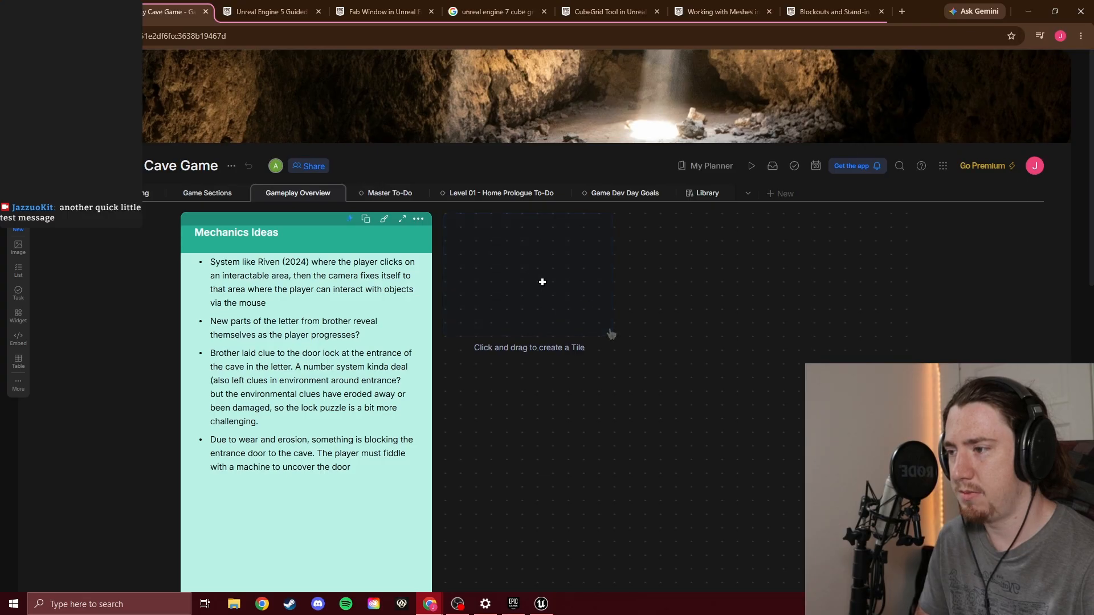
pyautogui.moveTo(489, 225); pyautogui.dragTo(677, 315)
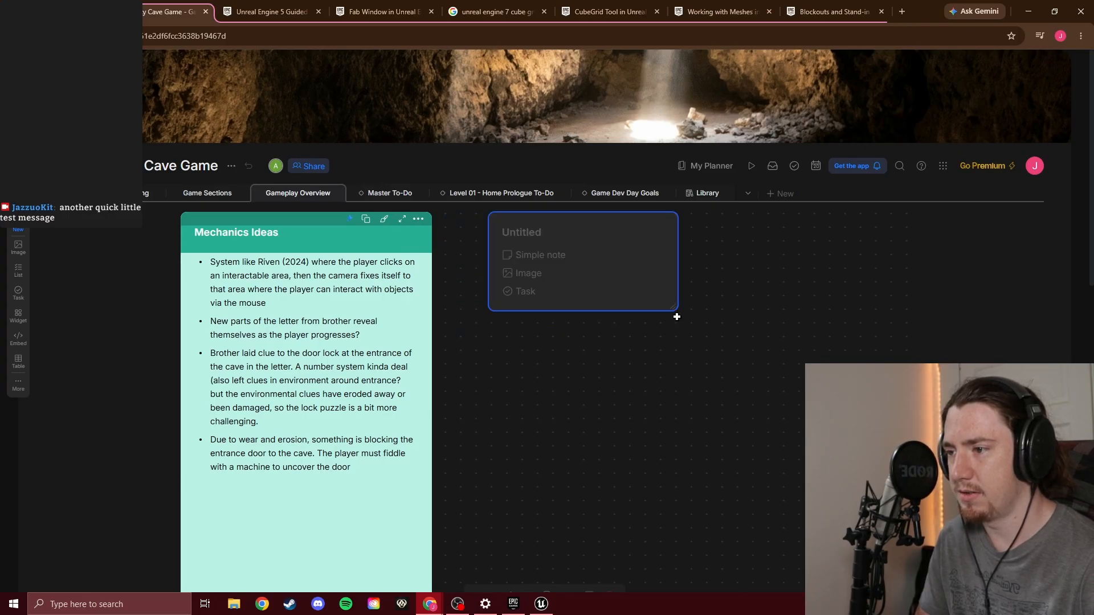
pyautogui.click(747, 271)
pyautogui.click(666, 220)
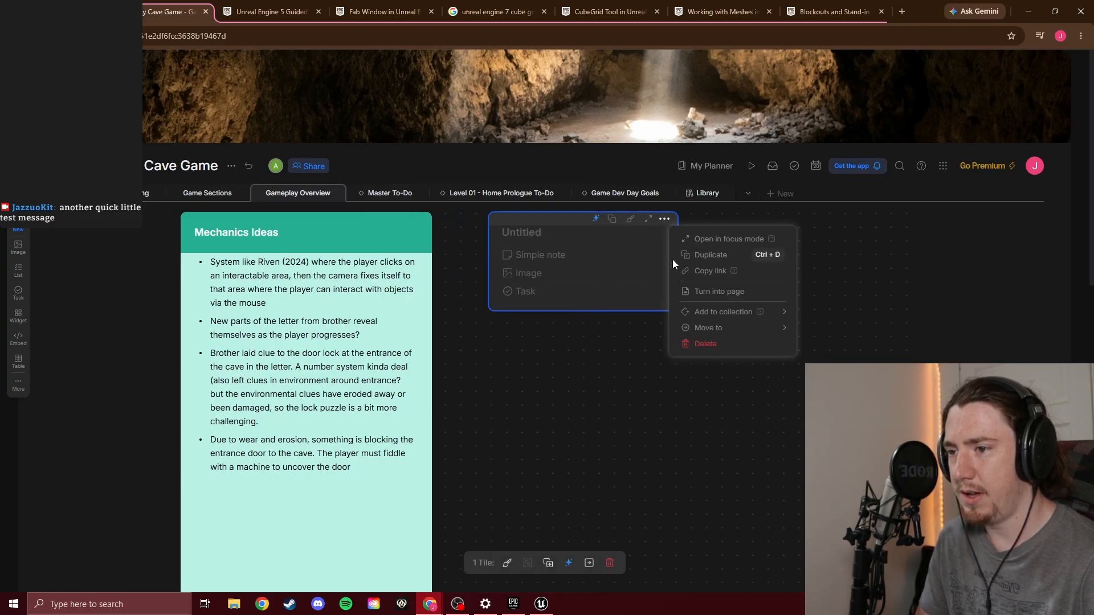
pyautogui.click(708, 345)
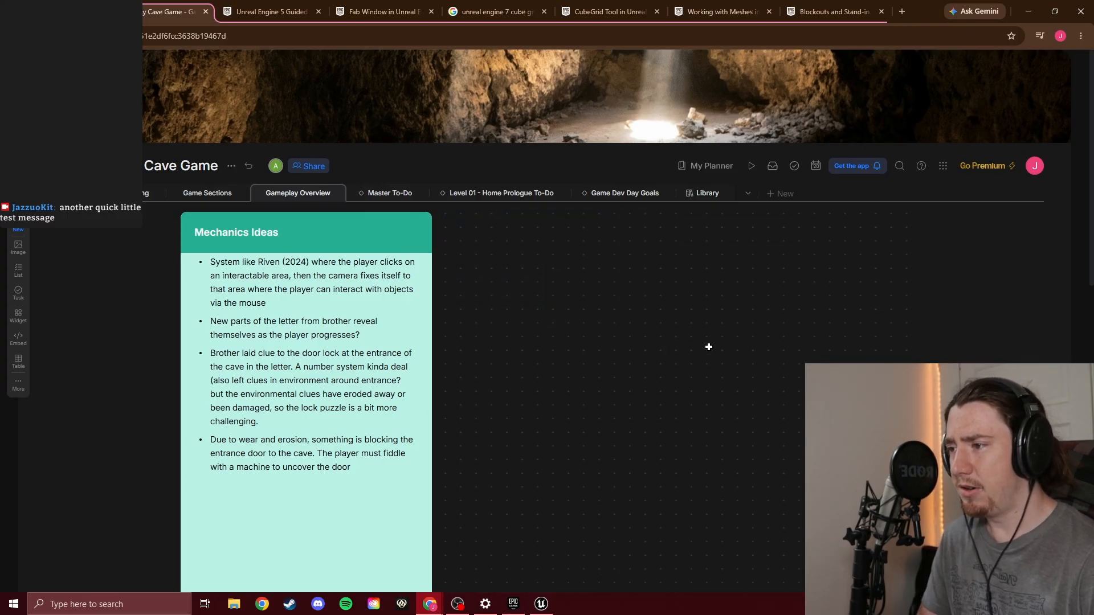
# Review the Master To-Do board and table views and the Level 01 - Home Prologue To-Do board
pyautogui.click(391, 195)
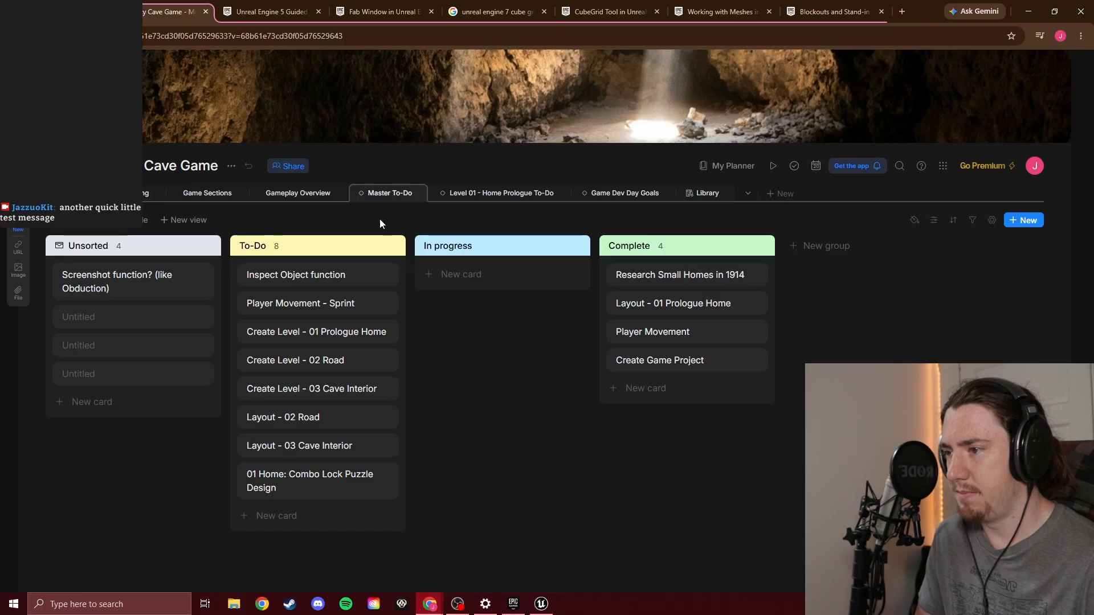
pyautogui.click(133, 229)
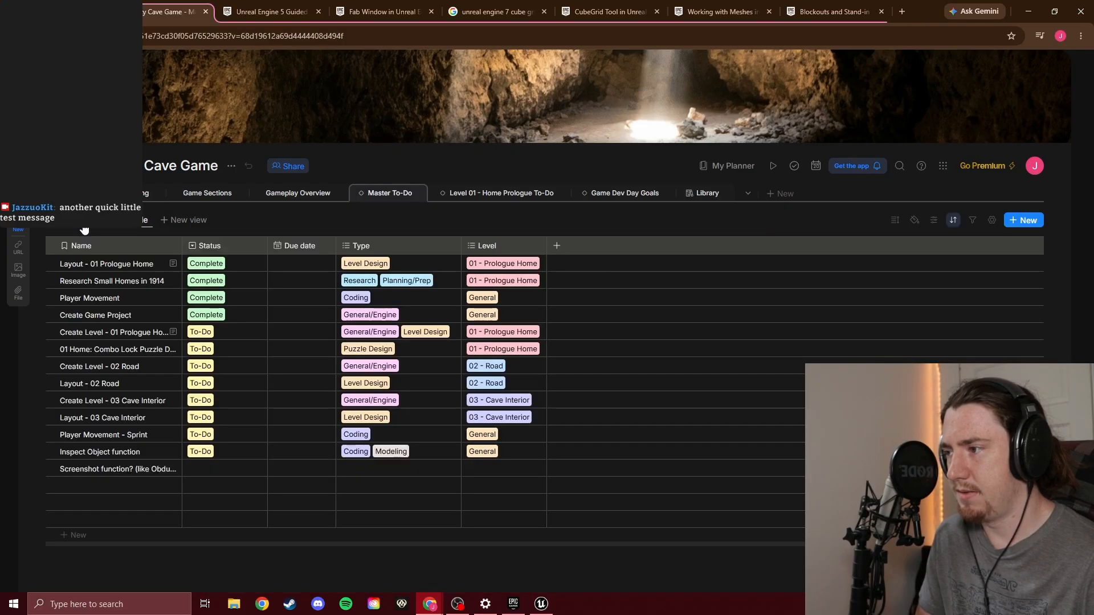
pyautogui.click(494, 194)
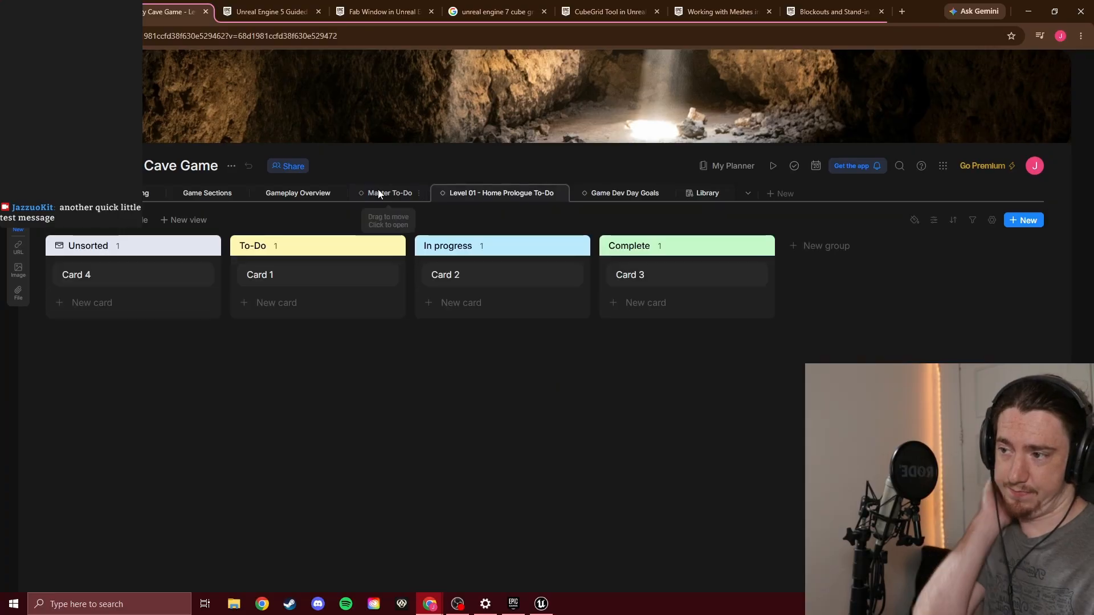
pyautogui.click(378, 194)
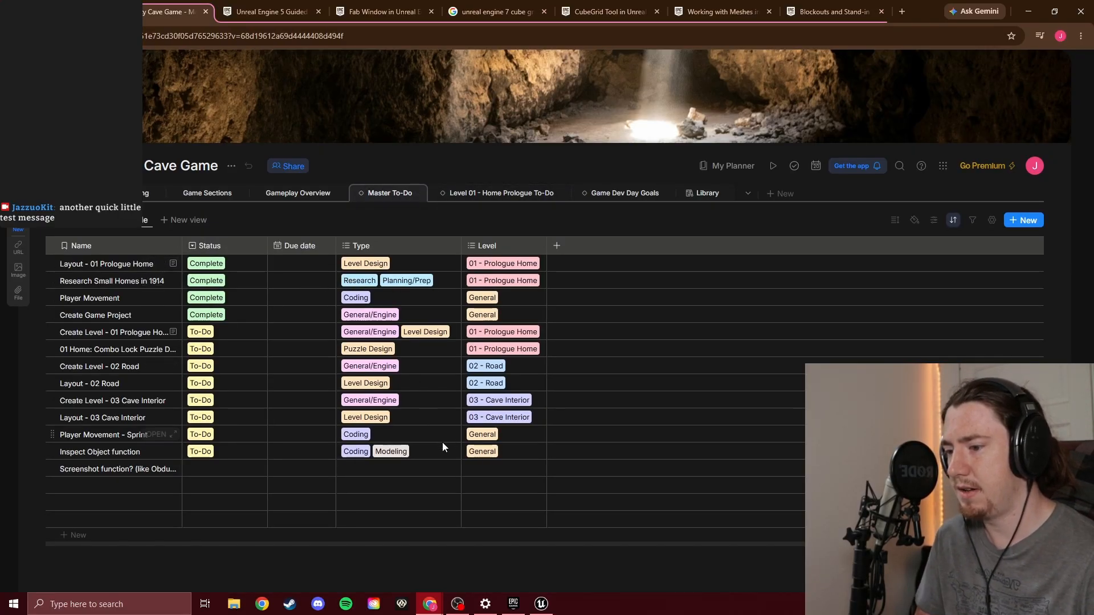
# Switch to Unreal Engine and open the existing Spooky_Cave_Game project
pyautogui.click(550, 608)
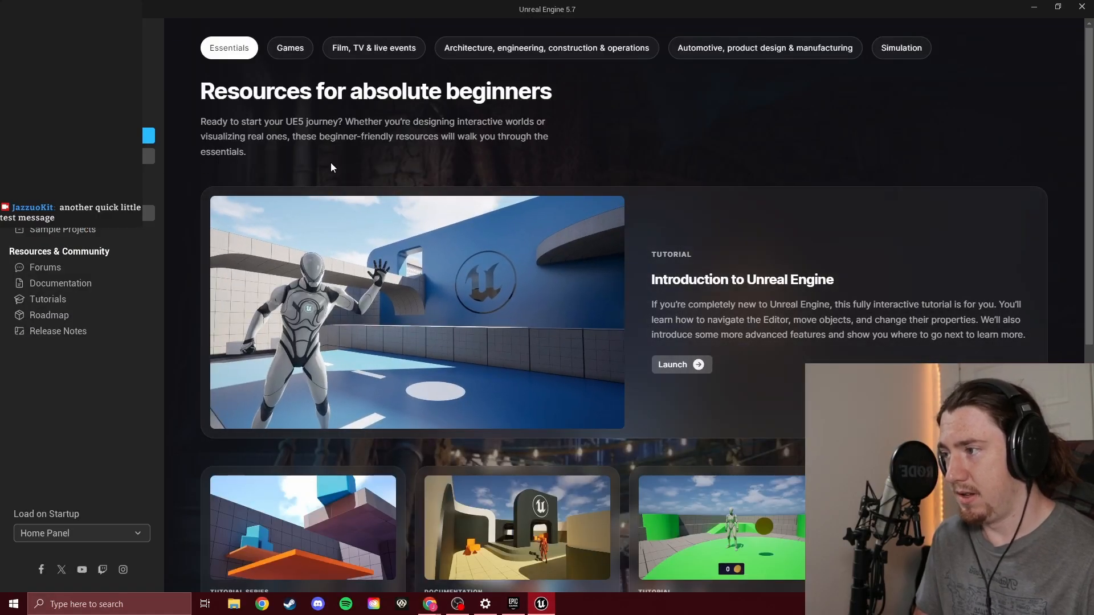
pyautogui.click(149, 157)
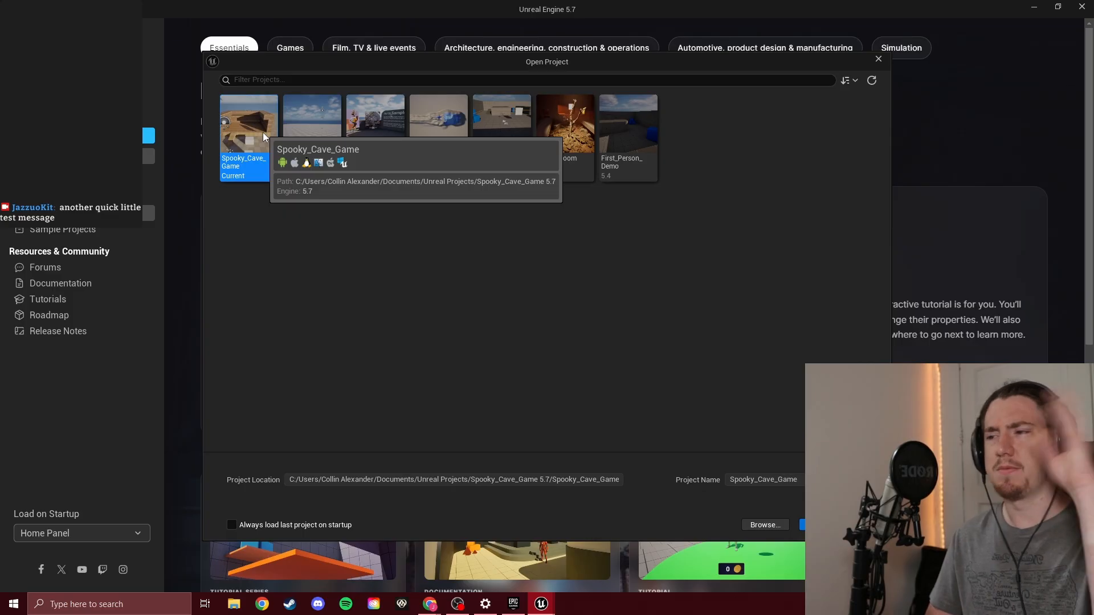
pyautogui.doubleClick(269, 118)
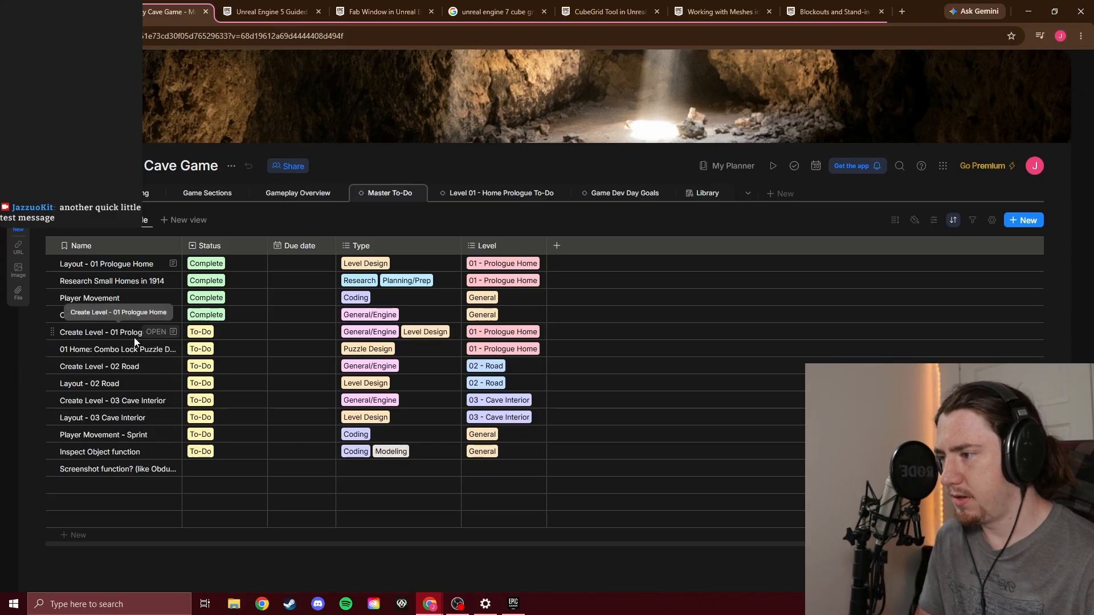
# Move the Create Level - 01 Prologue Home card to In progress and mark its Create Level File task complete
pyautogui.click(156, 333)
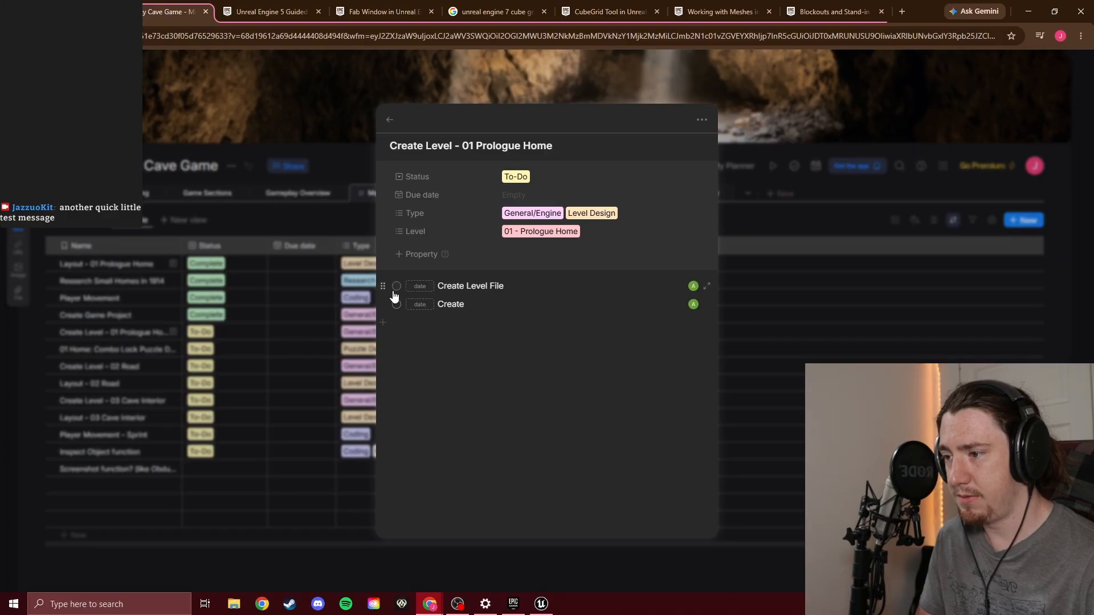
pyautogui.click(269, 232)
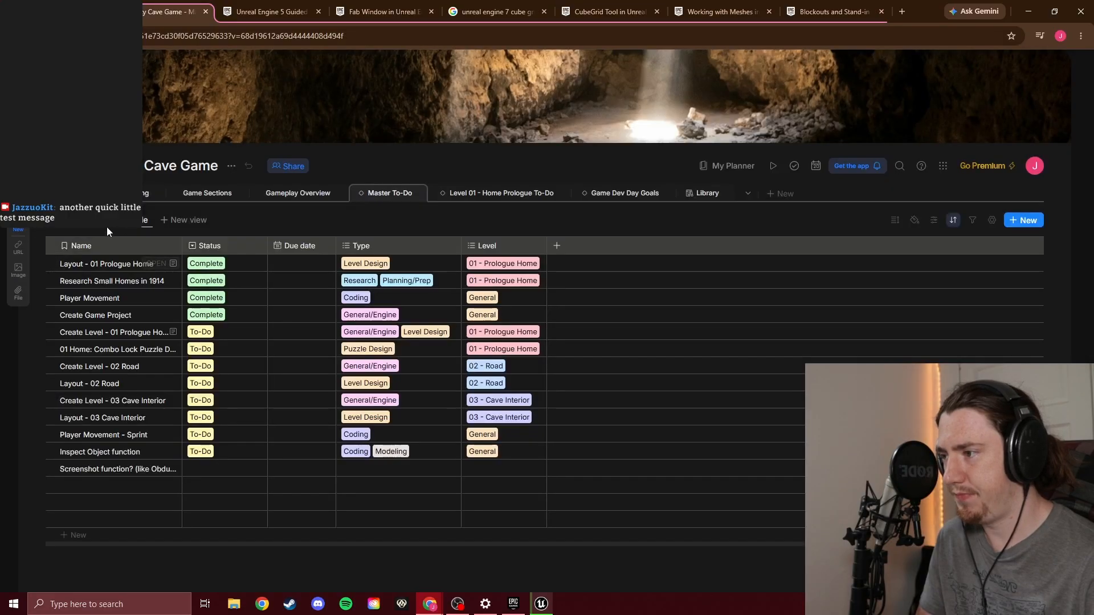
pyautogui.click(107, 223)
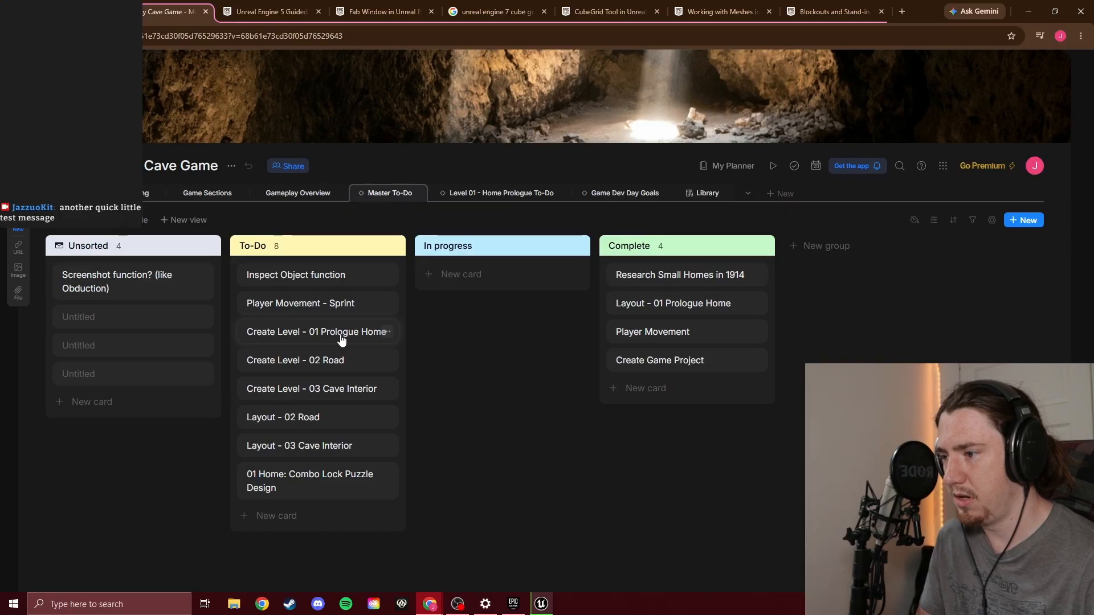
pyautogui.moveTo(341, 339); pyautogui.dragTo(504, 293)
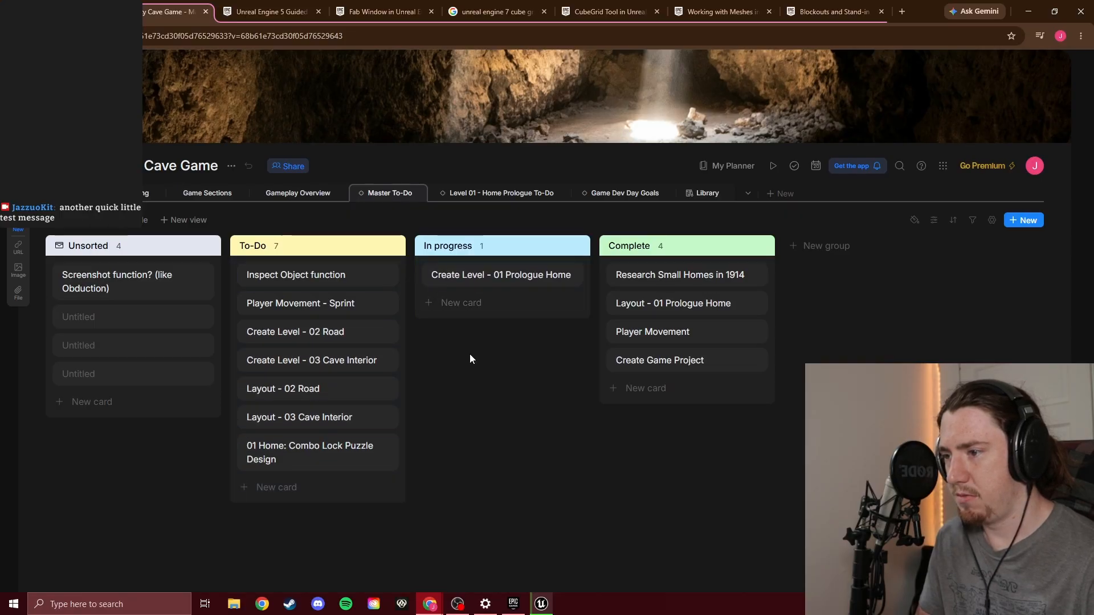
pyautogui.click(491, 276)
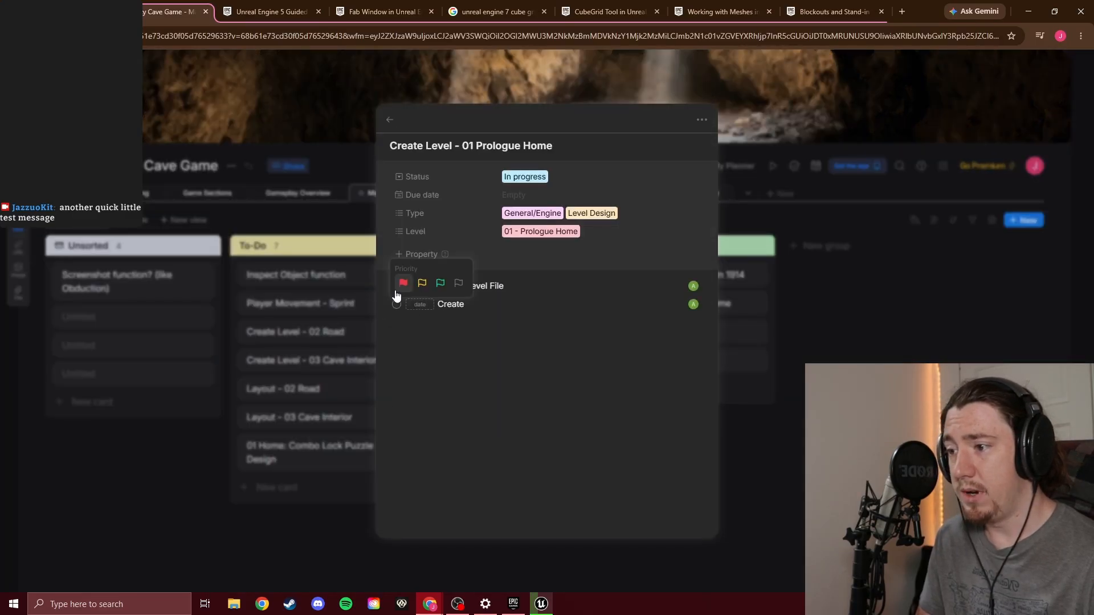
pyautogui.click(397, 286)
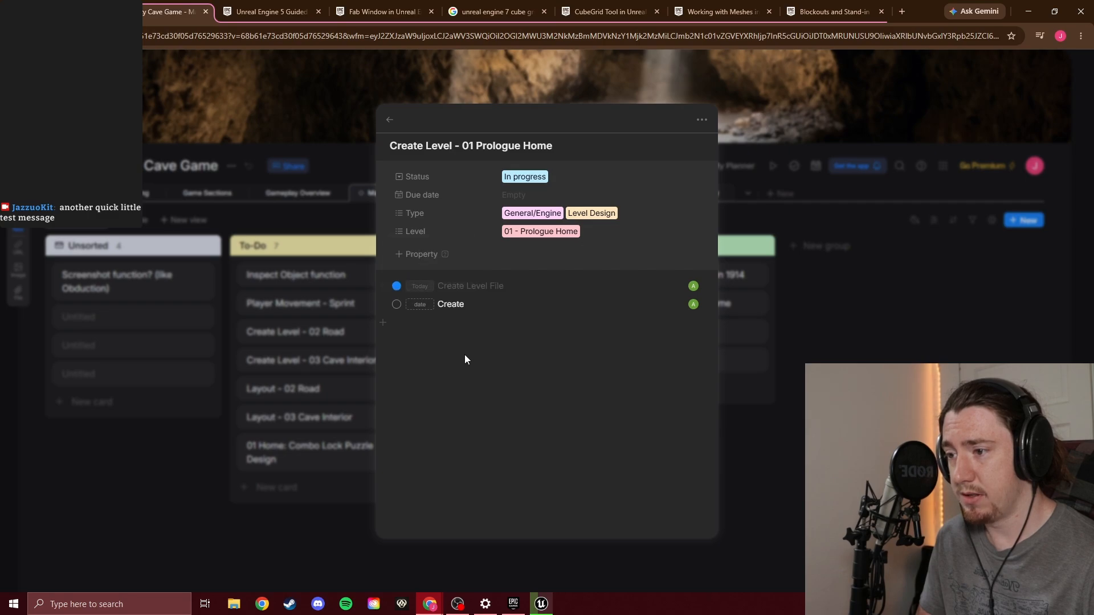
# Rename the card's unfinished Create task to "Create Block-out of cabin" and mark it complete
pyautogui.click(475, 305)
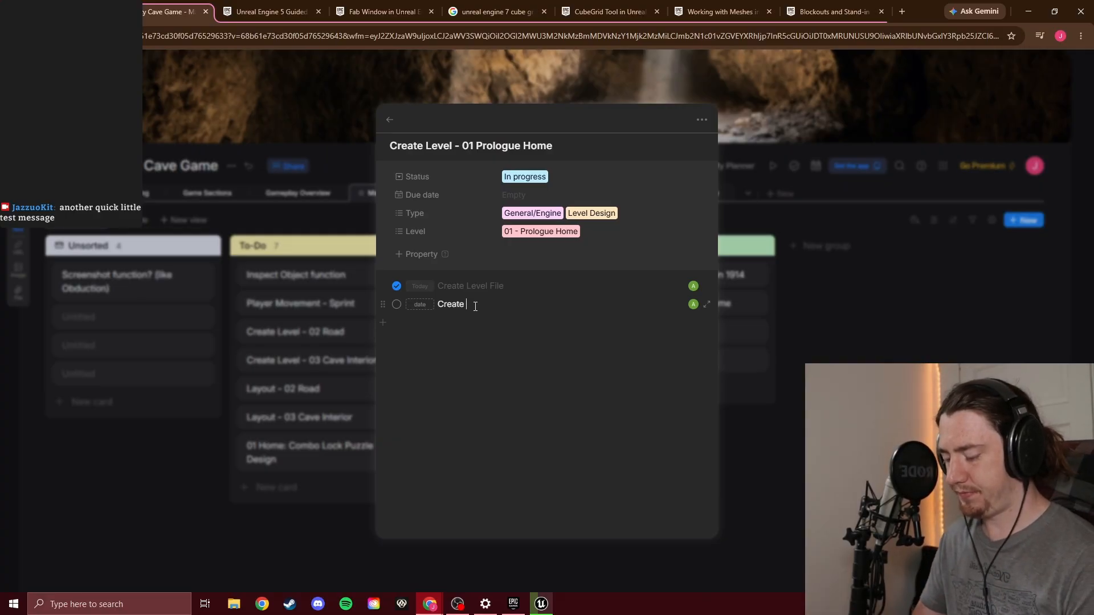
pyautogui.write('lock')
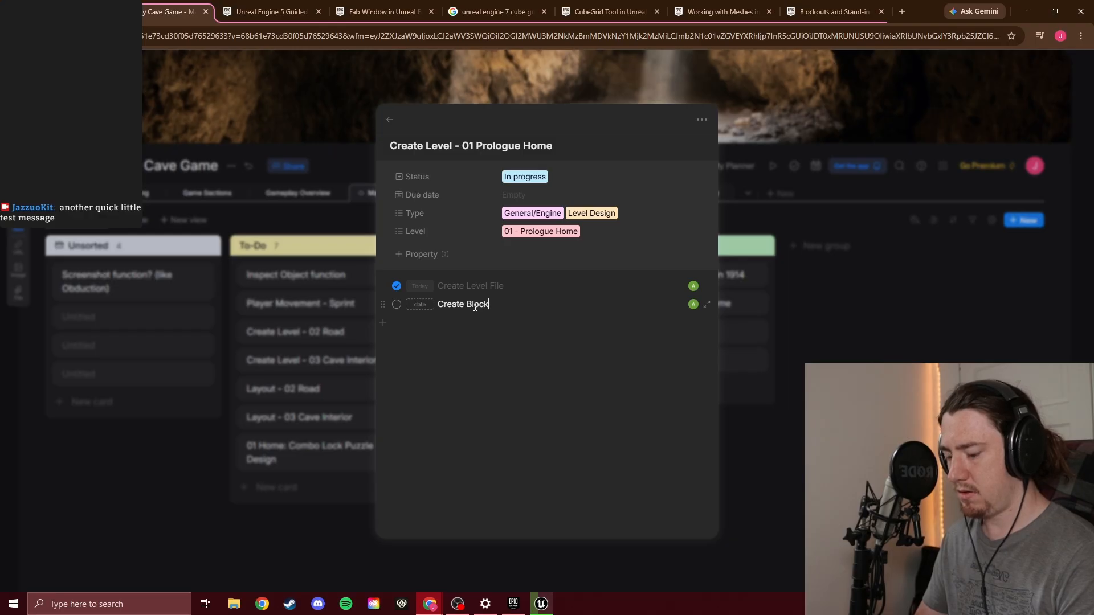
pyautogui.write('-out of cabin')
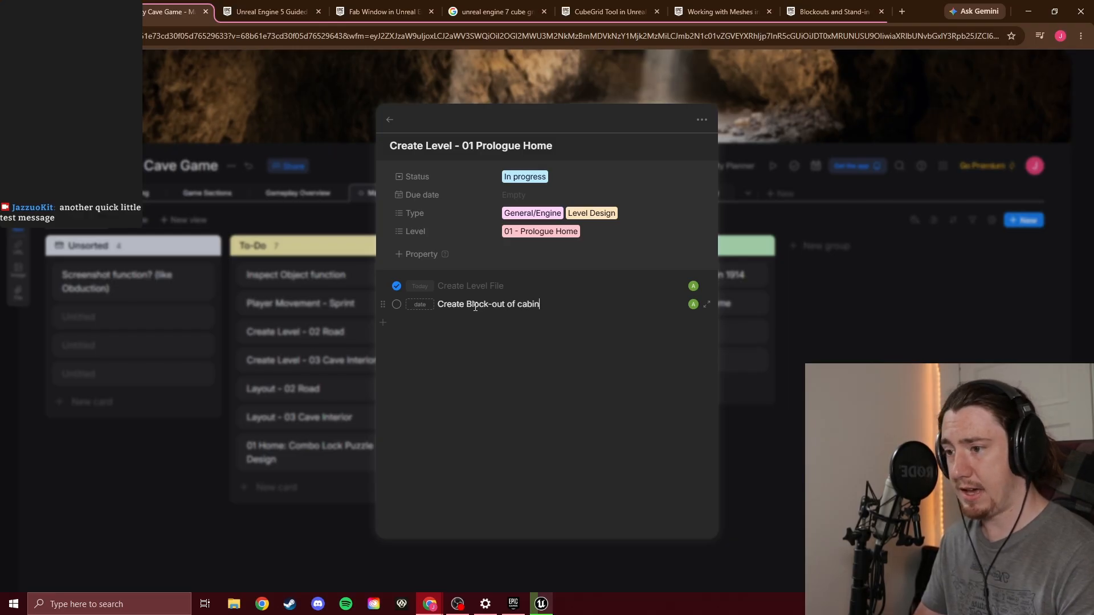
pyautogui.press('Return')
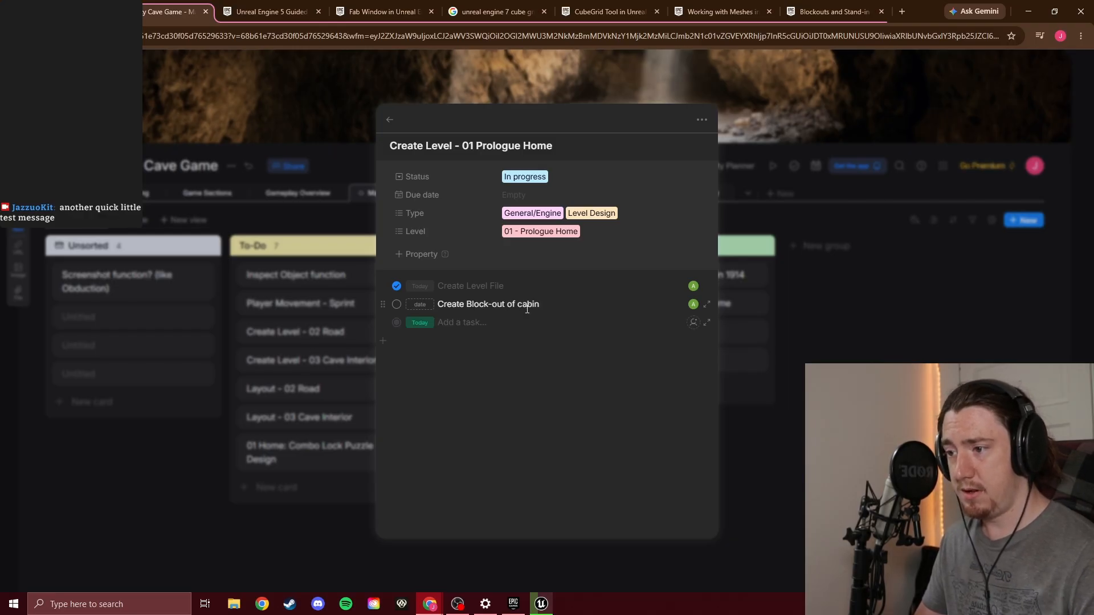
pyautogui.click(396, 304)
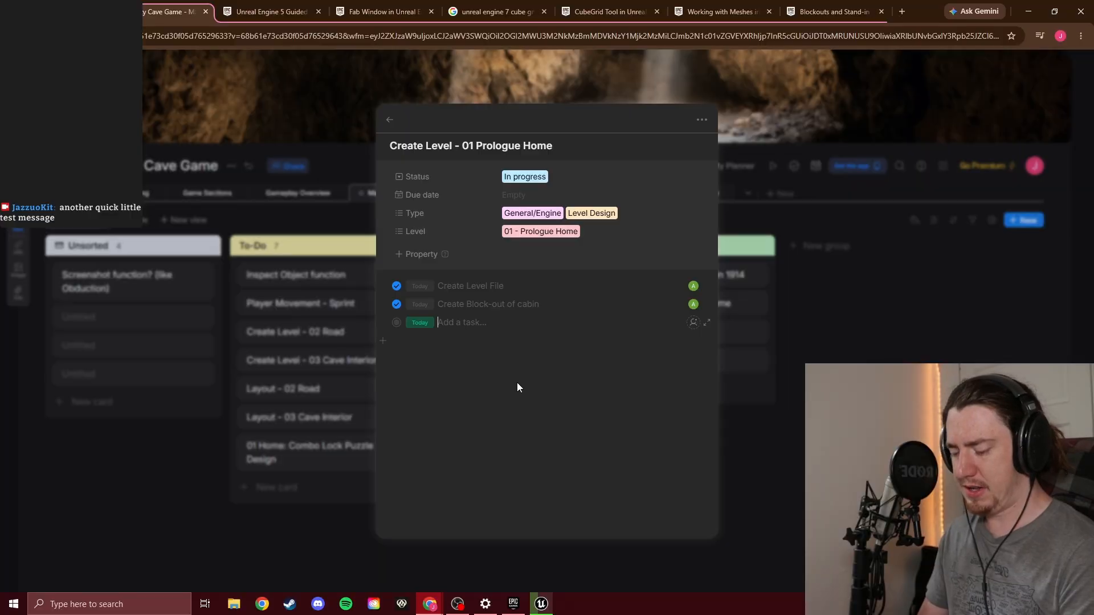
# Add the task "Figure out how to texture cabin walls, floors, etc." to the card and mark it complete
pyautogui.write('Figure out how to texture')
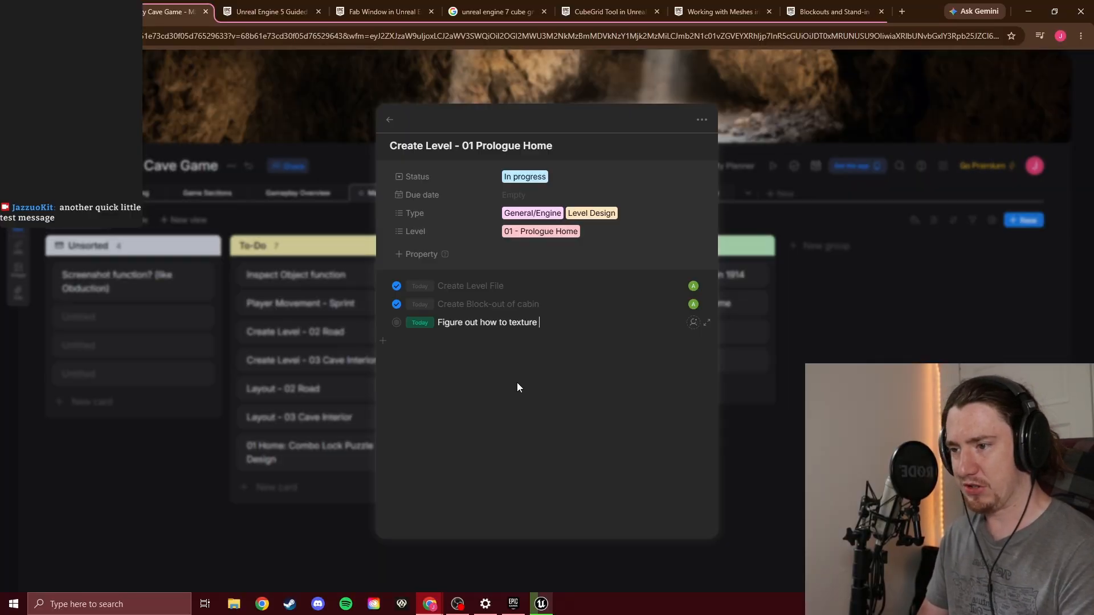
pyautogui.write(' cabin walls')
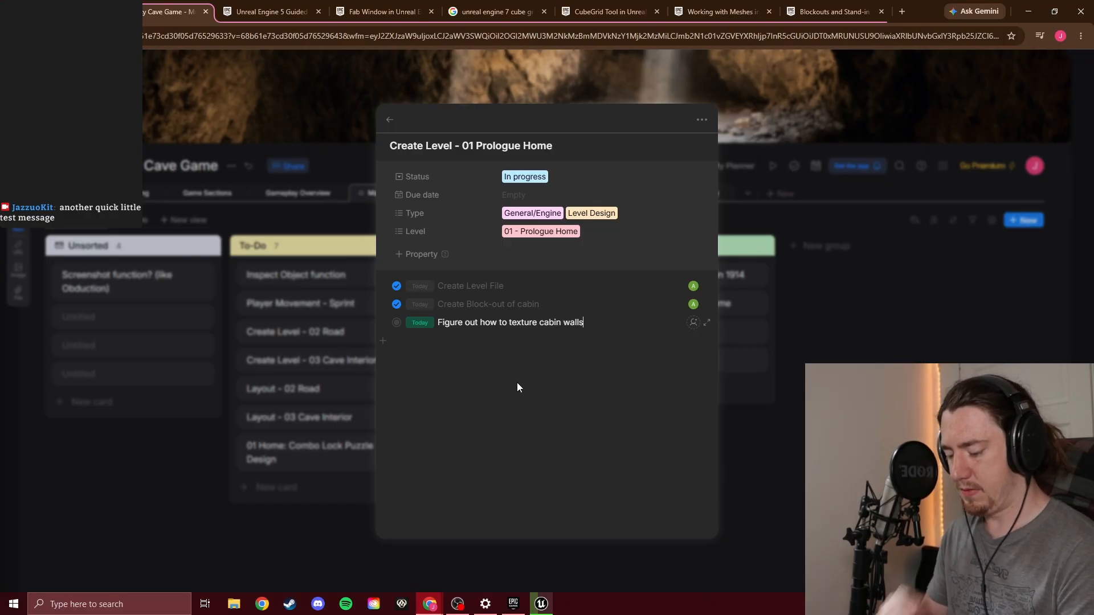
pyautogui.write('/floors')
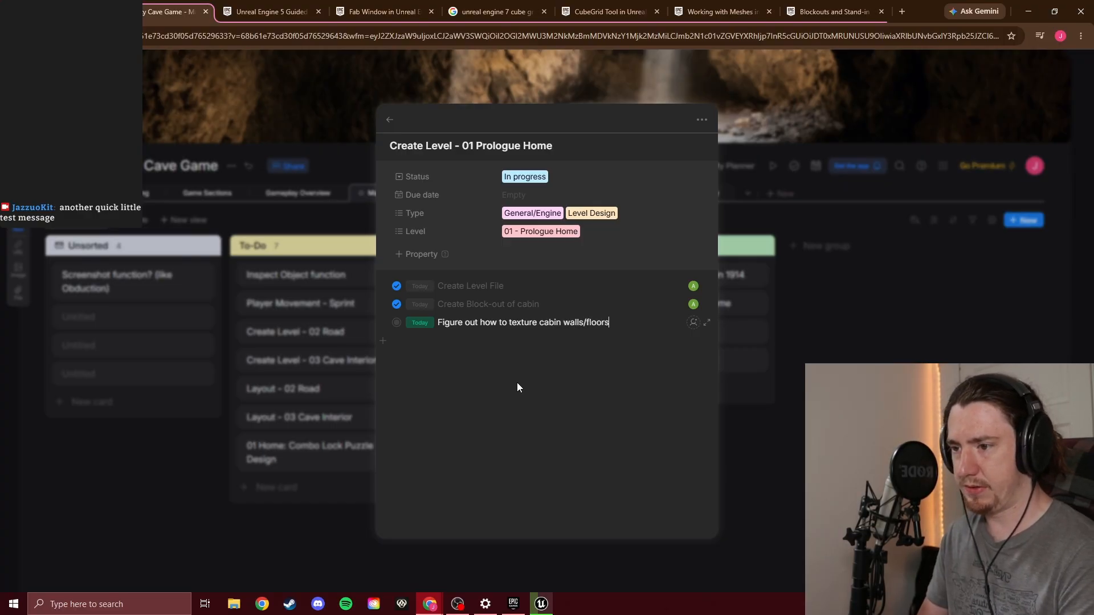
pyautogui.press('BackSpace')
pyautogui.press('BackSpace')
pyautogui.press('BackSpace')
pyautogui.press('BackSpace')
pyautogui.press('BackSpace')
pyautogui.press('BackSpace')
pyautogui.press('BackSpace')
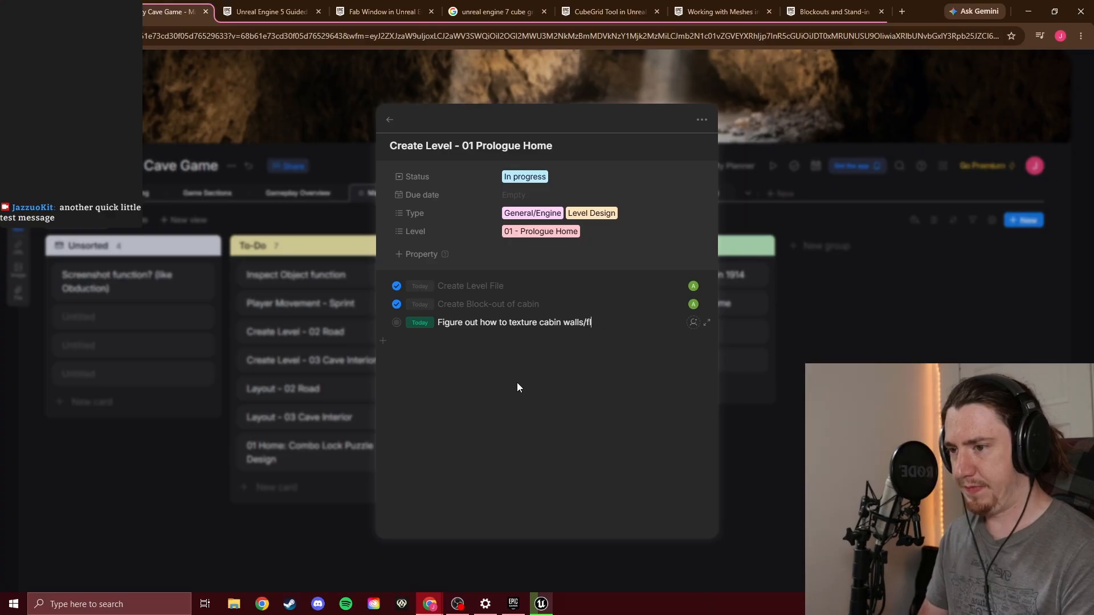
pyautogui.write(', fl')
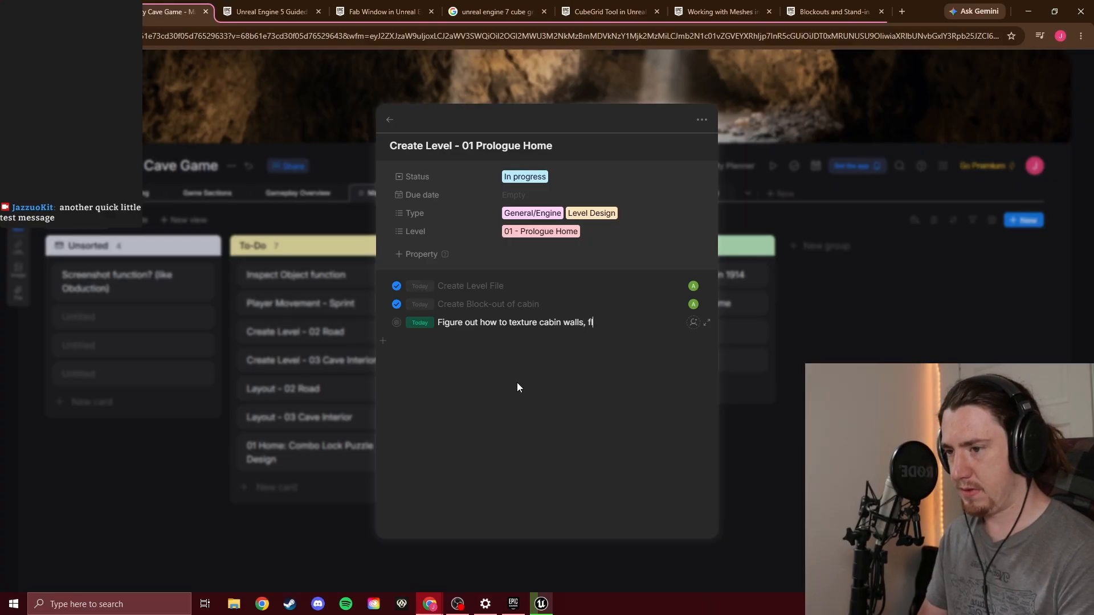
pyautogui.write('oors, etc.')
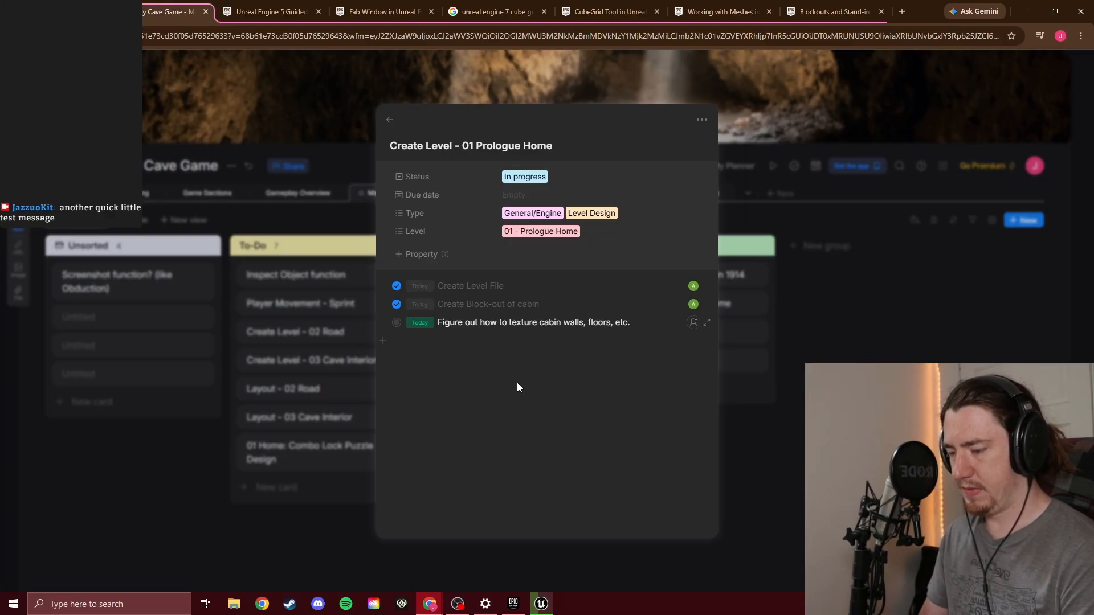
pyautogui.press('Return')
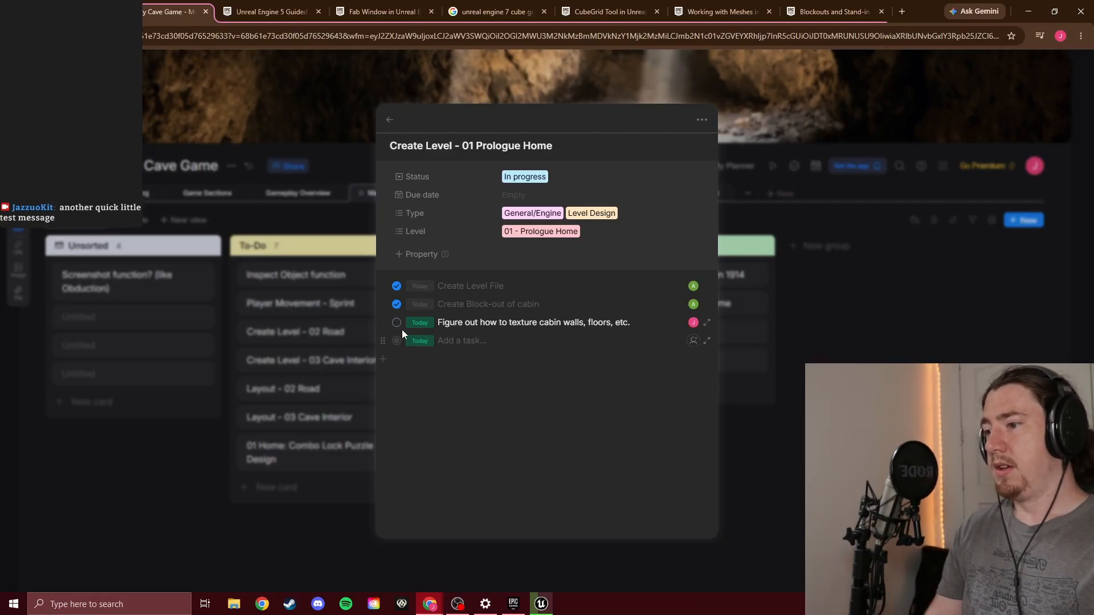
pyautogui.click(397, 323)
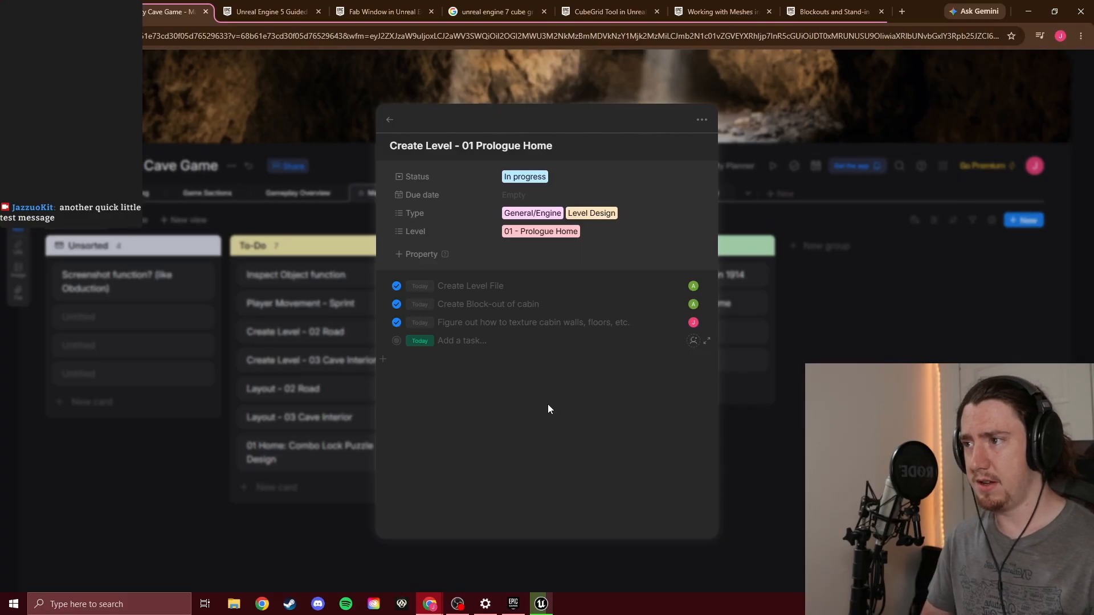
# Read the Fab in Unreal Engine documentation on accessing Fab, the Fab plugin and Fab products
pyautogui.click(380, 11)
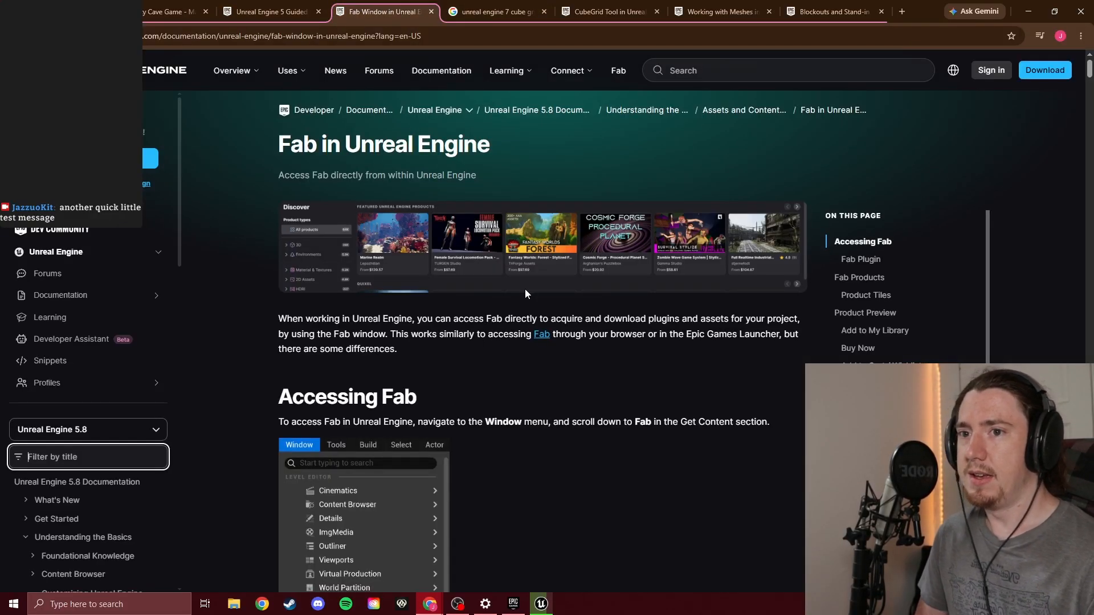
pyautogui.scroll(-4, 521, 291)
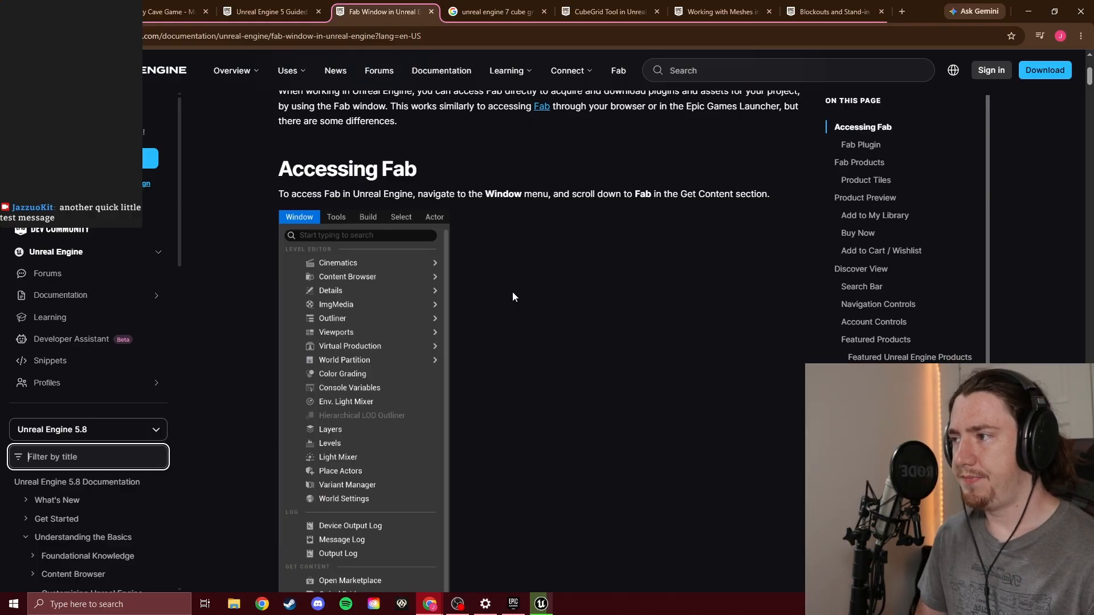
pyautogui.scroll(-4, 513, 294)
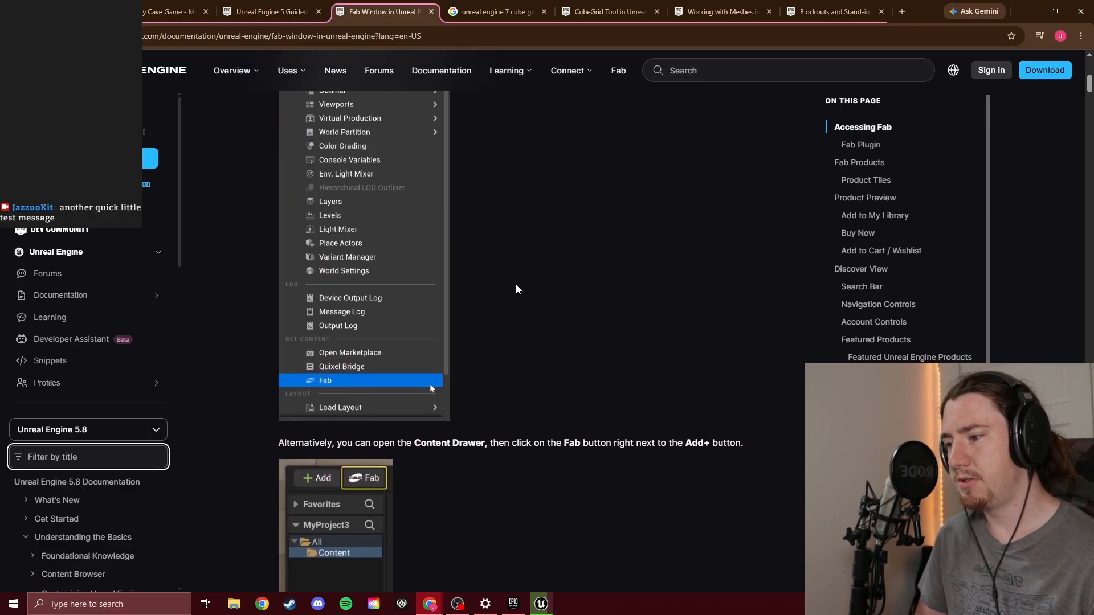
pyautogui.scroll(-3, 516, 288)
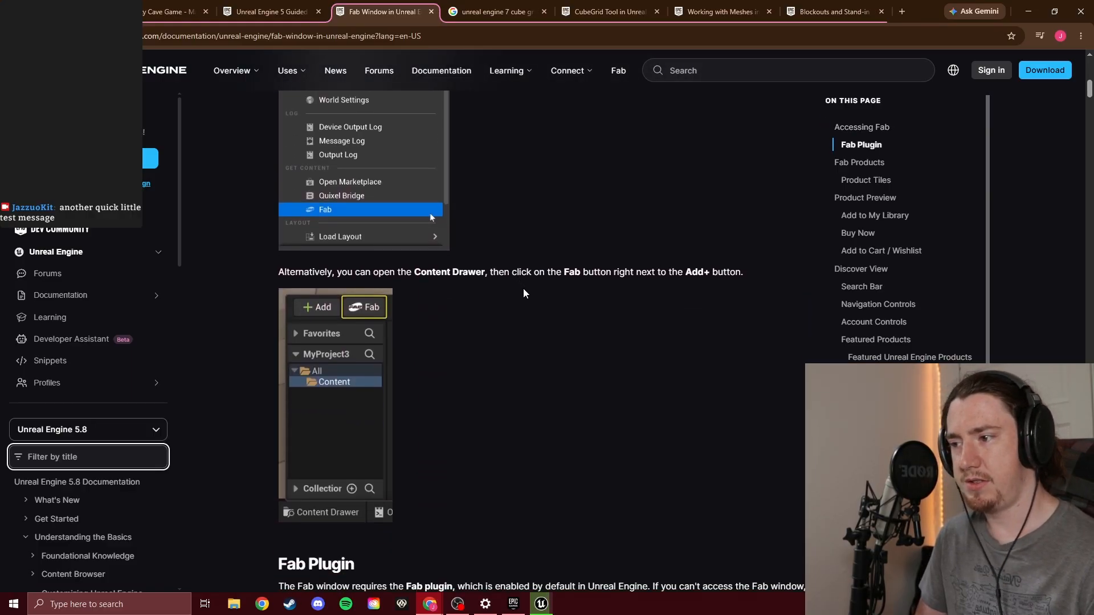
pyautogui.scroll(-5, 532, 280)
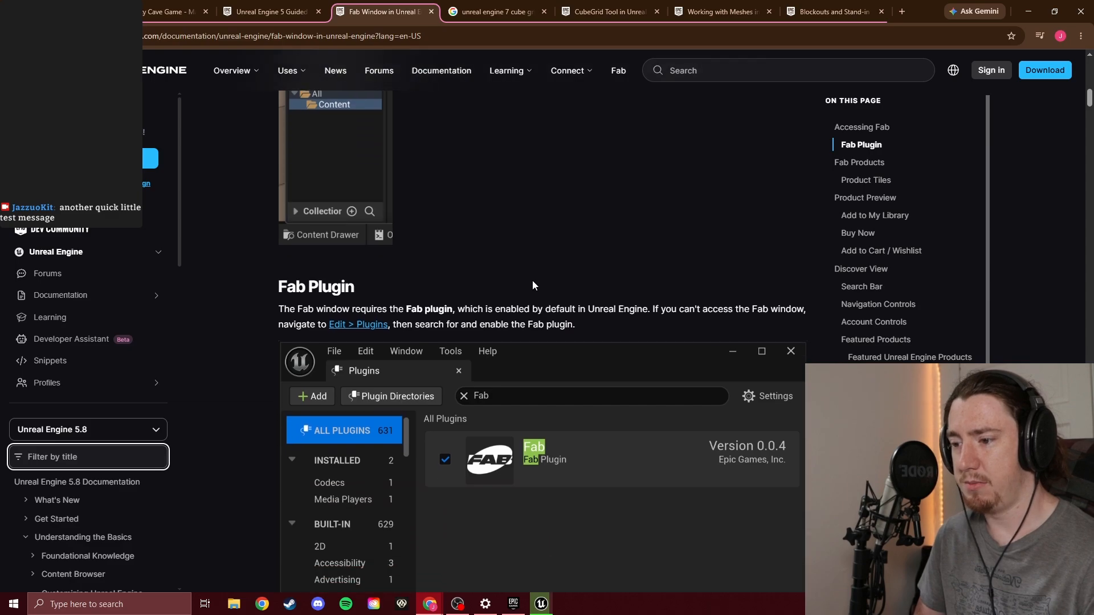
pyautogui.scroll(-5, 534, 285)
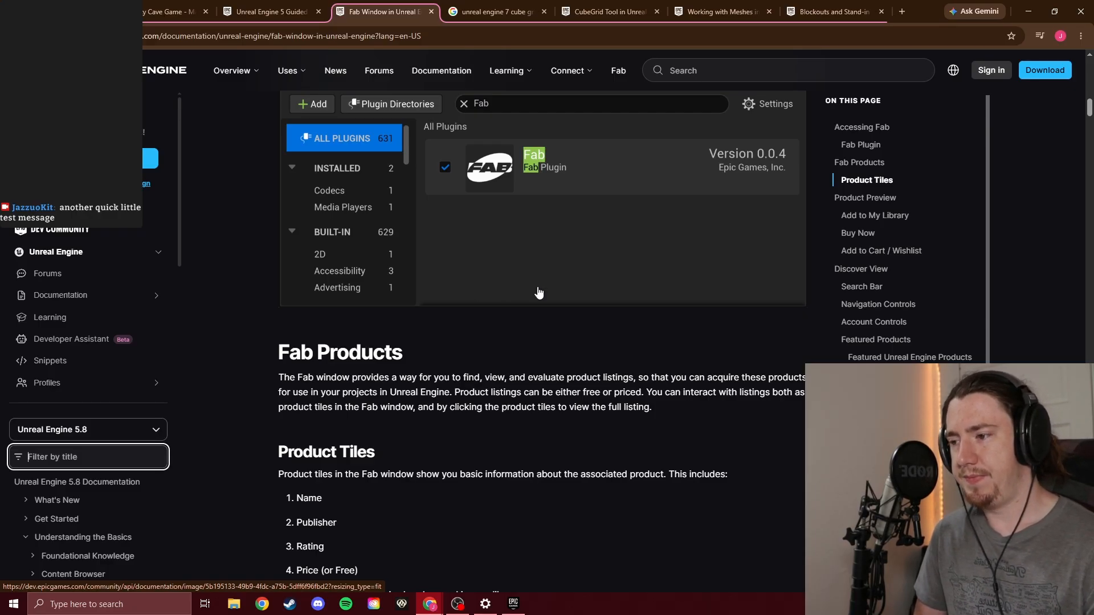
# Open the Unreal Engine 5 Guided Tour article and read its sections on Cube Grid, decals, Niagara, Runtime Virtual Textures and volumetric fog
pyautogui.scroll(15, 539, 292)
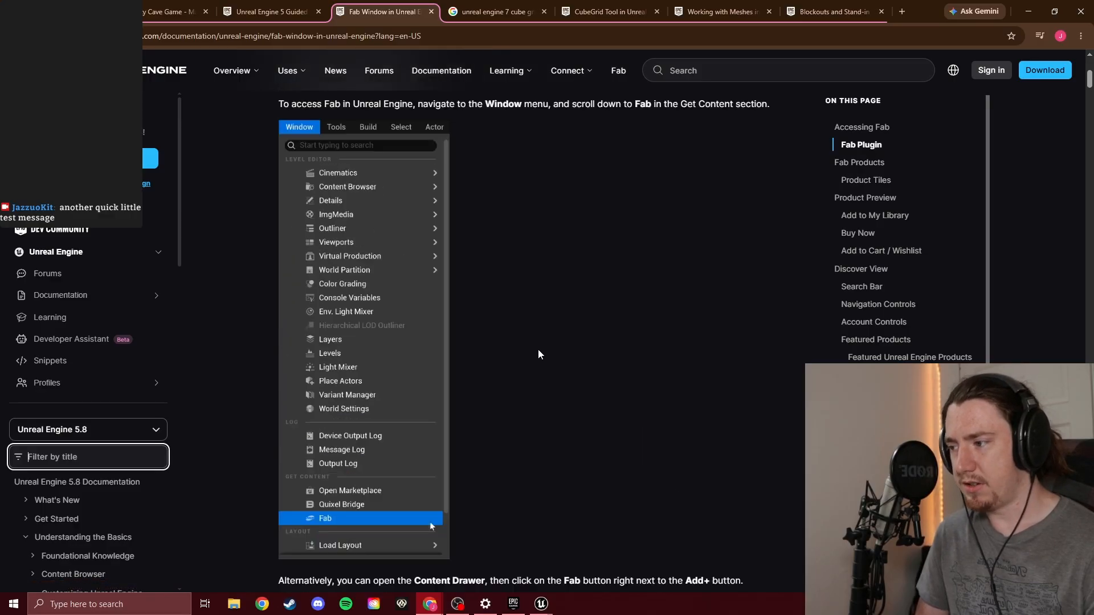
pyautogui.scroll(6, 541, 353)
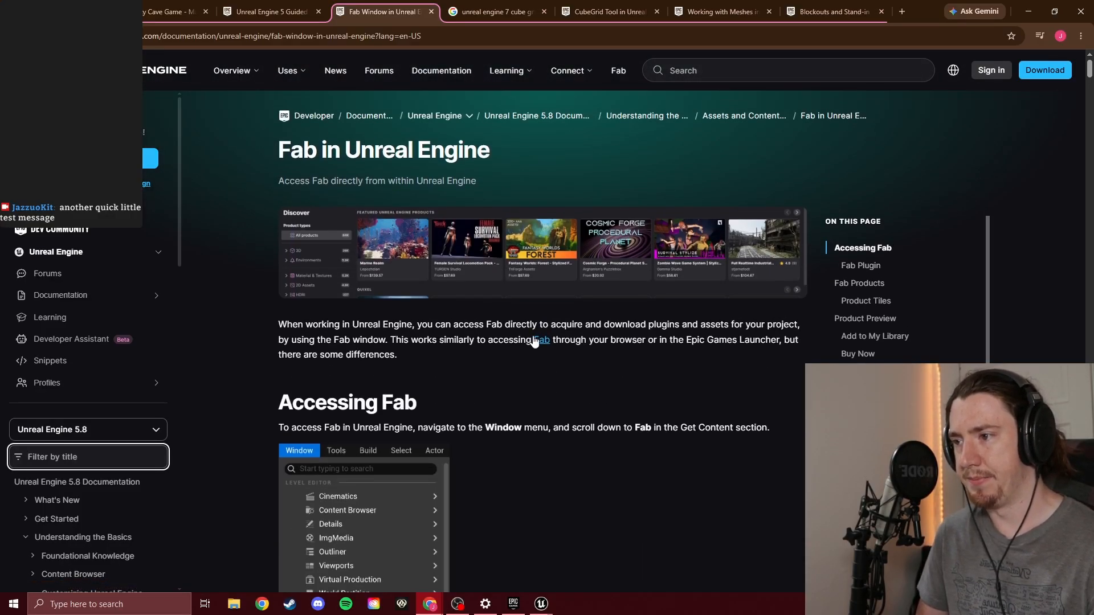
pyautogui.click(245, 12)
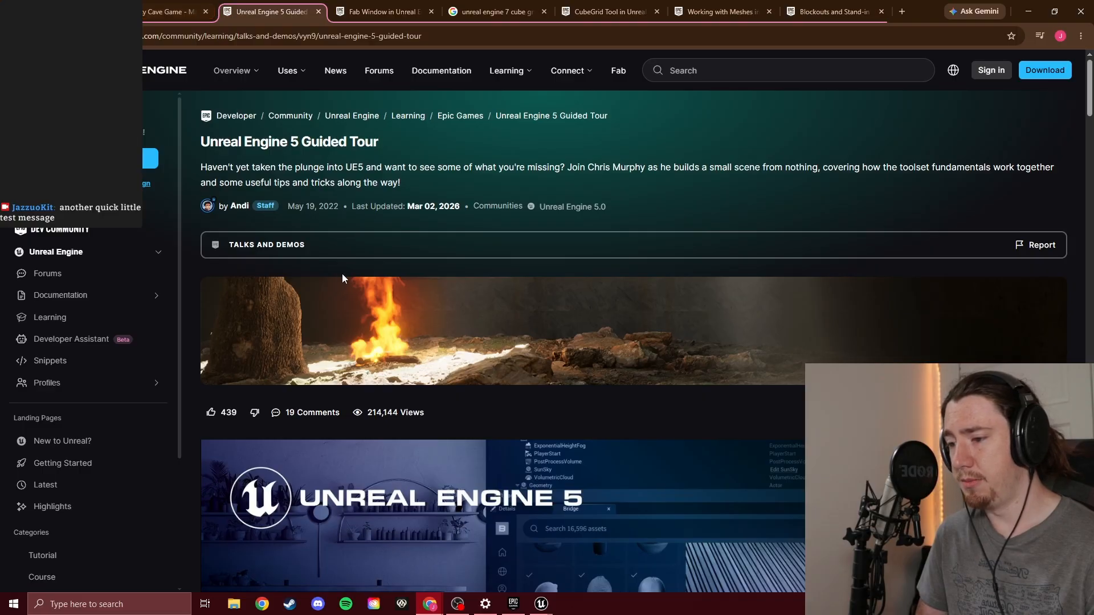
pyautogui.scroll(-5, 342, 274)
pyautogui.scroll(-5, 478, 244)
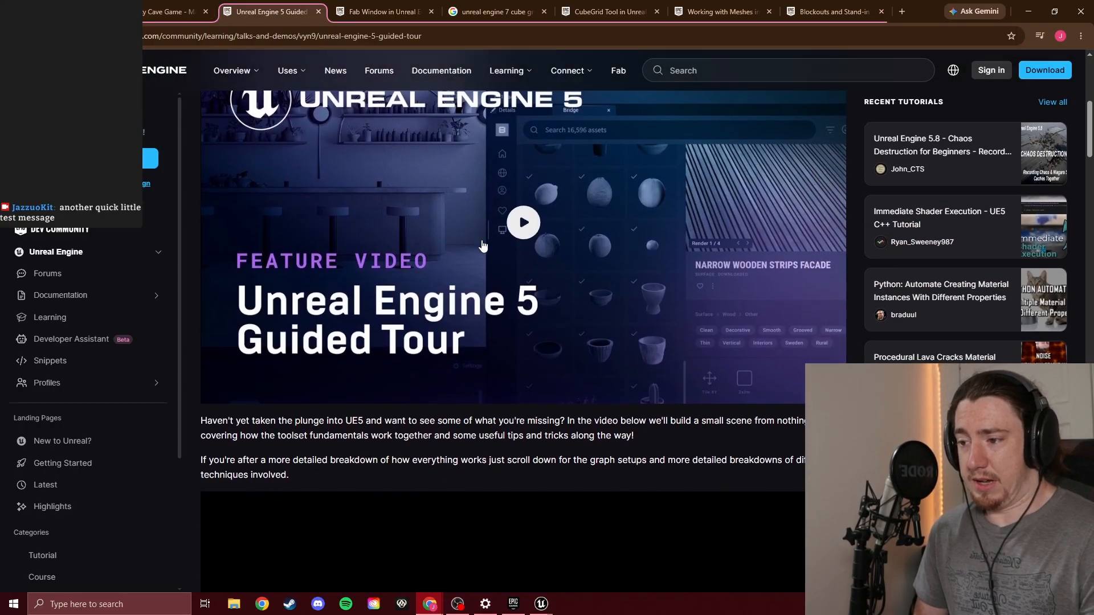
pyautogui.scroll(-3, 501, 246)
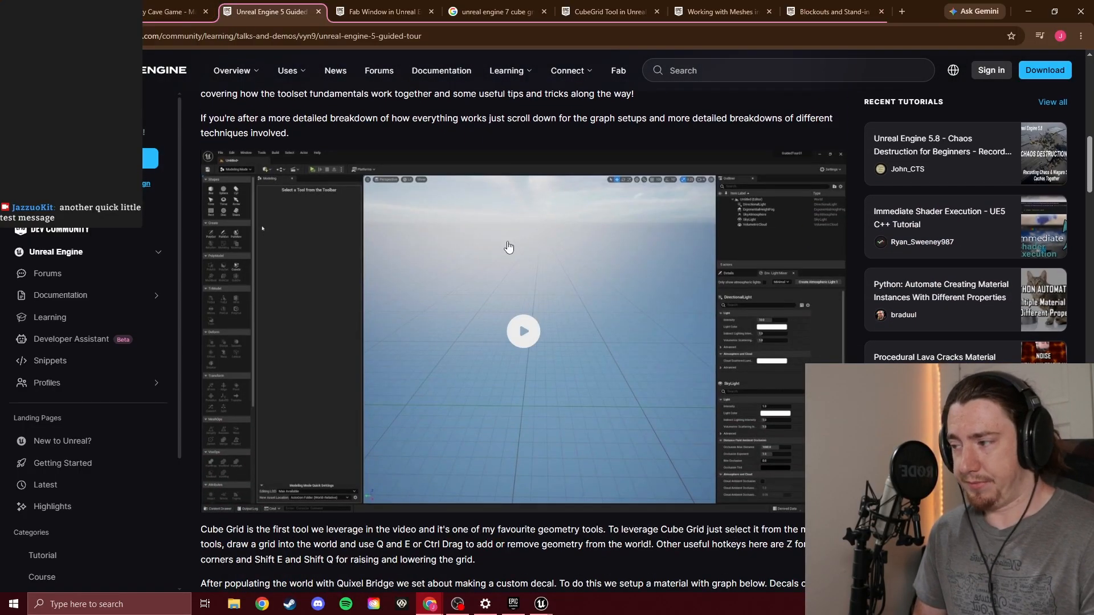
pyautogui.scroll(-4, 513, 239)
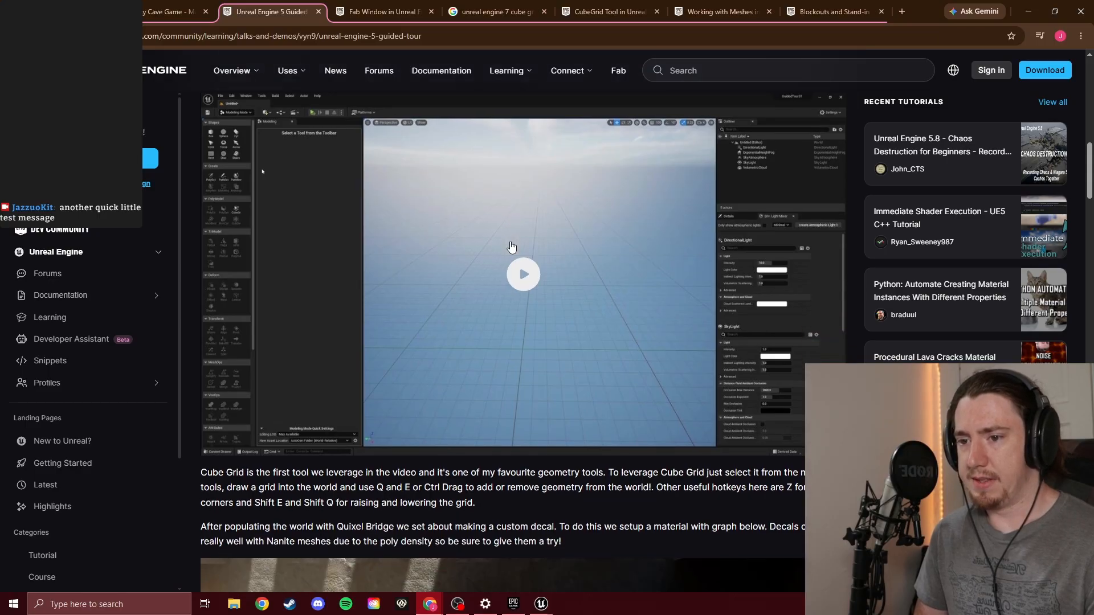
pyautogui.scroll(-4, 523, 226)
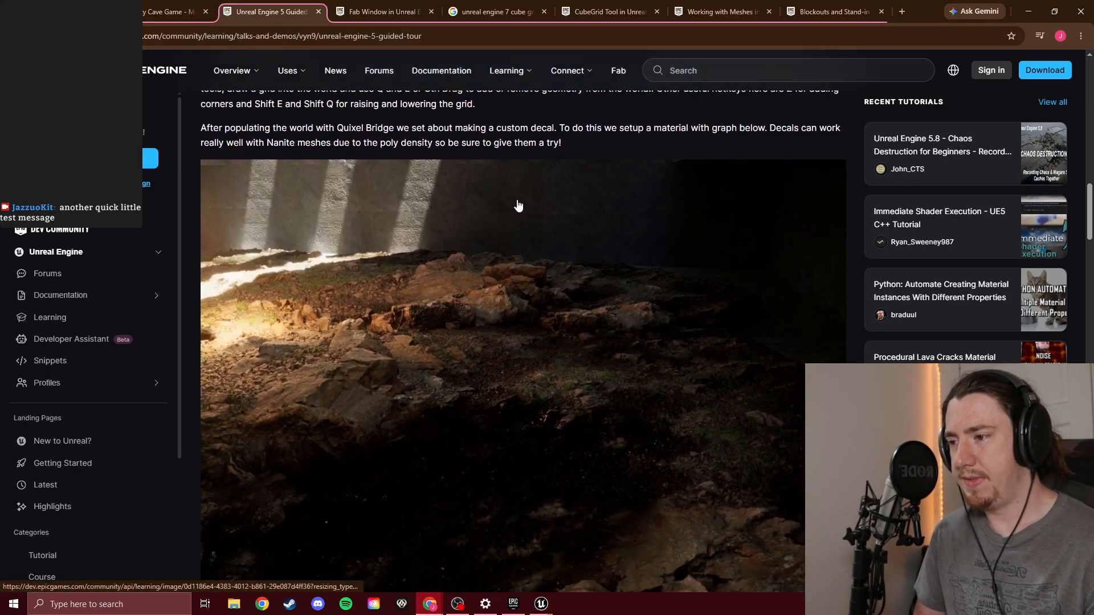
pyautogui.scroll(-4, 520, 211)
pyautogui.scroll(-4, 518, 205)
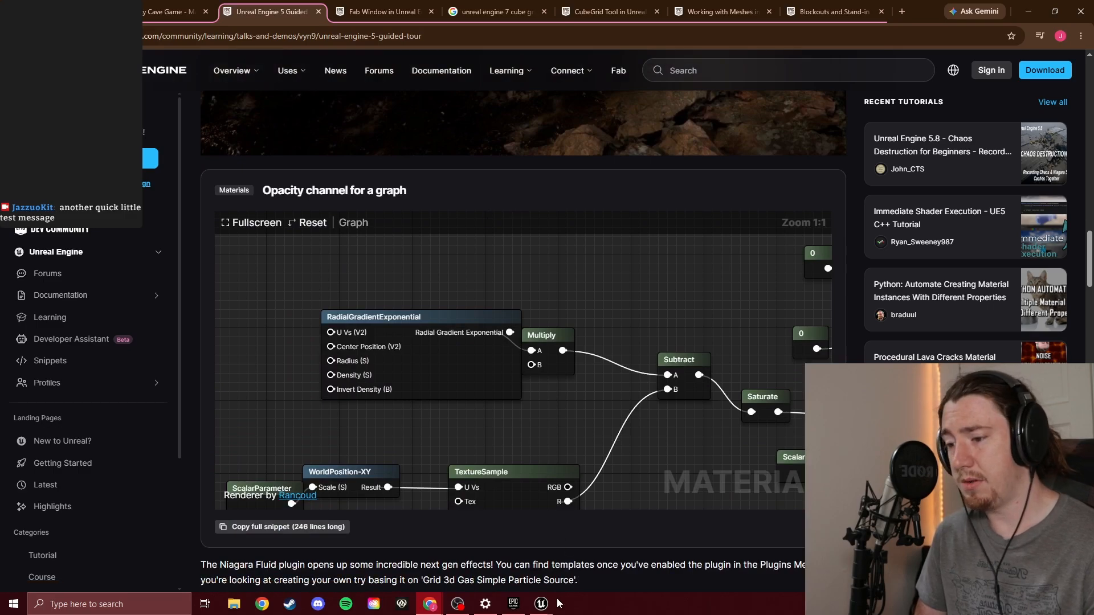
pyautogui.moveTo(551, 609)
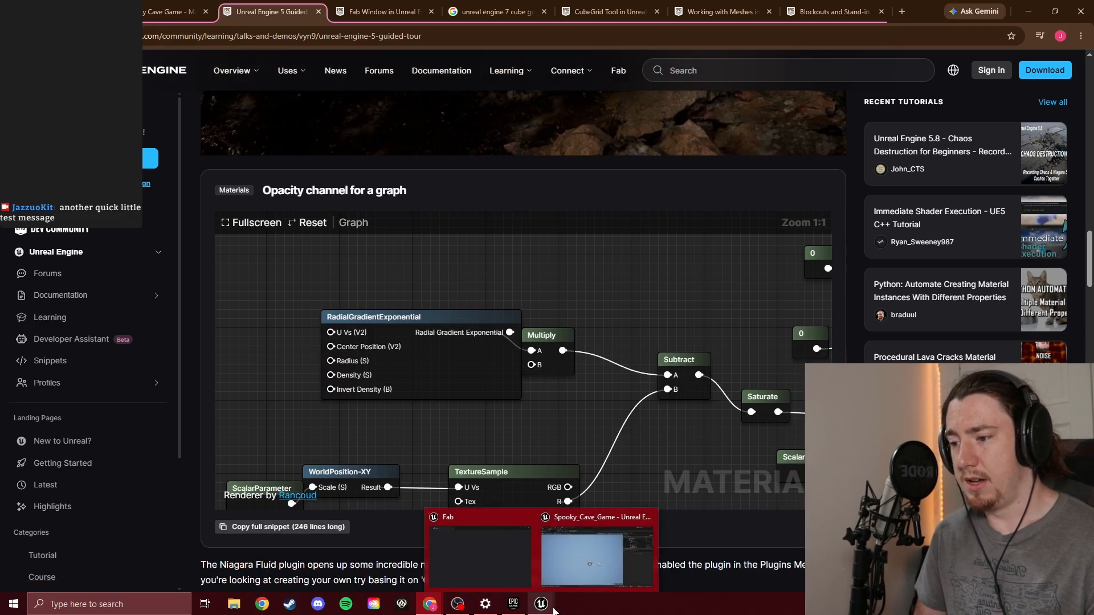
pyautogui.scroll(-12, 355, 268)
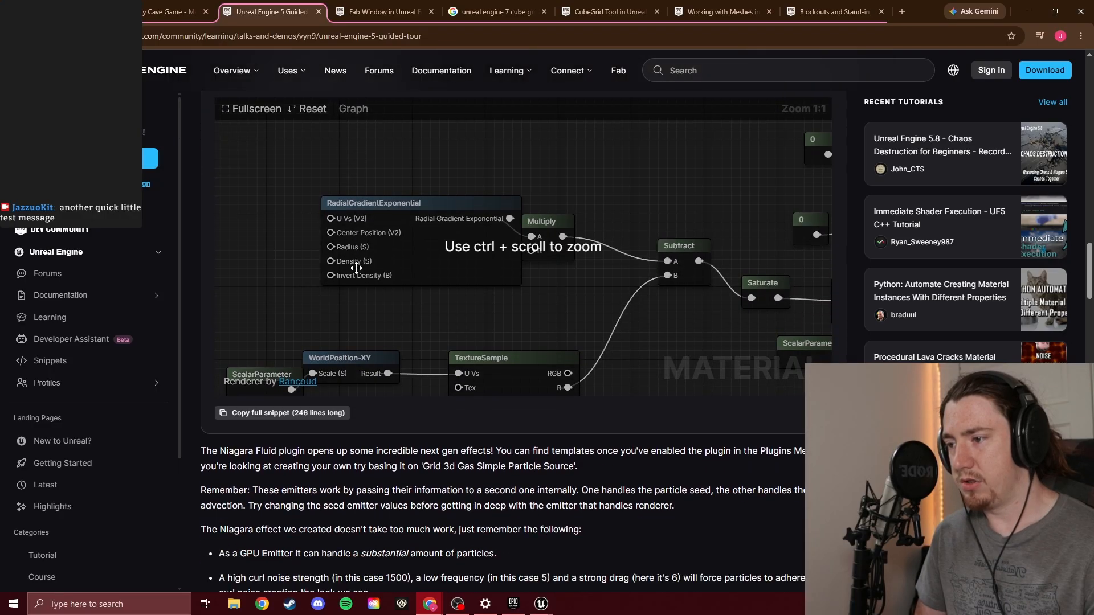
pyautogui.scroll(-9, 399, 274)
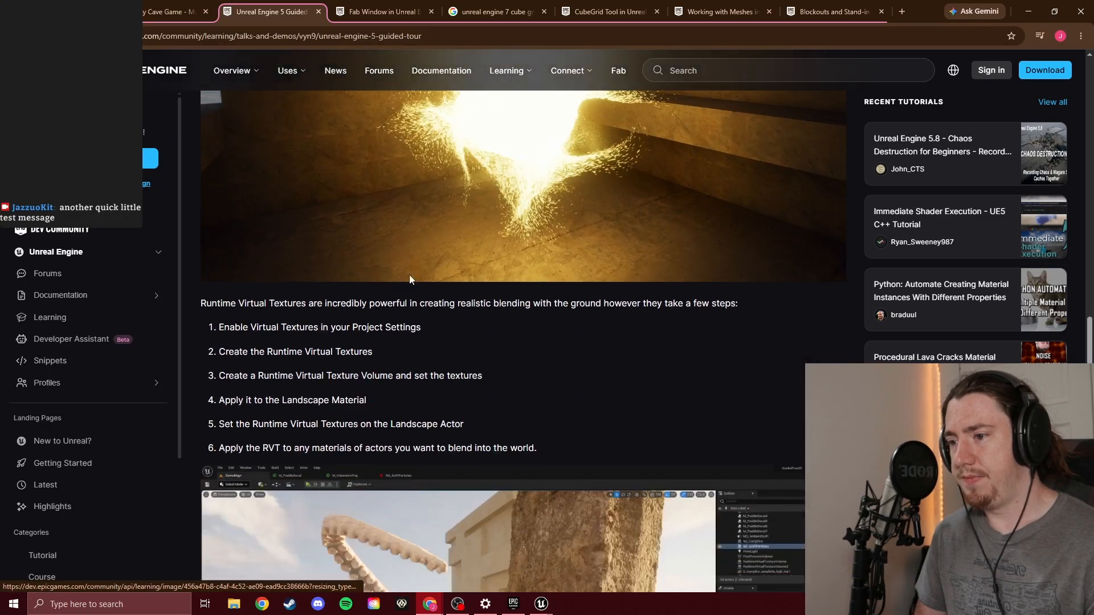
pyautogui.scroll(-15, 433, 262)
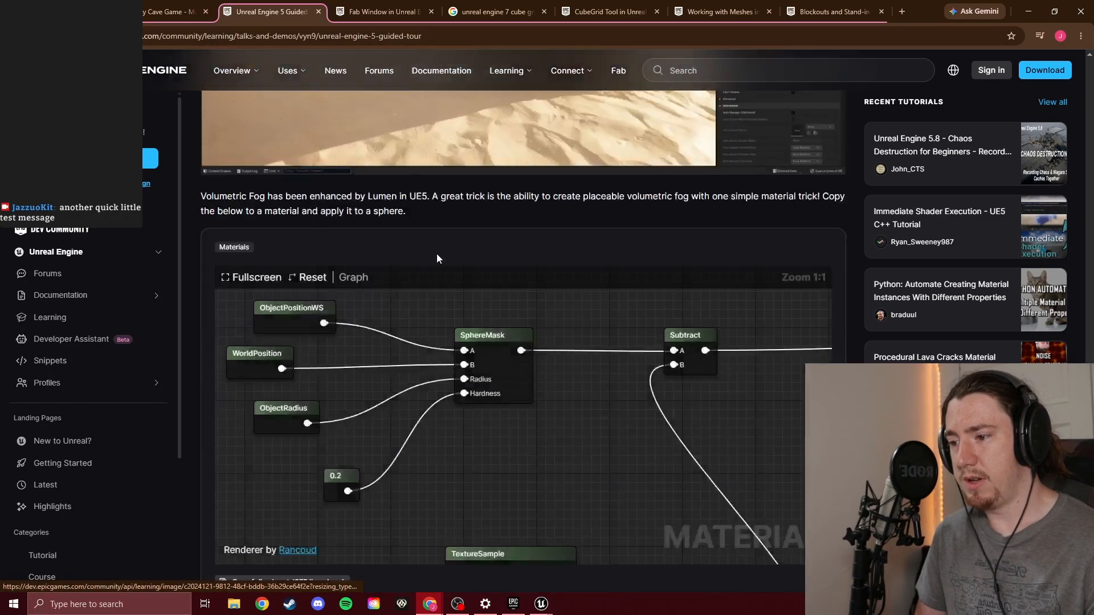
pyautogui.scroll(3, 446, 261)
pyautogui.scroll(-15, 447, 261)
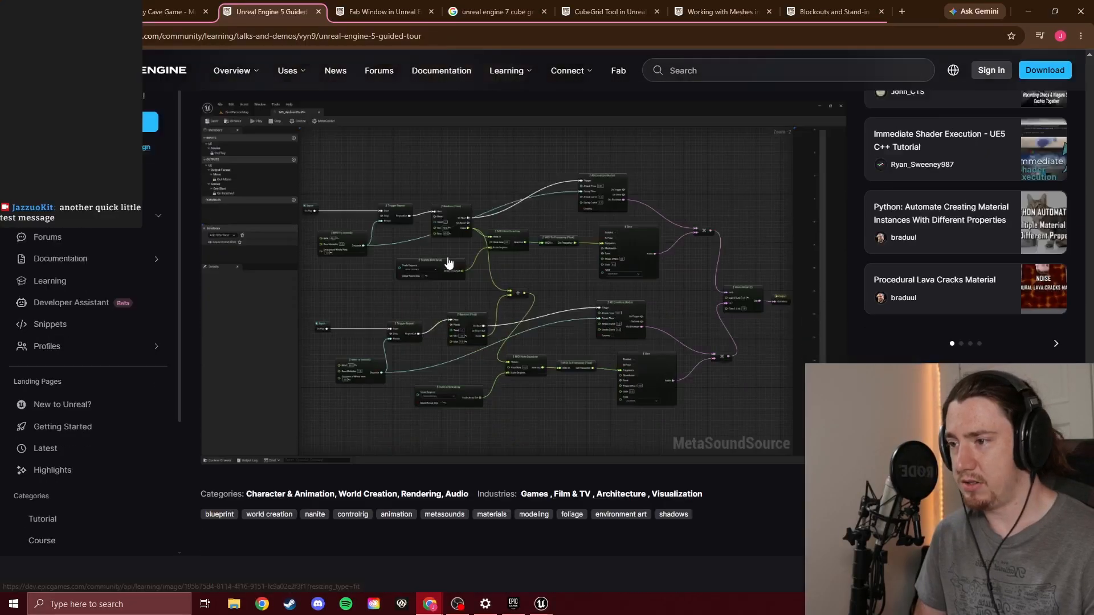
# Look back over the article's volumetric fog, virtual texture and decal sections up to the feature video near its start
pyautogui.scroll(13, 454, 259)
pyautogui.scroll(5, 454, 261)
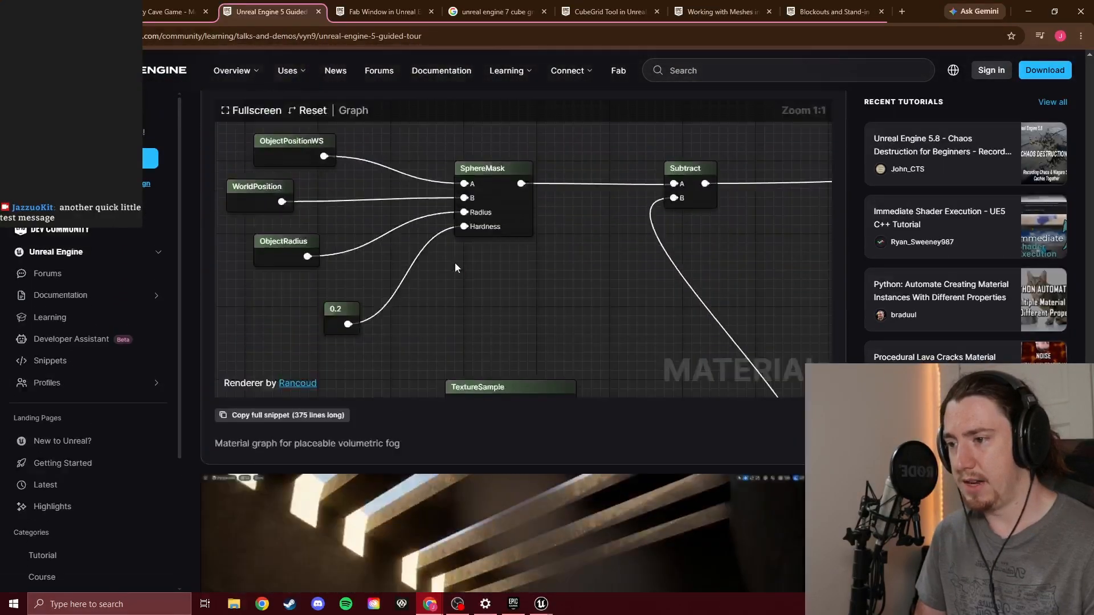
pyautogui.scroll(-3, 455, 263)
pyautogui.scroll(13, 458, 266)
pyautogui.scroll(-10, 460, 268)
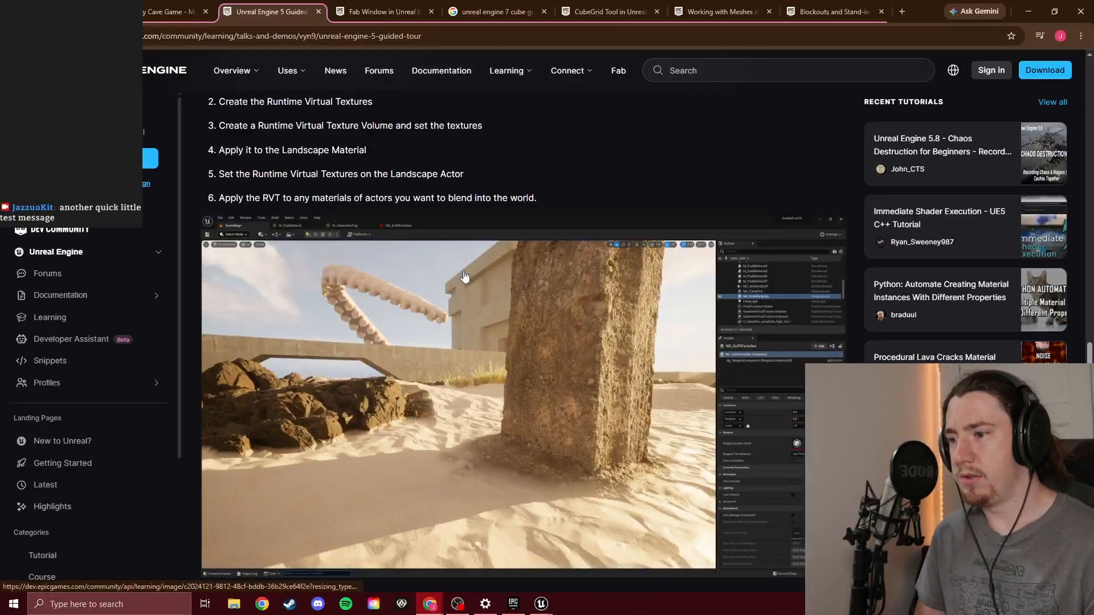
pyautogui.scroll(10, 472, 279)
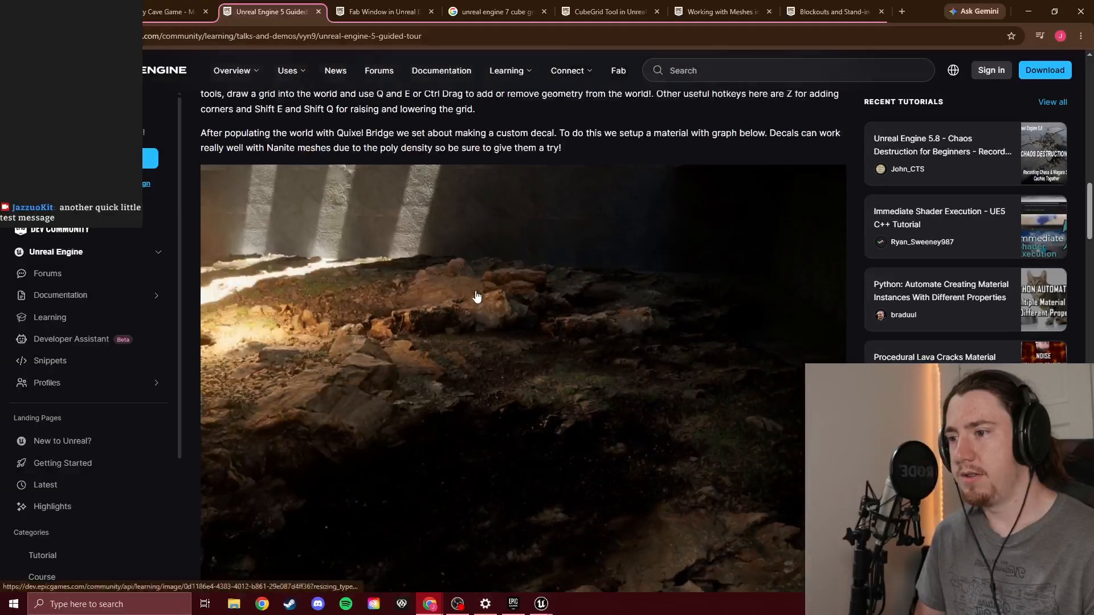
pyautogui.scroll(-3, 444, 276)
pyautogui.scroll(8, 473, 296)
pyautogui.scroll(8, 493, 317)
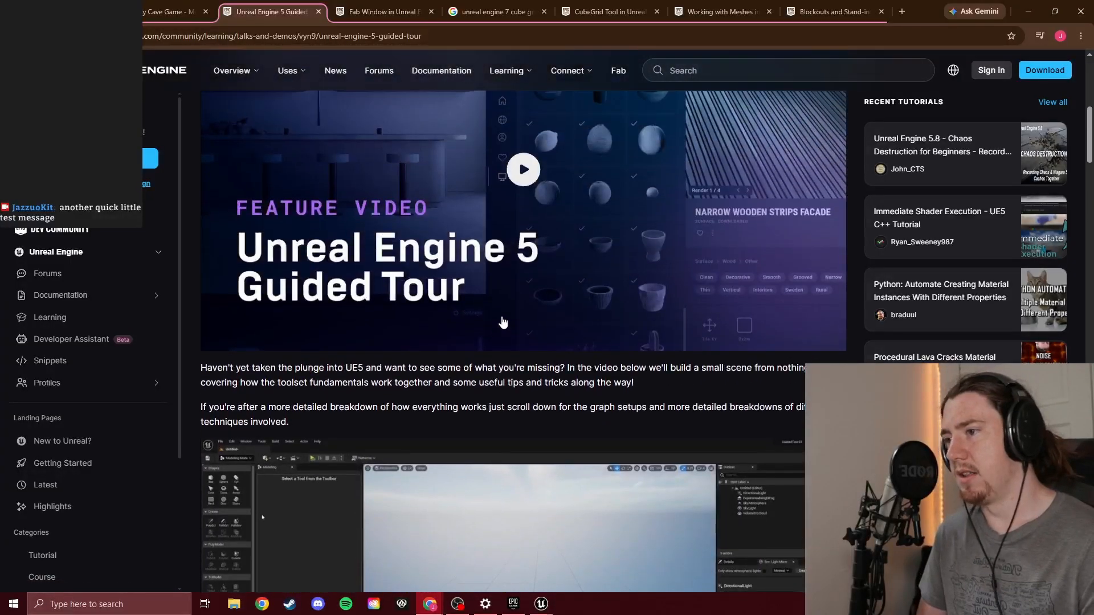
pyautogui.scroll(-5, 450, 269)
pyautogui.scroll(3, 442, 251)
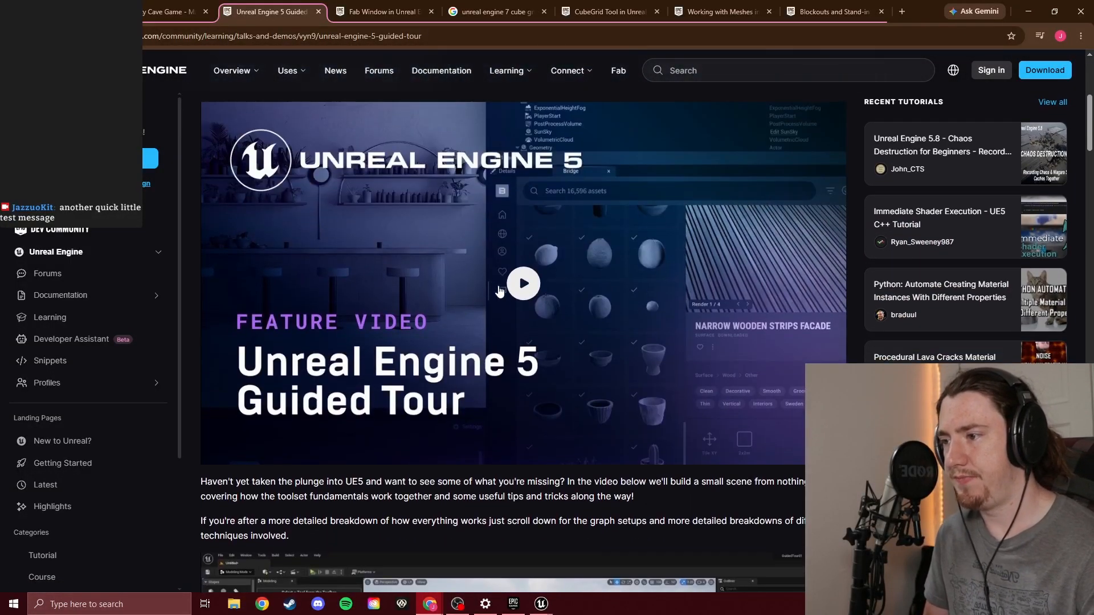
# Play the Guided Tour feature video, skim between about 2:33 and 4:00 for the scene-dressing part, and pause it
pyautogui.click(518, 308)
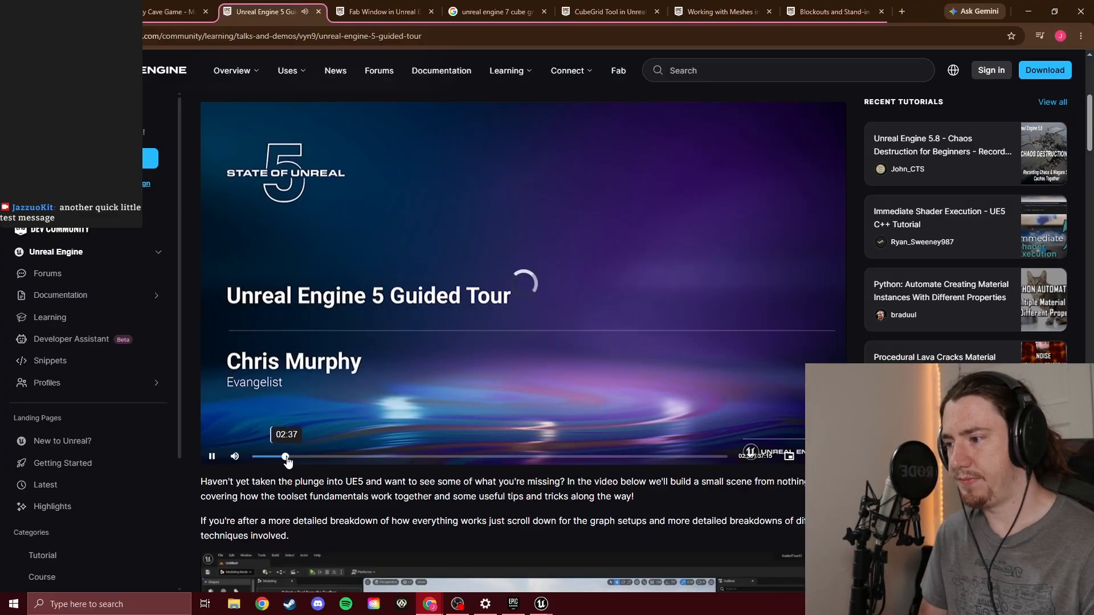
pyautogui.click(299, 458)
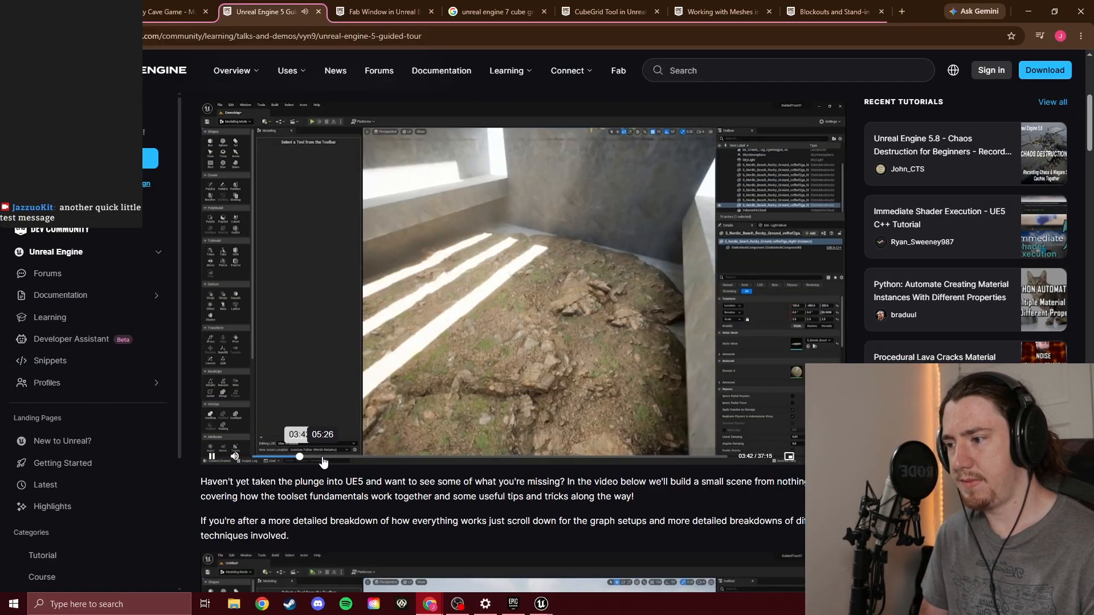
pyautogui.click(296, 458)
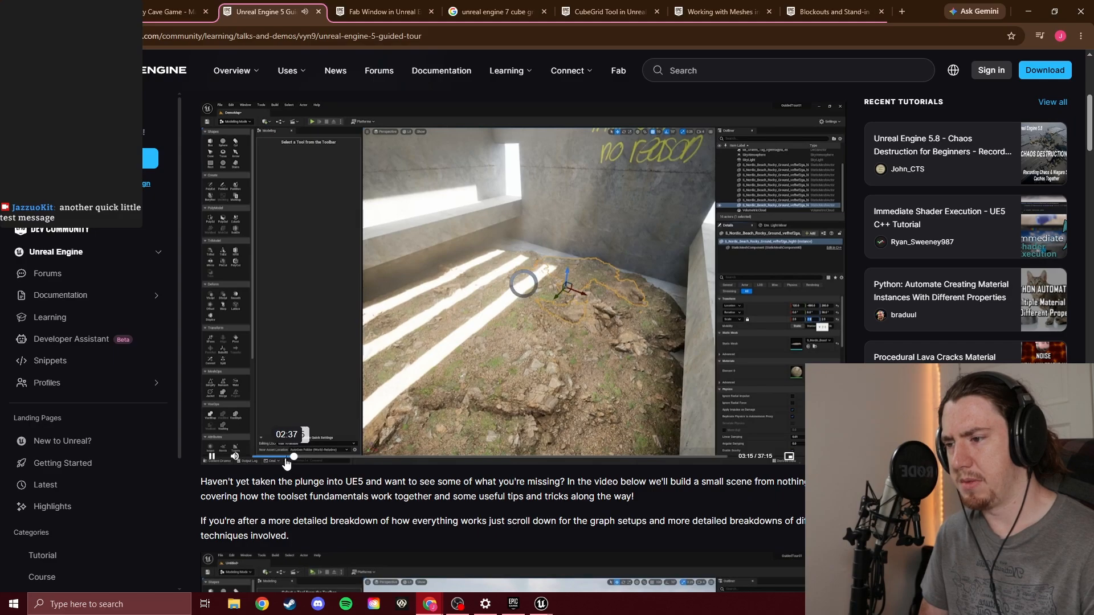
pyautogui.click(285, 457)
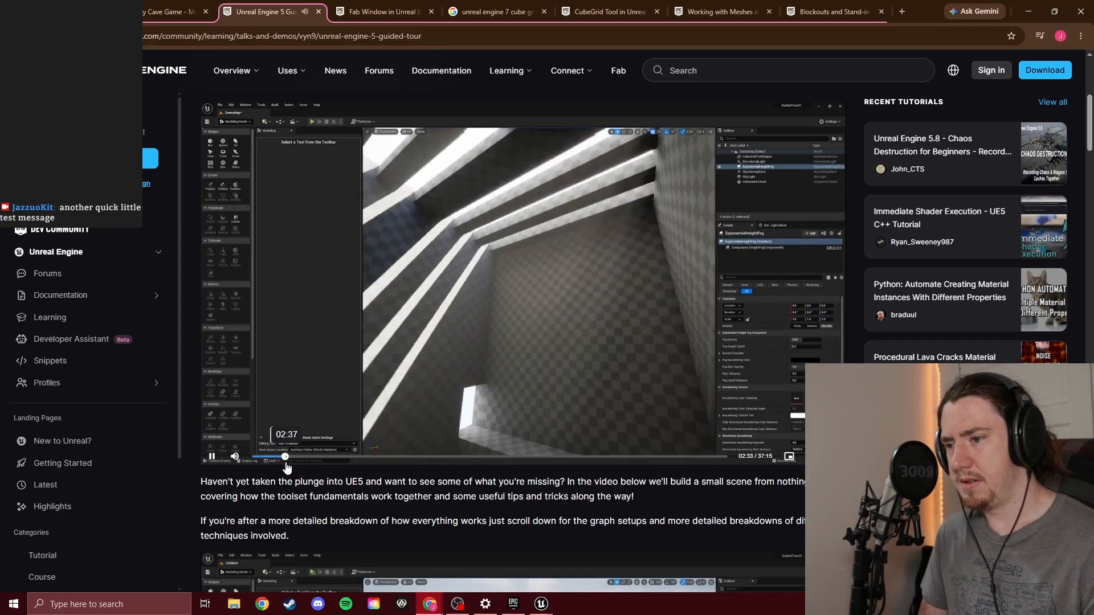
pyautogui.click(289, 459)
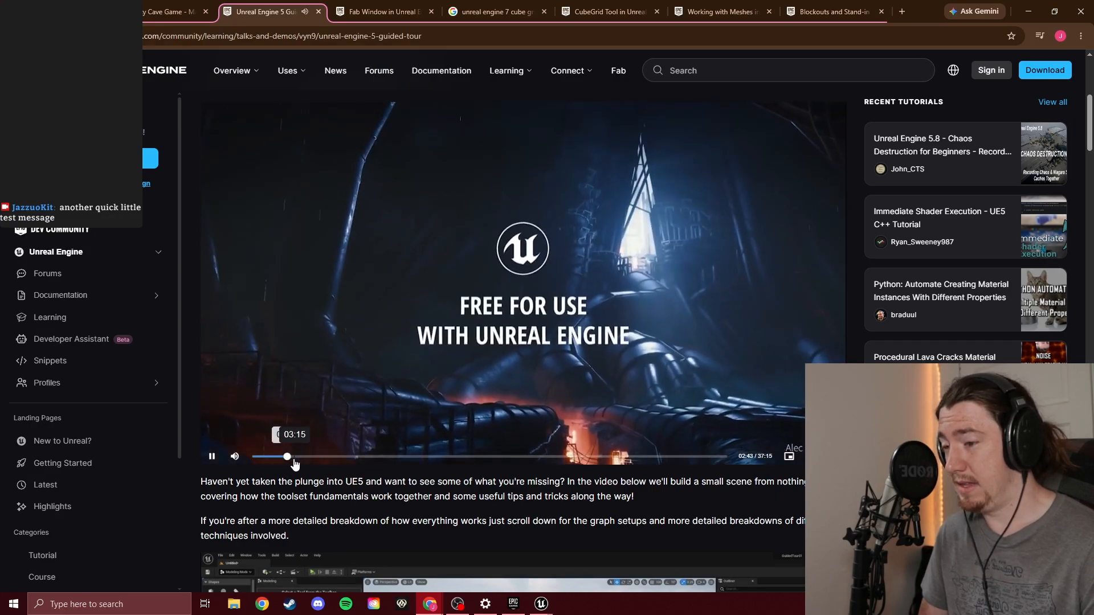
pyautogui.click(305, 458)
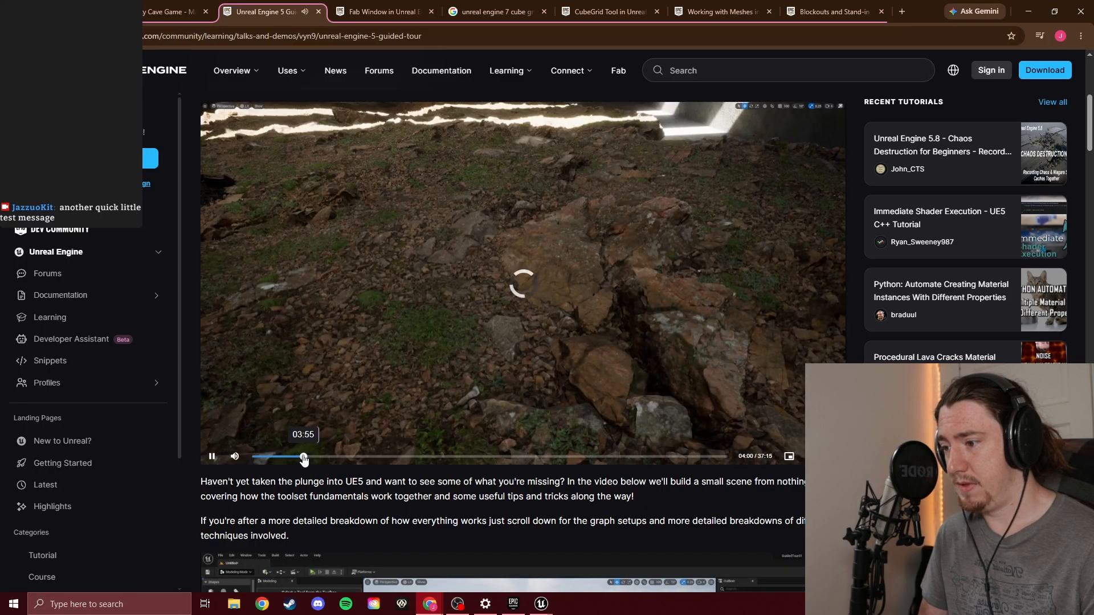
pyautogui.click(304, 458)
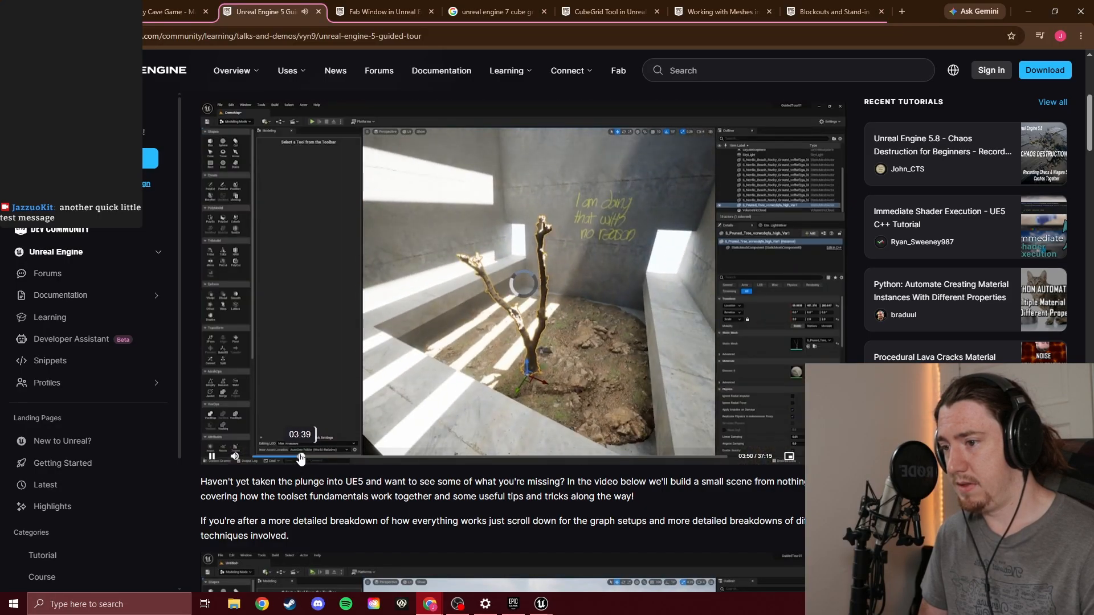
pyautogui.click(302, 458)
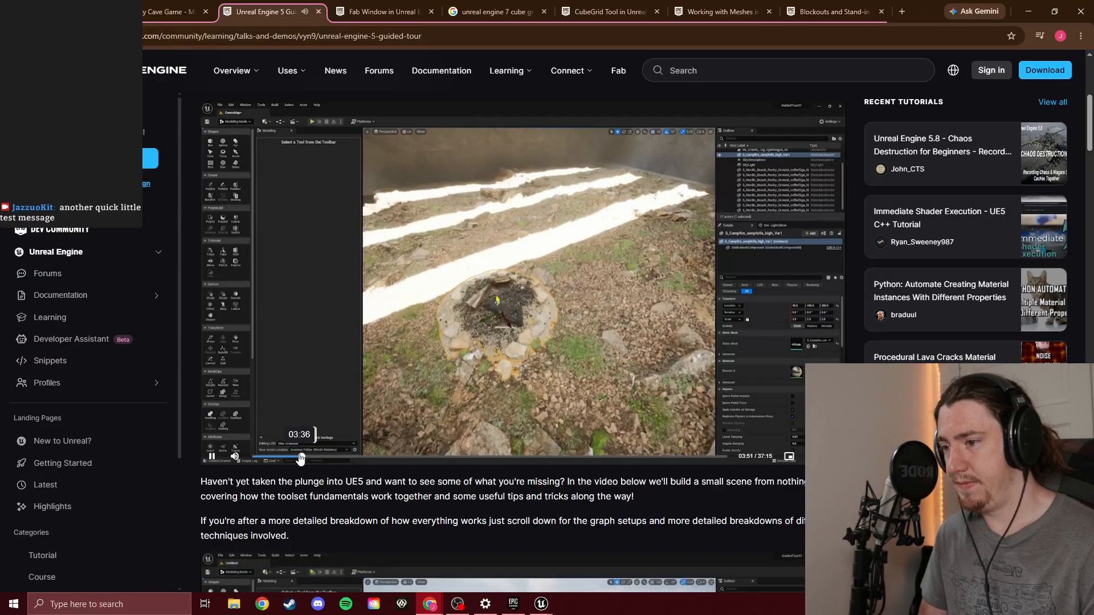
pyautogui.click(299, 458)
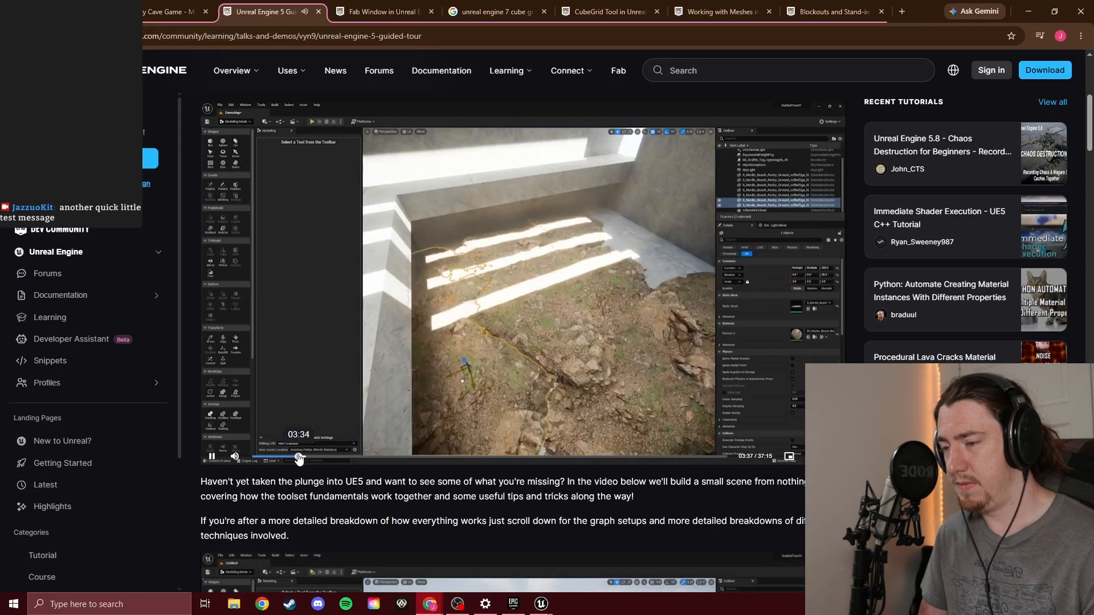
pyautogui.click(296, 458)
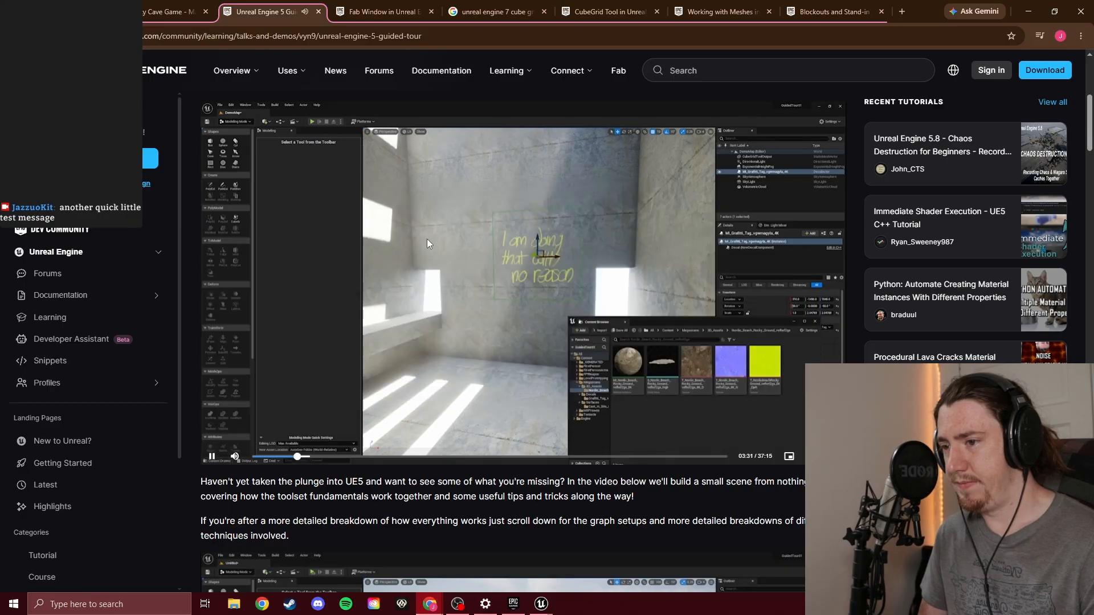
pyautogui.click(438, 226)
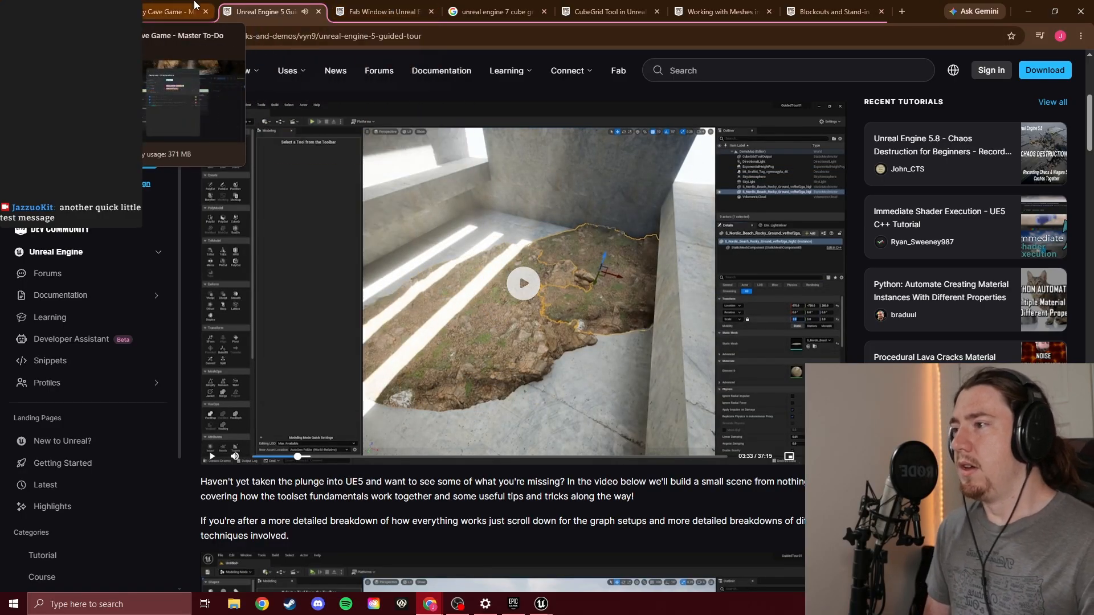
# Add the task "Use Fab to fill out Cabin interior" to the Create Level - 01 Prologue Home card in the to-do planner
pyautogui.click(171, 11)
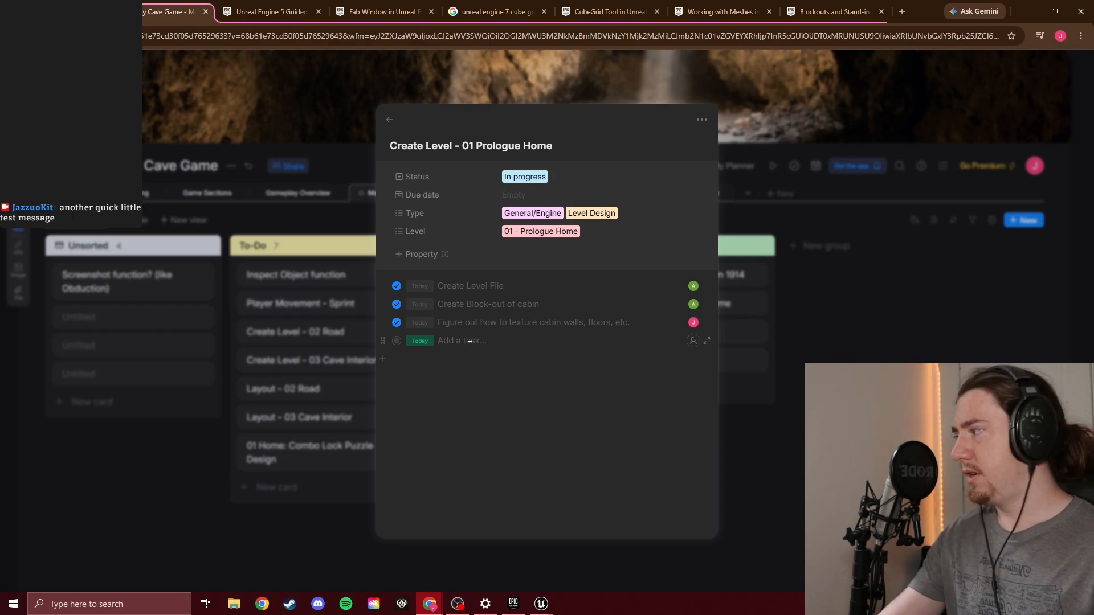
pyautogui.write('Ulse')
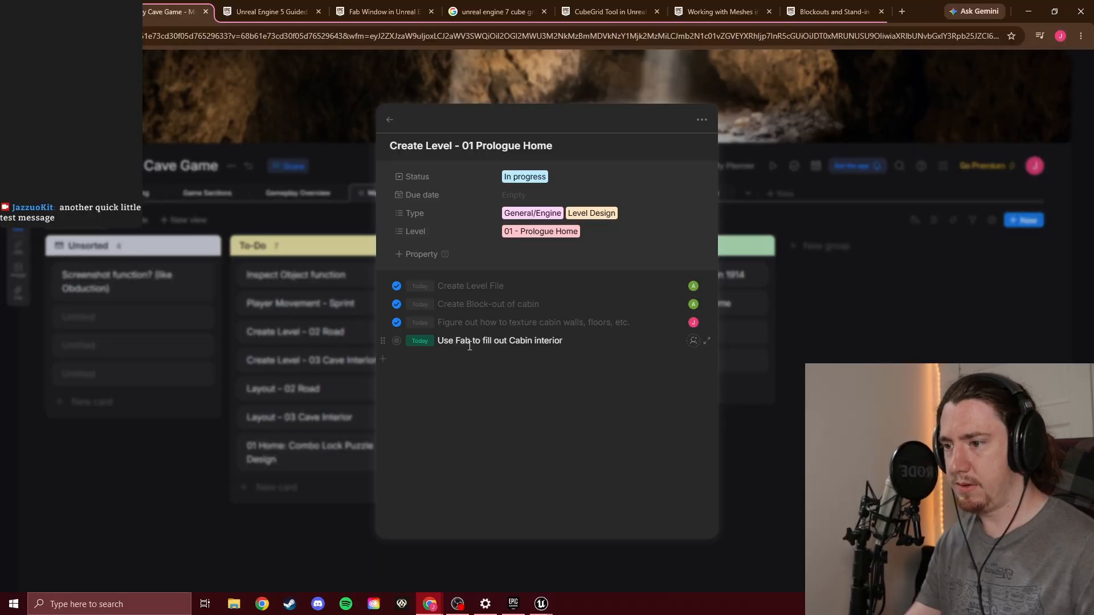
pyautogui.click(458, 390)
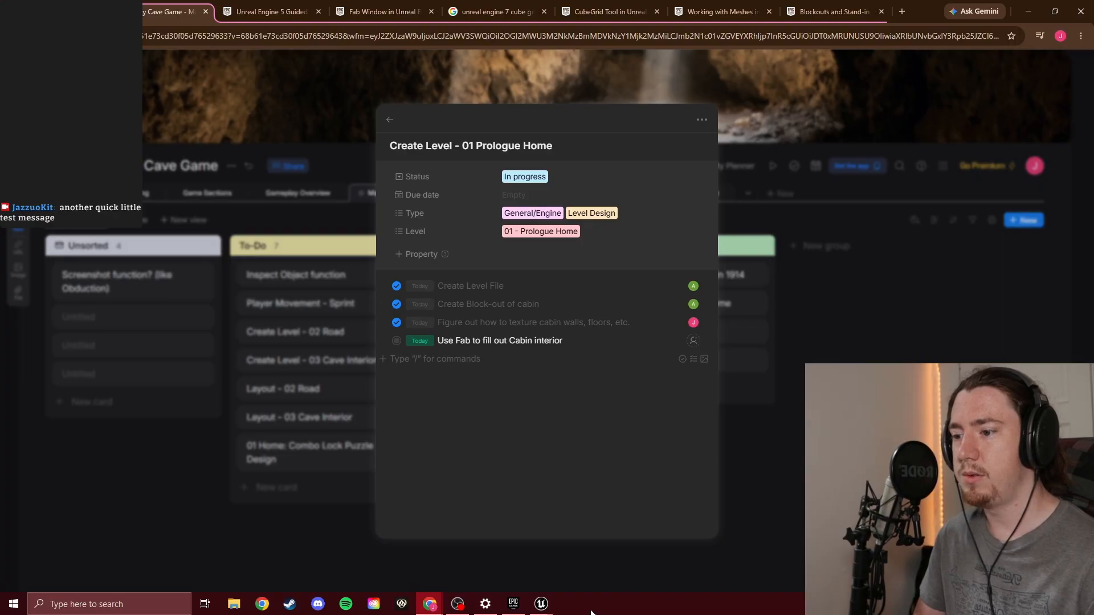
# Switch to the Spooky_Cave_Game project in Unreal Editor and move the floating Fab window aside to clear the viewport
pyautogui.moveTo(541, 602)
pyautogui.click(563, 559)
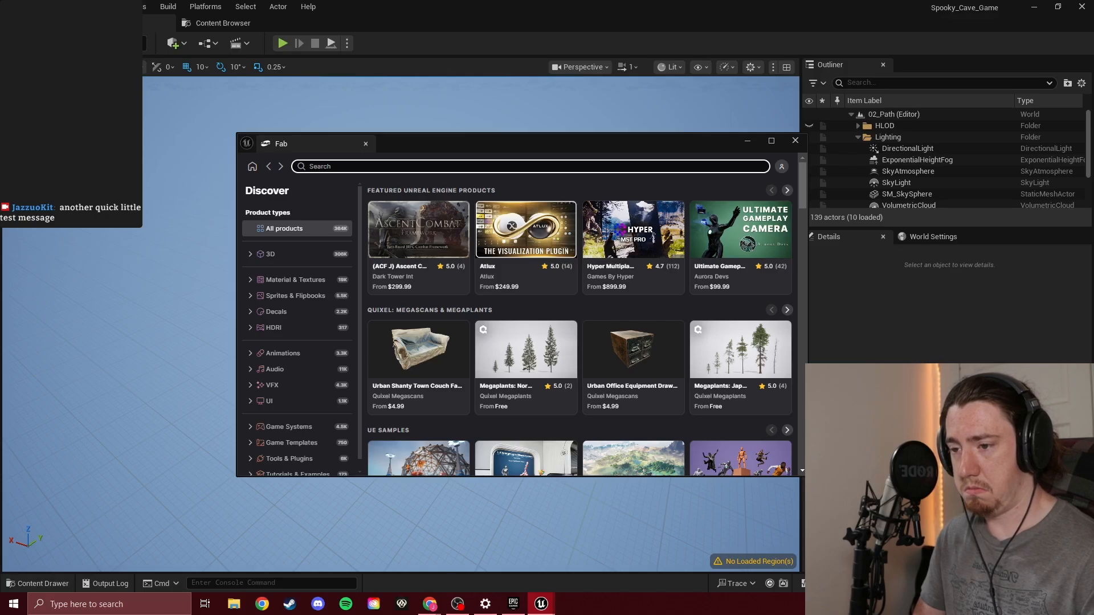
pyautogui.moveTo(590, 145); pyautogui.dragTo(979, 233)
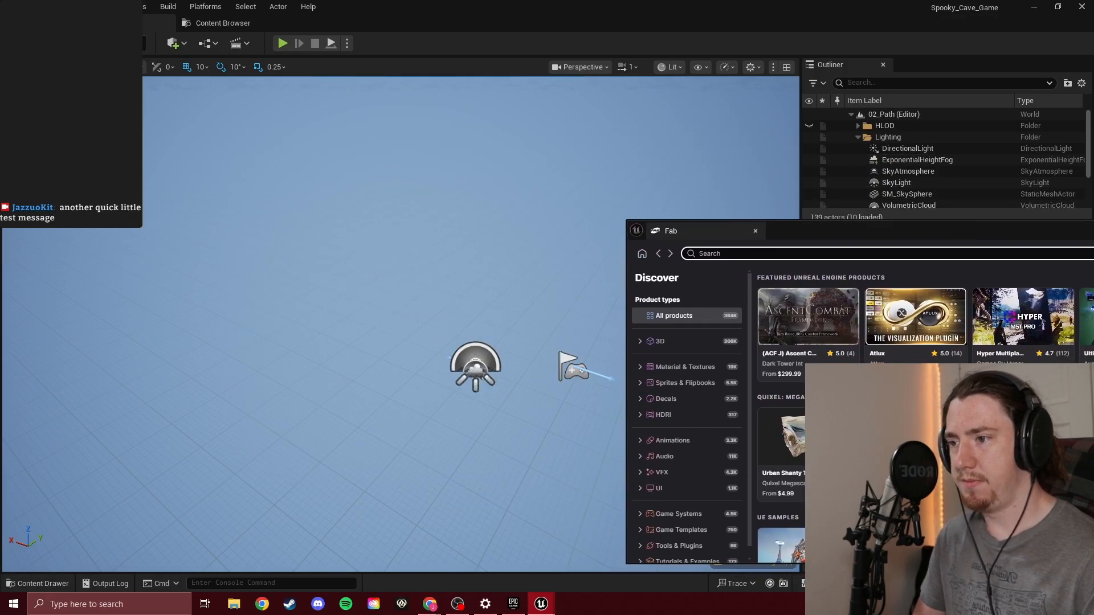
pyautogui.rightClick(435, 204)
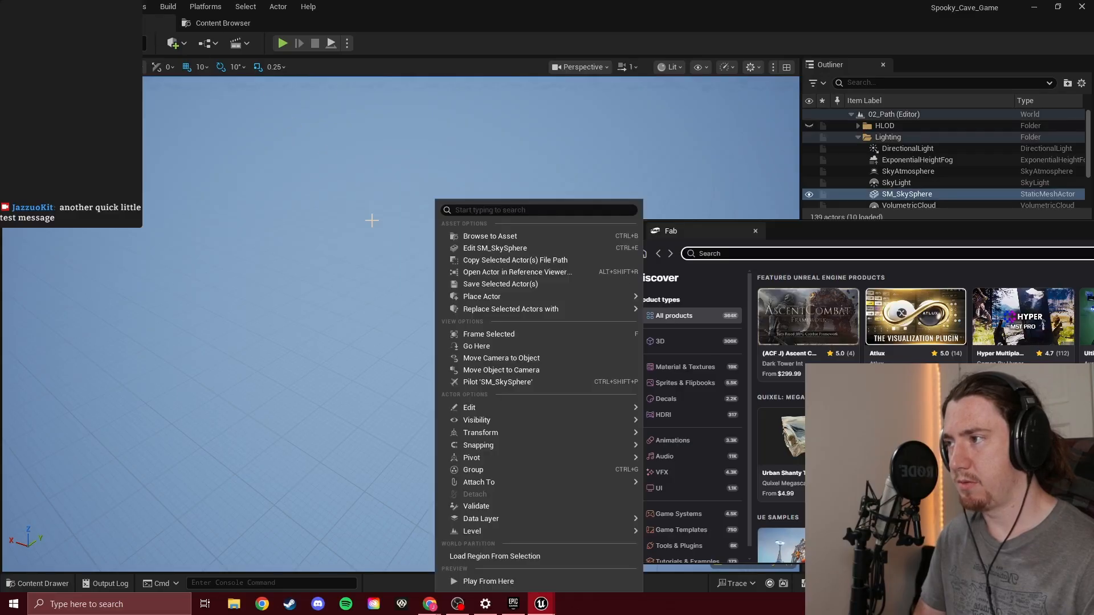
# Move the floating Fab window off the viewport and open the 01_Cabin level from the Content/Framework/Maps folder
pyautogui.moveTo(951, 231); pyautogui.dragTo(658, 200)
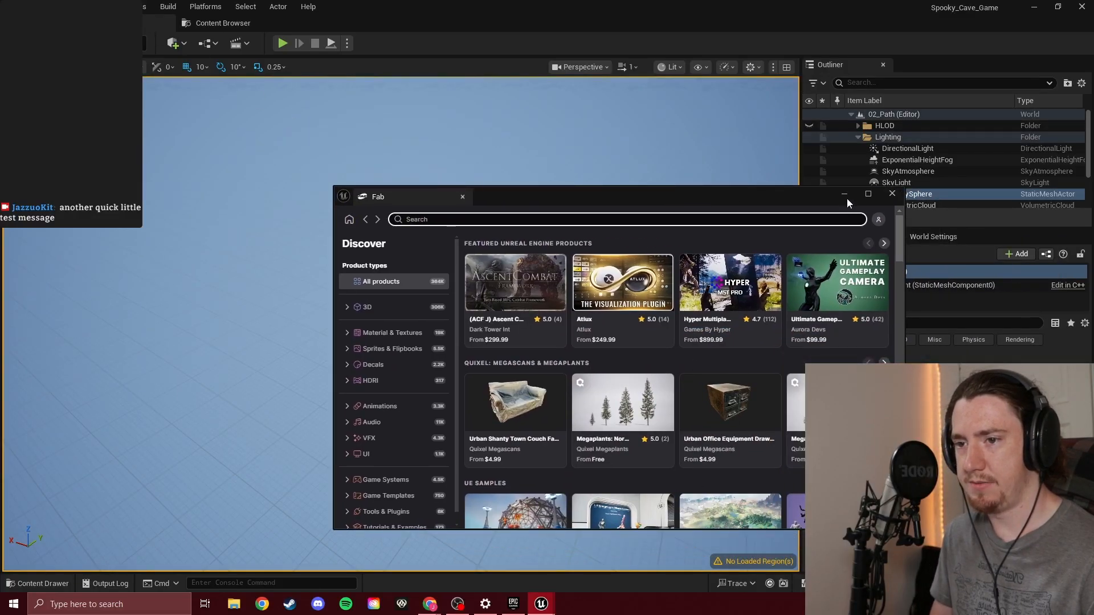
pyautogui.moveTo(795, 198); pyautogui.dragTo(0, 216)
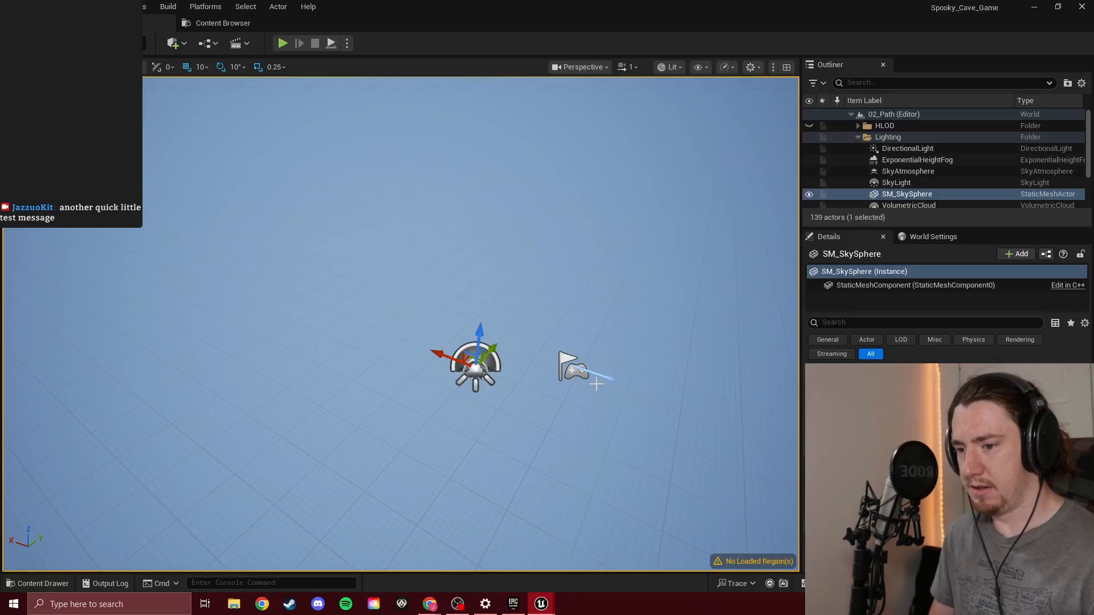
pyautogui.hotkey('ctrl', 'space')
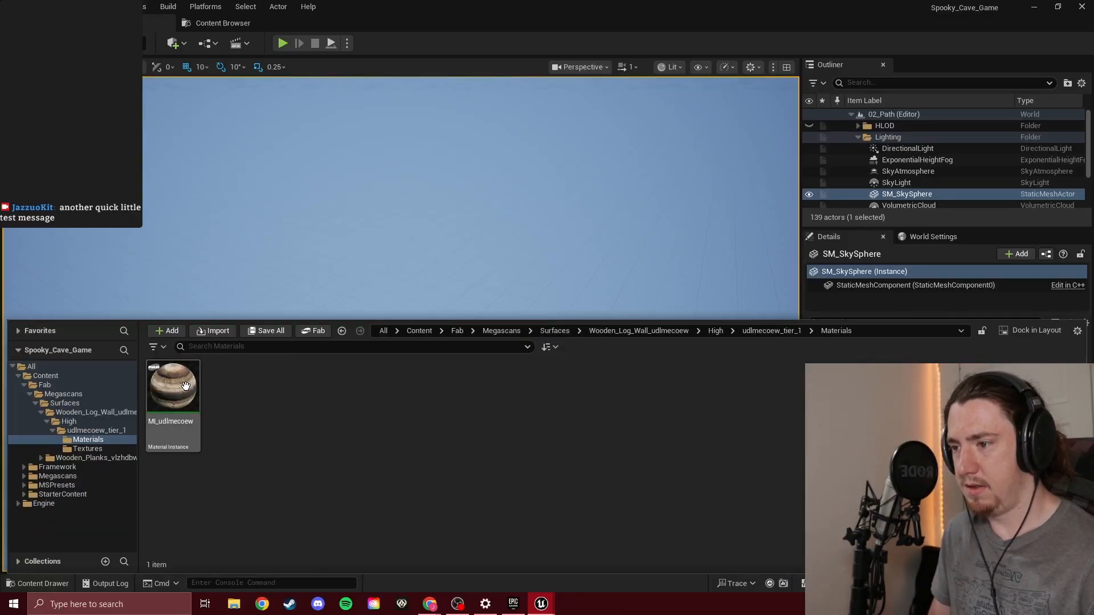
pyautogui.click(34, 377)
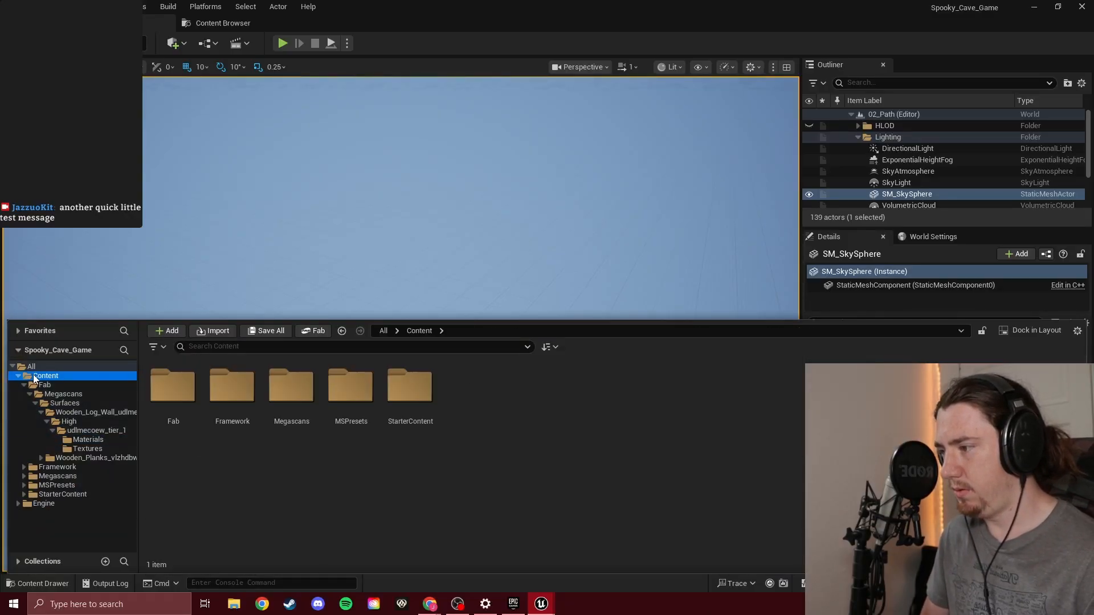
pyautogui.doubleClick(240, 389)
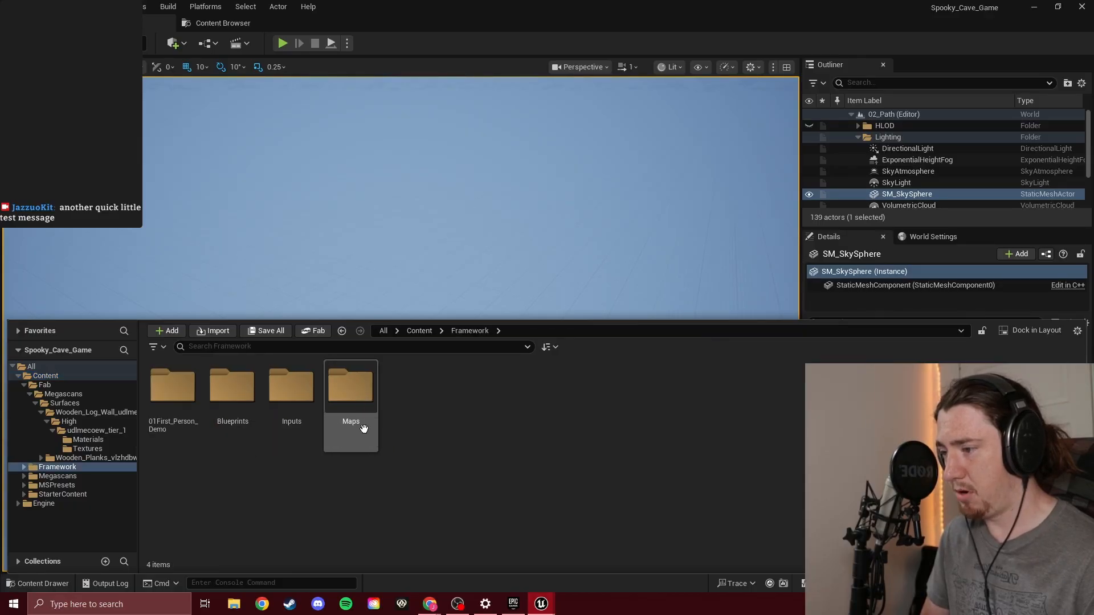
pyautogui.click(334, 383)
pyautogui.doubleClick(333, 382)
pyautogui.click(240, 393)
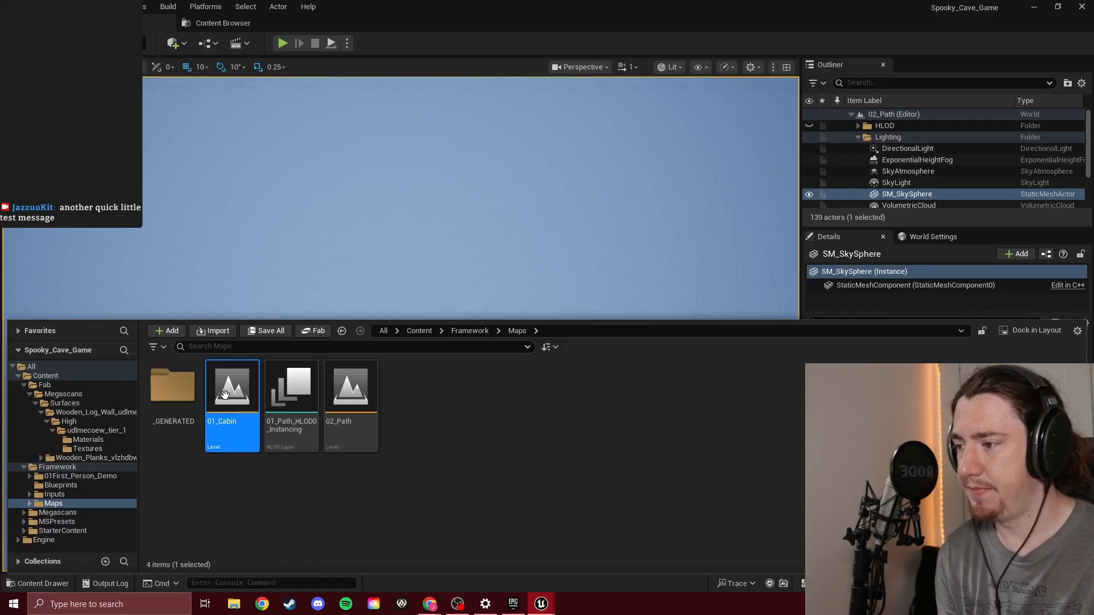
pyautogui.doubleClick(226, 394)
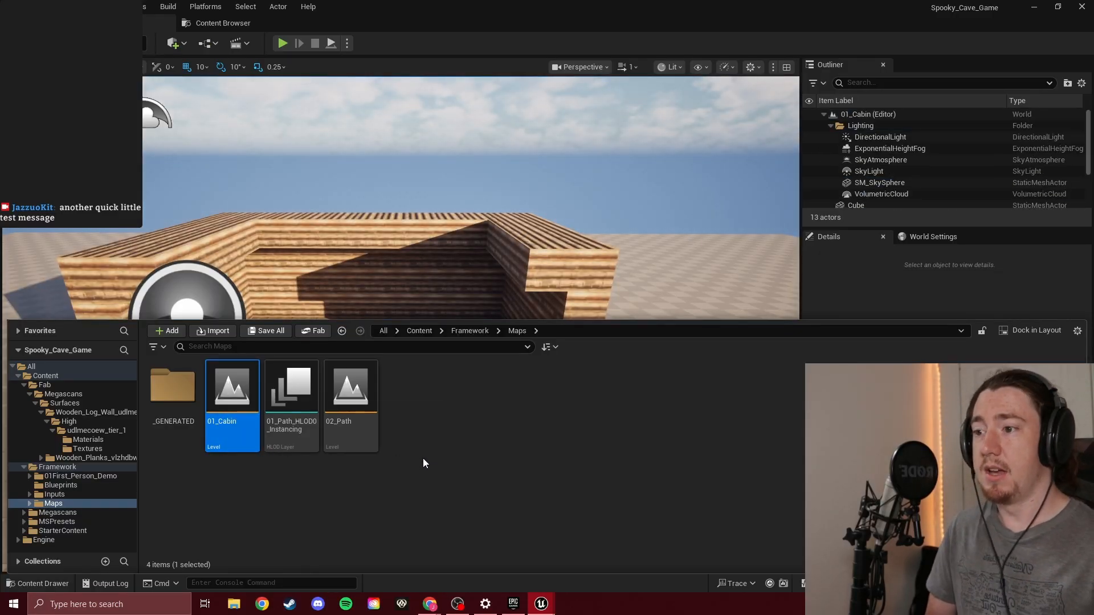
pyautogui.hotkey('ctrl', 'space')
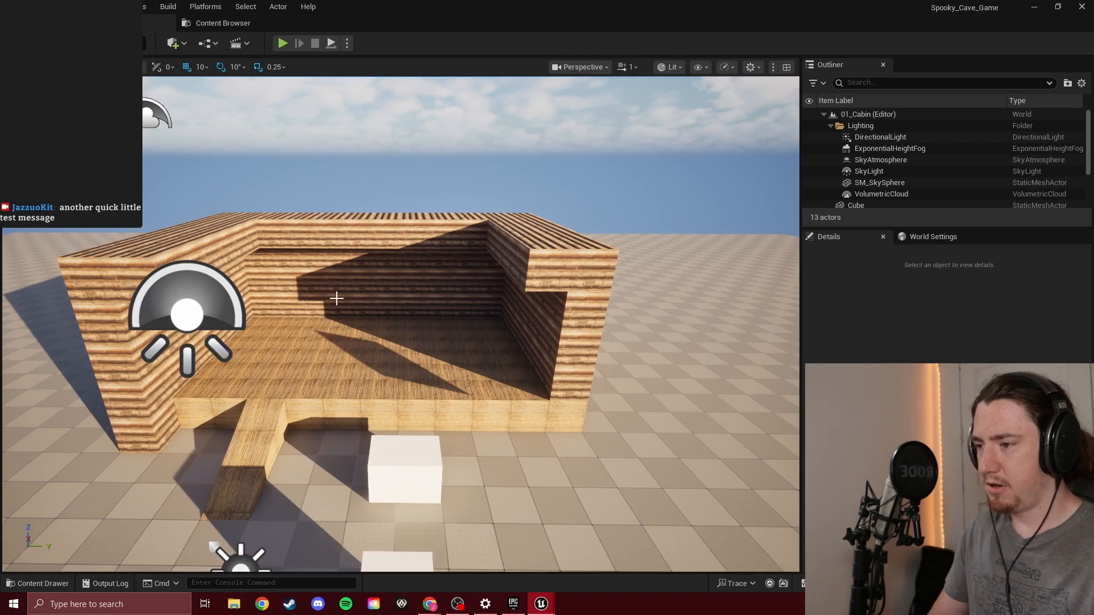
# Inspect the cabin block-out from several angles, covering its log walls, plank floor and open corner
pyautogui.moveTo(385, 274); pyautogui.dragTo(443, 251, button='right')
pyautogui.press('w')
pyautogui.press('s')
pyautogui.press('s')
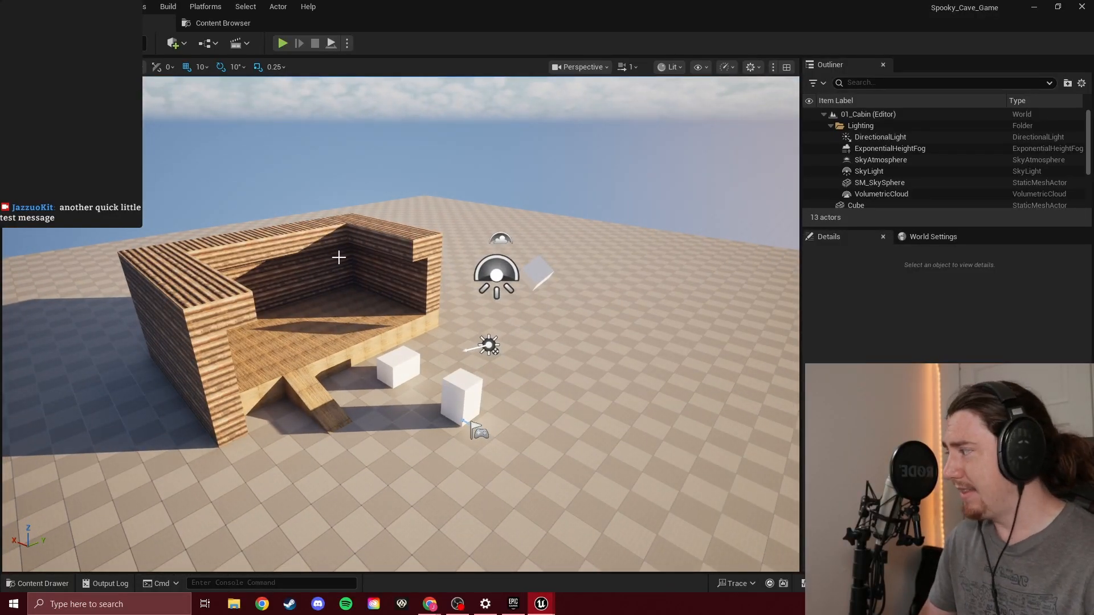
pyautogui.press('w')
pyautogui.moveTo(358, 256); pyautogui.dragTo(326, 243, button='right')
pyautogui.press('s')
pyautogui.press('w')
pyautogui.press('d')
pyautogui.press('s')
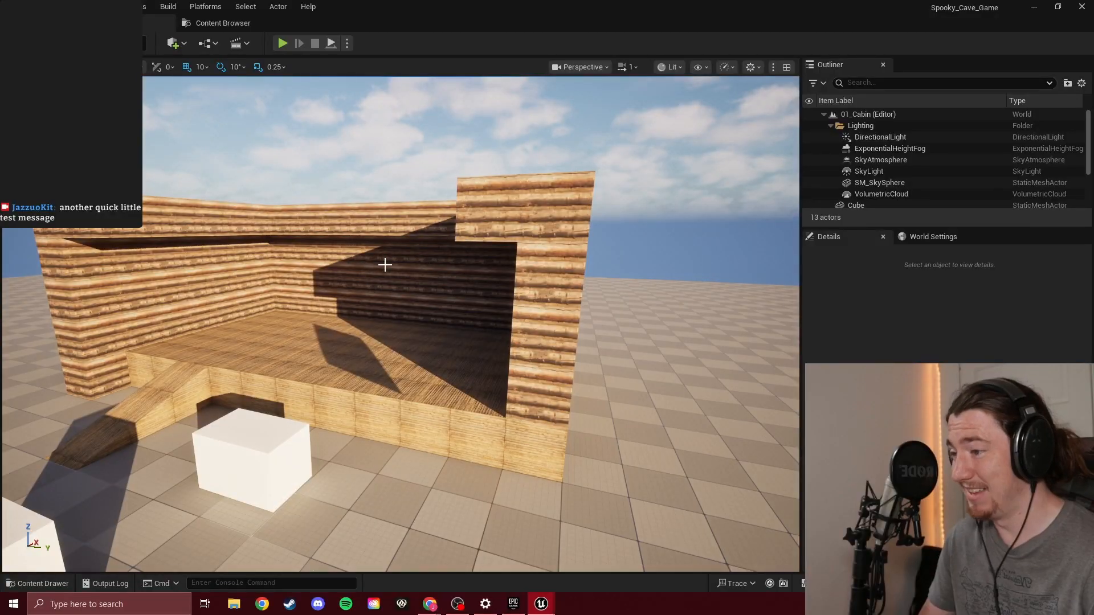
pyautogui.moveTo(381, 263)
pyautogui.mouseDown(button='right')
pyautogui.moveTo(368, 252)
pyautogui.moveTo(383, 252)
pyautogui.mouseUp(button='right')
pyautogui.press('w')
pyautogui.moveTo(400, 324)
pyautogui.mouseDown(button='right')
pyautogui.moveTo(757, 326)
pyautogui.moveTo(466, 325)
pyautogui.moveTo(441, 388)
pyautogui.moveTo(407, 393)
pyautogui.moveTo(290, 289)
pyautogui.mouseUp(button='right')
pyautogui.press('s')
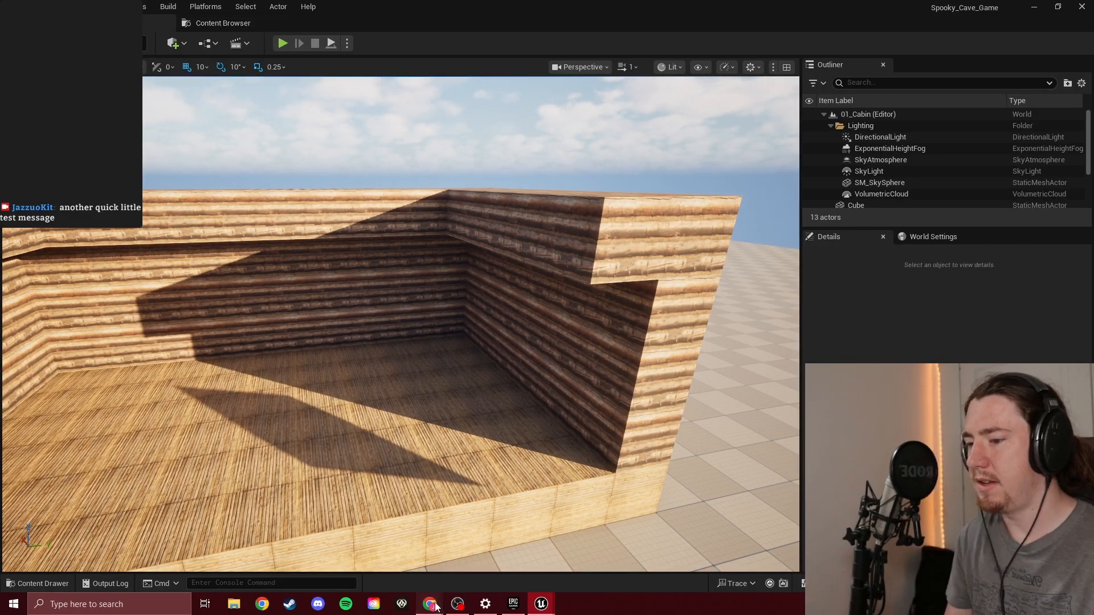
# Switch to the Unreal Engine 5 Guided Tour page in Chrome, skip its video to about 4:49 and play it full screen
pyautogui.moveTo(429, 603)
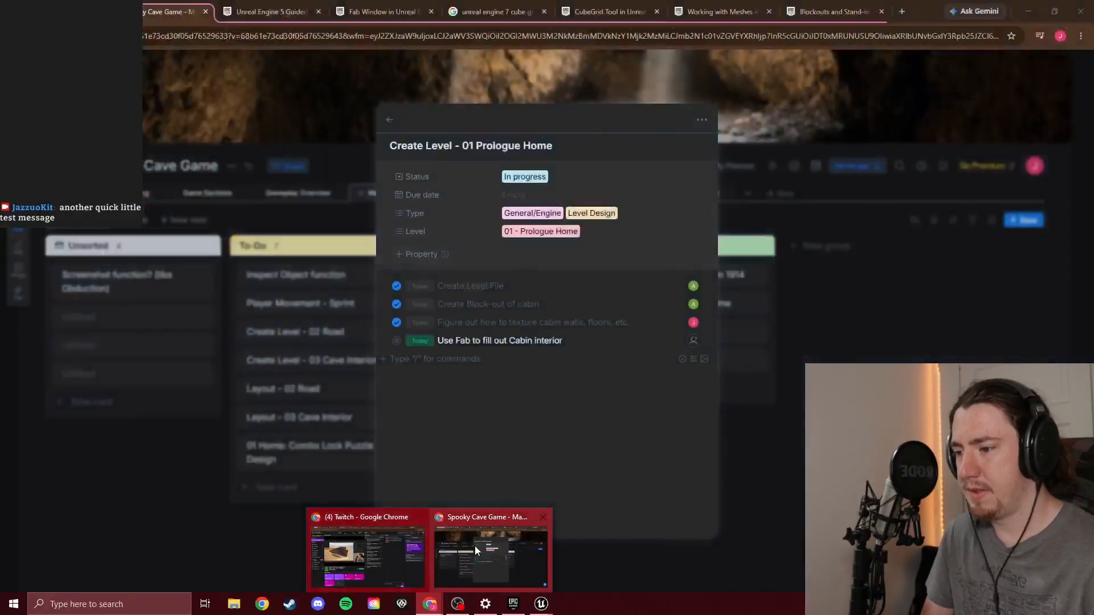
pyautogui.click(476, 546)
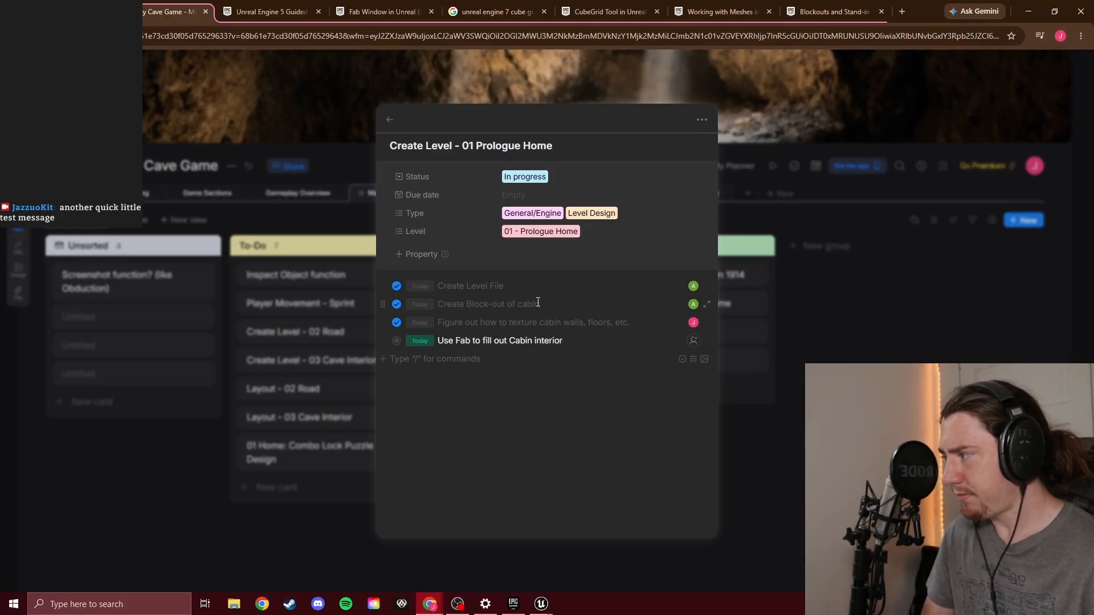
pyautogui.click(253, 7)
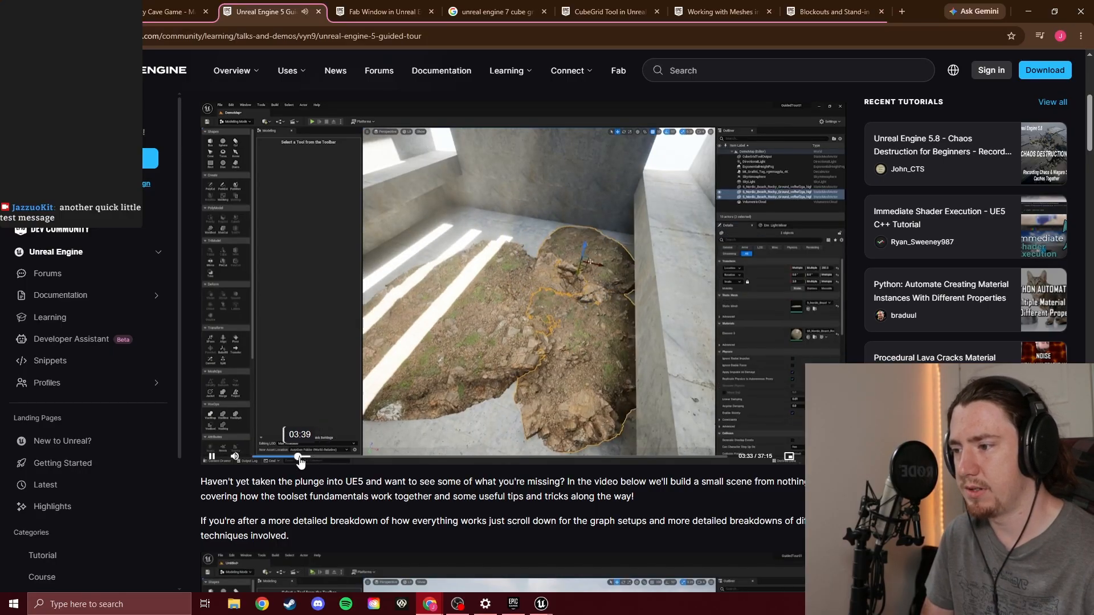
pyautogui.click(307, 457)
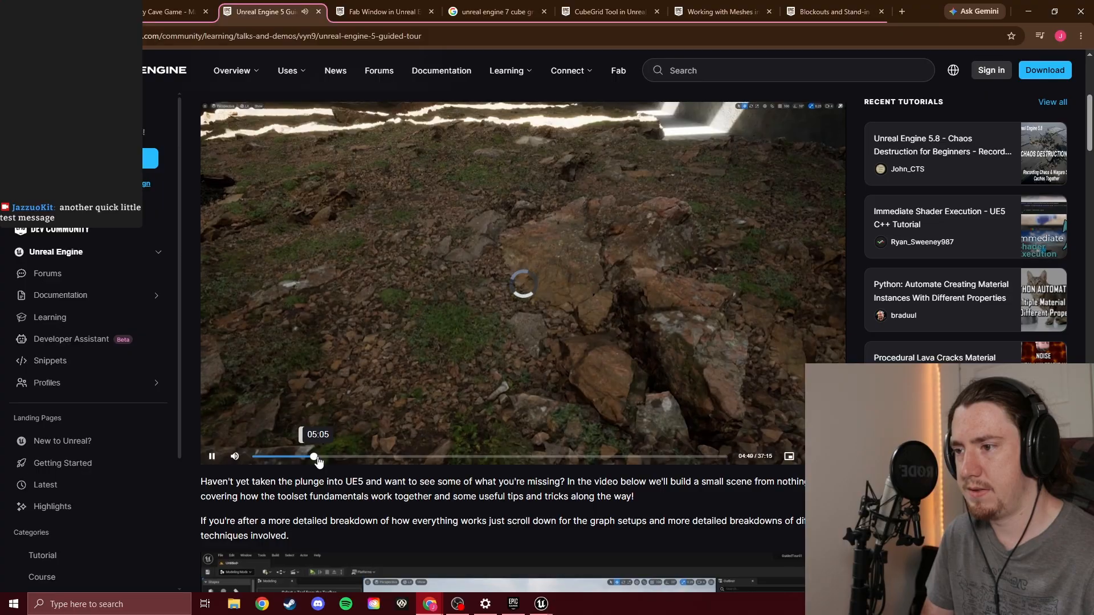
pyautogui.click(342, 408)
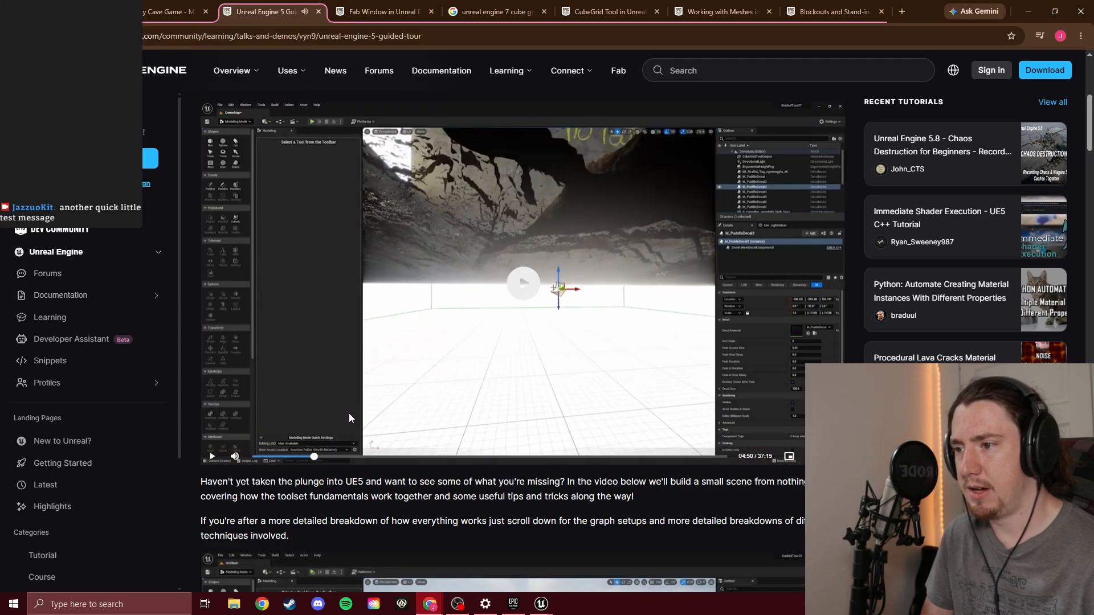
pyautogui.scroll(-6, 364, 414)
pyautogui.scroll(3, 376, 408)
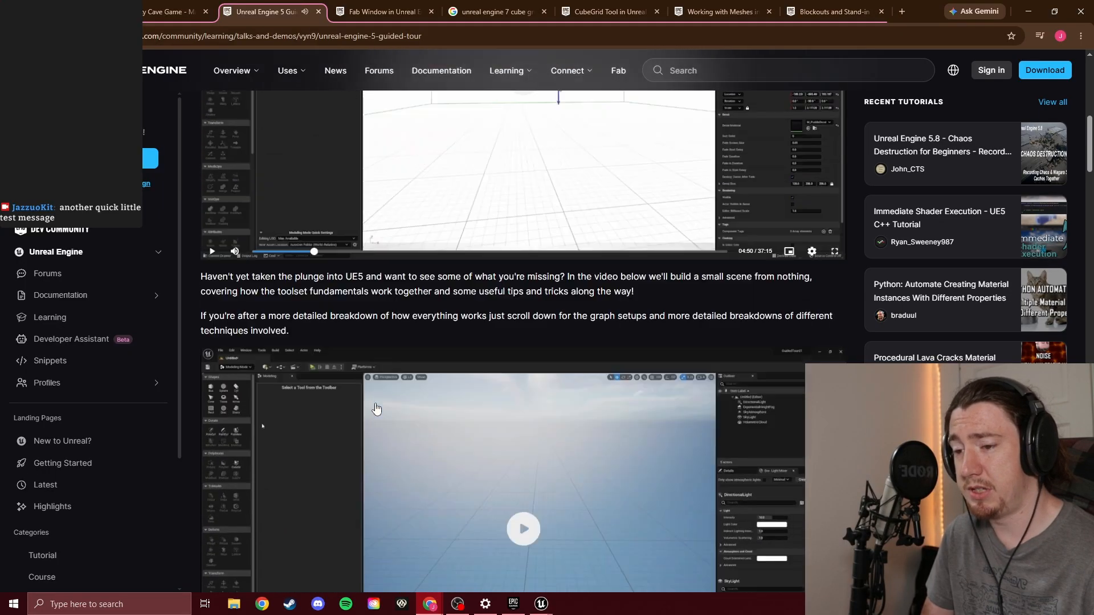
pyautogui.scroll(3, 376, 407)
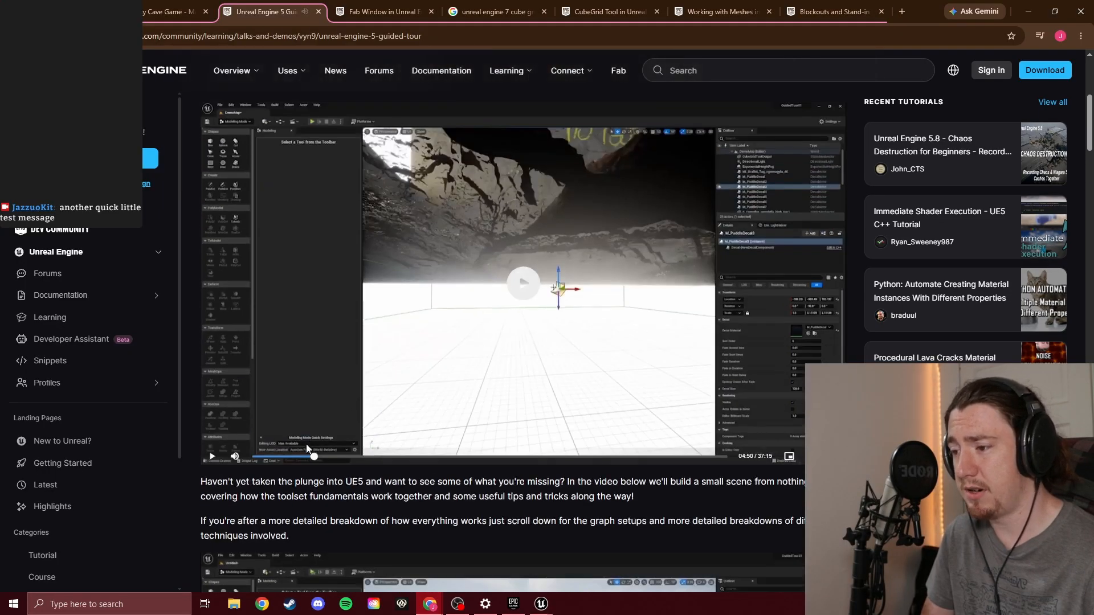
pyautogui.click(350, 416)
pyautogui.click(789, 456)
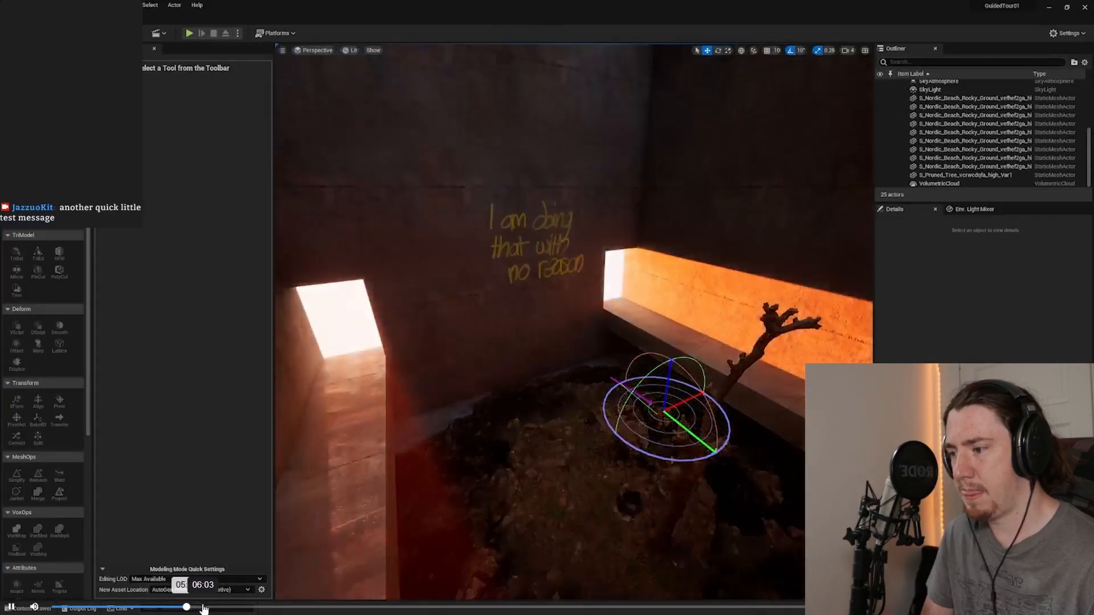
# Skim the Guided Tour video from about 6:07 through the post-process volume part to about 11:24
pyautogui.click(205, 607)
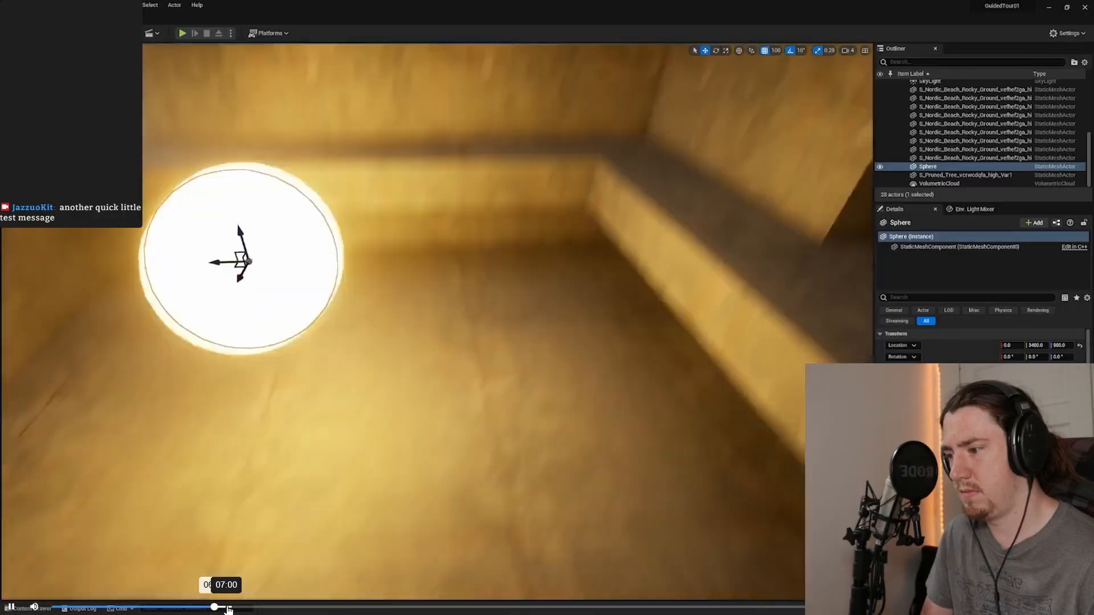
pyautogui.press('space')
pyautogui.click(228, 609)
pyautogui.click(235, 609)
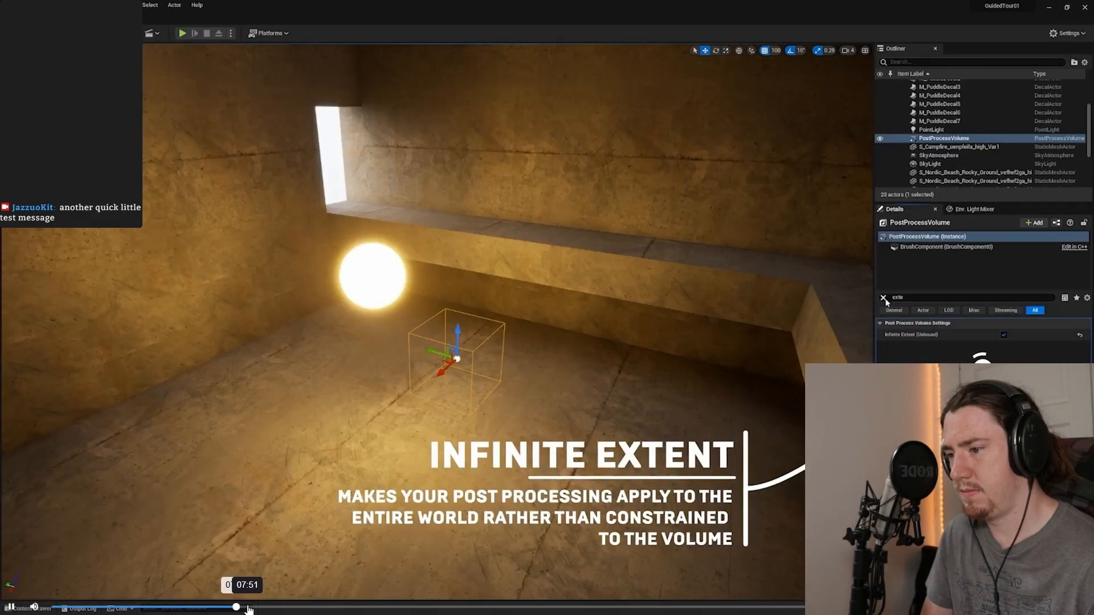
pyautogui.press('space')
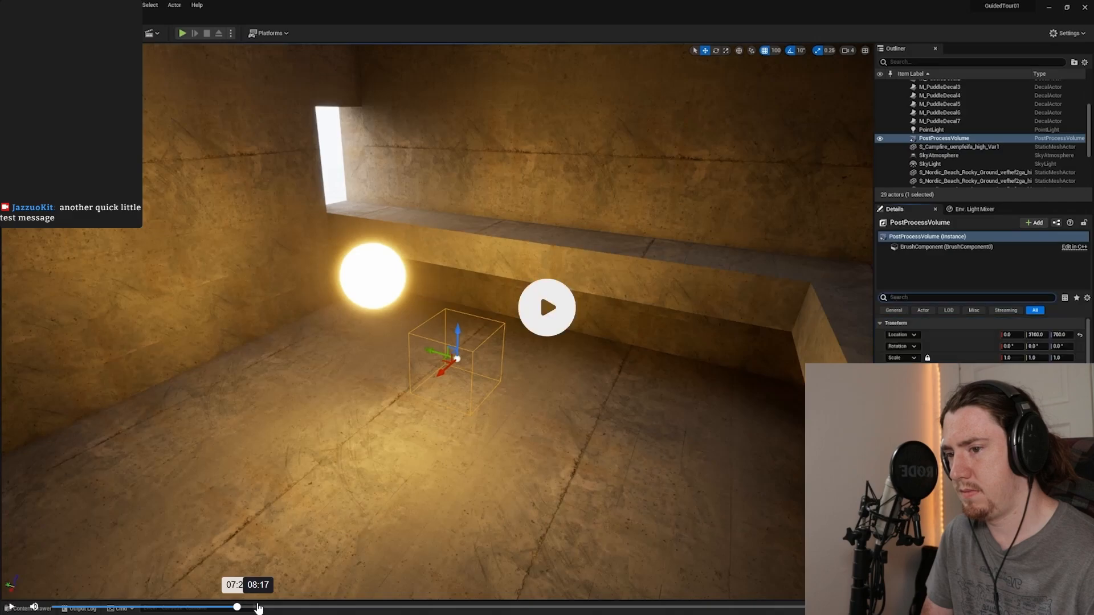
pyautogui.click(277, 607)
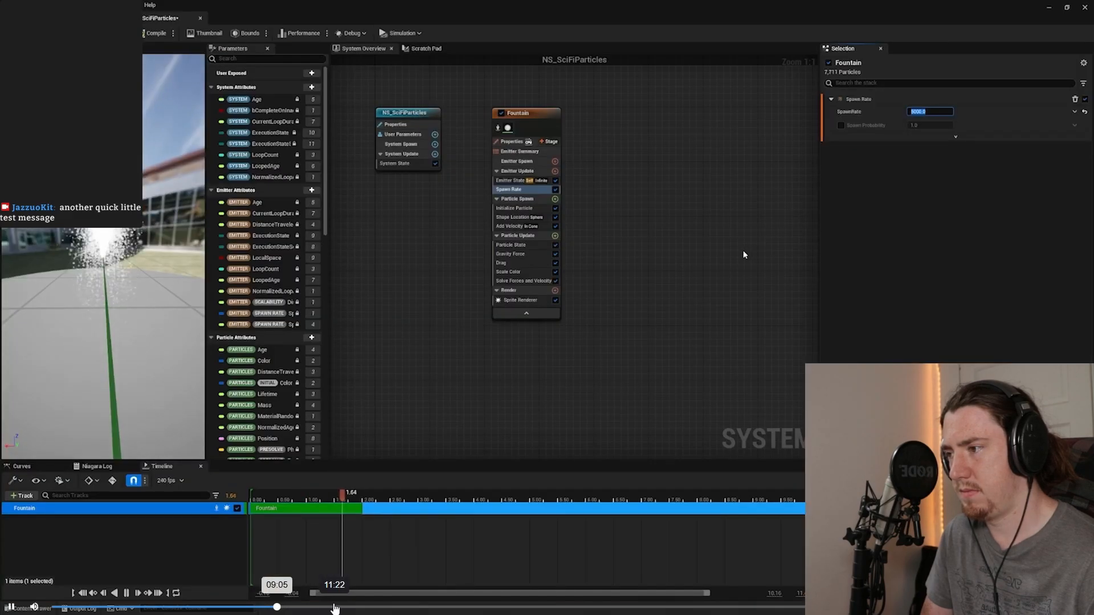
pyautogui.click(335, 606)
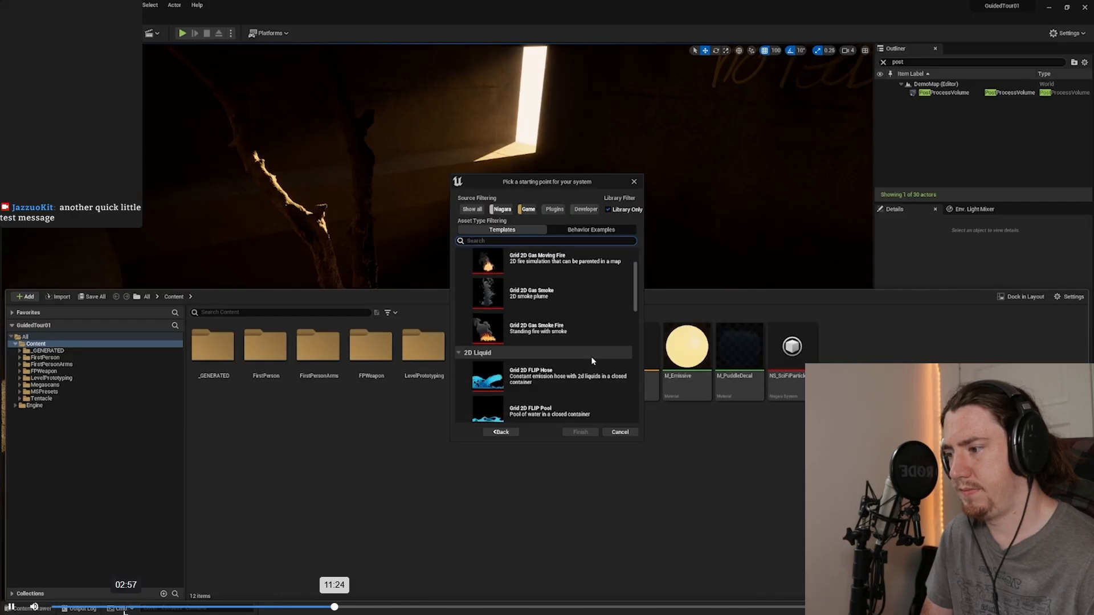
# Rewatch the Guided Tour's surface material and tiling part from about 3:00, pause it and leave full screen
pyautogui.click(116, 607)
pyautogui.click(134, 607)
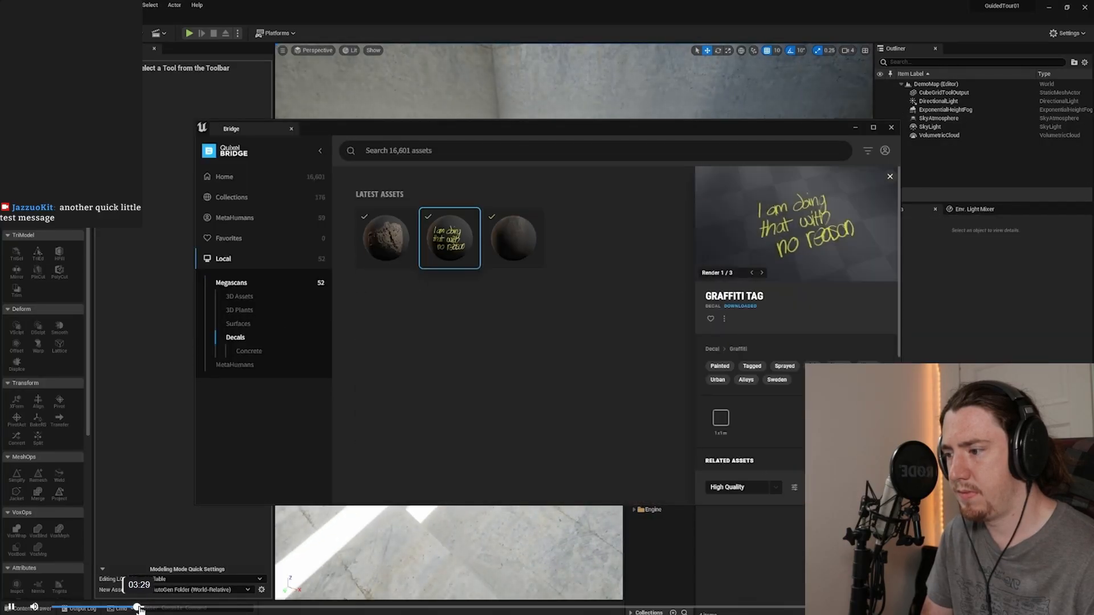
pyautogui.press('space')
pyautogui.click(131, 609)
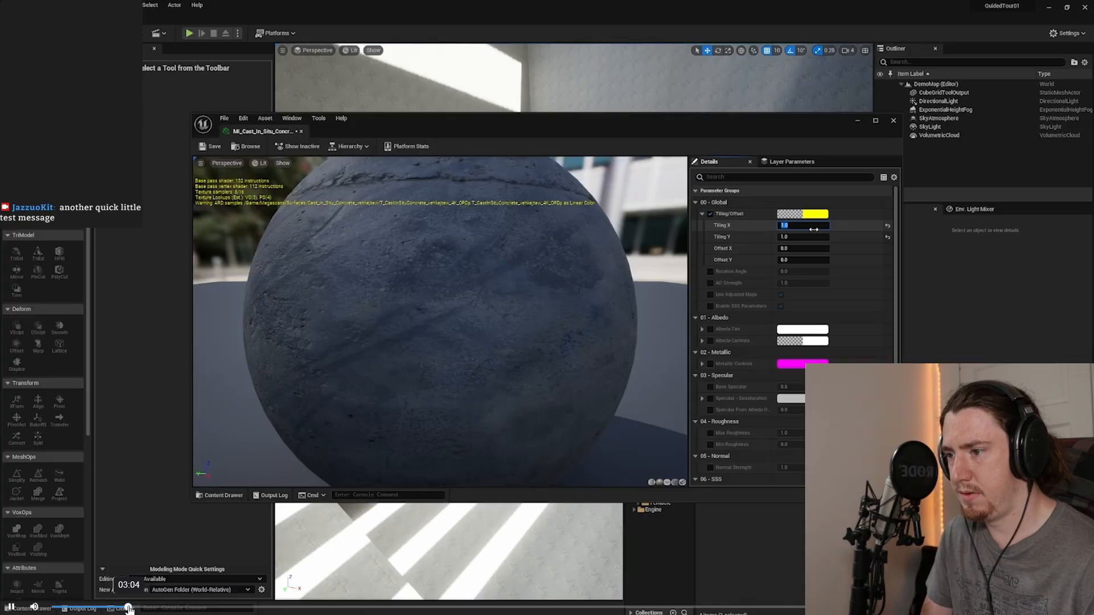
pyautogui.click(128, 609)
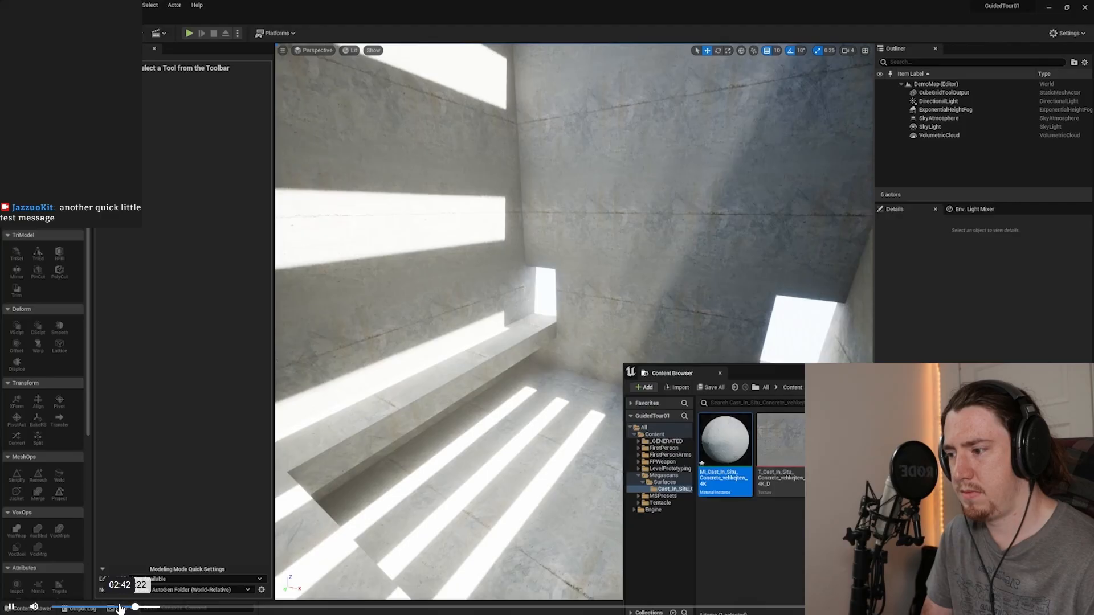
pyautogui.moveTo(34, 609)
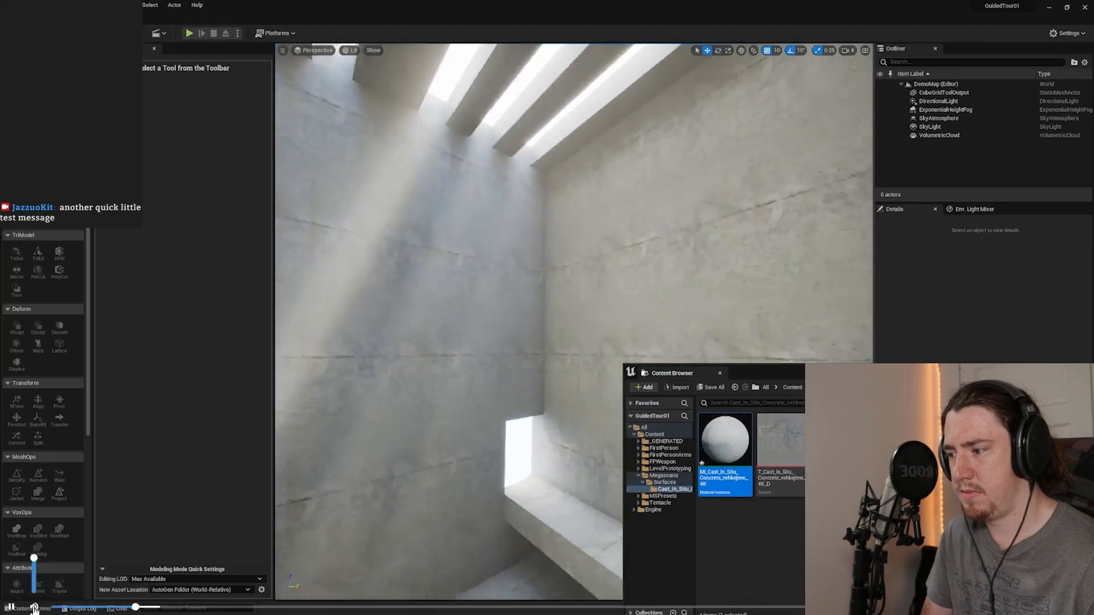
pyautogui.press('space')
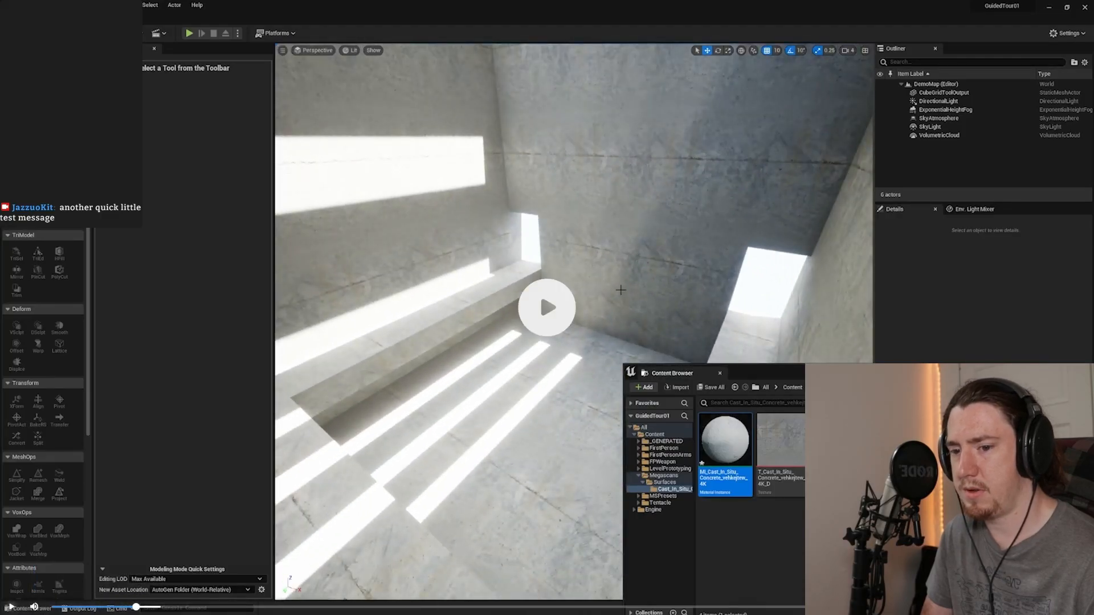
pyautogui.press('Escape')
# Switch to Unreal Editor, select the CubeGridToolOutput cabin mesh and open the log wall material instance MI_udlmecoew
pyautogui.click(542, 605)
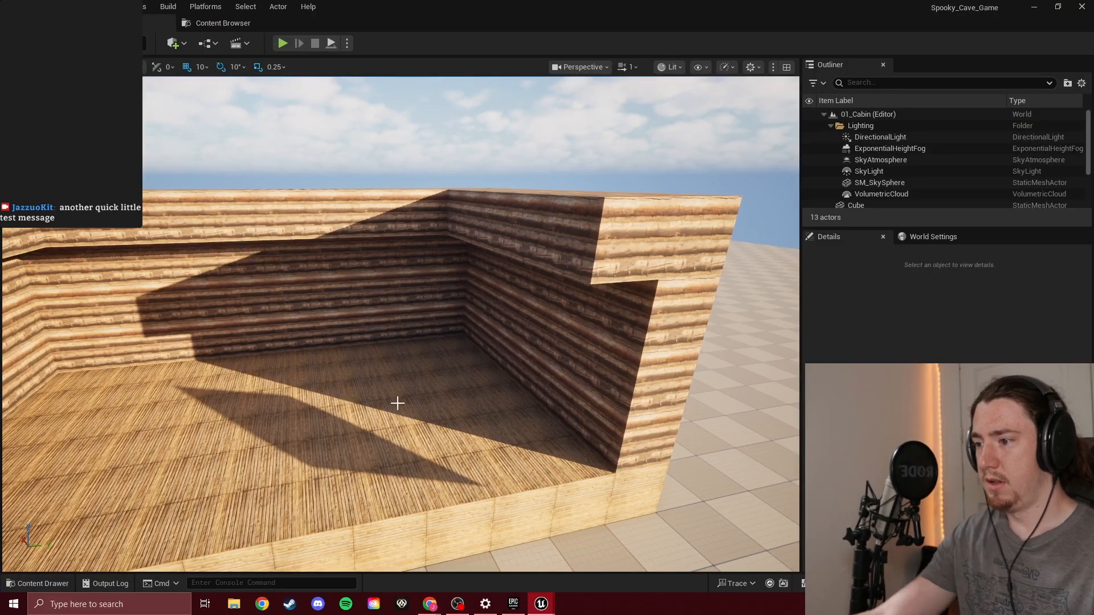
pyautogui.moveTo(413, 270); pyautogui.dragTo(345, 270, button='right')
pyautogui.click(412, 269)
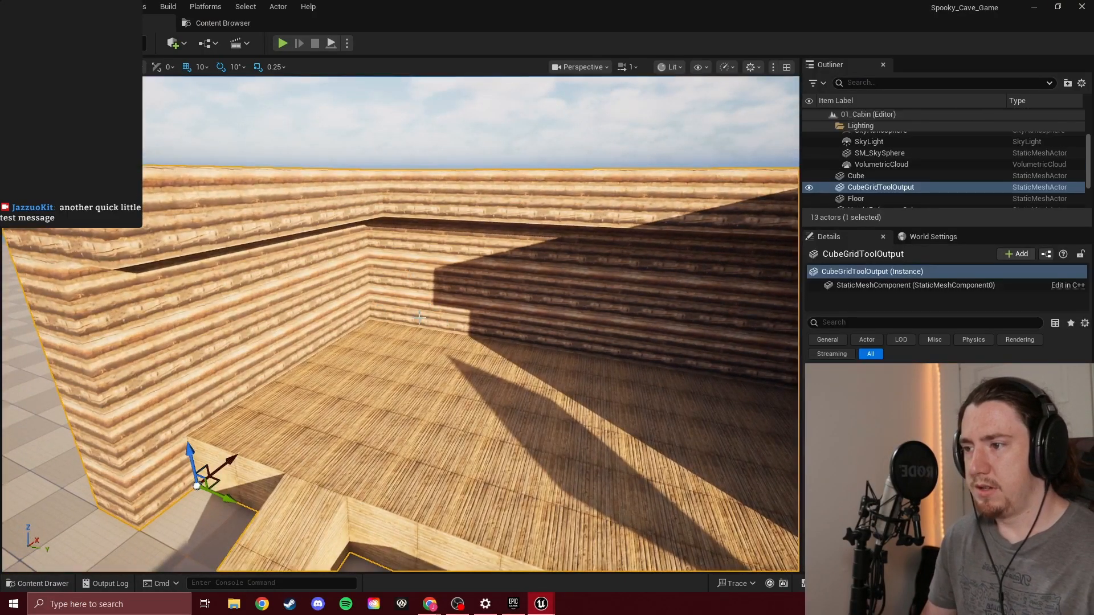
pyautogui.moveTo(412, 270); pyautogui.dragTo(404, 313, button='right')
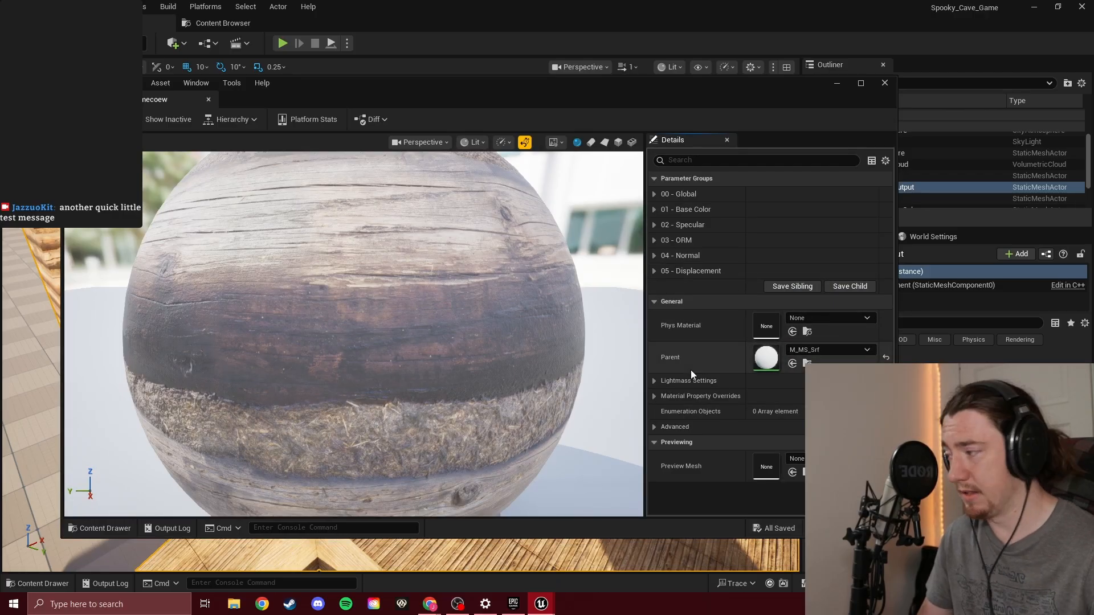
# Move the material editor aside to examine the log texture on the cabin walls, and bring the editor back over the viewport
pyautogui.moveTo(562, 90); pyautogui.dragTo(0, 115)
pyautogui.moveTo(399, 319); pyautogui.dragTo(454, 267, button='right')
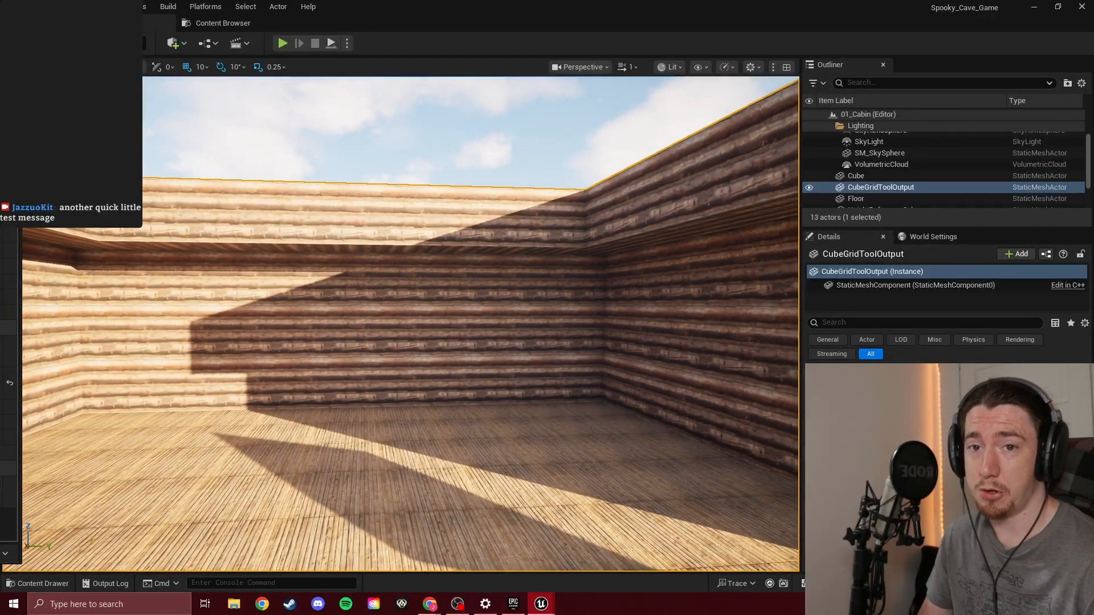
pyautogui.press('w')
pyautogui.press('s')
pyautogui.press('w')
pyautogui.moveTo(0, 117); pyautogui.dragTo(645, 106)
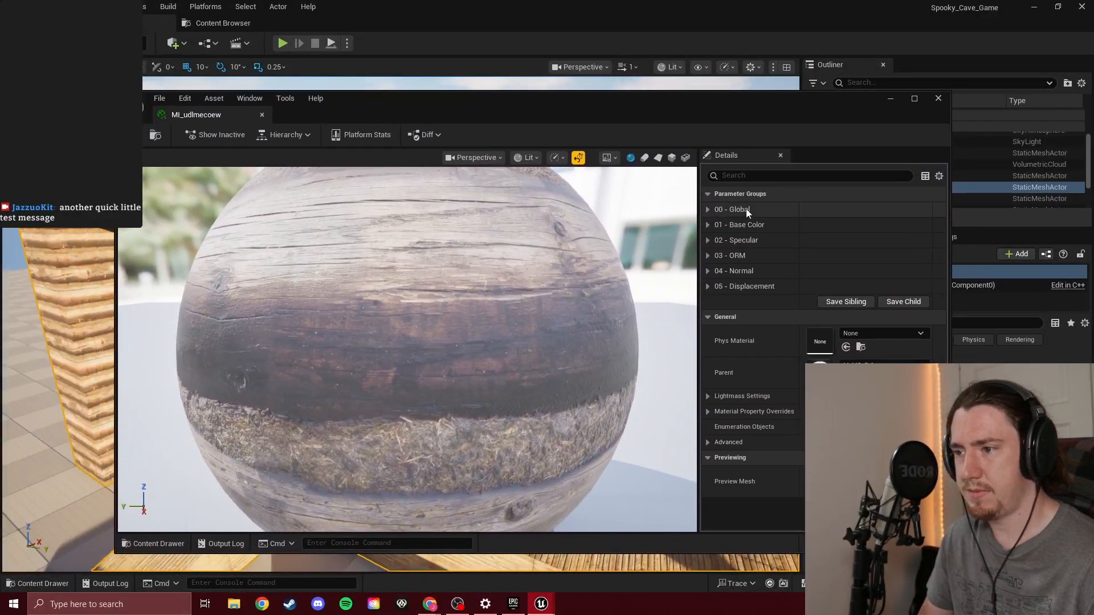
# Dismiss the Epic Games Launcher window and switch back to the Guided Tour video in Chrome at its concrete material part
pyautogui.click(523, 608)
pyautogui.click(924, 58)
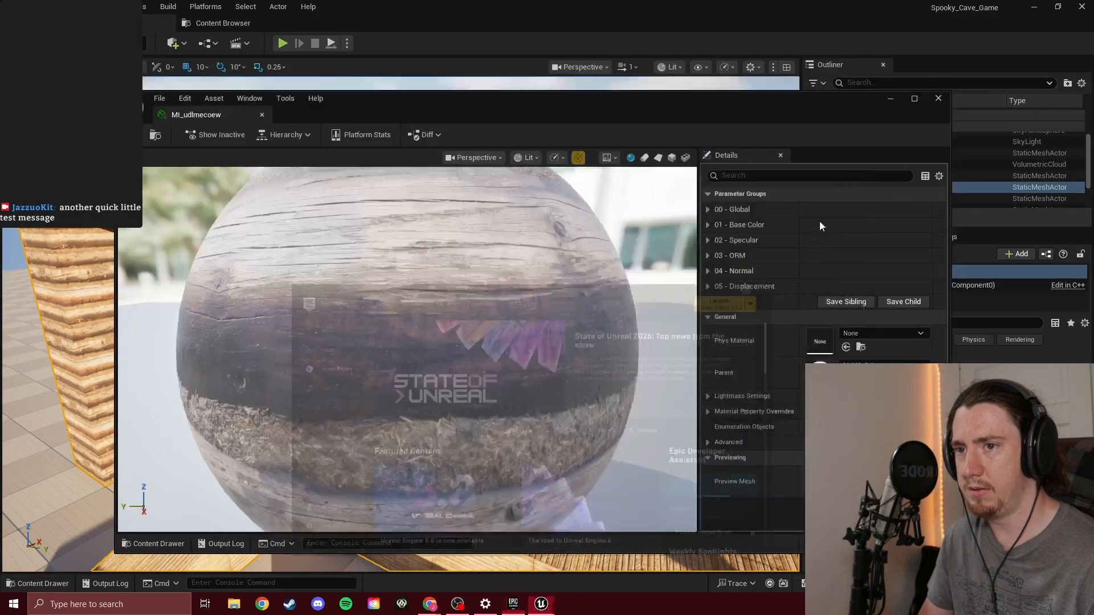
pyautogui.moveTo(437, 597)
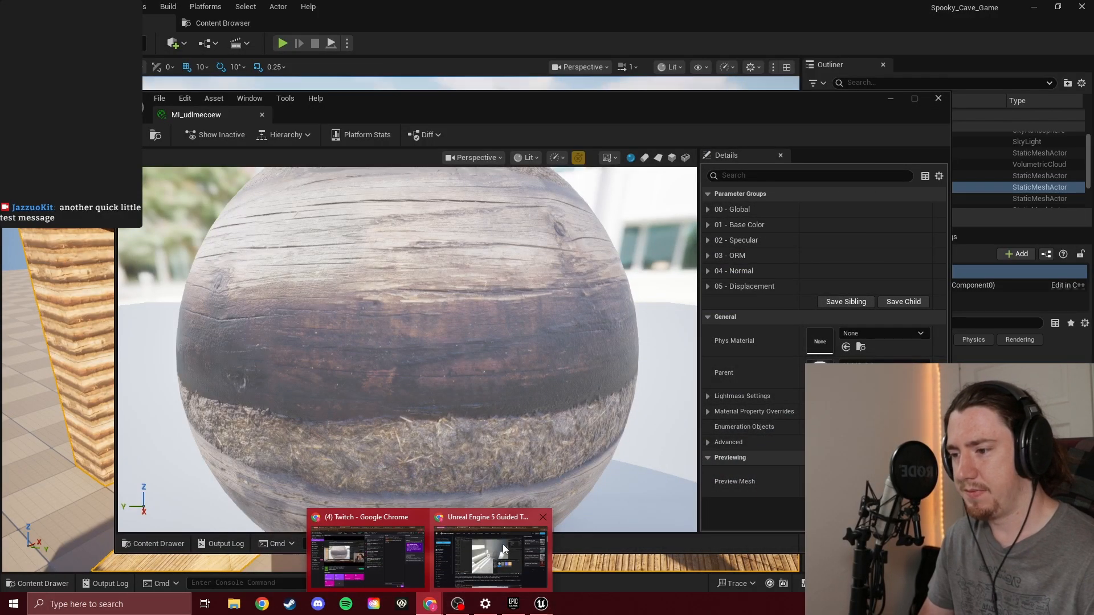
pyautogui.click(505, 548)
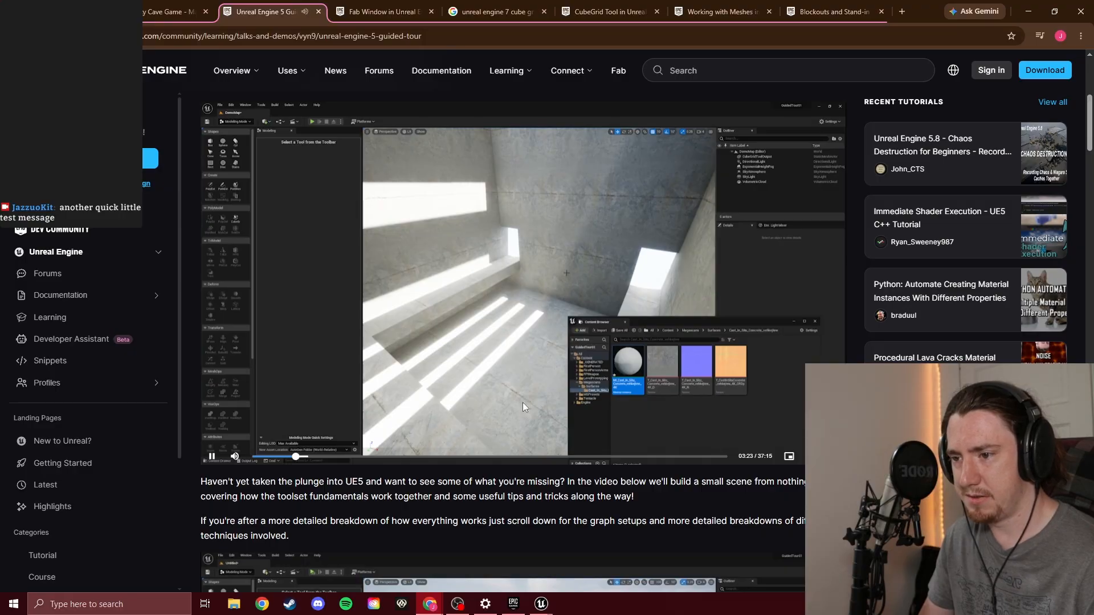
# Rewatch the Guided Tour's material tiling adjustment at about 3:17 and pause it to check the Tiling X and Tiling Y parameters
pyautogui.press('Left')
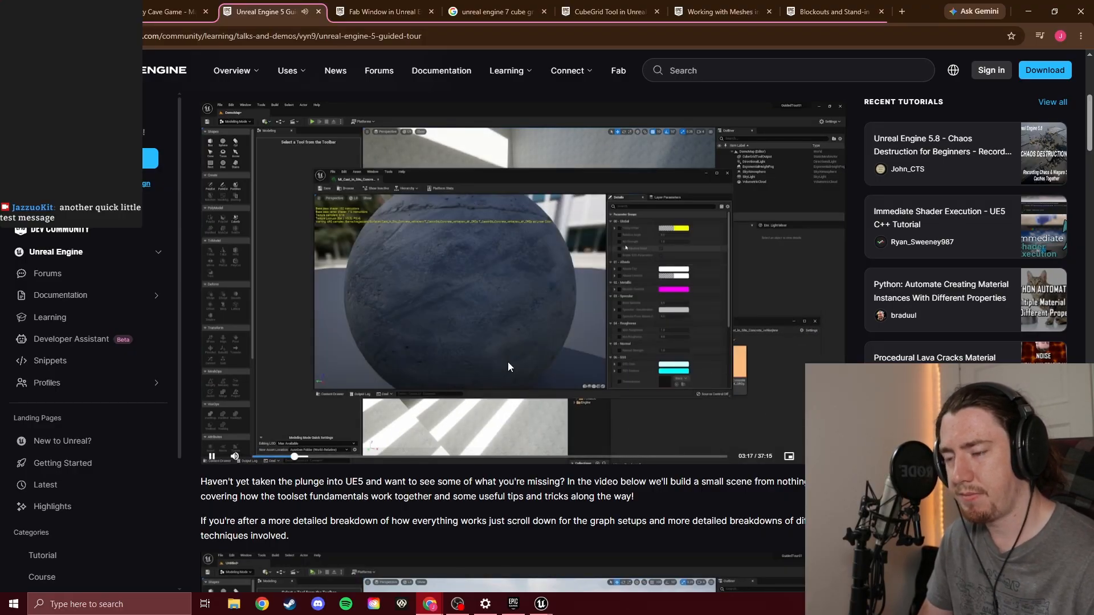
pyautogui.click(518, 273)
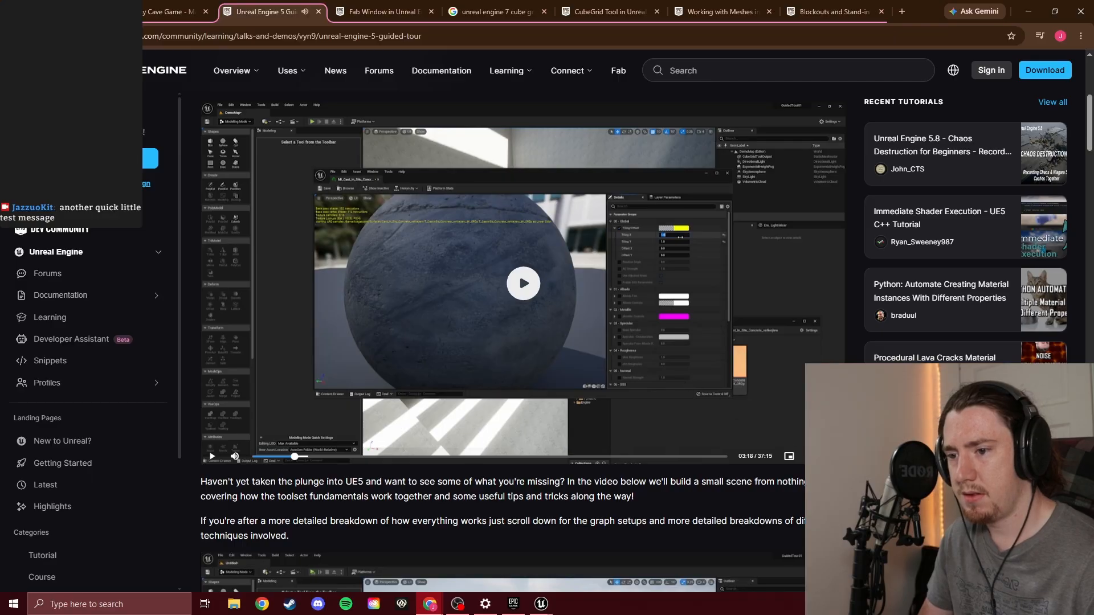
pyautogui.doubleClick(518, 272)
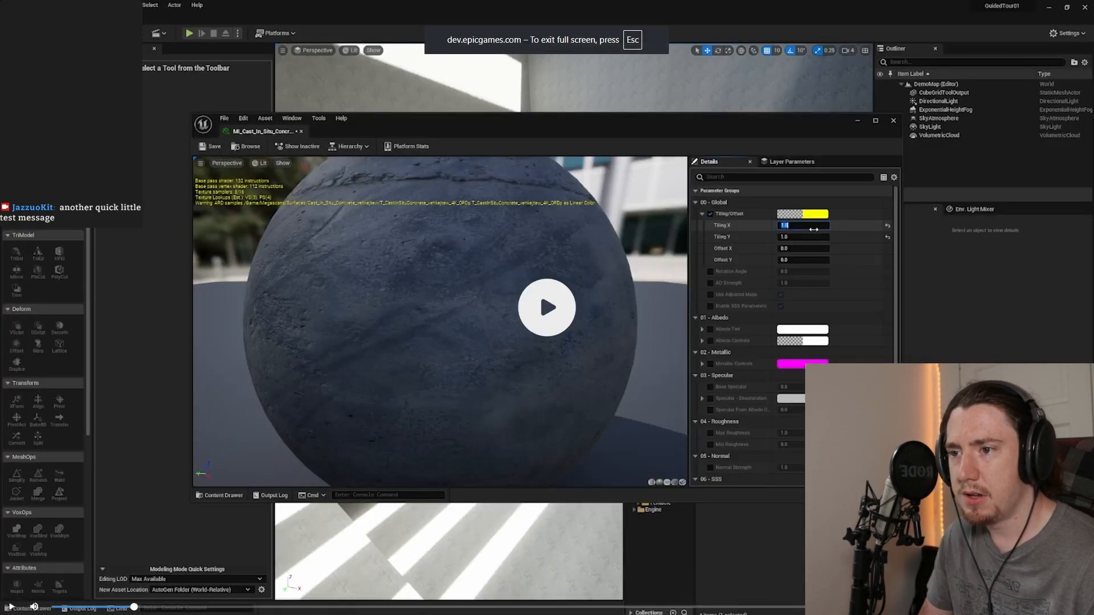
pyautogui.press('Escape')
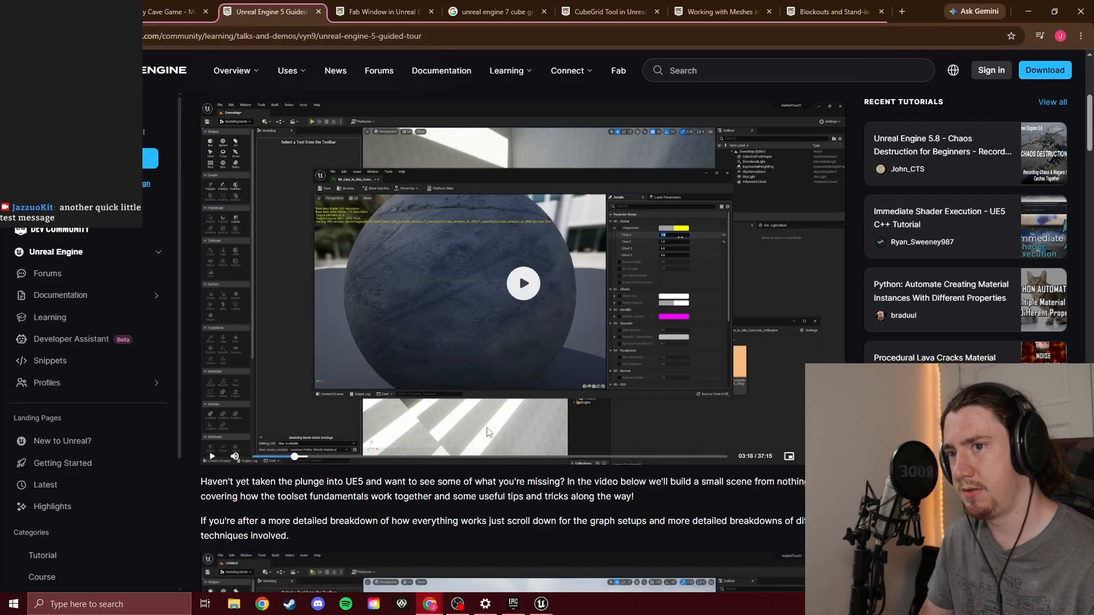
# Switch to Unreal Editor and enable the Tiling, Offset X and Offset Y overrides in the log material MI_udlmecoew's Global parameters
pyautogui.moveTo(545, 601)
pyautogui.click(541, 568)
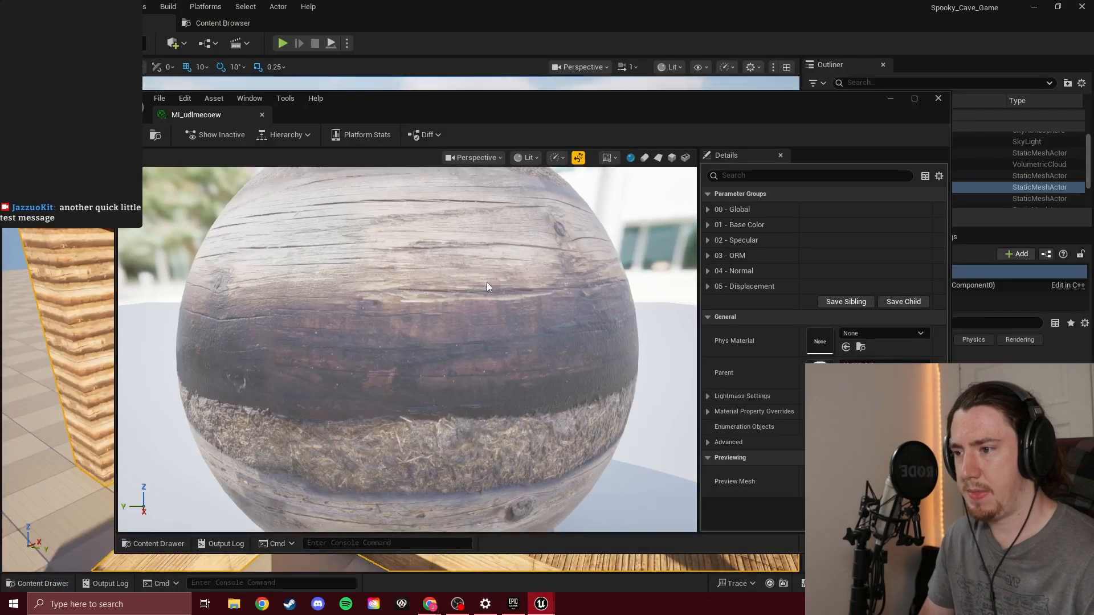
pyautogui.click(707, 210)
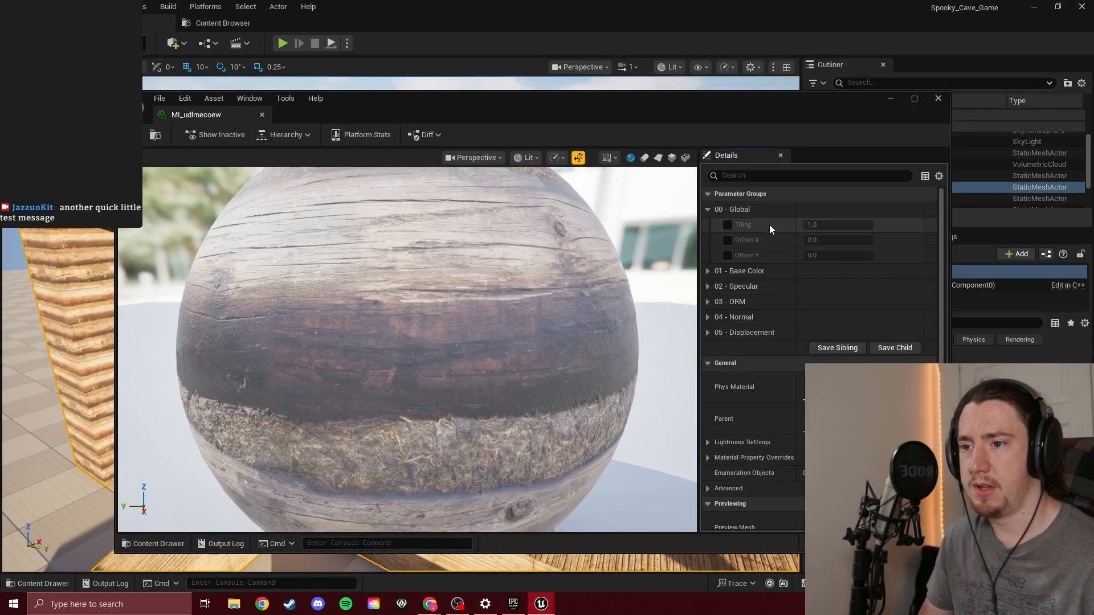
pyautogui.click(728, 226)
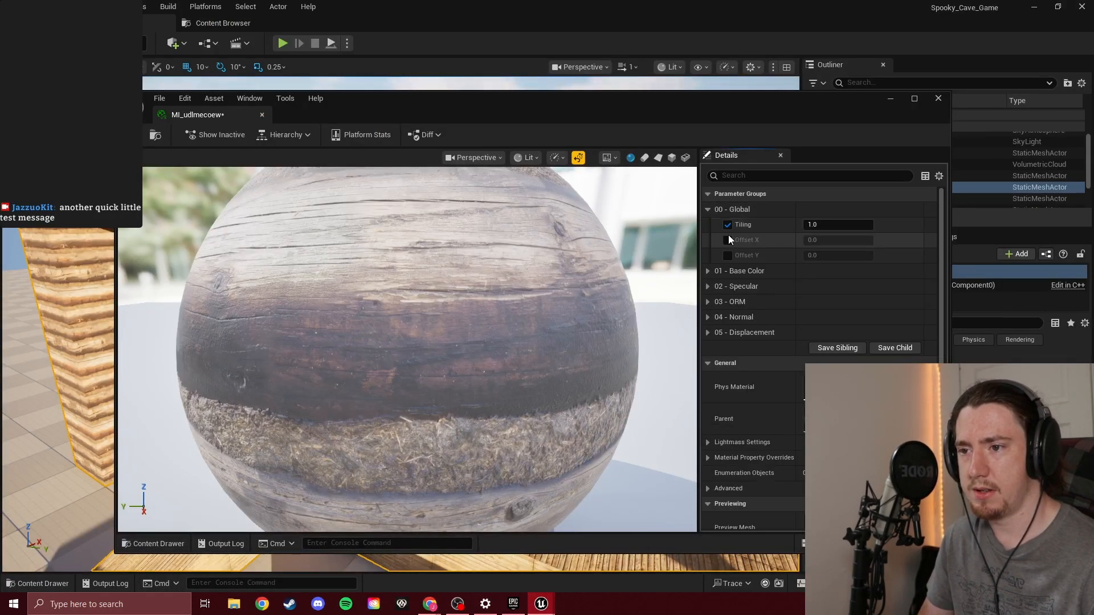
pyautogui.click(729, 240)
pyautogui.click(729, 255)
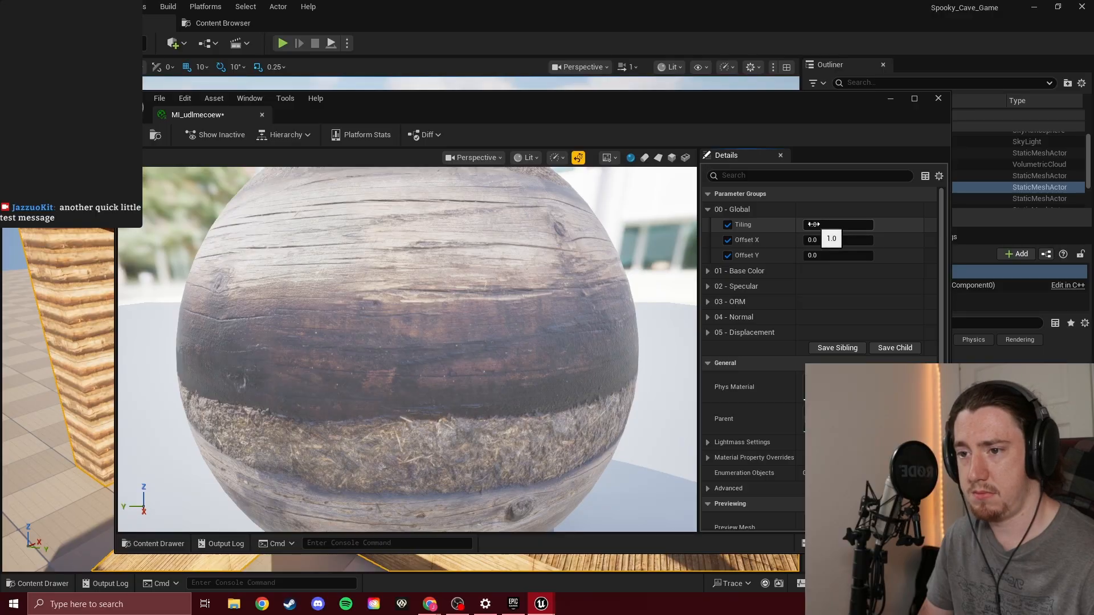
# Set the log material's Tiling to about 0.597, Offset X to 0.024 and Offset Y to 0.208 while checking the cabin walls, and close its editor
pyautogui.moveTo(837, 225); pyautogui.dragTo(751, 224)
pyautogui.moveTo(816, 126); pyautogui.dragTo(646, 150)
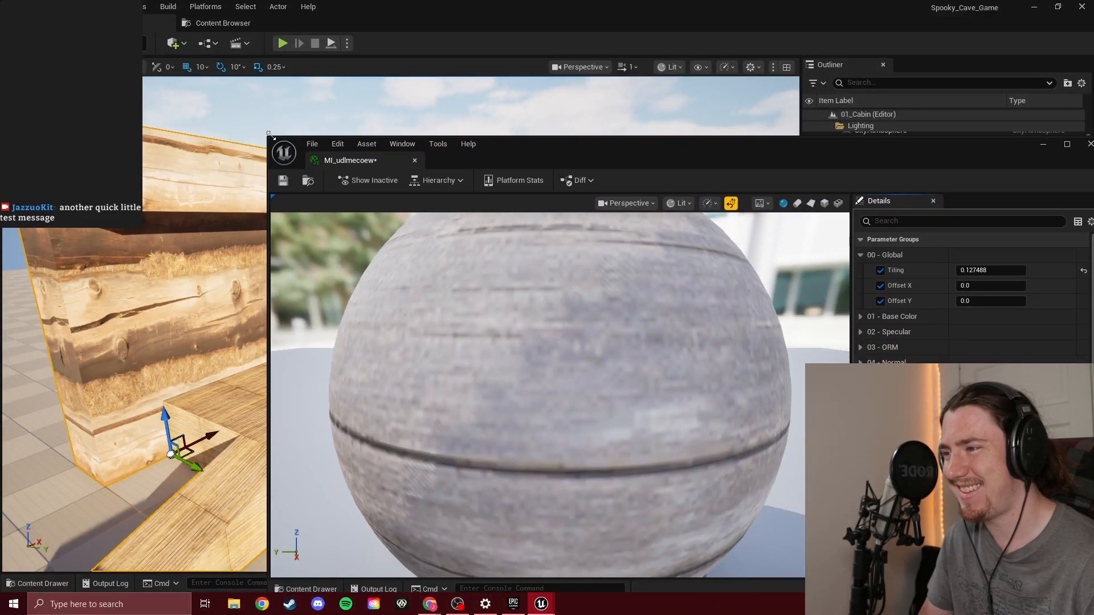
pyautogui.moveTo(550, 155); pyautogui.dragTo(827, 272)
pyautogui.moveTo(433, 297); pyautogui.dragTo(346, 296, button='right')
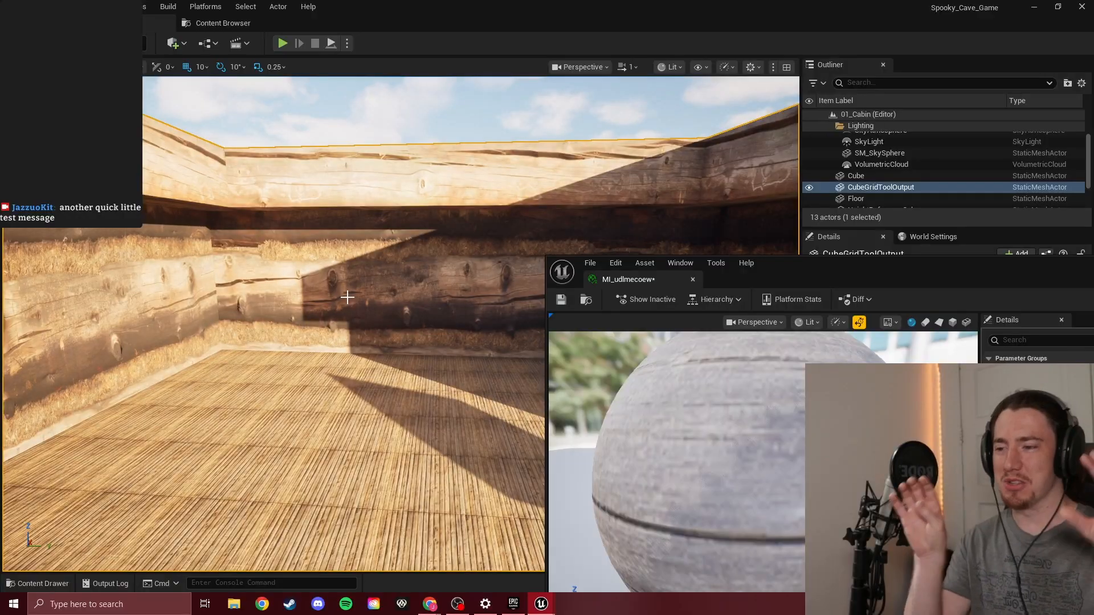
pyautogui.moveTo(366, 277); pyautogui.dragTo(319, 282, button='right')
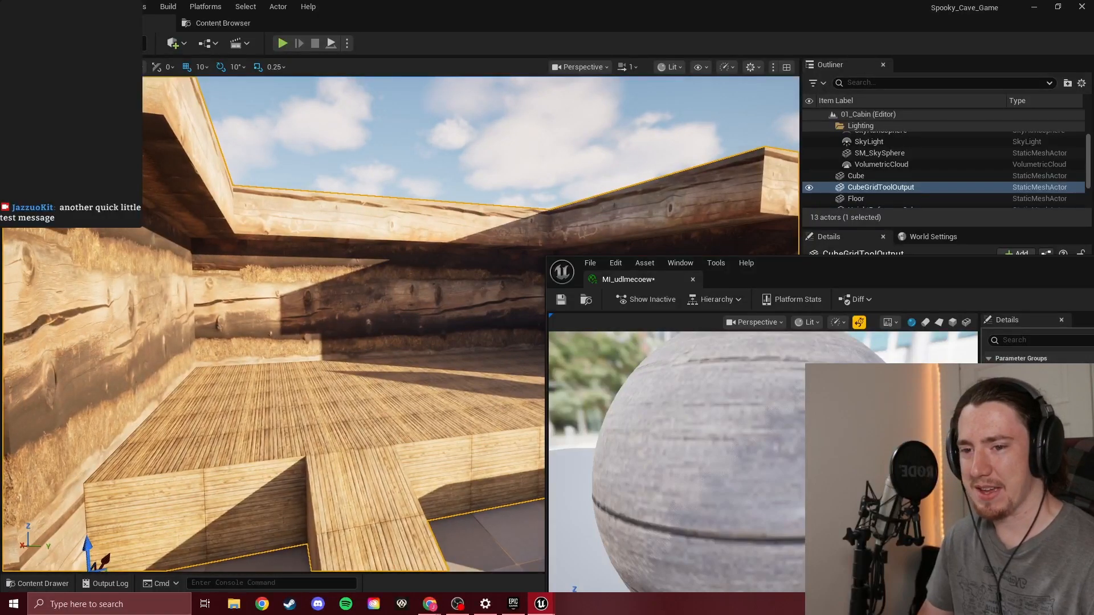
pyautogui.moveTo(1059, 433)
pyautogui.mouseDown()
pyautogui.moveTo(1048, 433)
pyautogui.moveTo(1074, 433)
pyautogui.mouseUp()
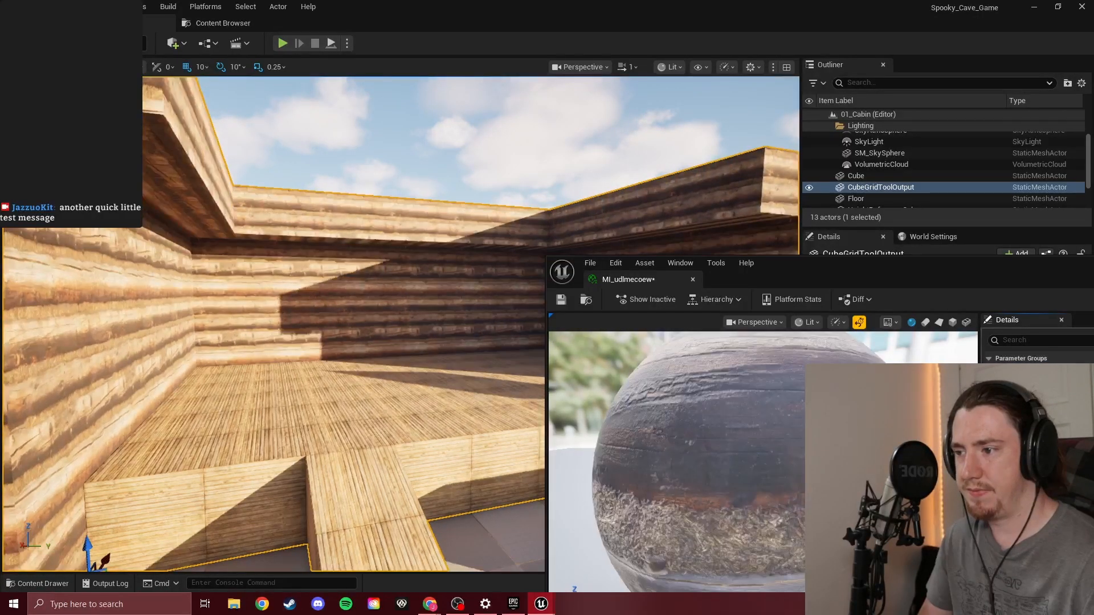
pyautogui.moveTo(941, 263); pyautogui.dragTo(651, 225)
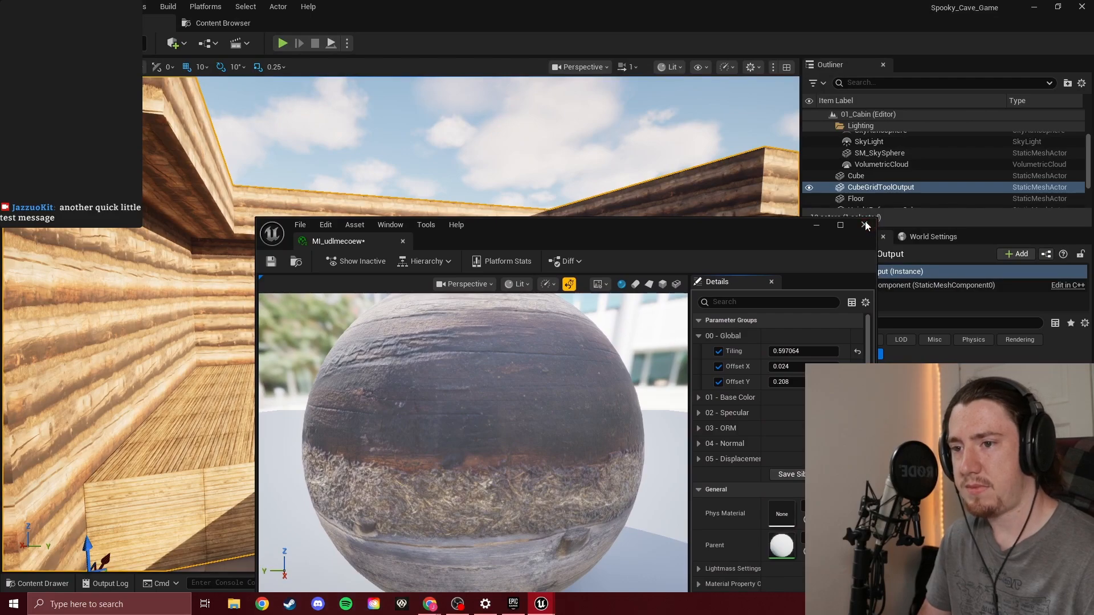
pyautogui.click(865, 225)
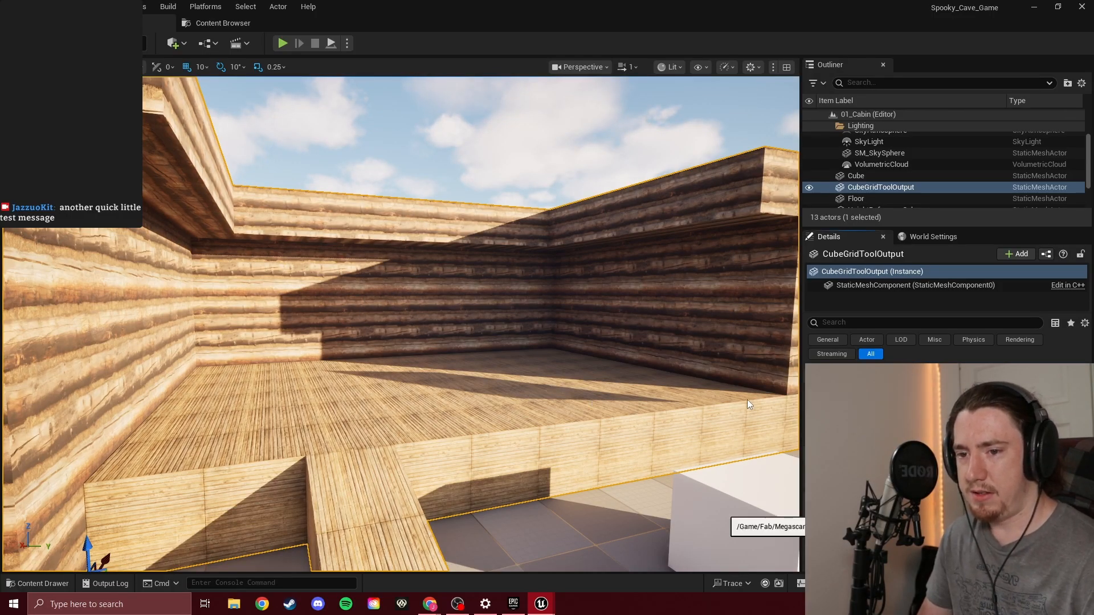
# Open the plank floor material MI_vlzhdbwdy, enable its Tiling override, set it to about 0.159 and close its editor
pyautogui.doubleClick(924, 508)
pyautogui.moveTo(749, 233); pyautogui.dragTo(899, 158)
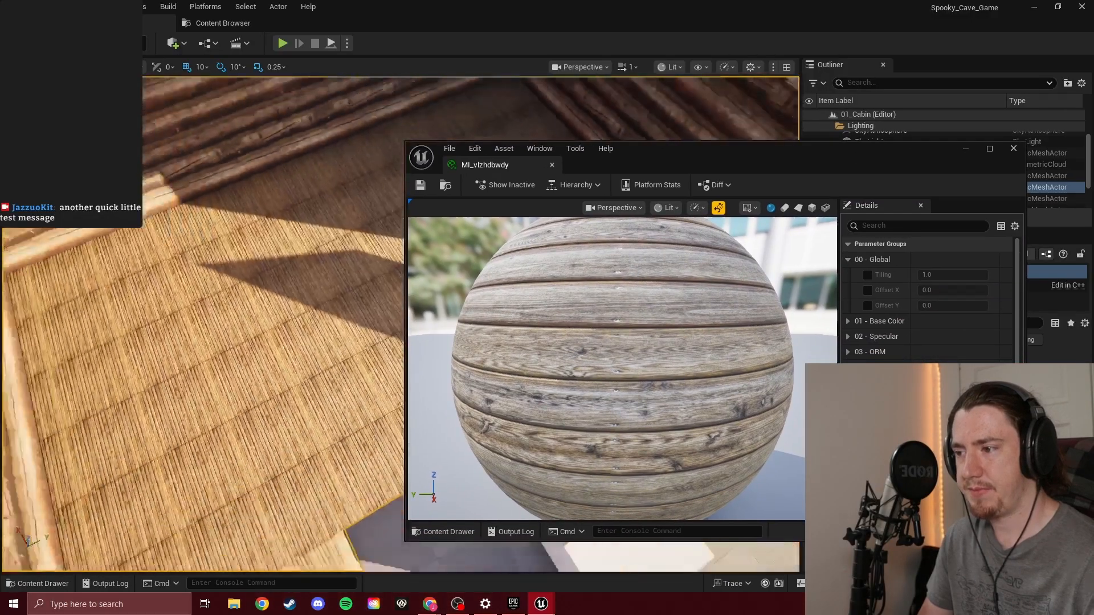
pyautogui.moveTo(245, 341); pyautogui.dragTo(219, 376, button='right')
pyautogui.moveTo(710, 148); pyautogui.dragTo(787, 150)
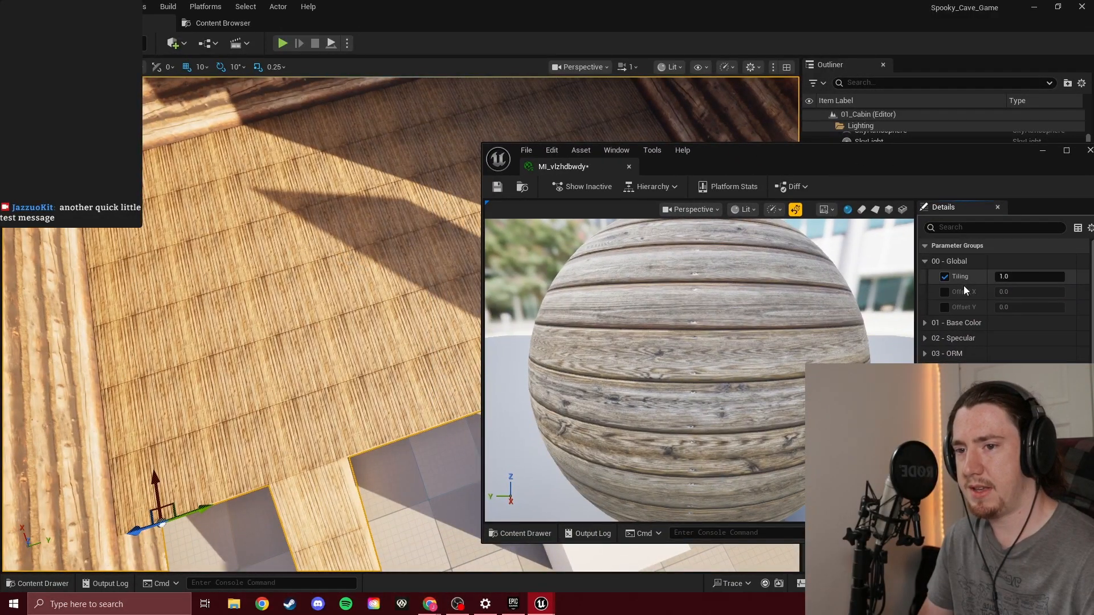
pyautogui.moveTo(1020, 279); pyautogui.dragTo(997, 279)
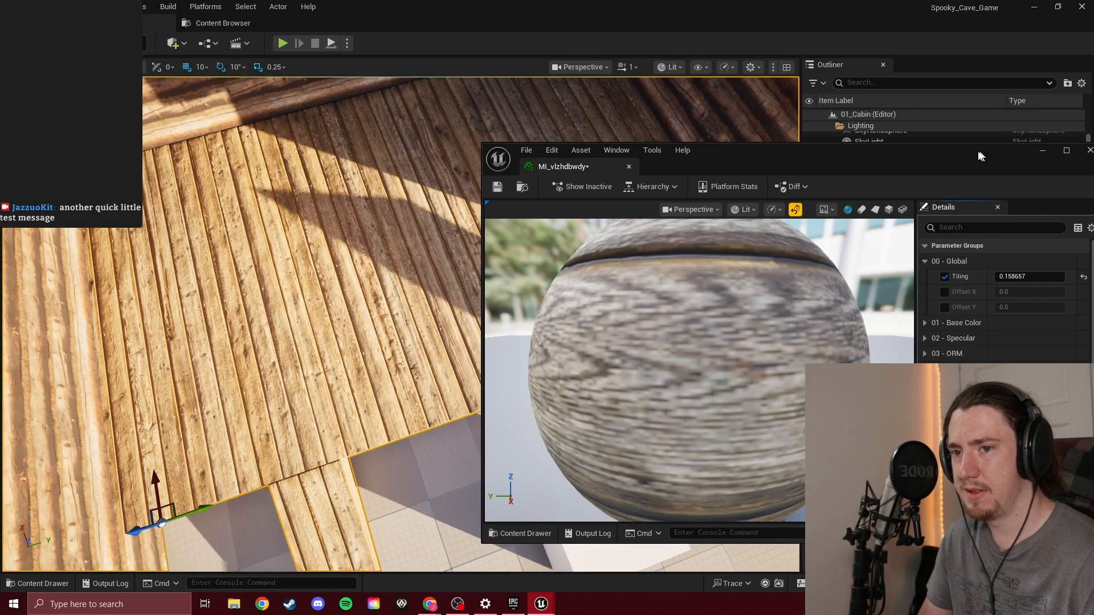
pyautogui.moveTo(980, 155); pyautogui.dragTo(904, 153)
pyautogui.click(1013, 149)
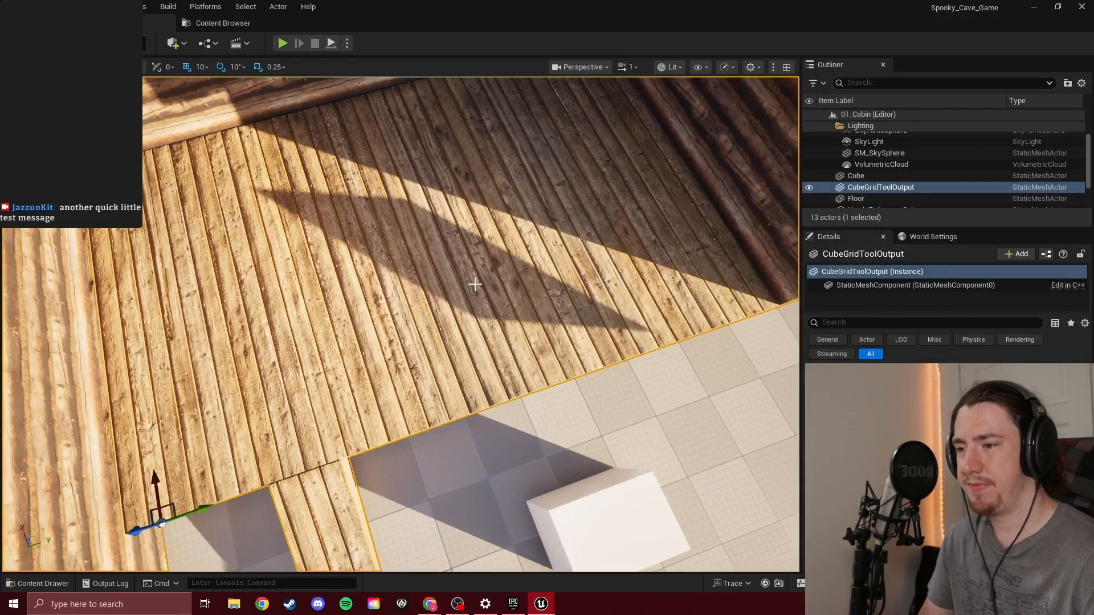
# Examine the rescaled log and plank textures on the cabin's walls, floor and ramp from inside and outside
pyautogui.moveTo(475, 284); pyautogui.dragTo(741, 193, button='right')
pyautogui.press('w')
pyautogui.press('s')
pyautogui.press('w')
pyautogui.press('s')
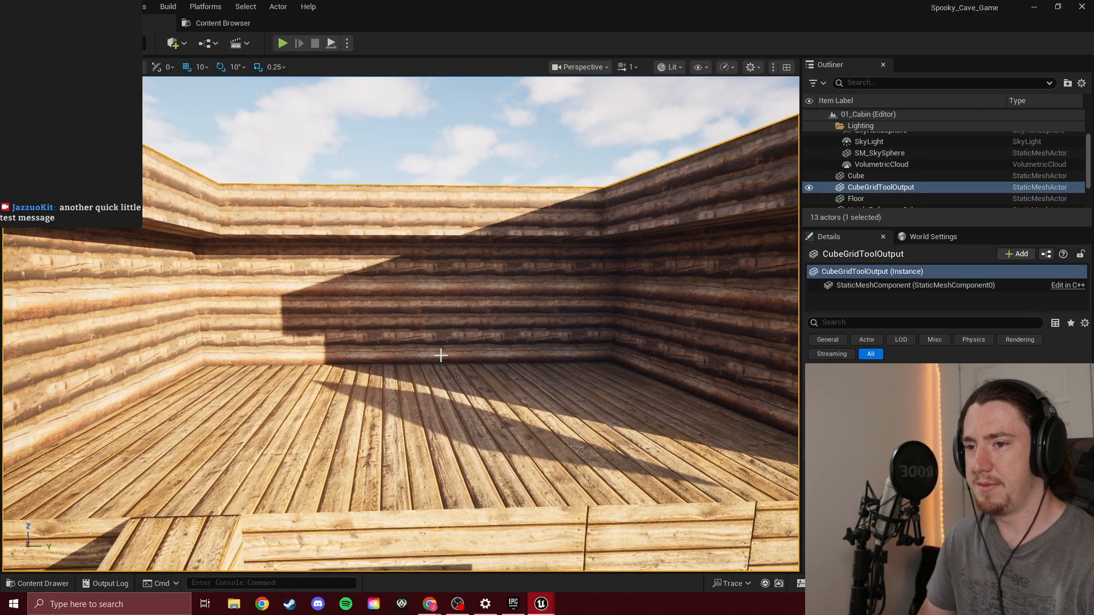
pyautogui.press('s')
pyautogui.moveTo(462, 294); pyautogui.dragTo(476, 314, button='right')
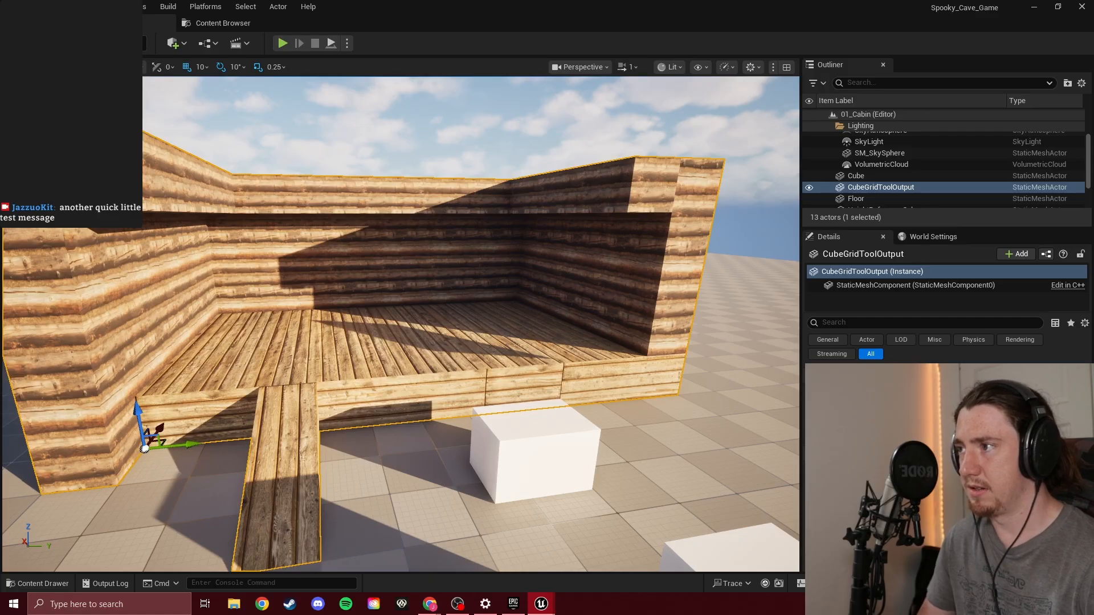
# Redo the last action, deselect the cabin mesh and view the whole cabin from the front
pyautogui.click(65, 7)
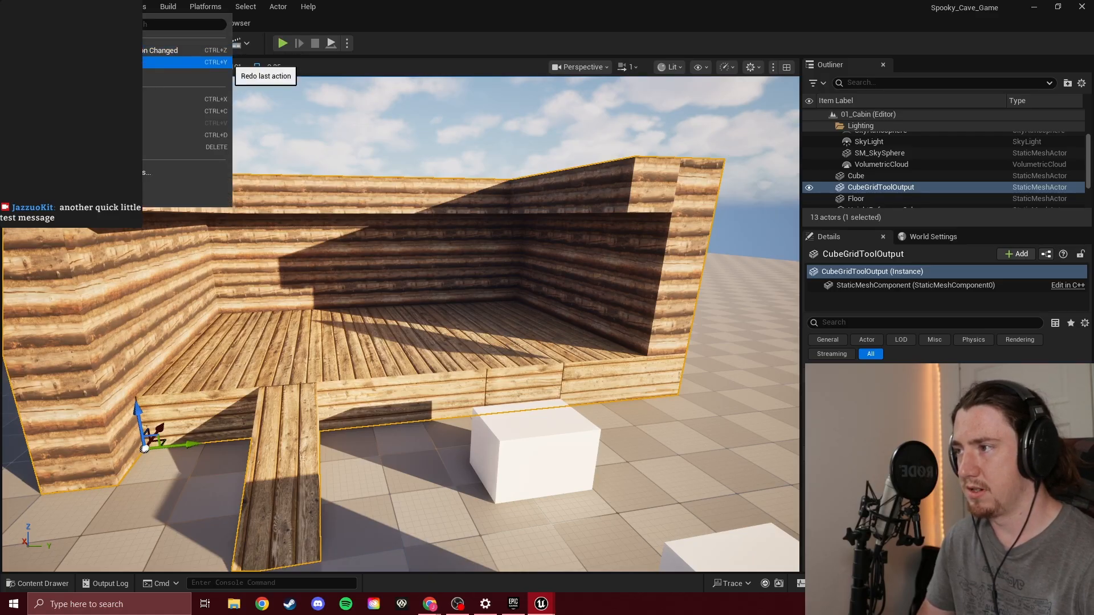
pyautogui.click(85, 62)
pyautogui.moveTo(469, 270)
pyautogui.mouseDown(button='right')
pyautogui.moveTo(442, 222)
pyautogui.moveTo(479, 271)
pyautogui.mouseUp(button='right')
pyautogui.press('w')
pyautogui.press('s')
pyautogui.click(495, 169)
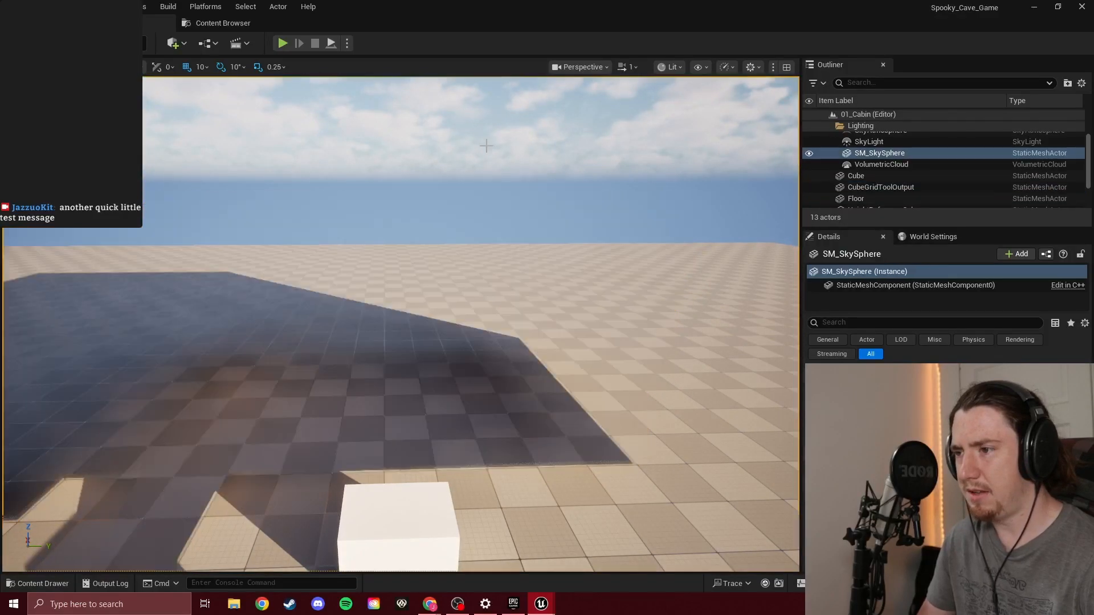
pyautogui.moveTo(480, 161); pyautogui.dragTo(447, 168, button='right')
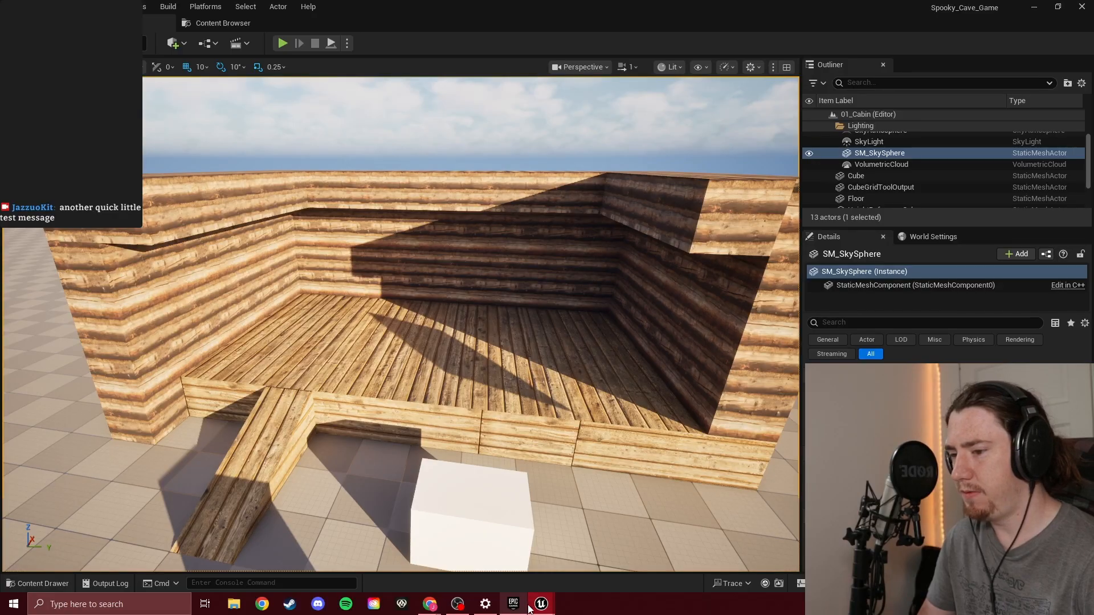
# Switch to the Guided Tour video in Chrome, discard the extra new tab and show the video in full screen
pyautogui.moveTo(429, 604)
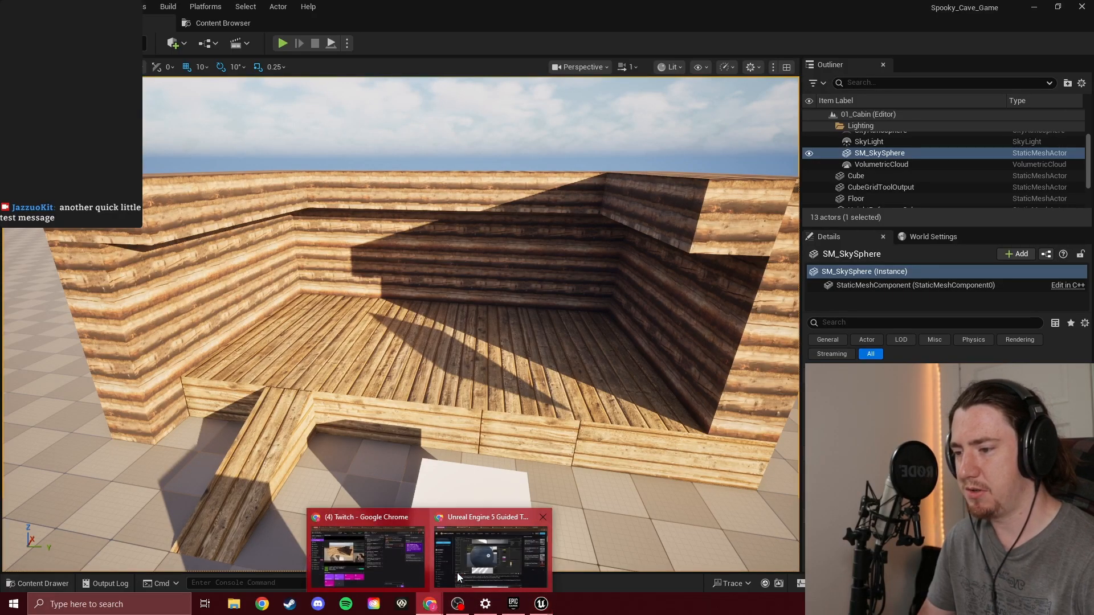
pyautogui.click(507, 562)
pyautogui.rightClick(279, 8)
pyautogui.click(320, 12)
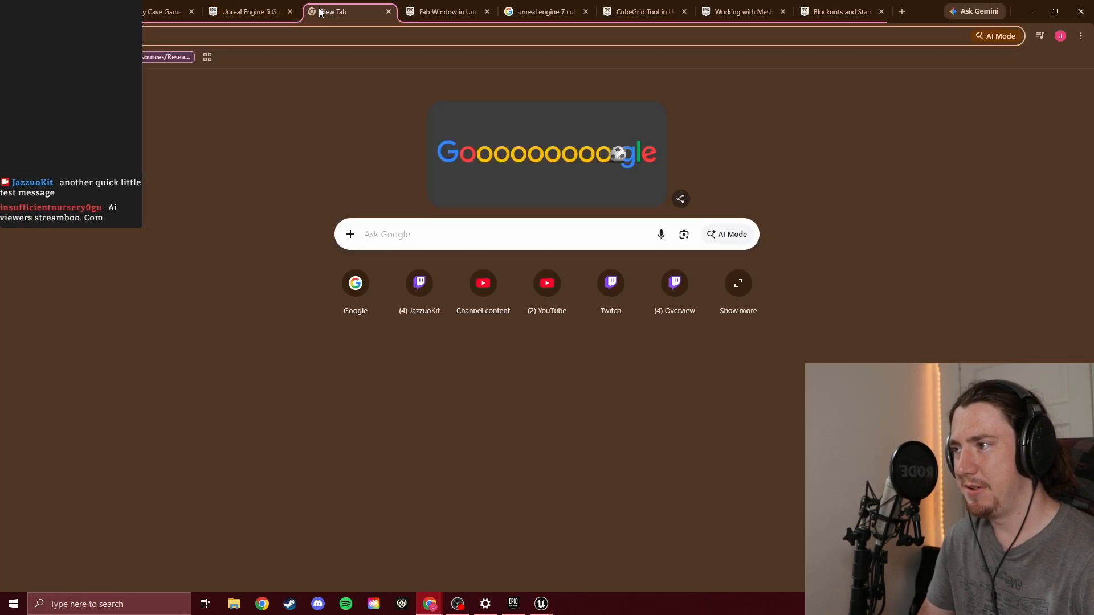
pyautogui.hotkey('ctrl', 'w')
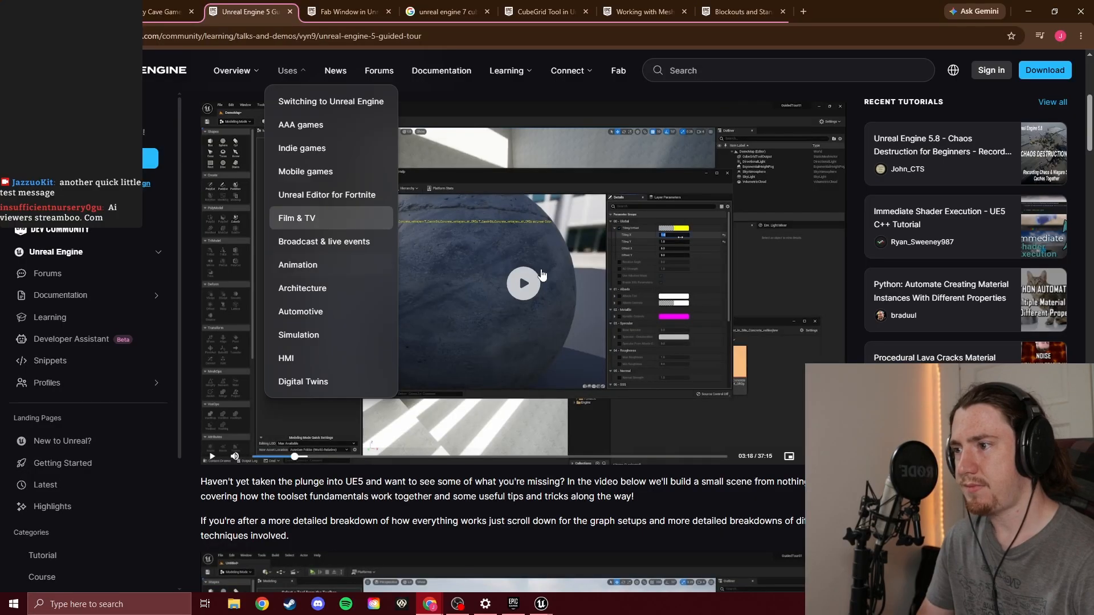
pyautogui.click(833, 457)
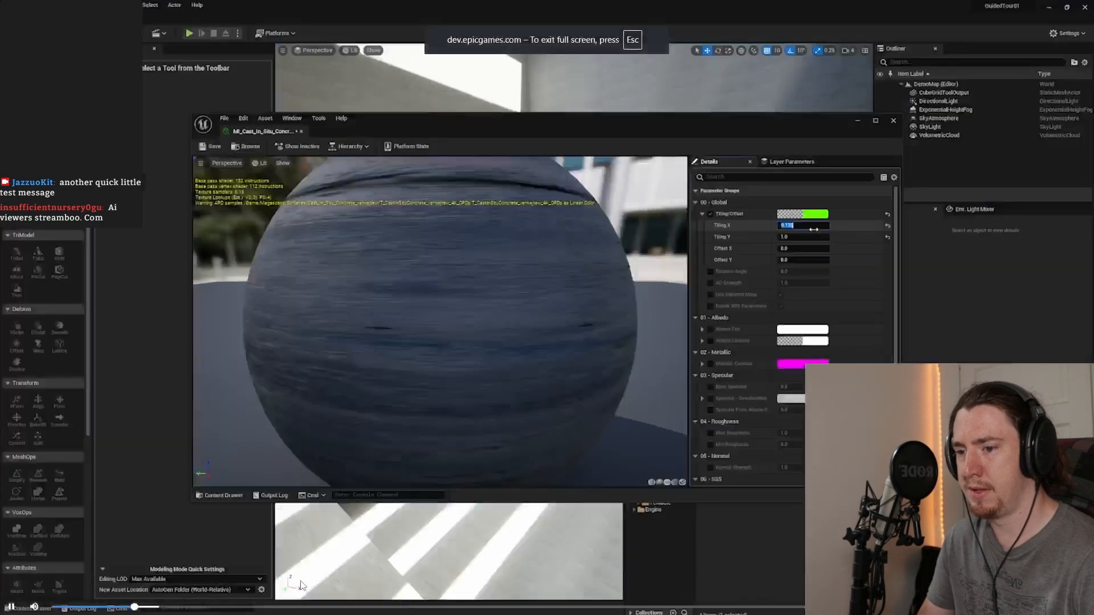
# Skim the Guided Tour's rocky ground and decal parts between about 4:00 and 5:40, pause at 4:45 and leave full screen
pyautogui.click(154, 609)
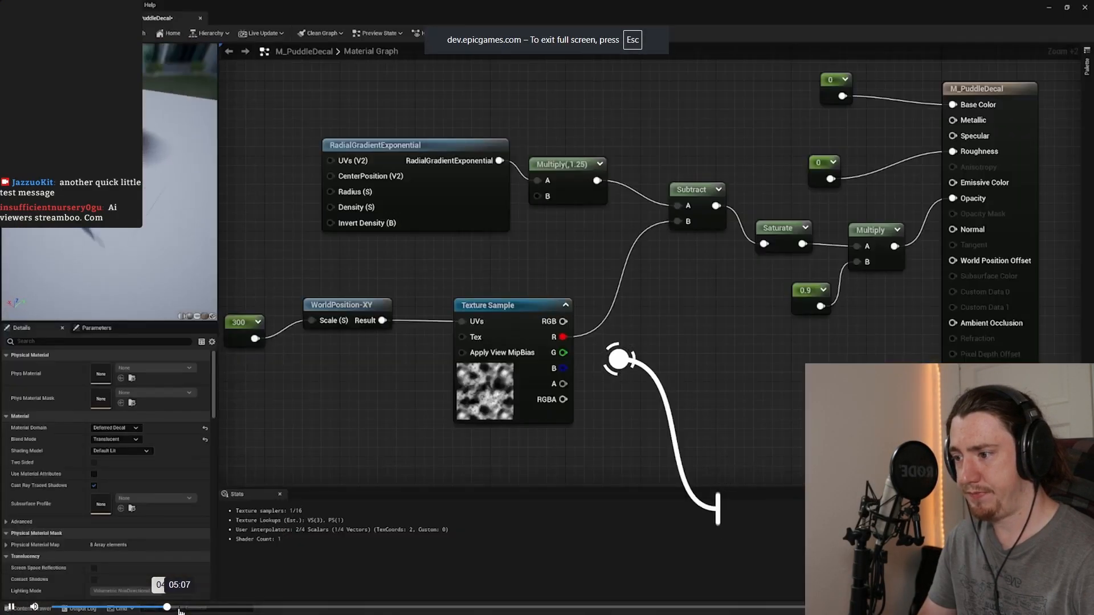
pyautogui.click(180, 609)
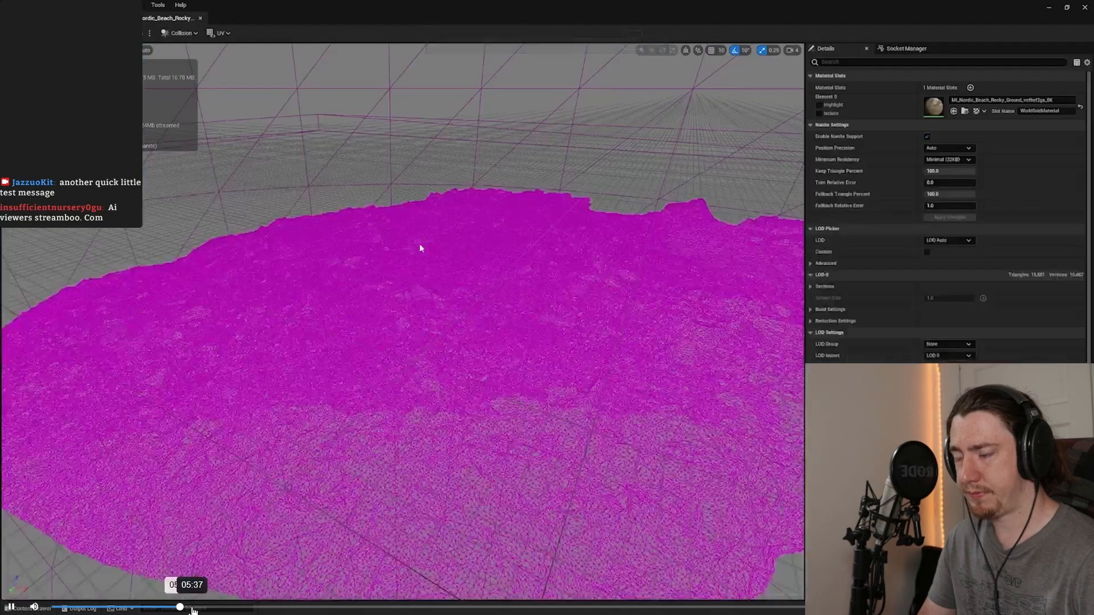
pyautogui.click(195, 609)
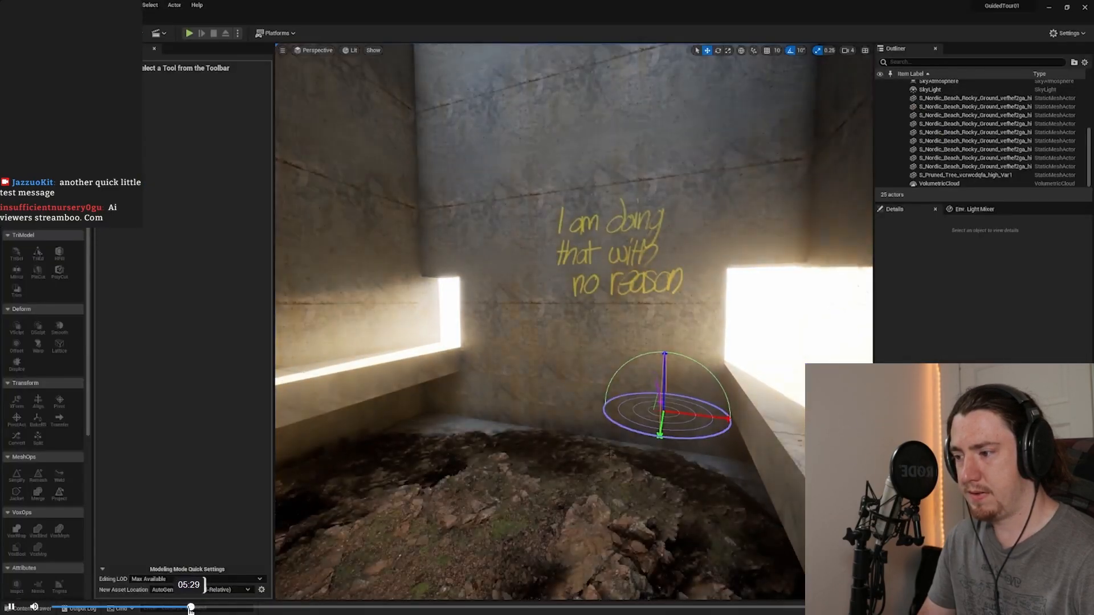
pyautogui.click(185, 609)
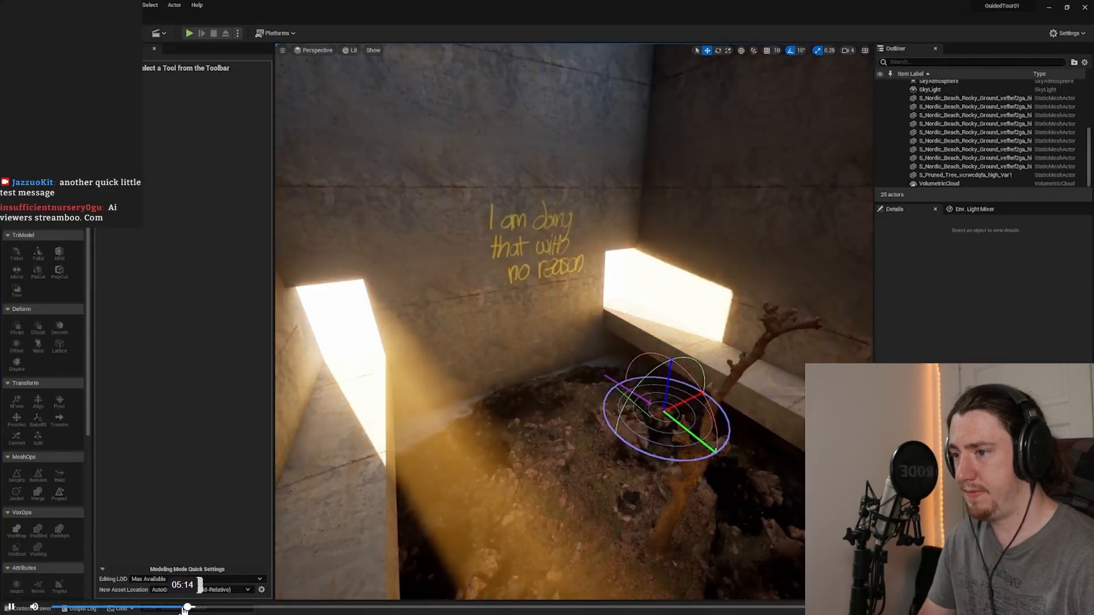
pyautogui.click(180, 610)
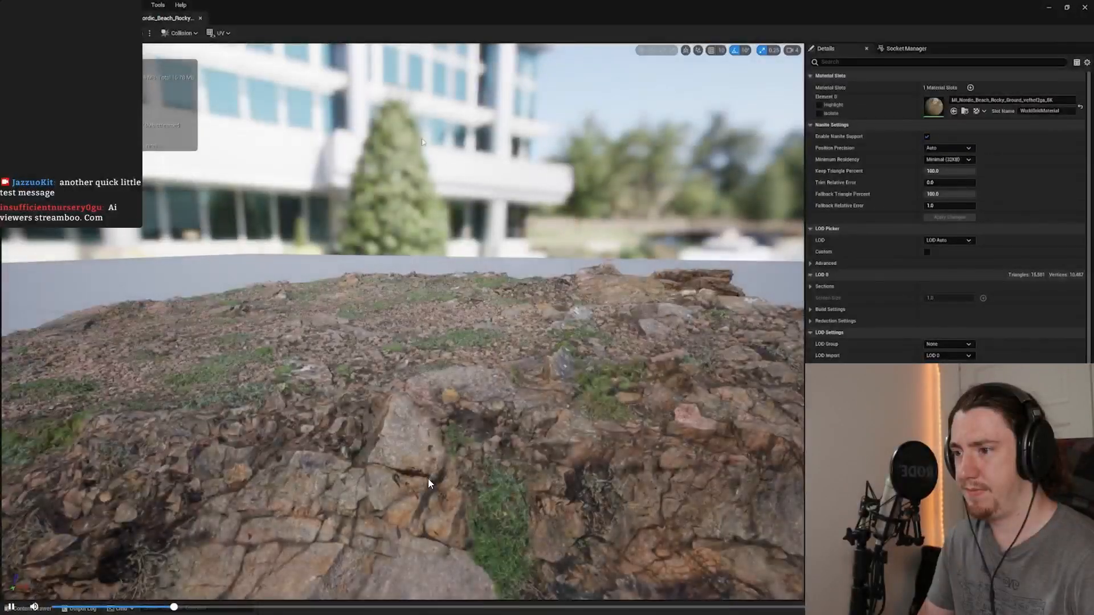
pyautogui.press('Left')
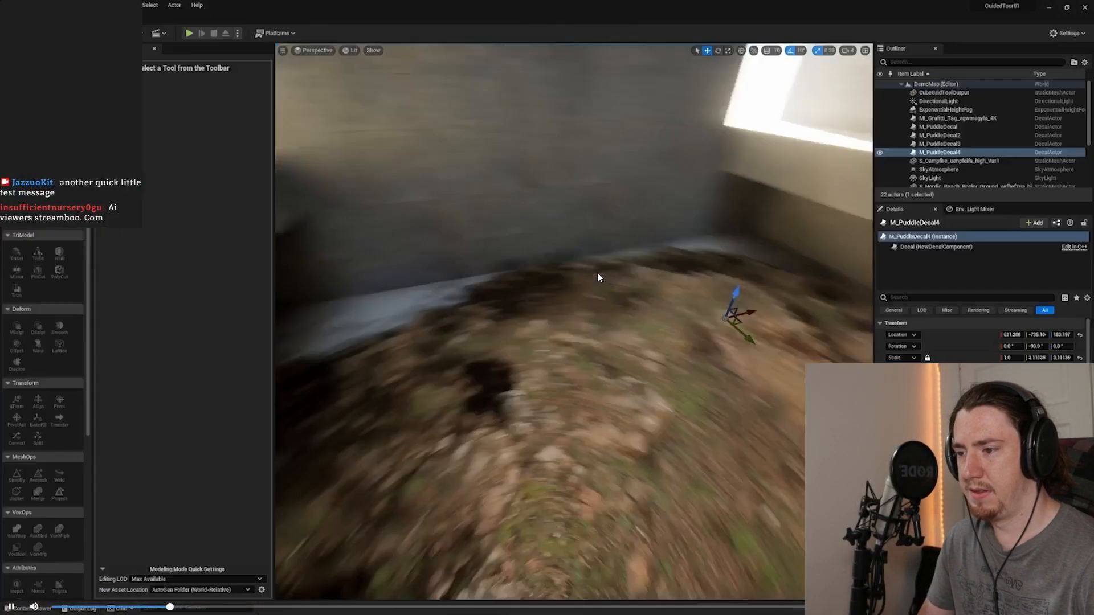
pyautogui.press('space')
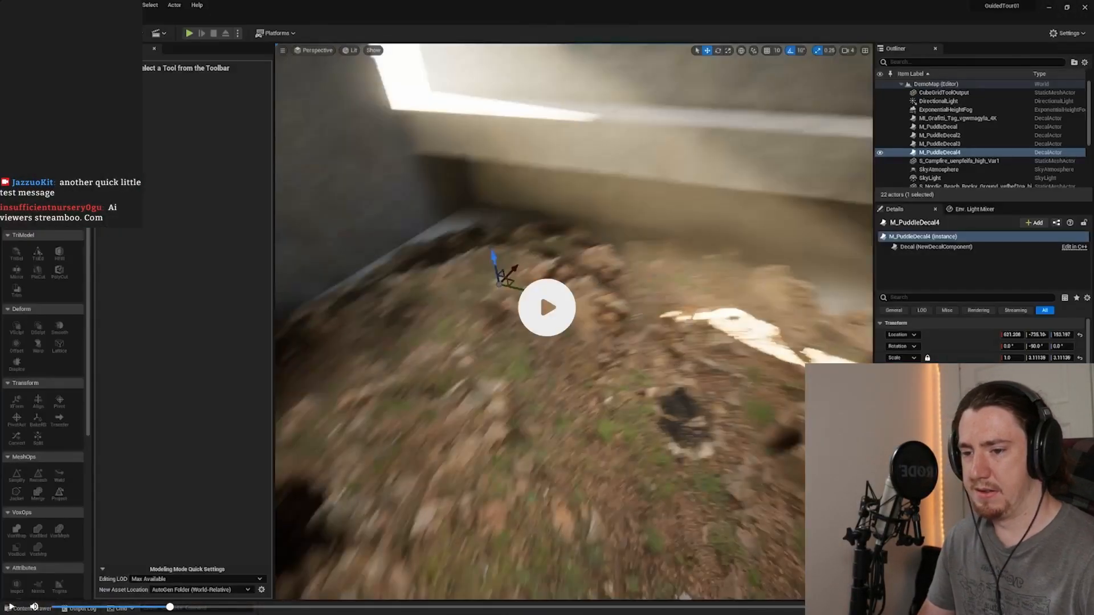
pyautogui.press('Escape')
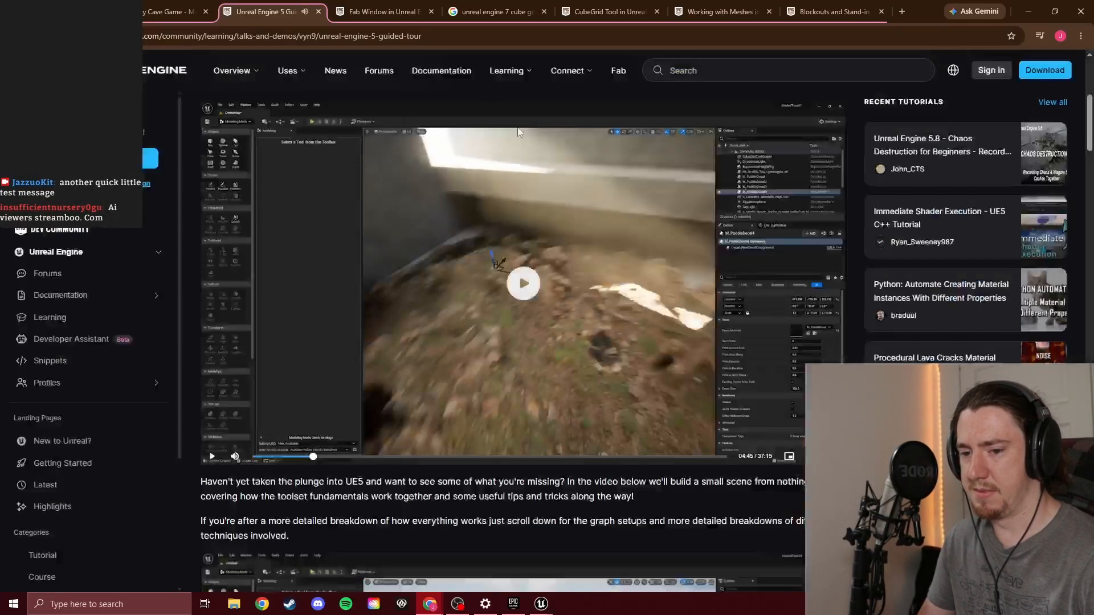
# Search Google in a new tab for "unreal engine moving sunlight direction"
pyautogui.click(330, 8)
pyautogui.write('g')
pyautogui.press('Return')
pyautogui.write('unreal')
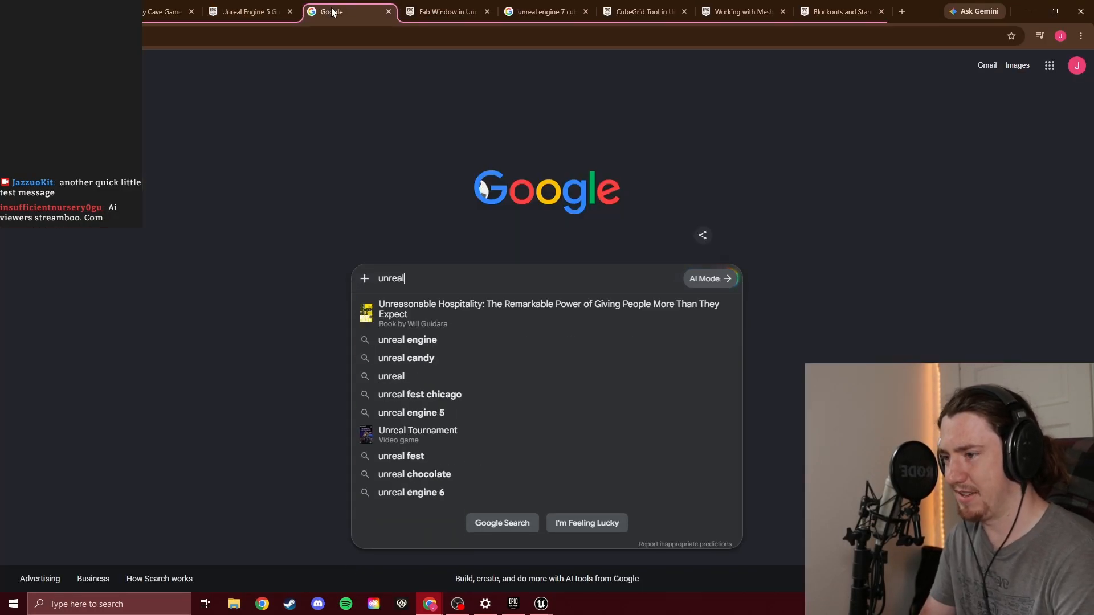
pyautogui.write(' engine ')
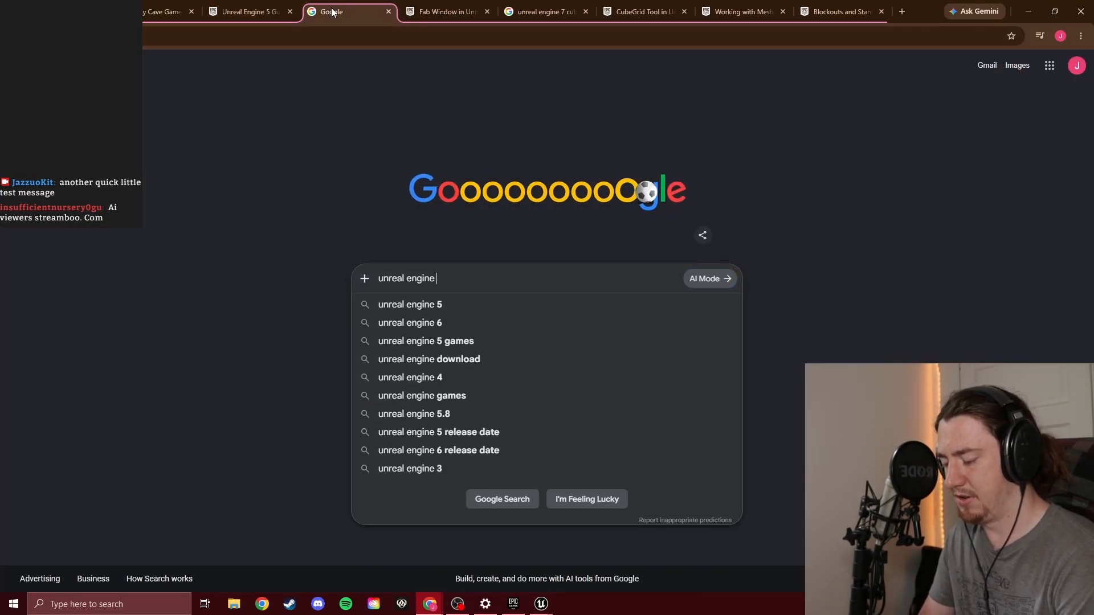
pyautogui.write('moving sunli')
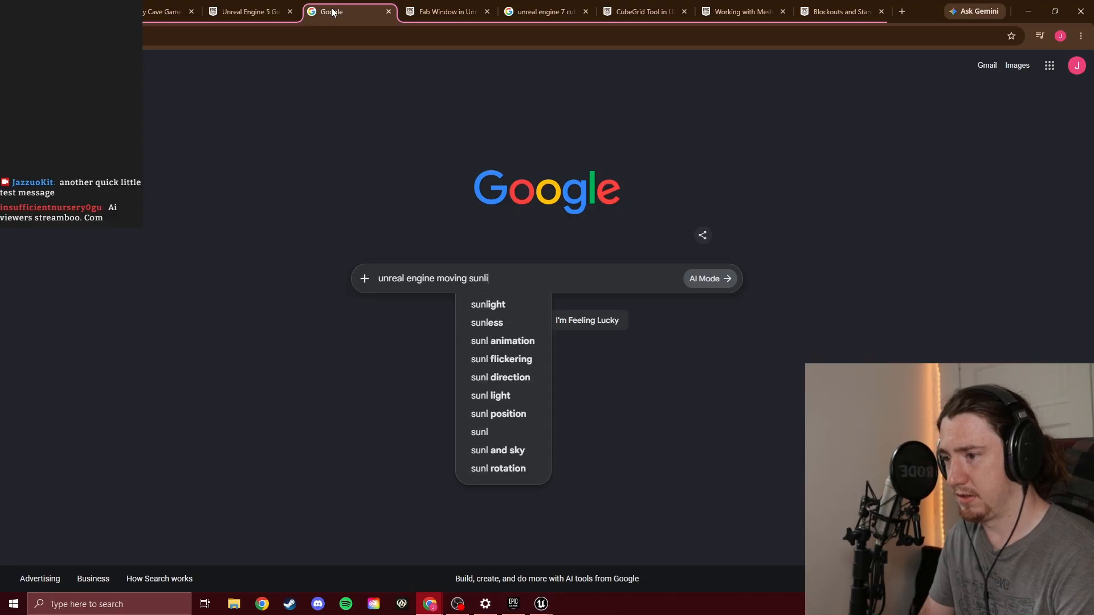
pyautogui.write('ght direction')
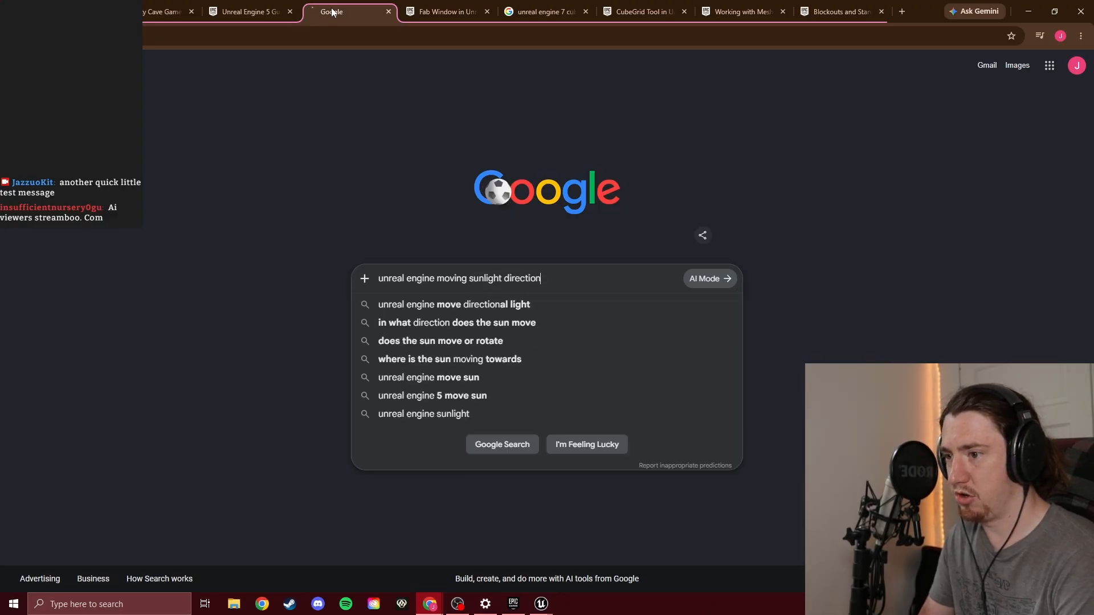
pyautogui.press('Return')
# Open the Geographically Accurate Sun Positioning Tool result, skim its introduction and Getting Started section, and return to the search results
pyautogui.scroll(-7, 188, 299)
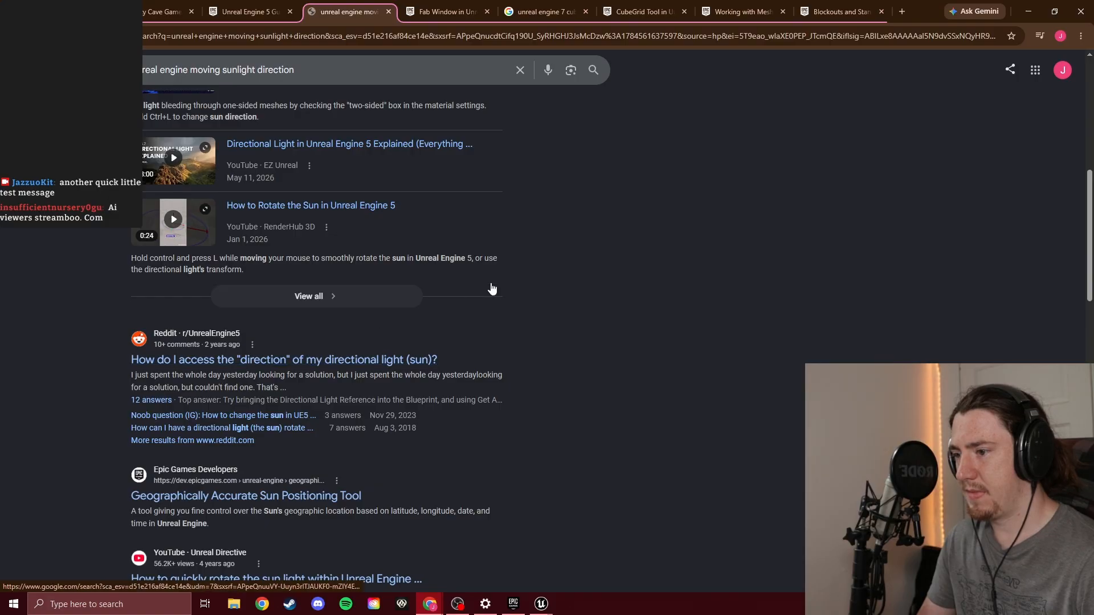
pyautogui.scroll(-2, 356, 384)
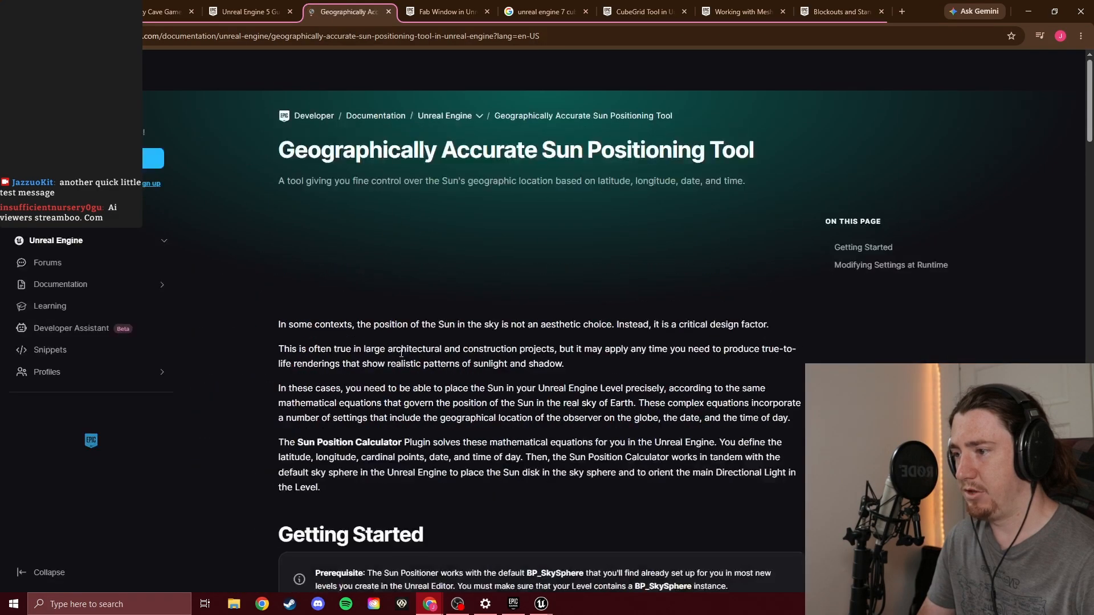
pyautogui.scroll(-3, 463, 294)
pyautogui.scroll(-3, 463, 295)
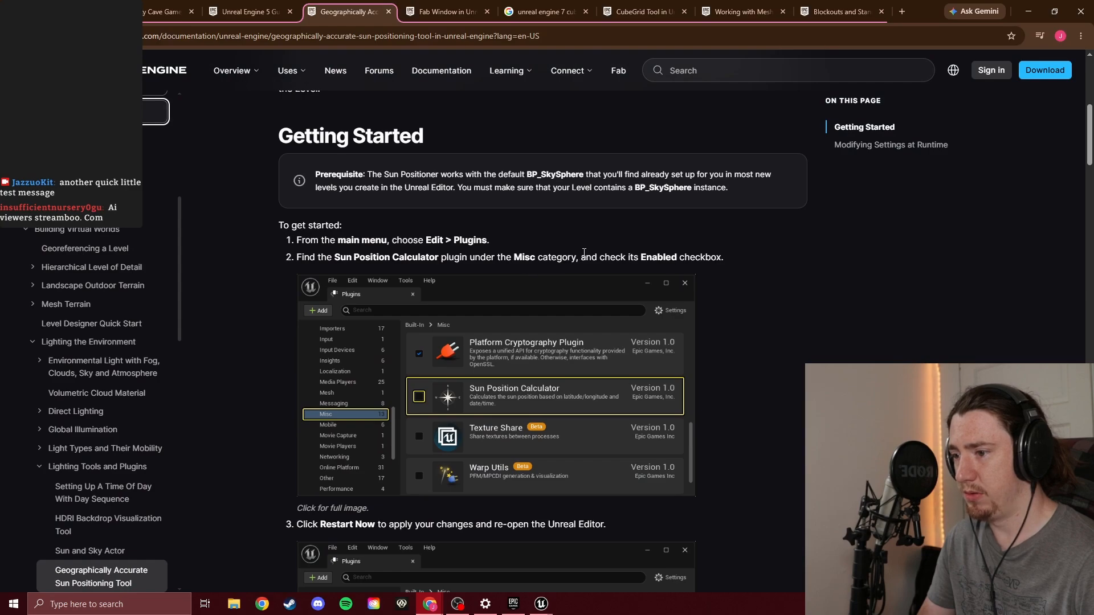
pyautogui.scroll(7, 569, 224)
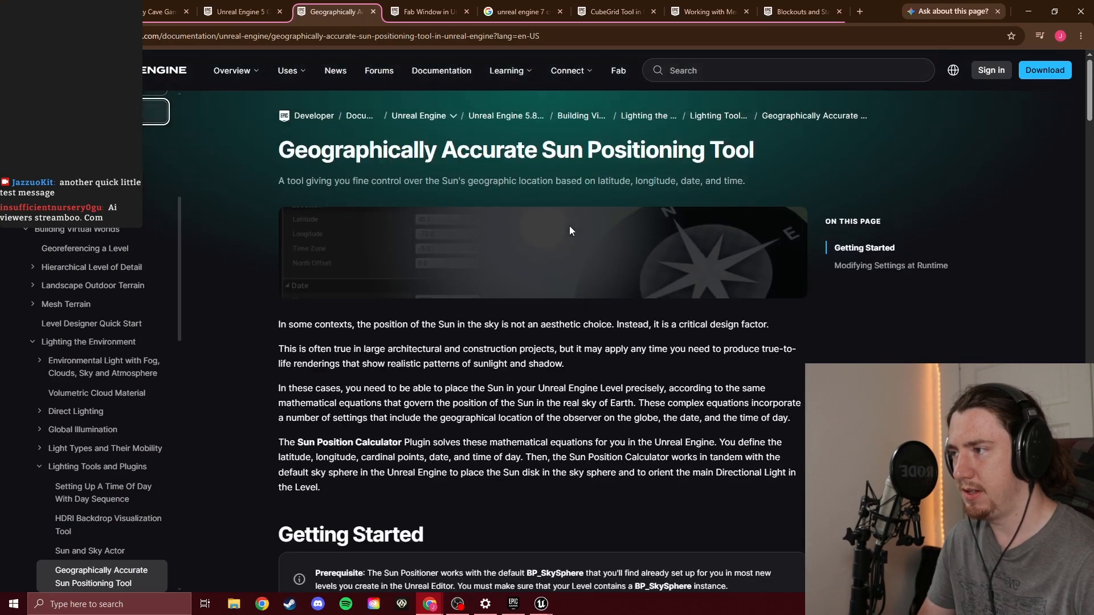
pyautogui.hotkey('alt', 'Left')
# Read the forum thread "How to change basic sun position in editor (not PIE)?" in its own tab and close it
pyautogui.scroll(-4, 338, 420)
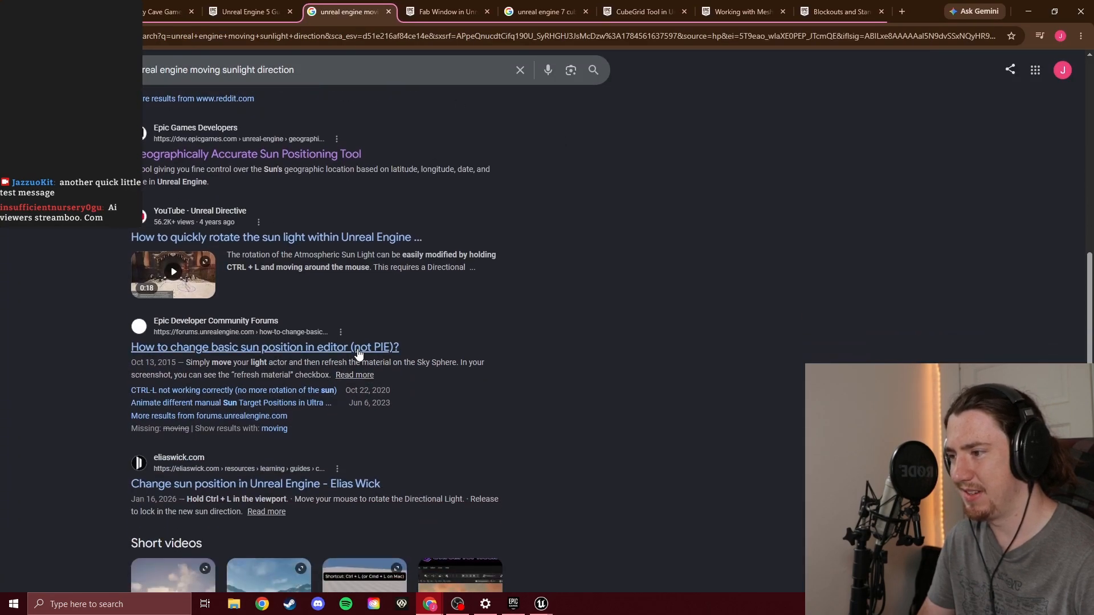
pyautogui.middleClick(357, 354)
pyautogui.click(387, 5)
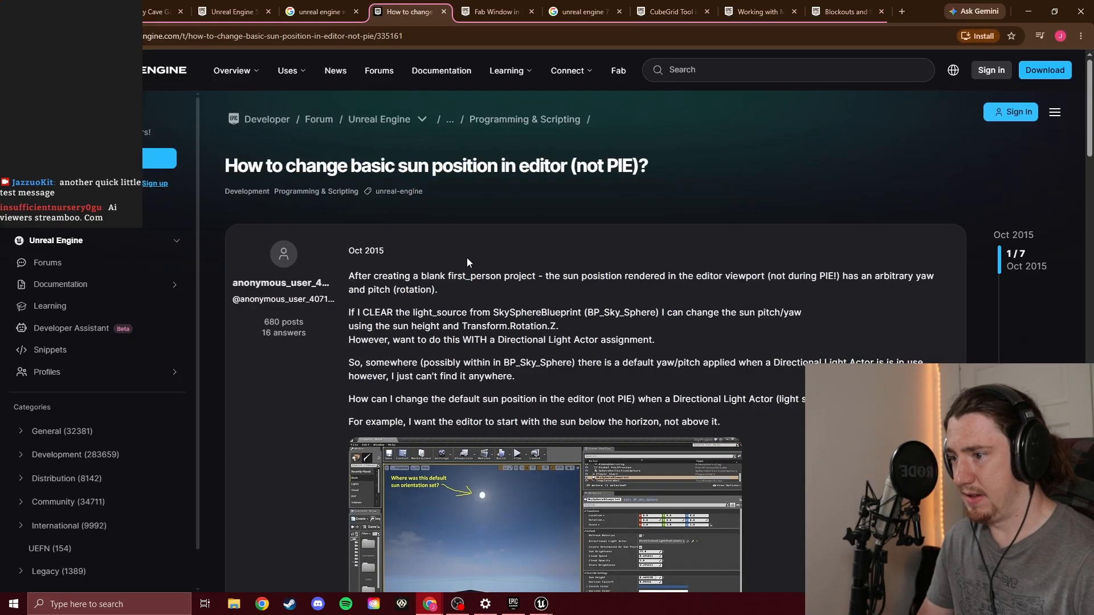
pyautogui.scroll(-10, 467, 262)
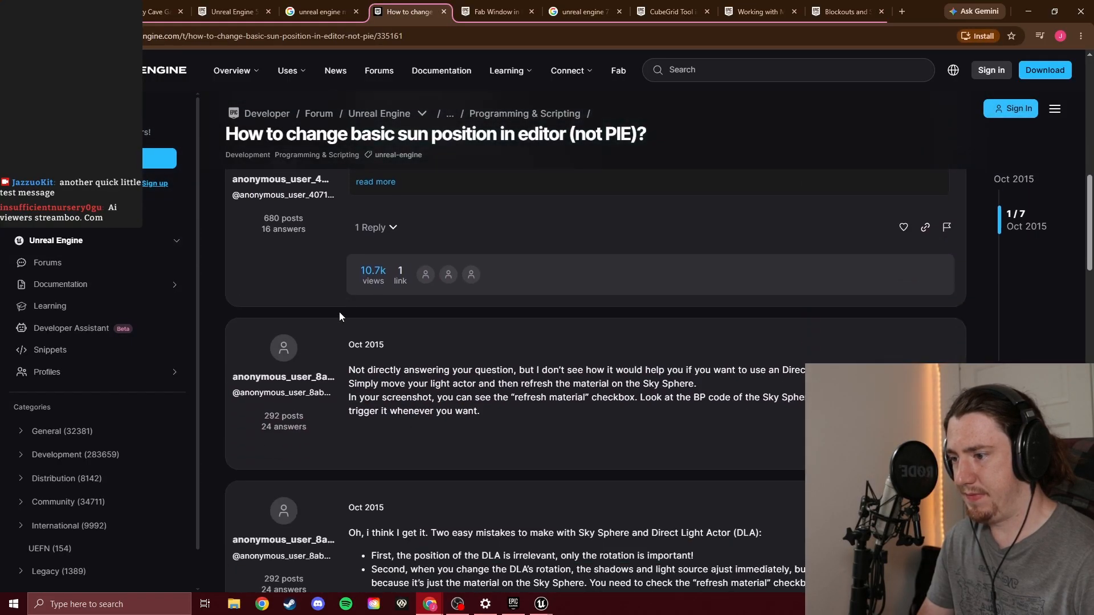
pyautogui.scroll(-3, 344, 315)
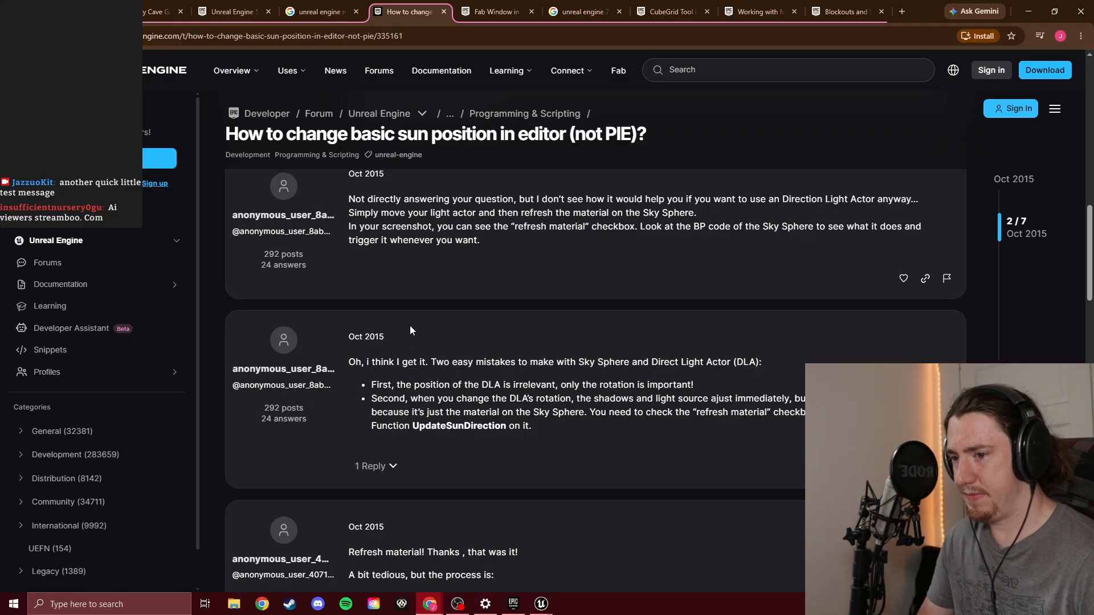
pyautogui.scroll(-5, 410, 330)
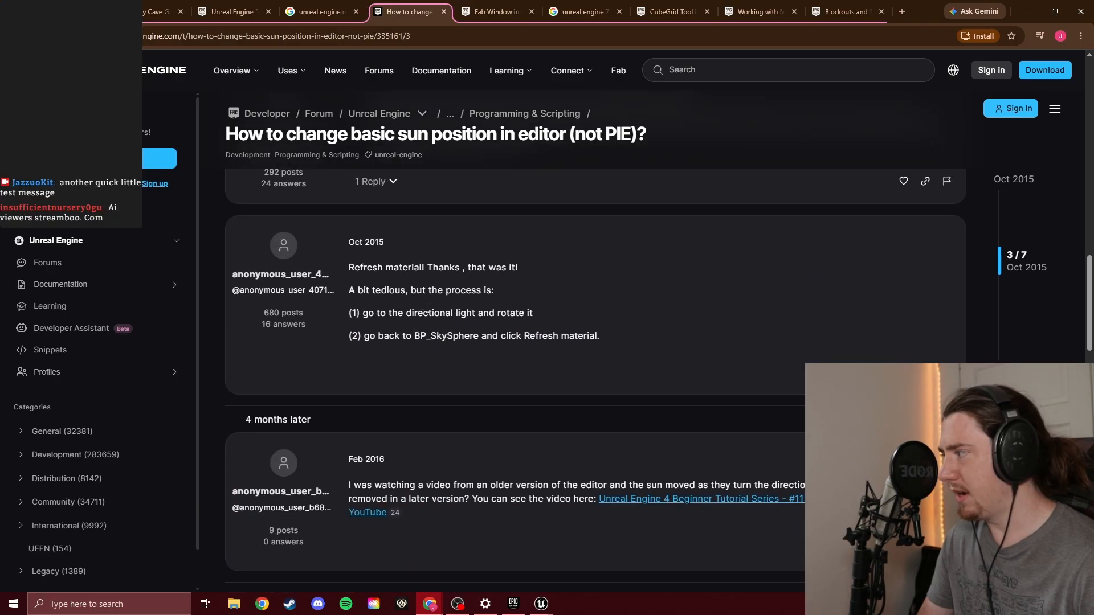
pyautogui.scroll(-7, 428, 307)
pyautogui.scroll(11, 447, 314)
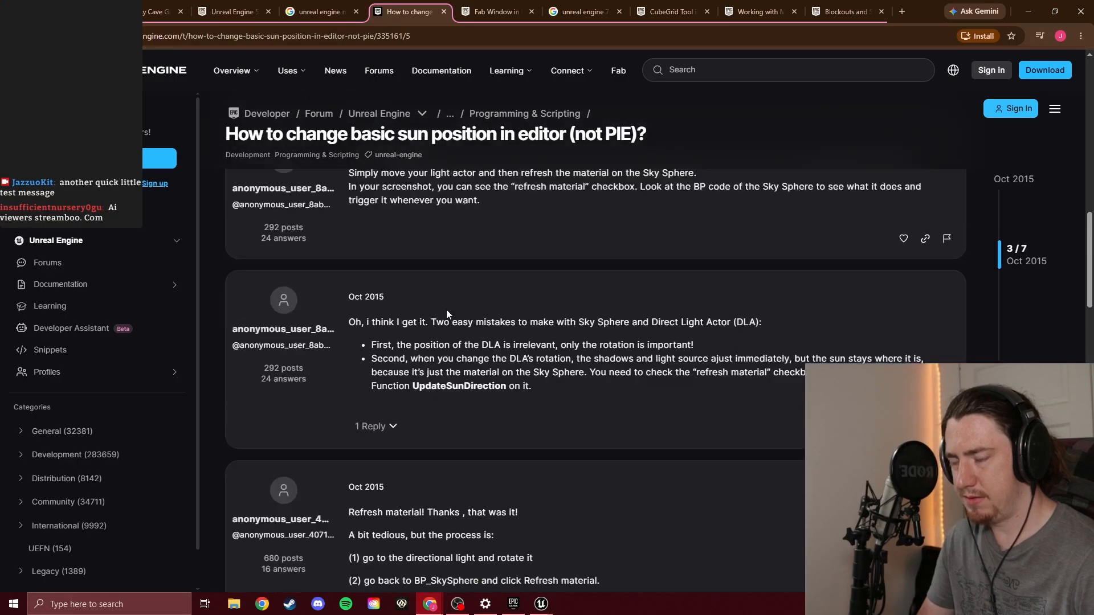
pyautogui.scroll(8, 447, 314)
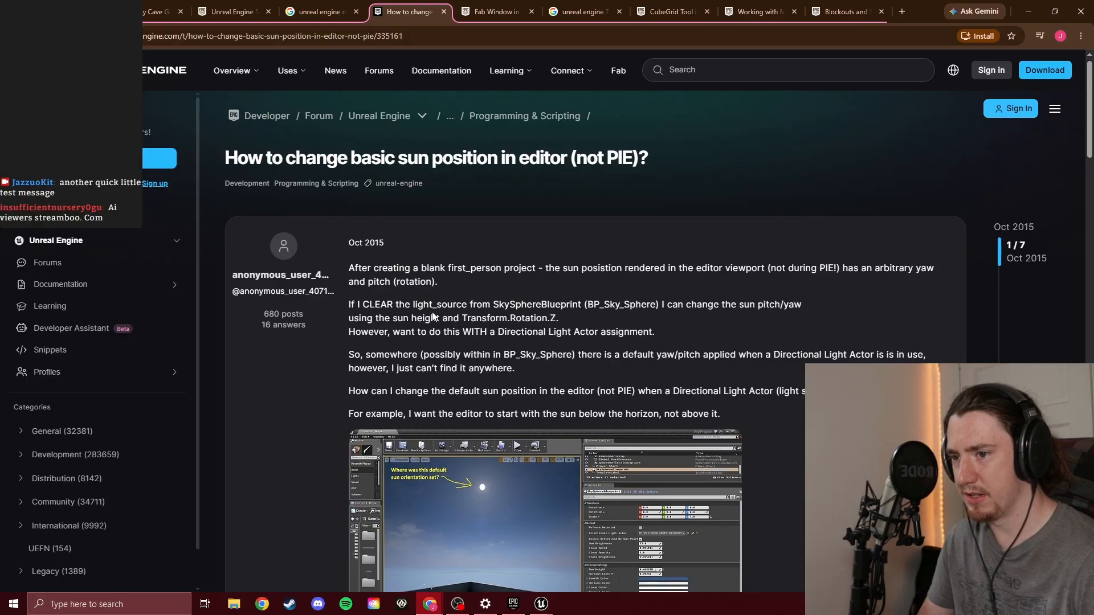
pyautogui.click(444, 12)
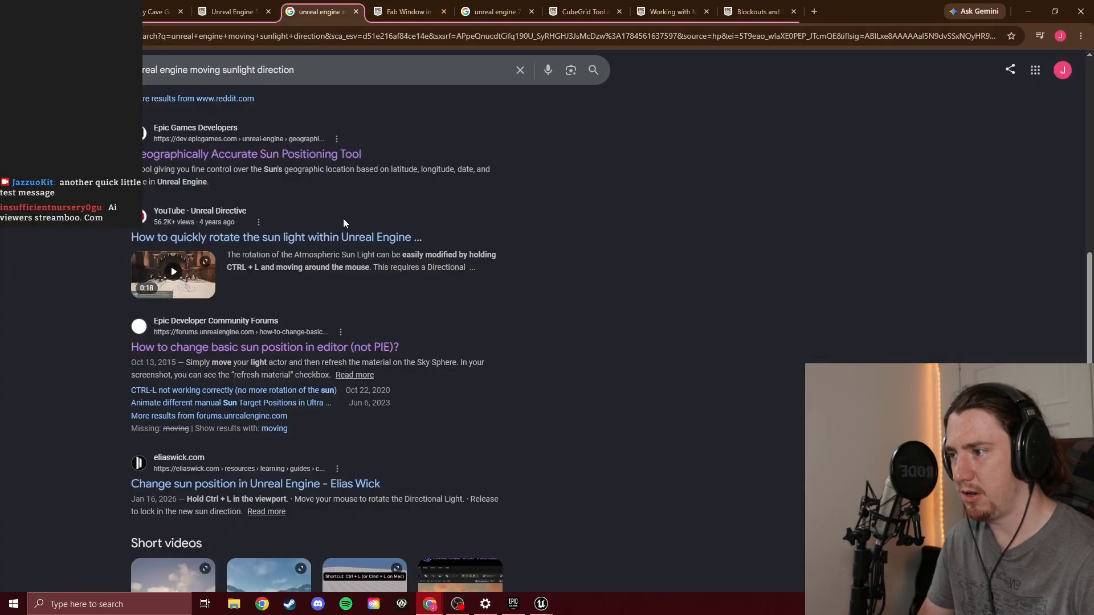
# Open Unreal Directive's video on quickly rotating the sun light in a separate tab and check the cabin level during the ad
pyautogui.scroll(7, 344, 225)
pyautogui.scroll(-5, 351, 251)
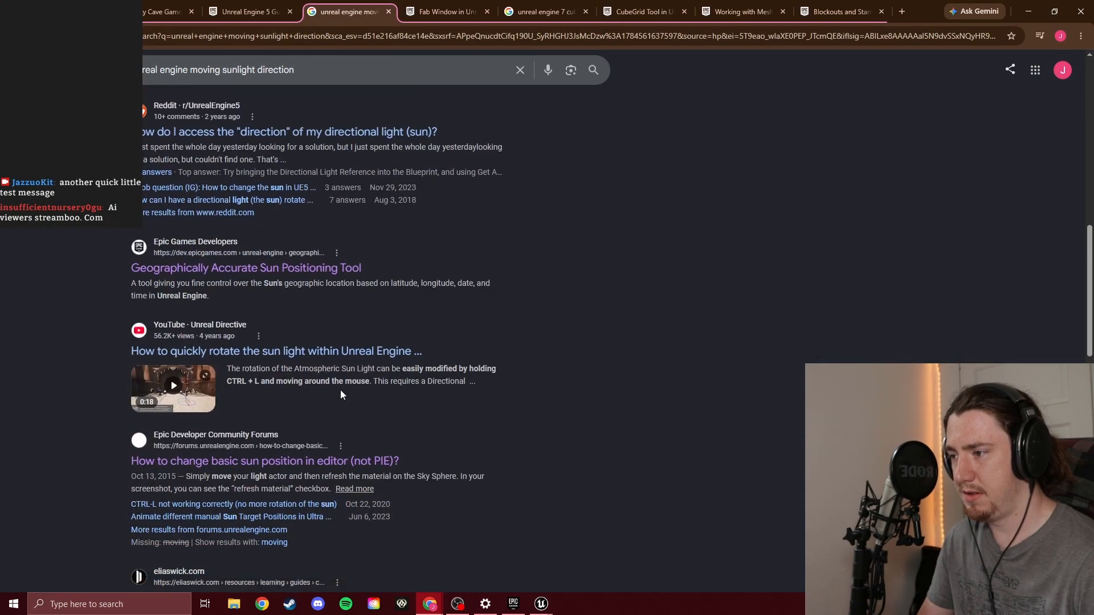
pyautogui.middleClick(343, 352)
pyautogui.click(402, 11)
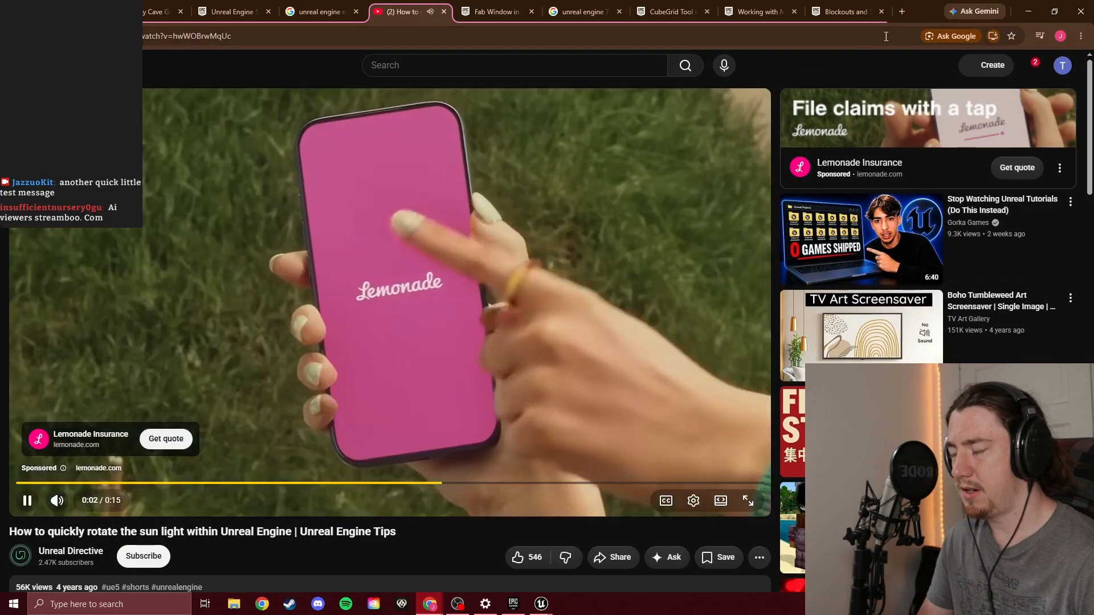
pyautogui.click(1028, 11)
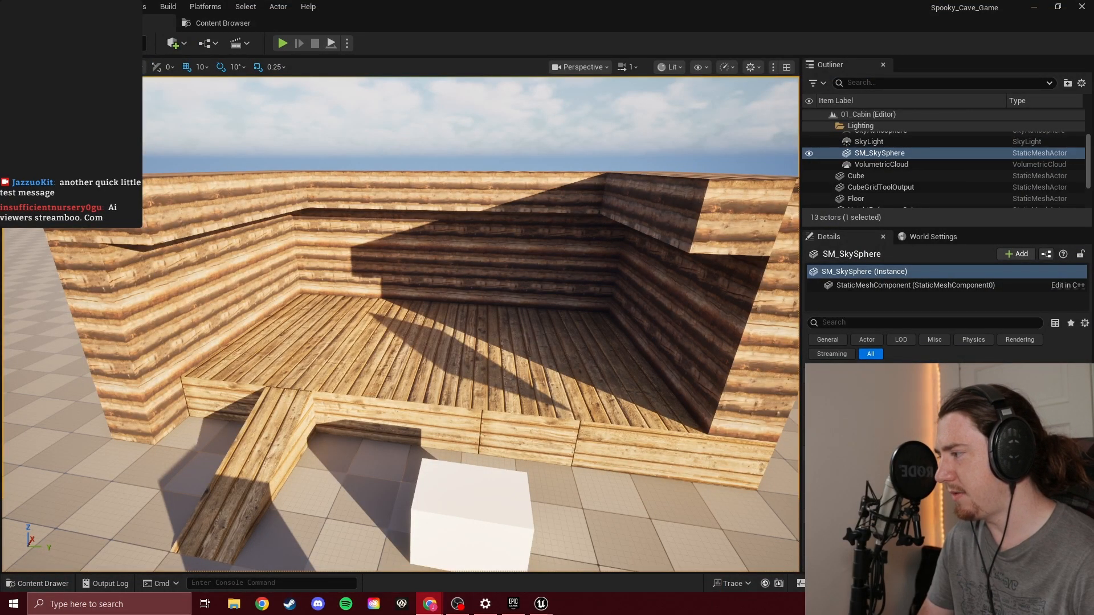
pyautogui.moveTo(0, 257); pyautogui.dragTo(758, 0)
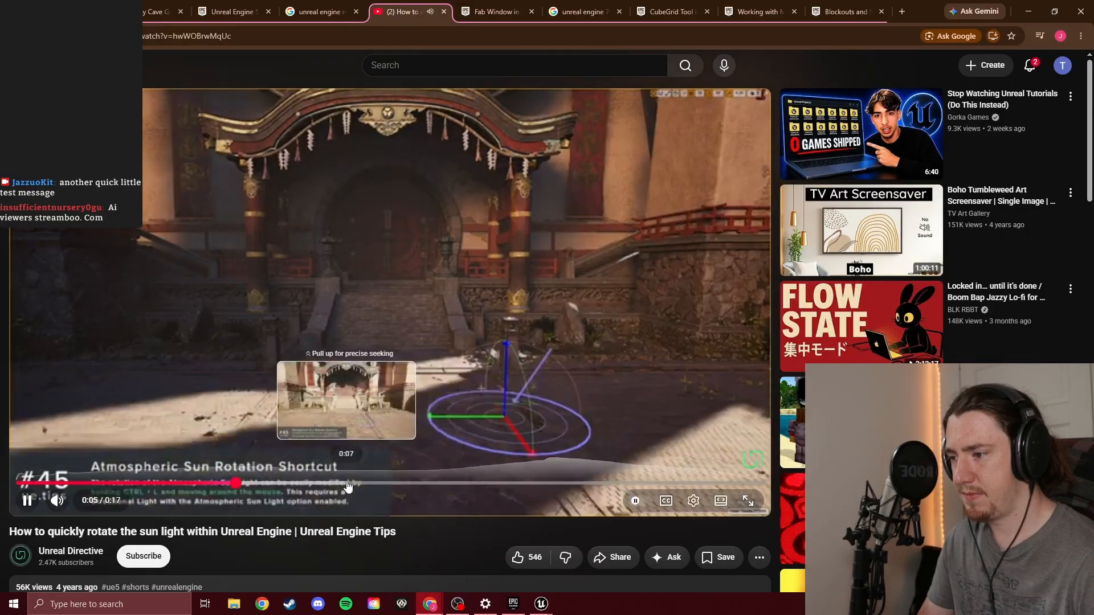
# Replay the Atmospheric Sun Rotation Shortcut demonstration from about 0:04, pause it, close the video and switch to Unreal Editor
pyautogui.click(220, 484)
pyautogui.moveTo(220, 488); pyautogui.dragTo(193, 485)
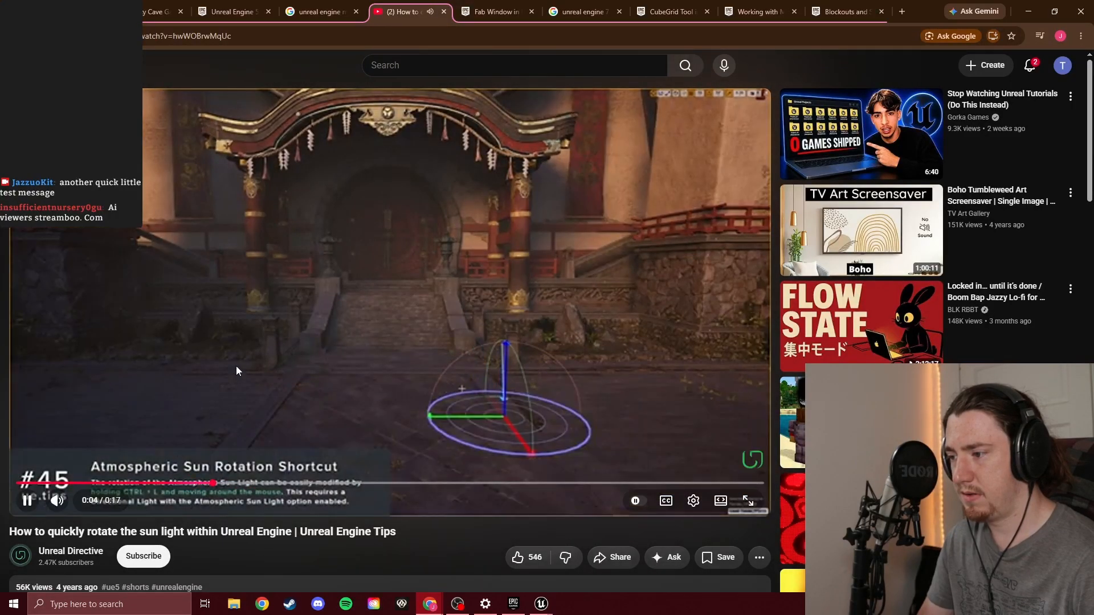
pyautogui.click(262, 342)
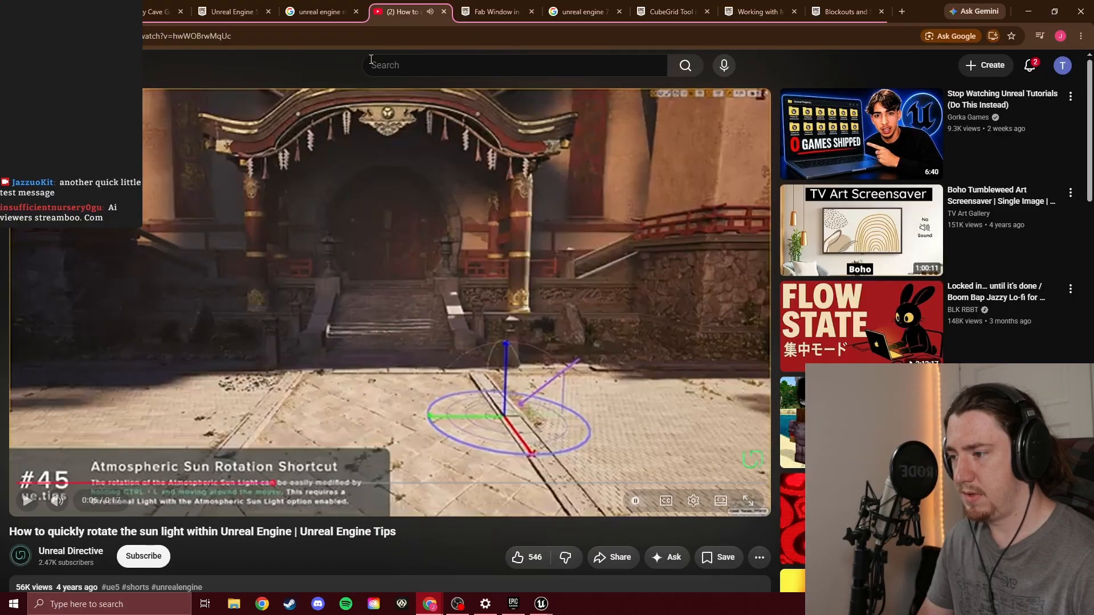
pyautogui.middleClick(407, 11)
pyautogui.click(1055, 12)
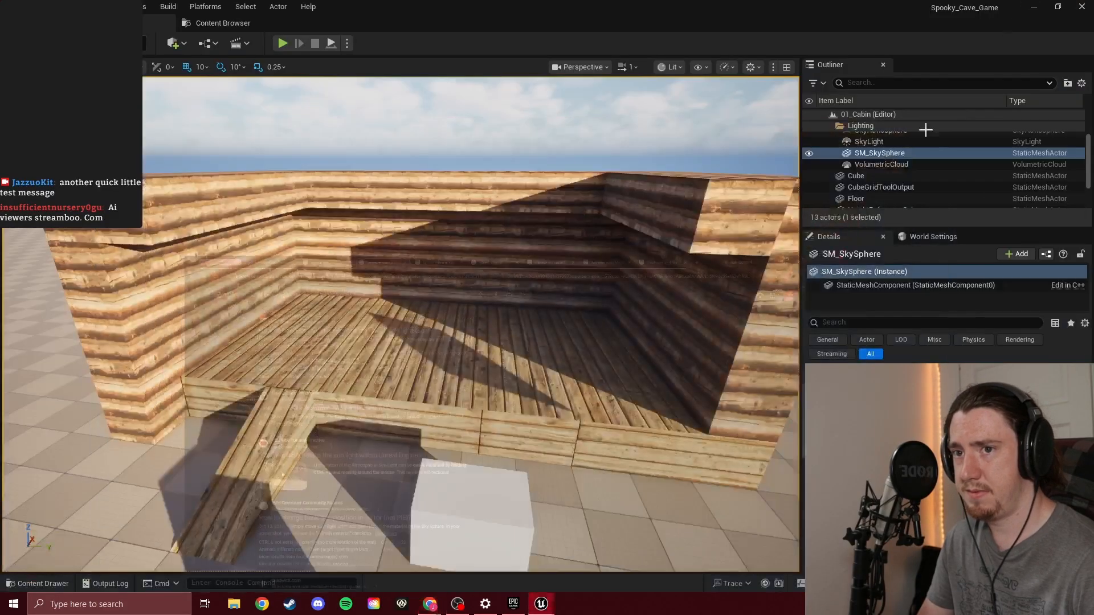
# Select the cabin mesh and rotate the atmospheric sun until low, warm light enters the open front and casts diagonal shadows inside
pyautogui.click(566, 317)
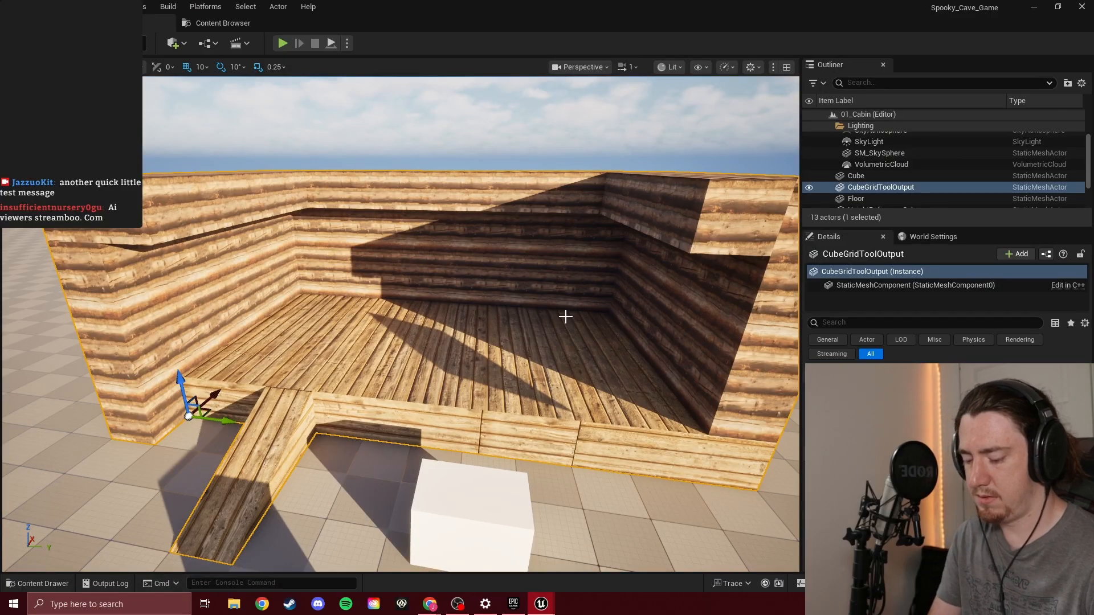
pyautogui.hotkey('ctrl', 'l')
pyautogui.hotkey('ctrl', 'l')
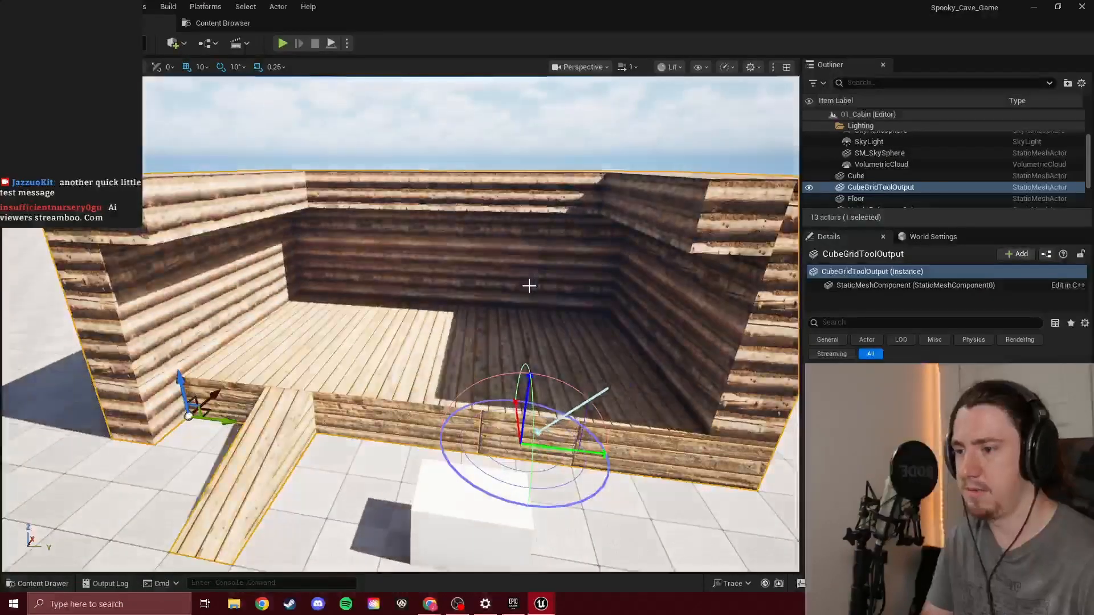
pyautogui.hotkey('ctrl', 'l')
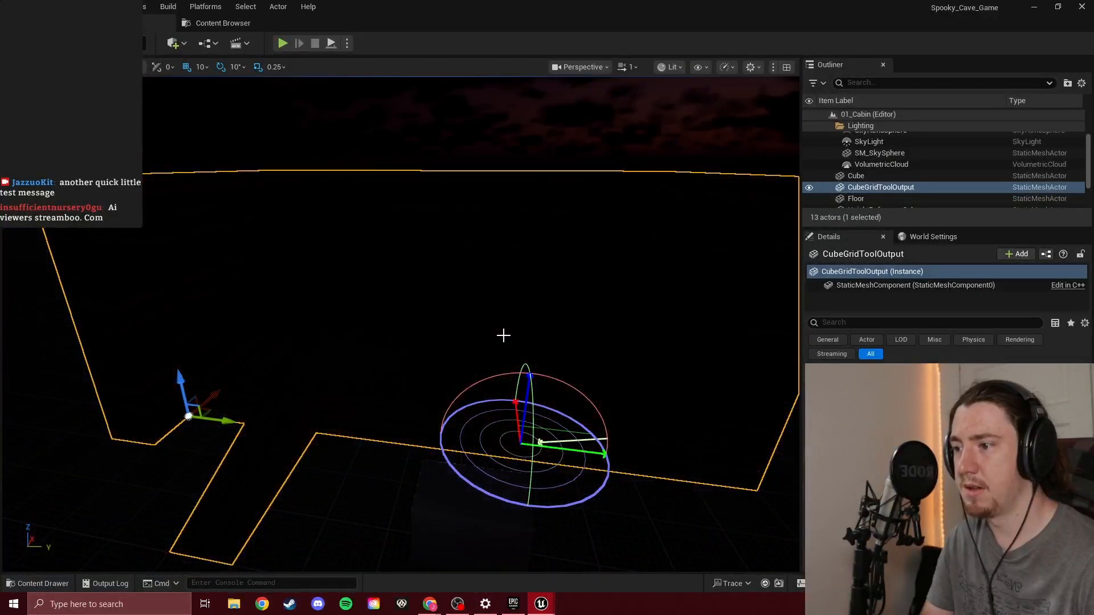
pyautogui.hotkey('ctrl', 'l')
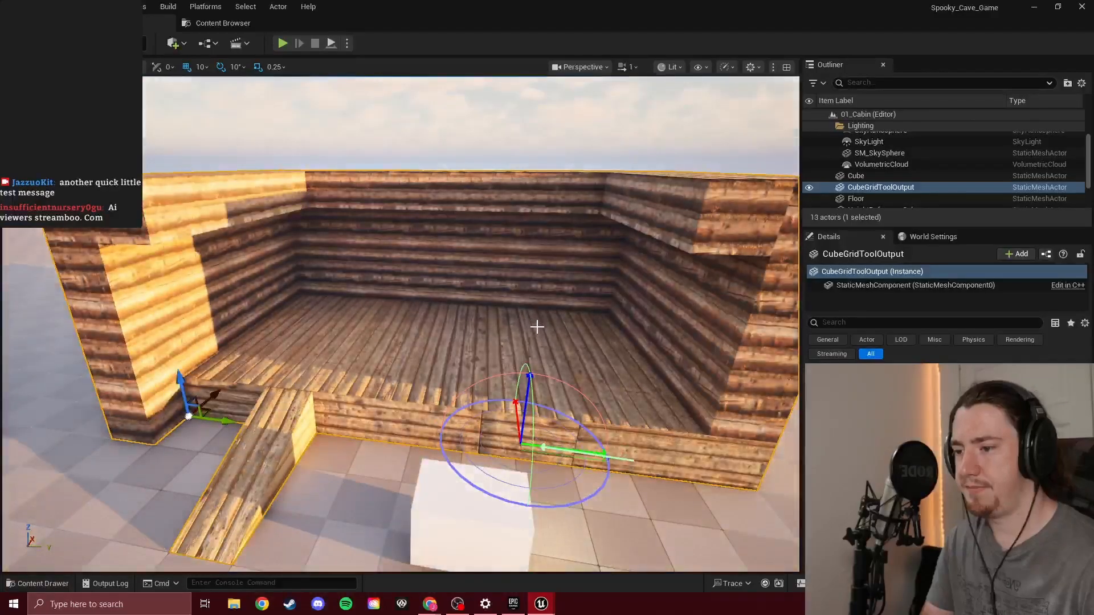
pyautogui.hotkey('ctrl', 'l')
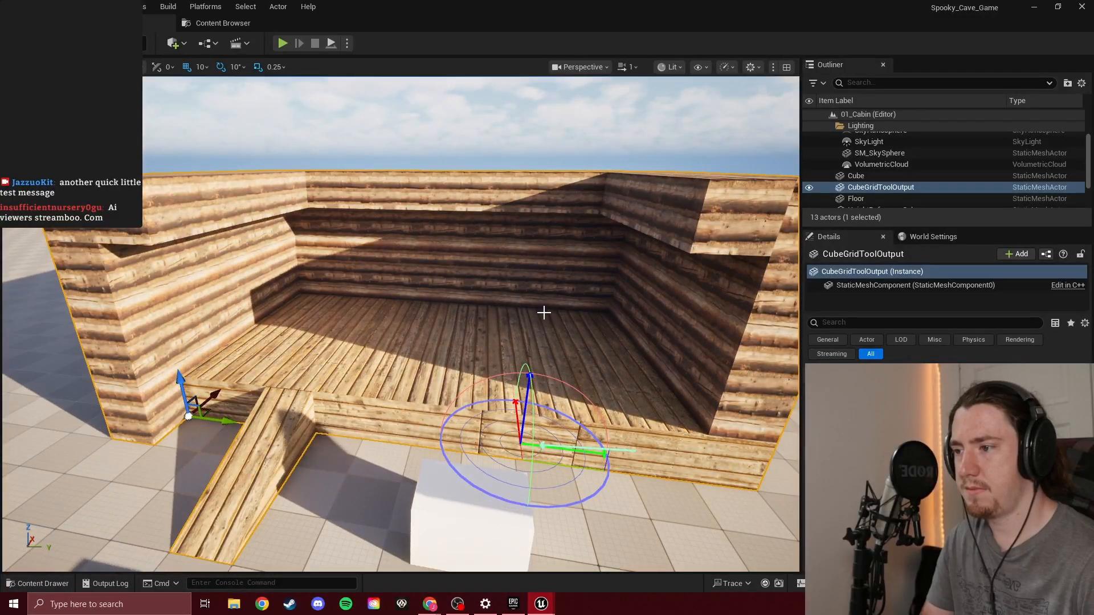
pyautogui.hotkey('ctrl', 'l')
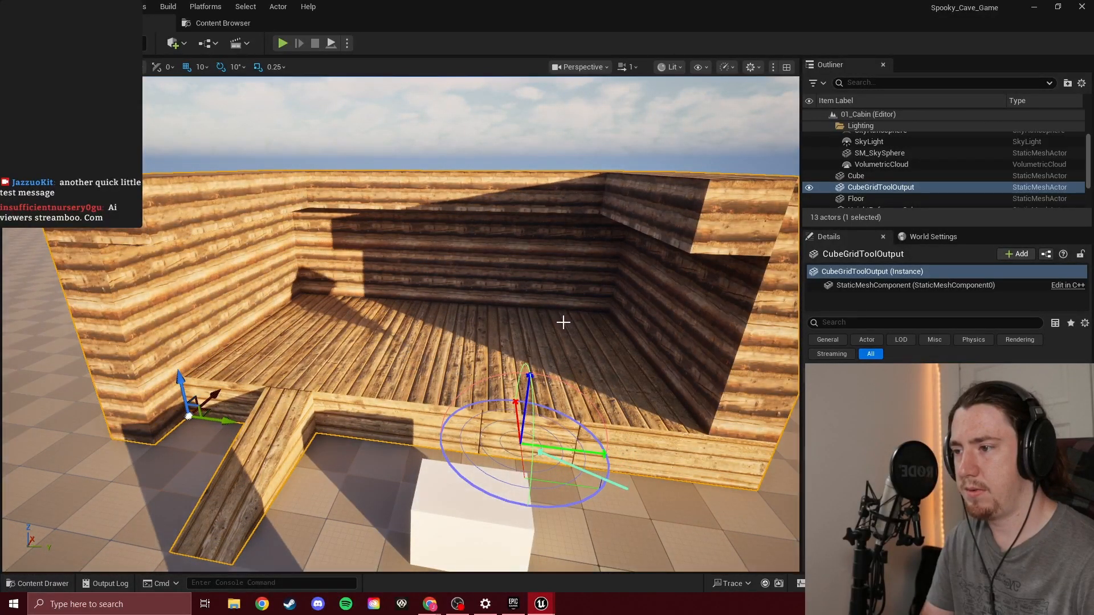
pyautogui.hotkey('ctrl', 'l')
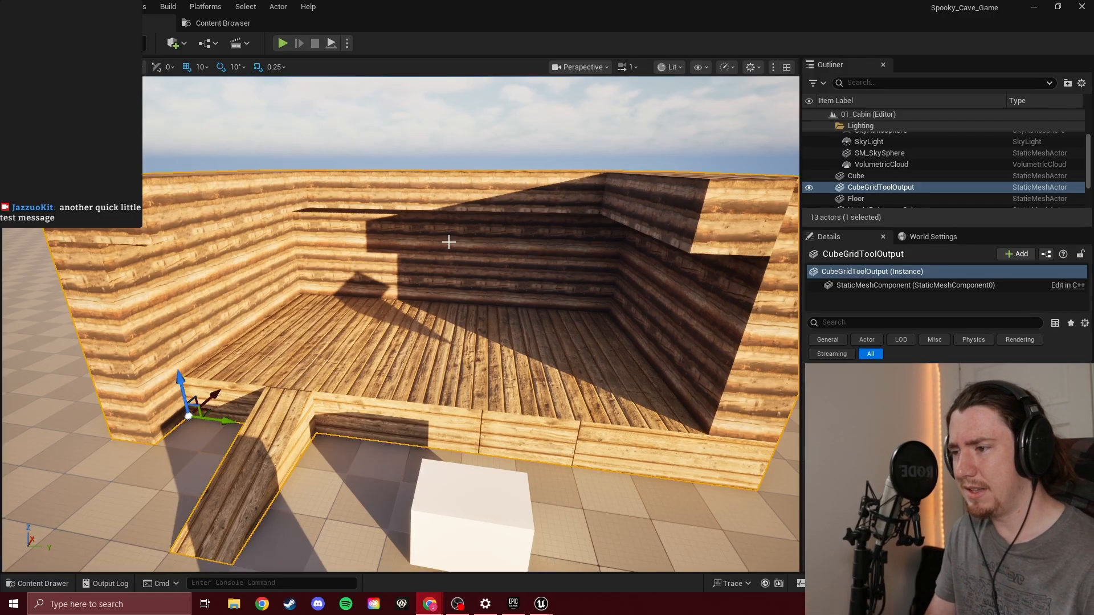
# Inspect the cabin's sunlight and shadows up close around the floor and ramp and from farther out, and save the level
pyautogui.moveTo(460, 328); pyautogui.dragTo(492, 333, button='right')
pyautogui.press('w')
pyautogui.press('s')
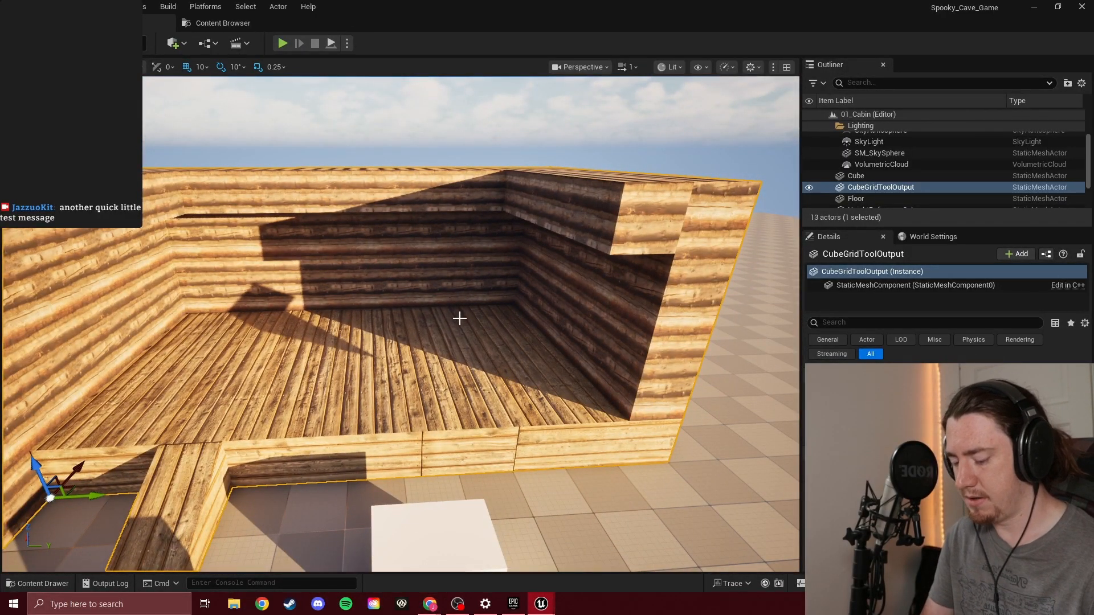
pyautogui.press('w')
pyautogui.moveTo(456, 313); pyautogui.dragTo(422, 287, button='right')
pyautogui.press('s')
pyautogui.press('d')
pyautogui.press('w')
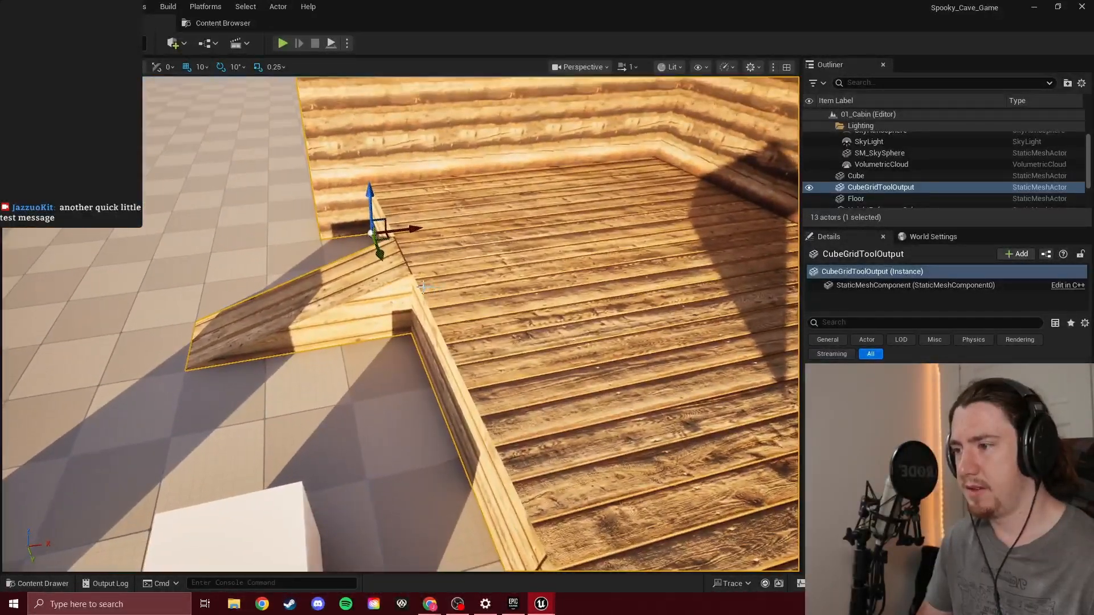
pyautogui.scroll(-6, 423, 286)
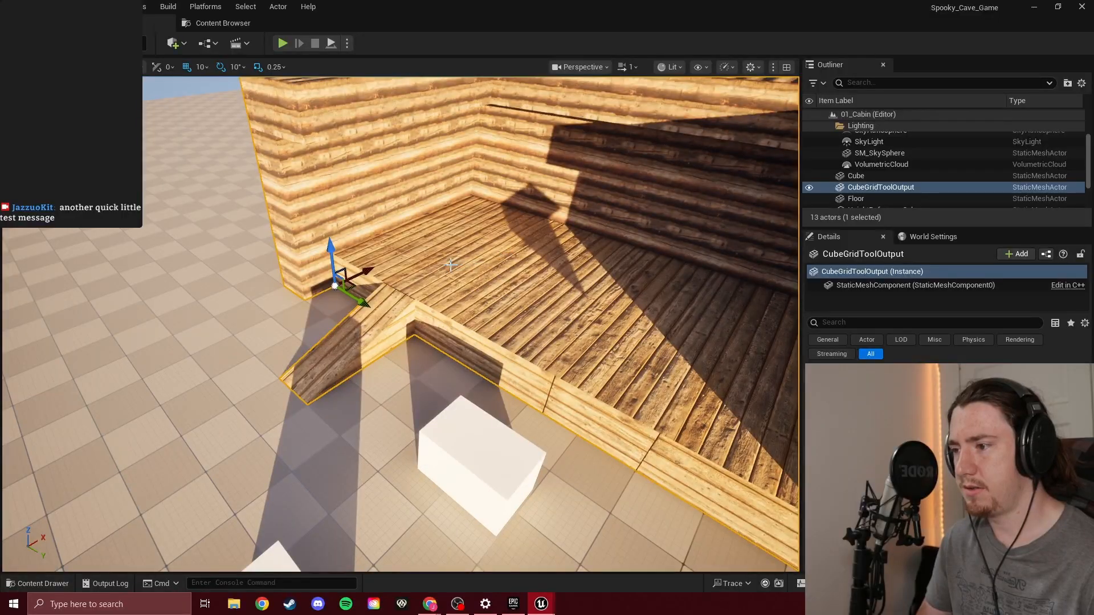
pyautogui.moveTo(451, 265); pyautogui.dragTo(514, 238, button='right')
pyautogui.press('s')
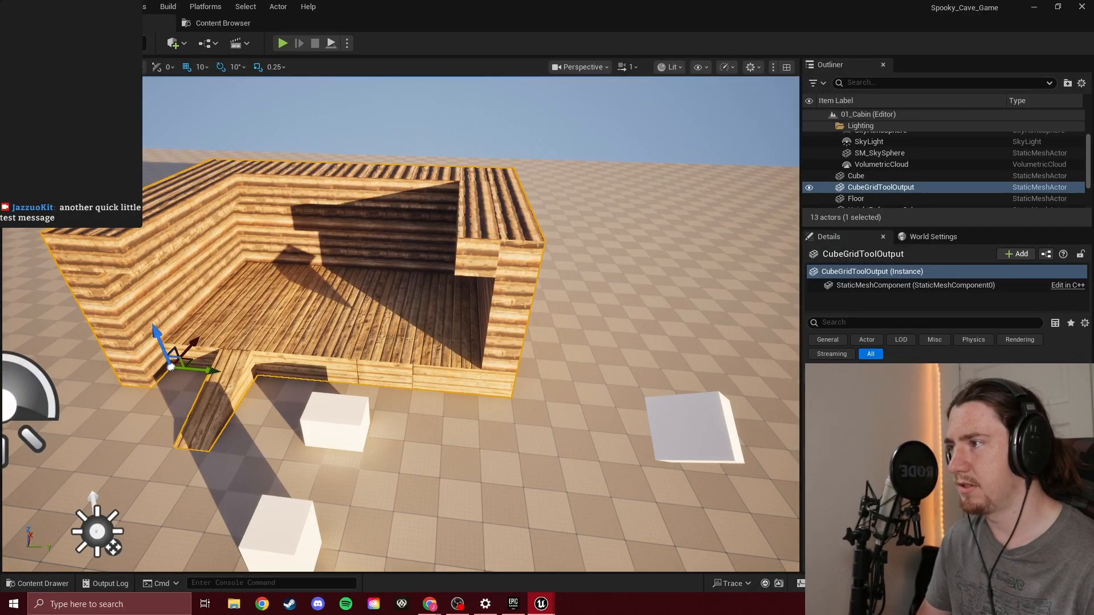
pyautogui.hotkey('ctrl', 's')
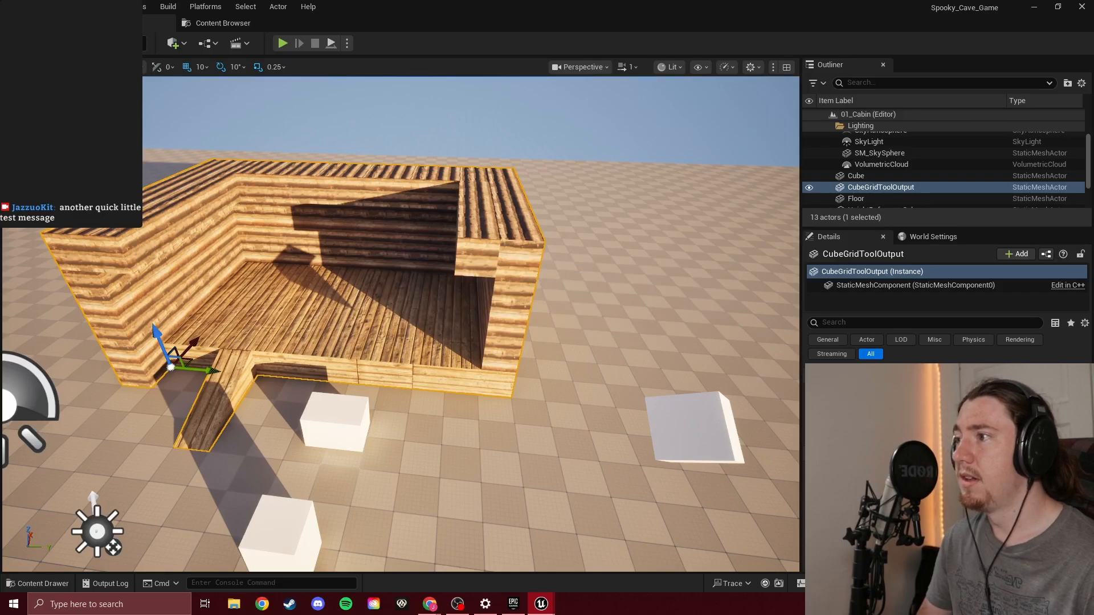
# Switch to Modeling mode and use the Cube Grid tool to remove the 100 by 300 ramp from the cabin's open front
pyautogui.click(104, 44)
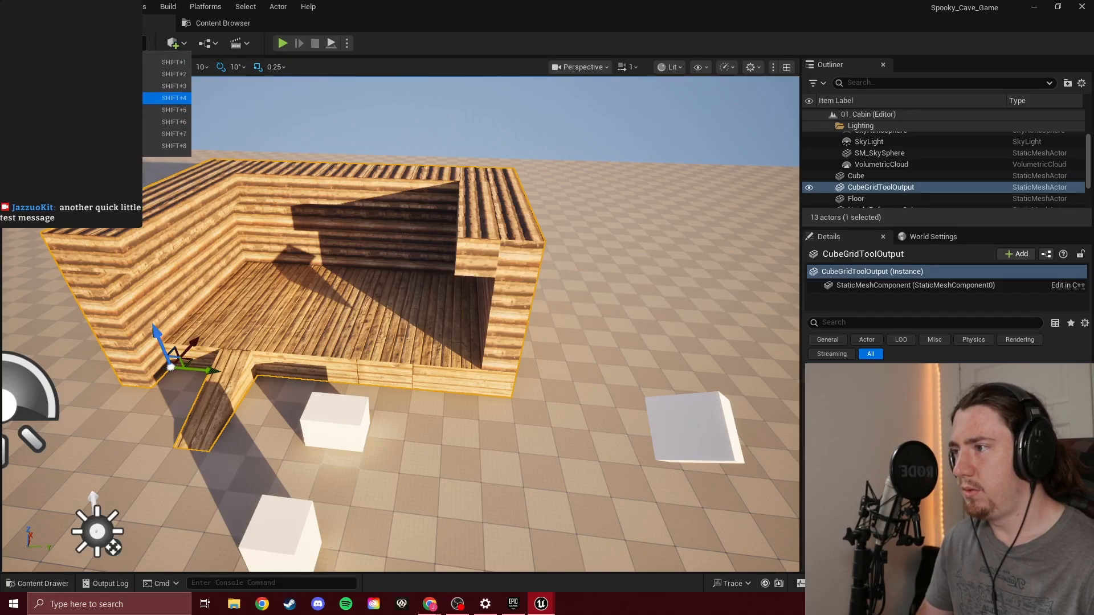
pyautogui.click(103, 110)
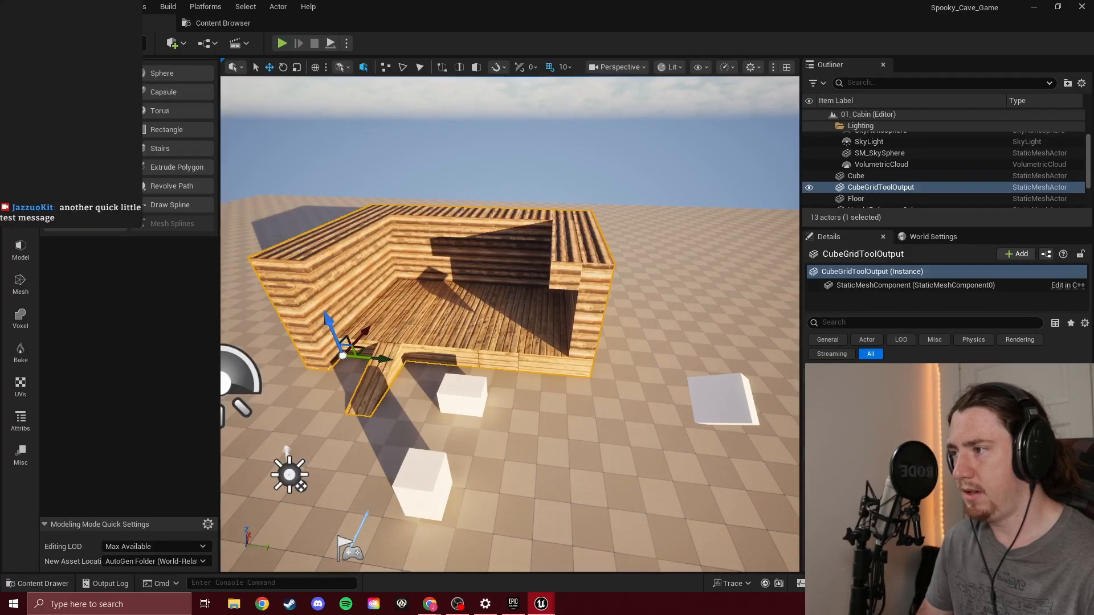
pyautogui.click(86, 167)
pyautogui.moveTo(408, 212); pyautogui.dragTo(345, 251, button='right')
pyautogui.press('w')
pyautogui.press('a')
pyautogui.moveTo(524, 309); pyautogui.dragTo(494, 371)
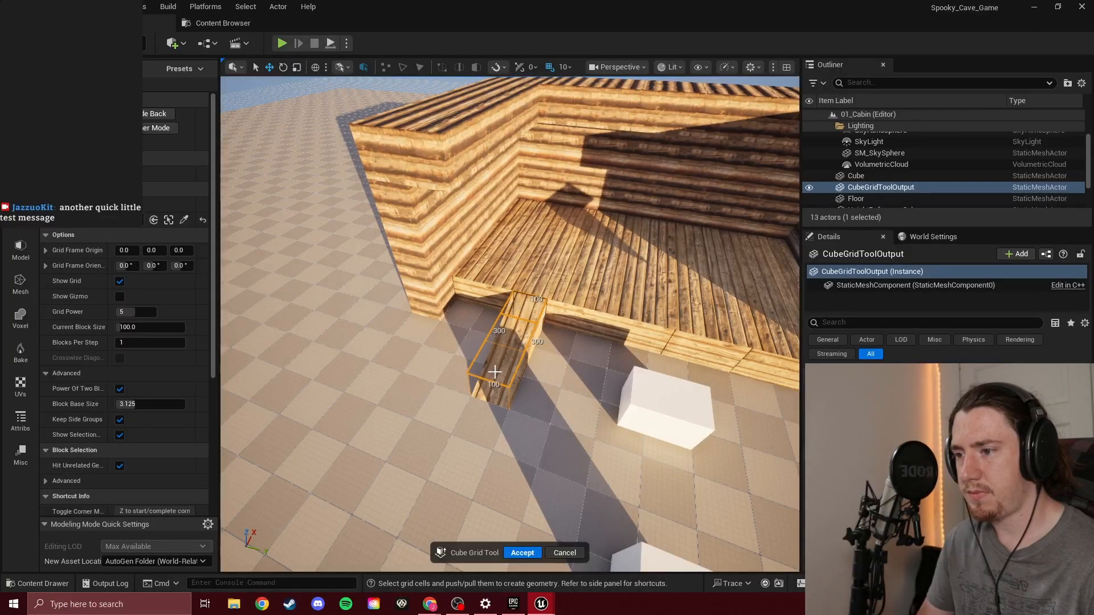
pyautogui.press('q')
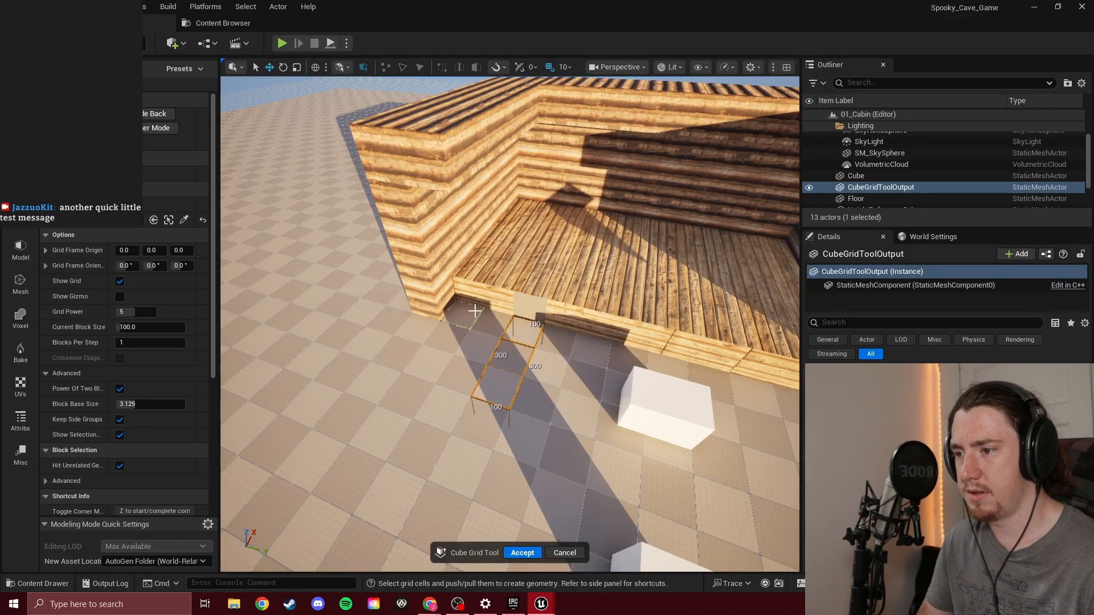
# Extend the 1100 by 100 front face of the cabin floor outward by one 100-unit block and accept the edit
pyautogui.moveTo(463, 298); pyautogui.dragTo(739, 341)
pyautogui.moveTo(675, 379); pyautogui.dragTo(733, 377, button='right')
pyautogui.press('a')
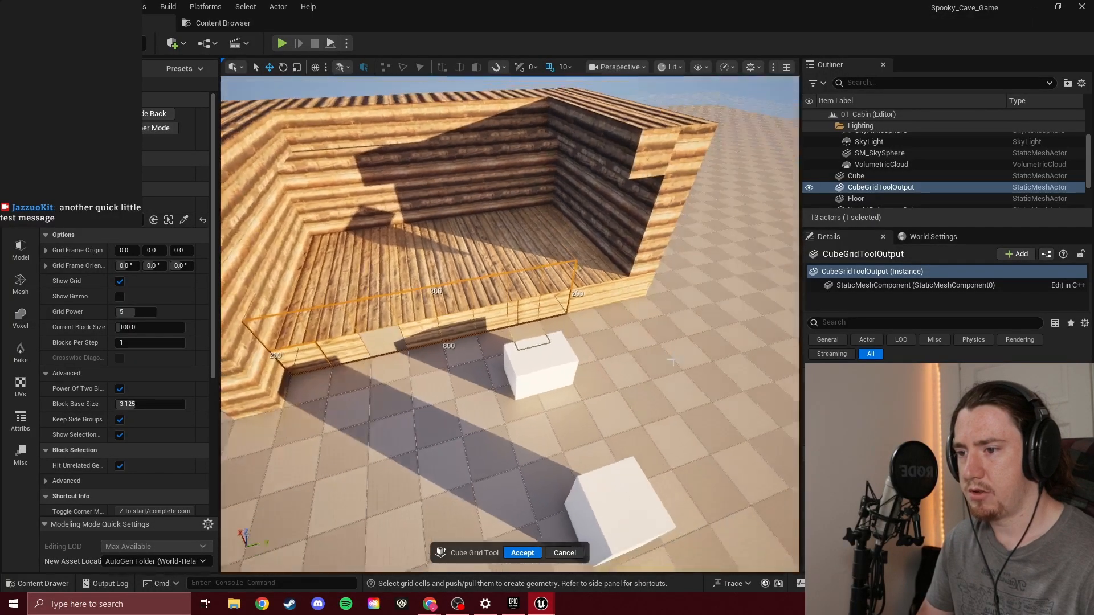
pyautogui.moveTo(641, 287); pyautogui.dragTo(295, 362)
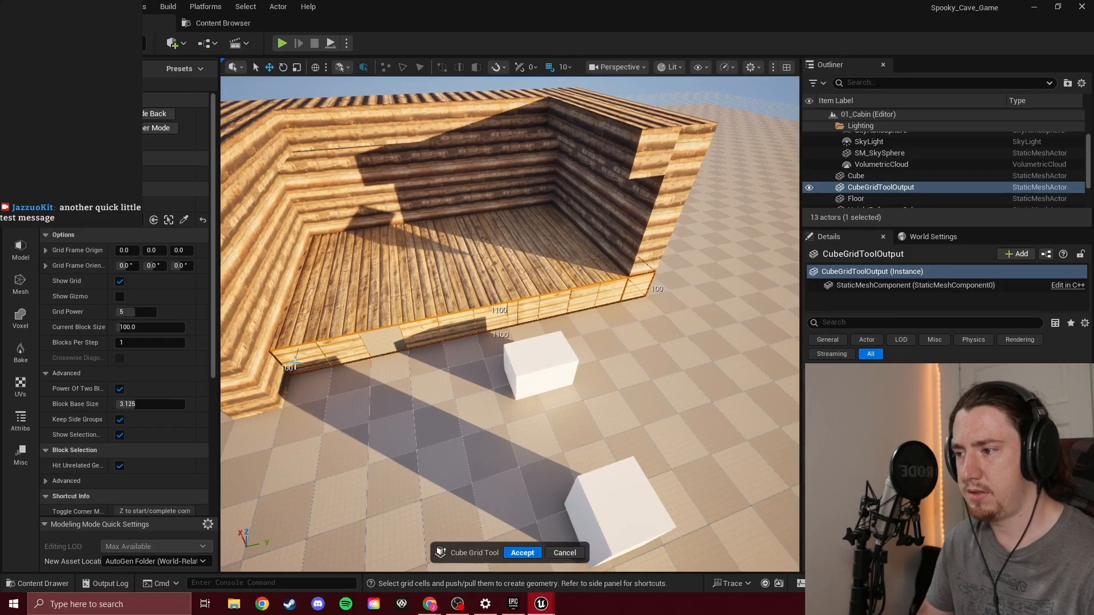
pyautogui.press('q')
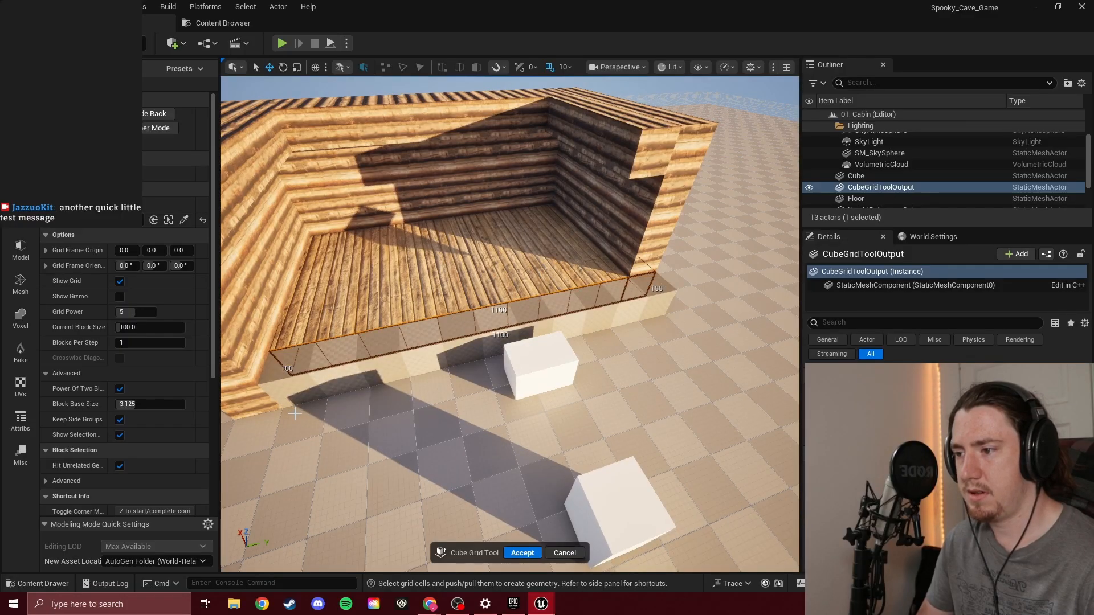
pyautogui.press('q')
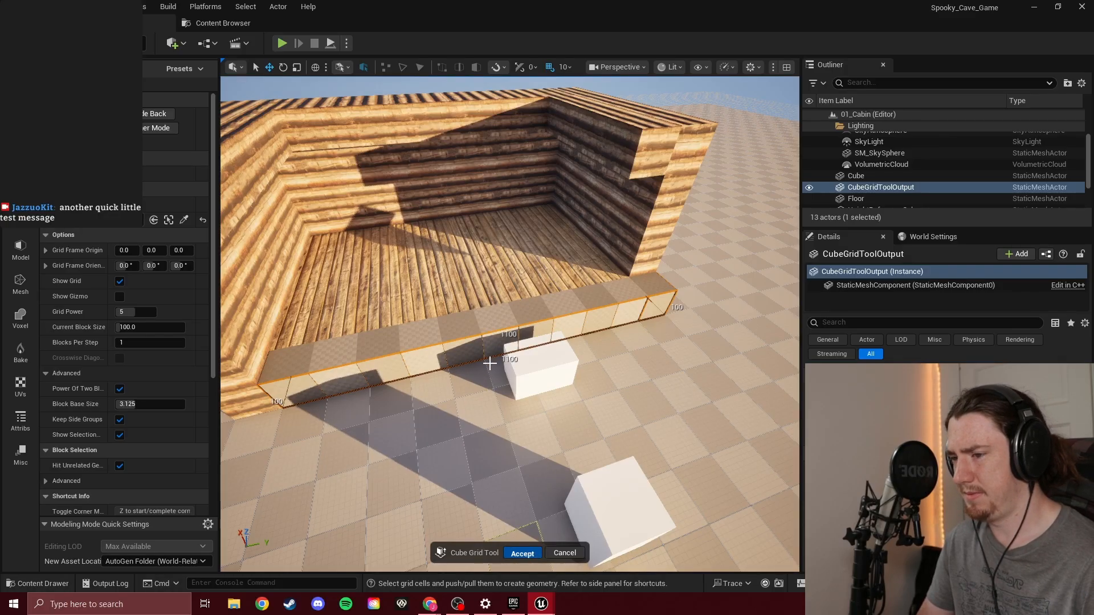
pyautogui.click(522, 553)
# Move the height reference cube nearest the cabin's front away from the extended floor edge
pyautogui.hotkey('ctrl', 'space')
pyautogui.hotkey('ctrl', 'space')
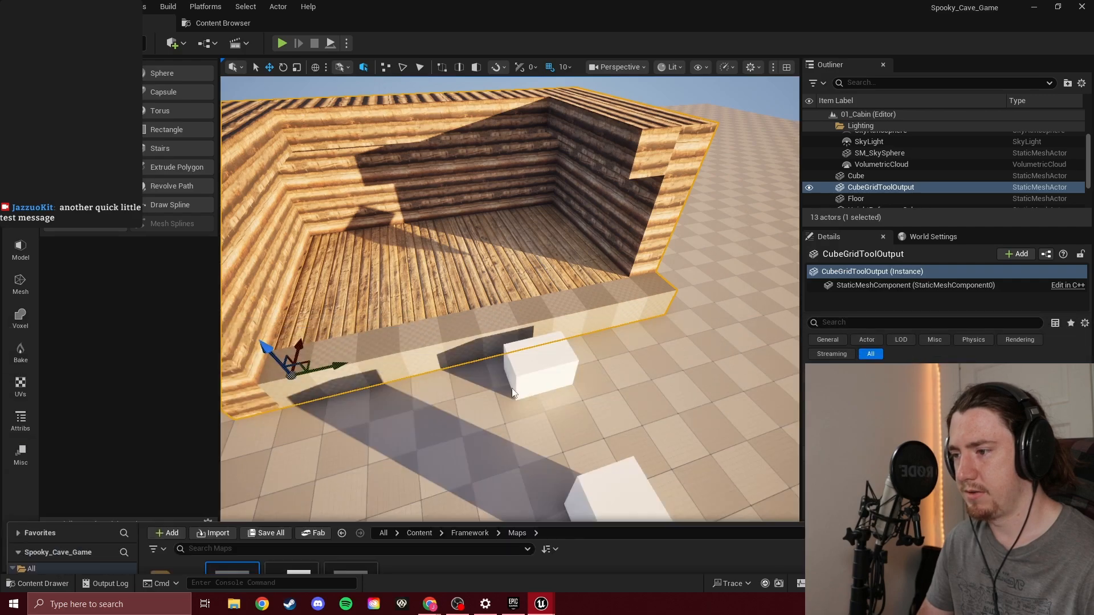
pyautogui.click(547, 378)
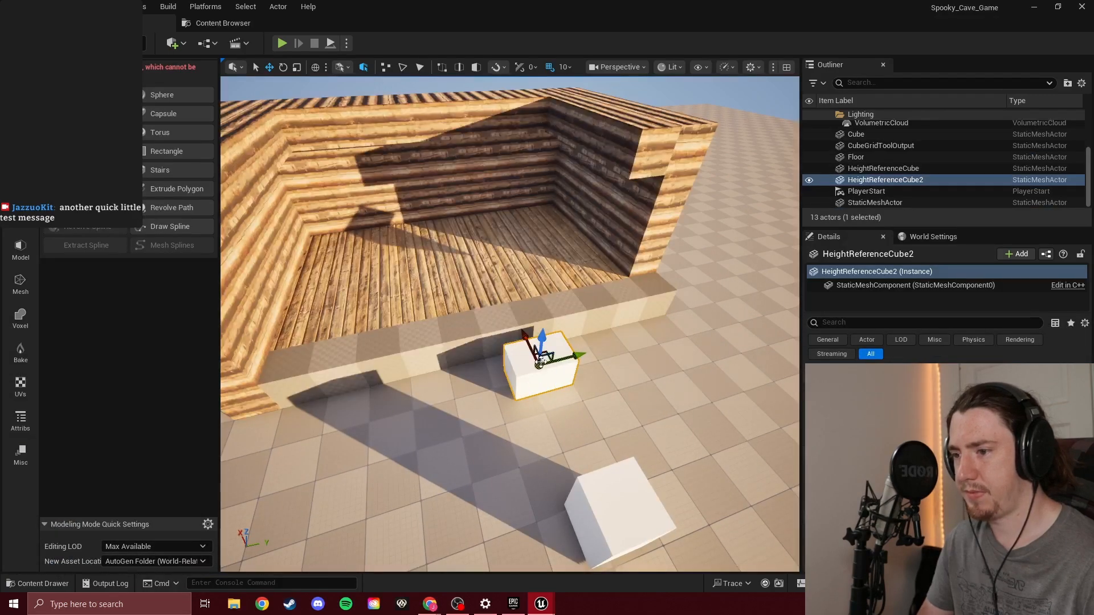
pyautogui.moveTo(529, 337); pyautogui.dragTo(798, 507)
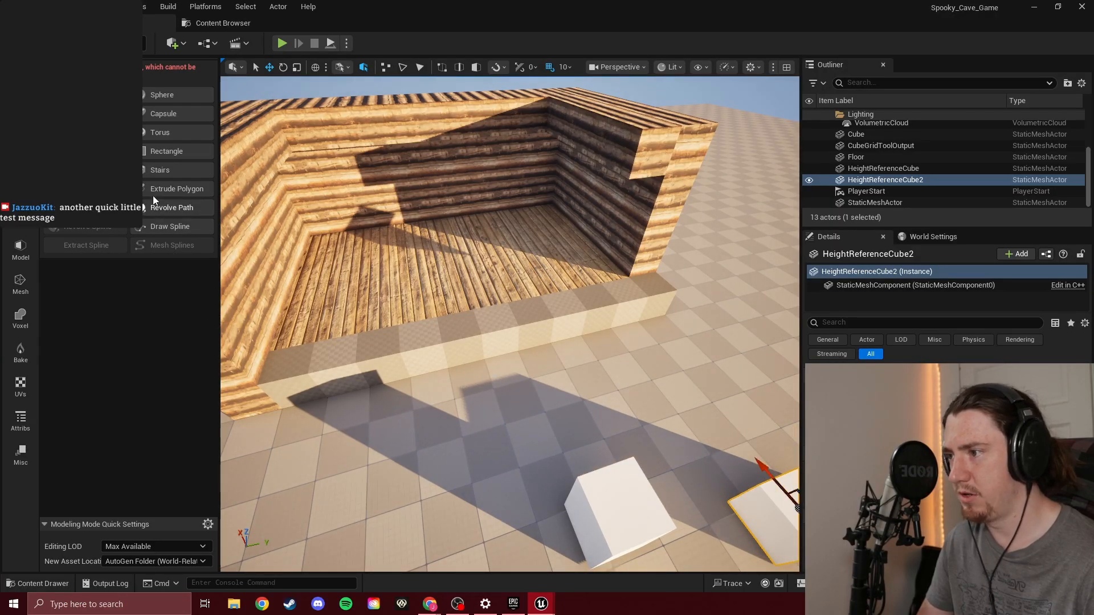
# Build a separate 1200 by 200 porch block on the ground along the cabin's front with Cube Grid, one block high, and accept it
pyautogui.click(100, 246)
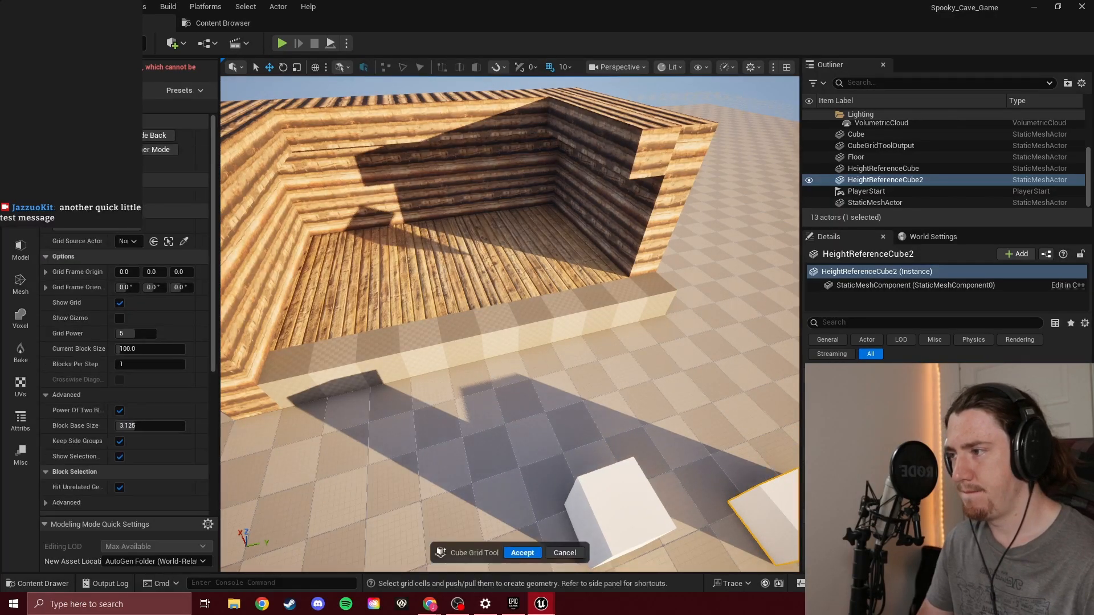
pyautogui.press('d')
pyautogui.moveTo(568, 302); pyautogui.dragTo(536, 311, button='right')
pyautogui.press('a')
pyautogui.press('s')
pyautogui.moveTo(422, 353); pyautogui.dragTo(670, 371)
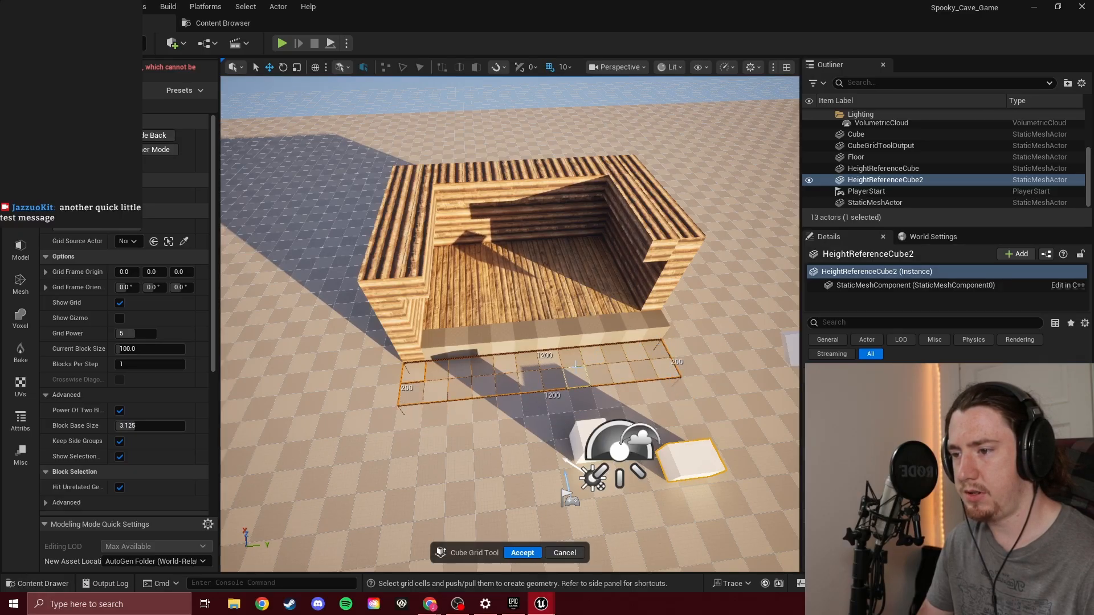
pyautogui.press('e')
pyautogui.press('d')
pyautogui.moveTo(581, 363); pyautogui.dragTo(550, 285, button='right')
pyautogui.press('w')
pyautogui.press('a')
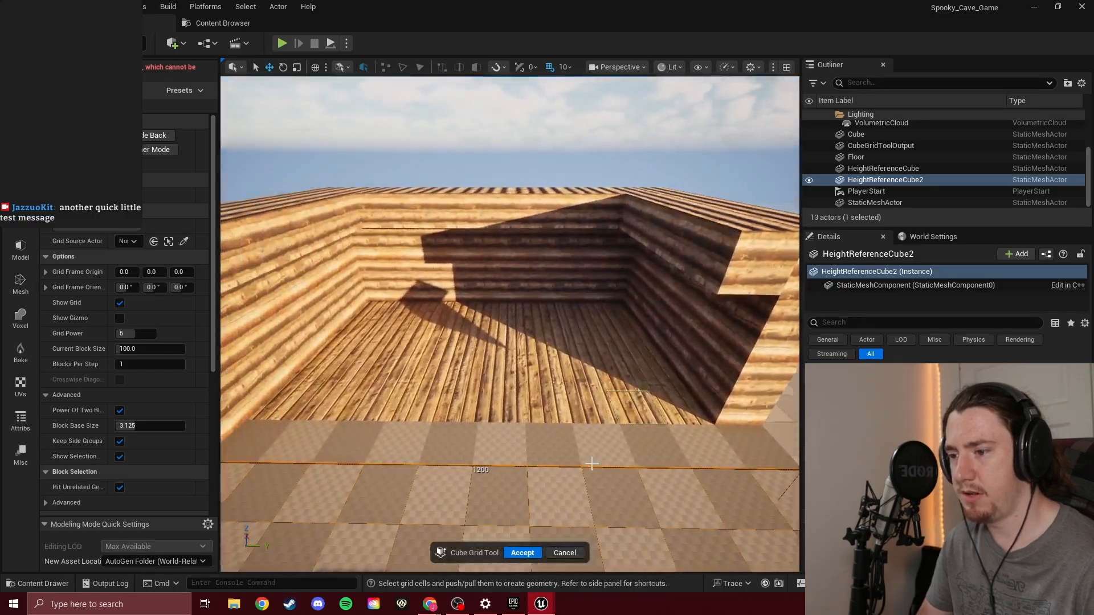
pyautogui.click(533, 554)
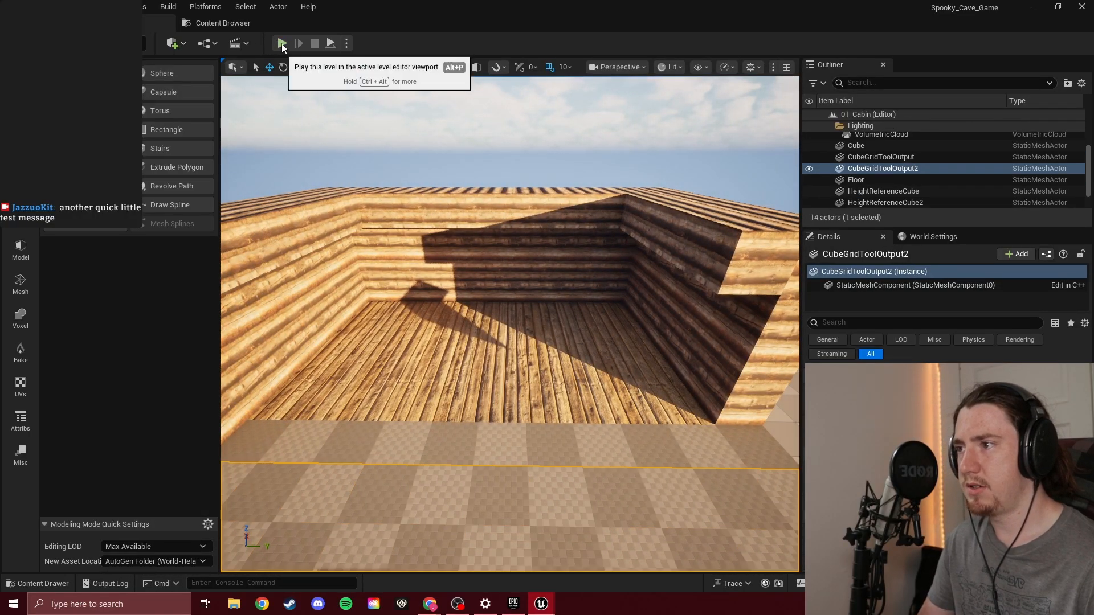
# Play the level to check the cabin and its new porch from the player's viewpoint, and stop the session
pyautogui.click(282, 45)
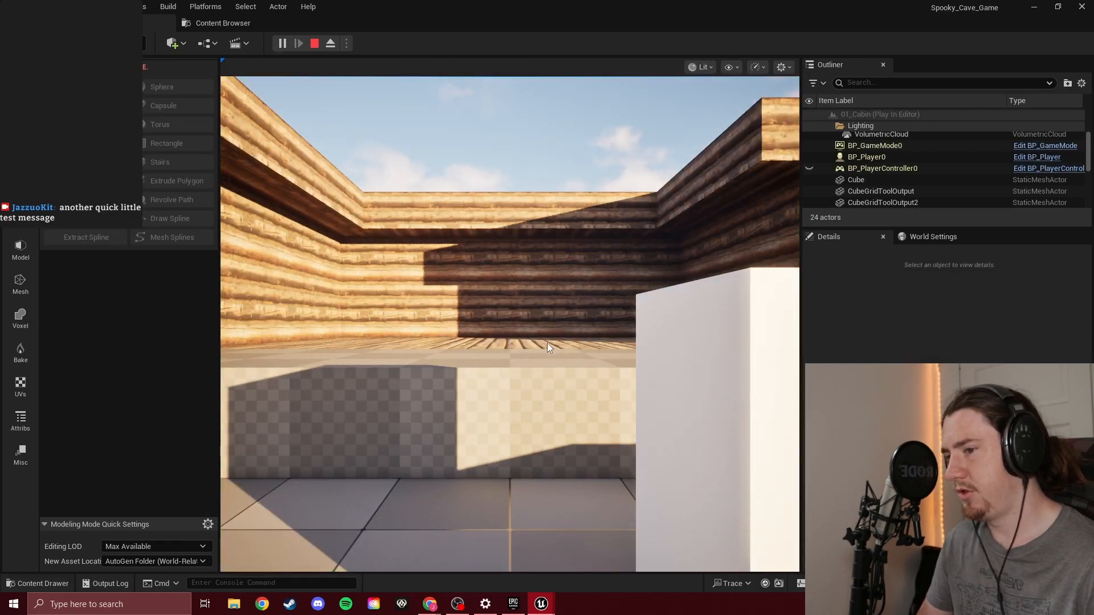
pyautogui.click(547, 343)
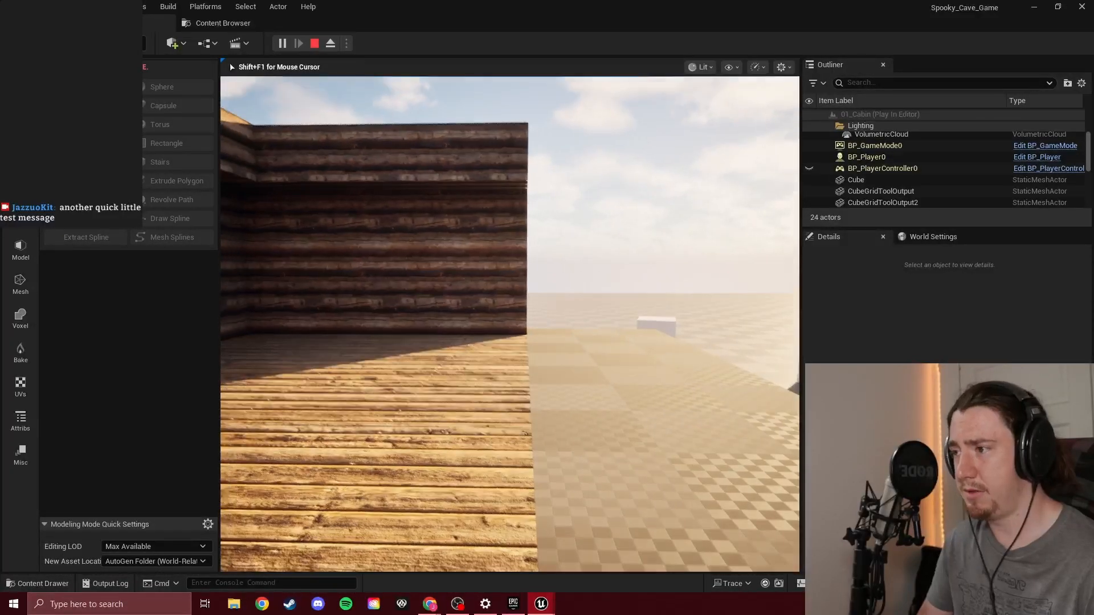
pyautogui.press('Escape')
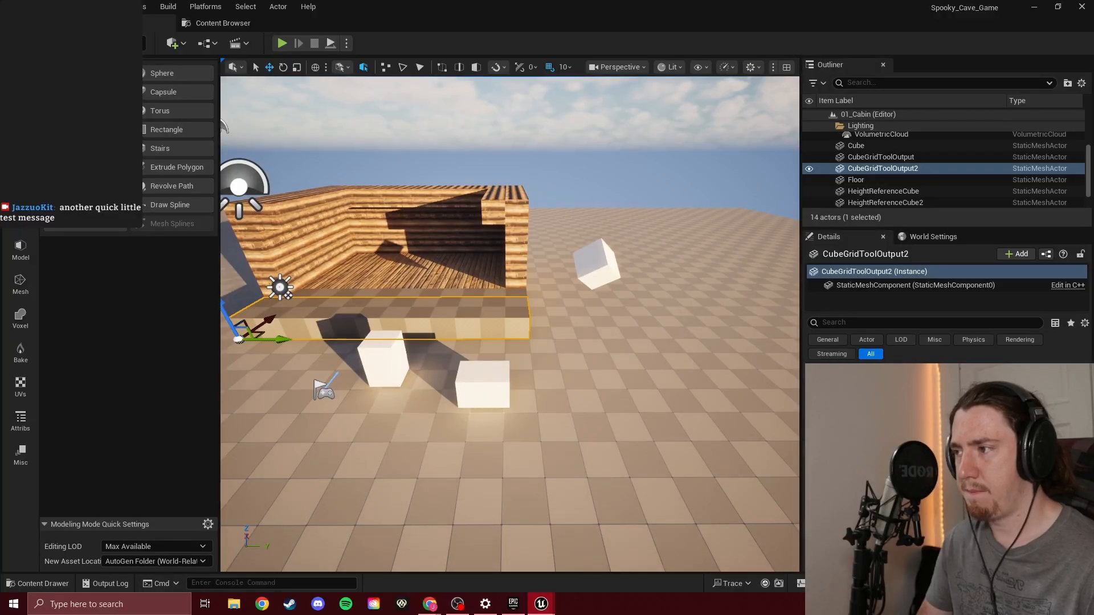
# Try to extend the 700 by 500 outer face of the cabin's side wall outward with Cube Grid, and undo it
pyautogui.click(85, 167)
pyautogui.press('w')
pyautogui.moveTo(501, 348); pyautogui.dragTo(610, 251, button='right')
pyautogui.press('s')
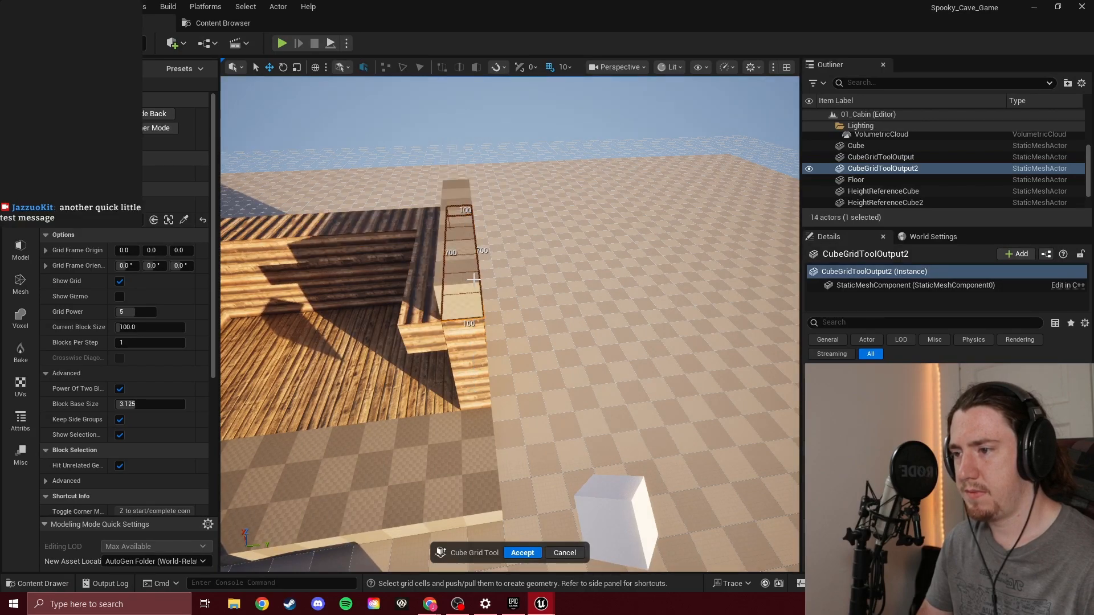
pyautogui.press('d')
pyautogui.moveTo(485, 354); pyautogui.dragTo(311, 339, button='right')
pyautogui.moveTo(360, 350); pyautogui.dragTo(541, 182)
pyautogui.press('e')
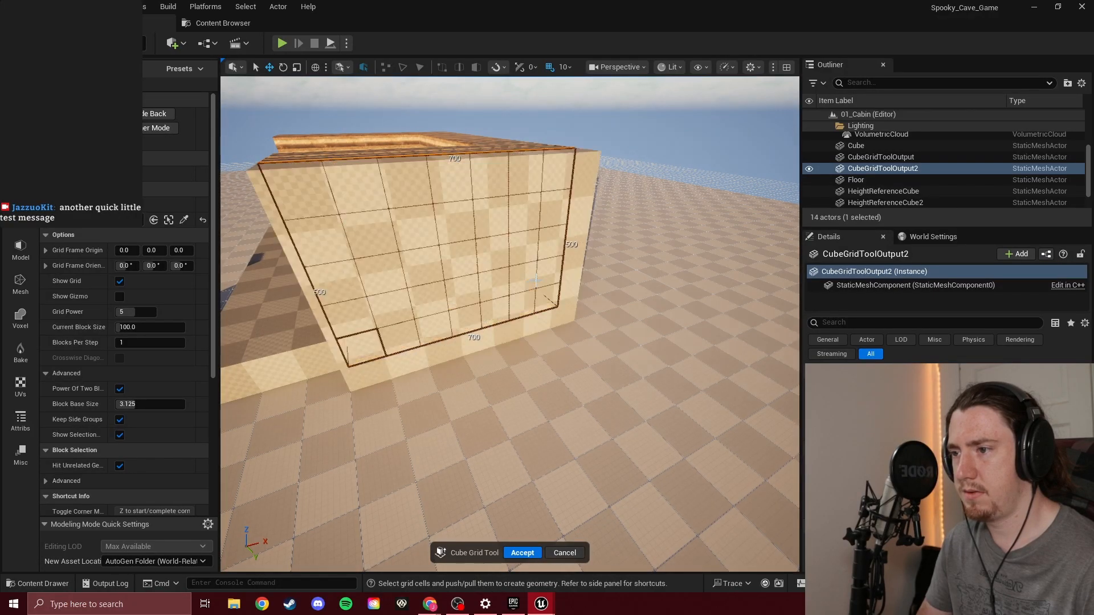
pyautogui.press('q')
pyautogui.hotkey('ctrl', 'z')
# Try to push down the 700 by 100 strips along the top of the cabin's side wall
pyautogui.press('a')
pyautogui.moveTo(443, 215); pyautogui.dragTo(615, 222, button='right')
pyautogui.press('w')
pyautogui.moveTo(432, 236)
pyautogui.mouseDown(button='right')
pyautogui.moveTo(461, 137)
pyautogui.moveTo(432, 236)
pyautogui.mouseUp(button='right')
pyautogui.press('s')
pyautogui.press('w')
pyautogui.press('w')
pyautogui.moveTo(615, 321); pyautogui.dragTo(678, 317, button='right')
pyautogui.press('s')
pyautogui.moveTo(615, 286); pyautogui.dragTo(402, 292)
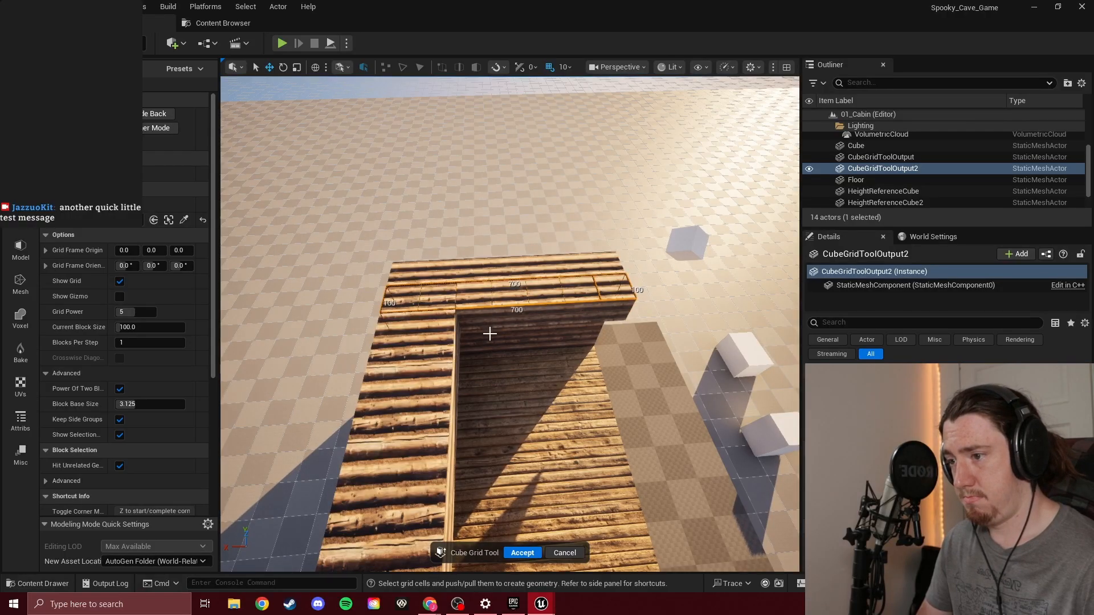
pyautogui.moveTo(406, 269); pyautogui.dragTo(604, 264)
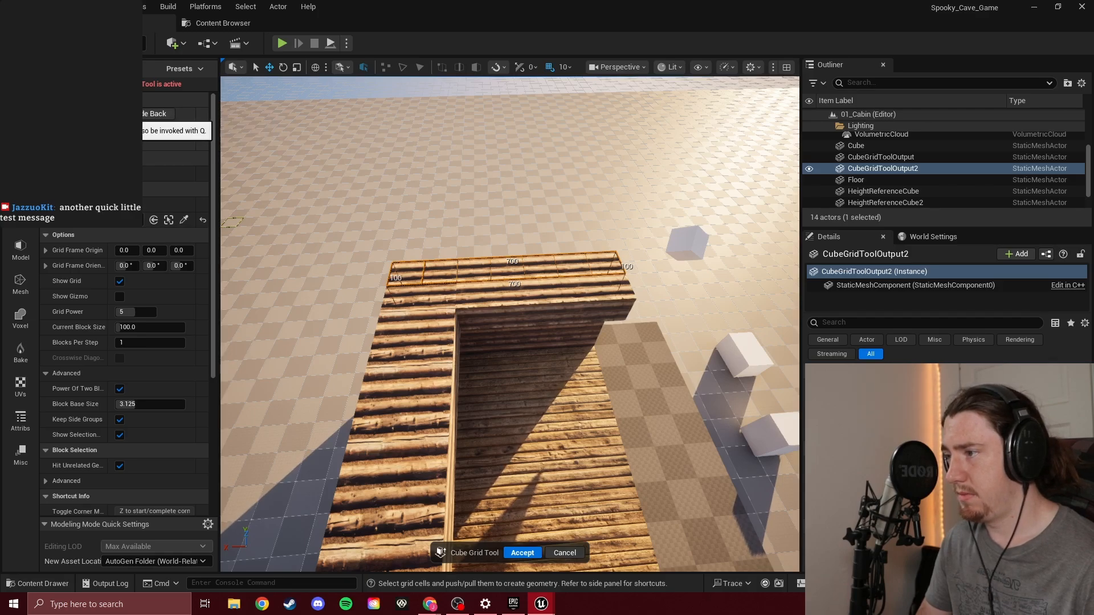
pyautogui.click(111, 113)
# Try raising the 700 by 100 outer strip on top of the side wall, revert it, and select a floor strip of the same size
pyautogui.moveTo(604, 264); pyautogui.dragTo(393, 242, button='right')
pyautogui.click(497, 262)
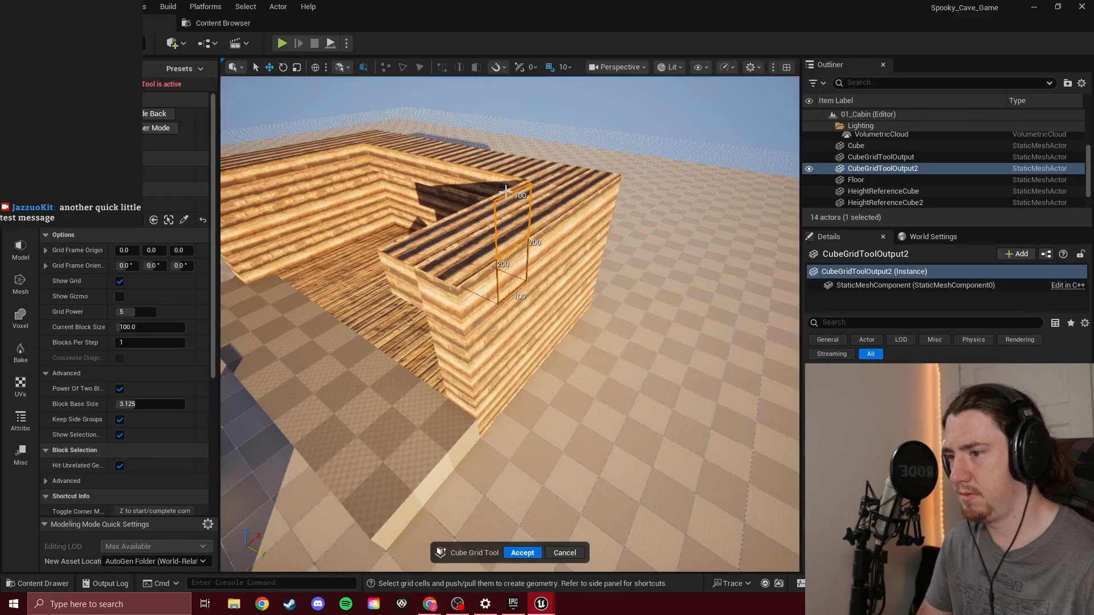
pyautogui.moveTo(505, 191); pyautogui.dragTo(470, 266)
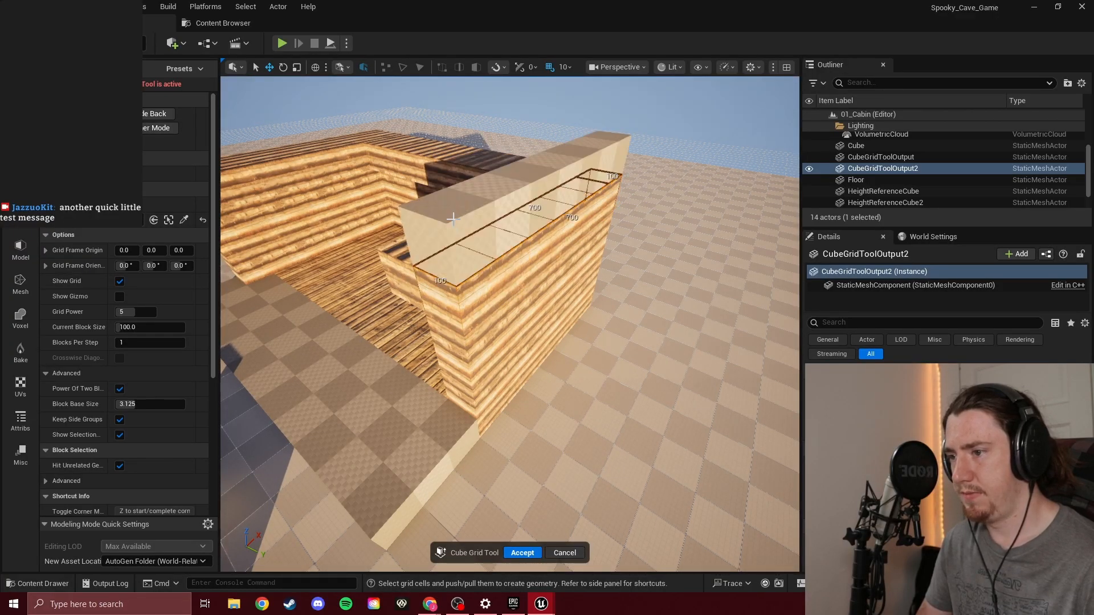
pyautogui.keyDown('ctrl'); pyautogui.moveTo(479, 397); pyautogui.dragTo(480, 401); pyautogui.keyUp('ctrl')
pyautogui.moveTo(460, 353); pyautogui.dragTo(522, 349, button='right')
pyautogui.moveTo(516, 353); pyautogui.dragTo(344, 318)
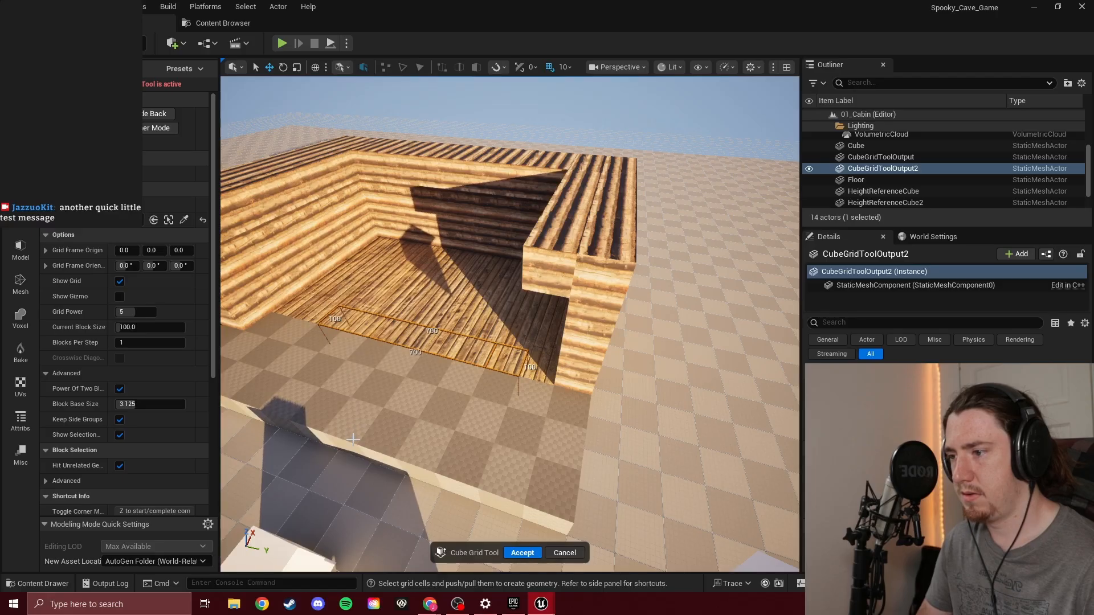
# Select the full 700 by 500 outer face of the cabin's side wall and extend it outward toward the porch's end
pyautogui.keyDown('ctrl'); pyautogui.moveTo(353, 439); pyautogui.dragTo(352, 441); pyautogui.keyUp('ctrl')
pyautogui.moveTo(406, 373); pyautogui.dragTo(308, 393, button='right')
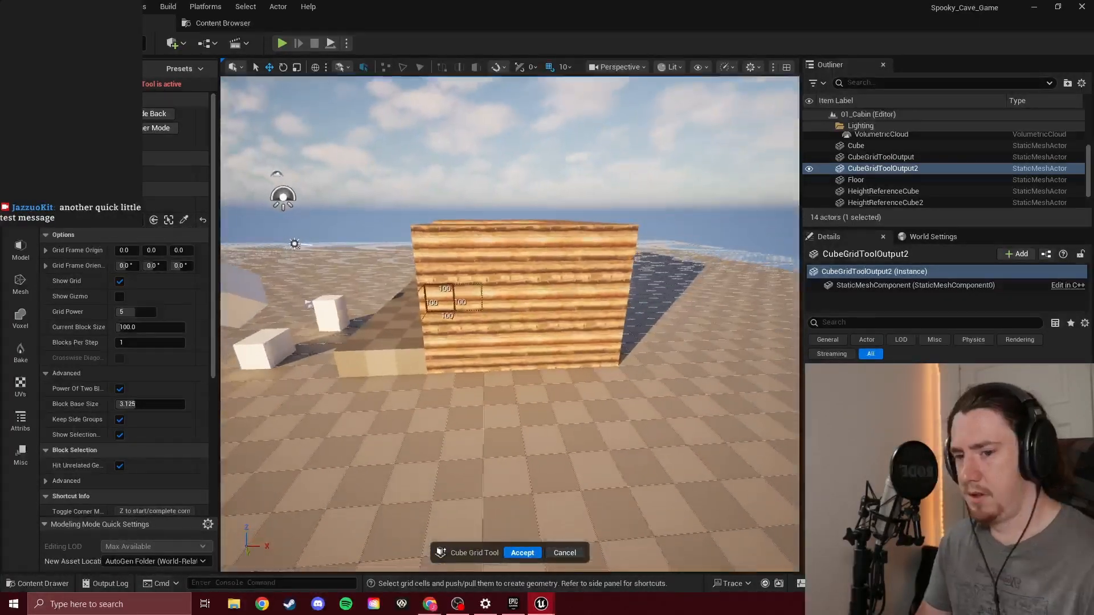
pyautogui.moveTo(443, 254); pyautogui.dragTo(626, 248)
pyautogui.moveTo(626, 247)
pyautogui.mouseDown(button='right')
pyautogui.moveTo(643, 223)
pyautogui.moveTo(473, 205)
pyautogui.moveTo(485, 274)
pyautogui.moveTo(507, 188)
pyautogui.mouseUp(button='right')
pyautogui.keyDown('ctrl'); pyautogui.moveTo(429, 187); pyautogui.dragTo(338, 207); pyautogui.keyUp('ctrl')
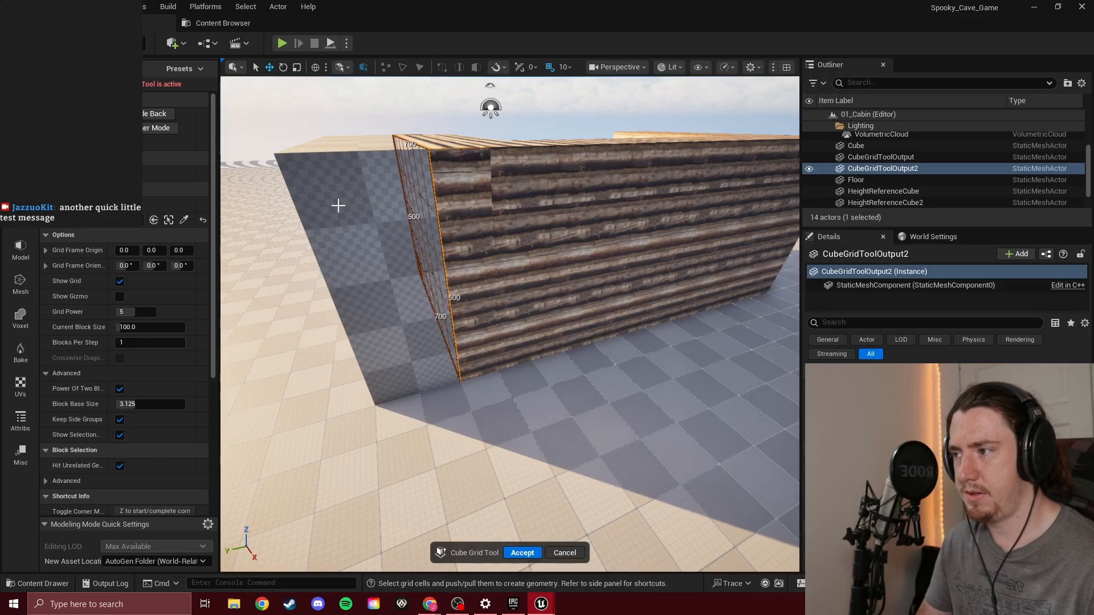
pyautogui.keyDown('ctrl'); pyautogui.moveTo(366, 202); pyautogui.dragTo(340, 212); pyautogui.keyUp('ctrl')
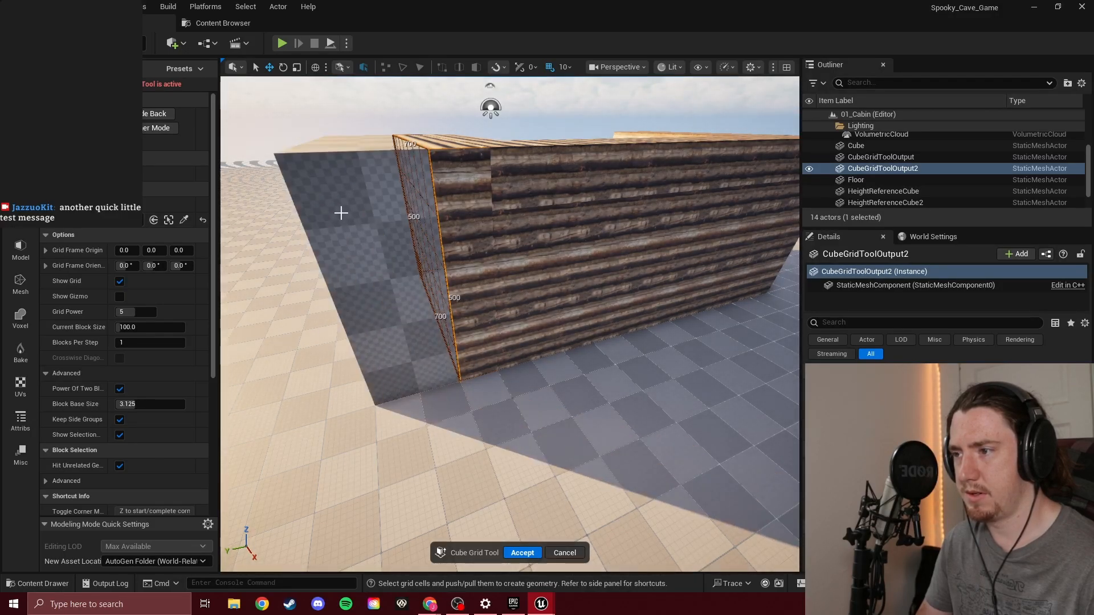
# Try to push the two old 100 by 700 log strips of the side wall down from above
pyautogui.moveTo(481, 227); pyautogui.dragTo(495, 281, button='right')
pyautogui.press('w')
pyautogui.press('s')
pyautogui.moveTo(480, 252); pyautogui.dragTo(494, 394)
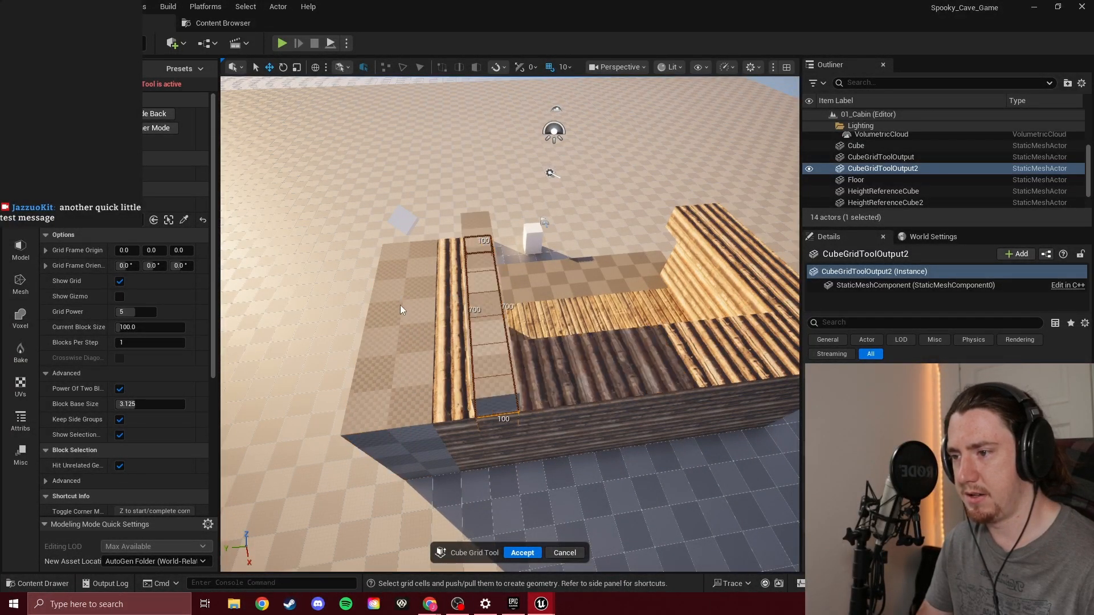
pyautogui.press('q')
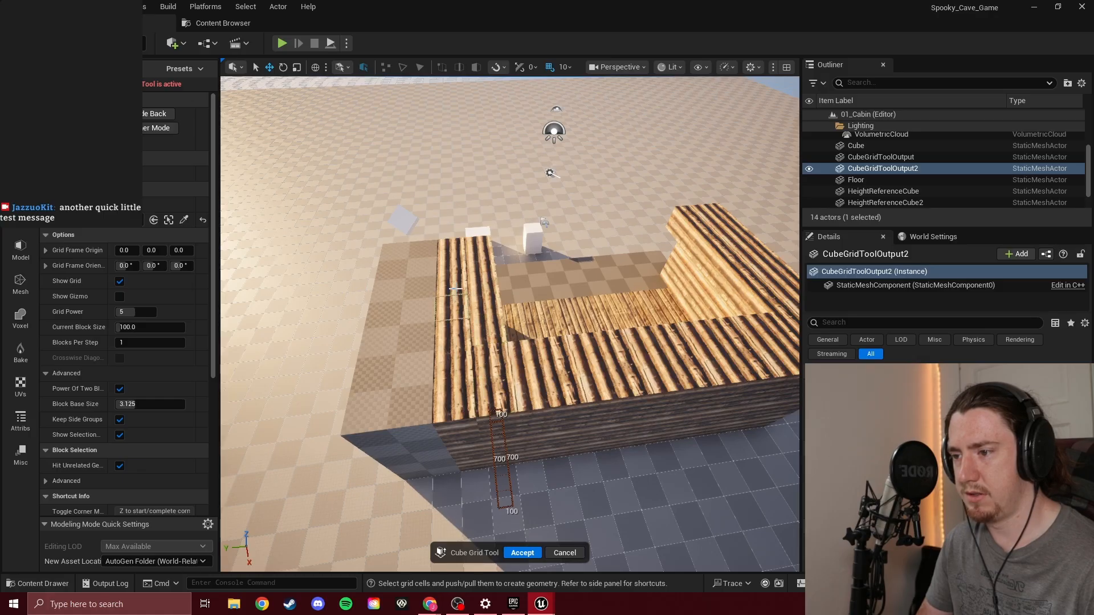
pyautogui.moveTo(452, 253); pyautogui.dragTo(486, 554)
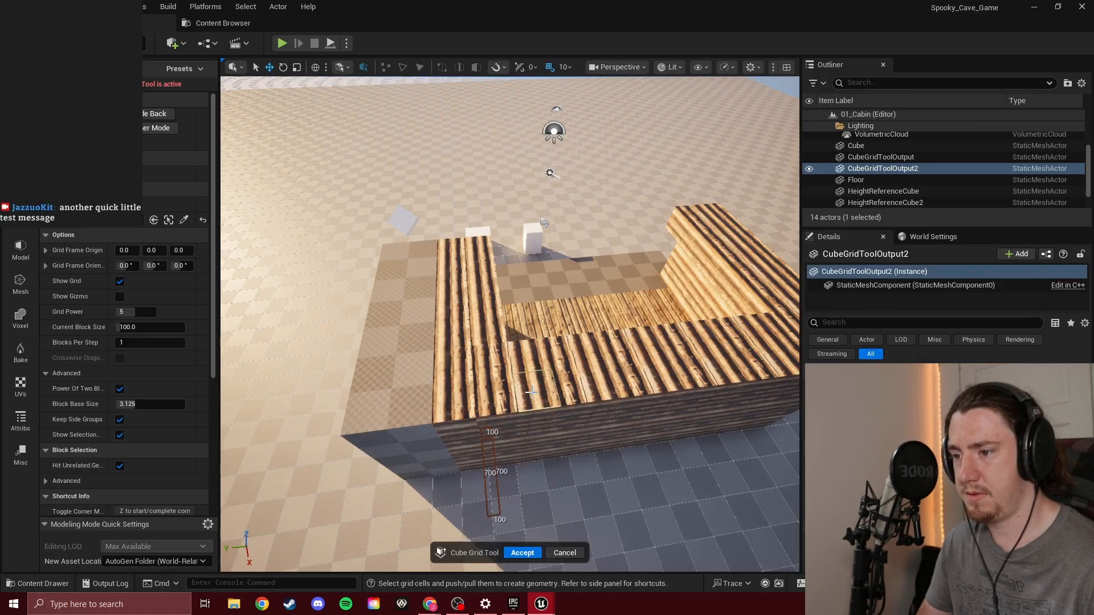
# Examine the widened side wall from the front and read through the Cube Grid tool's shortcut, output and material options
pyautogui.press('w')
pyautogui.moveTo(530, 337); pyautogui.dragTo(575, 234, button='right')
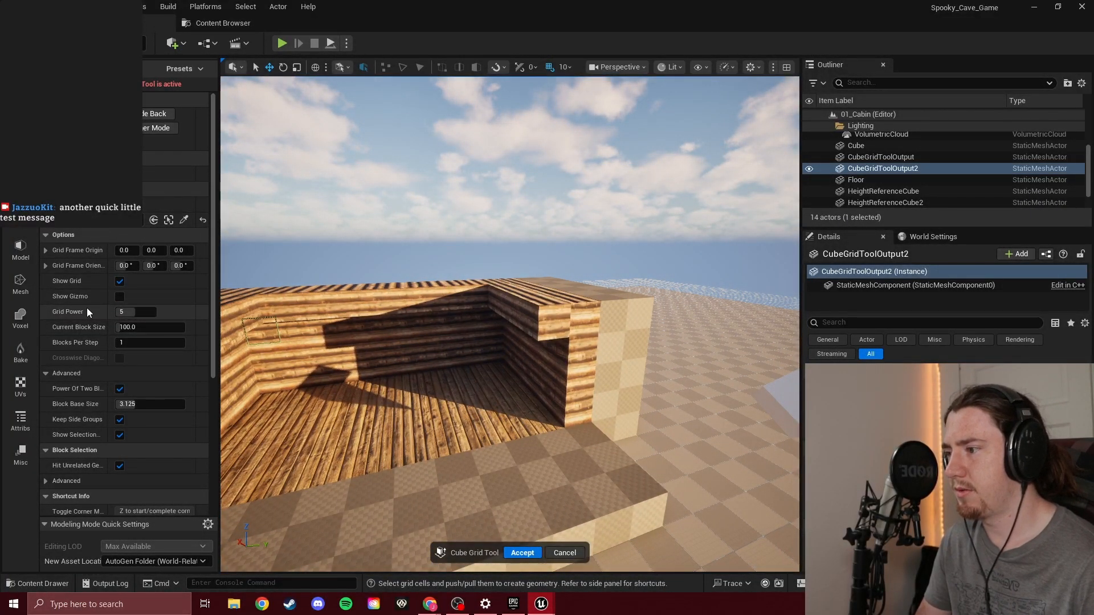
pyautogui.scroll(-2, 71, 348)
pyautogui.scroll(-7, 73, 349)
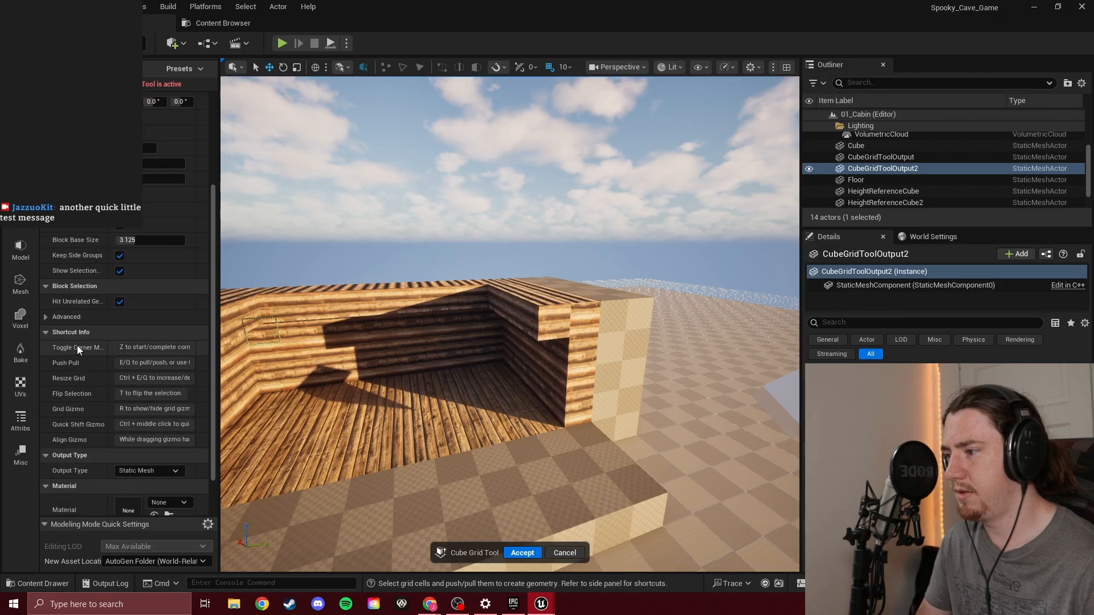
pyautogui.scroll(-3, 79, 350)
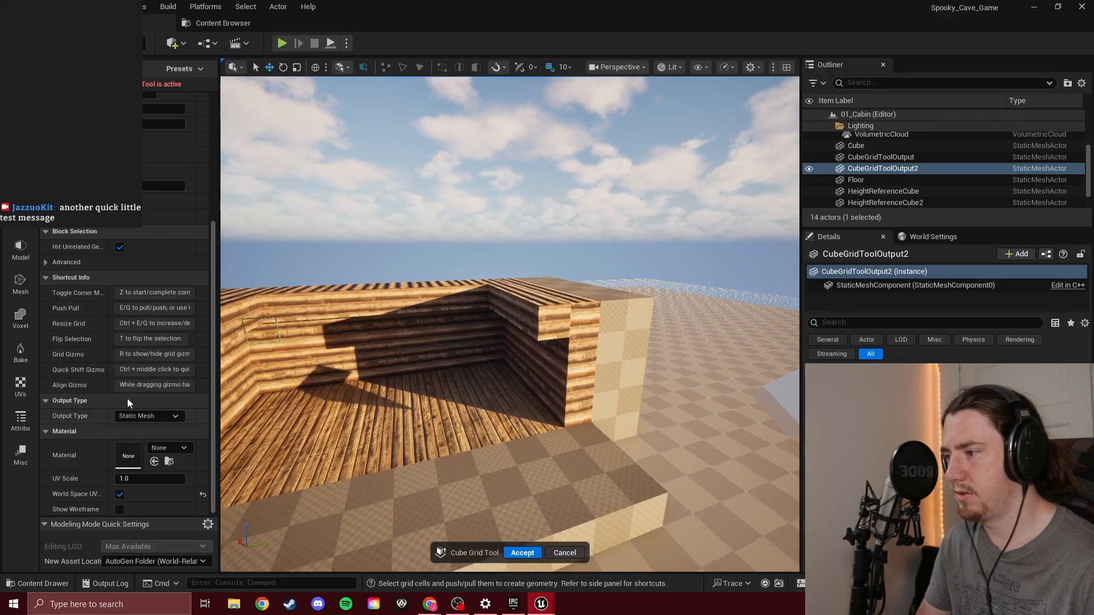
pyautogui.scroll(-1, 94, 373)
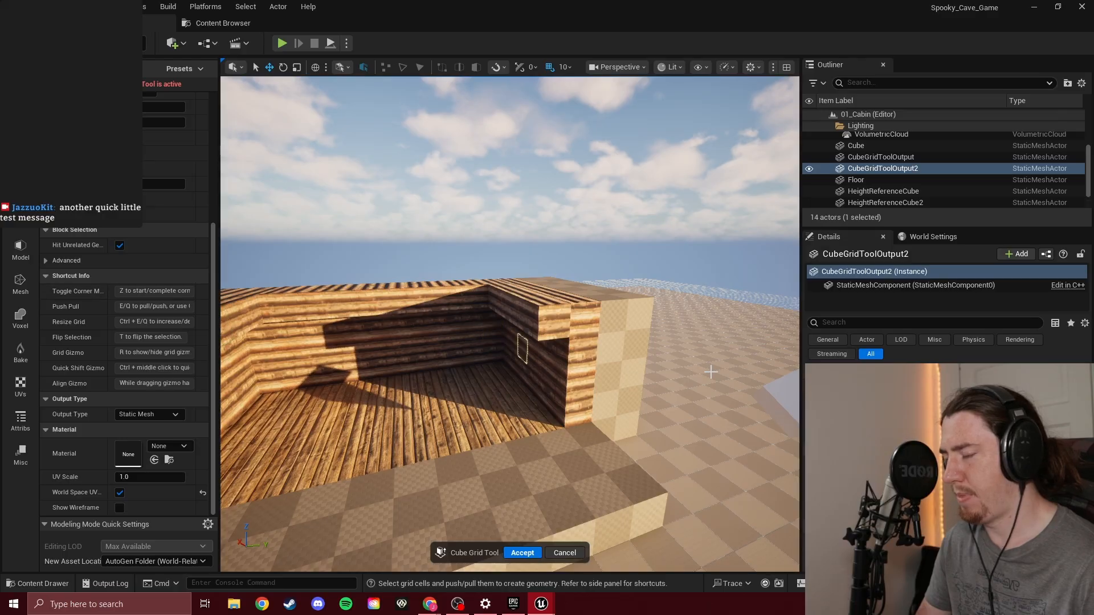
# Try reshaping the log wall at the cabin's back by selecting the 800 by 100 strip along its top
pyautogui.press('w')
pyautogui.moveTo(710, 372); pyautogui.dragTo(556, 261, button='right')
pyautogui.press('s')
pyautogui.press('d')
pyautogui.press('w')
pyautogui.press('s')
pyautogui.press('w')
pyautogui.press('s')
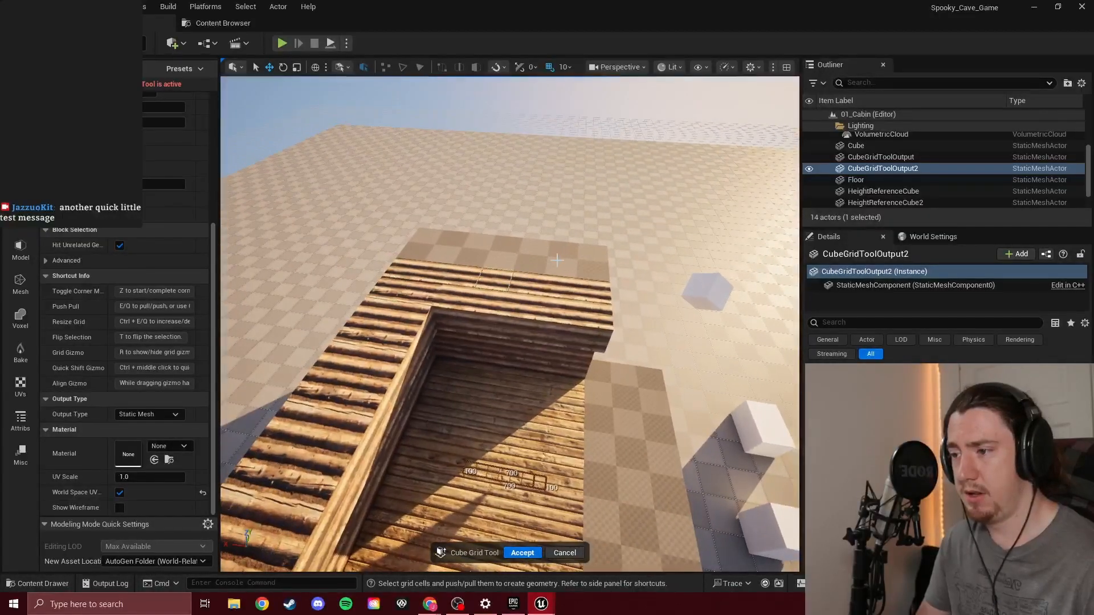
pyautogui.moveTo(594, 315); pyautogui.dragTo(352, 411)
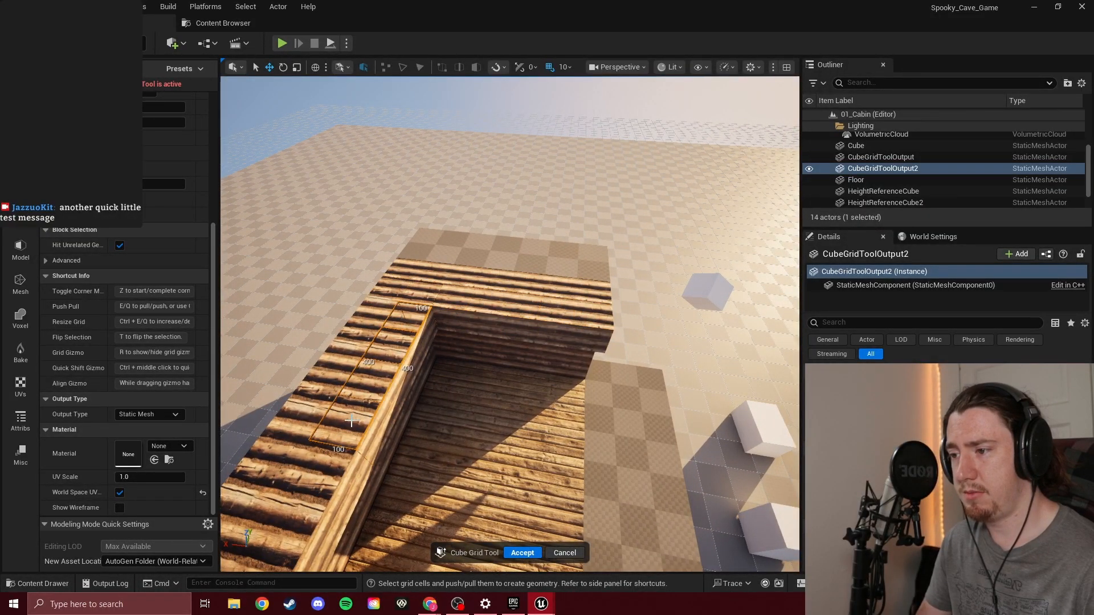
pyautogui.press('d')
pyautogui.moveTo(462, 370); pyautogui.dragTo(350, 373, button='right')
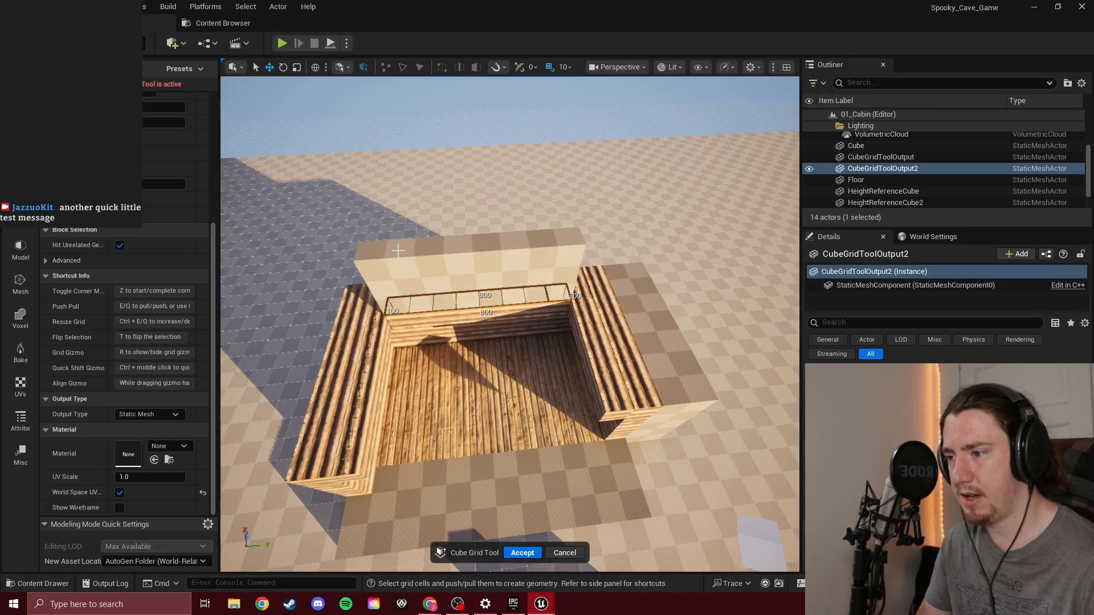
# Try to pull the 500 by 100 upper inner face of the cabin's side wall
pyautogui.press('w')
pyautogui.moveTo(552, 345); pyautogui.dragTo(578, 285, button='right')
pyautogui.moveTo(523, 309); pyautogui.dragTo(716, 337)
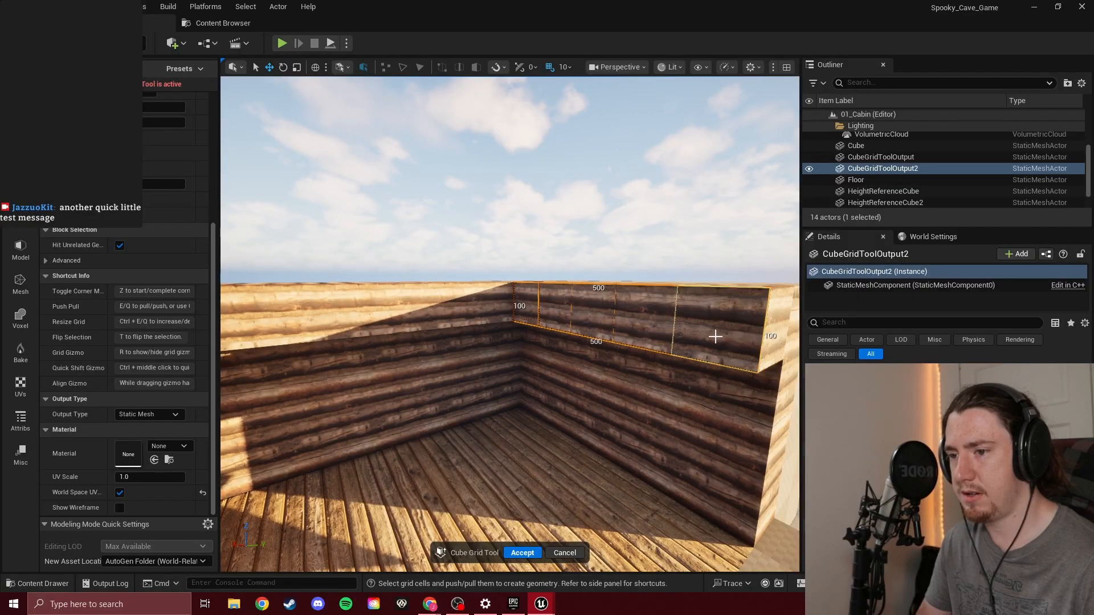
pyautogui.press('e')
pyautogui.moveTo(664, 359); pyautogui.dragTo(575, 365, button='right')
pyautogui.press('d')
pyautogui.moveTo(516, 345); pyautogui.dragTo(517, 344, button='right')
pyautogui.press('s')
pyautogui.press('a')
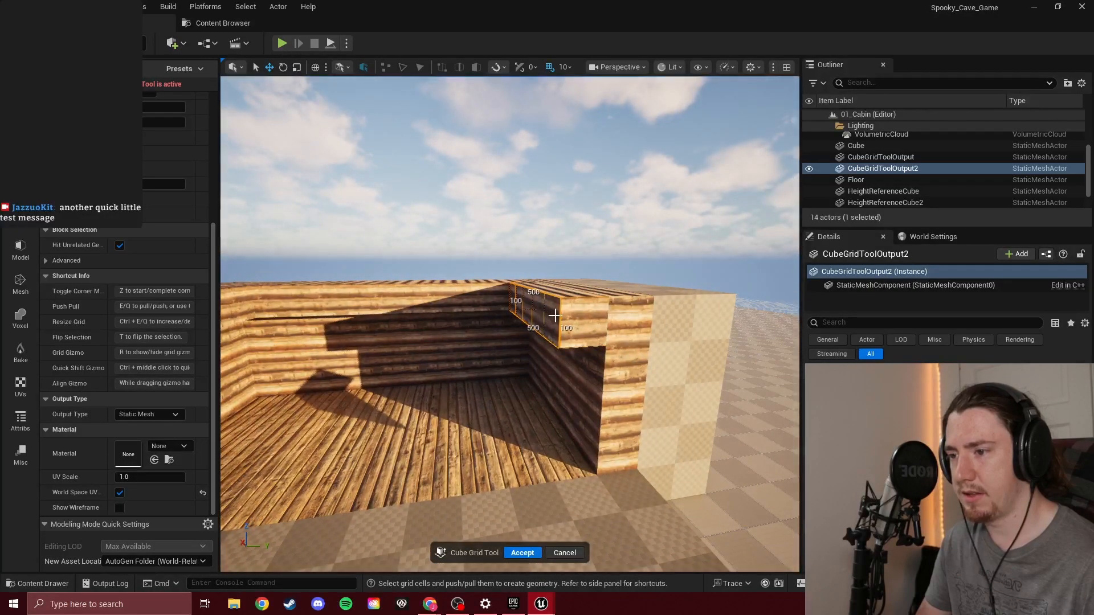
# Undo the recent Cube Grid edits, including the raised upper part of the side wall's outer extension
pyautogui.hotkey('ctrl', 'z')
pyautogui.hotkey('ctrl', 'z')
pyautogui.hotkey('ctrl', 'z')
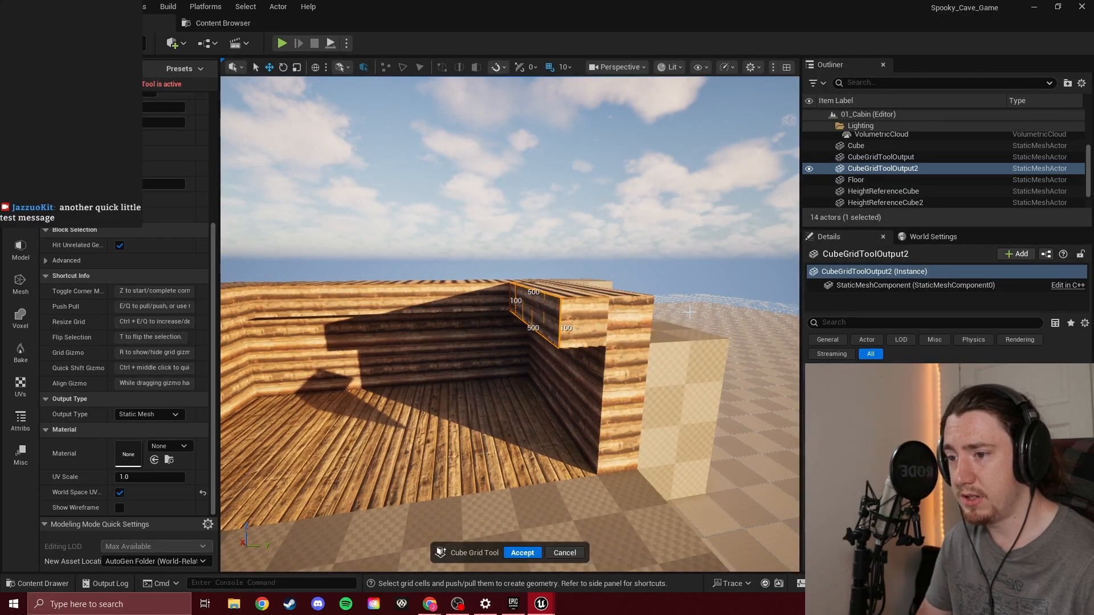
pyautogui.hotkey('ctrl', 'z')
# Try to push in a 600 by 100 strip along the porch floor's front edge
pyautogui.click(568, 314)
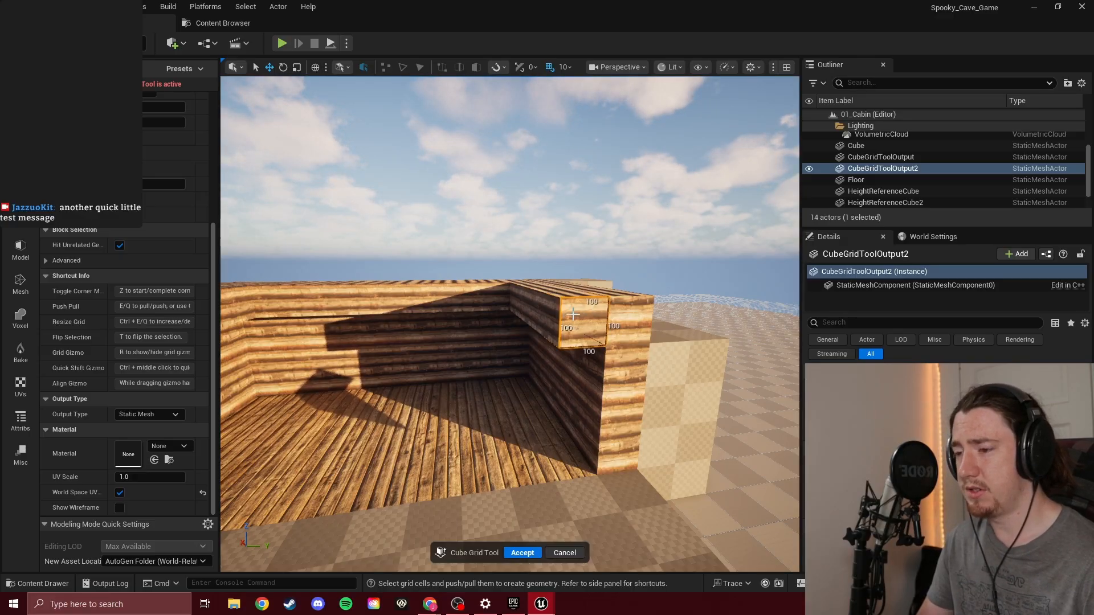
pyautogui.moveTo(451, 352); pyautogui.dragTo(456, 399, button='right')
pyautogui.press('s')
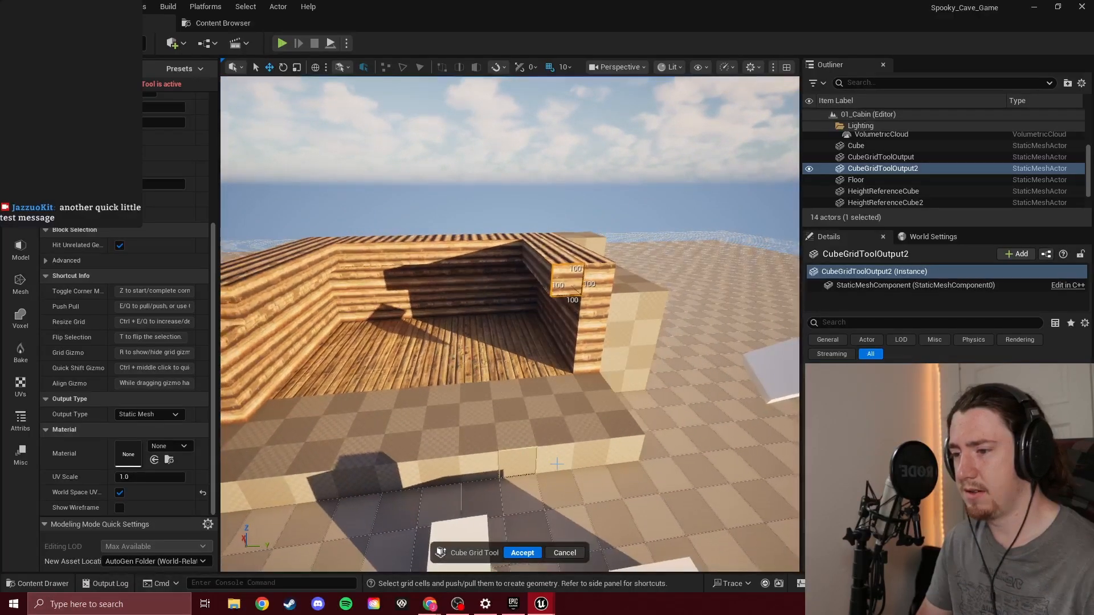
pyautogui.moveTo(593, 423); pyautogui.dragTo(409, 451)
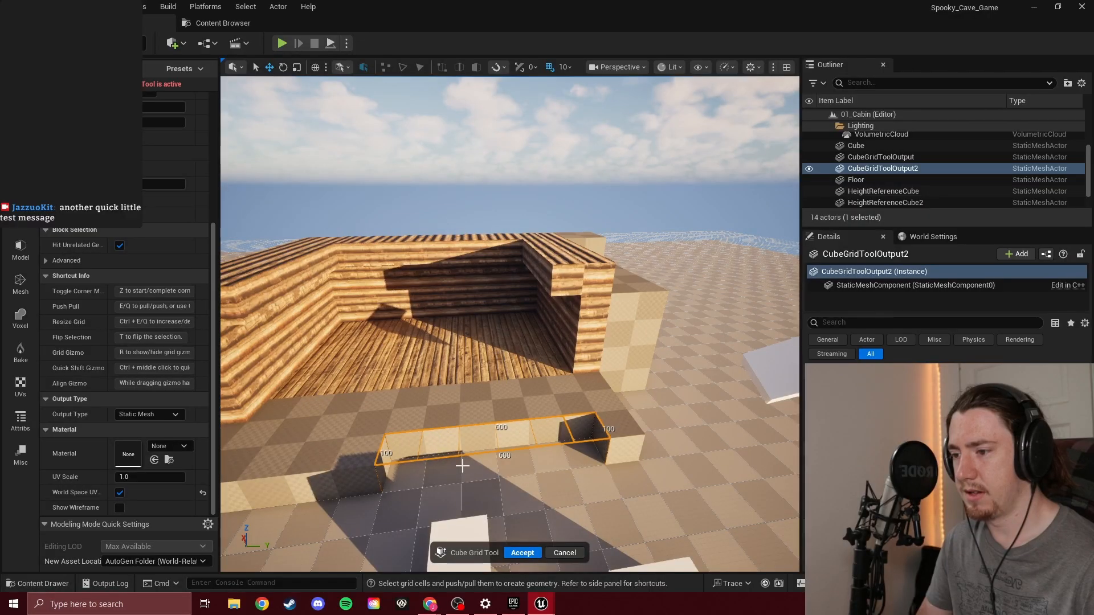
# Extend the cabin's side wall across the porch as a 100-wide, 400-high checkered block
pyautogui.click(507, 362)
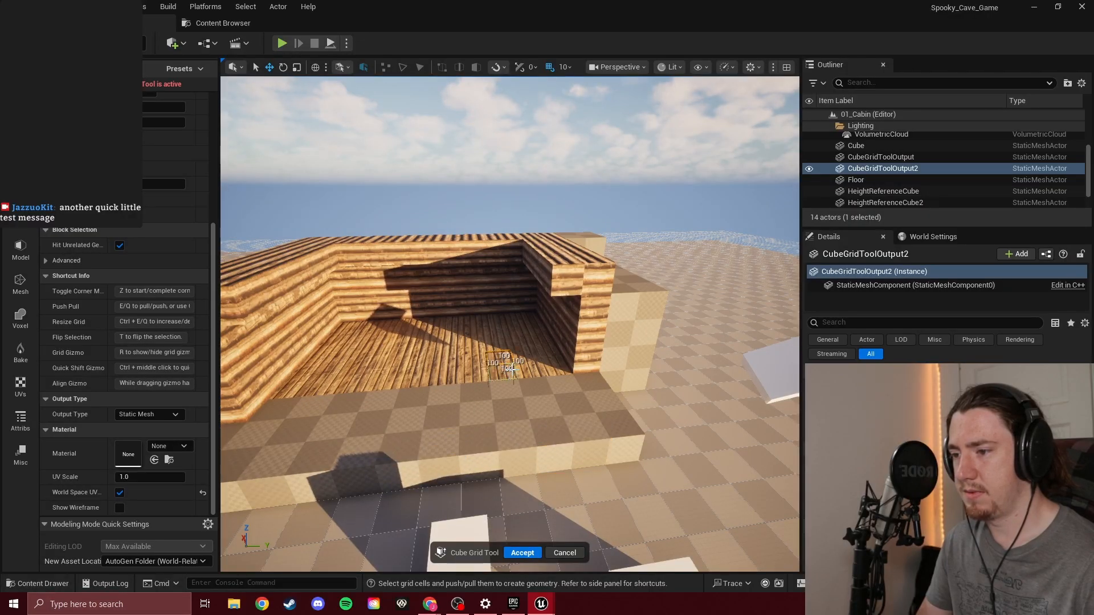
pyautogui.moveTo(580, 348); pyautogui.dragTo(610, 338)
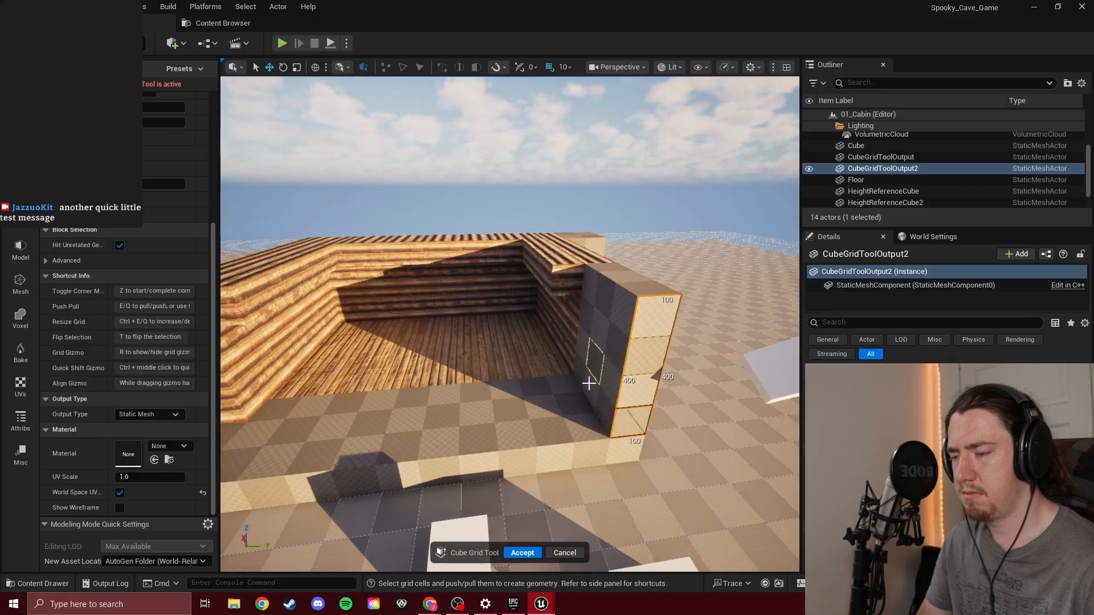
# Select the 1100 by 100 strip along the porch's front edge and raise it into a low wall
pyautogui.click(592, 424)
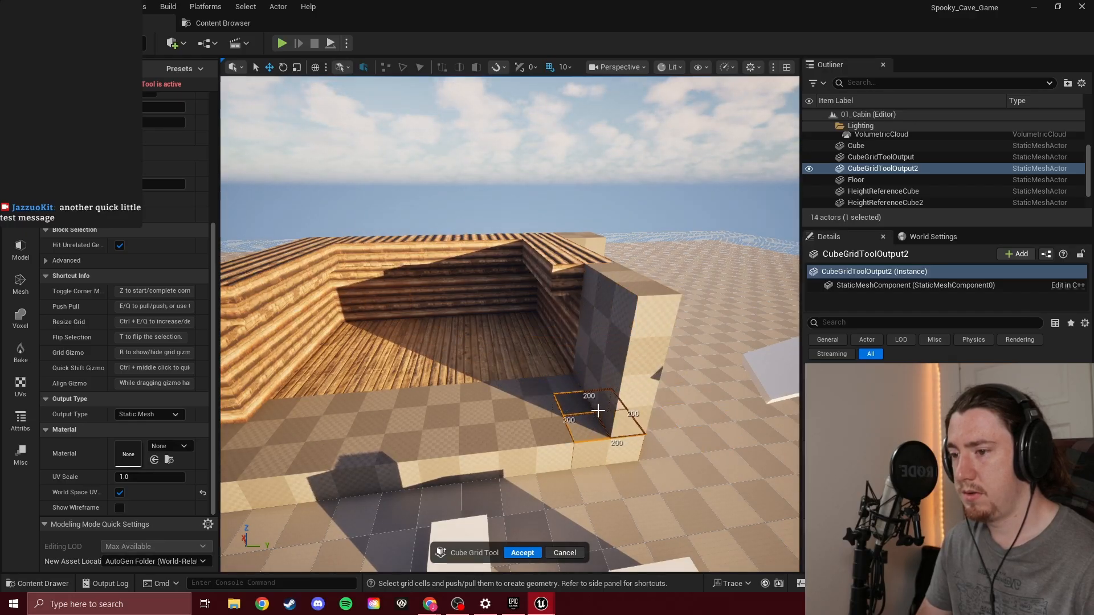
pyautogui.moveTo(502, 443); pyautogui.dragTo(271, 462)
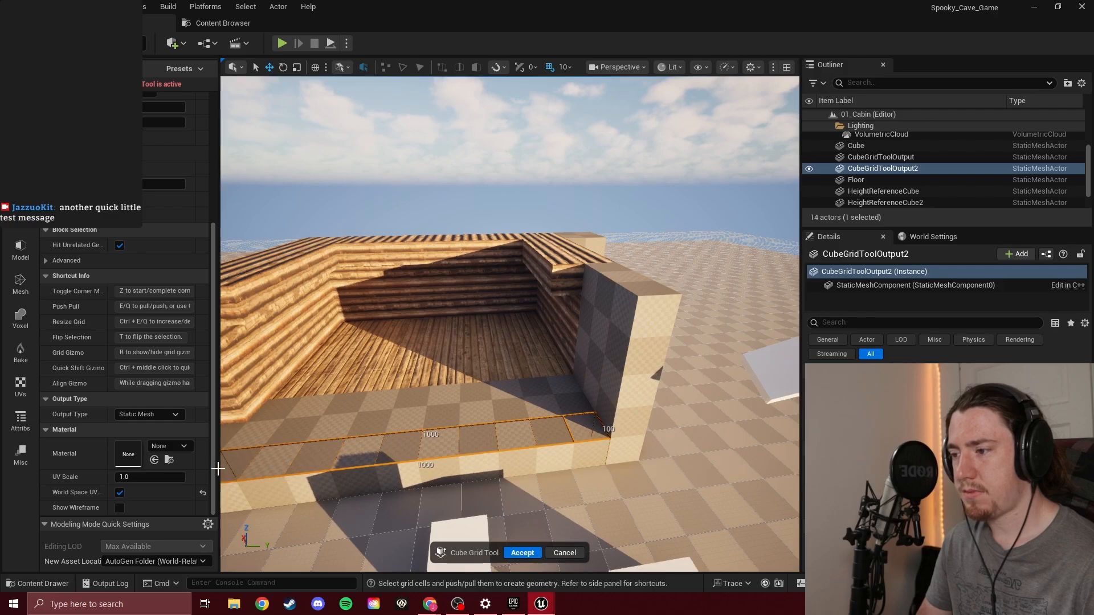
pyautogui.moveTo(407, 403); pyautogui.dragTo(342, 424, button='right')
pyautogui.moveTo(381, 346); pyautogui.dragTo(718, 434)
pyautogui.press('e')
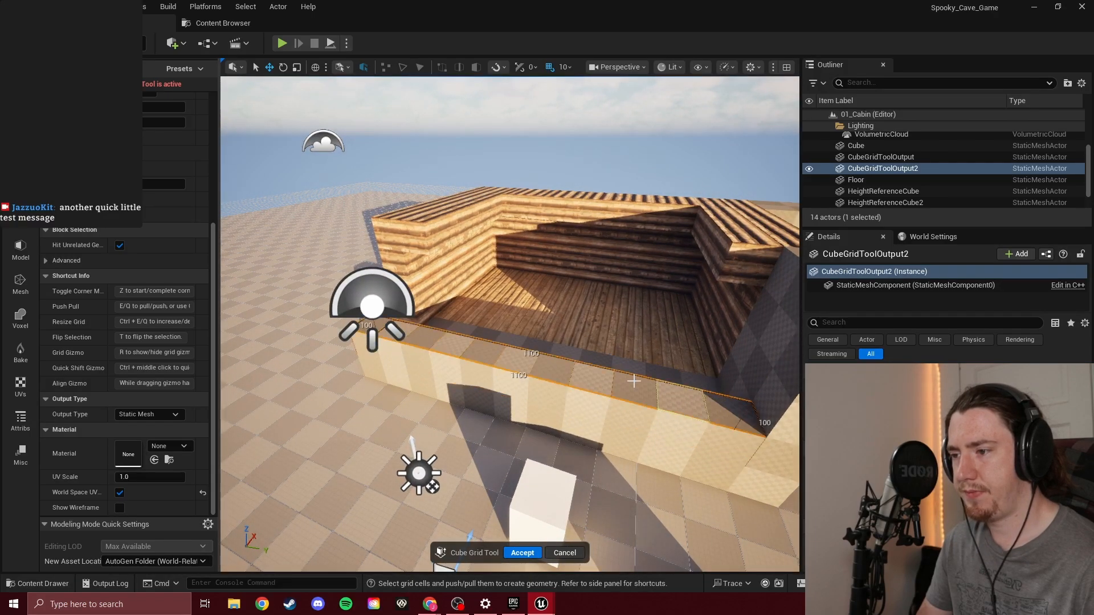
# Check the low porch wall from inside and from the front, and accept the Cube Grid edits
pyautogui.press('w')
pyautogui.moveTo(632, 379); pyautogui.dragTo(798, 333, button='right')
pyautogui.press('s')
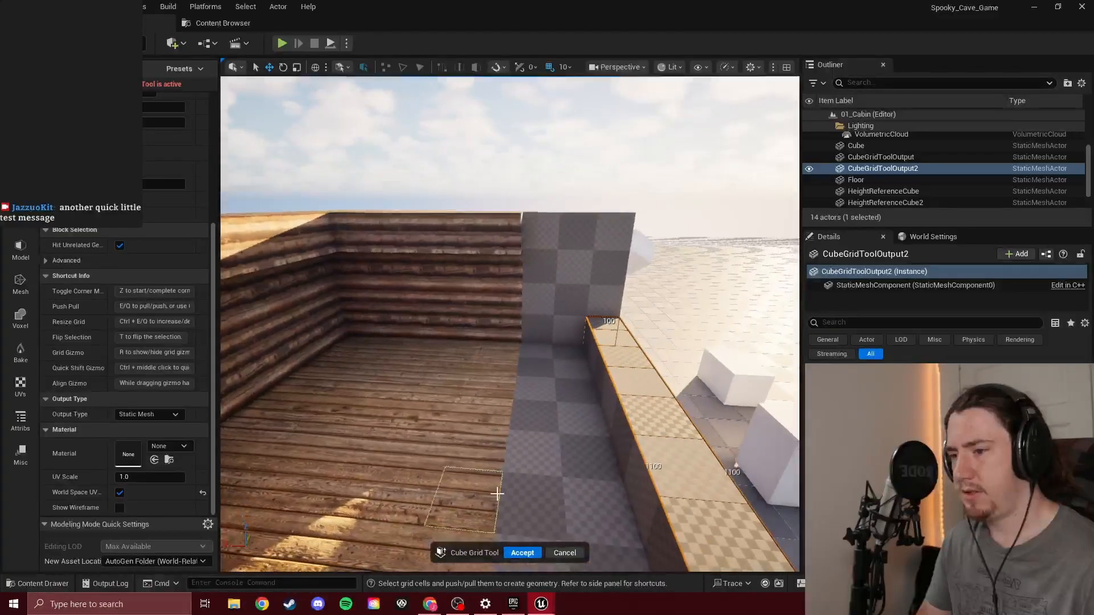
pyautogui.press('d')
pyautogui.moveTo(583, 419); pyautogui.dragTo(399, 399, button='right')
pyautogui.press('s')
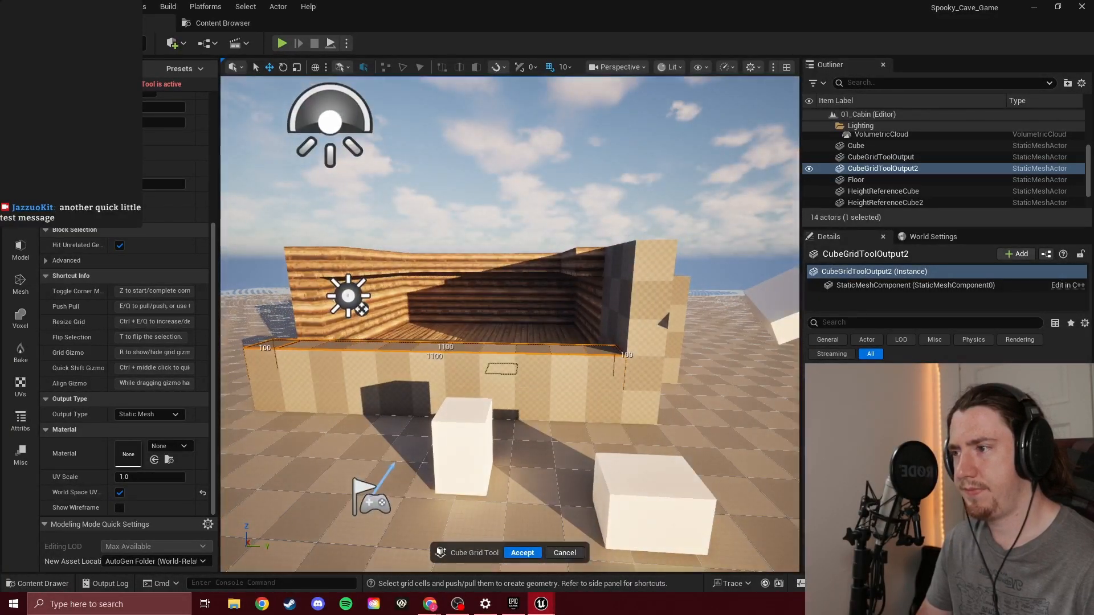
pyautogui.click(523, 553)
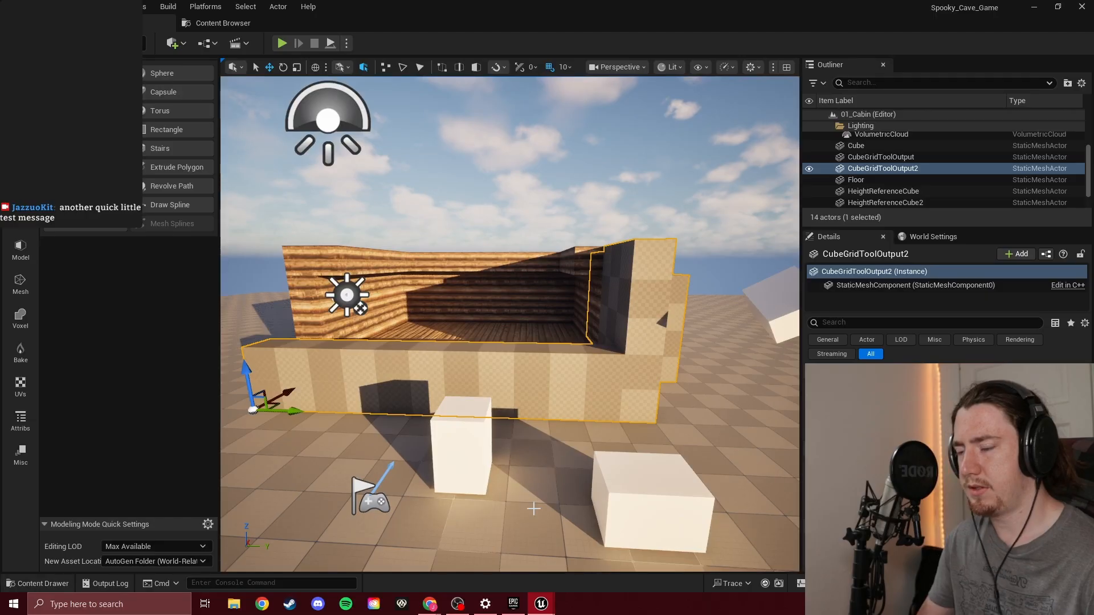
# Switch to Chrome and change the Google query about sunlight direction to "unreal engine cube"
pyautogui.moveTo(429, 603)
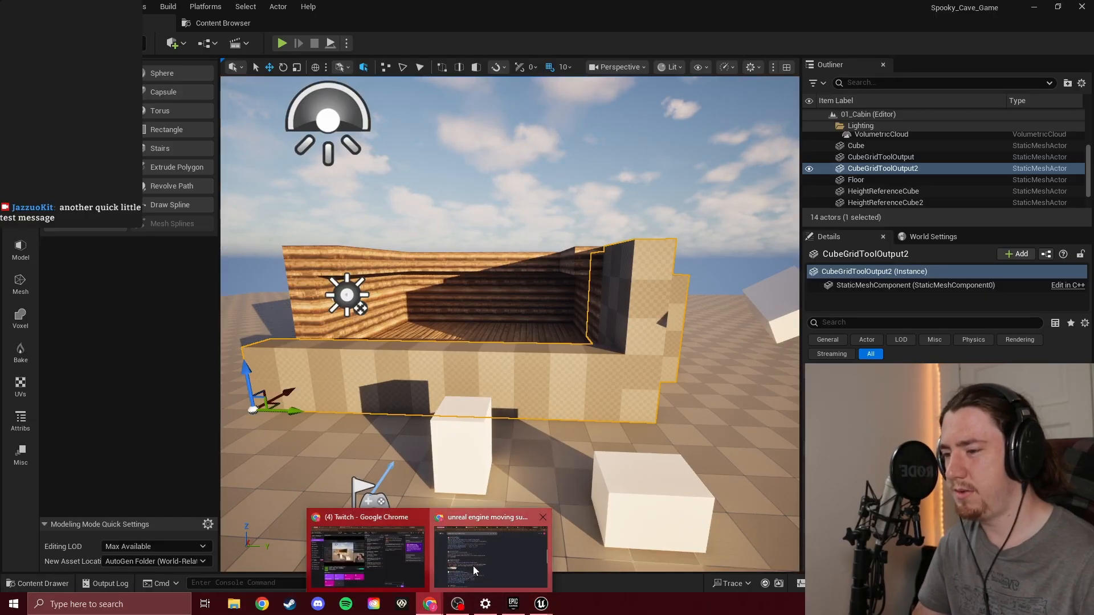
pyautogui.click(485, 541)
pyautogui.doubleClick(324, 67)
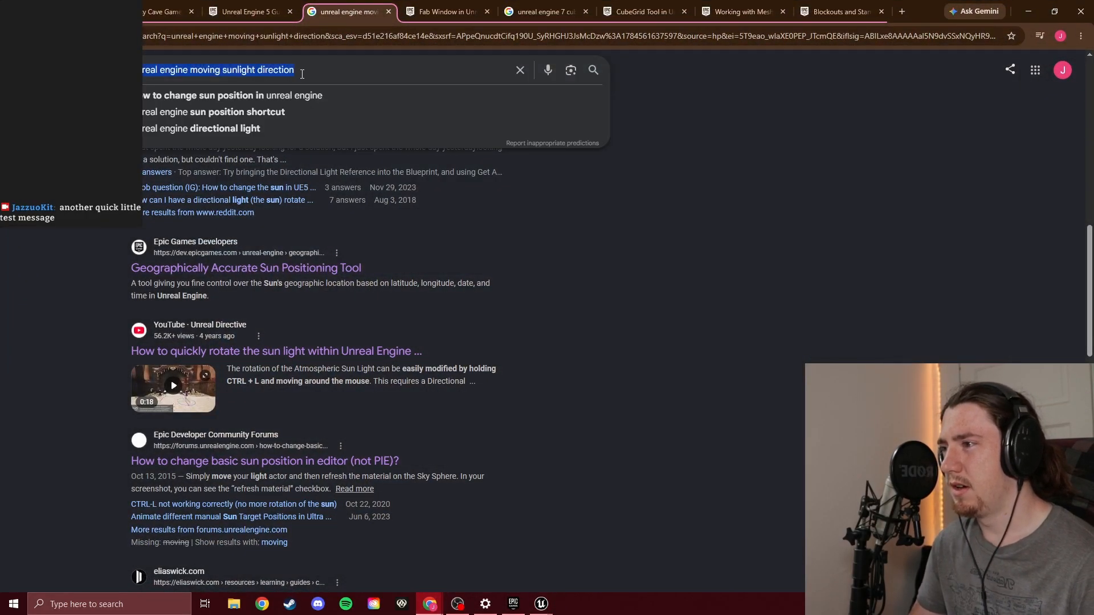
pyautogui.click(317, 71)
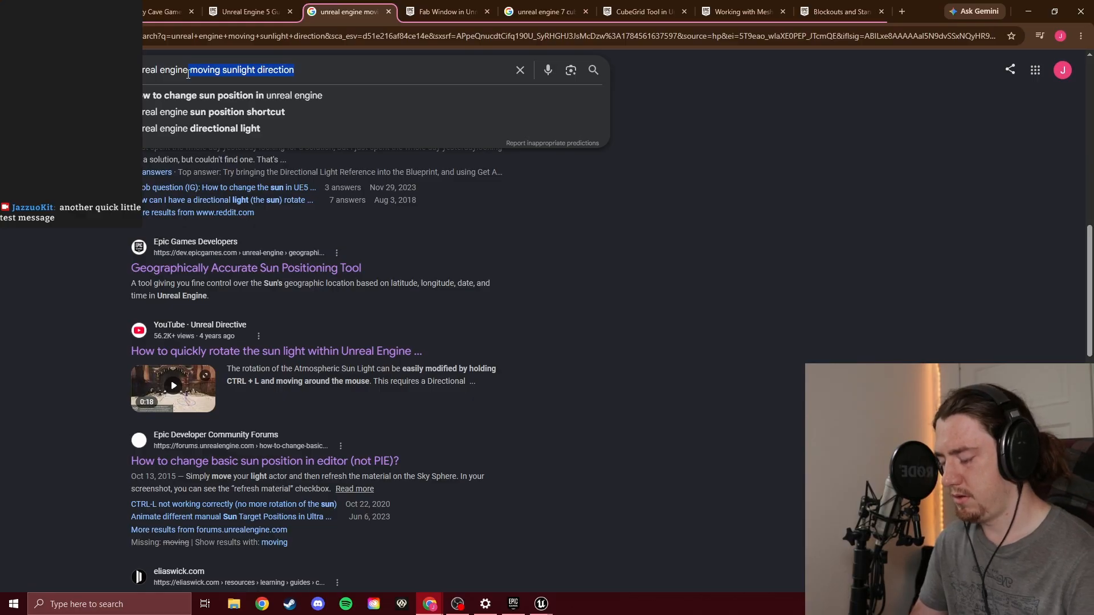
pyautogui.press('BackSpace')
pyautogui.write('cube')
pyautogui.press('BackSpace')
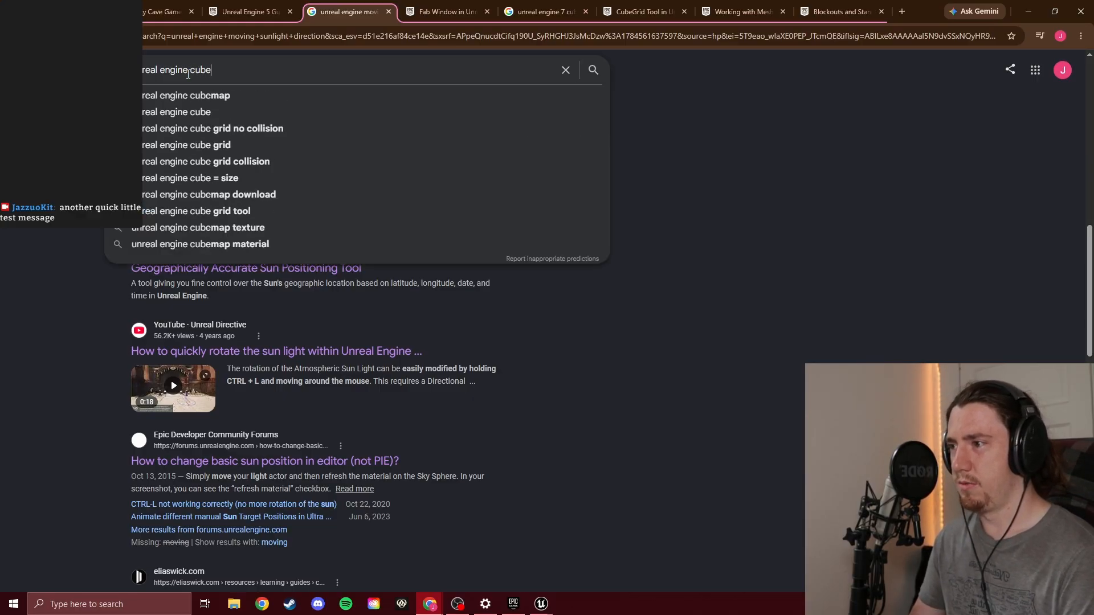
pyautogui.moveTo(541, 603)
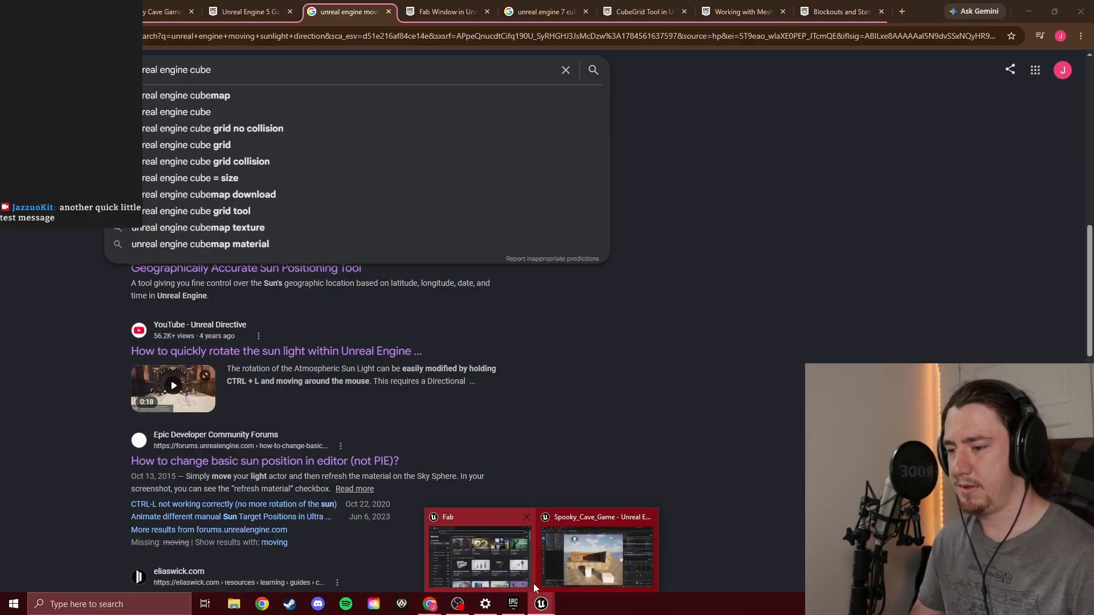
pyautogui.click(556, 566)
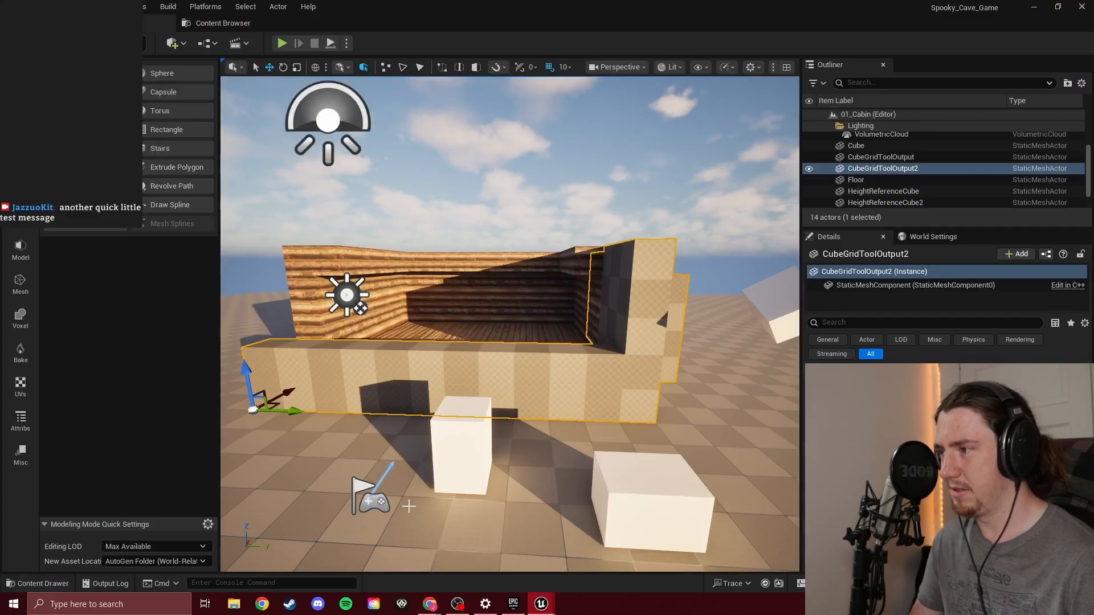
pyautogui.moveTo(429, 603)
pyautogui.click(488, 547)
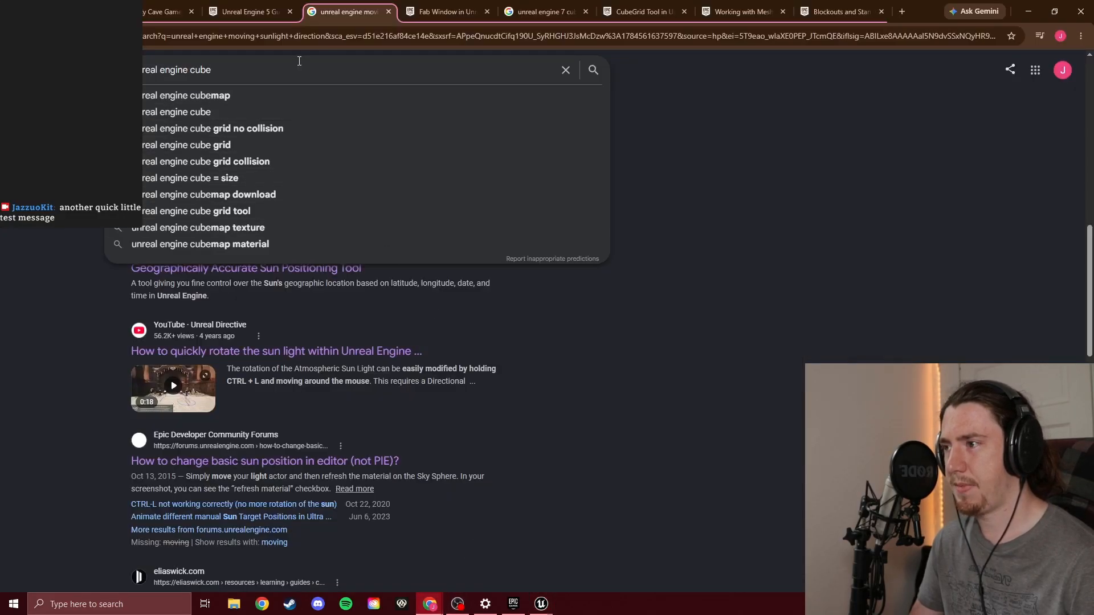
# Complete the query as "unreal engine cube grid tool delete blocks" and run the Google search
pyautogui.write('grid')
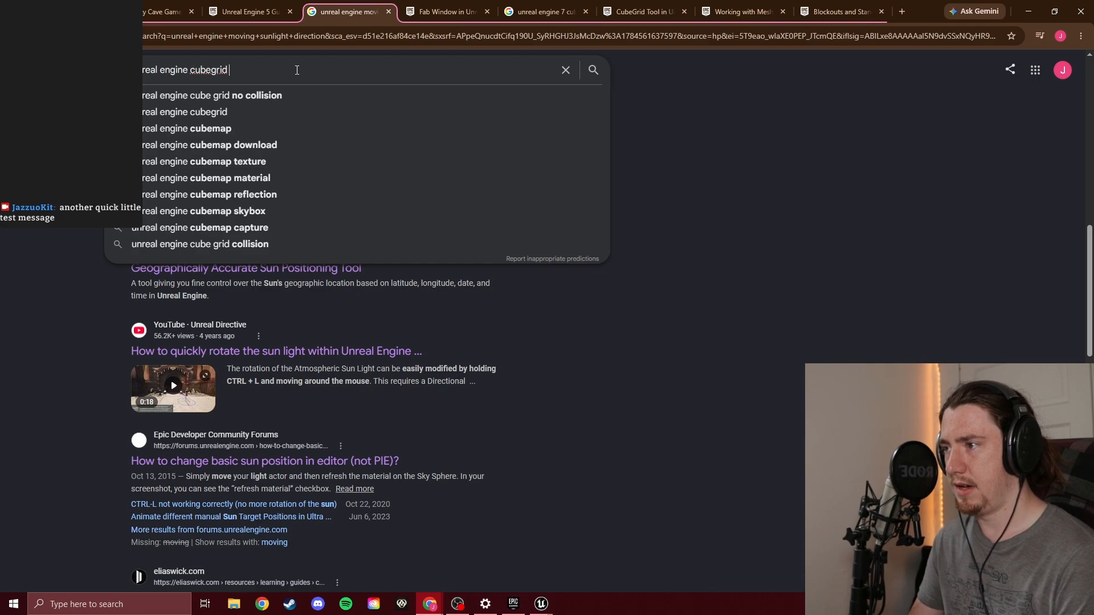
pyautogui.press('BackSpace')
pyautogui.press('BackSpace')
pyautogui.press('BackSpace')
pyautogui.press('BackSpace')
pyautogui.press('BackSpace')
pyautogui.write('gri')
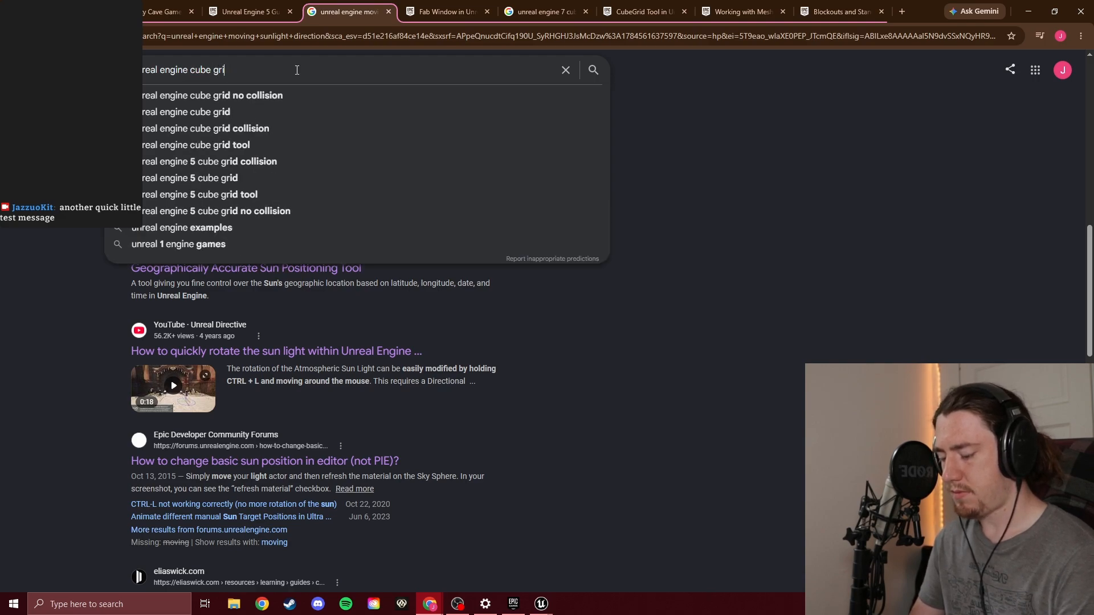
pyautogui.write('d ')
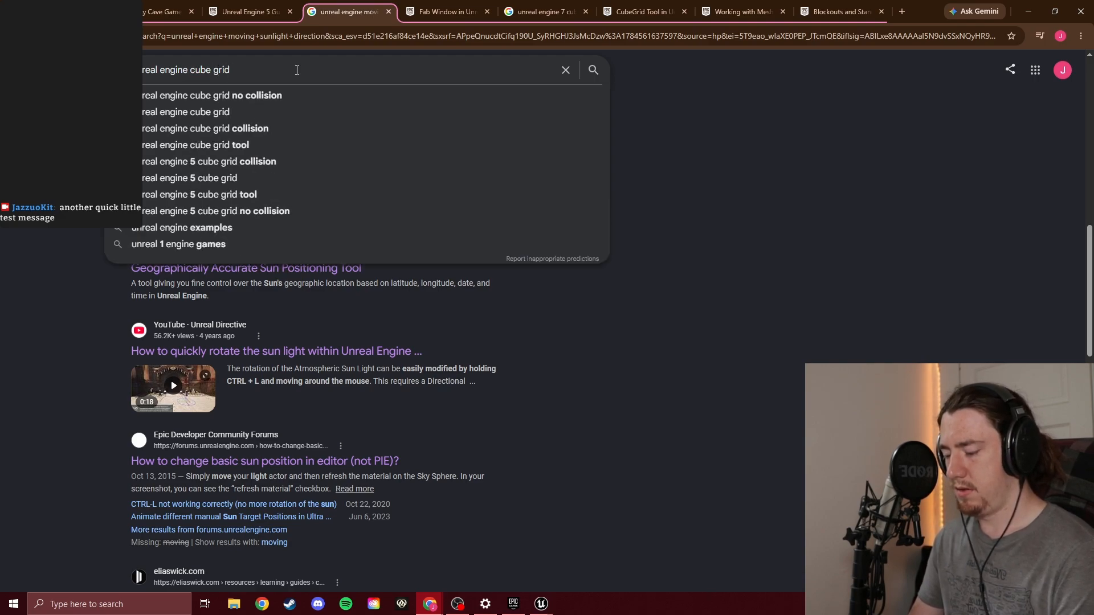
pyautogui.write('tool de')
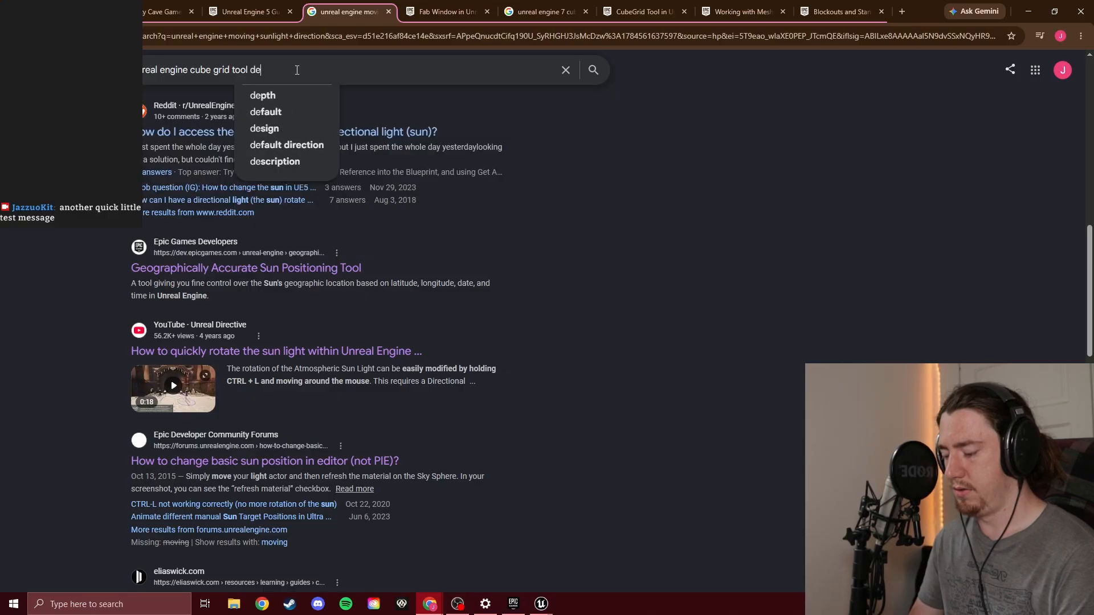
pyautogui.write('lete cl')
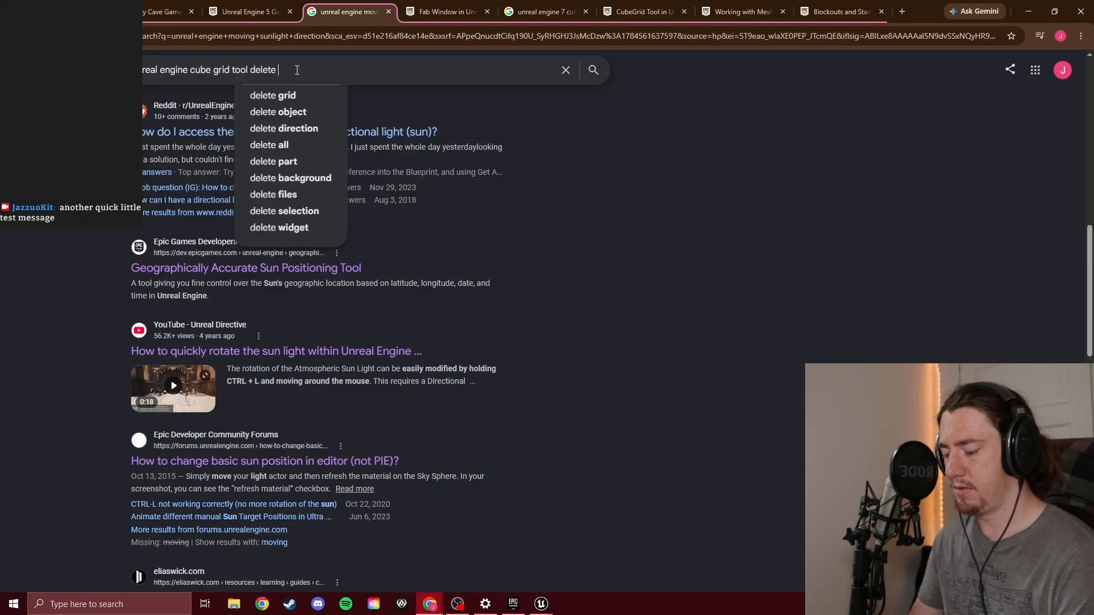
pyautogui.press('BackSpace')
pyautogui.press('BackSpace')
pyautogui.write('blocks')
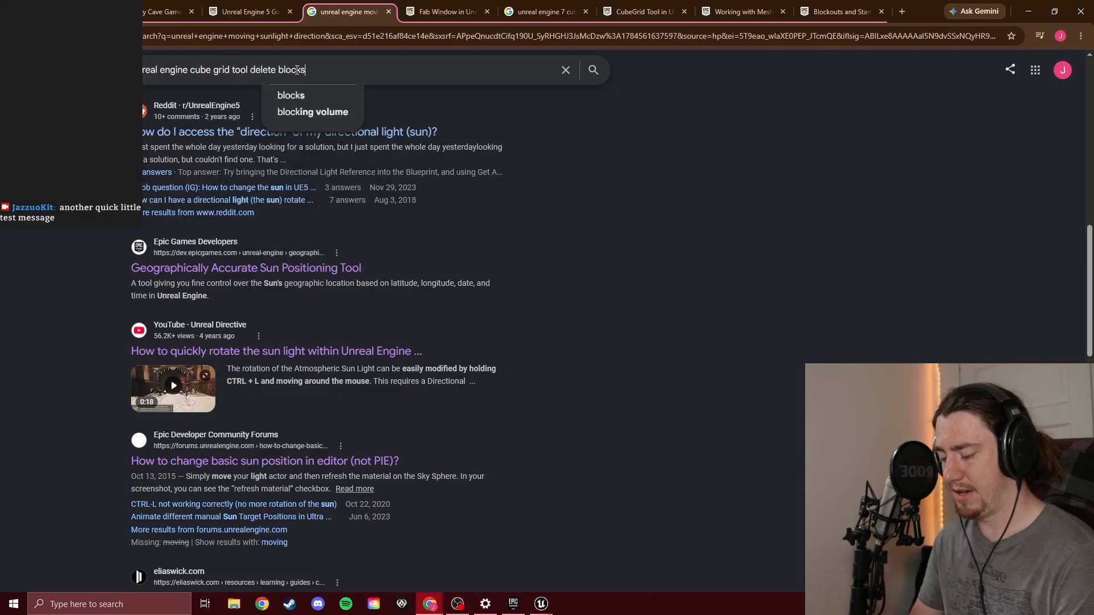
pyautogui.press('Return')
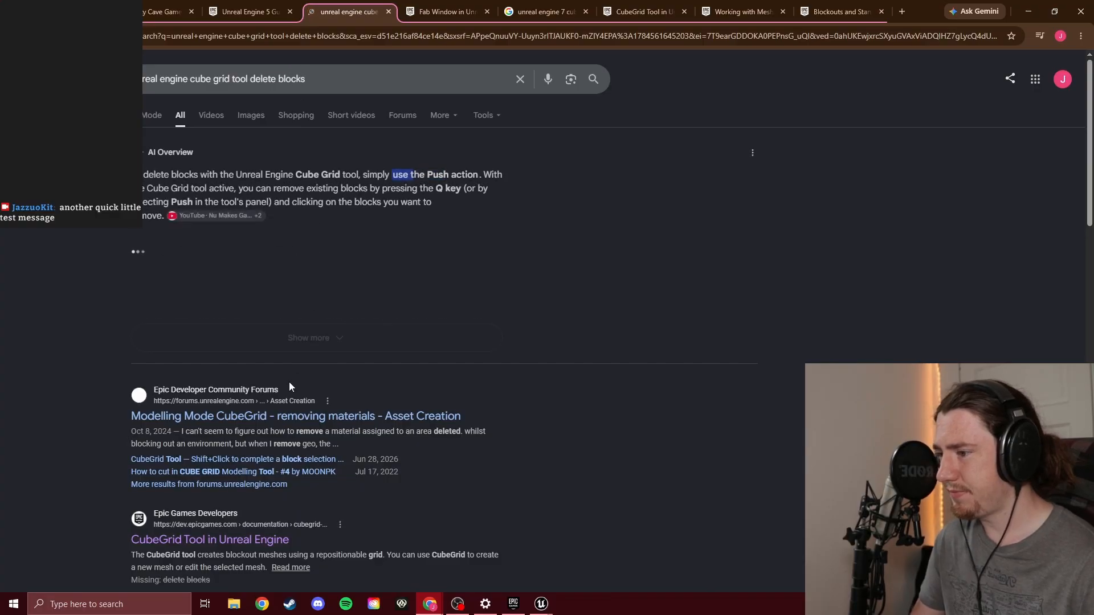
# Open the Epic forum topic "Modelling Mode CubeGrid - removing materials" in a new tab and read through the question
pyautogui.middleClick(320, 418)
pyautogui.click(396, 6)
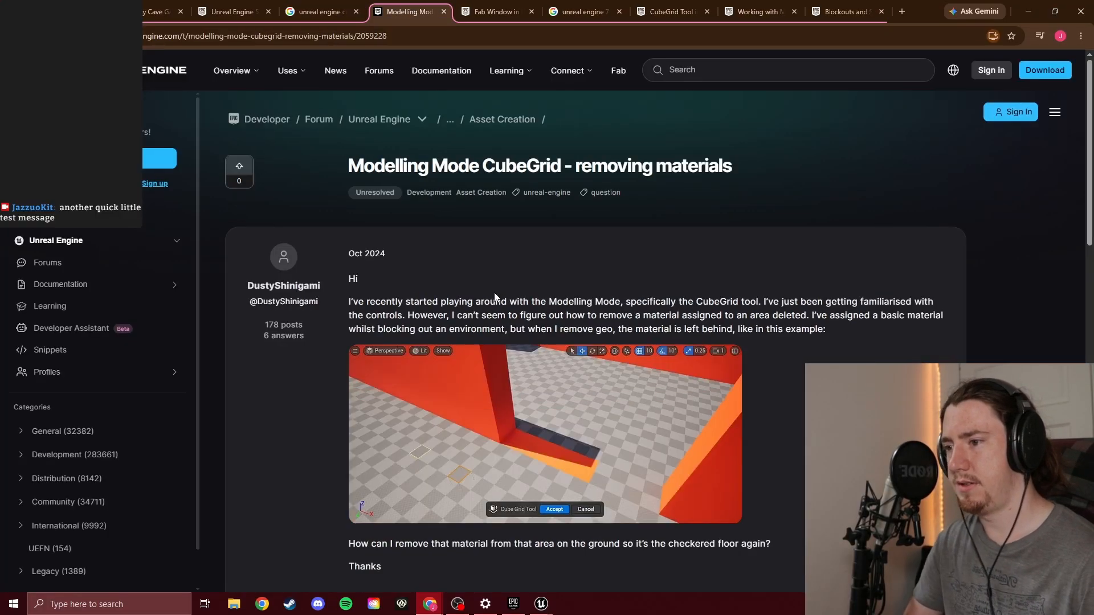
pyautogui.scroll(-2, 552, 297)
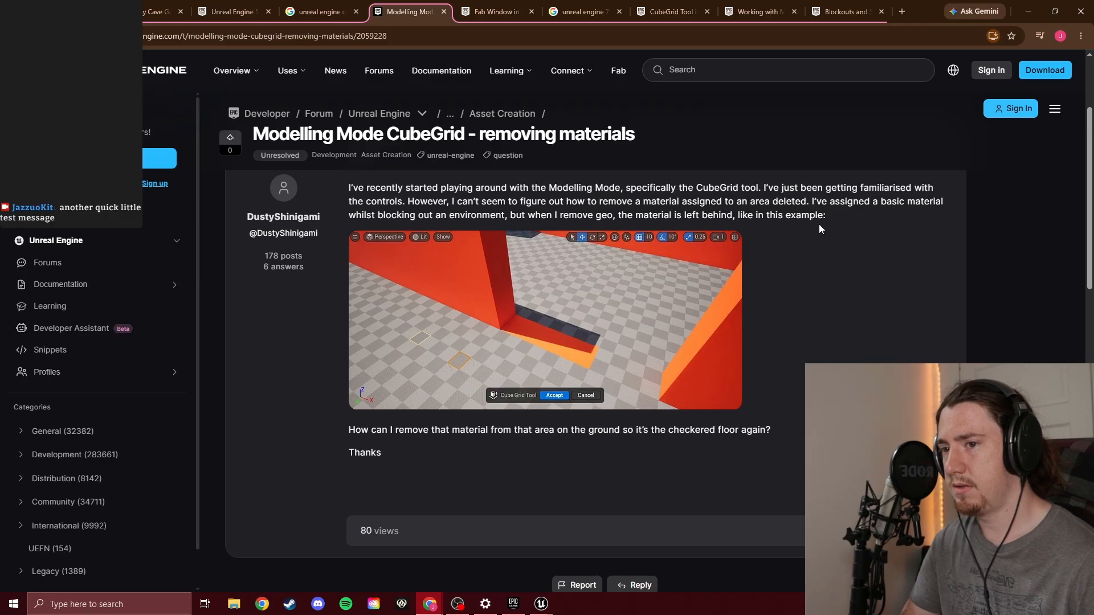
pyautogui.scroll(-5, 819, 224)
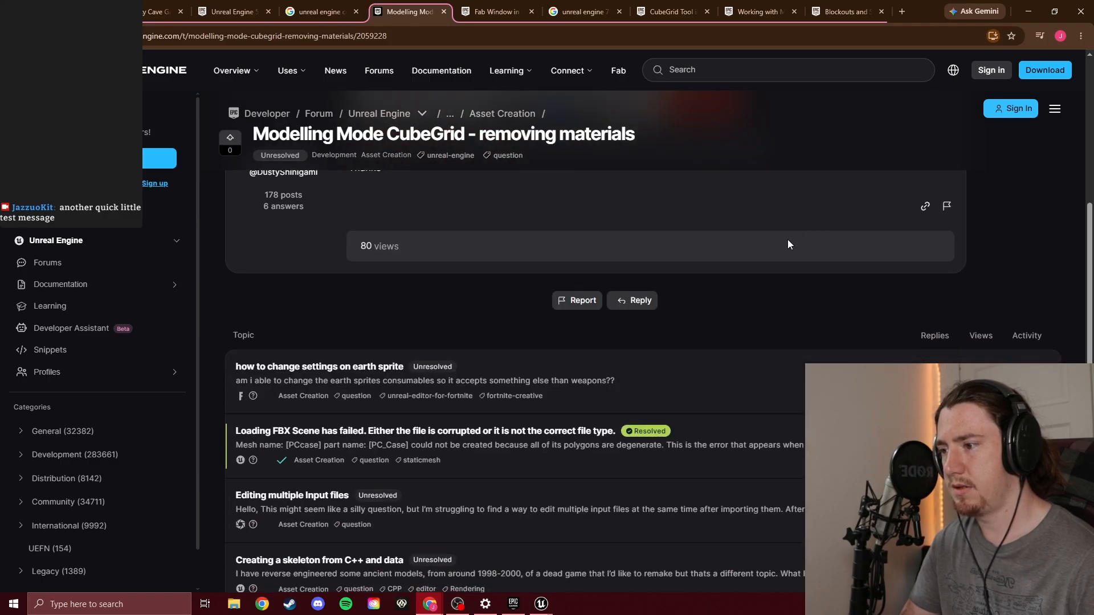
pyautogui.scroll(4, 500, 315)
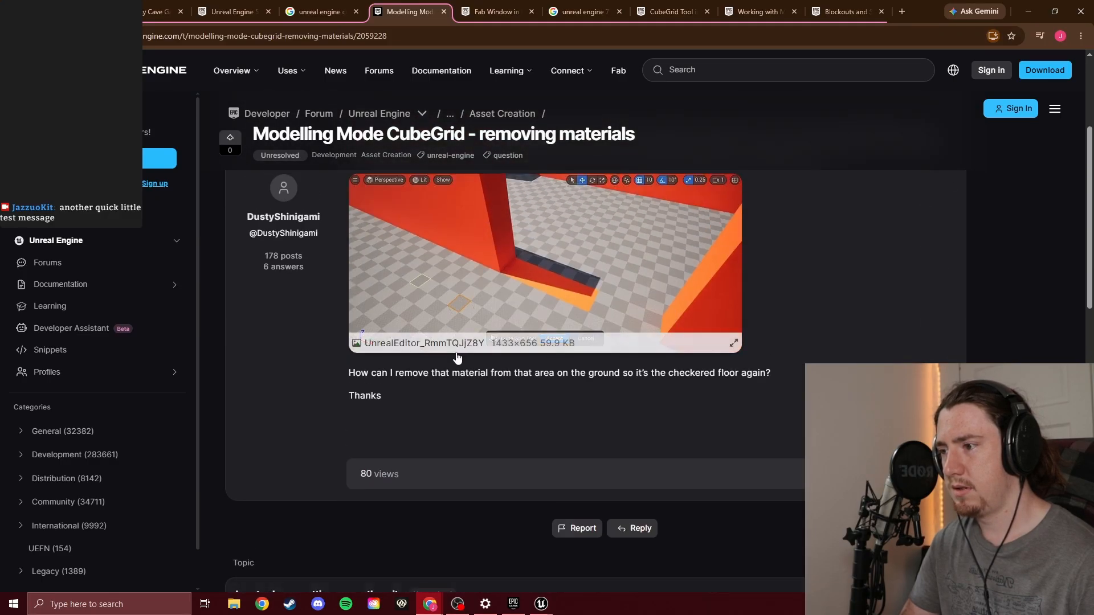
# Close the forum topic on removing materials and open the "CubeGrid Tool in Unreal Engine" documentation from the search results in a new tab
pyautogui.scroll(3, 353, 392)
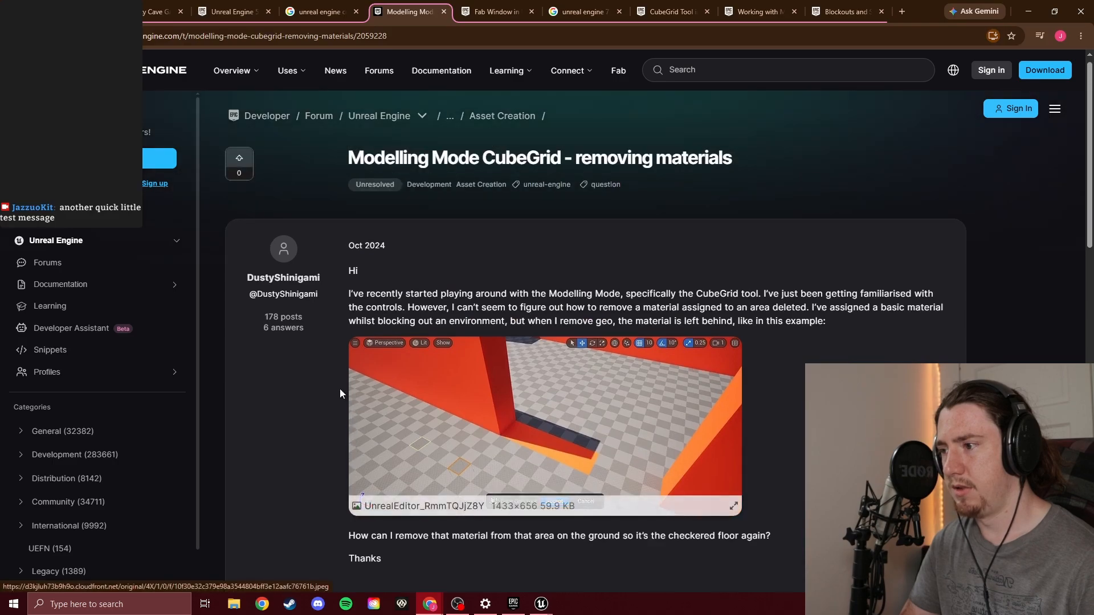
pyautogui.middleClick(406, 8)
pyautogui.scroll(-5, 171, 319)
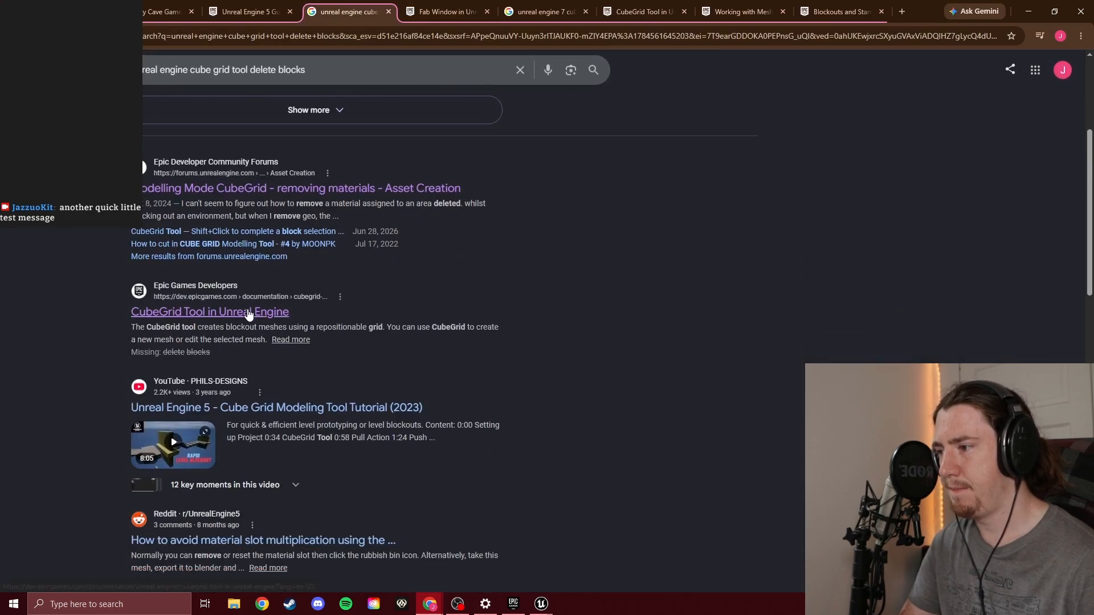
pyautogui.middleClick(248, 313)
pyautogui.click(410, 11)
# Play the CubeGrid demo video, skip ahead to near its end, and examine the hotkeys listed under "Using CubeGrid"
pyautogui.scroll(-4, 479, 319)
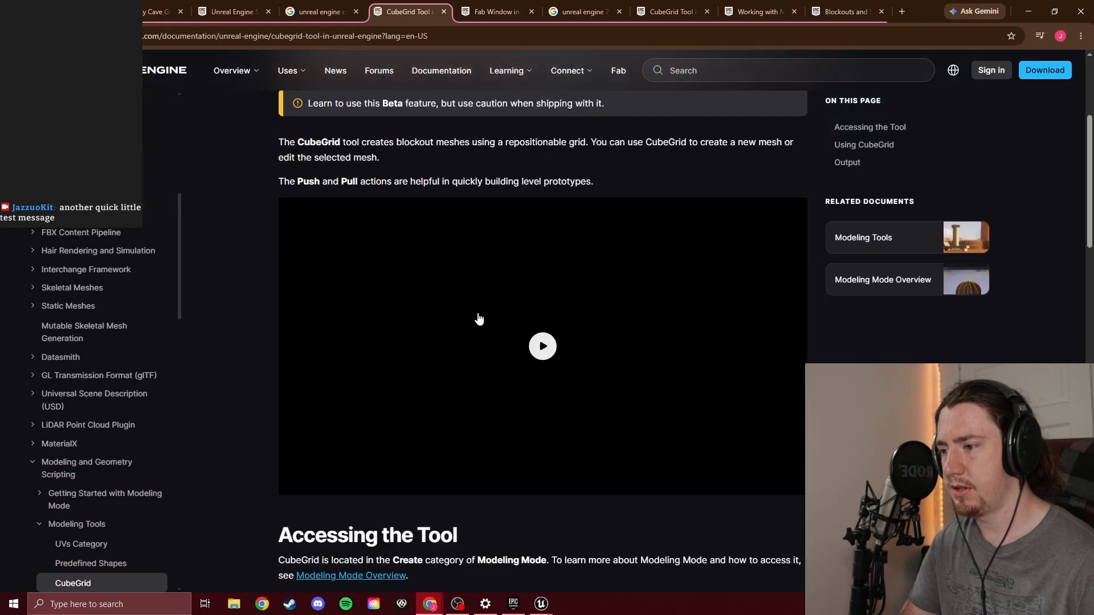
pyautogui.click(471, 370)
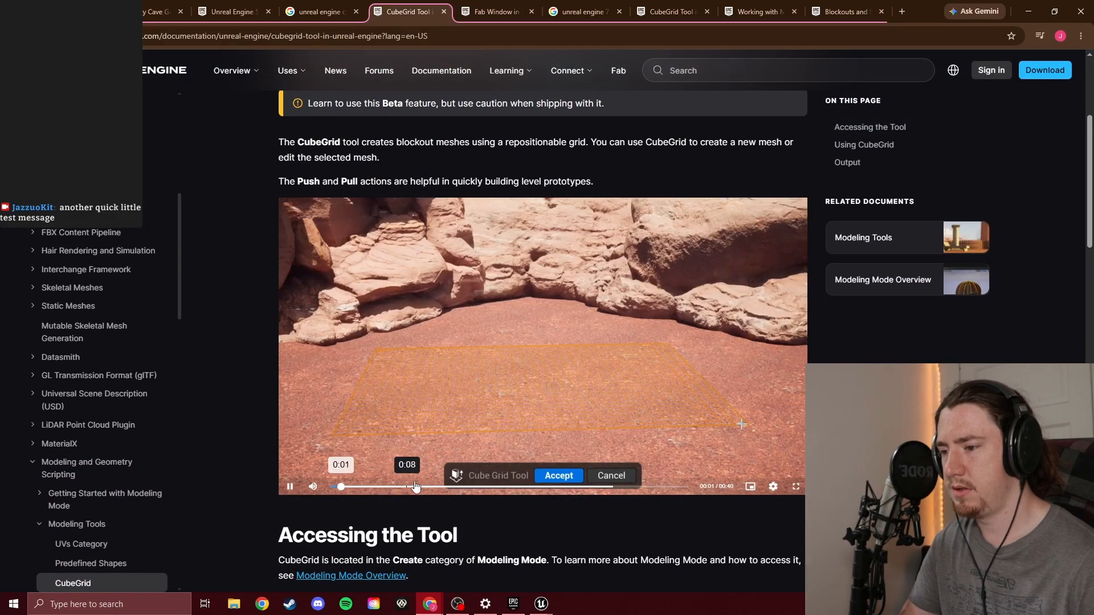
pyautogui.moveTo(416, 489); pyautogui.dragTo(674, 489)
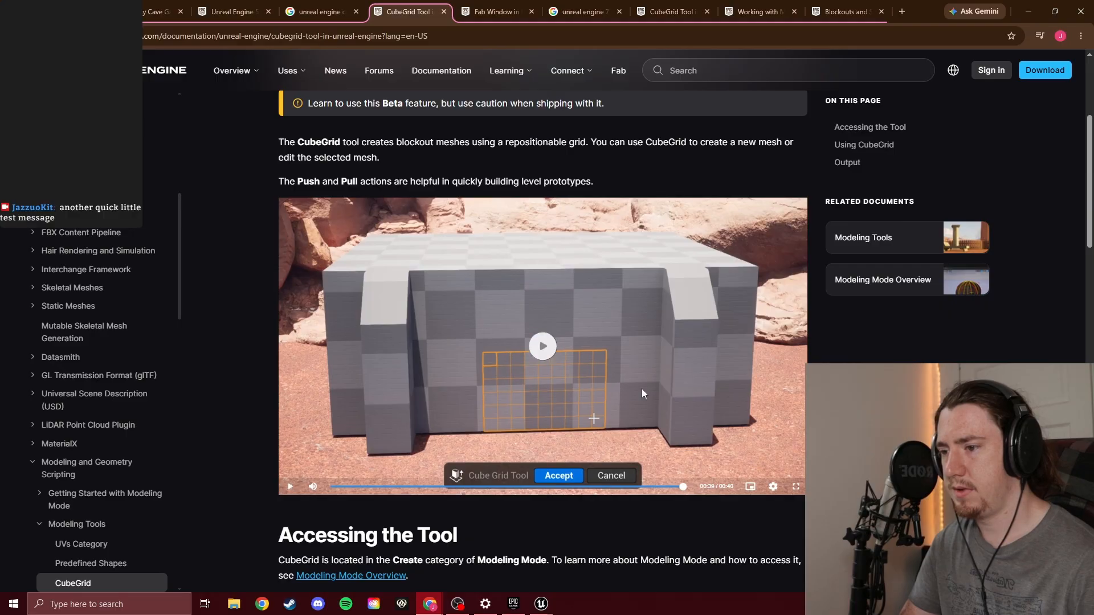
pyautogui.scroll(-6, 684, 376)
pyautogui.scroll(-1, 751, 364)
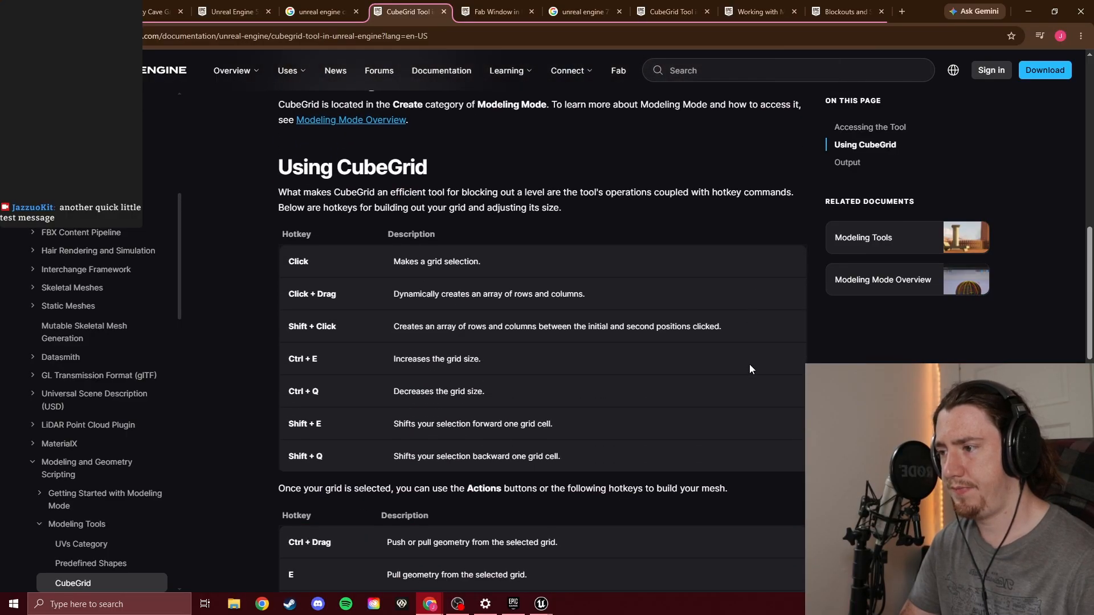
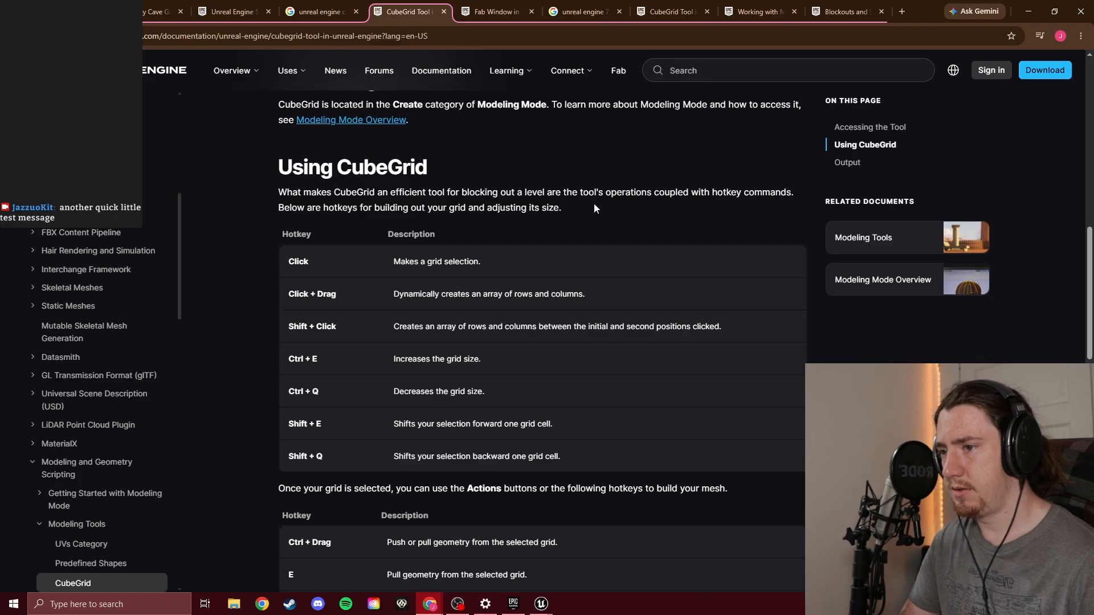
# Read the remaining CubeGrid hotkeys and the Output section, and open the "Blockouts and Stand-in Meshes" tutorial in a new tab to look it over
pyautogui.scroll(-5, 604, 222)
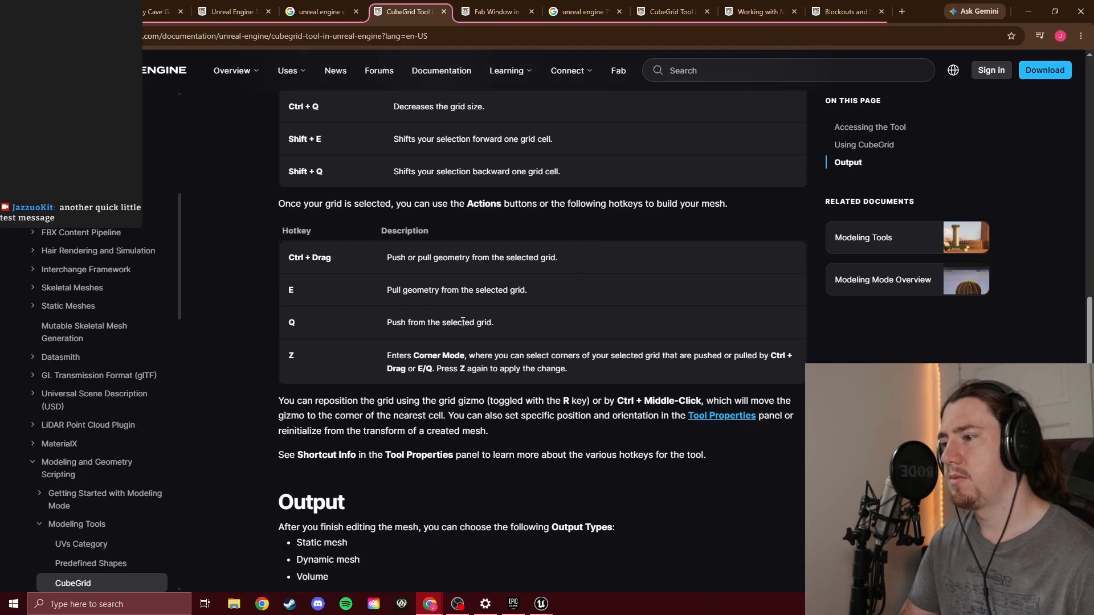
pyautogui.scroll(-3, 470, 344)
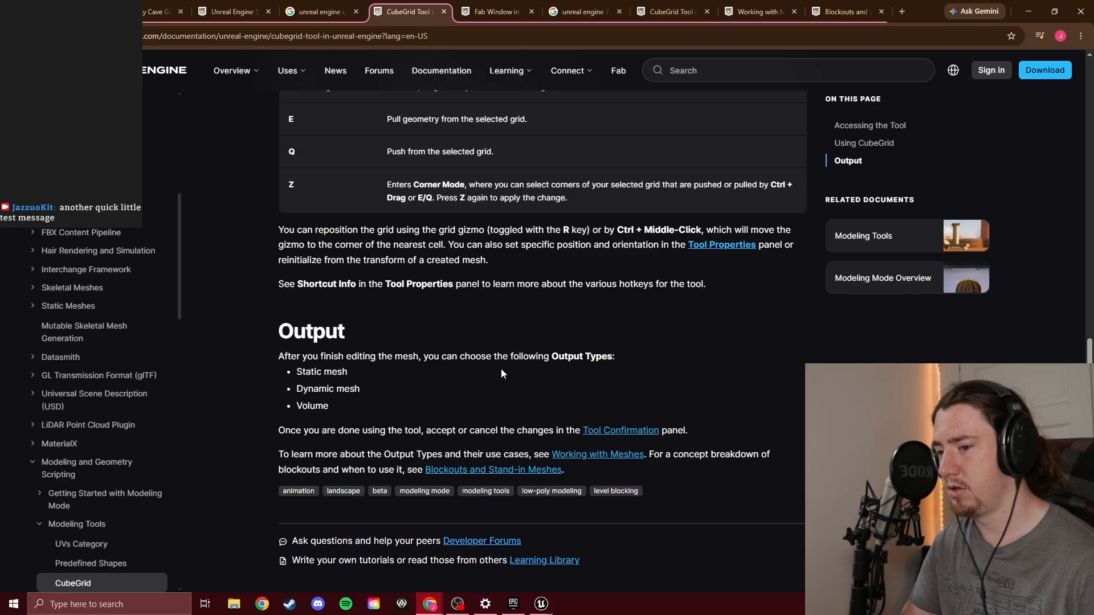
pyautogui.scroll(-1, 501, 368)
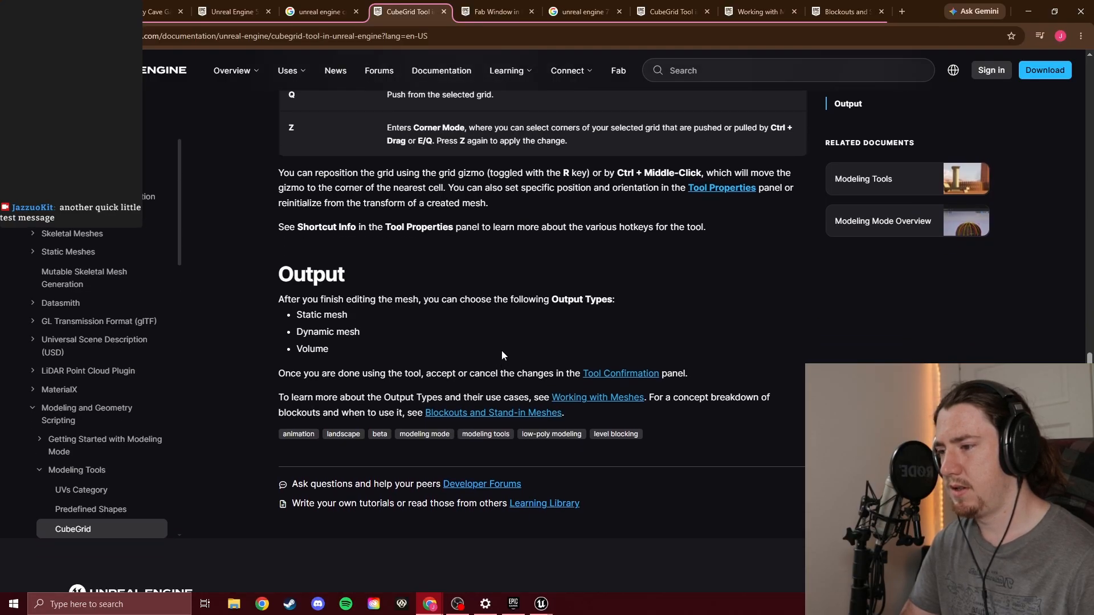
pyautogui.middleClick(500, 414)
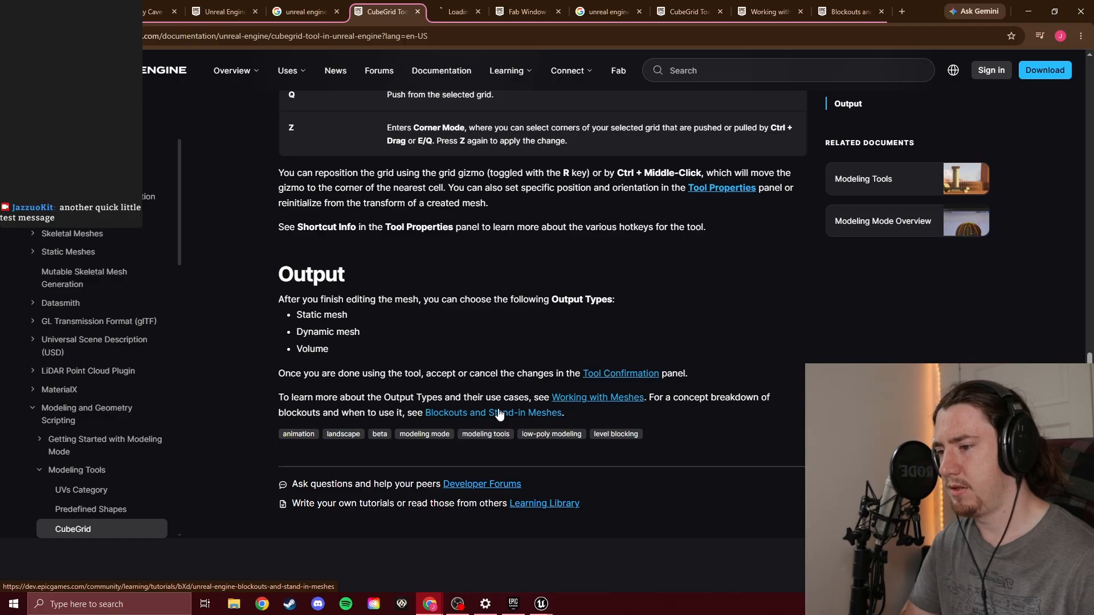
pyautogui.hotkey('ctrl', 'Tab')
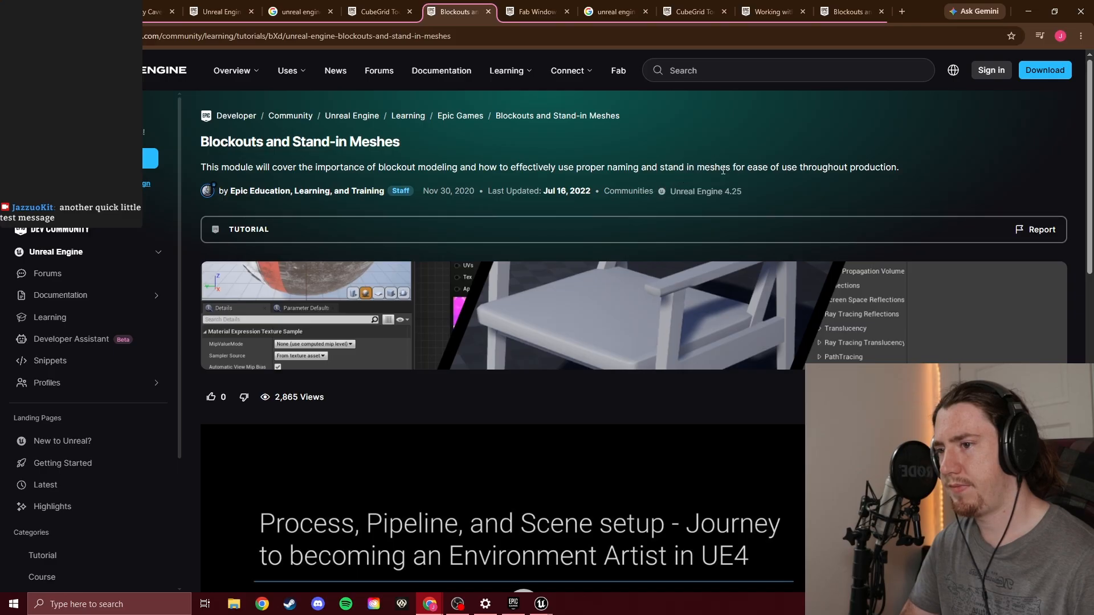
pyautogui.scroll(-5, 753, 271)
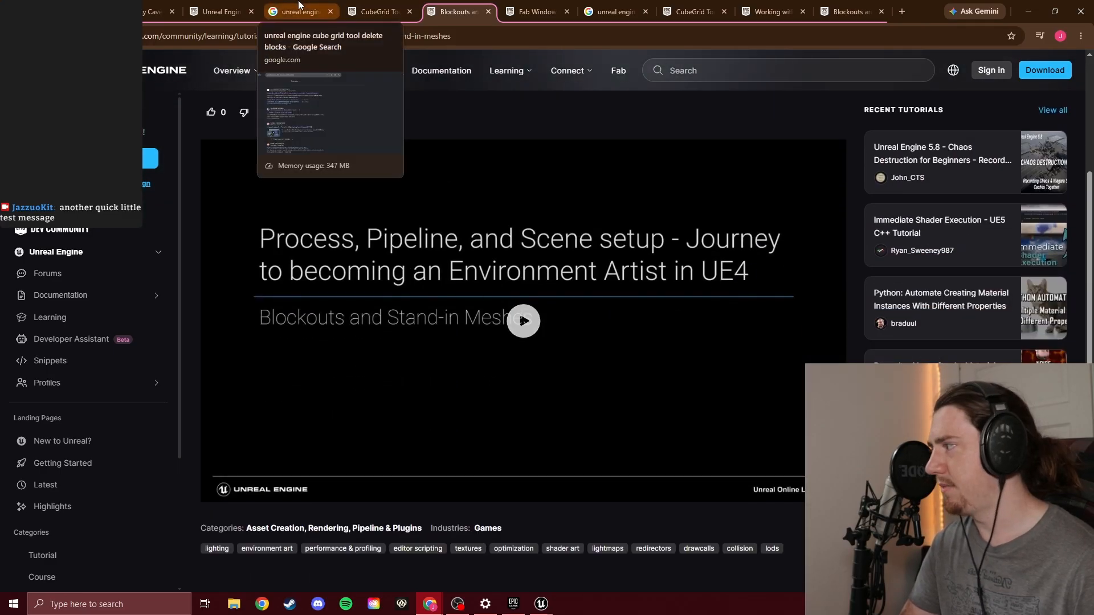
# Switch to the Spooky_Cave_Game Unreal Editor window and inspect the cabin, selecting the log-textured mesh and the plain block mesh to tell them apart
pyautogui.moveTo(544, 605)
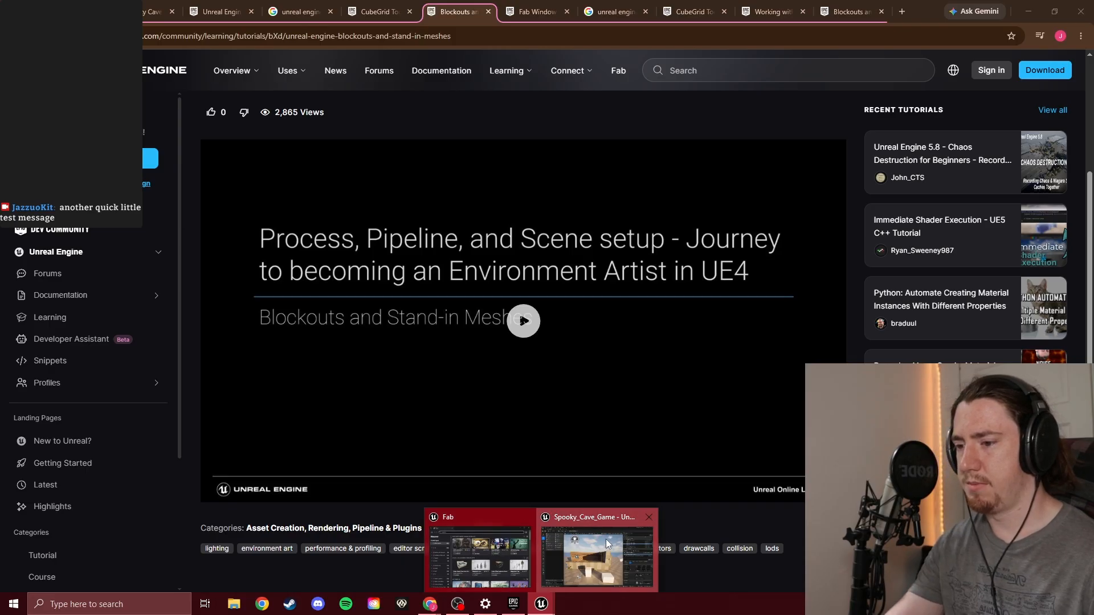
pyautogui.click(598, 561)
pyautogui.press('w')
pyautogui.moveTo(457, 318); pyautogui.dragTo(666, 384, button='right')
pyautogui.press('s')
pyautogui.press('s')
pyautogui.press('w')
pyautogui.press('s')
pyautogui.press('d')
pyautogui.moveTo(513, 387); pyautogui.dragTo(470, 394, button='right')
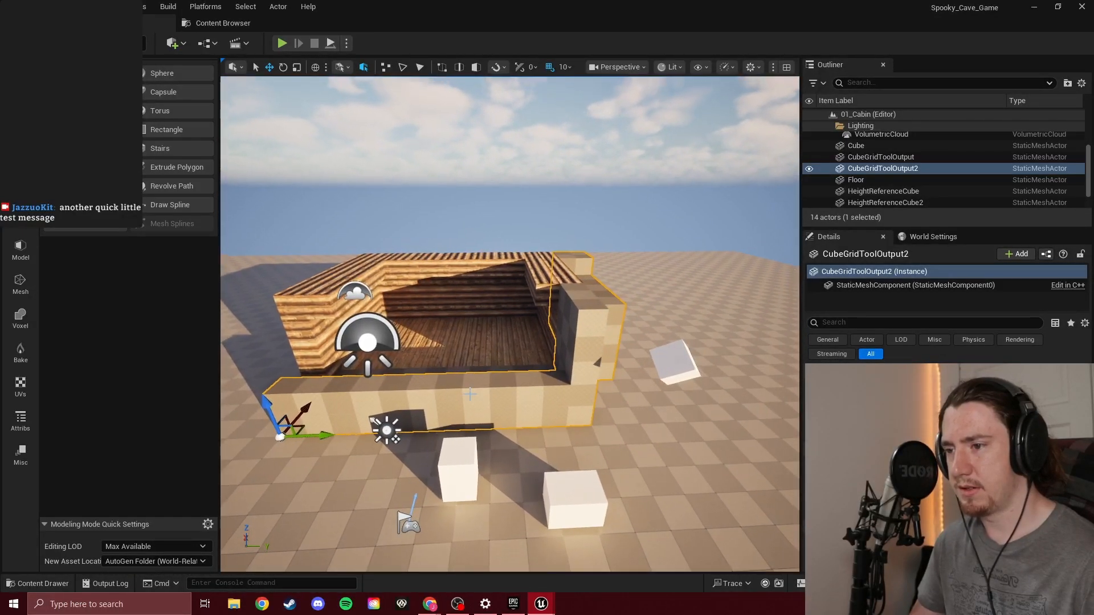
pyautogui.click(463, 316)
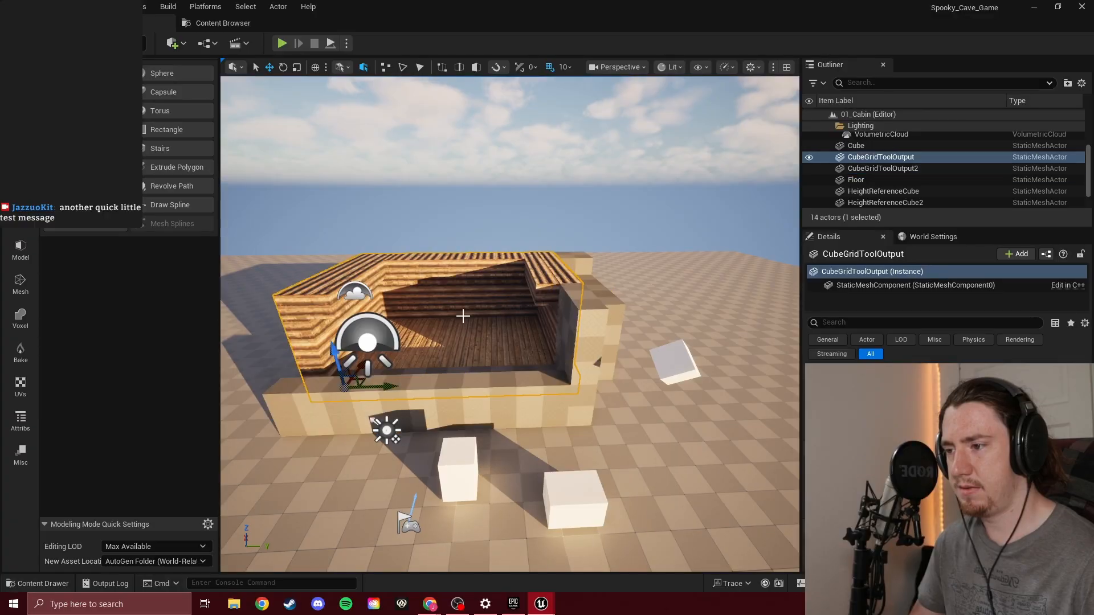
pyautogui.click(510, 381)
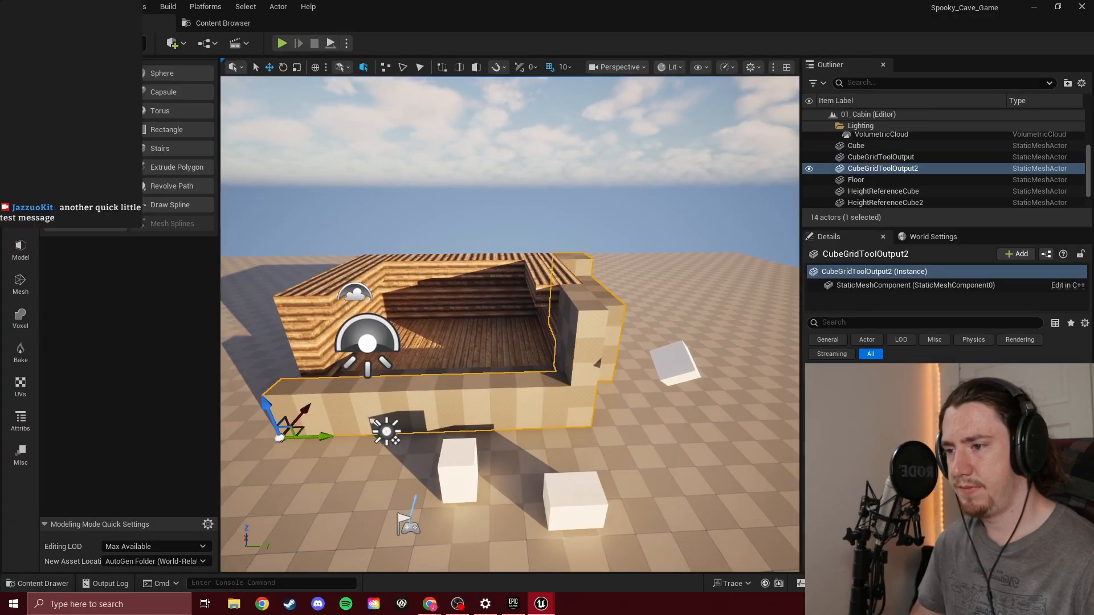
# Try selecting and pushing wall blocks of CubeGridToolOutput2 with the Cube Grid tool, and discard the tool's changes
pyautogui.press('w')
pyautogui.moveTo(511, 371)
pyautogui.mouseDown(button='right')
pyautogui.moveTo(511, 341)
pyautogui.moveTo(510, 367)
pyautogui.mouseUp(button='right')
pyautogui.press('d')
pyautogui.click(85, 167)
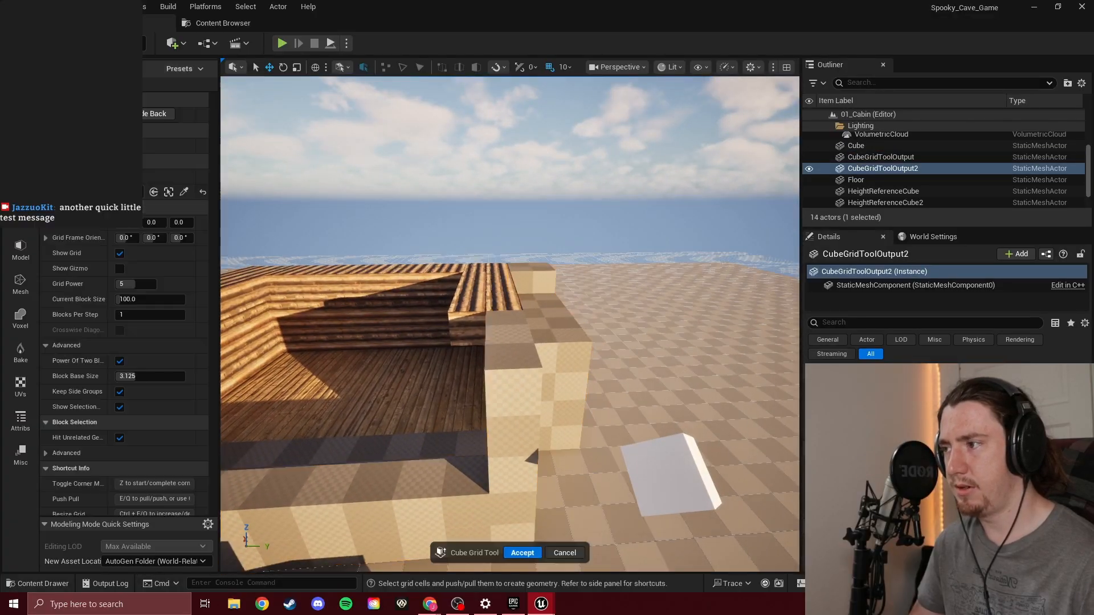
pyautogui.click(517, 326)
pyautogui.moveTo(517, 329)
pyautogui.mouseDown()
pyautogui.moveTo(510, 439)
pyautogui.moveTo(510, 347)
pyautogui.mouseUp()
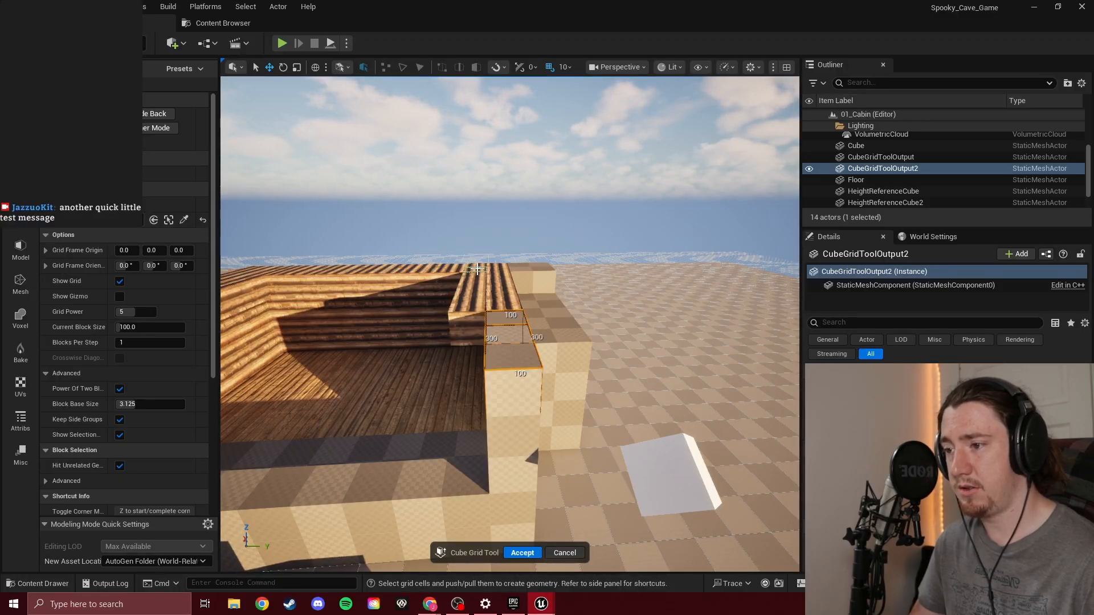
pyautogui.moveTo(475, 272); pyautogui.dragTo(513, 447)
pyautogui.moveTo(473, 421); pyautogui.dragTo(476, 391, button='right')
pyautogui.moveTo(511, 342); pyautogui.dragTo(459, 347)
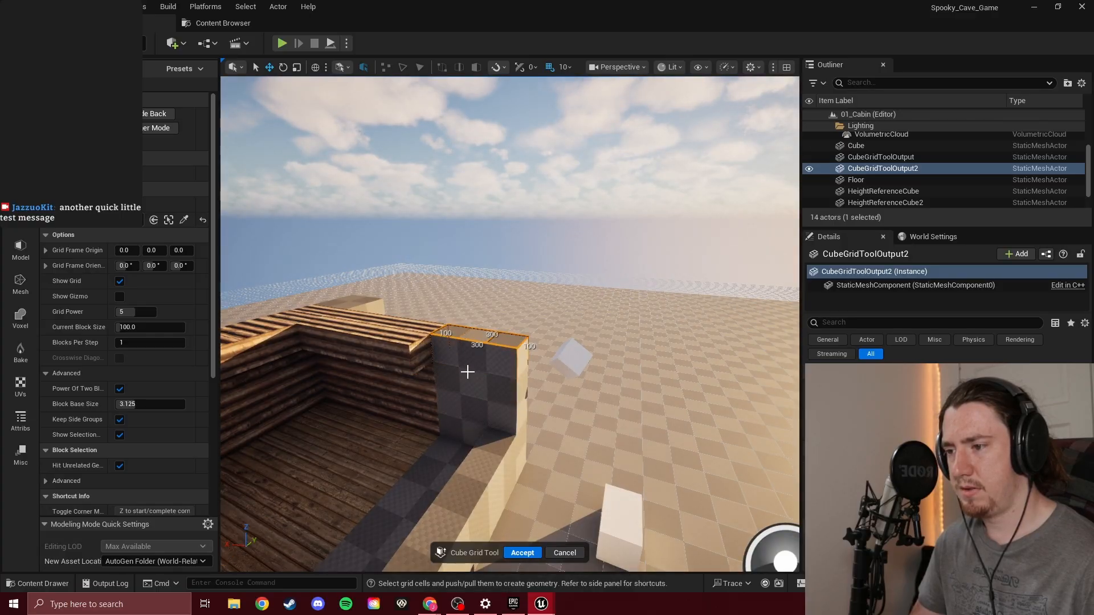
pyautogui.moveTo(433, 460); pyautogui.dragTo(482, 471)
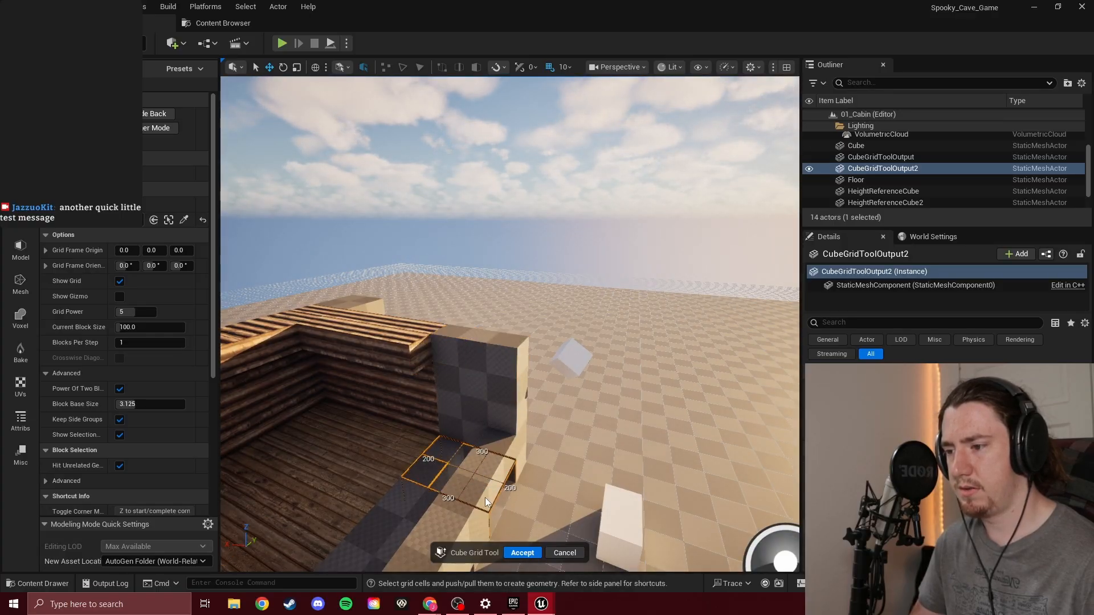
pyautogui.moveTo(501, 355); pyautogui.dragTo(507, 415)
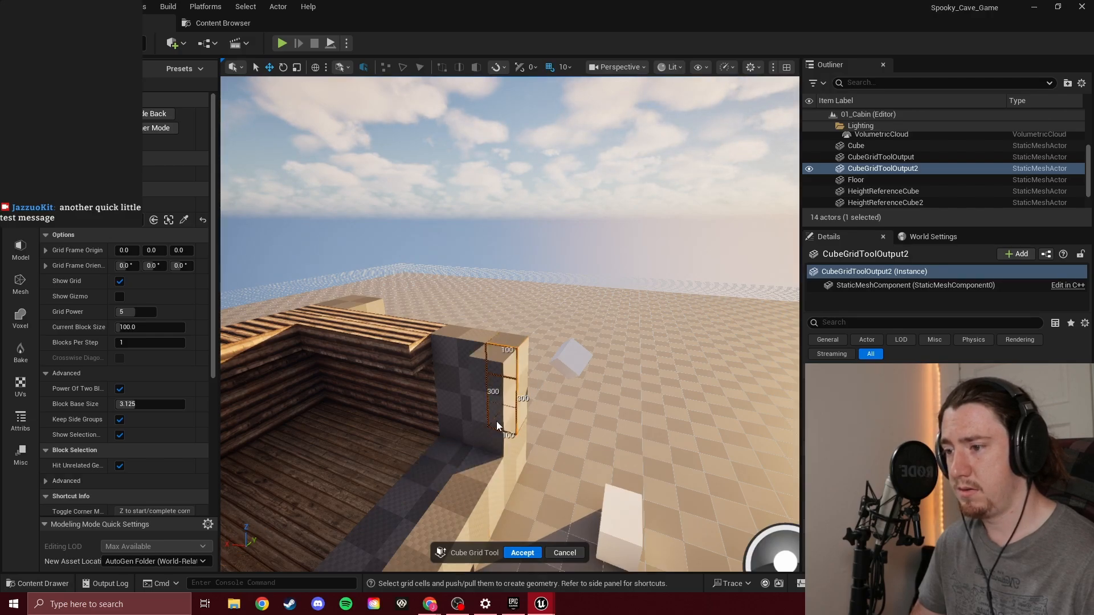
pyautogui.moveTo(388, 361); pyautogui.dragTo(315, 352)
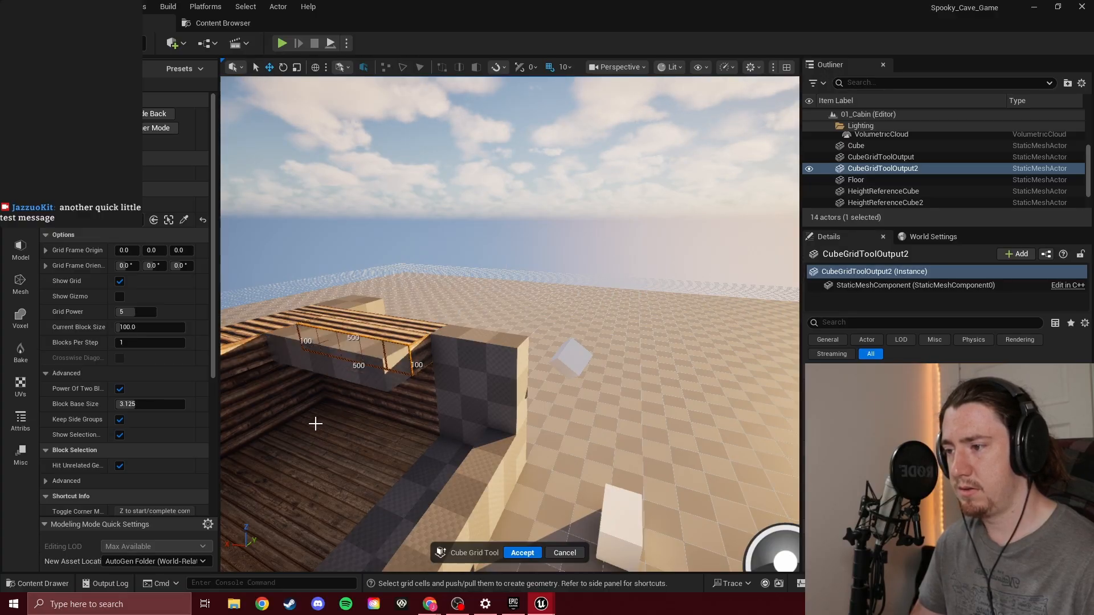
pyautogui.keyDown('ctrl'); pyautogui.moveTo(367, 356); pyautogui.dragTo(455, 316); pyautogui.keyUp('ctrl')
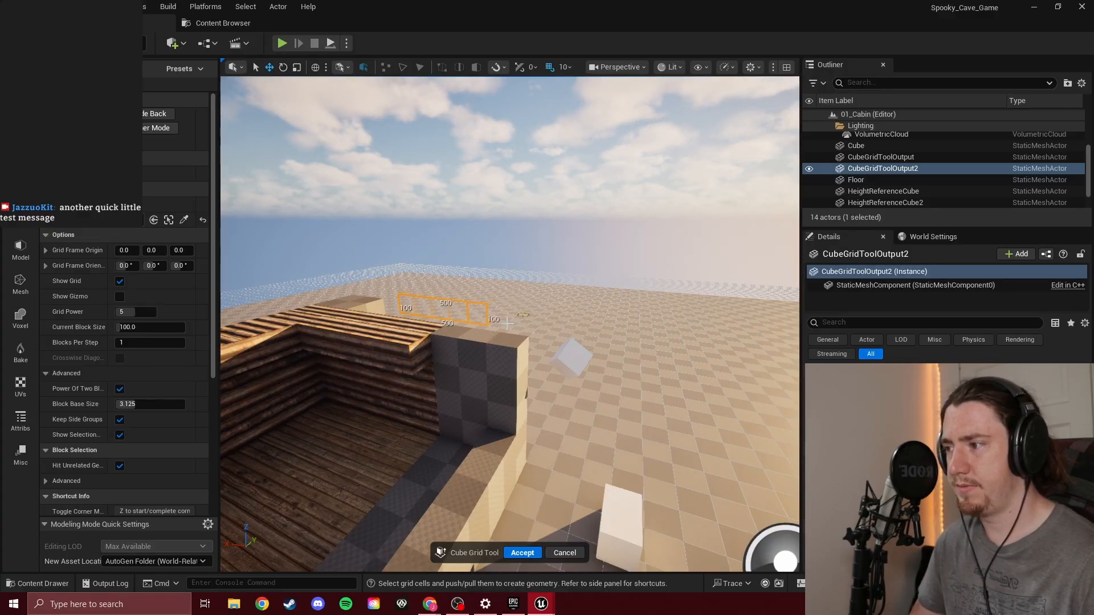
pyautogui.moveTo(519, 307); pyautogui.dragTo(537, 304, button='right')
pyautogui.click(576, 552)
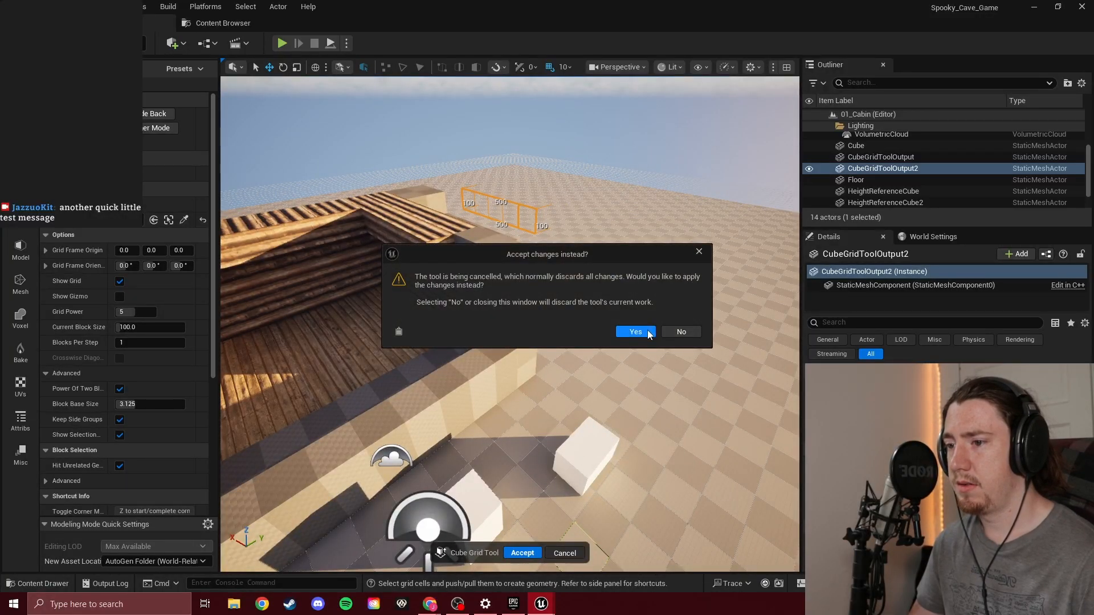
pyautogui.click(692, 331)
# Edit CubeGridToolOutput with the Cube Grid tool and push down the inner 100 by 600 row of the log wall beside the plain block mesh
pyautogui.moveTo(665, 337); pyautogui.dragTo(474, 319, button='right')
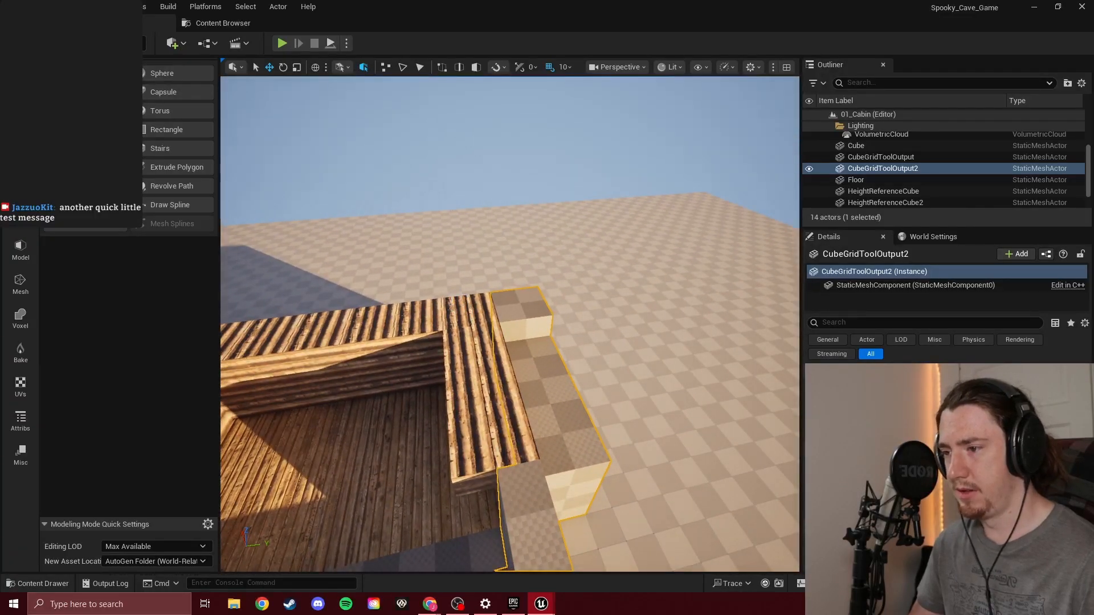
pyautogui.click(453, 314)
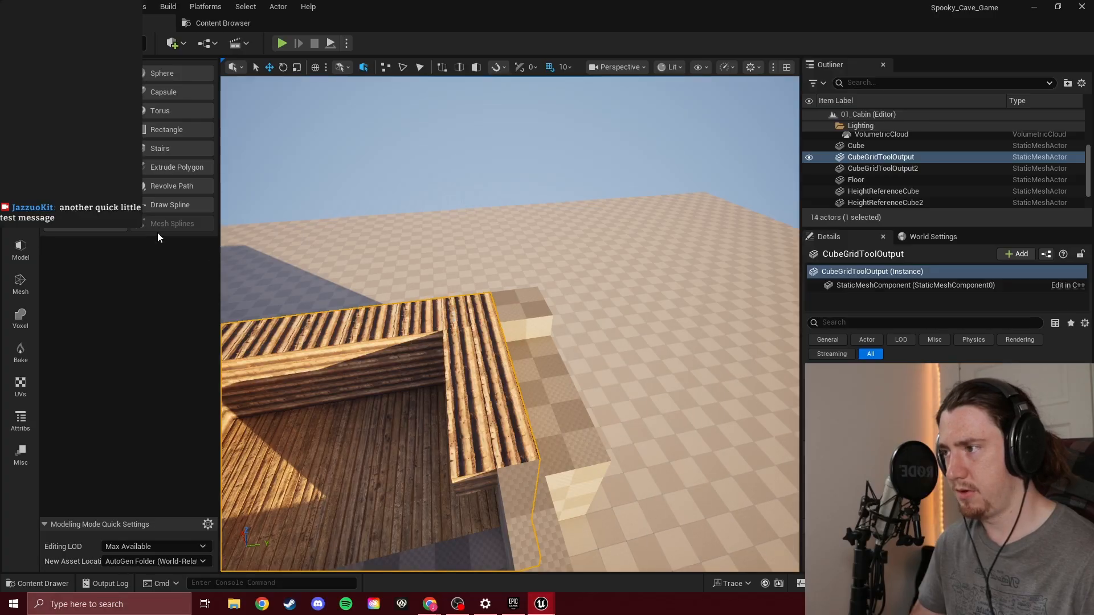
pyautogui.click(99, 225)
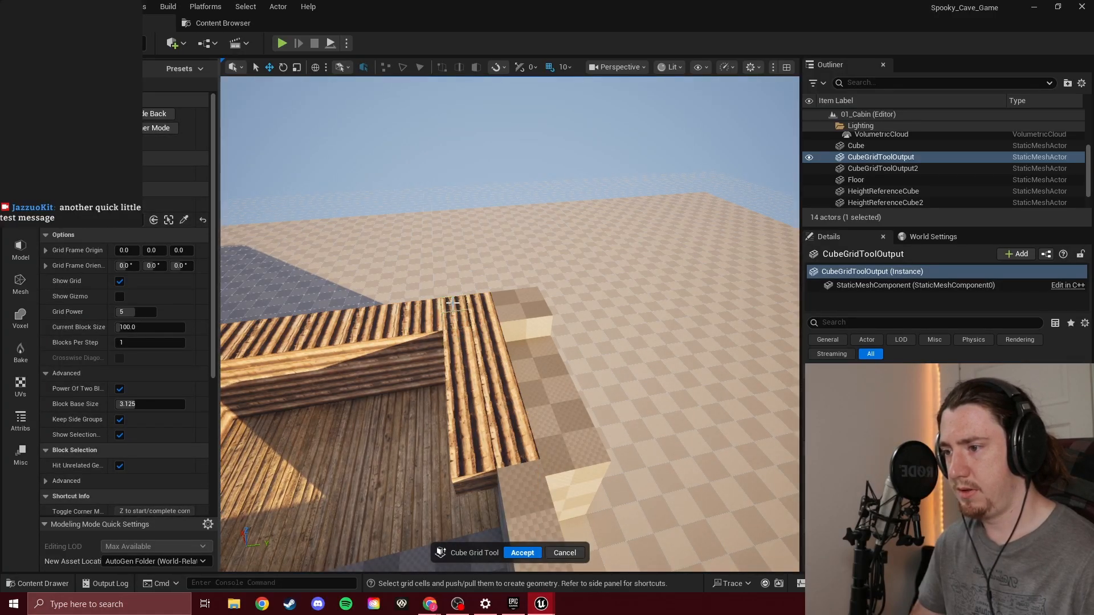
pyautogui.moveTo(453, 303); pyautogui.dragTo(471, 436)
pyautogui.press('e')
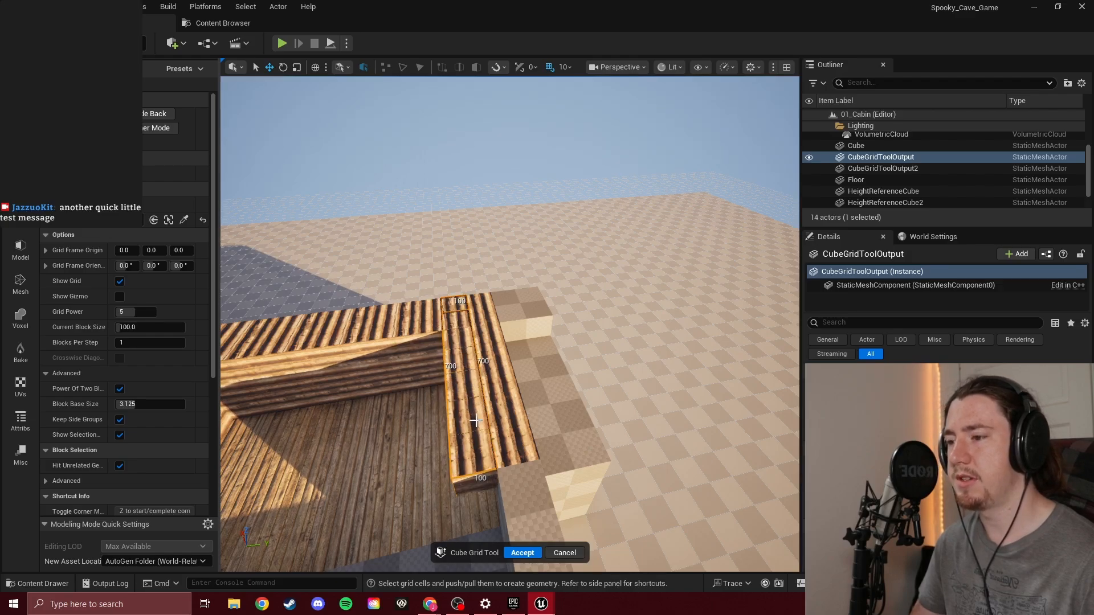
pyautogui.press('d')
pyautogui.moveTo(589, 353); pyautogui.dragTo(496, 347, button='right')
pyautogui.moveTo(640, 280); pyautogui.dragTo(628, 428)
pyautogui.press('a')
pyautogui.moveTo(628, 428); pyautogui.dragTo(781, 339, button='right')
pyautogui.press('w')
pyautogui.press('s')
pyautogui.moveTo(506, 319); pyautogui.dragTo(504, 399, button='right')
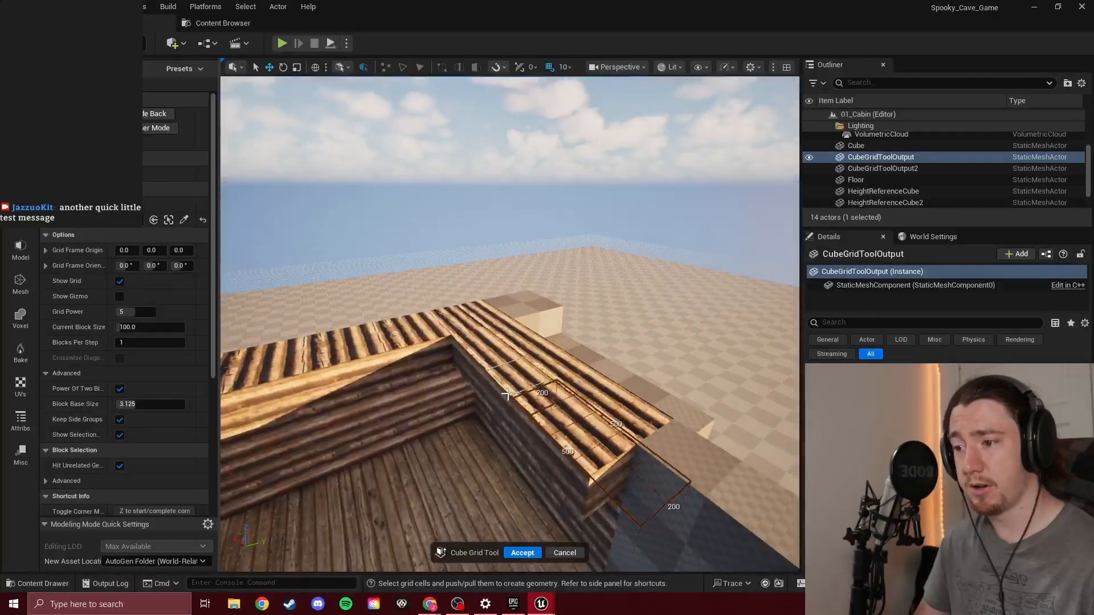
pyautogui.moveTo(587, 433); pyautogui.dragTo(464, 323)
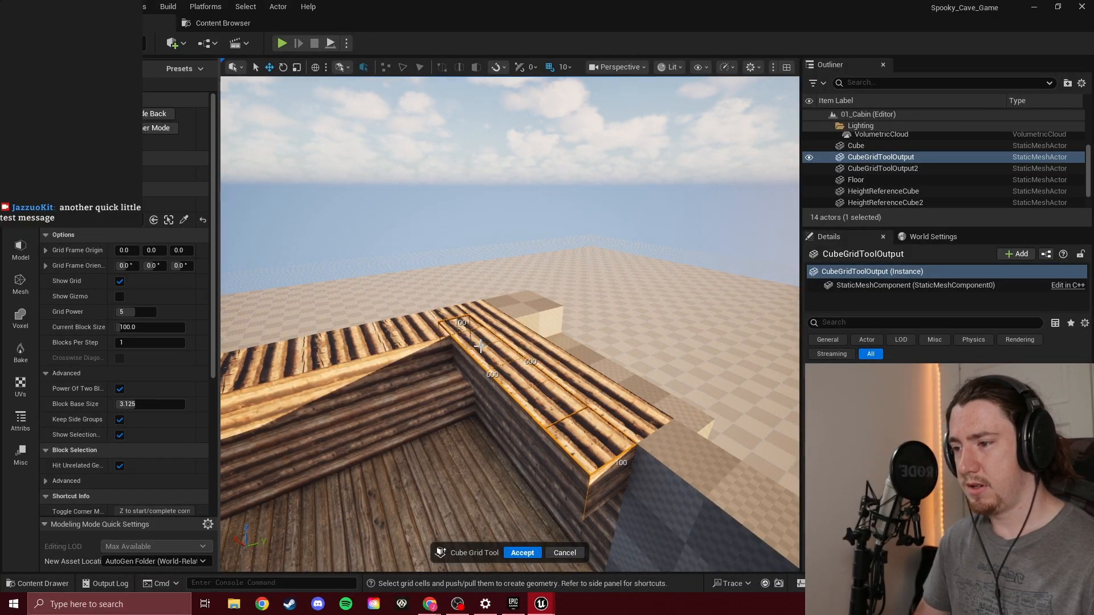
pyautogui.press('q')
pyautogui.press('q')
# Push the same log wall's outer 100 by 700 row of blocks down to floor level and accept the Cube Grid changes
pyautogui.moveTo(553, 342)
pyautogui.mouseDown(button='right')
pyautogui.moveTo(557, 285)
pyautogui.moveTo(562, 399)
pyautogui.moveTo(555, 337)
pyautogui.moveTo(561, 353)
pyautogui.mouseUp(button='right')
pyautogui.press('w')
pyautogui.press('s')
pyautogui.click(433, 326)
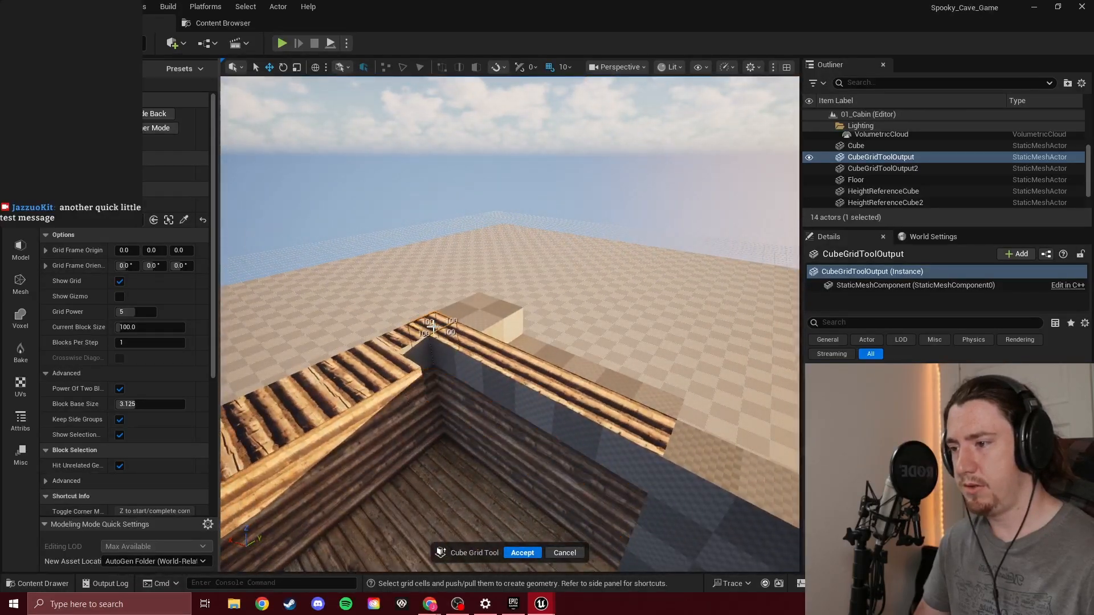
pyautogui.moveTo(433, 327); pyautogui.dragTo(653, 427)
pyautogui.moveTo(624, 426); pyautogui.dragTo(683, 450, button='right')
pyautogui.keyDown('ctrl'); pyautogui.moveTo(514, 398); pyautogui.dragTo(513, 456); pyautogui.keyUp('ctrl')
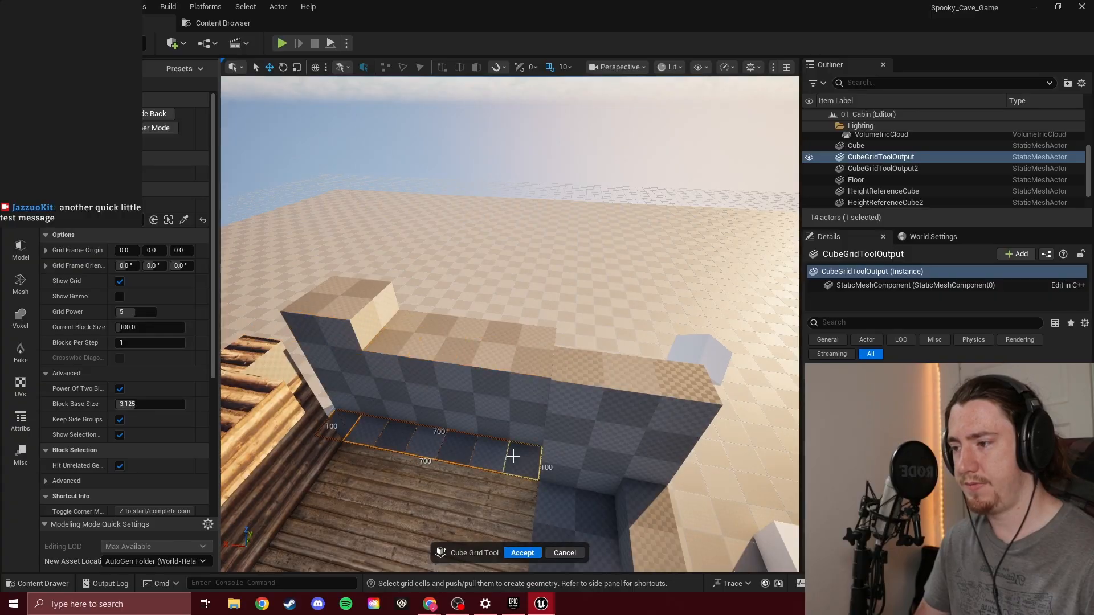
pyautogui.click(547, 553)
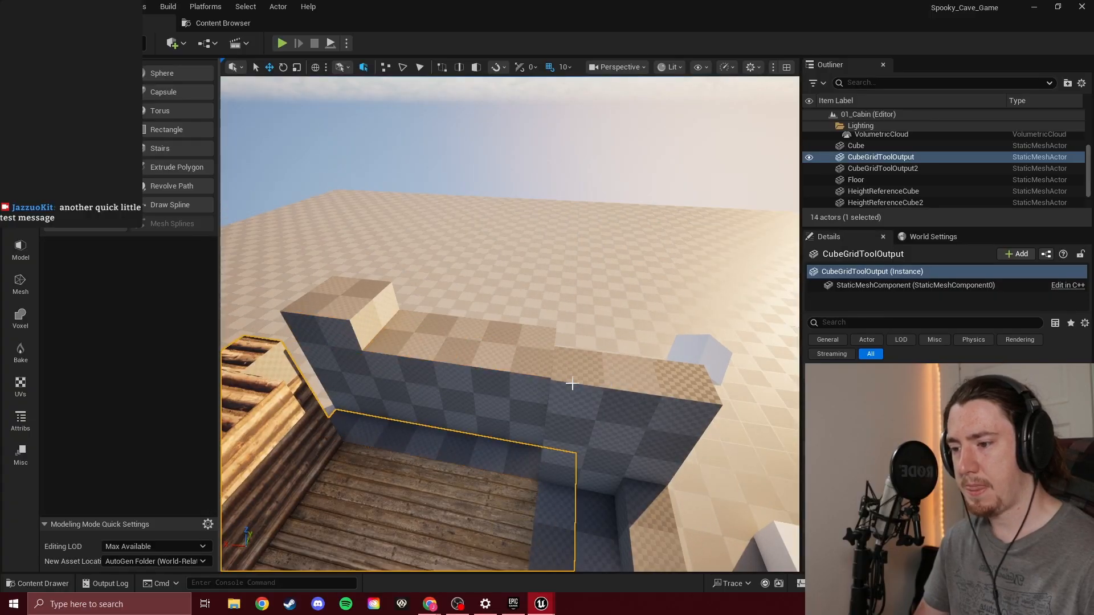
# Select the plain block wall mesh CubeGridToolOutput2 and delete it from the level
pyautogui.click(515, 359)
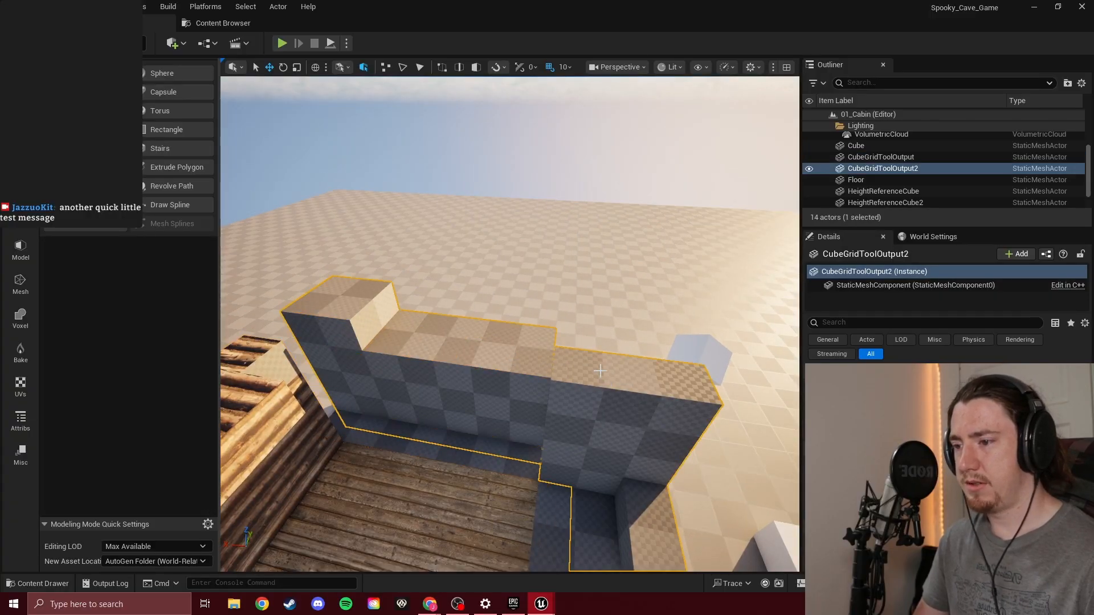
pyautogui.moveTo(598, 372); pyautogui.dragTo(706, 324, button='right')
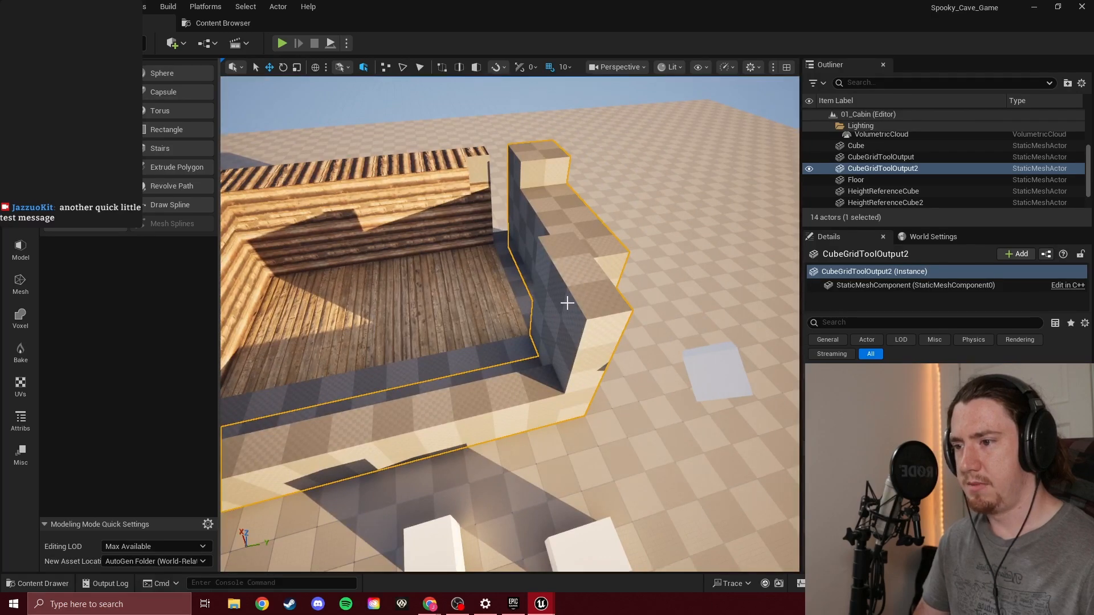
pyautogui.click(889, 169)
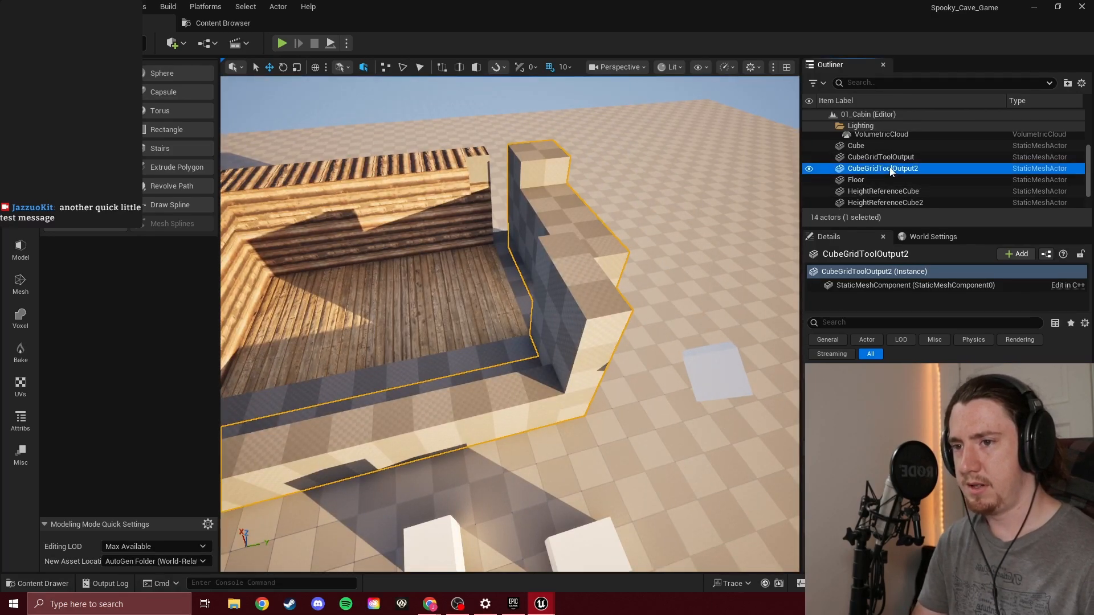
pyautogui.press('Delete')
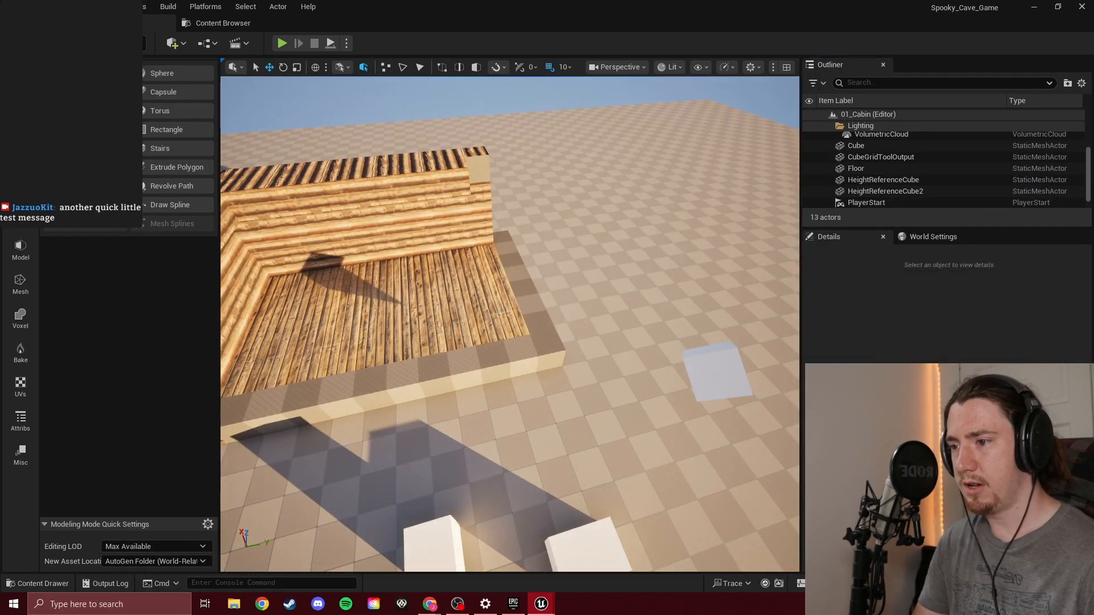
# Edit CubeGridToolOutput with the Cube Grid tool and extend the cabin base sideways with a 200 by 800 strip raised to floor level
pyautogui.click(501, 311)
pyautogui.click(86, 167)
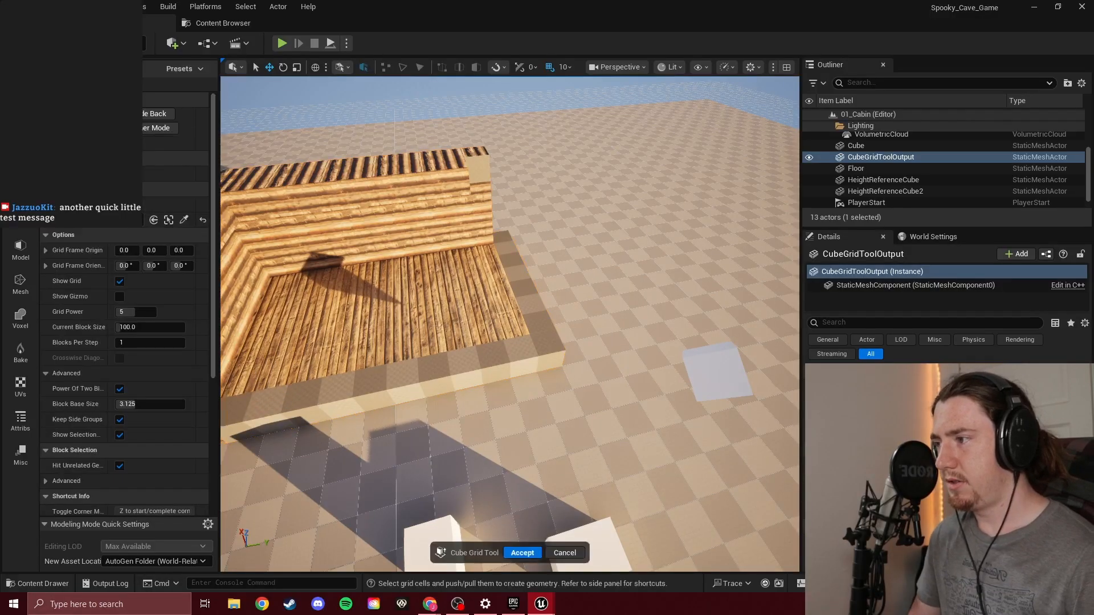
pyautogui.moveTo(564, 228); pyautogui.dragTo(484, 188, button='right')
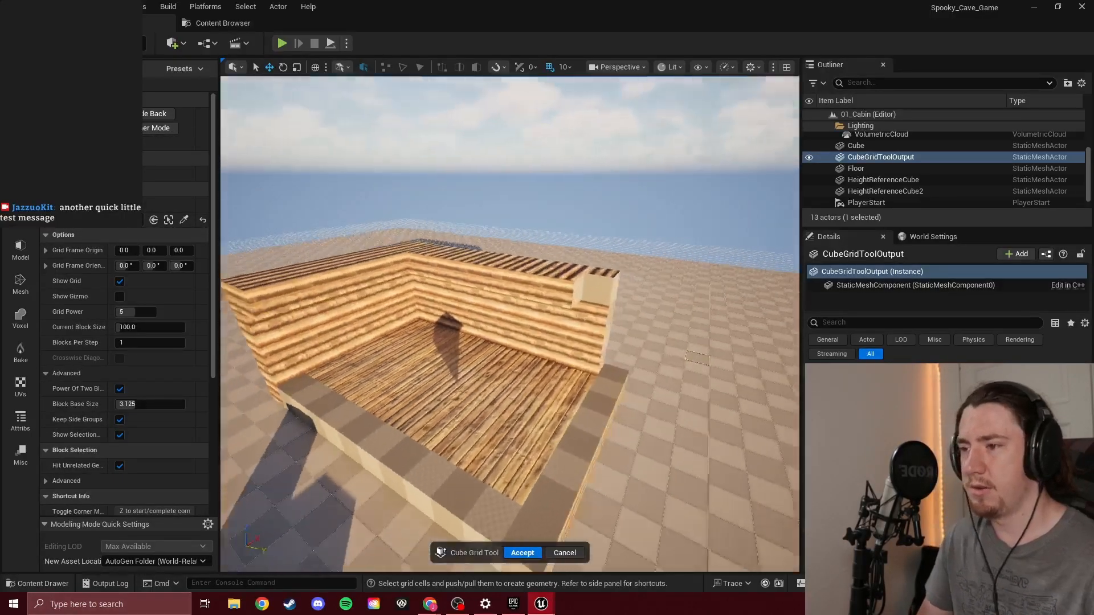
pyautogui.moveTo(460, 272)
pyautogui.mouseDown(button='right')
pyautogui.moveTo(439, 302)
pyautogui.moveTo(512, 296)
pyautogui.moveTo(461, 271)
pyautogui.mouseUp(button='right')
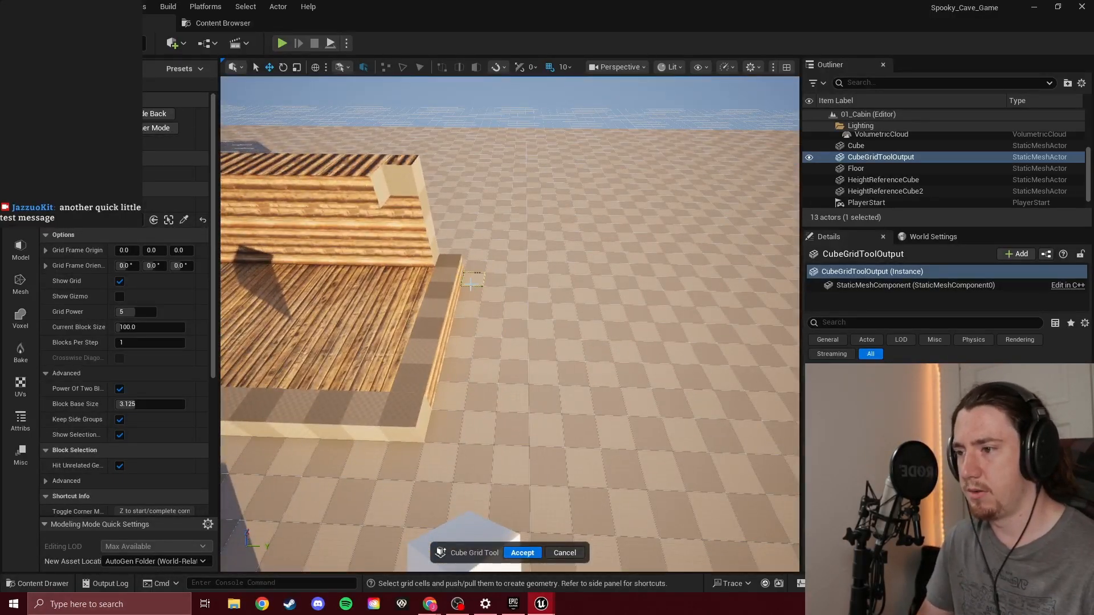
pyautogui.moveTo(470, 278); pyautogui.dragTo(463, 418)
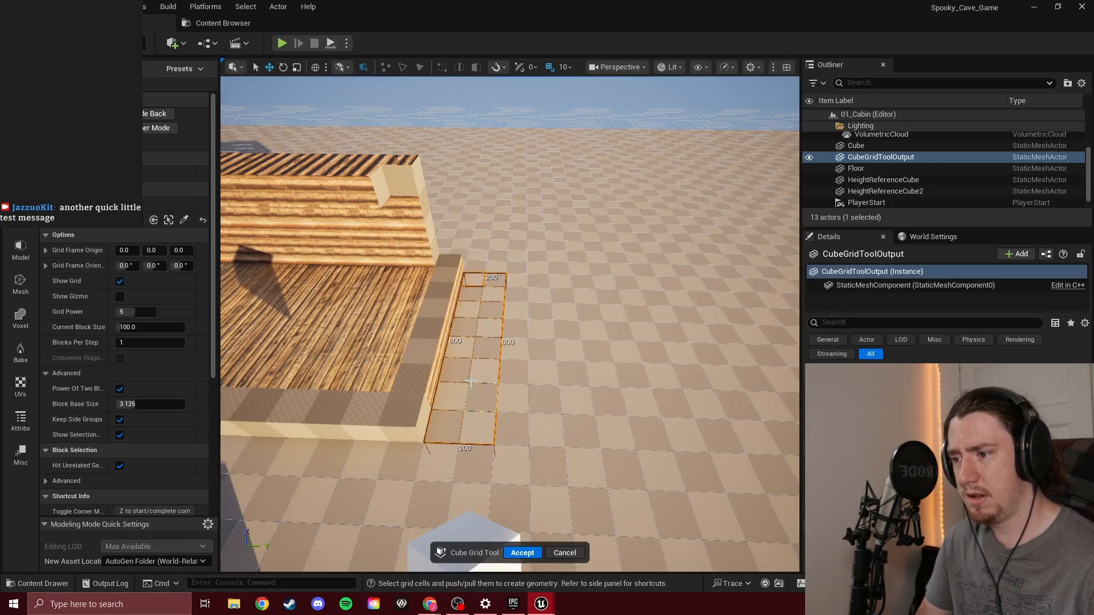
pyautogui.press('e')
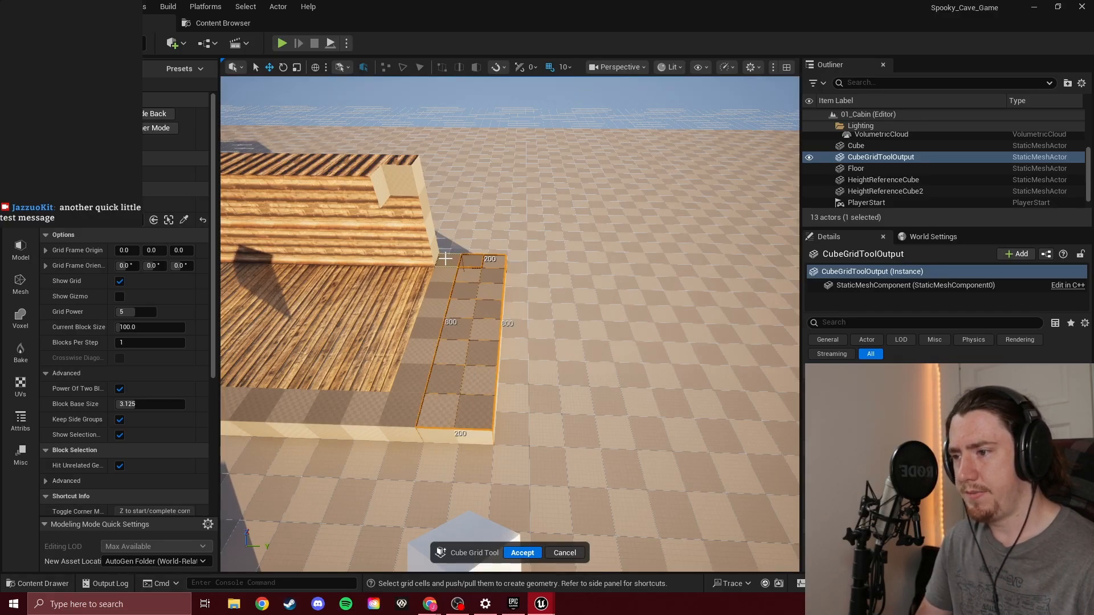
# Raise a 100 by 300 continuation of the back wall and a 100 by 700 end wall to cabin wall height, and accept the changes
pyautogui.moveTo(447, 260); pyautogui.dragTo(467, 170)
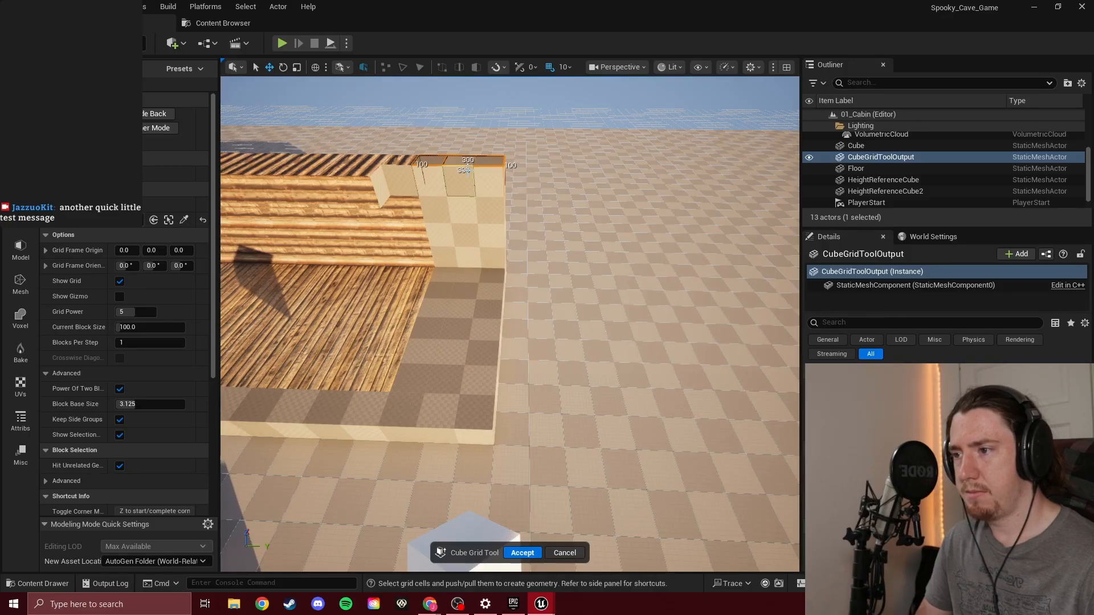
pyautogui.moveTo(498, 279); pyautogui.dragTo(474, 363)
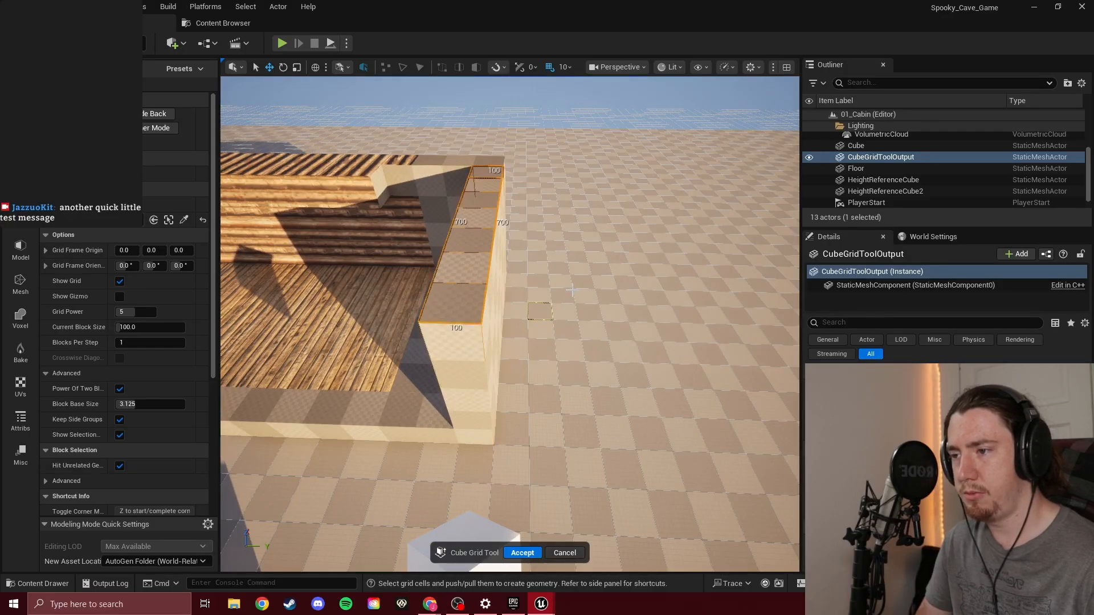
pyautogui.moveTo(568, 290)
pyautogui.mouseDown(button='right')
pyautogui.moveTo(490, 292)
pyautogui.moveTo(546, 291)
pyautogui.mouseUp(button='right')
pyautogui.click(523, 553)
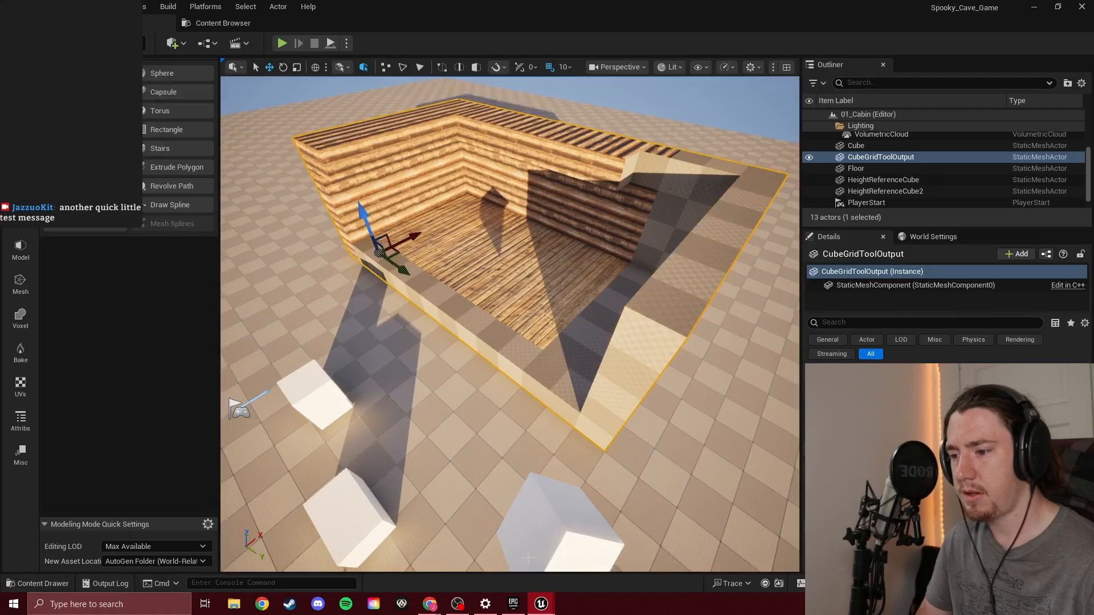
# Playtest the level and walk around inside the enlarged cabin to check its proportions, ending the session when done
pyautogui.press('w')
pyautogui.moveTo(349, 364); pyautogui.dragTo(439, 368, button='right')
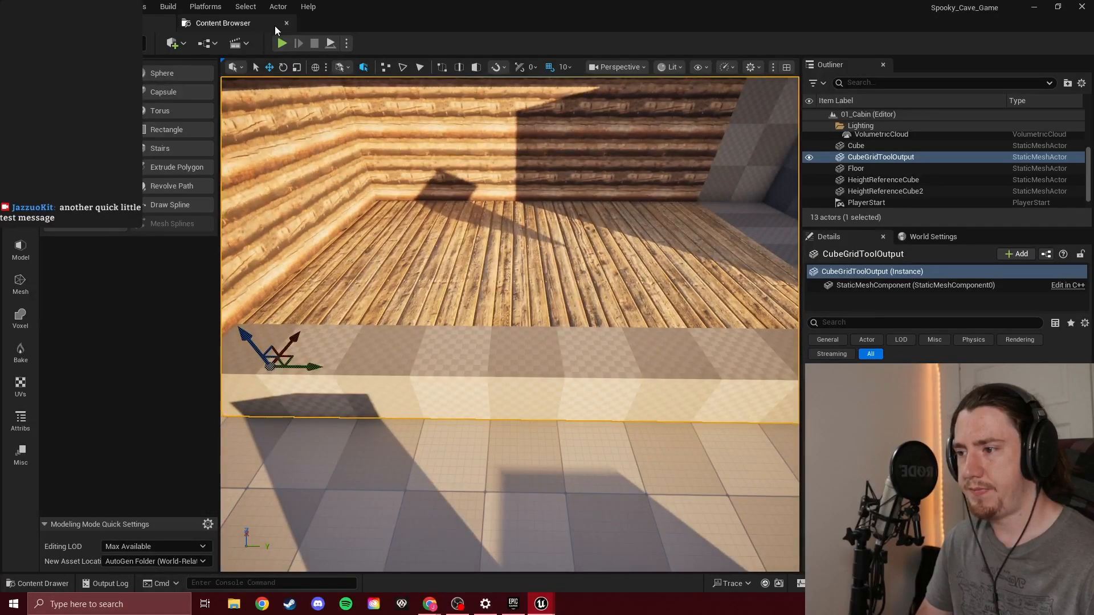
pyautogui.click(281, 44)
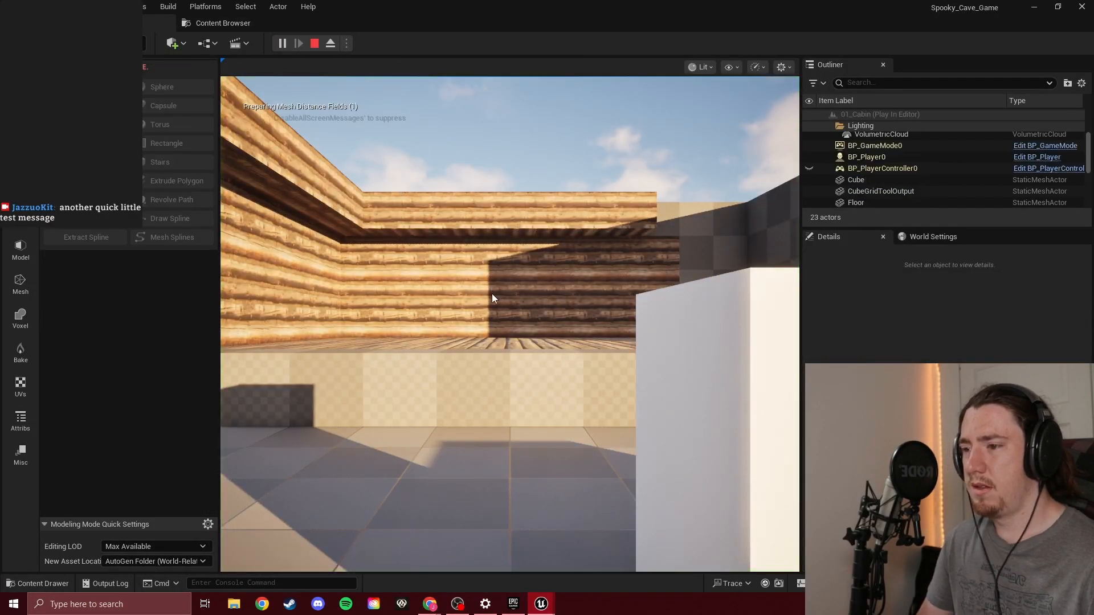
pyautogui.press('w')
pyautogui.press('space')
pyautogui.press('space')
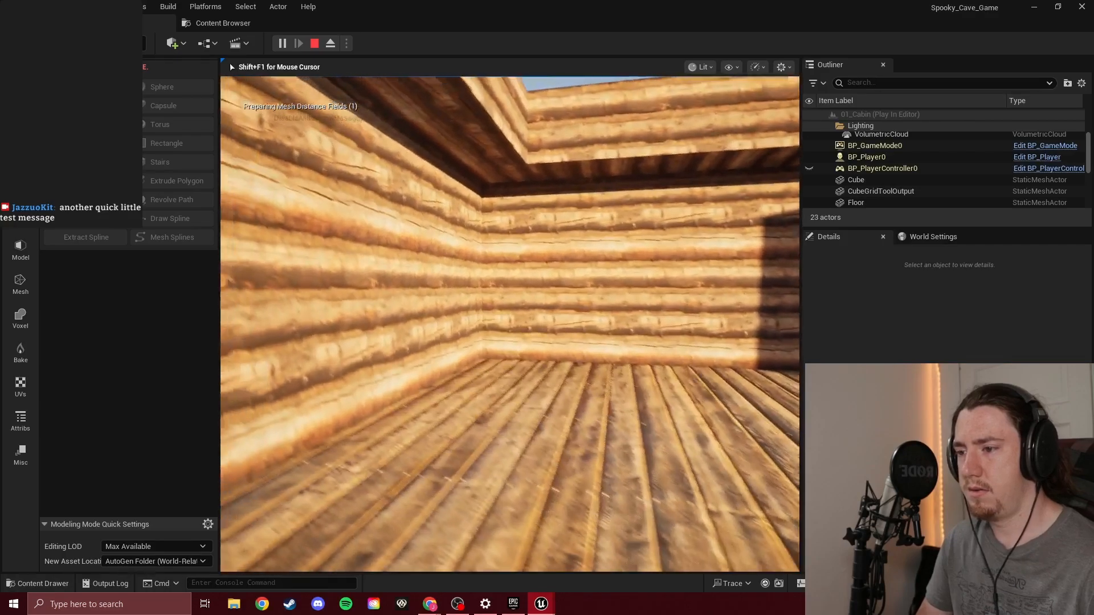
pyautogui.press('w')
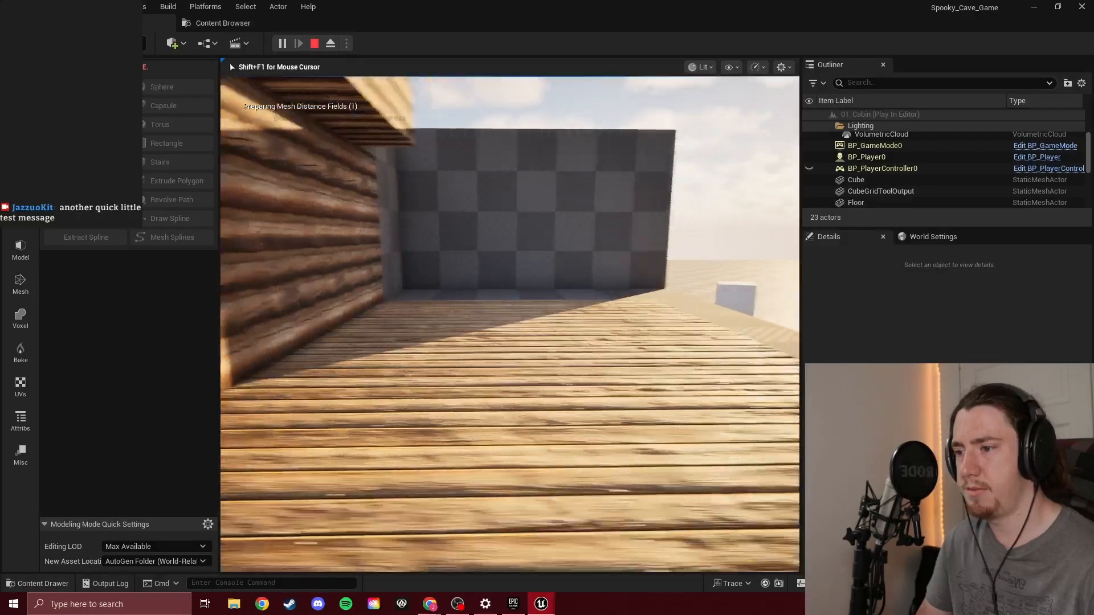
pyautogui.press('w')
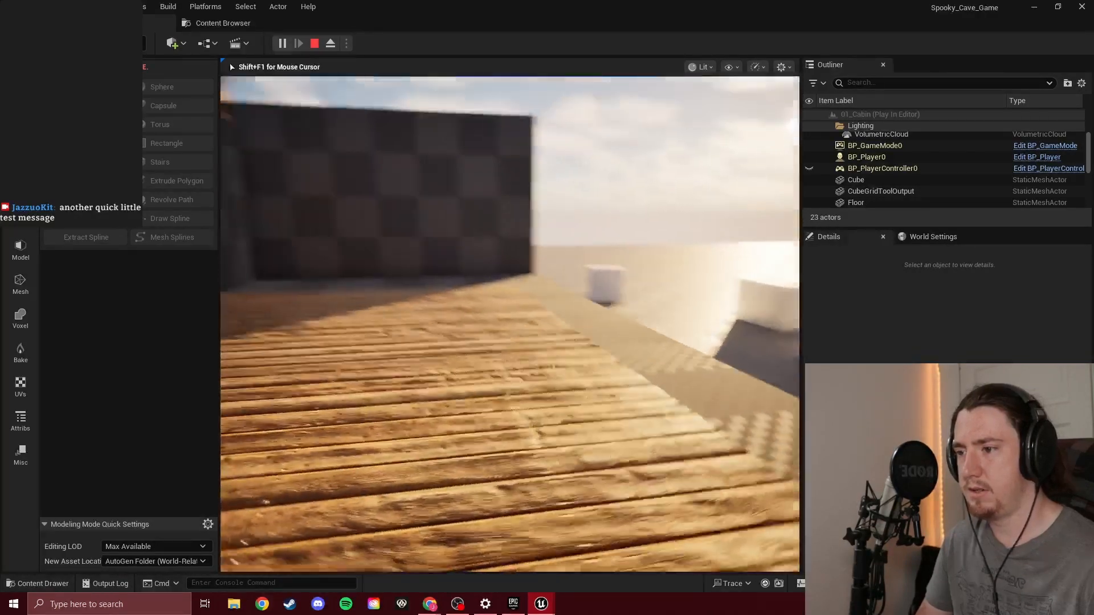
pyautogui.press('a')
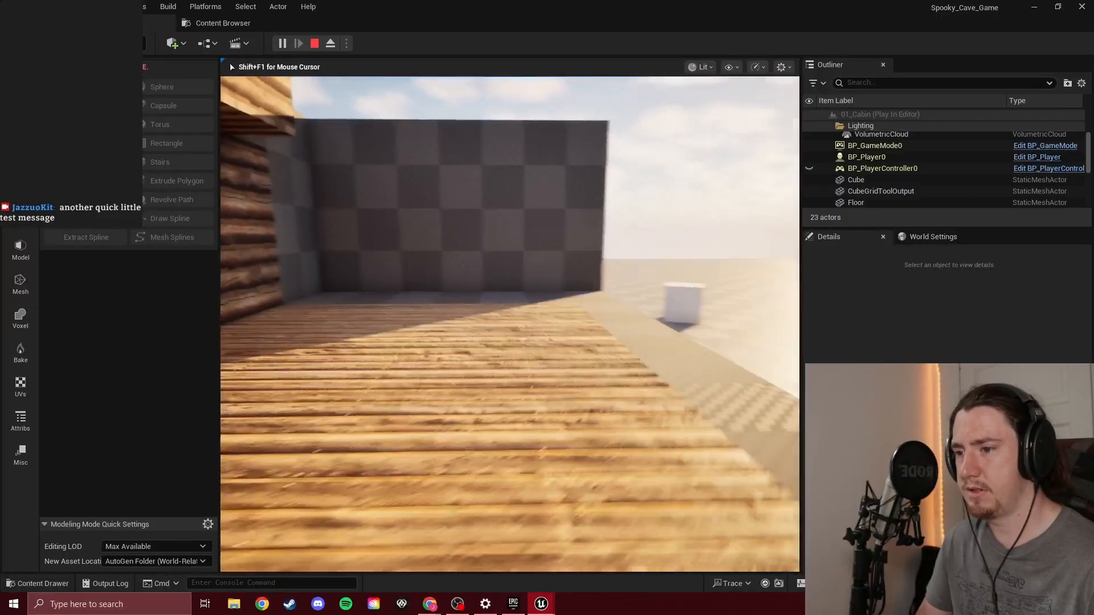
pyautogui.press('w')
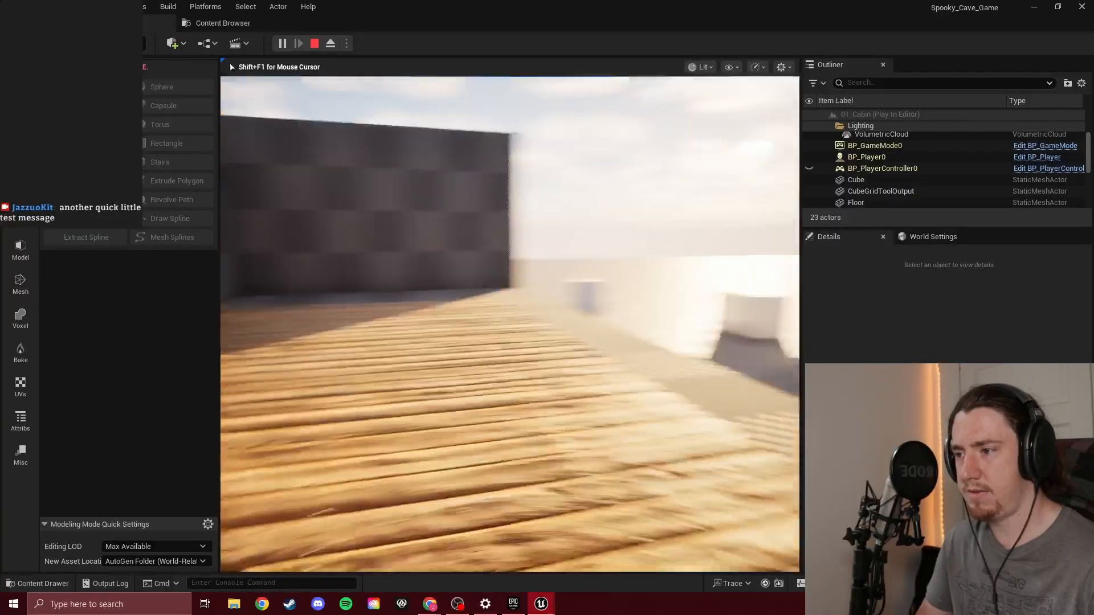
pyautogui.press('Escape')
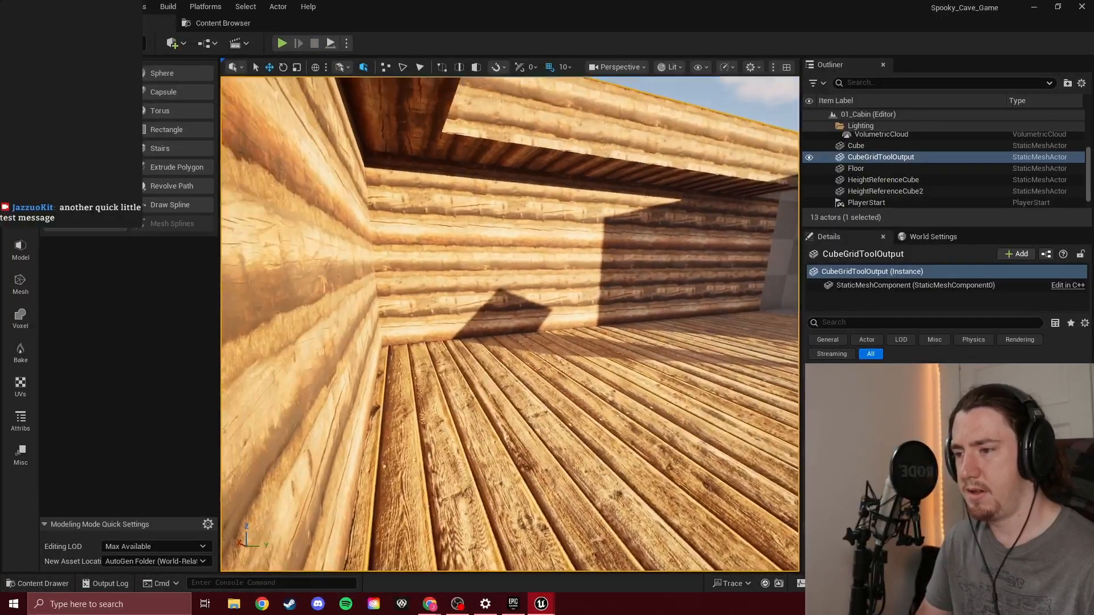
# Edit the cabin mesh with Cube Grid and raise the open front's 100 by 1200 base row into a wall at cabin wall height
pyautogui.press('s')
pyautogui.moveTo(510, 323); pyautogui.dragTo(547, 356, button='right')
pyautogui.press('w')
pyautogui.press('s')
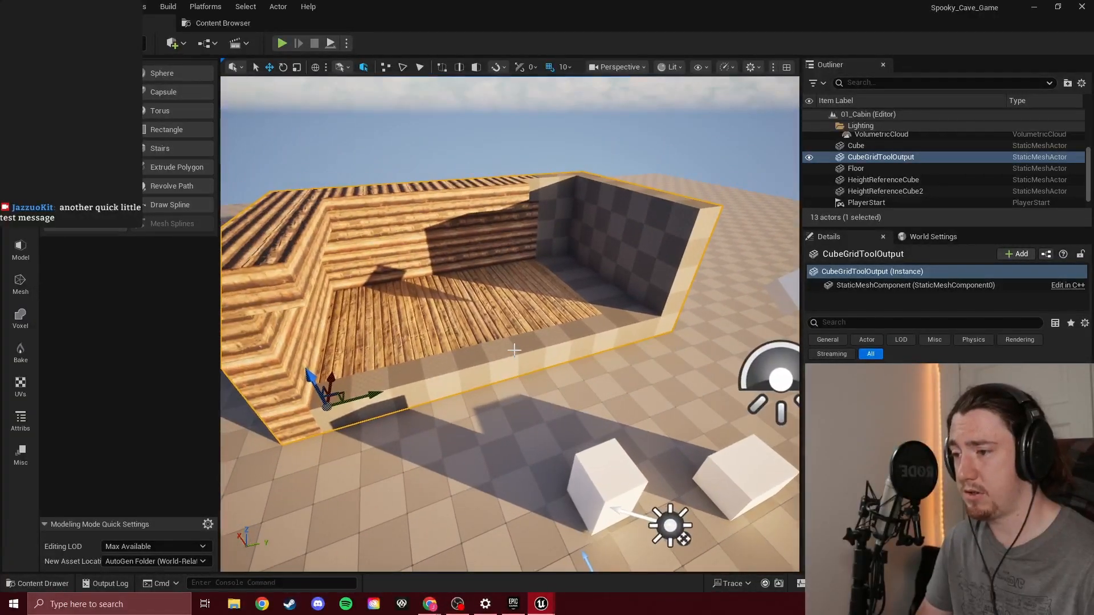
pyautogui.click(103, 168)
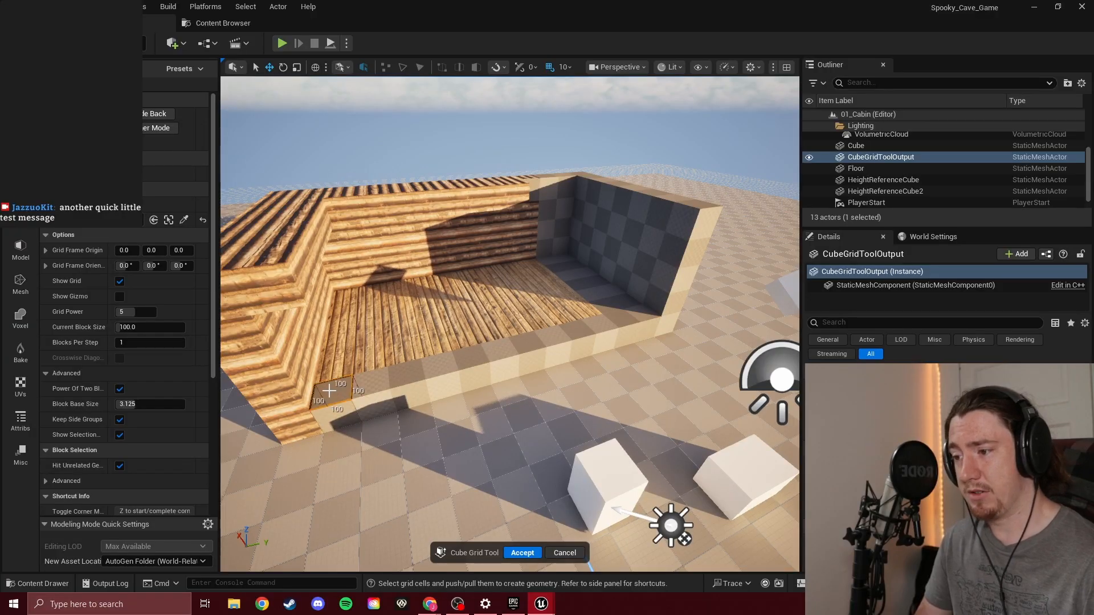
pyautogui.moveTo(329, 391); pyautogui.dragTo(645, 152)
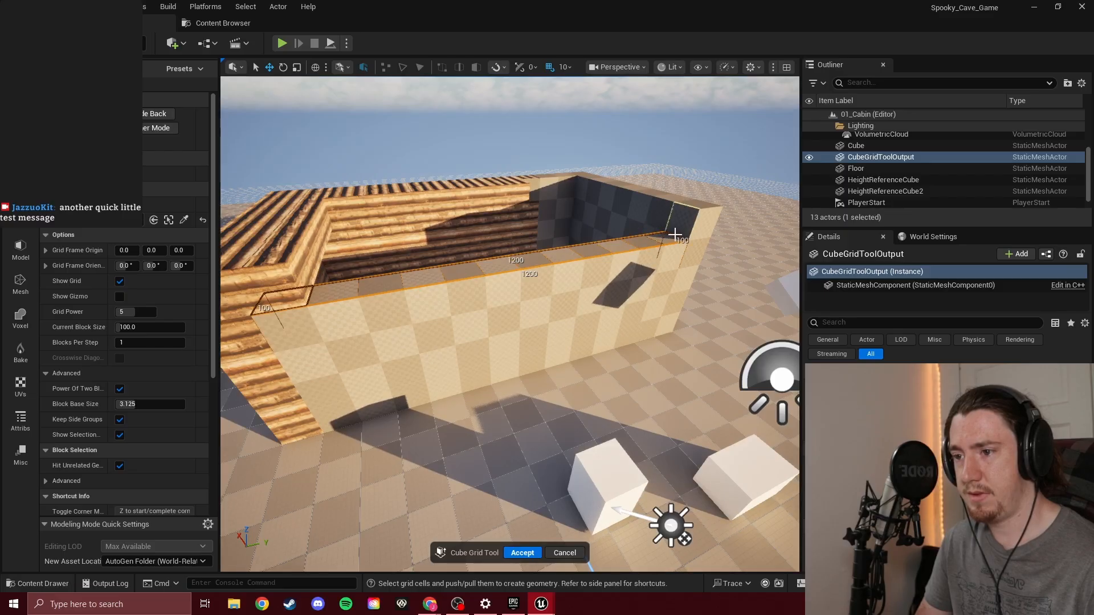
# Extend the upper overhang along the plain end wall to continue the log wall's ledge, and accept the Cube Grid changes
pyautogui.moveTo(677, 227); pyautogui.dragTo(335, 251)
pyautogui.press('w')
pyautogui.moveTo(447, 227); pyautogui.dragTo(621, 234, button='right')
pyautogui.moveTo(419, 267); pyautogui.dragTo(552, 317)
pyautogui.moveTo(527, 329); pyautogui.dragTo(456, 332, button='right')
pyautogui.click(521, 553)
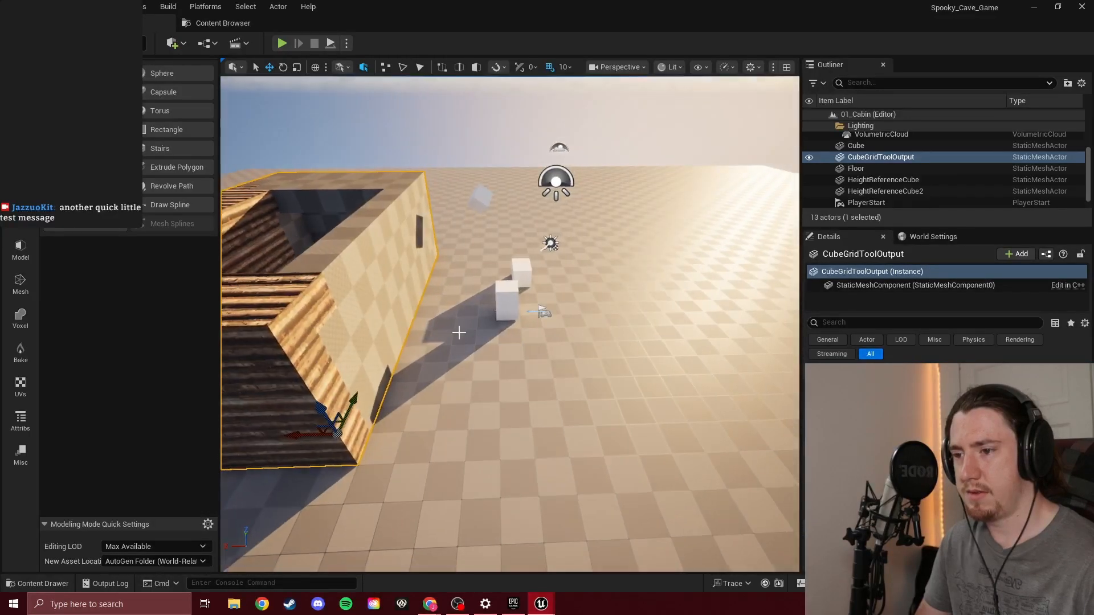
# Switch to Selection mode, move the PlayerStart inside the cabin and raise it above the wooden floor
pyautogui.click(114, 44)
pyautogui.click(114, 63)
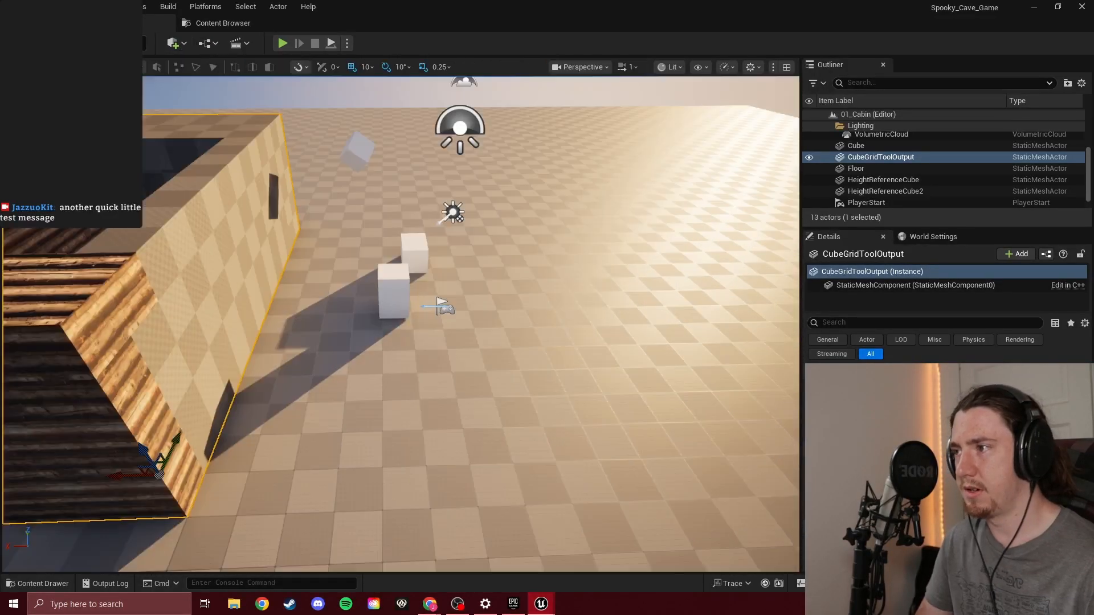
pyautogui.click(441, 306)
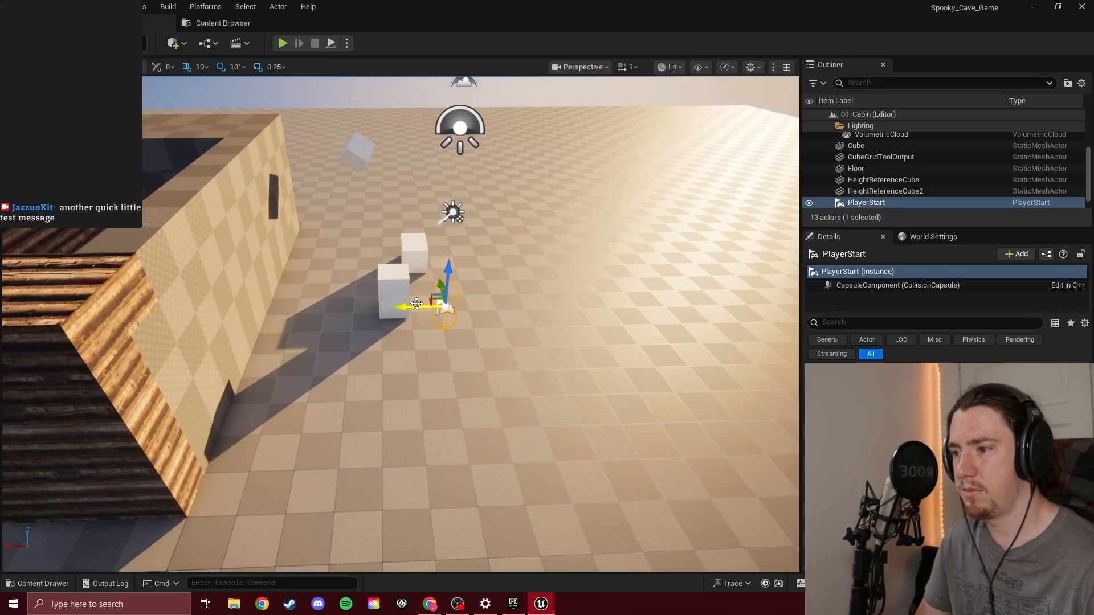
pyautogui.moveTo(417, 303); pyautogui.dragTo(9, 278)
pyautogui.moveTo(9, 279); pyautogui.dragTo(2, 248, button='right')
pyautogui.press('w')
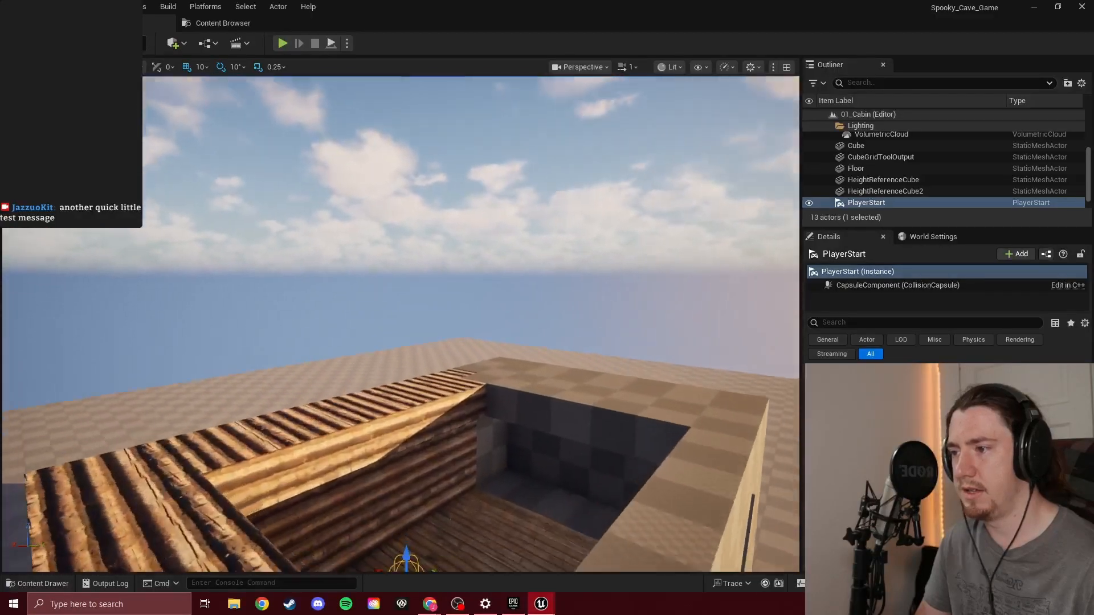
pyautogui.press('w')
pyautogui.moveTo(292, 286); pyautogui.dragTo(166, 291, button='right')
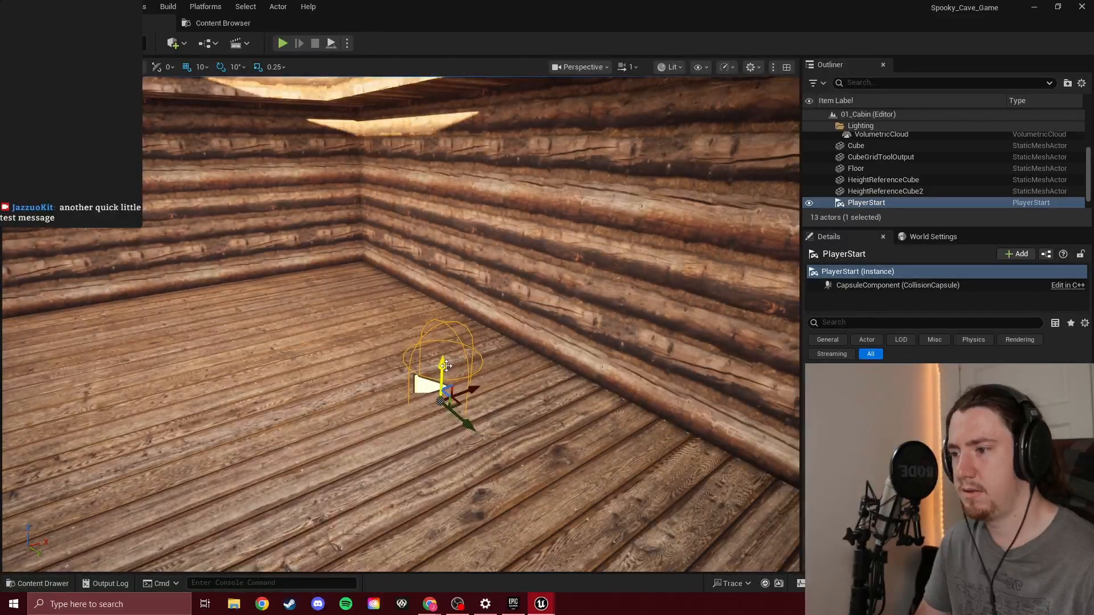
pyautogui.moveTo(445, 366); pyautogui.dragTo(442, 245)
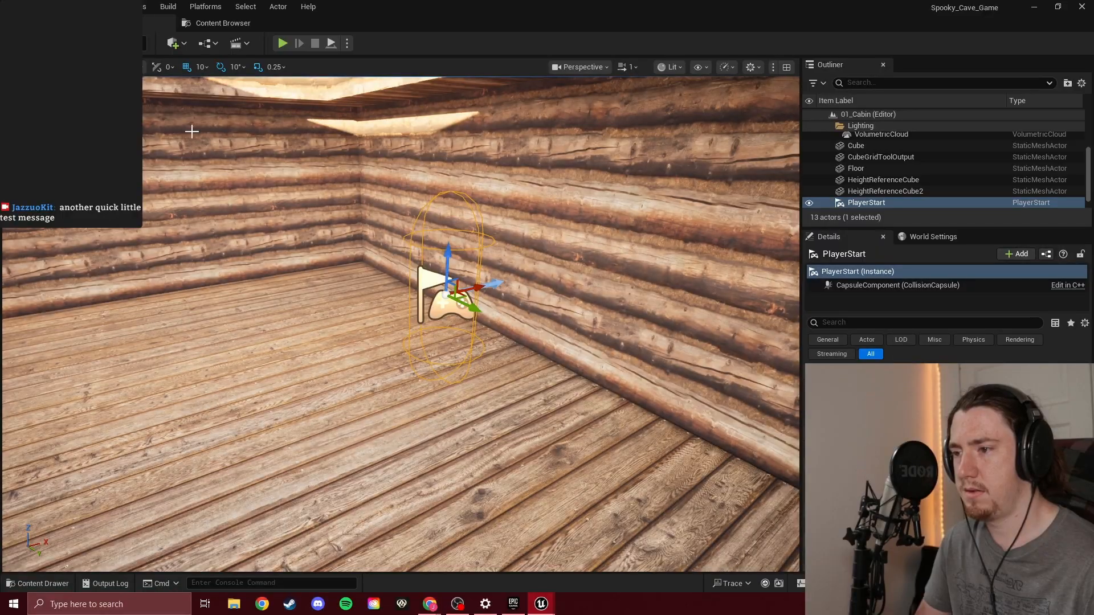
# Playtest from inside the closed cabin and examine the new walls, floor extension and overhang, ending the session when done
pyautogui.click(283, 42)
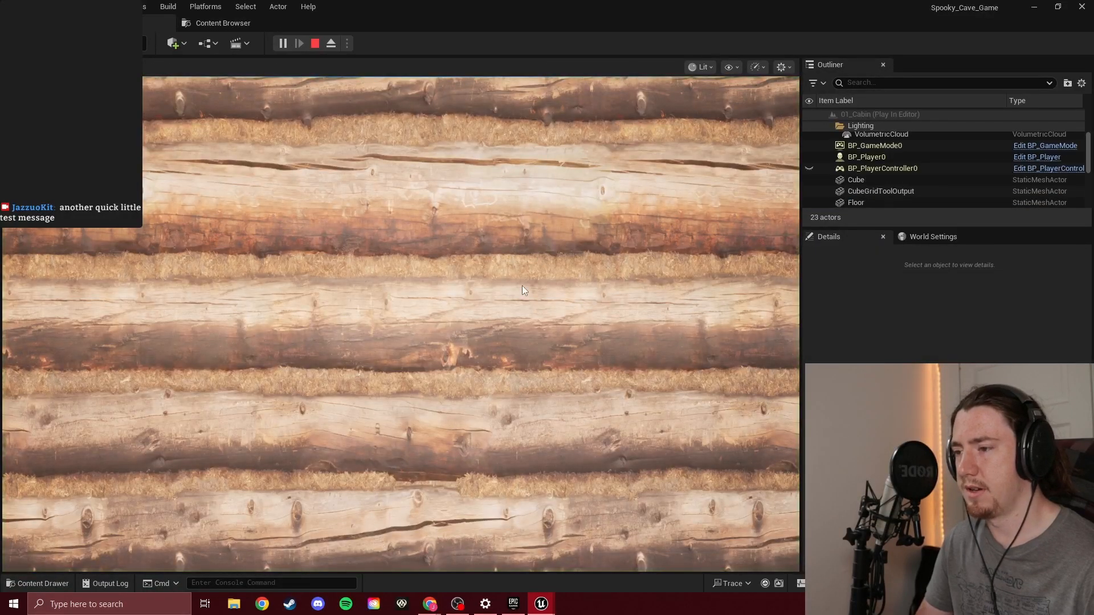
pyautogui.press('w')
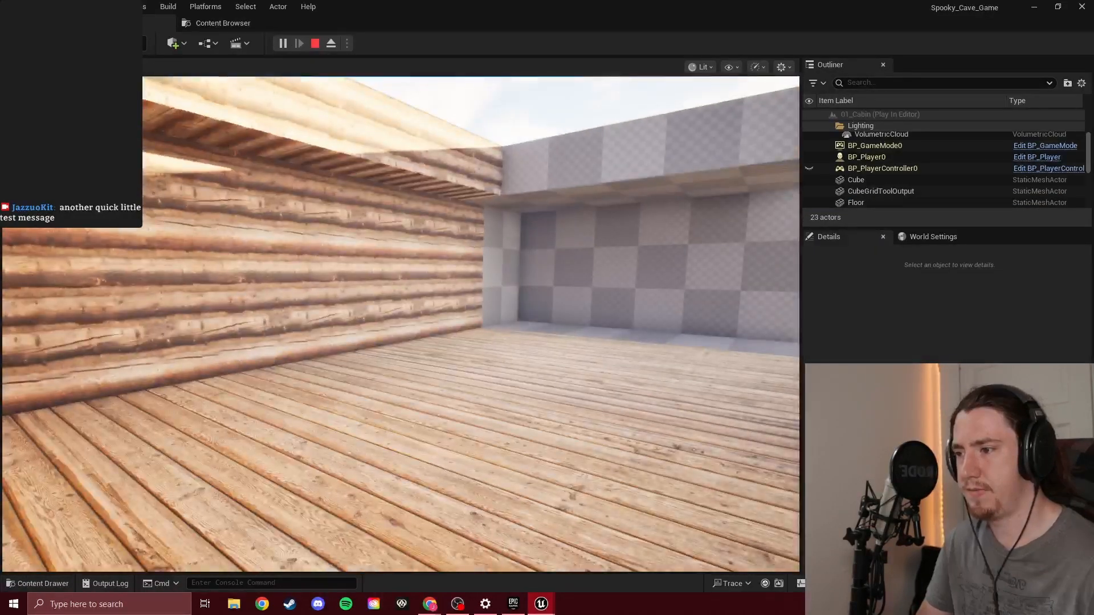
pyautogui.press('w')
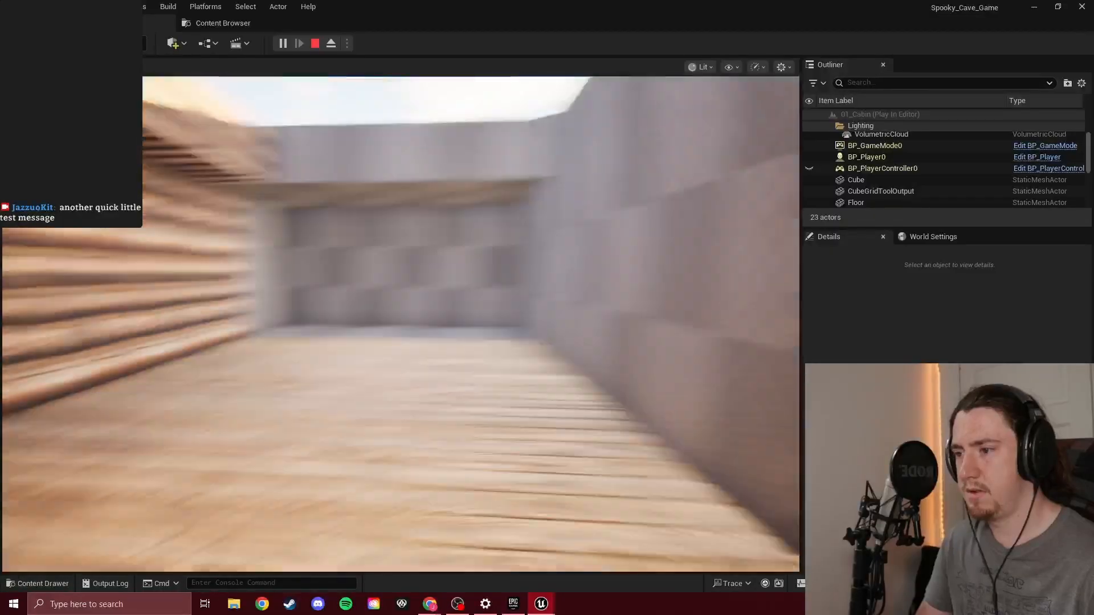
pyautogui.press('w')
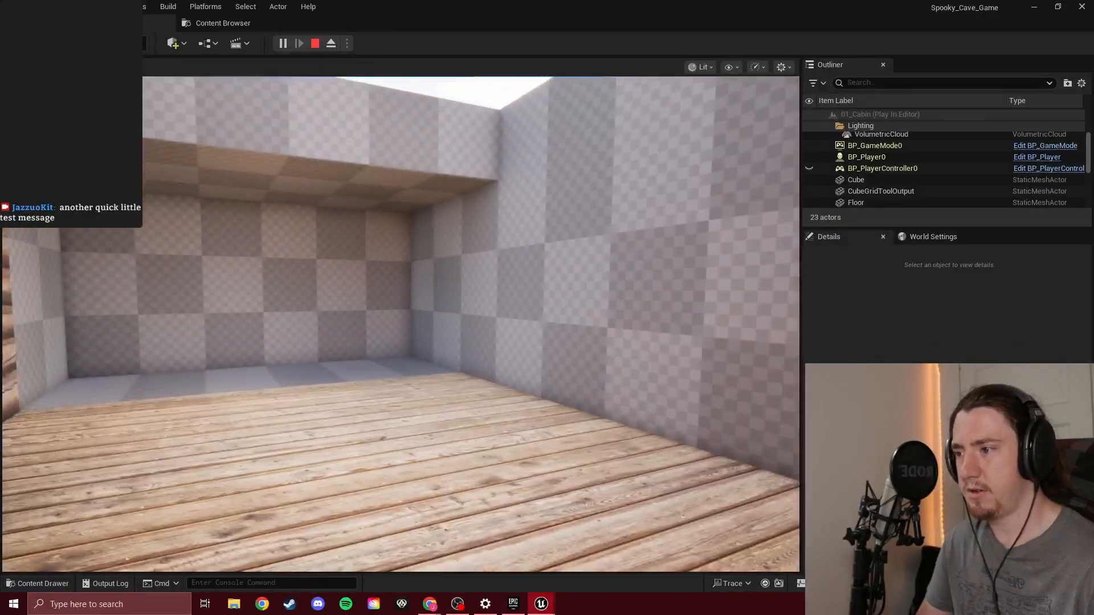
pyautogui.press('w')
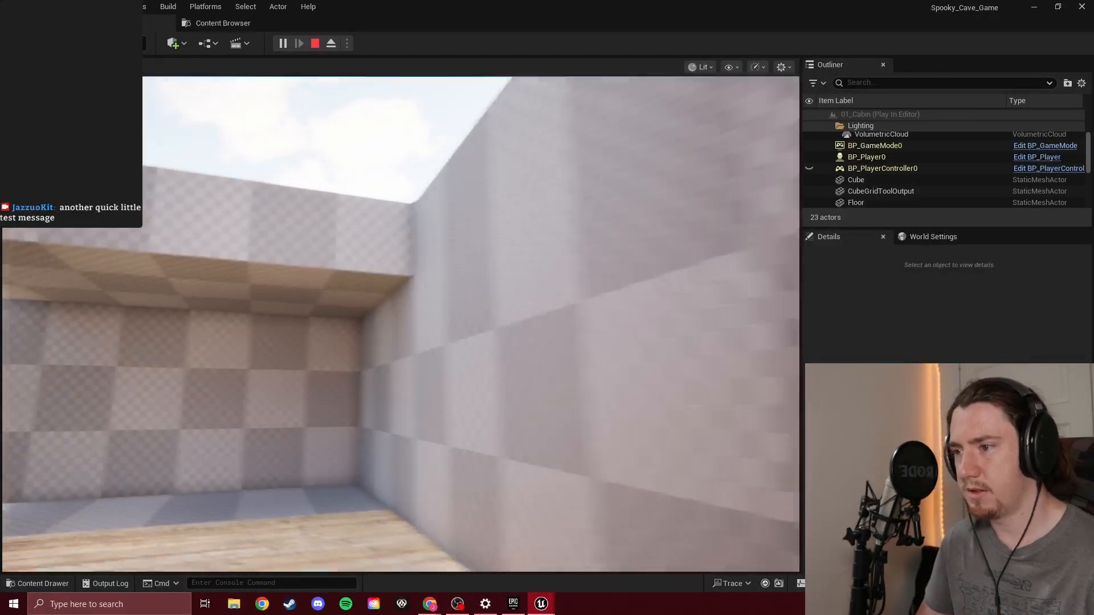
pyautogui.press('s')
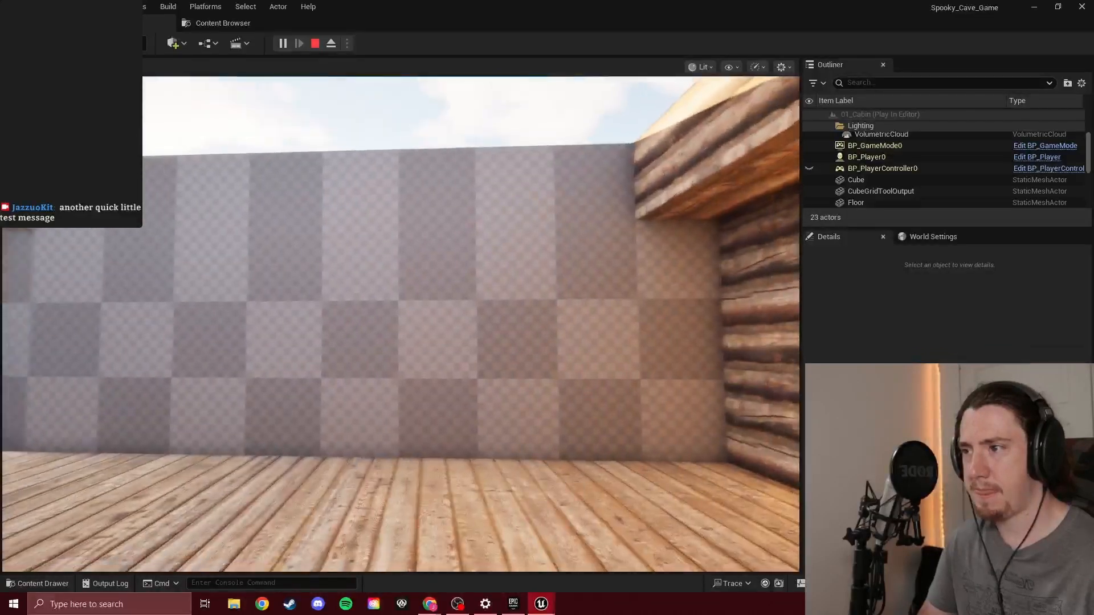
pyautogui.press('s')
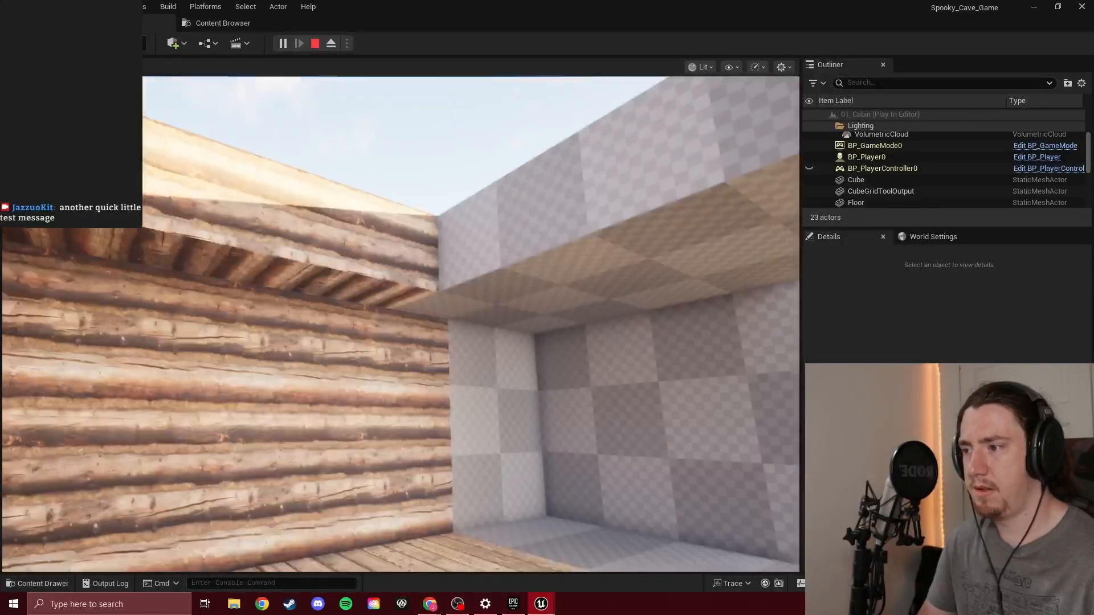
pyautogui.press('Escape')
# Move around inside the cabin during the playtest to examine the corner where the log wall meets the checkered extension
pyautogui.moveTo(130, 299); pyautogui.dragTo(285, 273, button='right')
pyautogui.press('s')
pyautogui.press('w')
pyautogui.press('s')
# Switch to Modeling mode, select the cabin mesh and start the Cube Grid tool on it
pyautogui.click(114, 43)
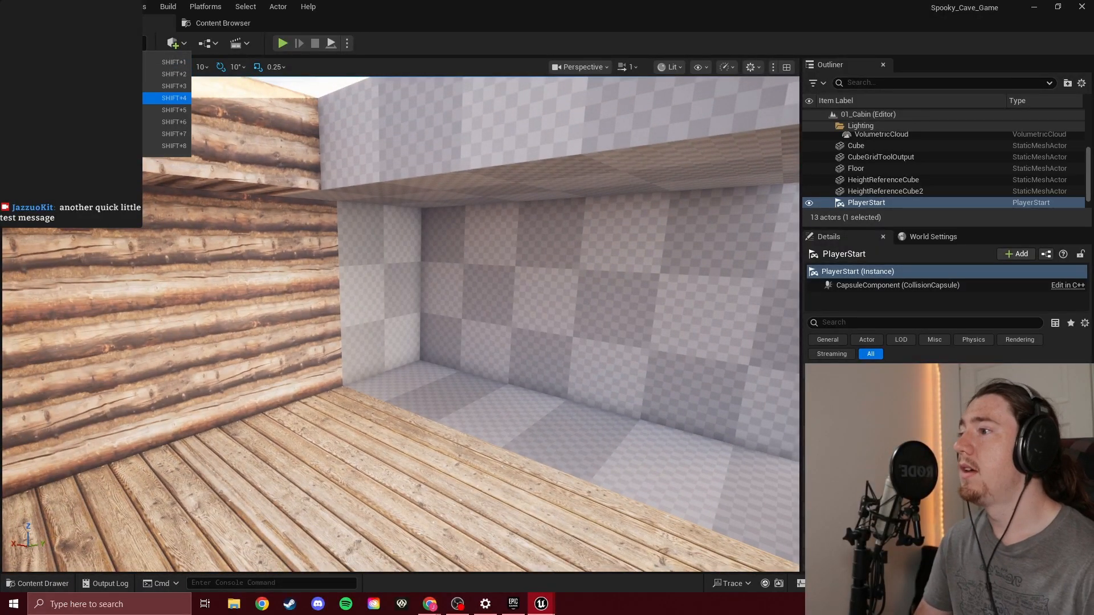
pyautogui.click(114, 122)
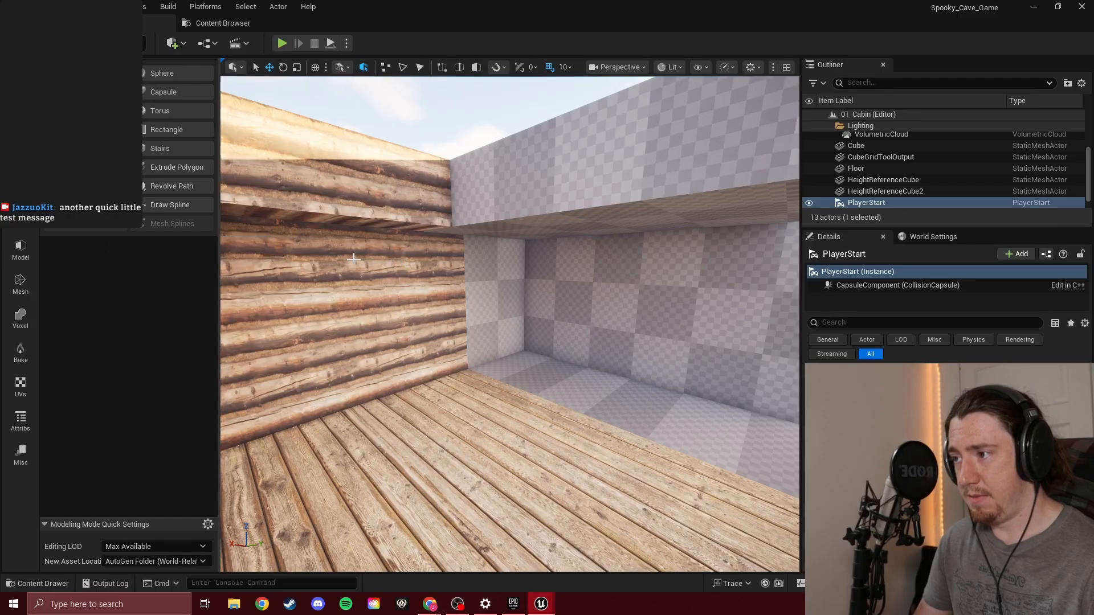
pyautogui.moveTo(355, 257); pyautogui.dragTo(415, 225, button='right')
pyautogui.press('a')
pyautogui.click(490, 236)
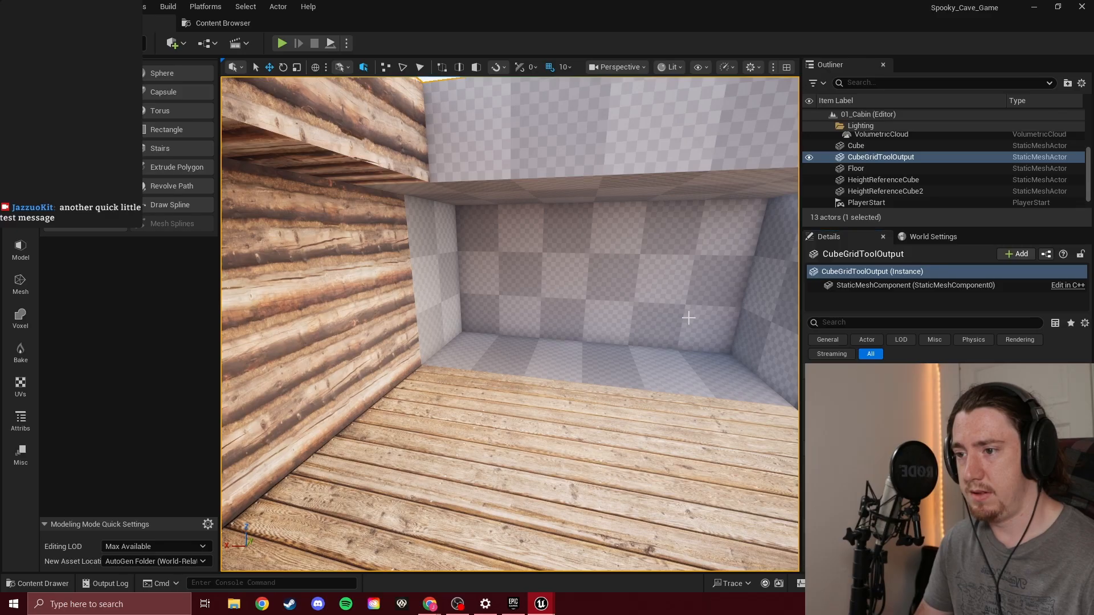
pyautogui.press('d')
pyautogui.moveTo(491, 235); pyautogui.dragTo(407, 233, button='right')
pyautogui.click(85, 167)
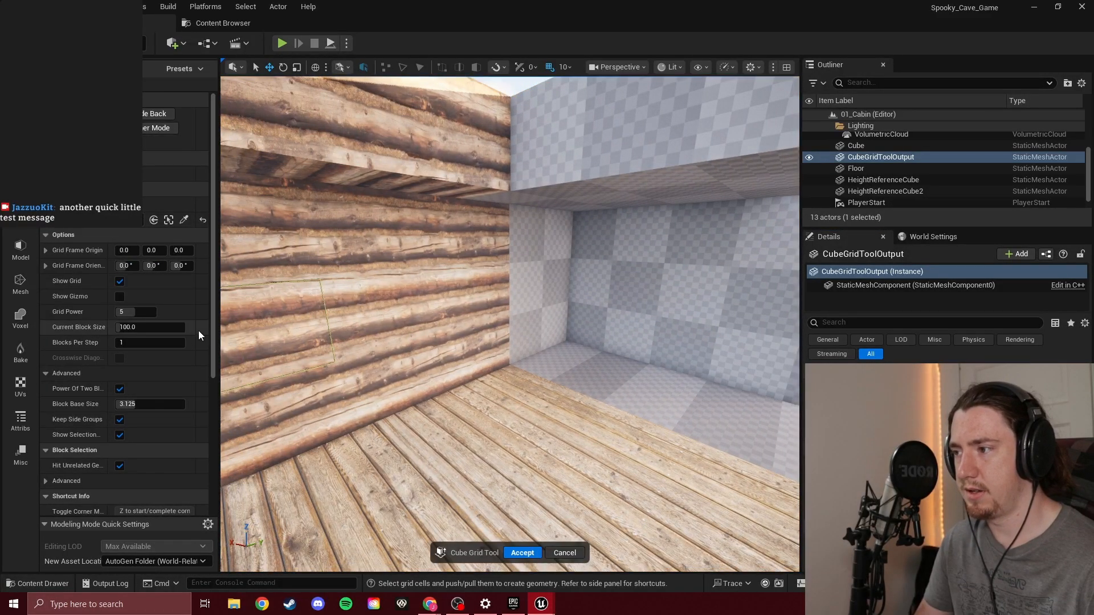
# Examine the Cube Grid options down to the material assignment, collapsing the Modeling Mode Quick Settings and Material sections
pyautogui.scroll(-5, 197, 330)
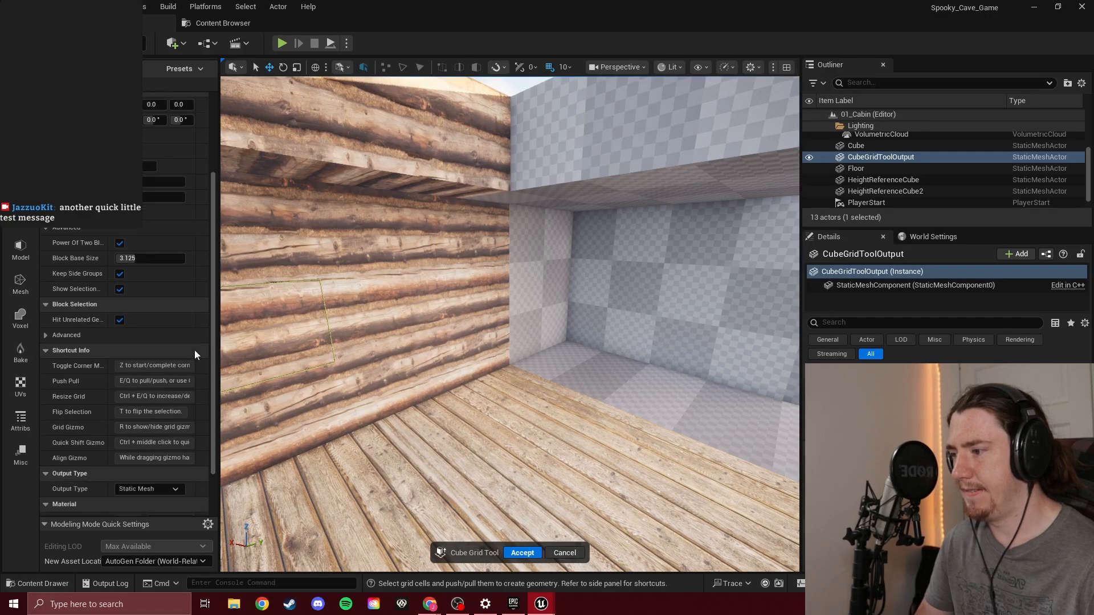
pyautogui.scroll(-3, 191, 319)
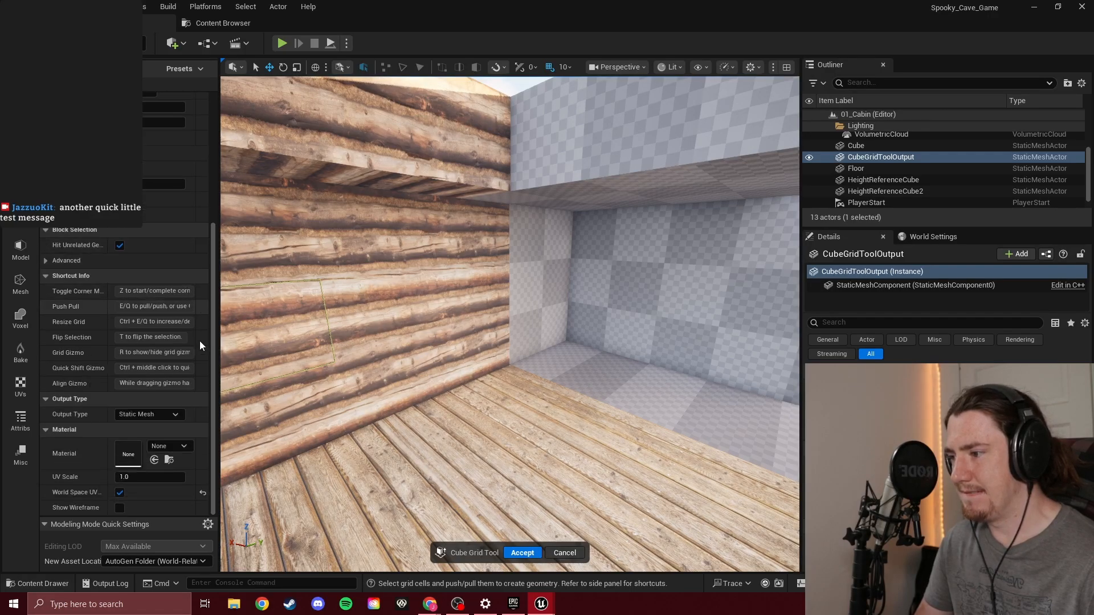
pyautogui.click(167, 446)
pyautogui.click(167, 443)
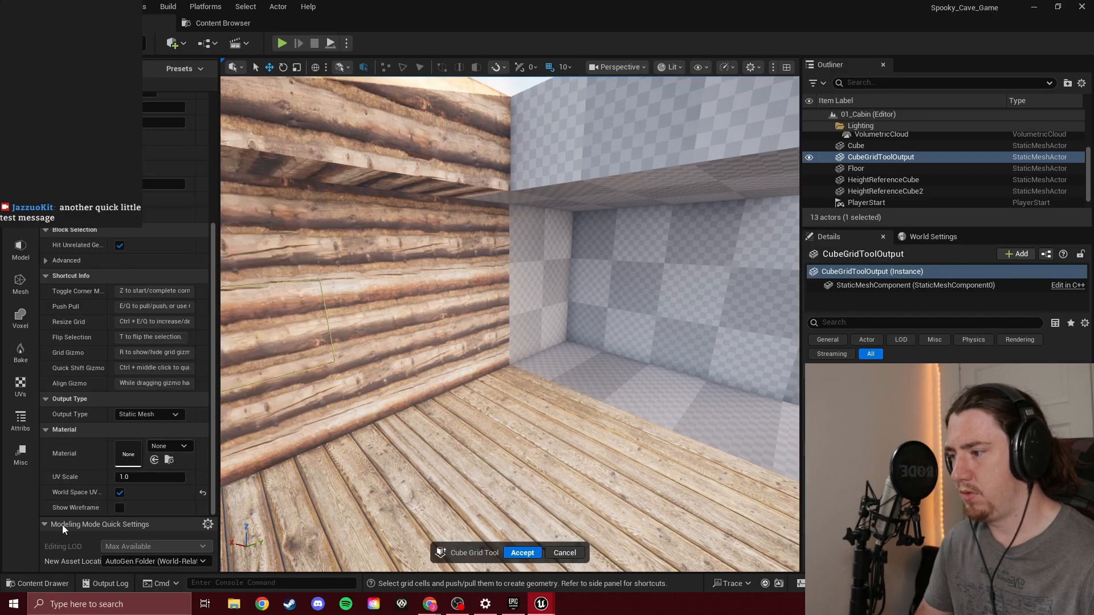
pyautogui.click(43, 524)
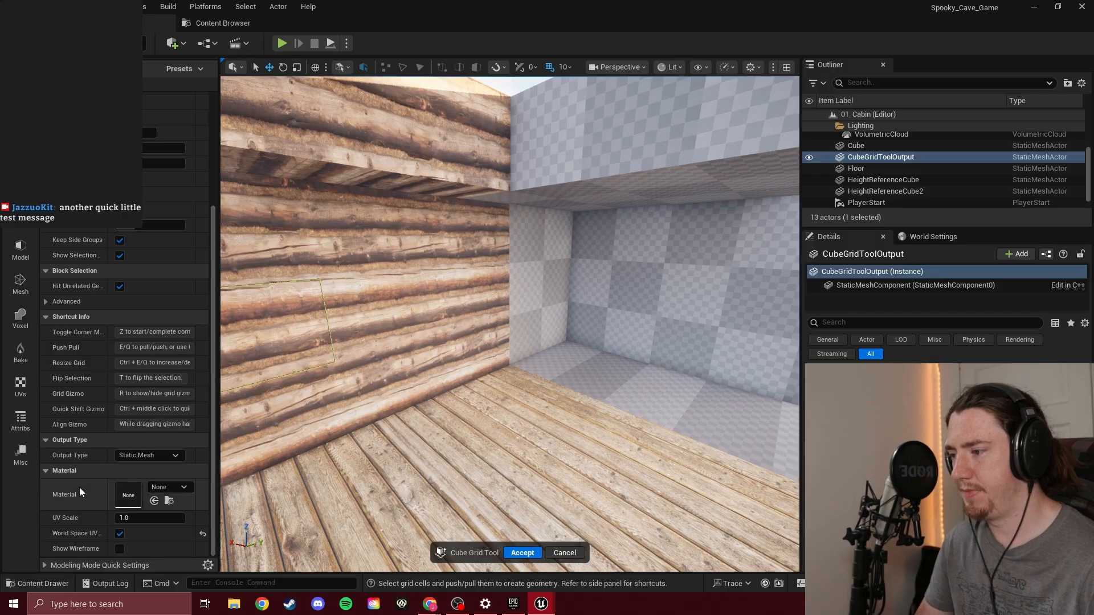
pyautogui.click(43, 472)
pyautogui.scroll(5, 114, 265)
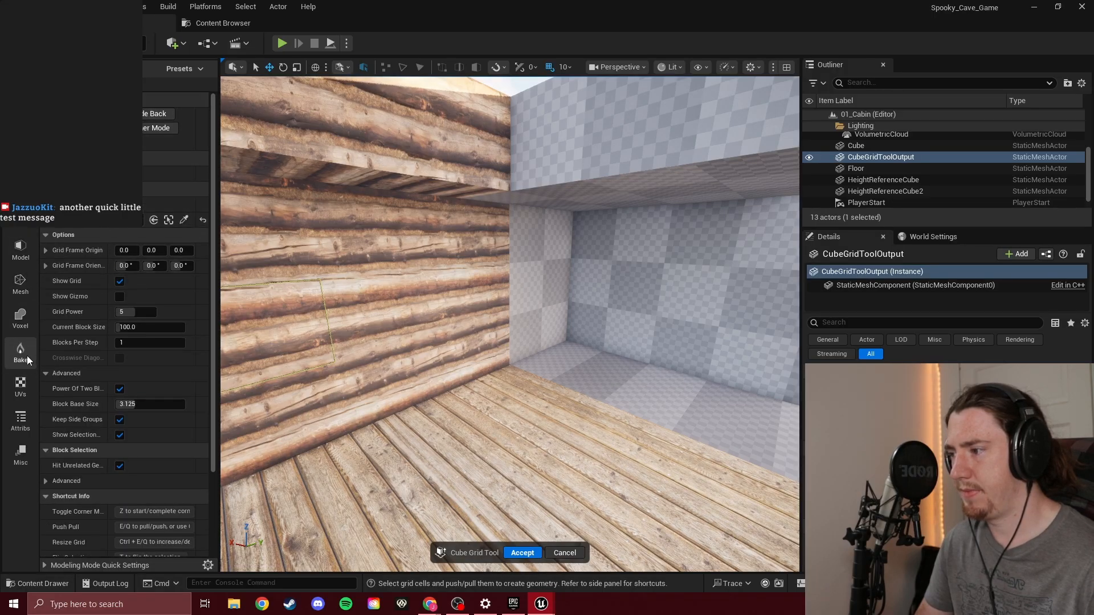
# Look through the Mesh Attributes and Mesh Processing tools and the Cube Grid options for a way to assign materials
pyautogui.click(23, 424)
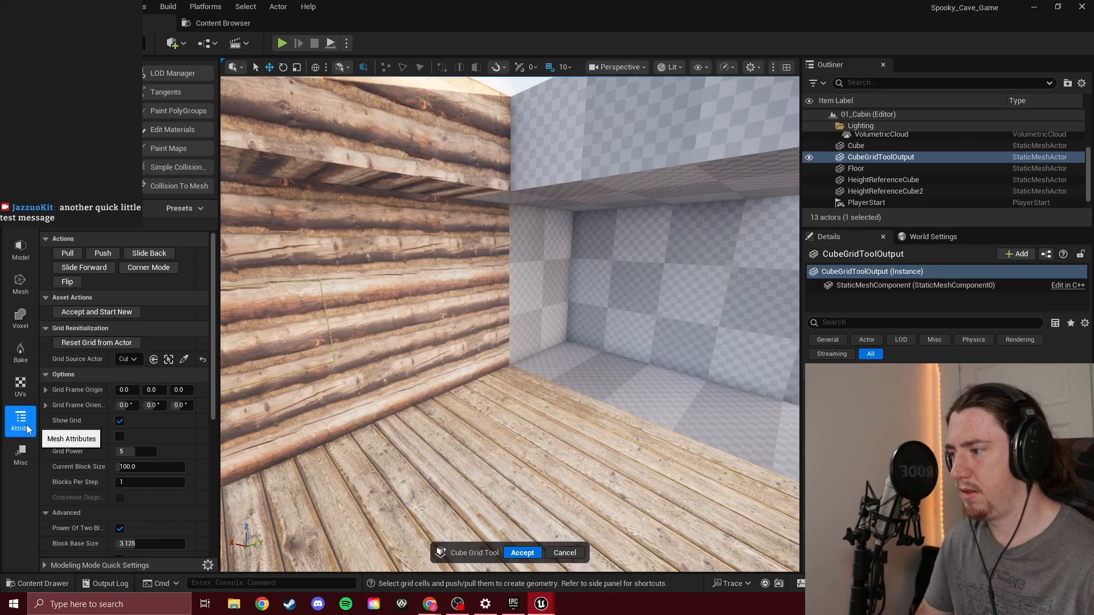
pyautogui.scroll(-8, 193, 317)
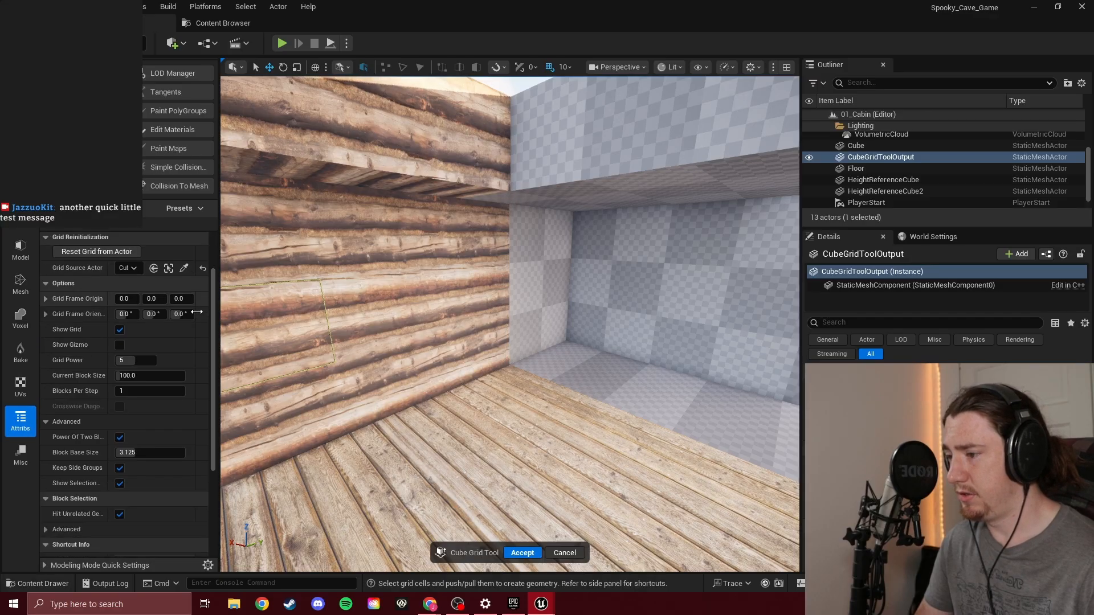
pyautogui.scroll(-3, 194, 314)
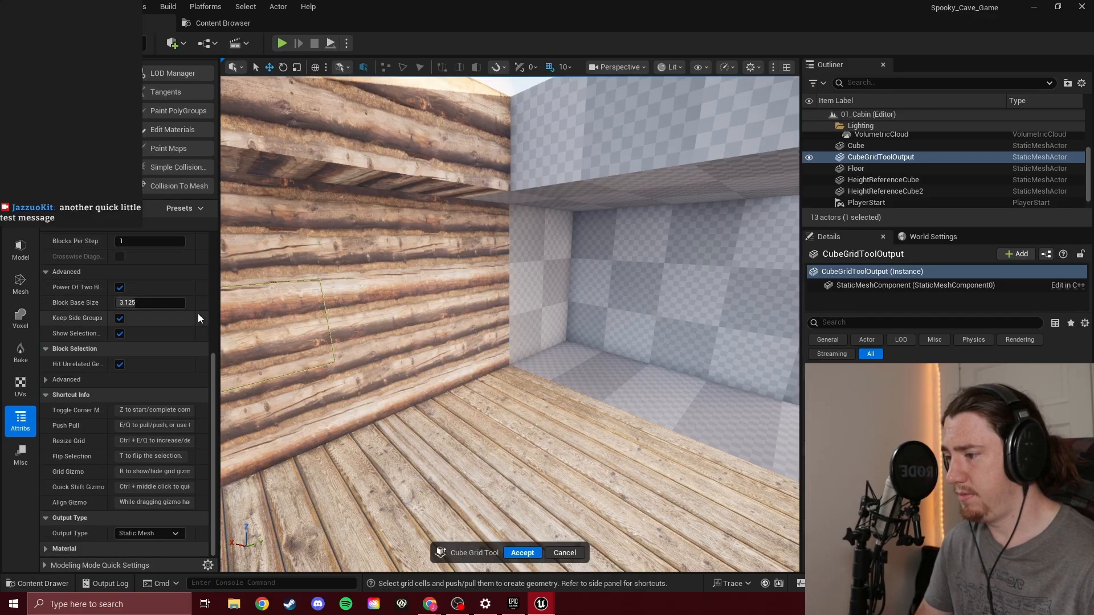
pyautogui.click(21, 281)
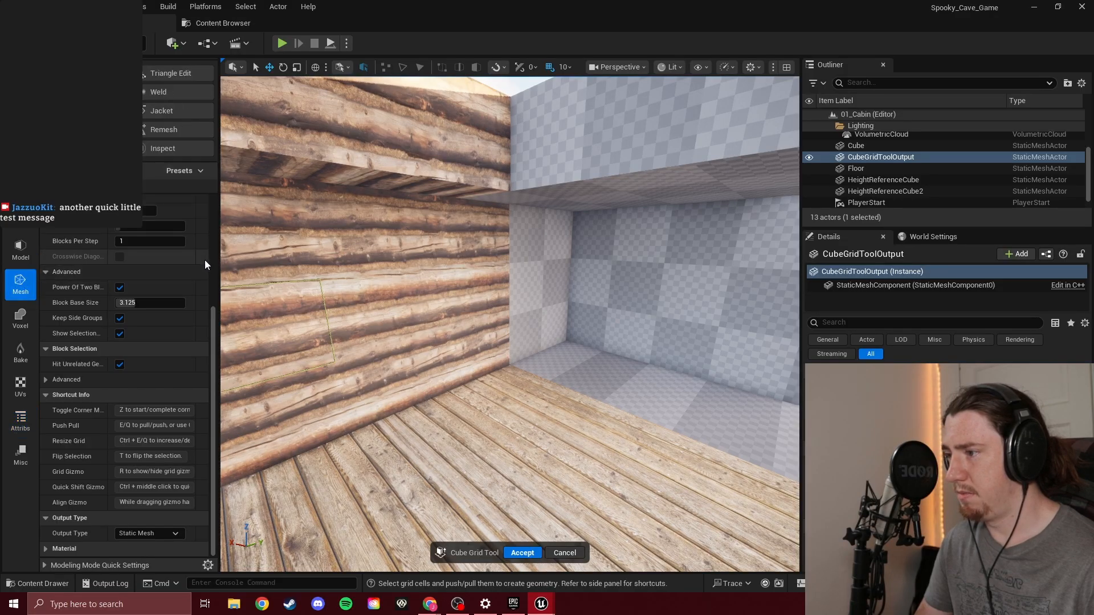
pyautogui.scroll(2, 203, 265)
pyautogui.scroll(6, 203, 265)
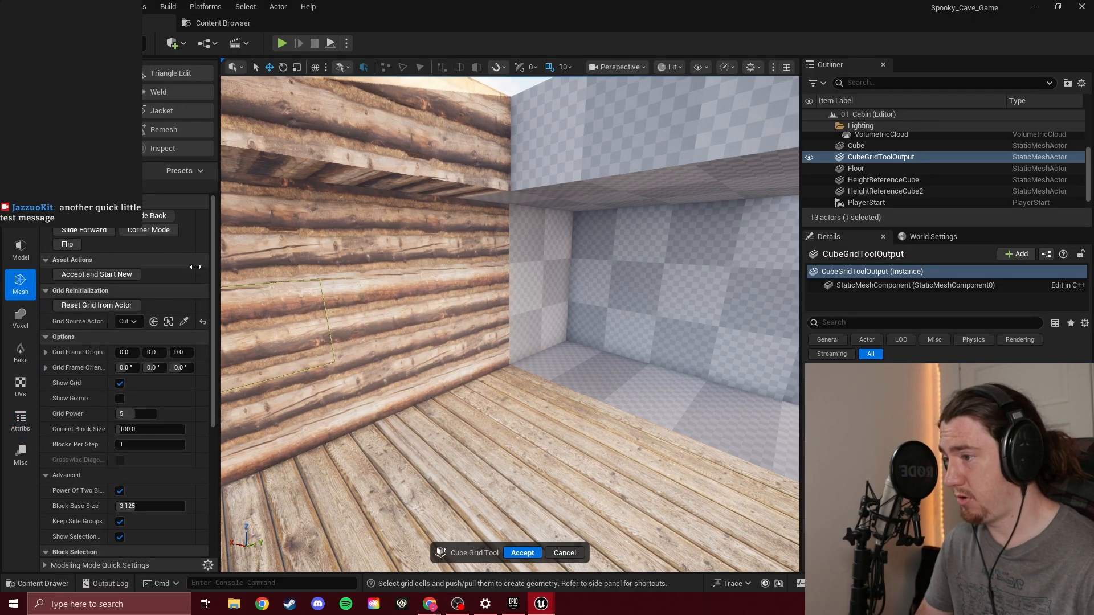
pyautogui.scroll(-7, 206, 267)
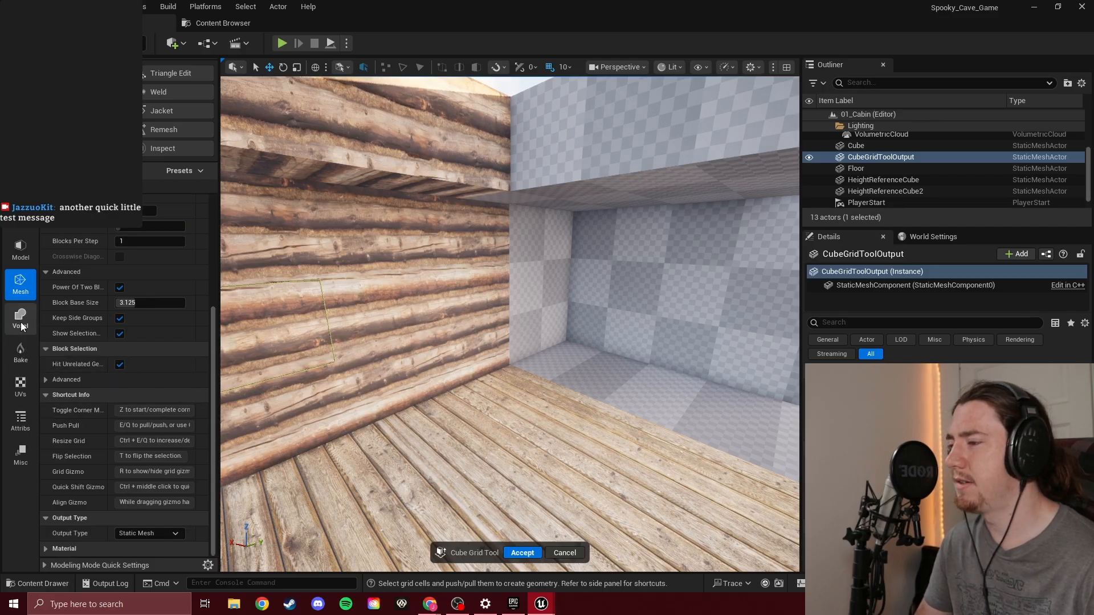
pyautogui.click(32, 450)
pyautogui.click(25, 420)
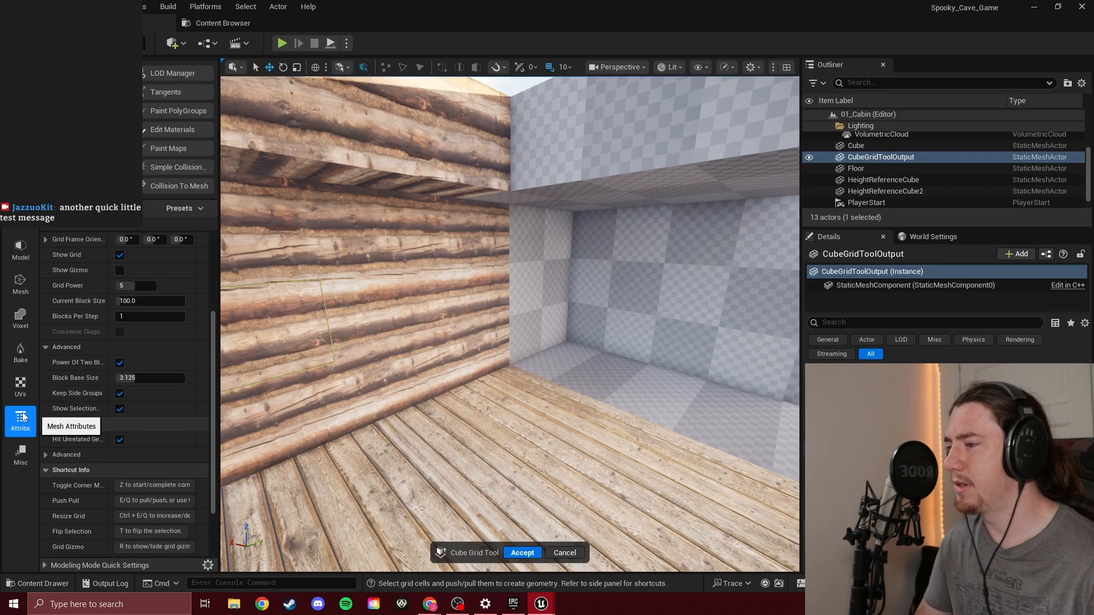
pyautogui.click(45, 239)
pyautogui.click(45, 239)
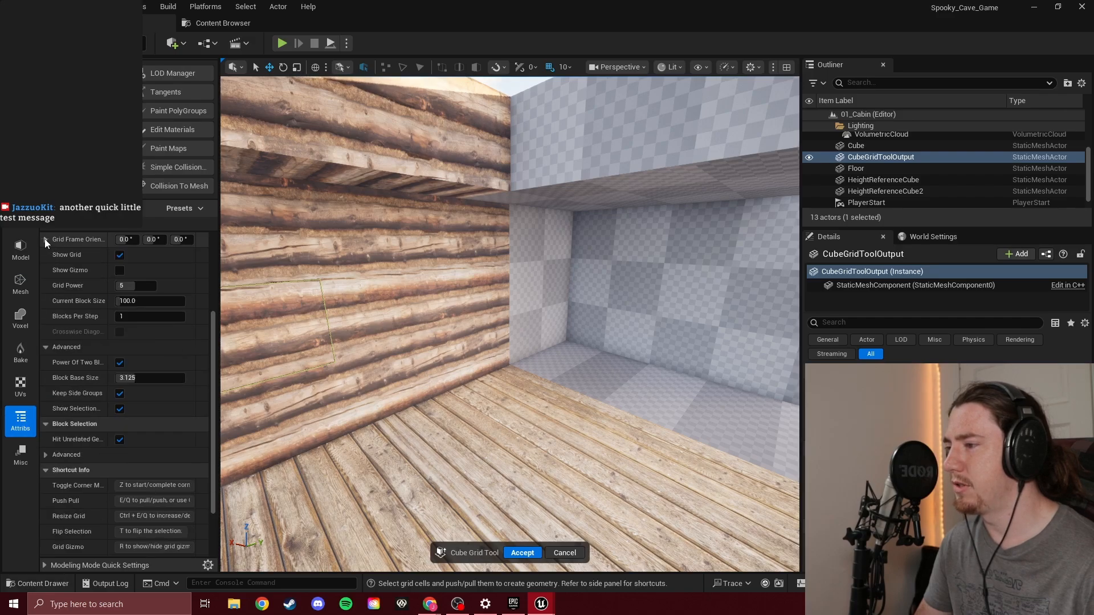
pyautogui.scroll(-3, 70, 363)
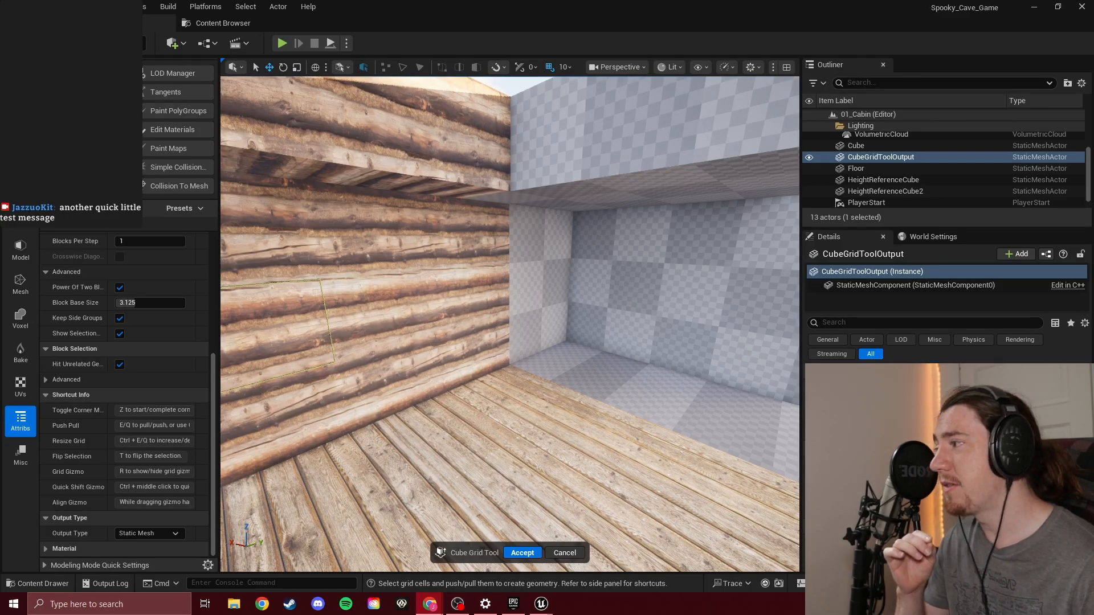
# Switch to Chrome and skim the Day 13 YouTube video in full screen for the part where materials are assigned to the cabin
pyautogui.moveTo(0, 228); pyautogui.dragTo(650, 52)
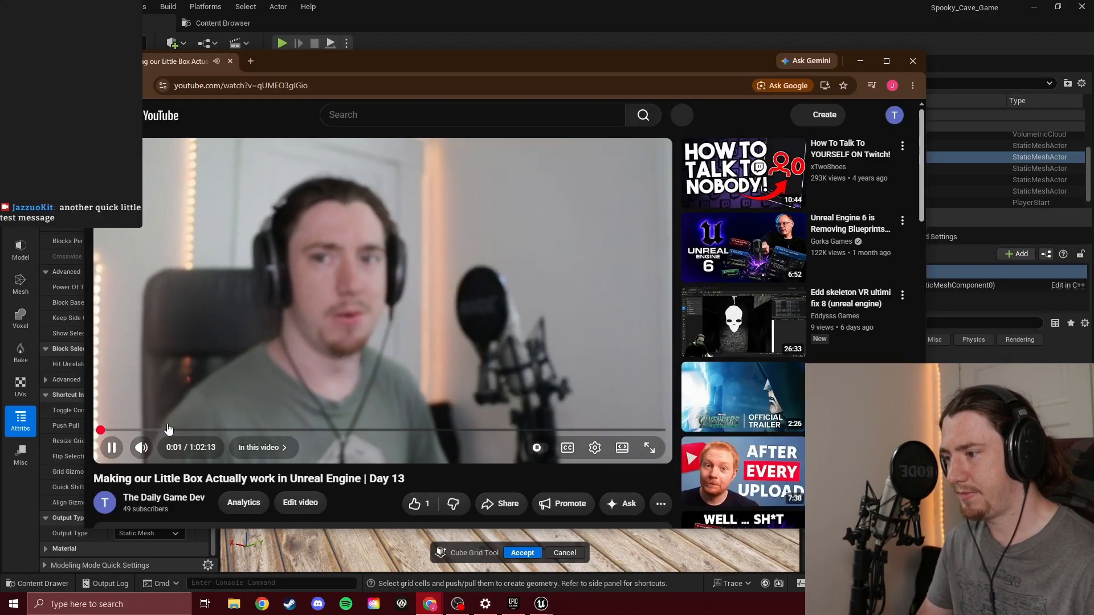
pyautogui.moveTo(168, 428); pyautogui.dragTo(364, 430)
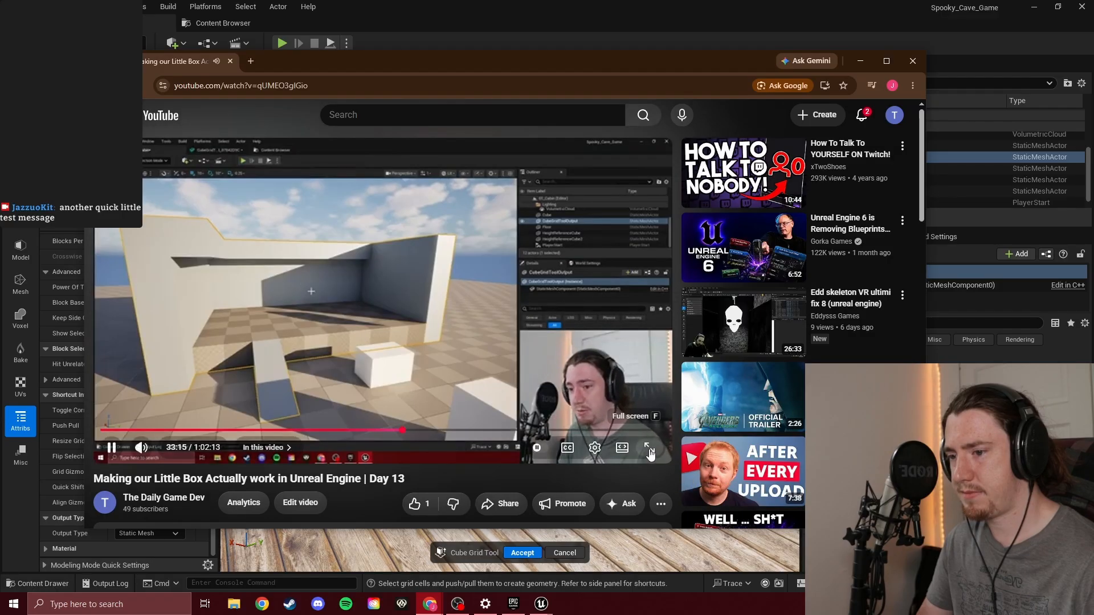
pyautogui.click(650, 450)
pyautogui.moveTo(619, 573); pyautogui.dragTo(710, 583)
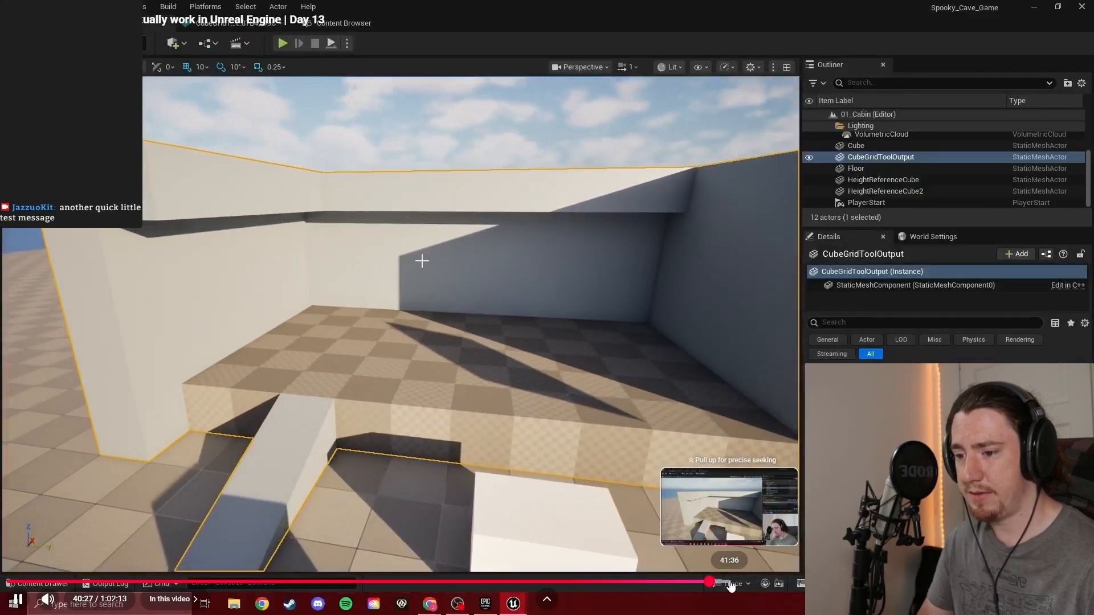
pyautogui.click(730, 582)
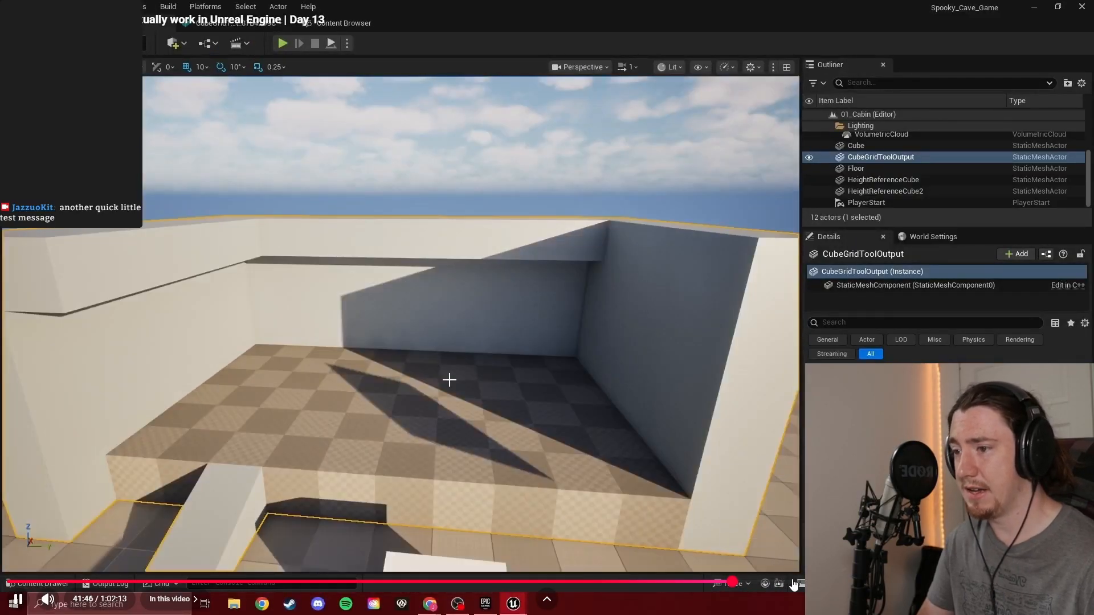
pyautogui.click(793, 582)
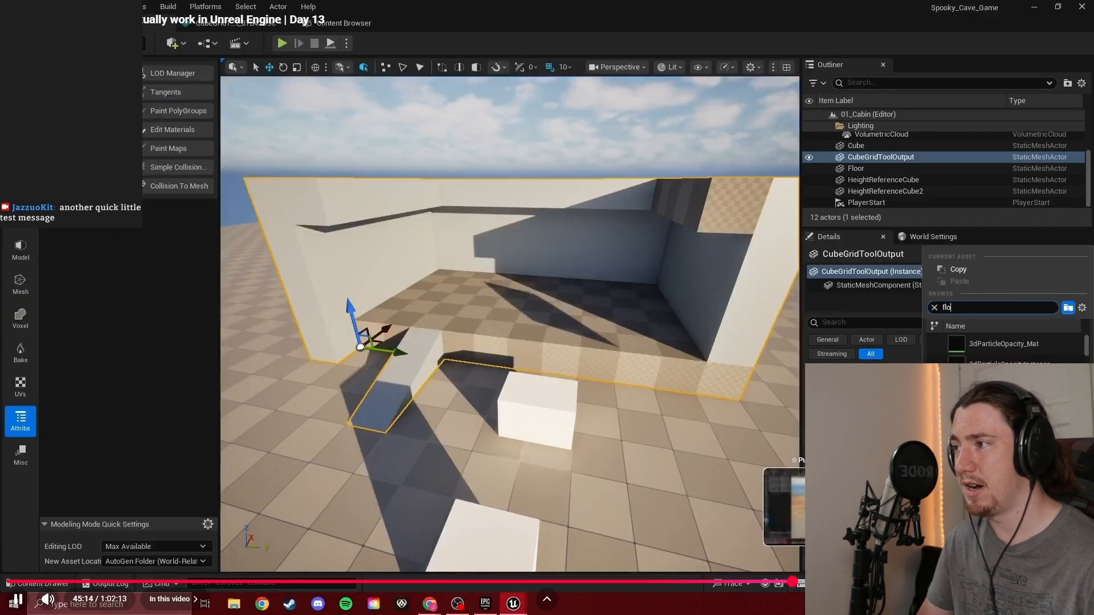
pyautogui.click(832, 582)
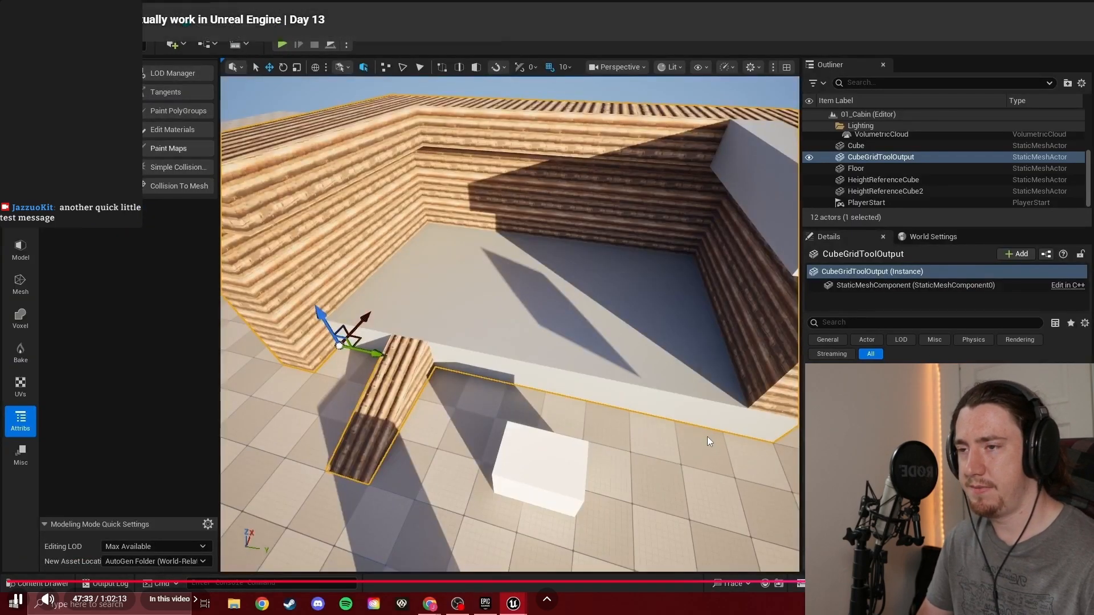
# Find the Edit Materials tool demonstration around 49:04 in the video, pause there and close the video
pyautogui.doubleClick(621, 430)
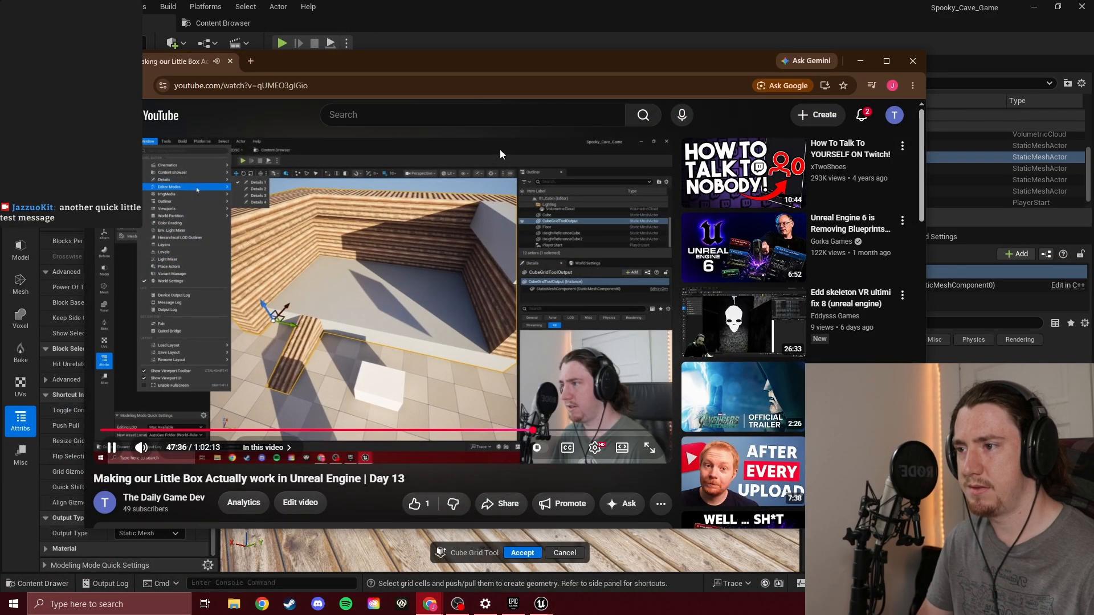
pyautogui.click(480, 272)
pyautogui.doubleClick(480, 272)
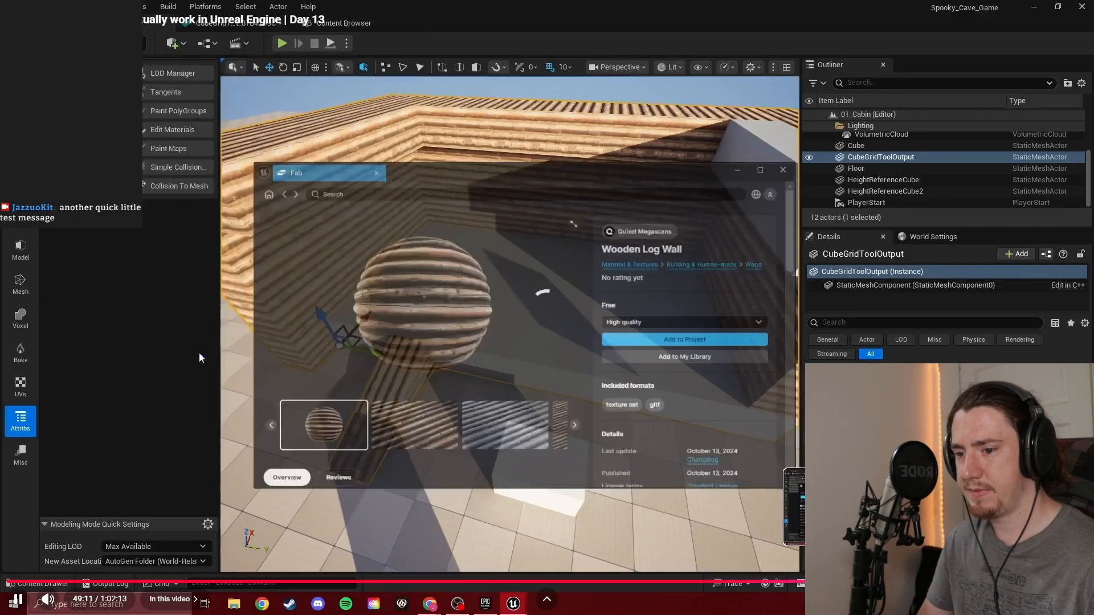
pyautogui.click(851, 581)
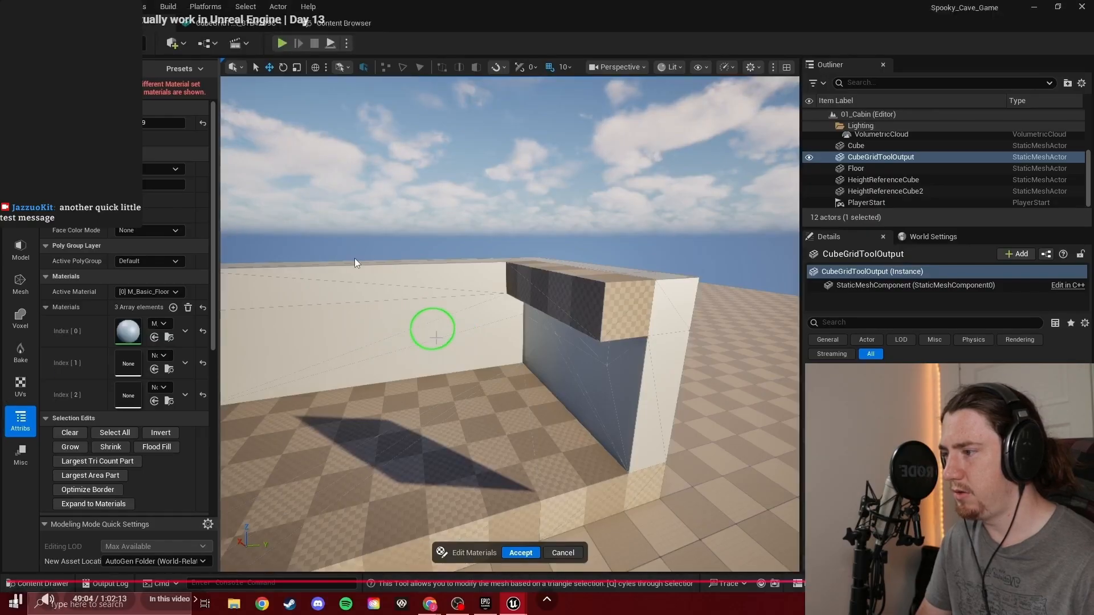
pyautogui.press('space')
pyautogui.press('Escape')
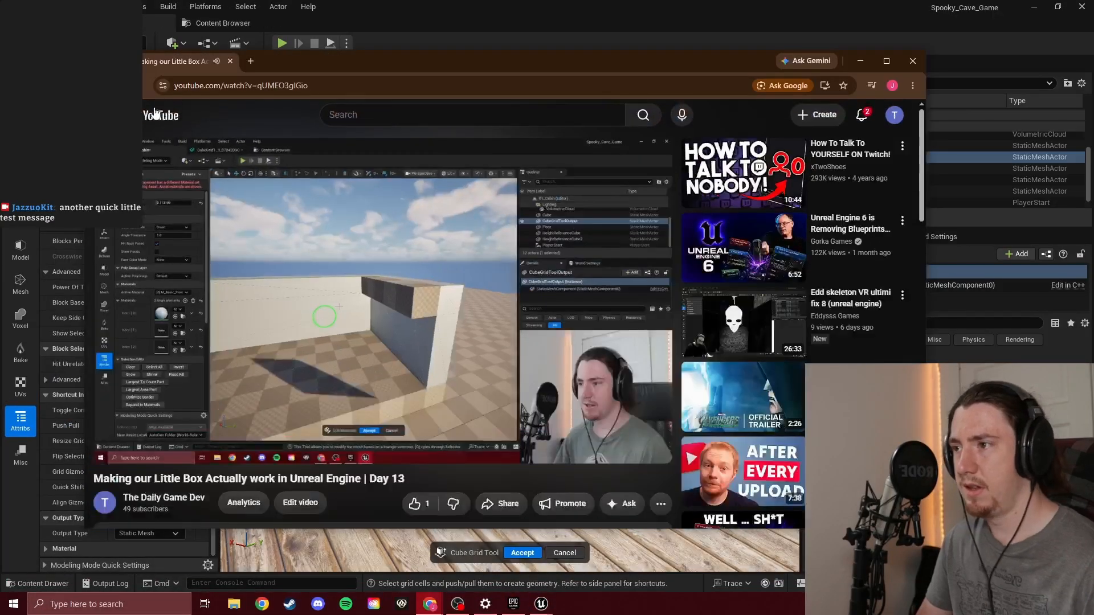
pyautogui.click(231, 70)
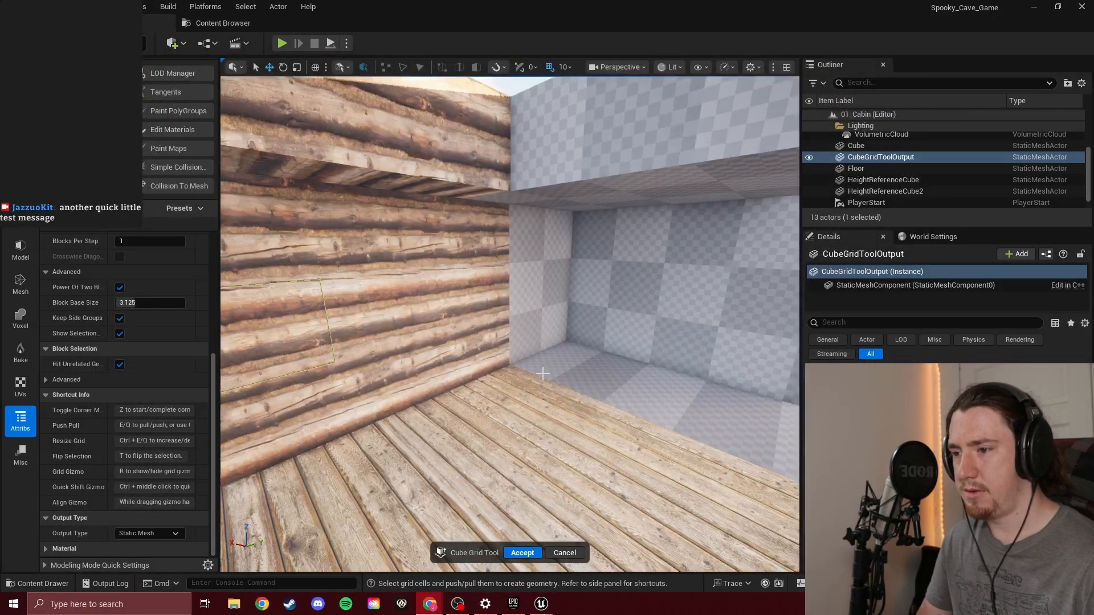
# Review the Cube Grid options, expand the Material section and select a 100 by 100 cell on the log wall
pyautogui.press('s')
pyautogui.moveTo(543, 374); pyautogui.dragTo(581, 374, button='right')
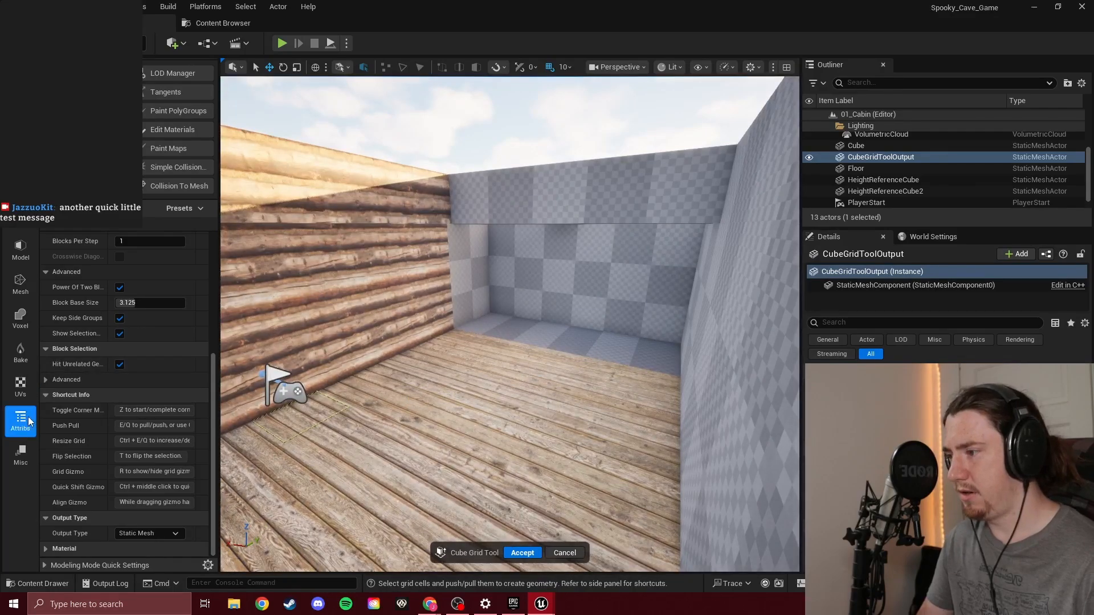
pyautogui.scroll(6, 87, 265)
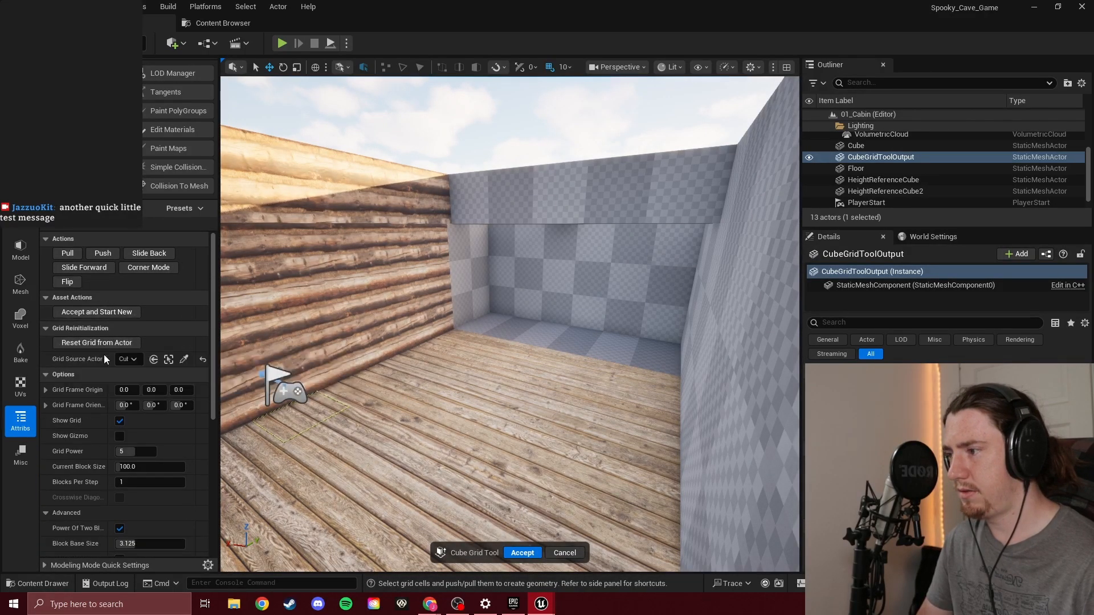
pyautogui.scroll(-4, 94, 366)
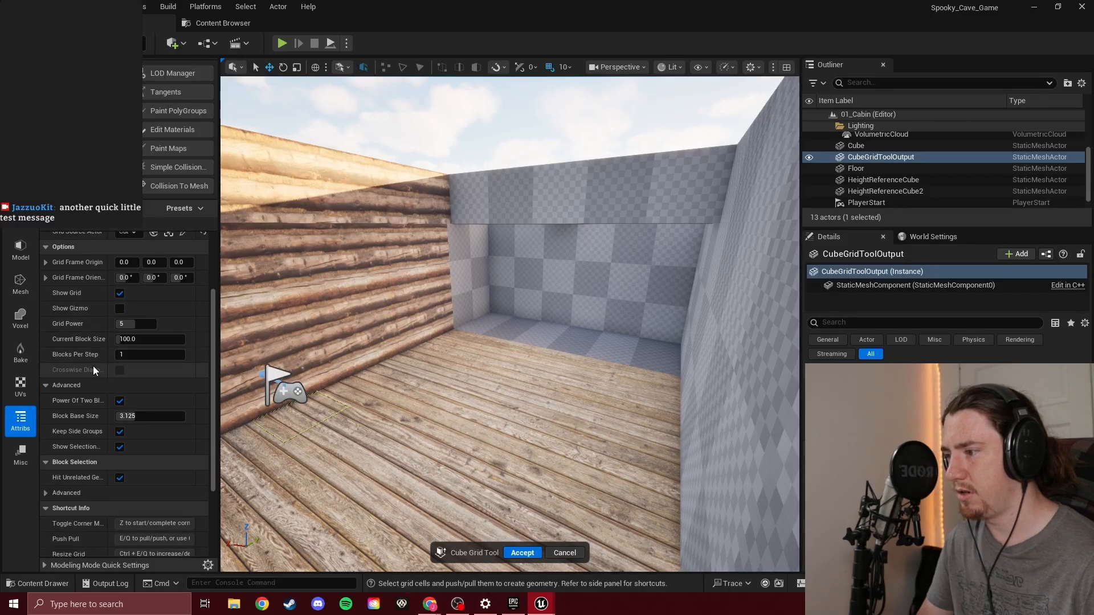
pyautogui.scroll(-4, 93, 371)
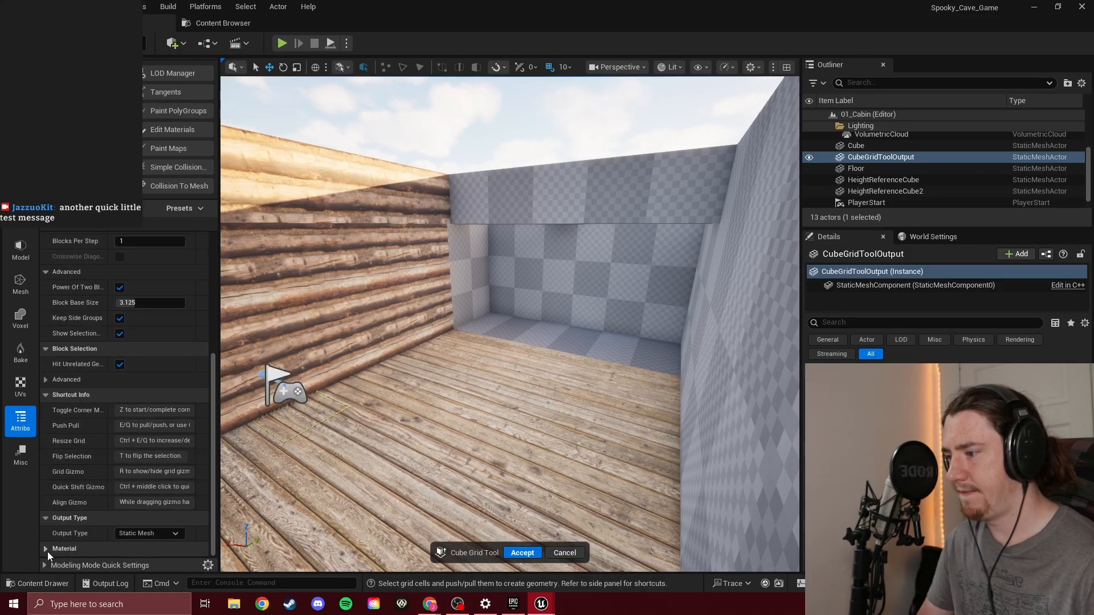
pyautogui.click(46, 549)
pyautogui.scroll(-3, 70, 510)
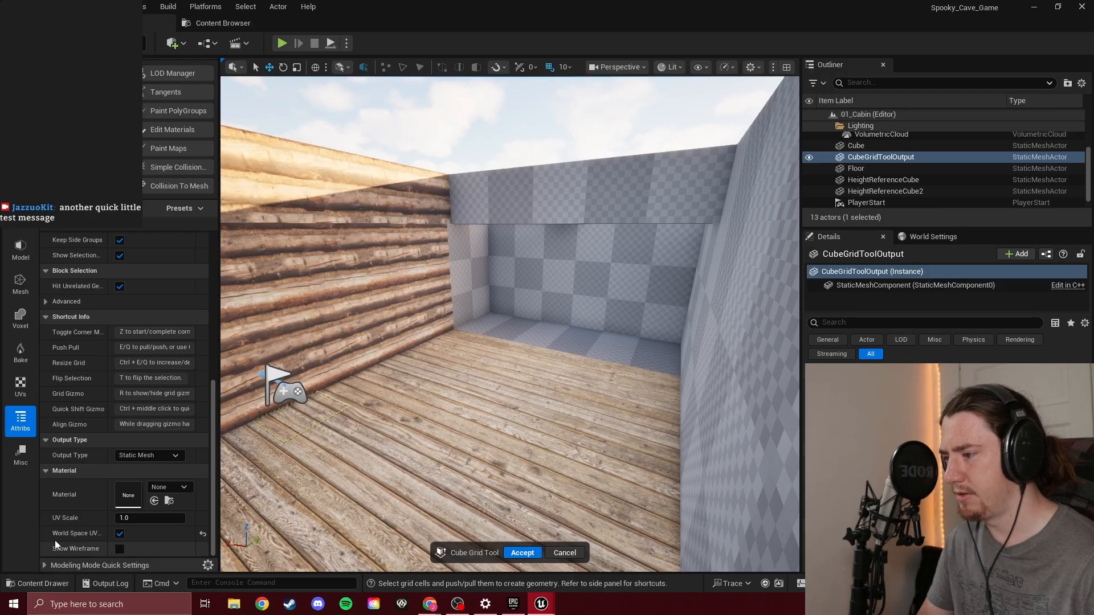
pyautogui.click(345, 274)
pyautogui.click(408, 309)
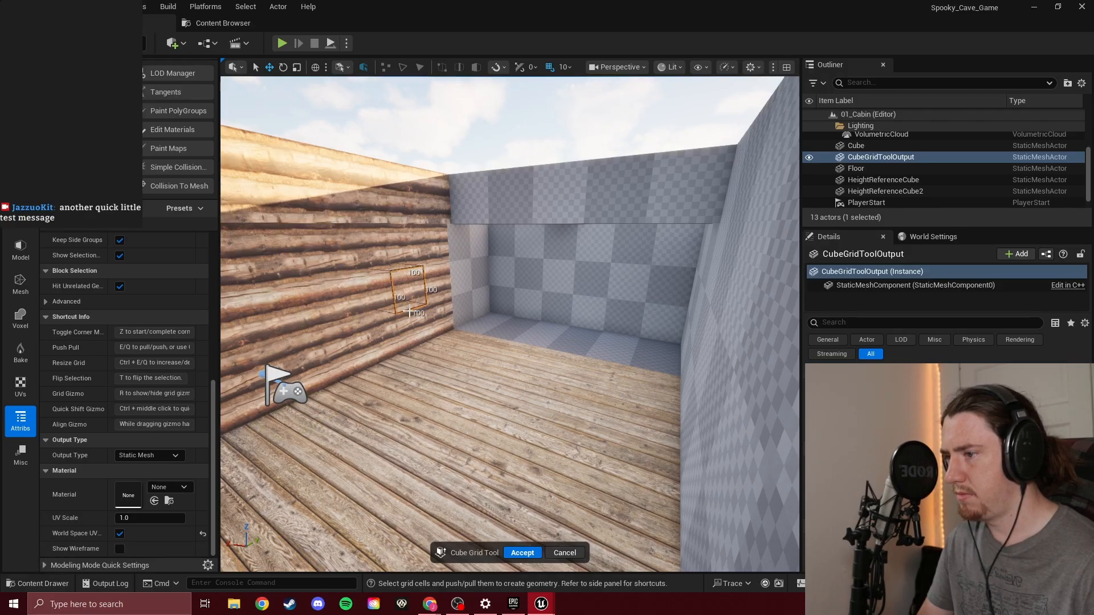
# Switch to Chrome, view the paused Day 13 video's Edit Materials settings in full screen, and return to Unreal
pyautogui.moveTo(431, 321)
pyautogui.mouseDown(button='right')
pyautogui.moveTo(441, 333)
pyautogui.moveTo(434, 328)
pyautogui.mouseUp(button='right')
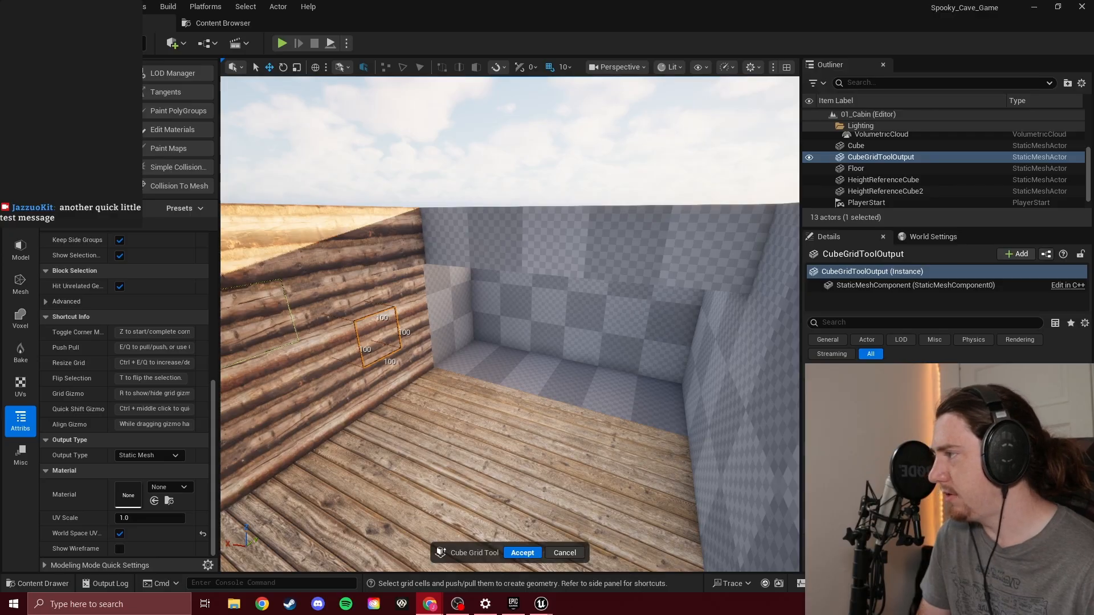
pyautogui.moveTo(0, 68); pyautogui.dragTo(758, 64)
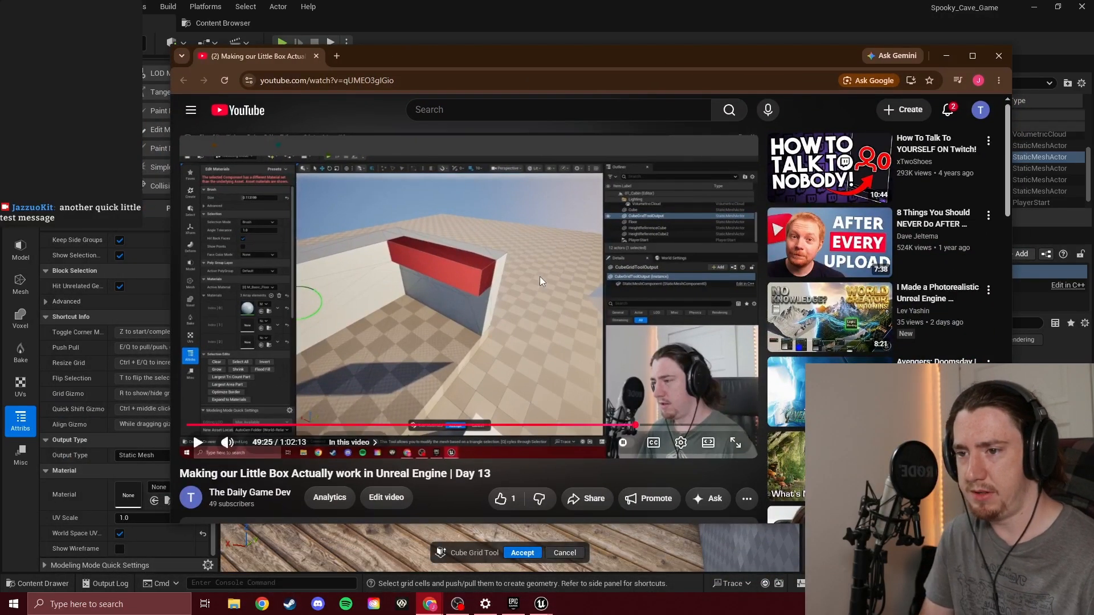
pyautogui.doubleClick(606, 341)
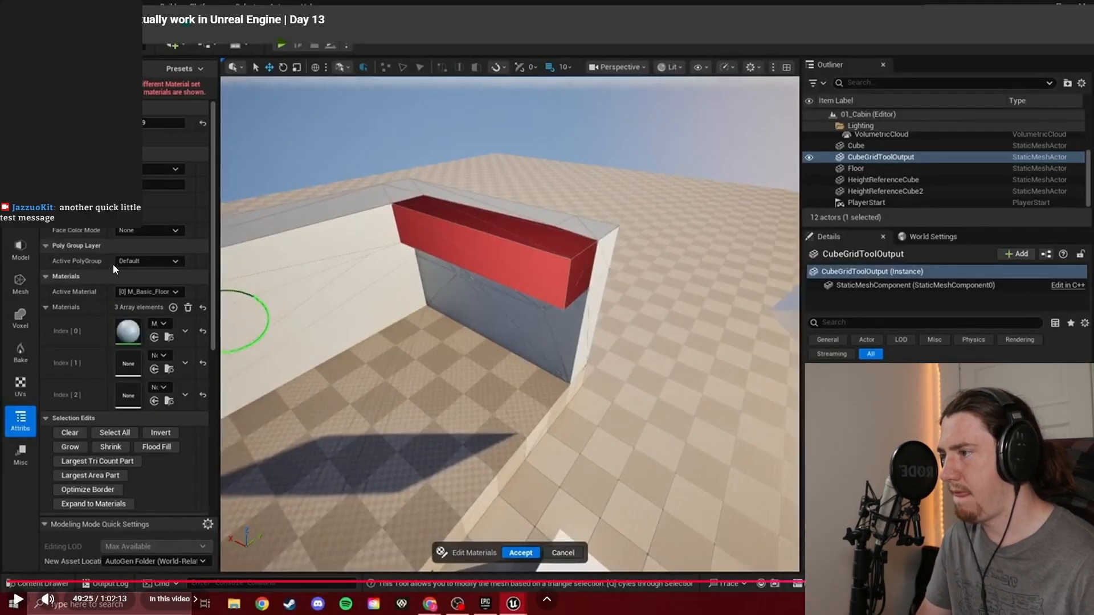
pyautogui.press('Escape')
pyautogui.click(773, 12)
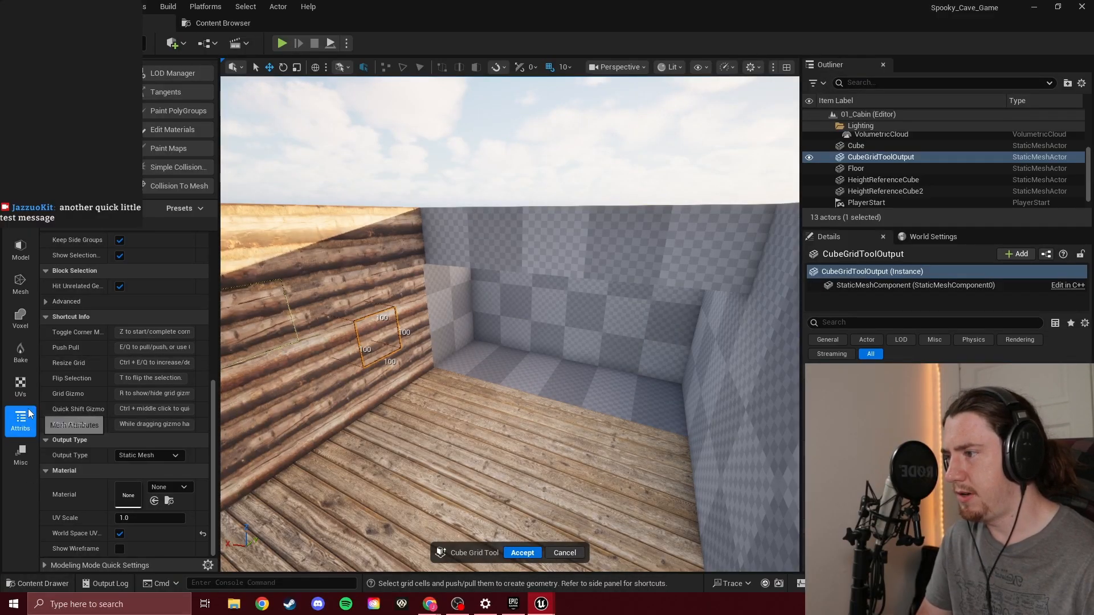
# Select the 500 by 100 strip of grid cells along the upper part of the checkered wall
pyautogui.scroll(6, 131, 299)
pyautogui.scroll(2, 100, 336)
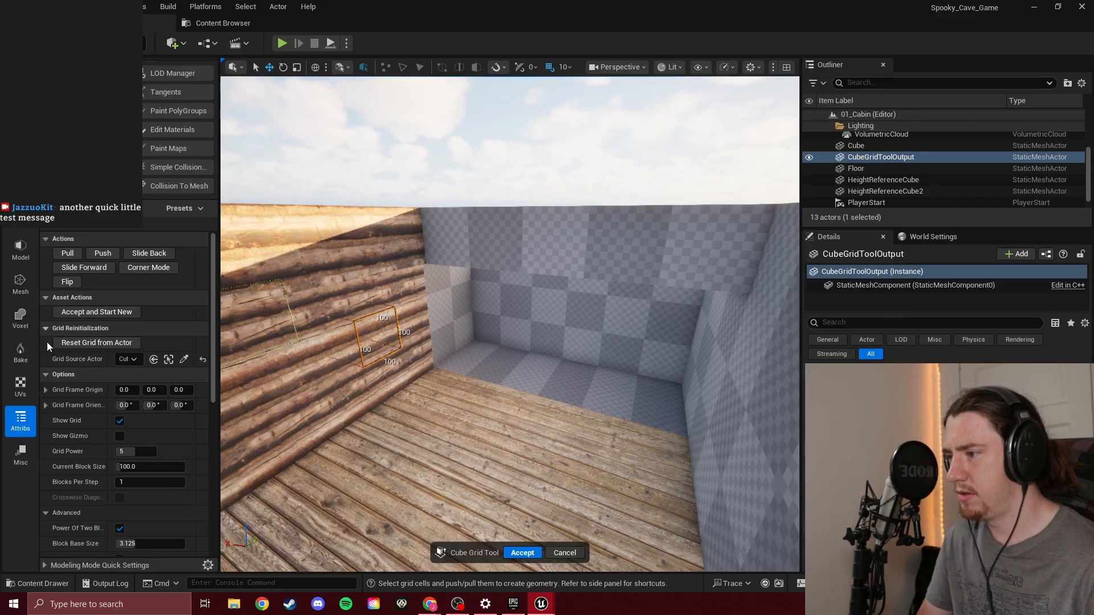
pyautogui.click(318, 313)
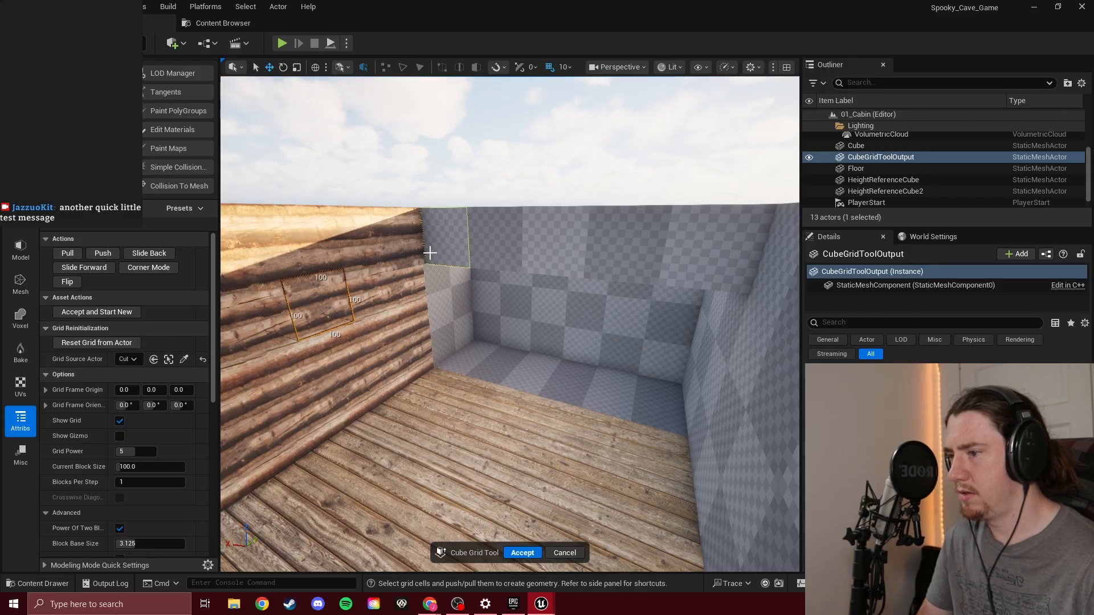
pyautogui.moveTo(429, 252); pyautogui.dragTo(703, 237)
pyautogui.moveTo(623, 252)
pyautogui.keyDown('ctrl'); pyautogui.mouseDown()
pyautogui.moveTo(531, 296)
pyautogui.moveTo(591, 243)
pyautogui.moveTo(548, 272)
pyautogui.moveTo(606, 243)
pyautogui.mouseUp(); pyautogui.keyUp('ctrl')
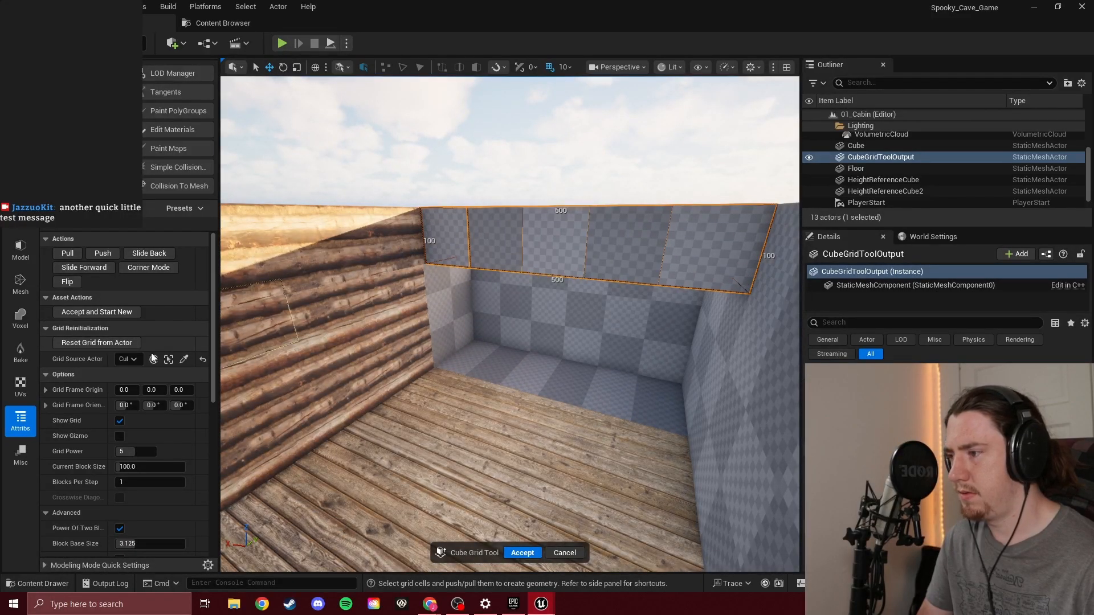
# Examine the Cube Grid's Block Selection, Shortcut Info, Output Type, Material and Quick Settings sections for a way to assign materials to selected cells
pyautogui.scroll(-2, 90, 364)
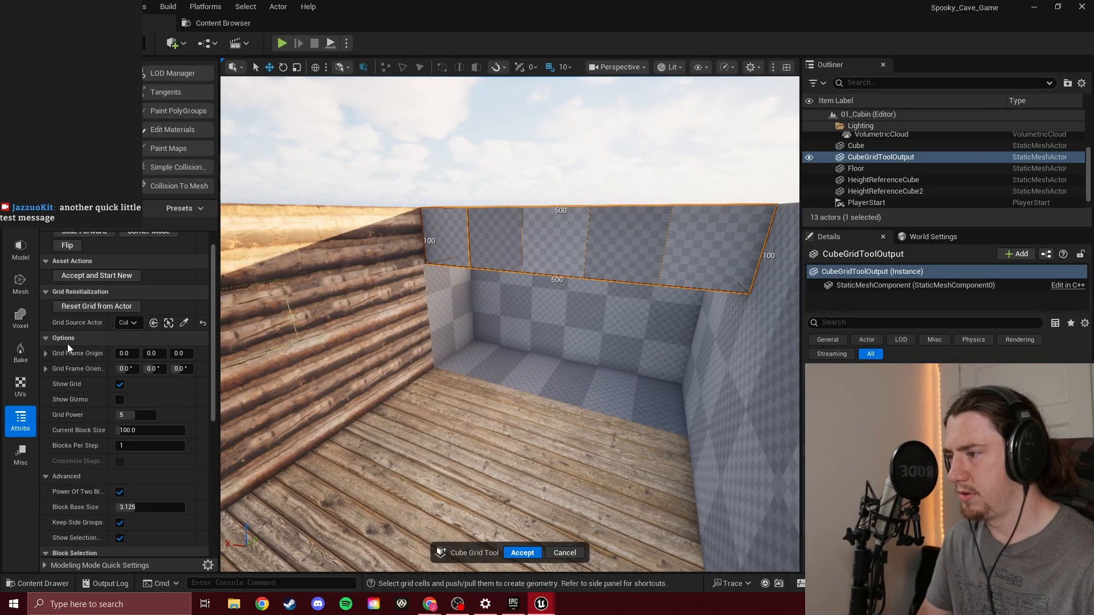
pyautogui.scroll(-5, 67, 344)
pyautogui.scroll(-3, 46, 364)
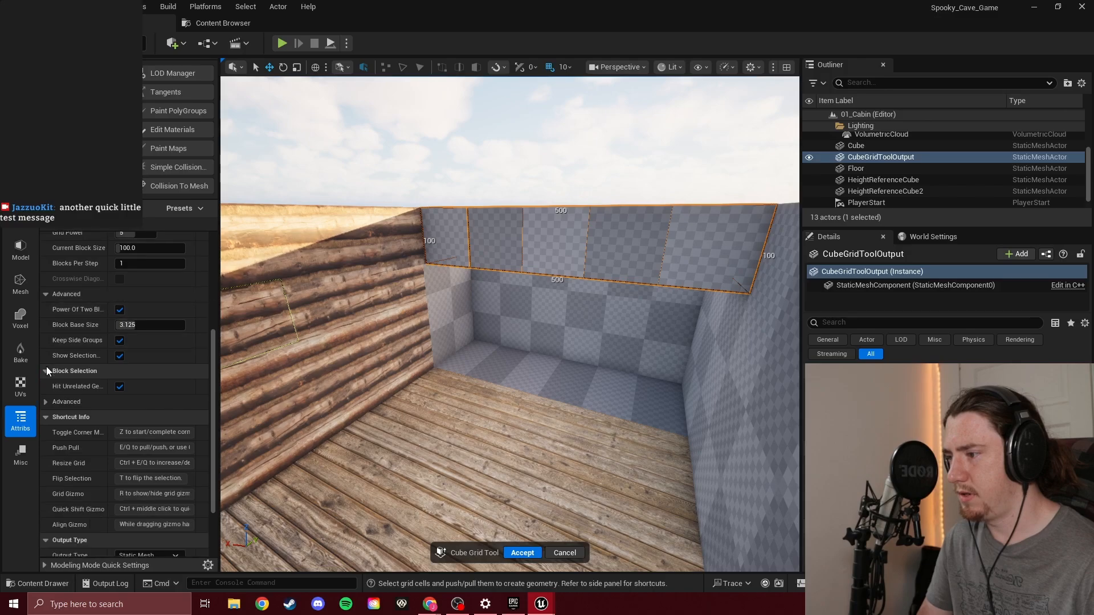
pyautogui.click(43, 401)
pyautogui.scroll(-3, 67, 384)
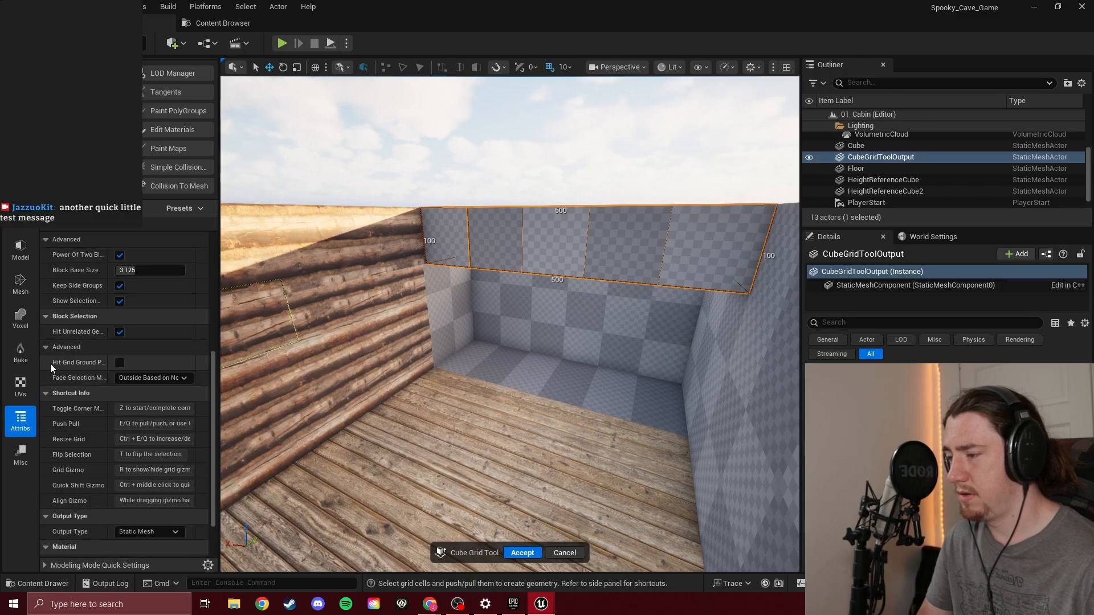
pyautogui.click(46, 347)
pyautogui.click(46, 362)
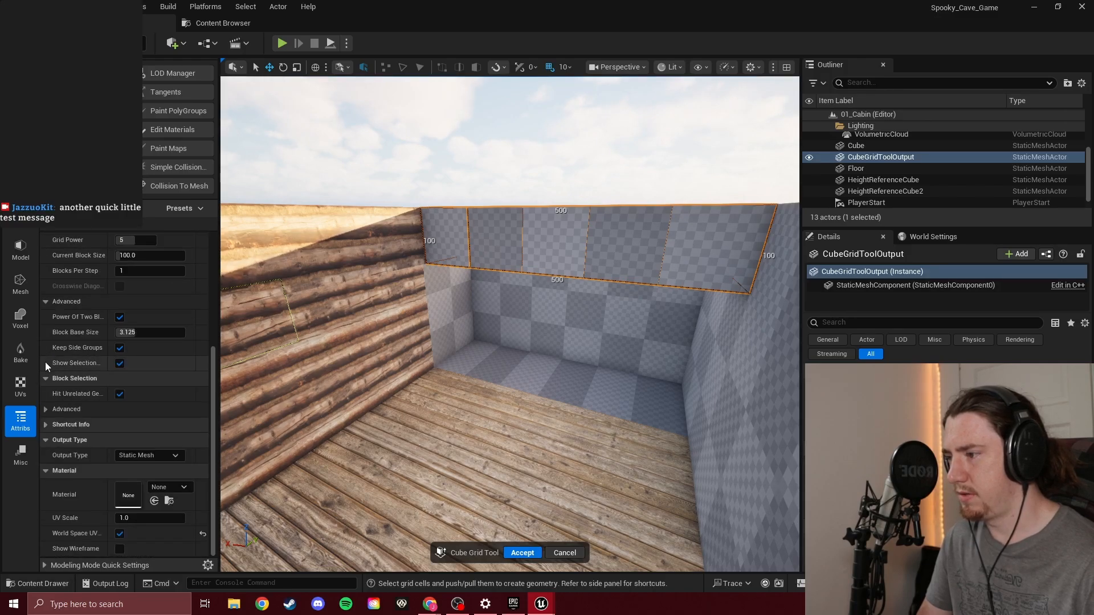
pyautogui.click(46, 439)
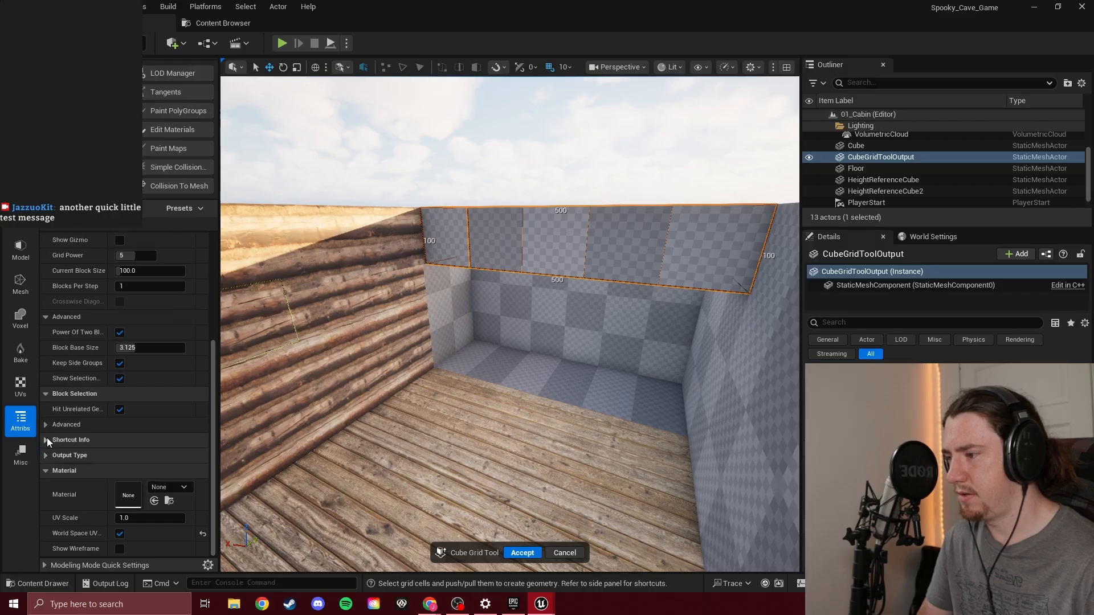
pyautogui.click(48, 457)
pyautogui.scroll(-1, 63, 454)
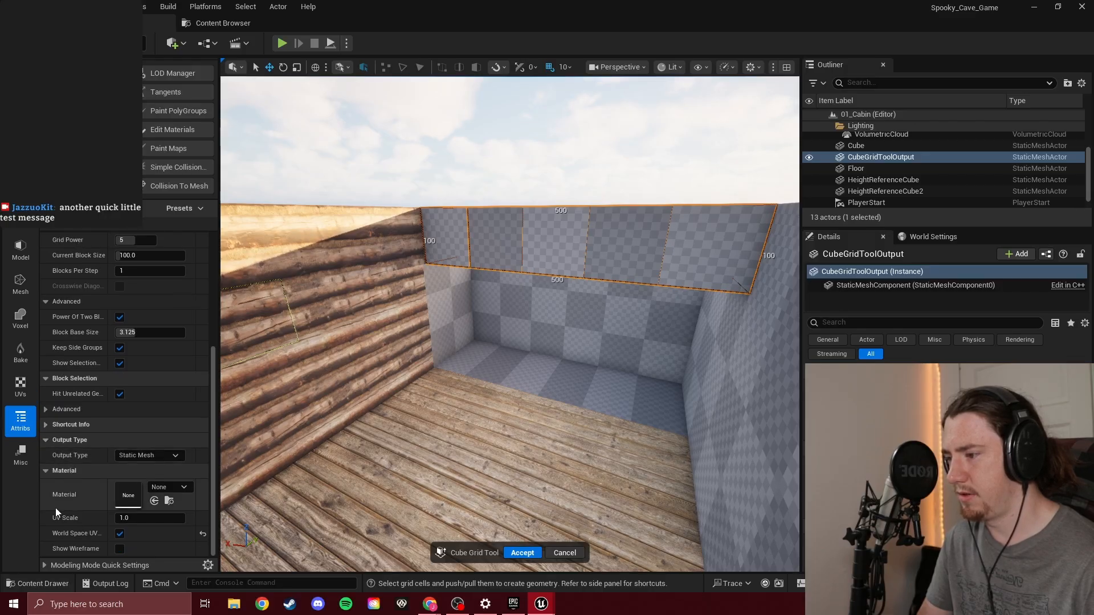
pyautogui.click(46, 565)
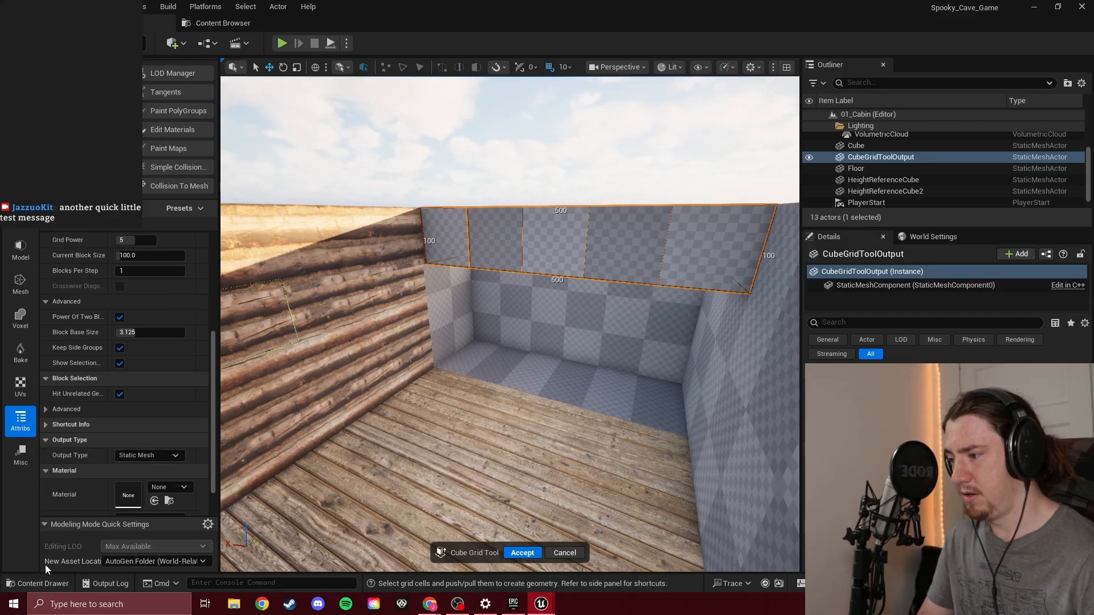
pyautogui.click(46, 529)
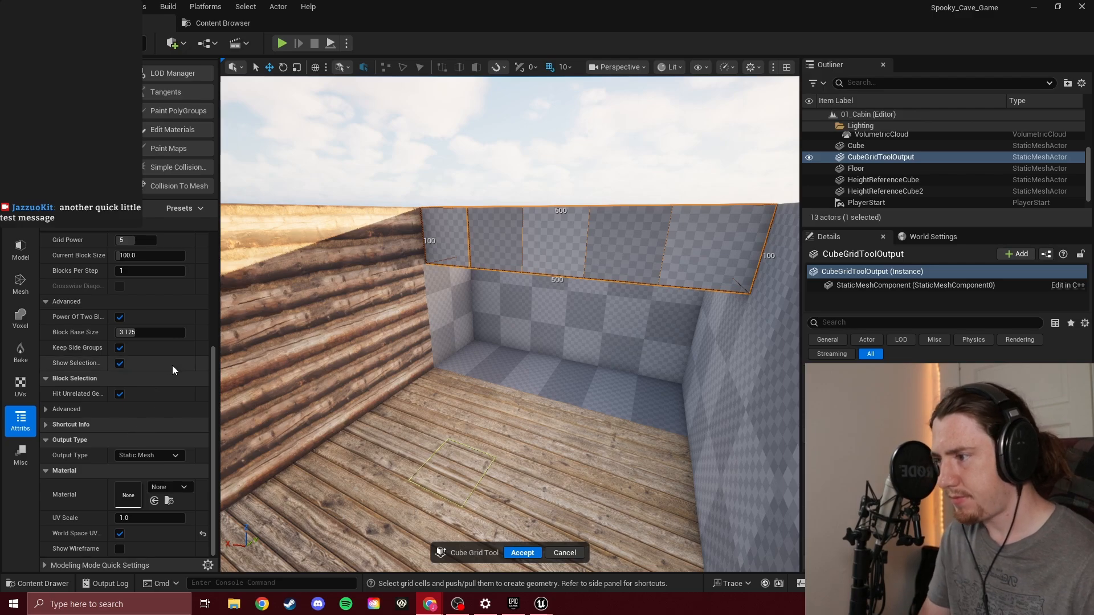
pyautogui.scroll(4, 177, 313)
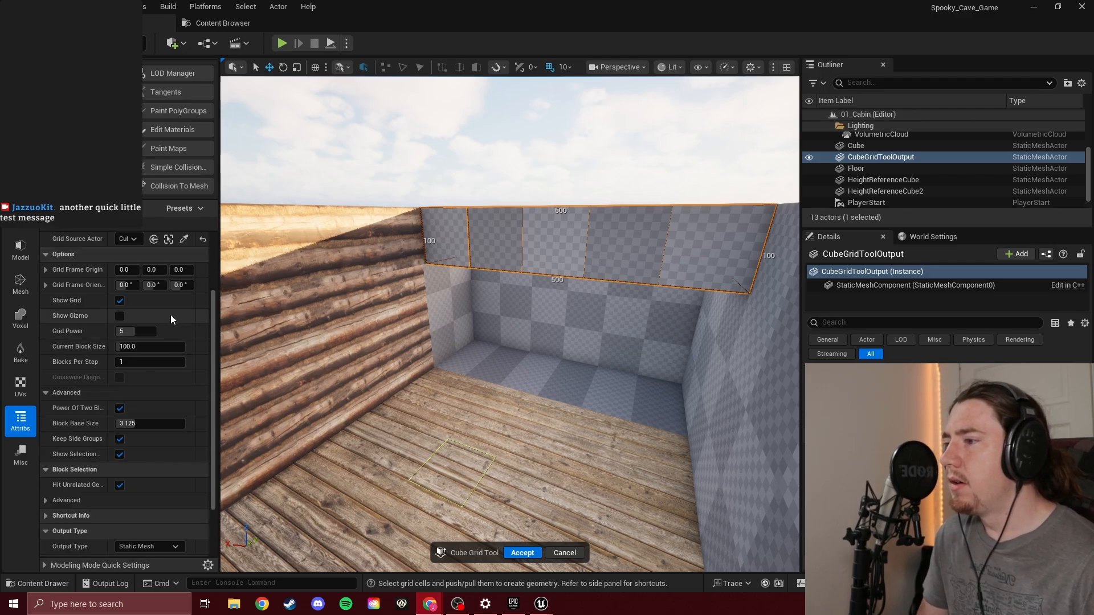
pyautogui.scroll(3, 164, 310)
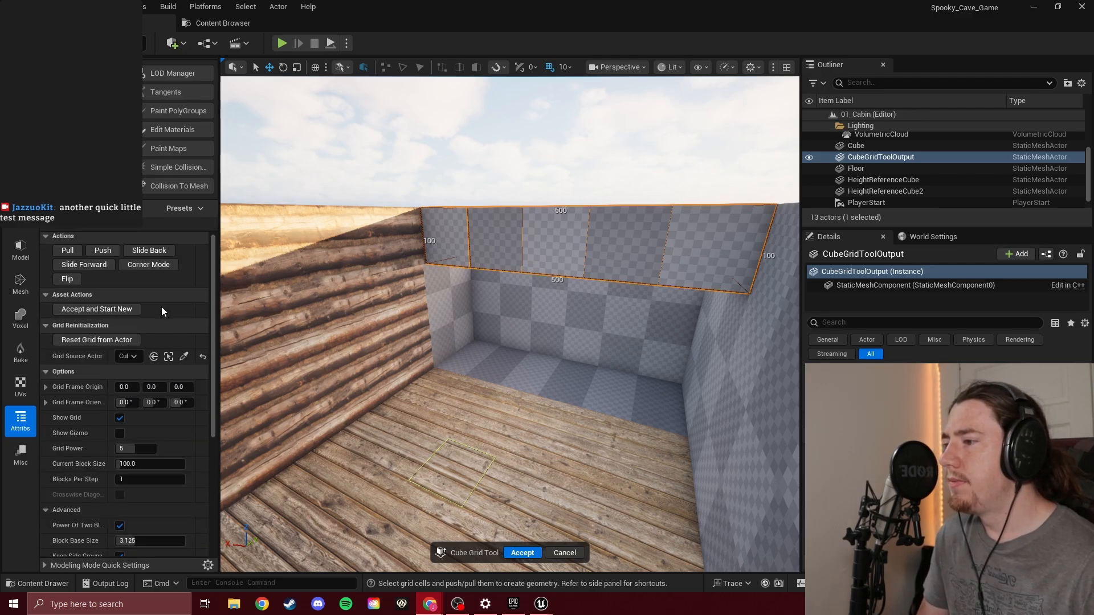
pyautogui.scroll(1, 165, 308)
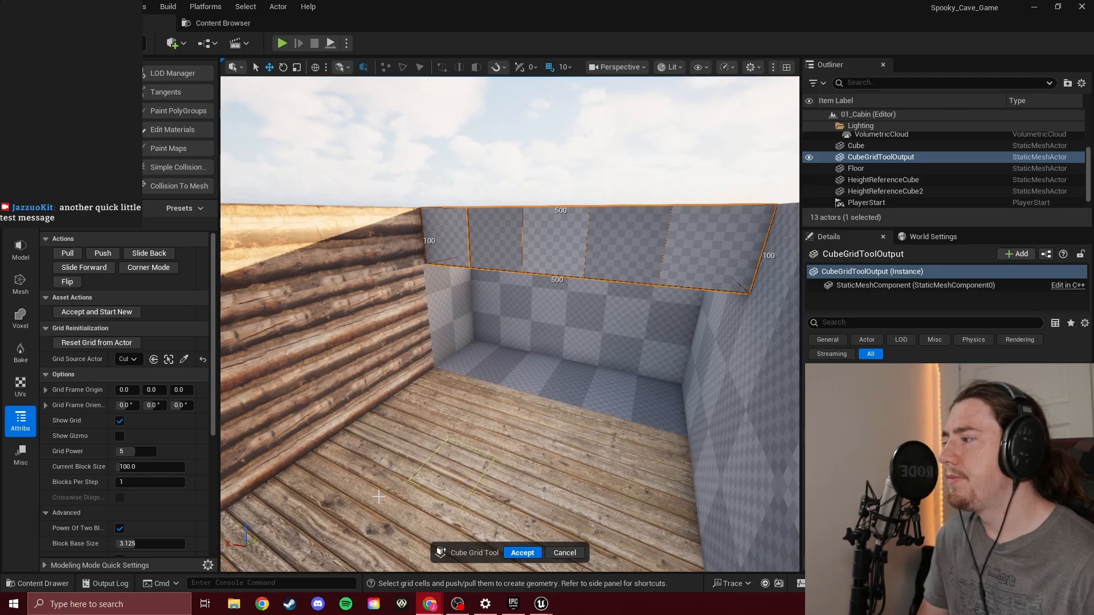
# Switch to Chrome, play the Day 13 video in full screen and rewind to before the materials demonstration, around 48:34
pyautogui.moveTo(429, 604)
pyautogui.click(518, 561)
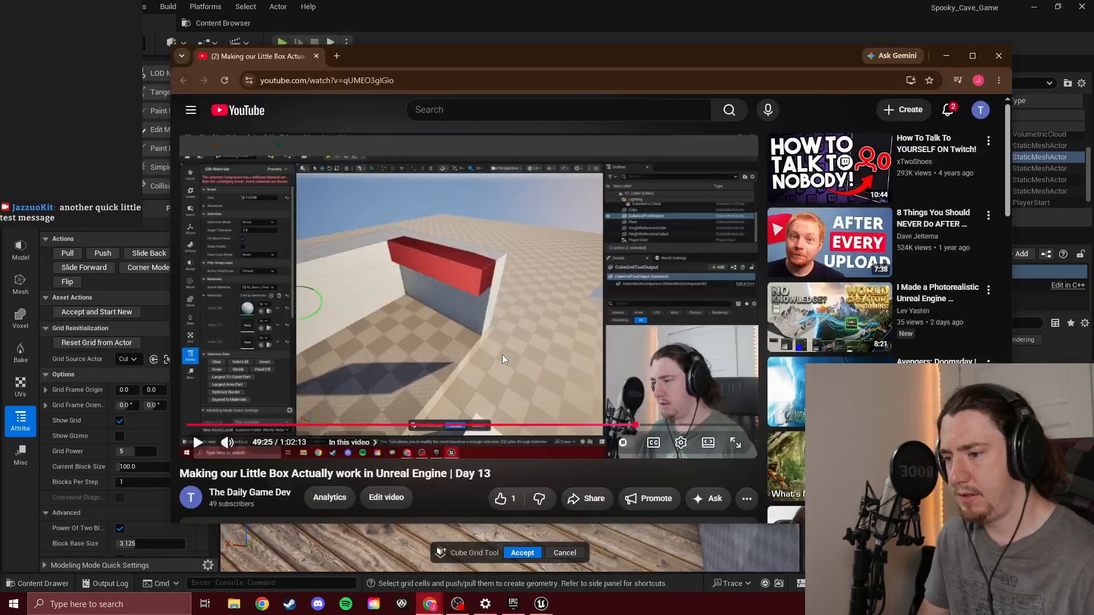
pyautogui.click(506, 328)
pyautogui.press('F11')
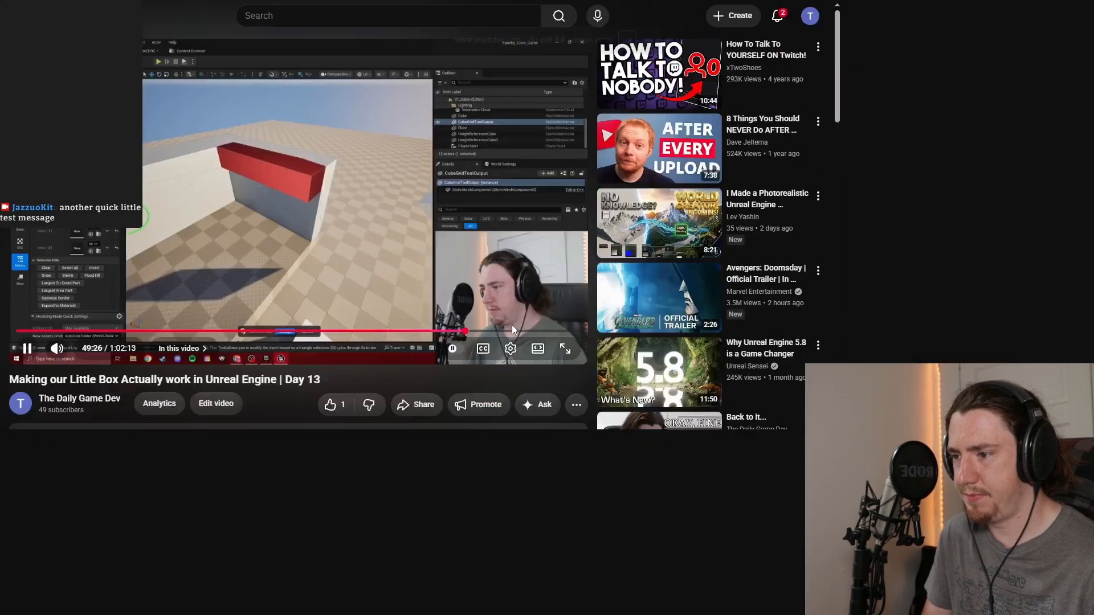
pyautogui.press('f')
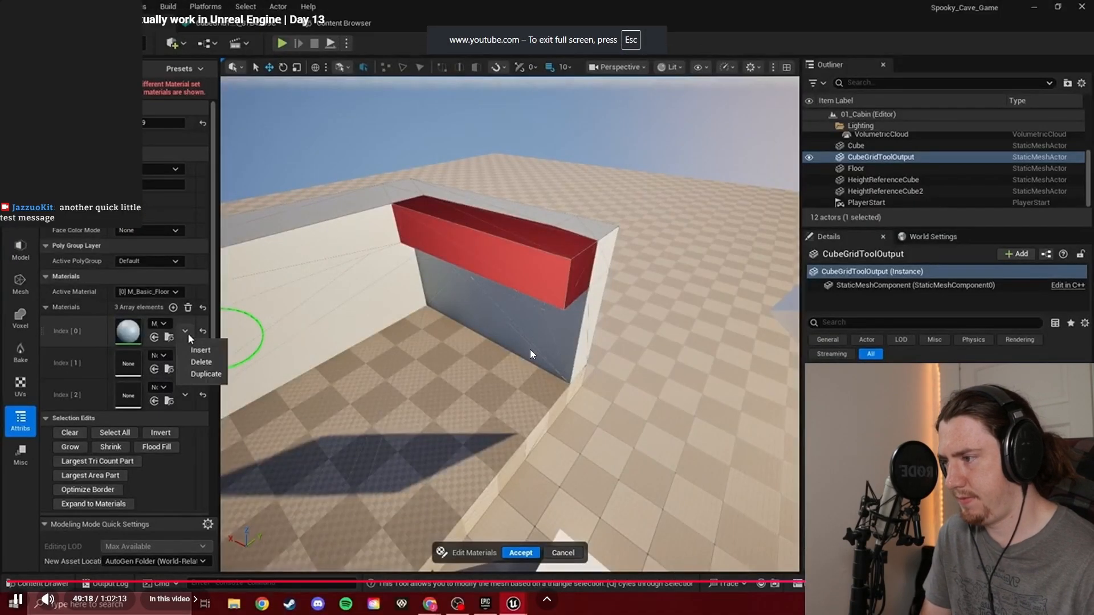
pyautogui.press('j')
pyautogui.press('j')
pyautogui.press('j')
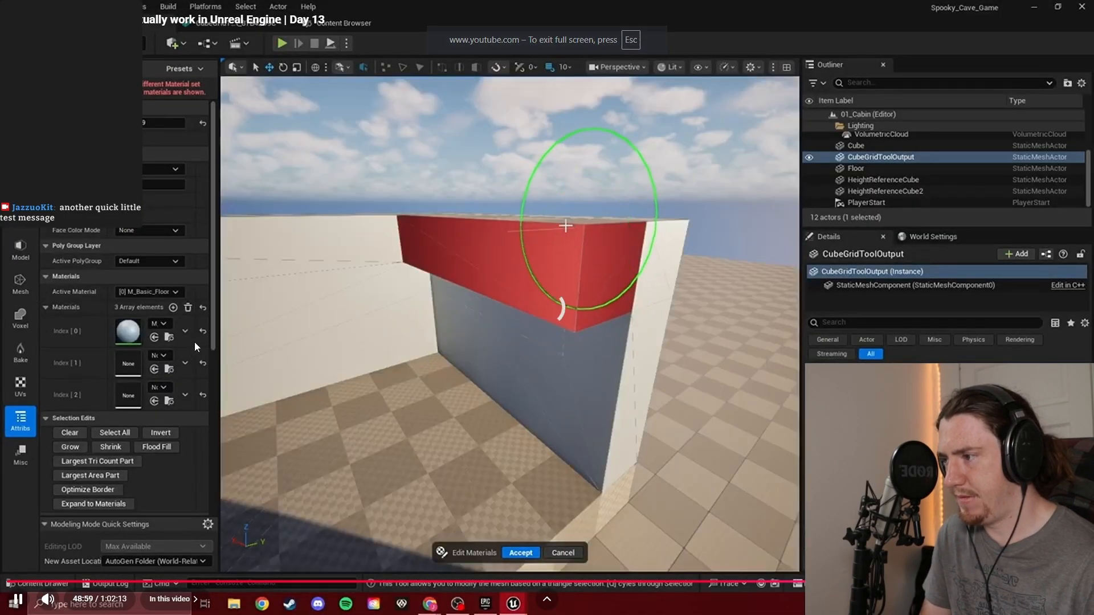
pyautogui.press('j')
pyautogui.press('j')
pyautogui.press('j')
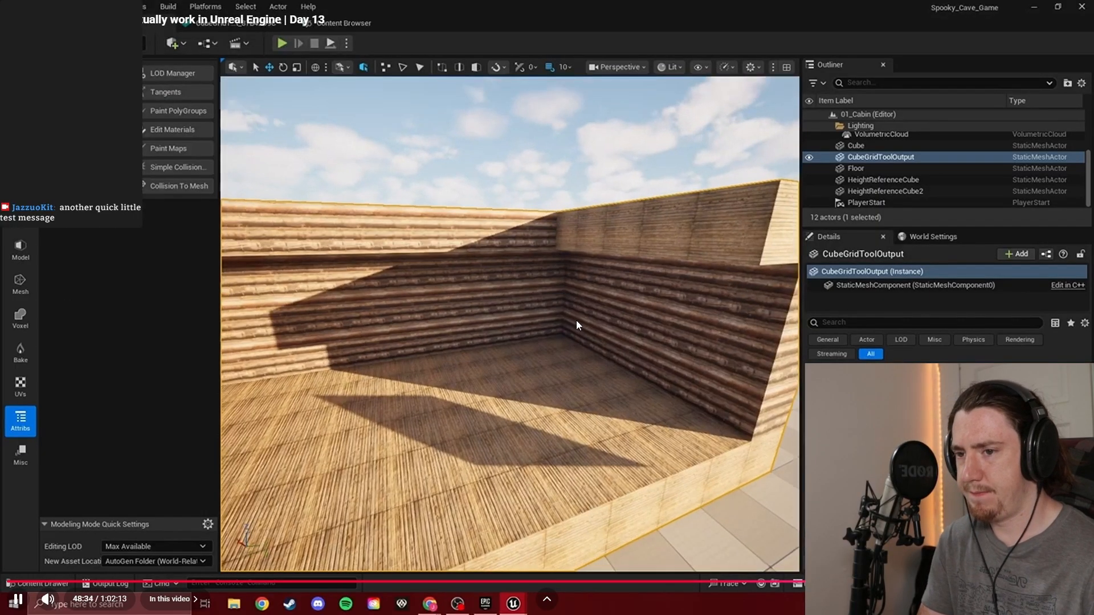
# Skip ahead in the video to where Edit Materials is started, around 48:54, pause it and return to Unreal
pyautogui.press('Right')
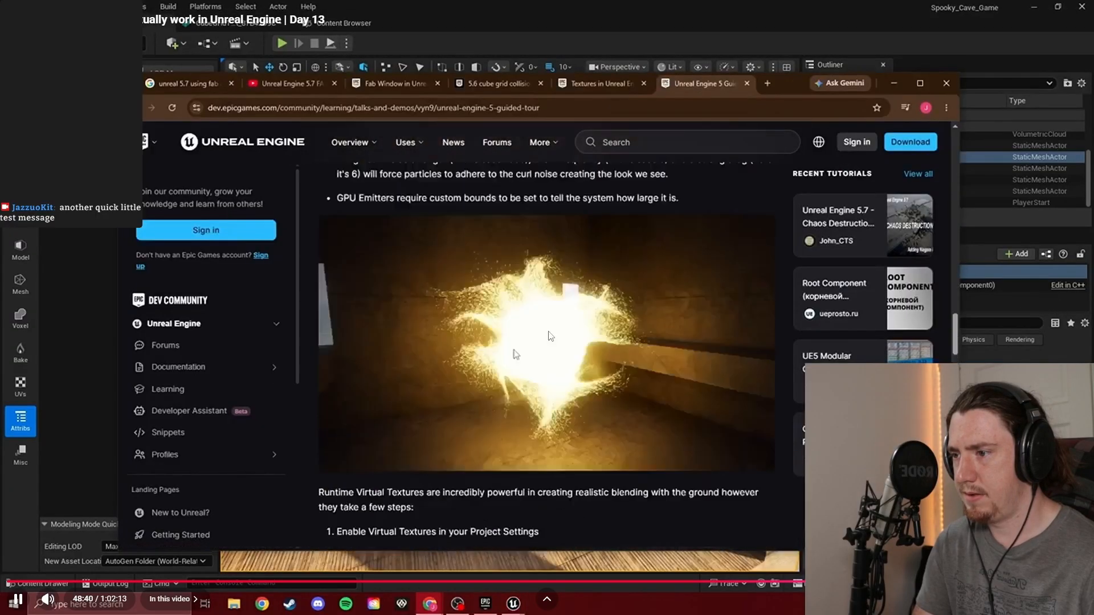
pyautogui.press('Right')
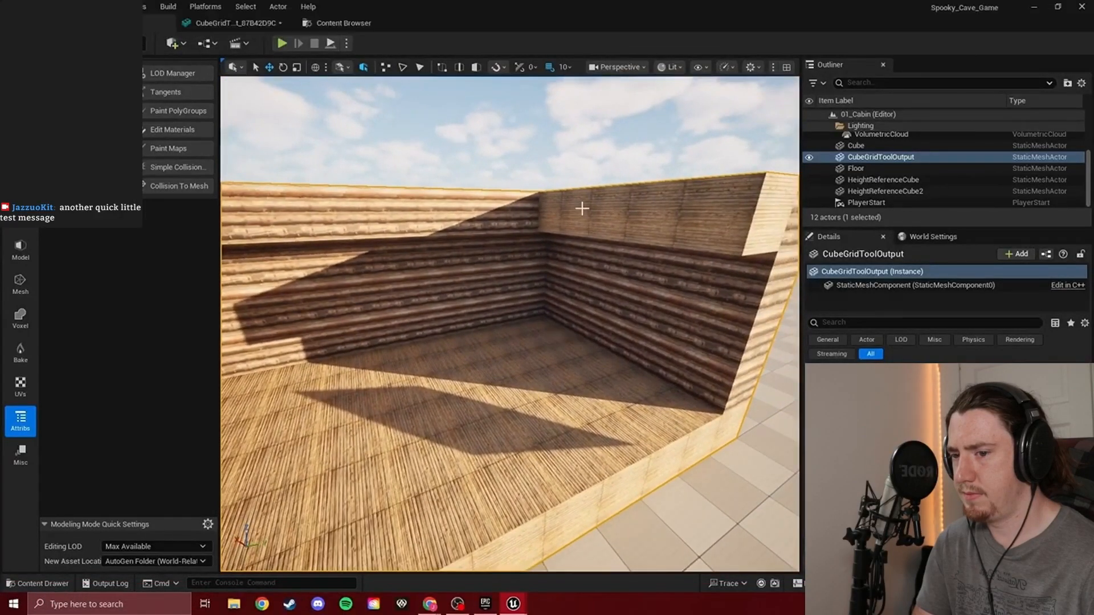
pyautogui.press('Right')
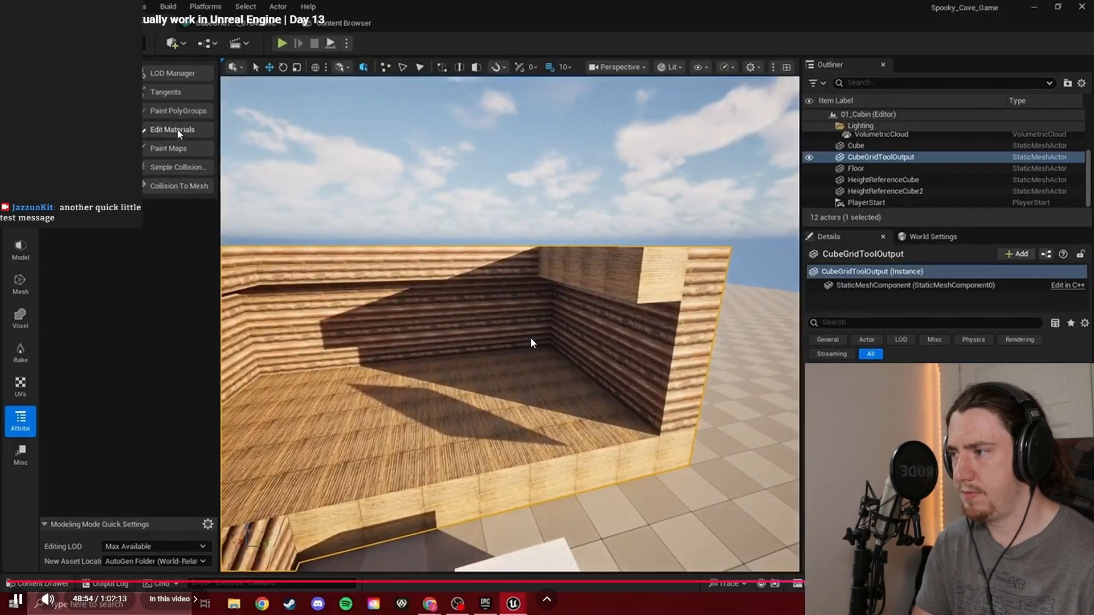
pyautogui.doubleClick(472, 311)
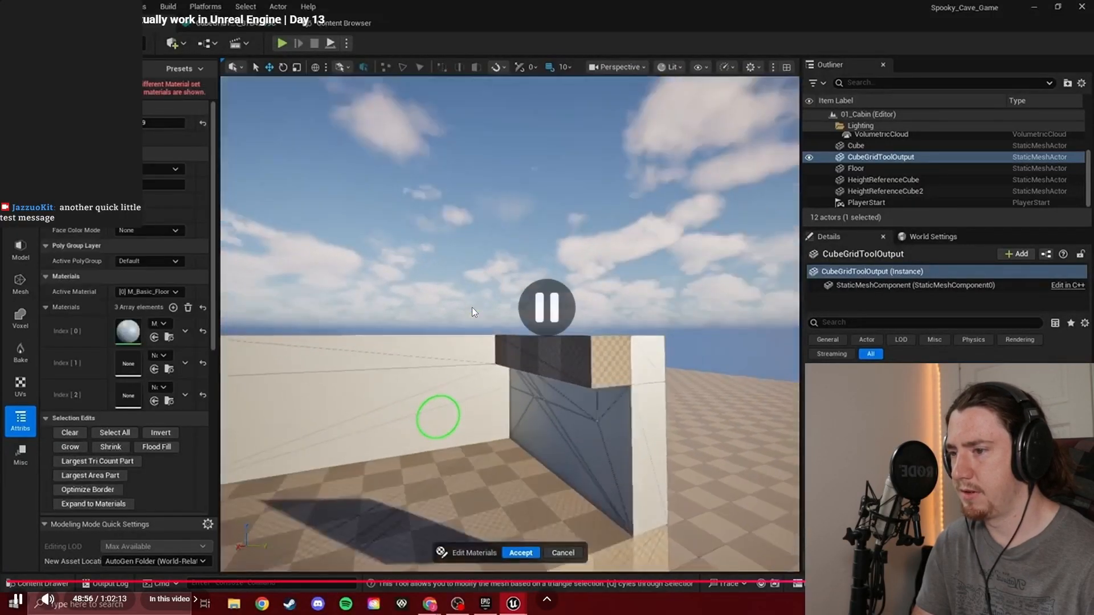
pyautogui.click(468, 310)
pyautogui.click(607, 2)
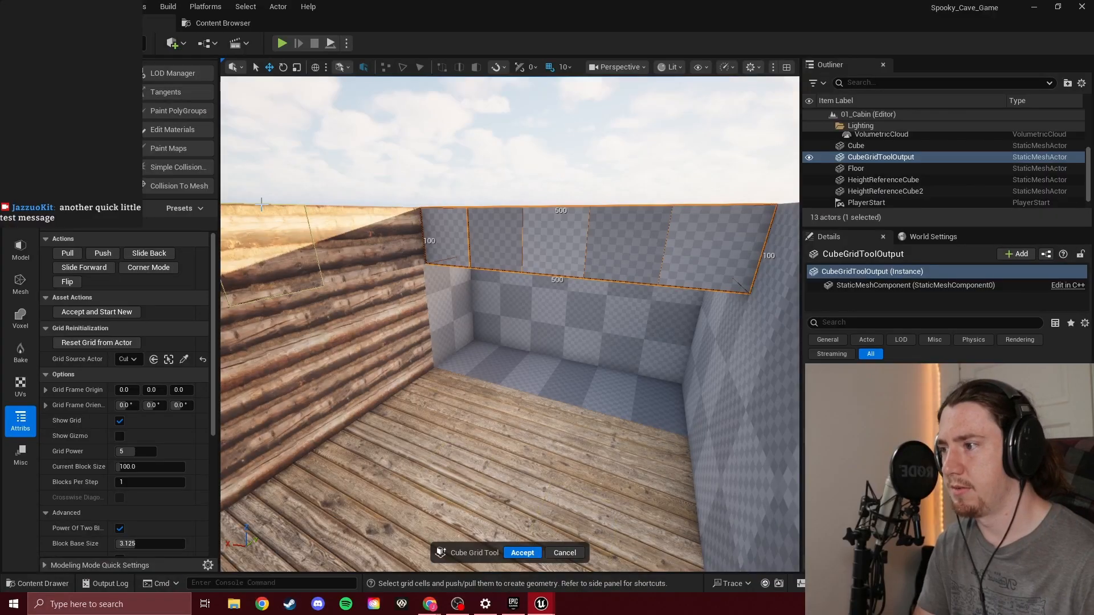
# Start Edit Materials on the cabin mesh and bring the unfinished floor extension into close view
pyautogui.click(172, 130)
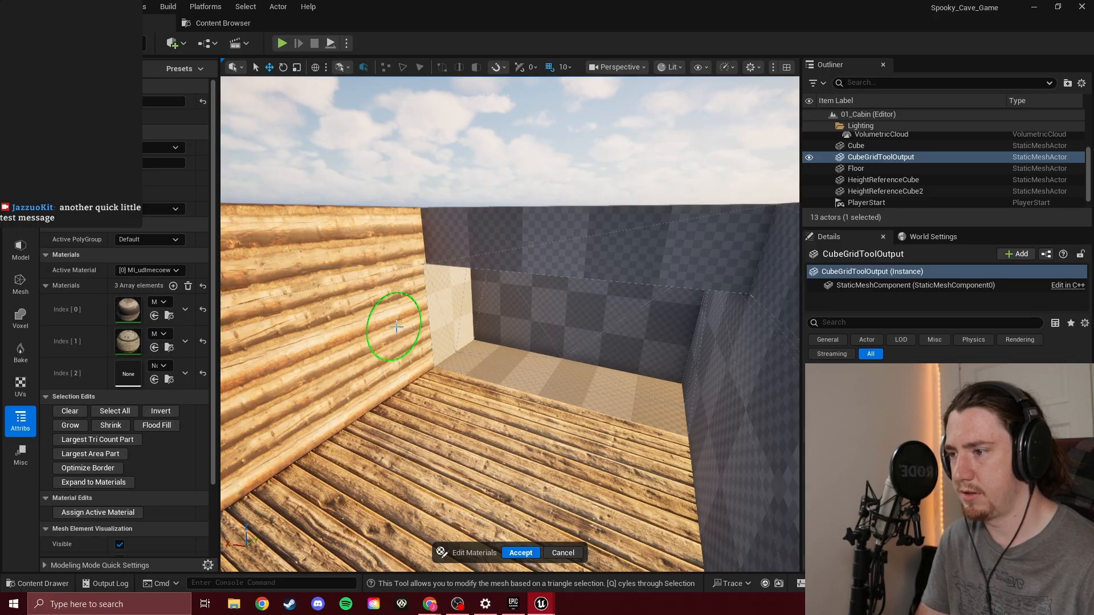
pyautogui.press('w')
pyautogui.moveTo(473, 354); pyautogui.dragTo(472, 368, button='right')
# Brush-select the checkered floor strip and assign it the active material MI_udlmecoew
pyautogui.moveTo(453, 333)
pyautogui.mouseDown()
pyautogui.moveTo(462, 311)
pyautogui.moveTo(513, 313)
pyautogui.mouseUp()
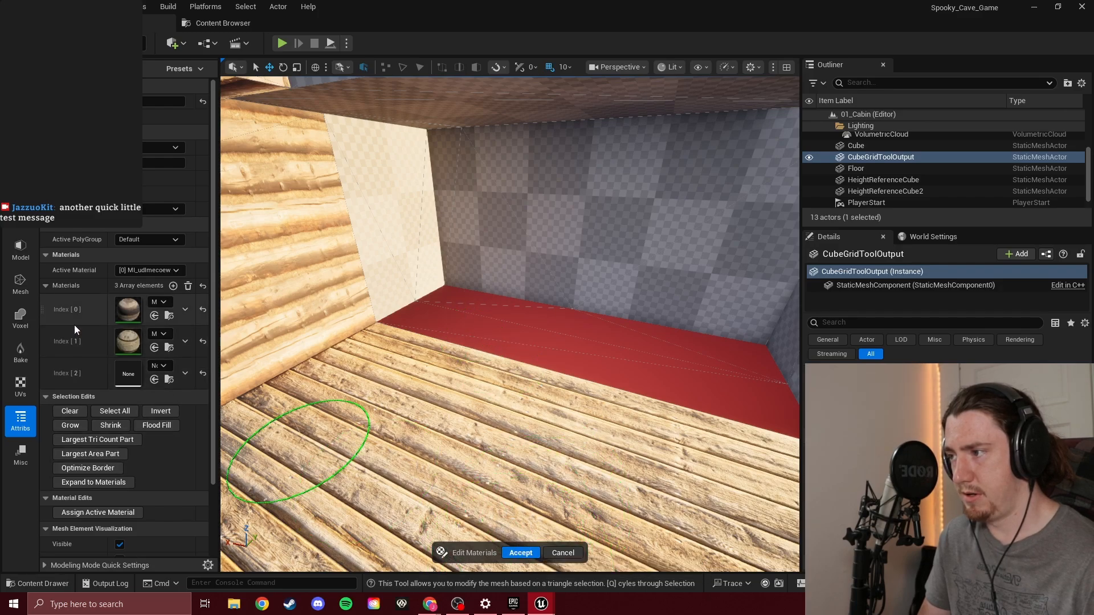
pyautogui.scroll(-2, 85, 295)
pyautogui.scroll(2, 85, 295)
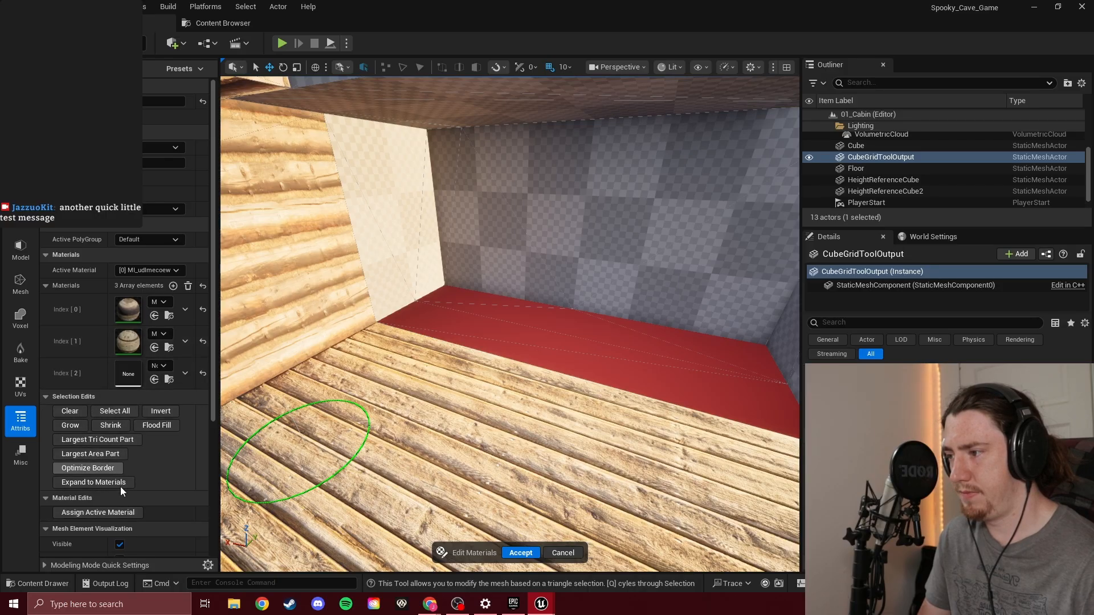
pyautogui.click(127, 513)
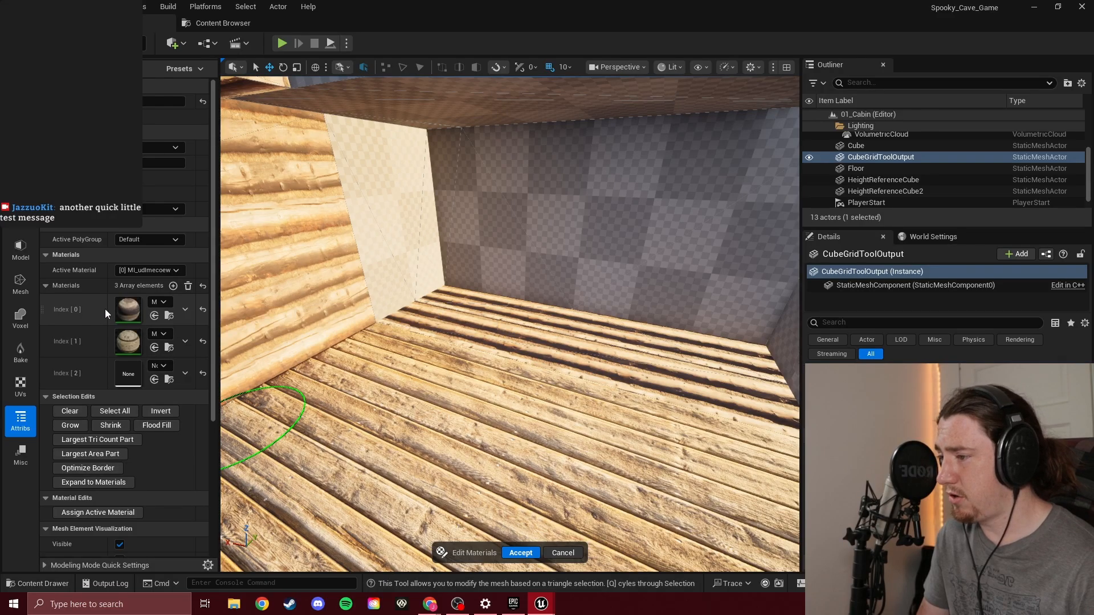
# Set the active material to MI_vlzhdbwdy, reselect the floor strip beside the checkered wall and assign the material to it
pyautogui.click(152, 270)
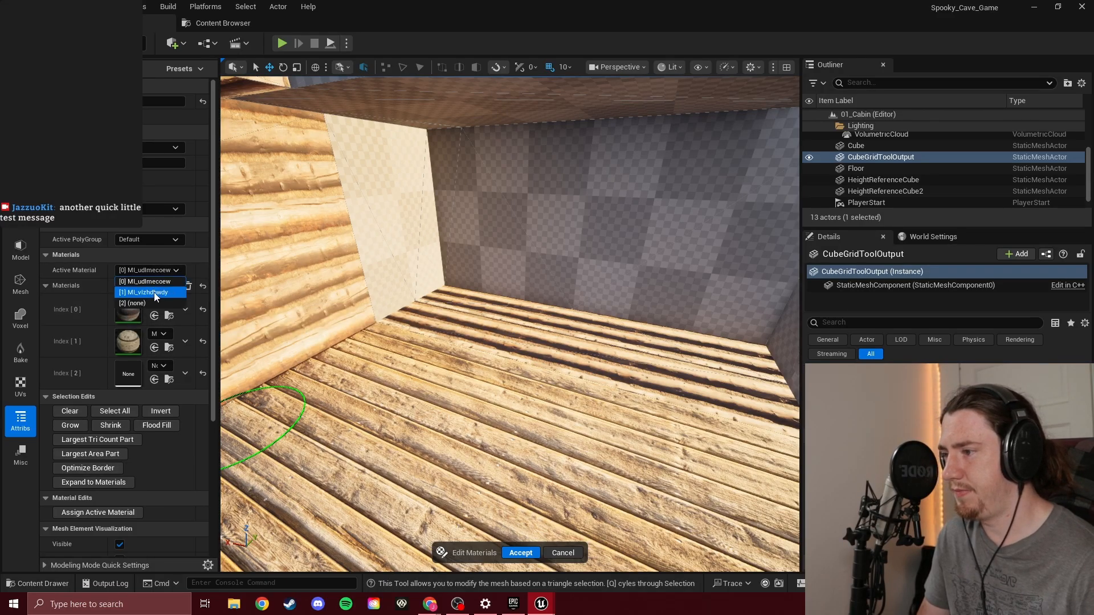
pyautogui.click(153, 292)
pyautogui.moveTo(452, 313)
pyautogui.mouseDown()
pyautogui.moveTo(664, 342)
pyautogui.moveTo(691, 376)
pyautogui.mouseUp()
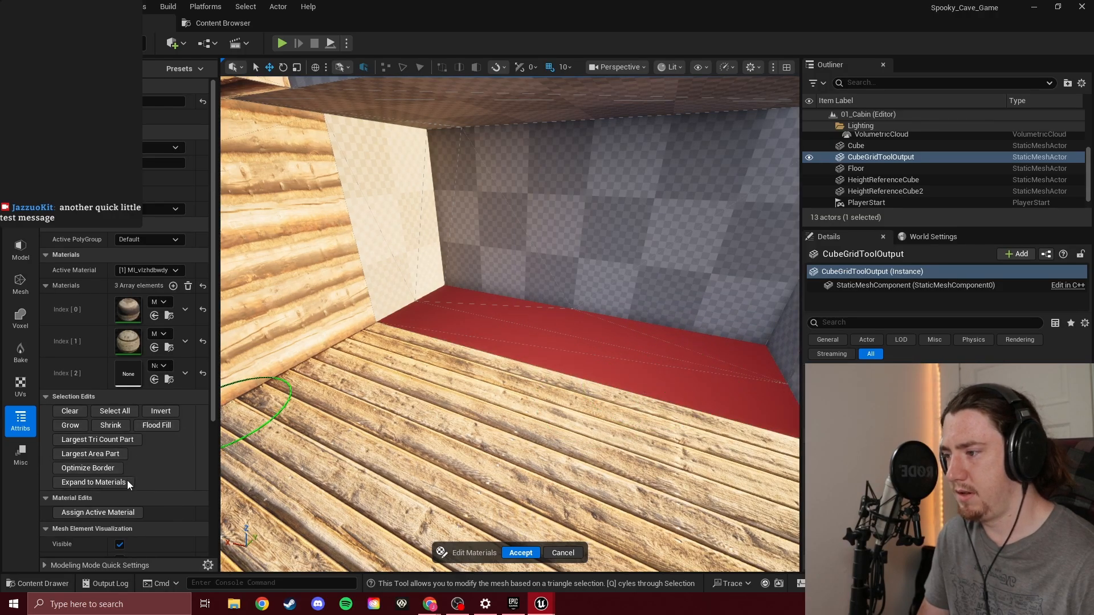
pyautogui.click(127, 513)
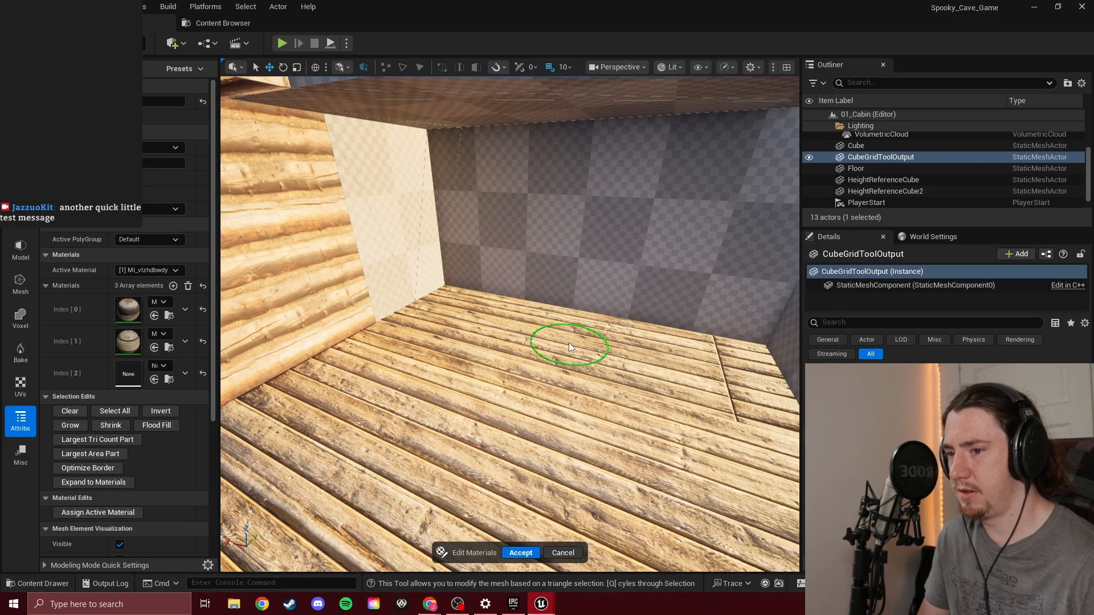
# Try brush-selecting the checkered wall panel beside the log wall, clear the selection and cancel Edit Materials
pyautogui.moveTo(502, 349)
pyautogui.mouseDown(button='right')
pyautogui.moveTo(569, 360)
pyautogui.moveTo(578, 351)
pyautogui.mouseUp(button='right')
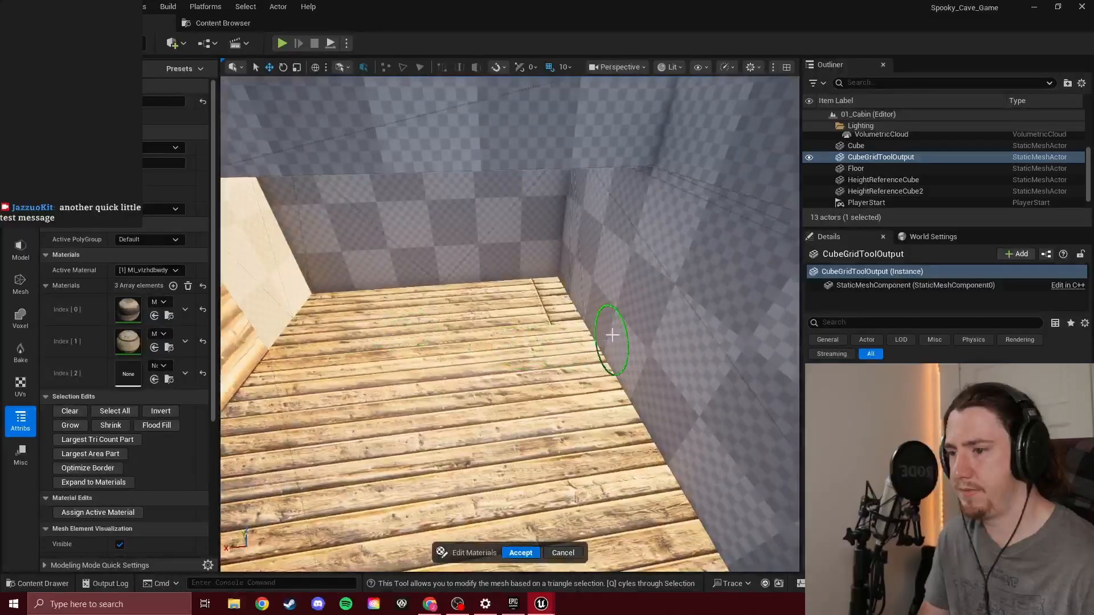
pyautogui.moveTo(541, 312)
pyautogui.mouseDown()
pyautogui.moveTo(515, 305)
pyautogui.moveTo(522, 290)
pyautogui.moveTo(564, 344)
pyautogui.moveTo(344, 302)
pyautogui.moveTo(310, 415)
pyautogui.moveTo(268, 450)
pyautogui.moveTo(397, 386)
pyautogui.mouseUp()
pyautogui.hotkey('ctrl', 'z')
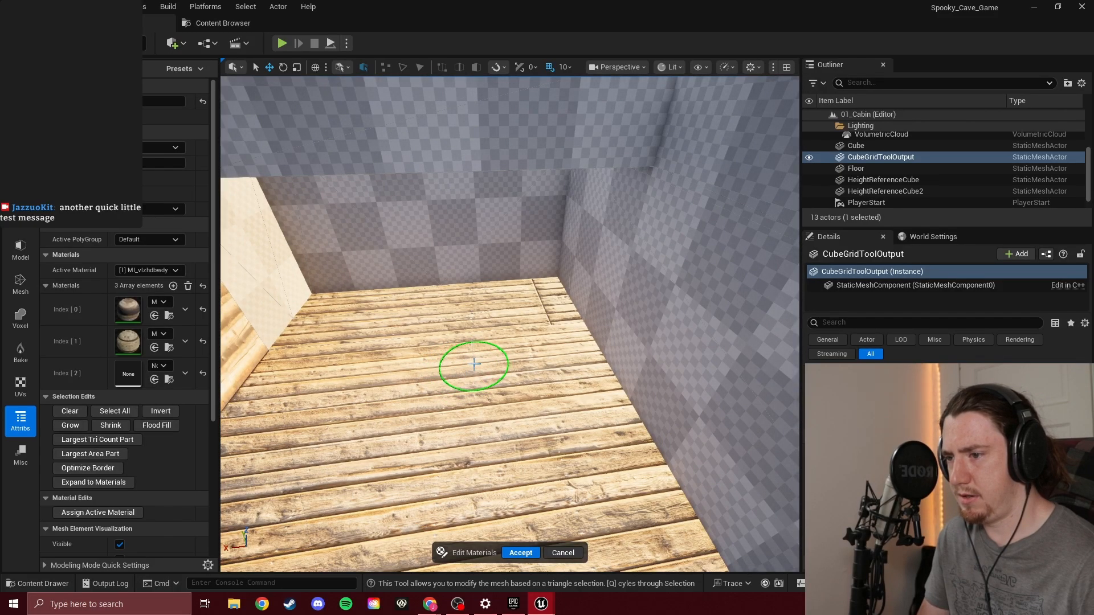
pyautogui.moveTo(433, 371); pyautogui.dragTo(364, 393, button='right')
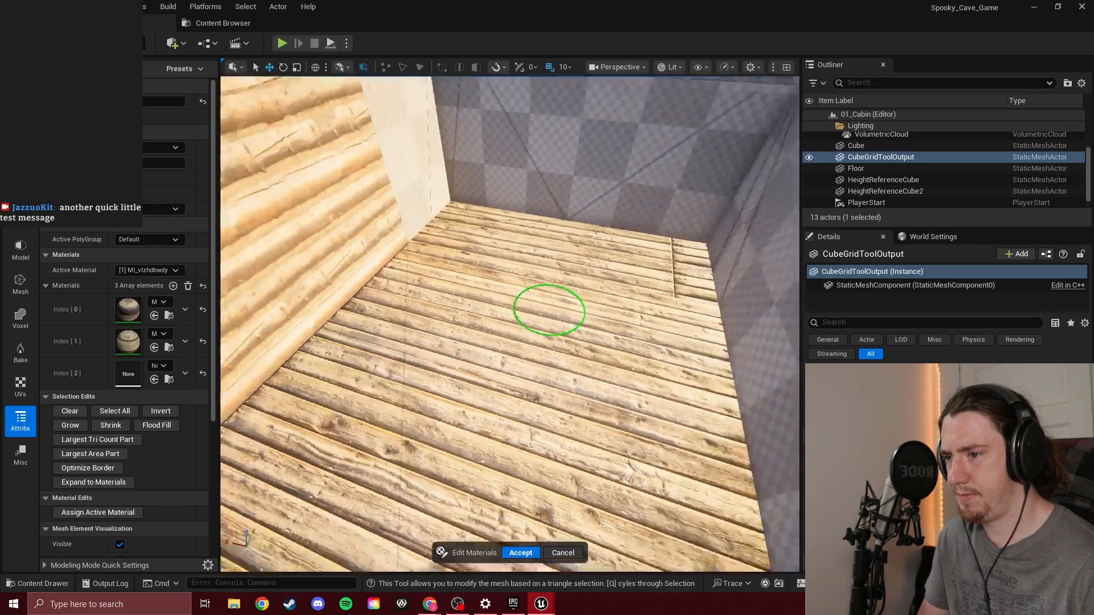
pyautogui.moveTo(549, 310); pyautogui.dragTo(467, 288, button='right')
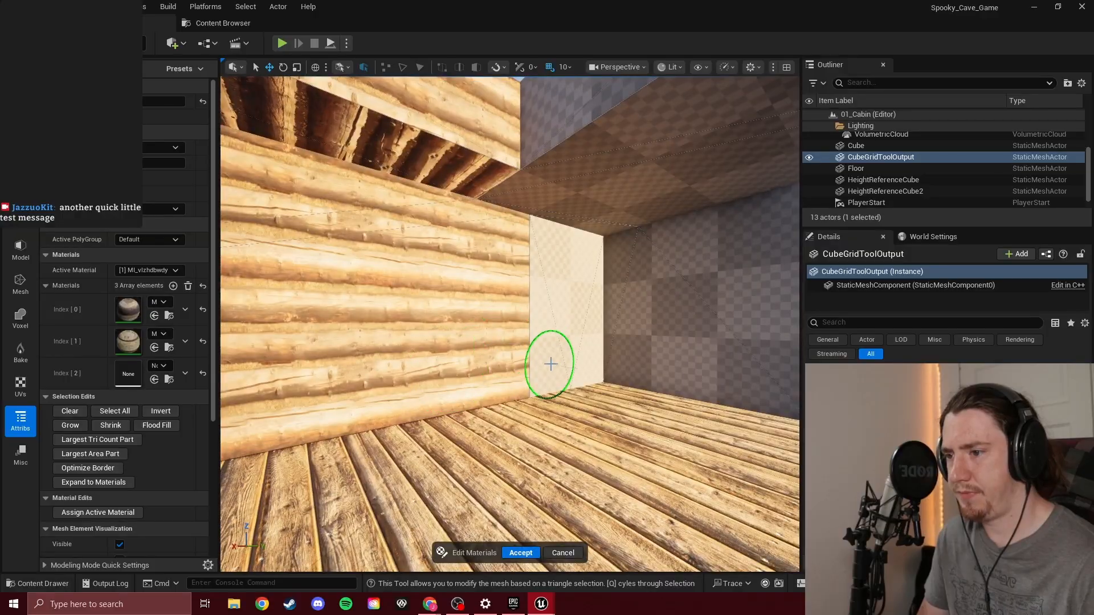
pyautogui.moveTo(550, 363)
pyautogui.mouseDown()
pyautogui.moveTo(576, 300)
pyautogui.moveTo(542, 318)
pyautogui.moveTo(456, 313)
pyautogui.mouseUp()
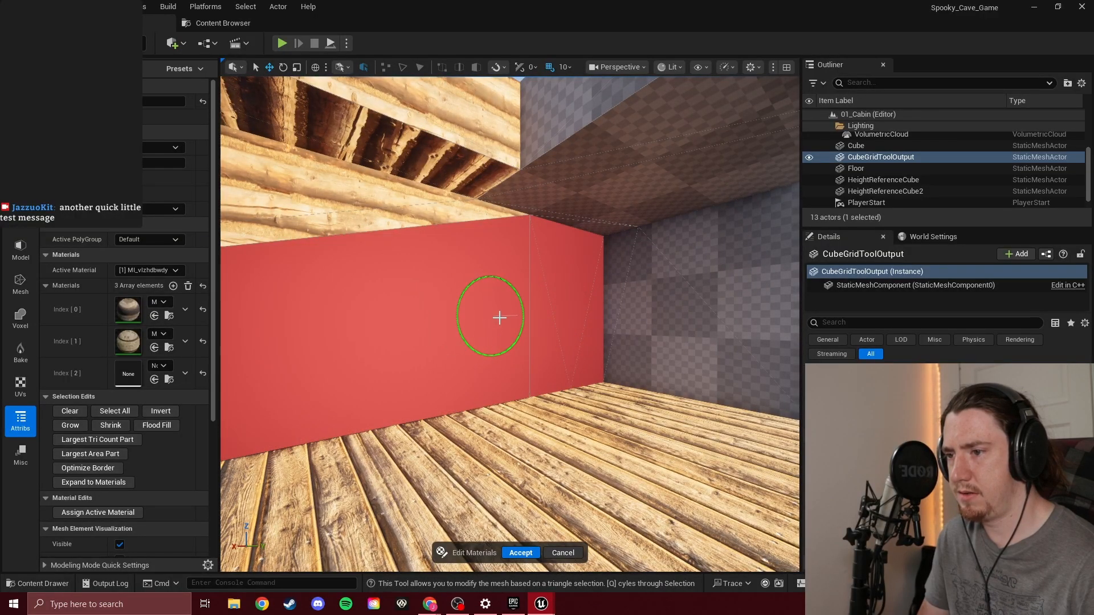
pyautogui.keyDown('shift'); pyautogui.click(524, 325); pyautogui.keyUp('shift')
pyautogui.keyDown('shift'); pyautogui.click(579, 346); pyautogui.keyUp('shift')
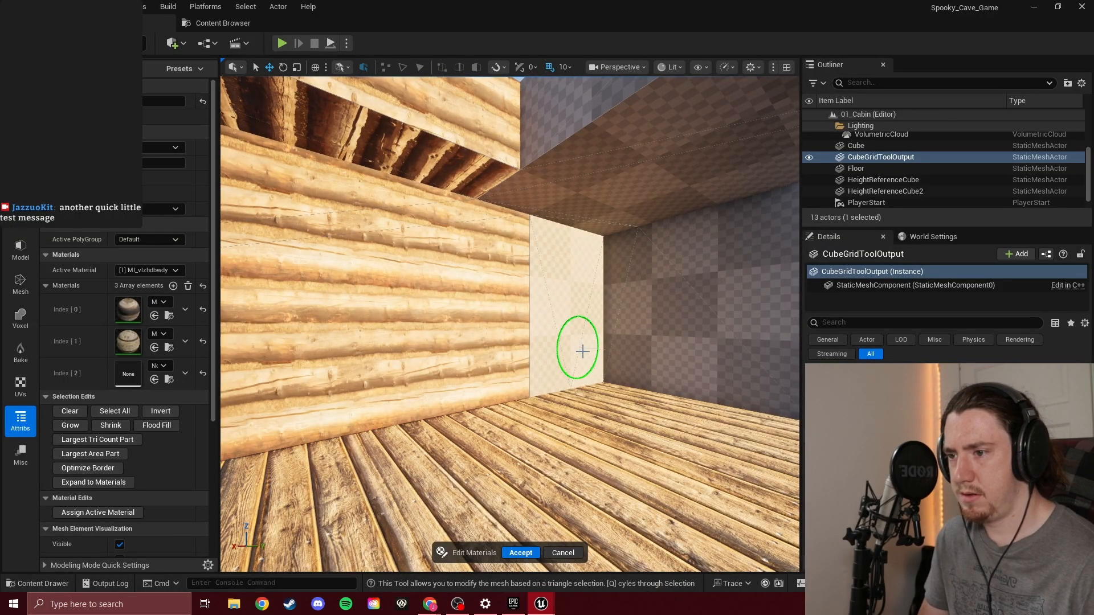
pyautogui.moveTo(522, 564)
pyautogui.mouseDown(button='right')
pyautogui.moveTo(532, 383)
pyautogui.moveTo(371, 268)
pyautogui.moveTo(410, 284)
pyautogui.mouseUp(button='right')
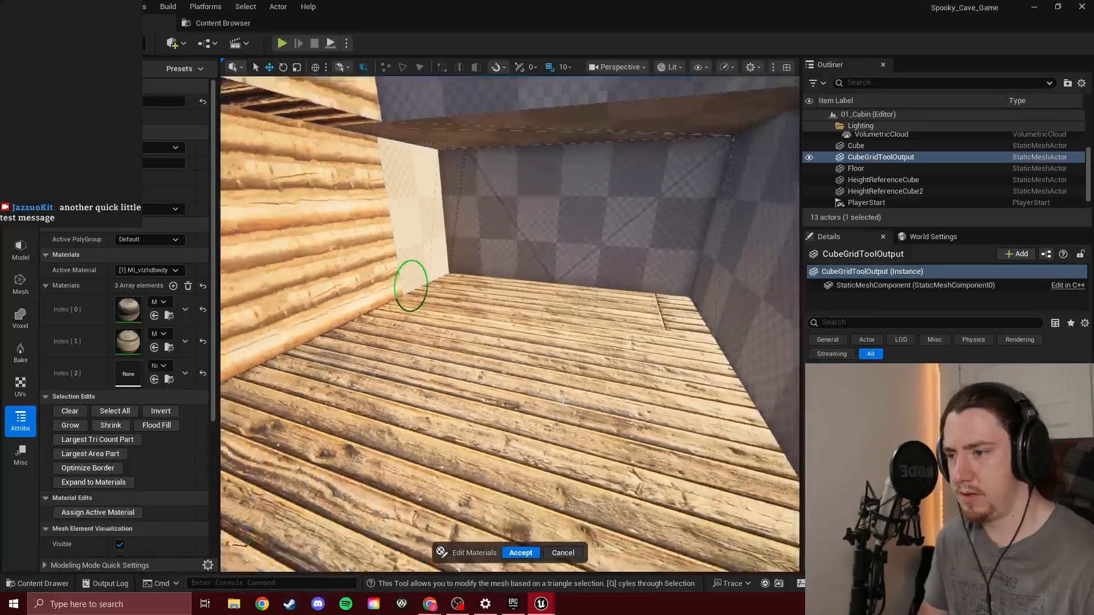
pyautogui.click(563, 553)
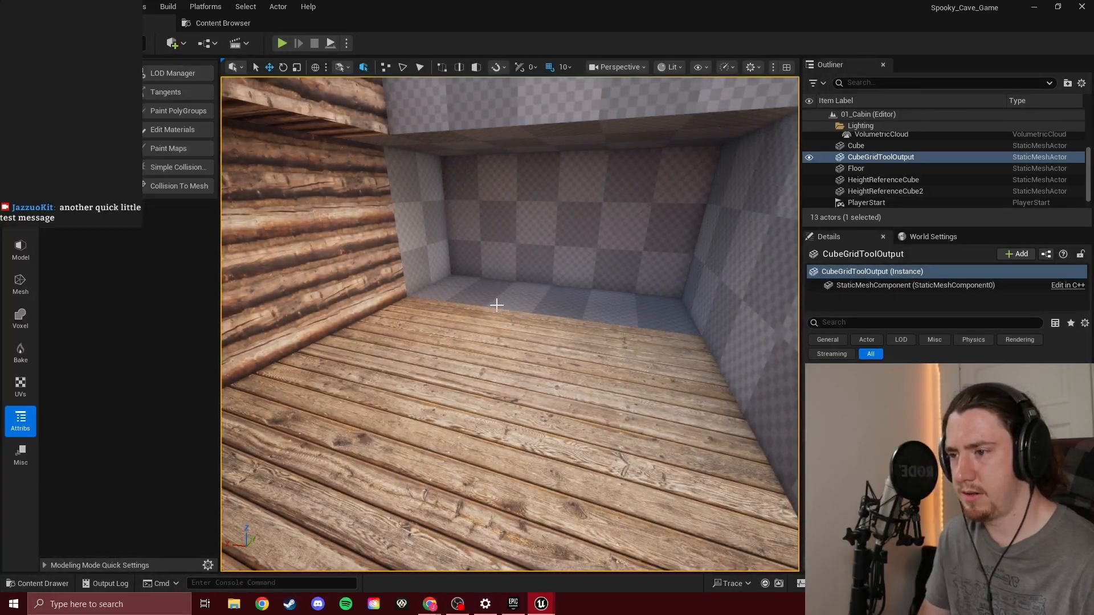
# Start the Cube Grid Tool on the cabin mesh
pyautogui.moveTo(497, 305); pyautogui.dragTo(479, 319, button='right')
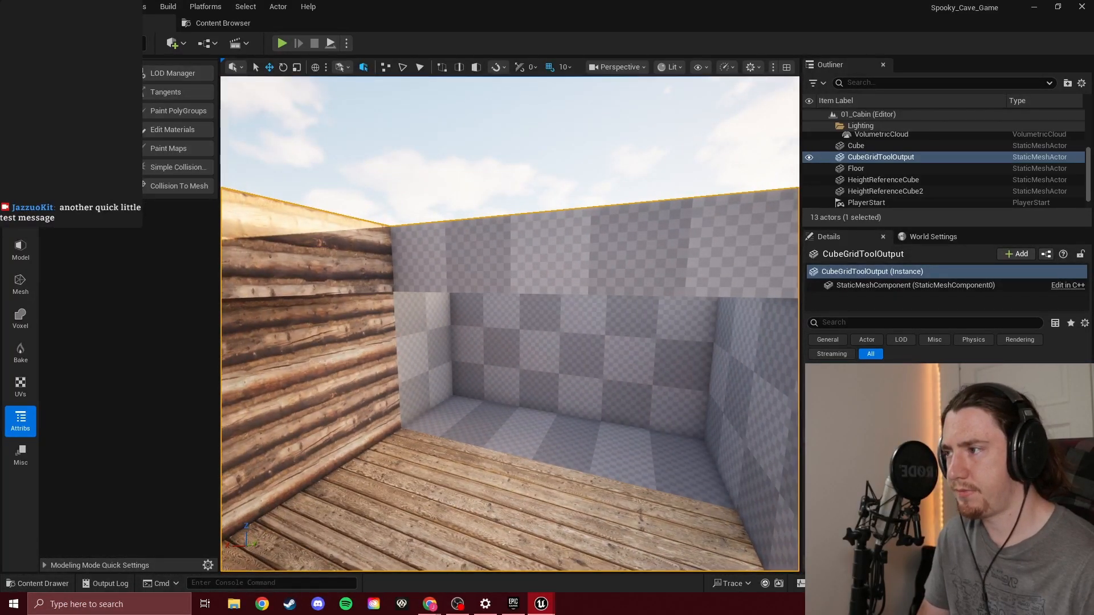
pyautogui.click(21, 114)
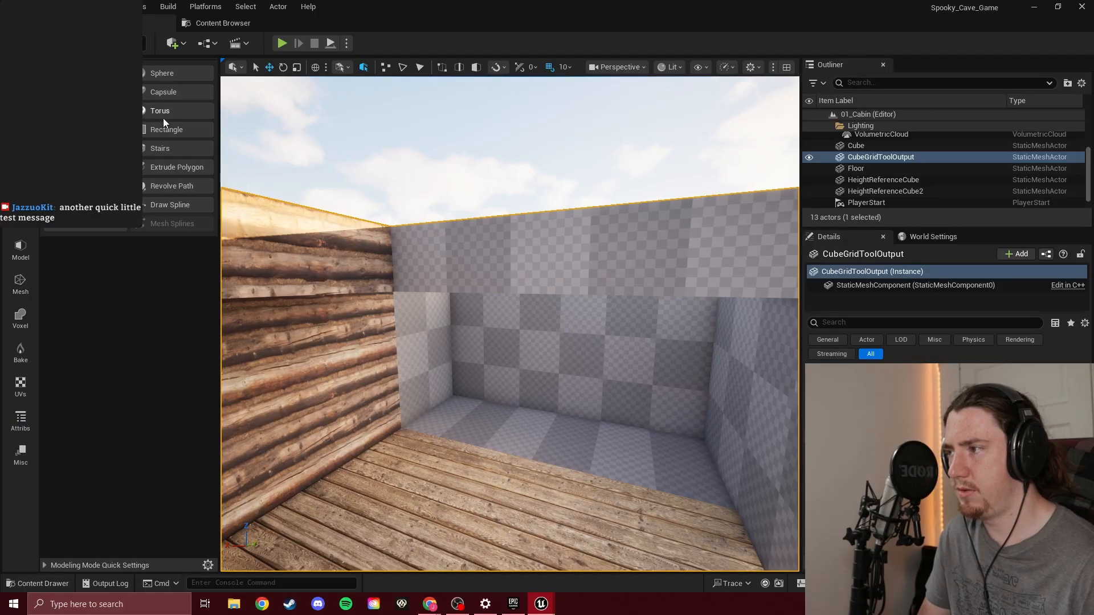
pyautogui.click(86, 167)
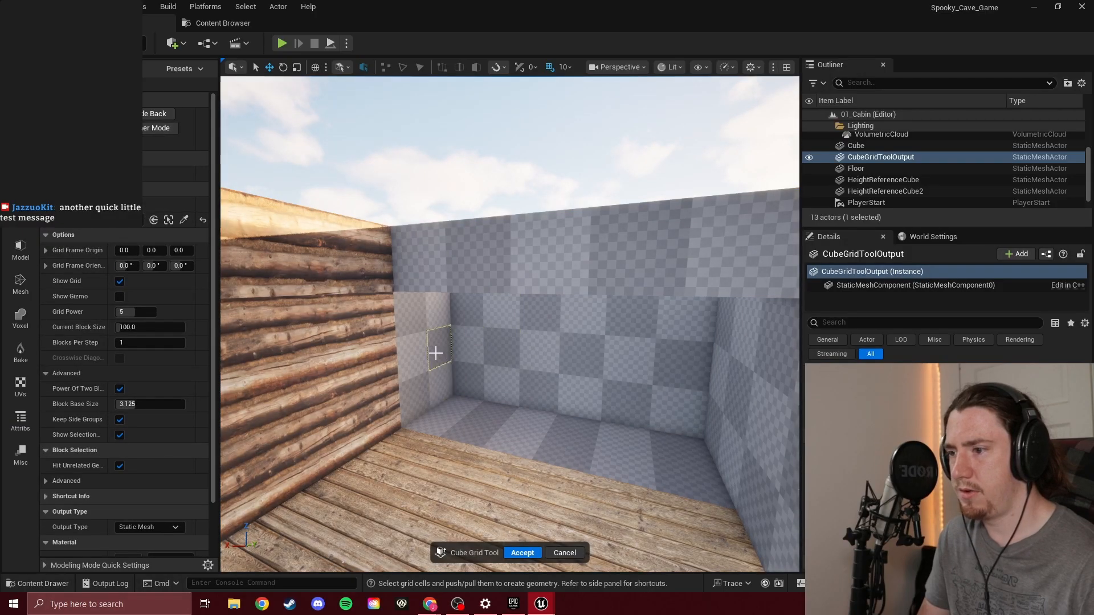
# Select a 100 × 800 strip along the wall top at the cabin's extended end, raise it three blocks and lower it again
pyautogui.moveTo(494, 246); pyautogui.dragTo(354, 305, button='right')
pyautogui.press('s')
pyautogui.press('s')
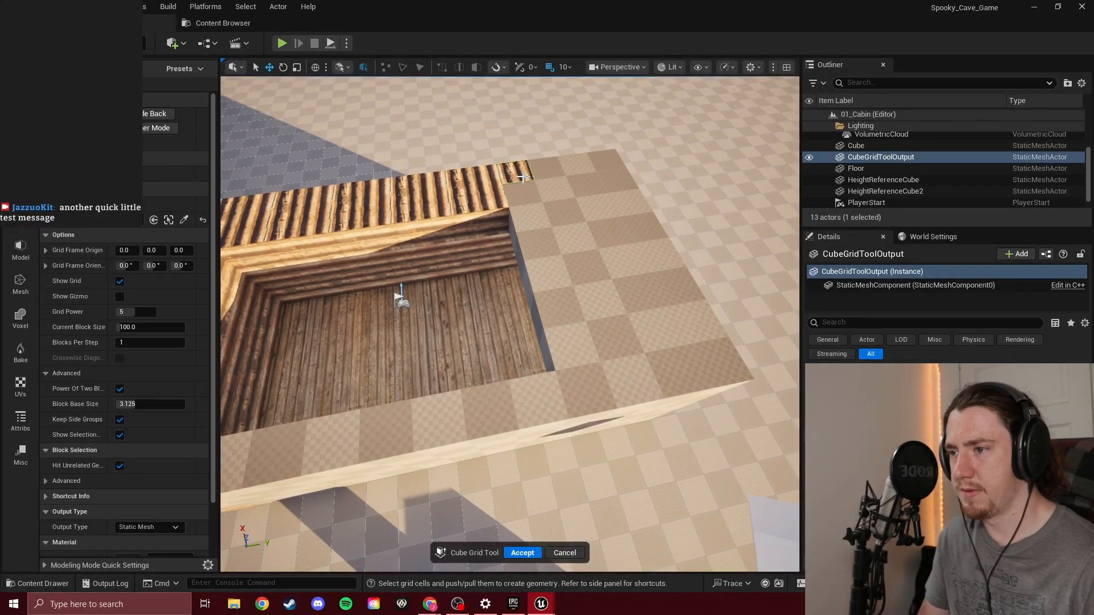
pyautogui.press('e')
pyautogui.press('e')
pyautogui.press('e')
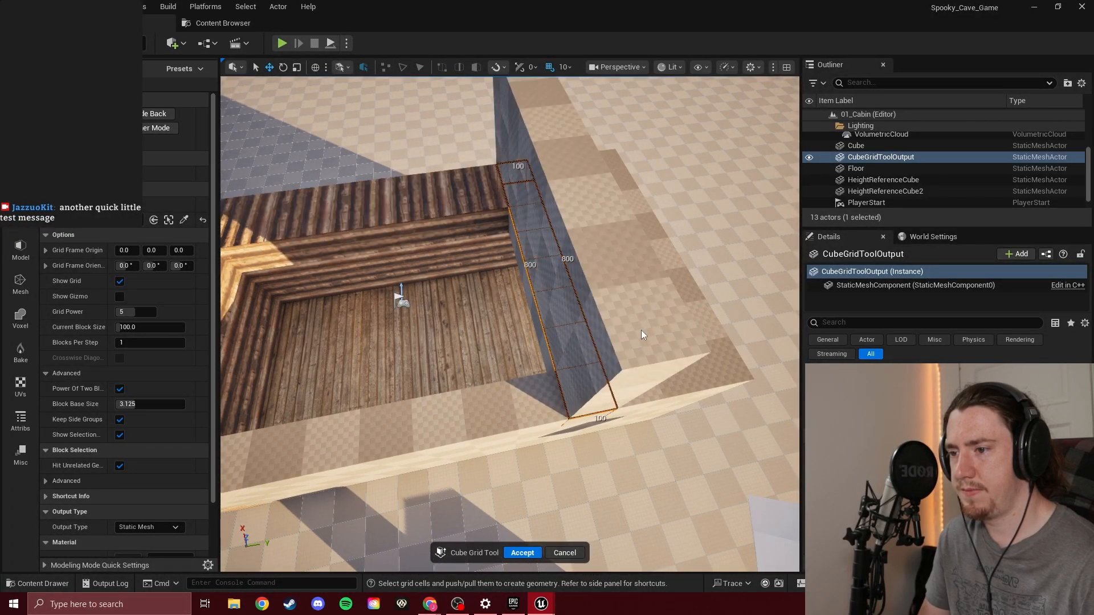
pyautogui.press('q')
pyautogui.press('q')
pyautogui.press('q')
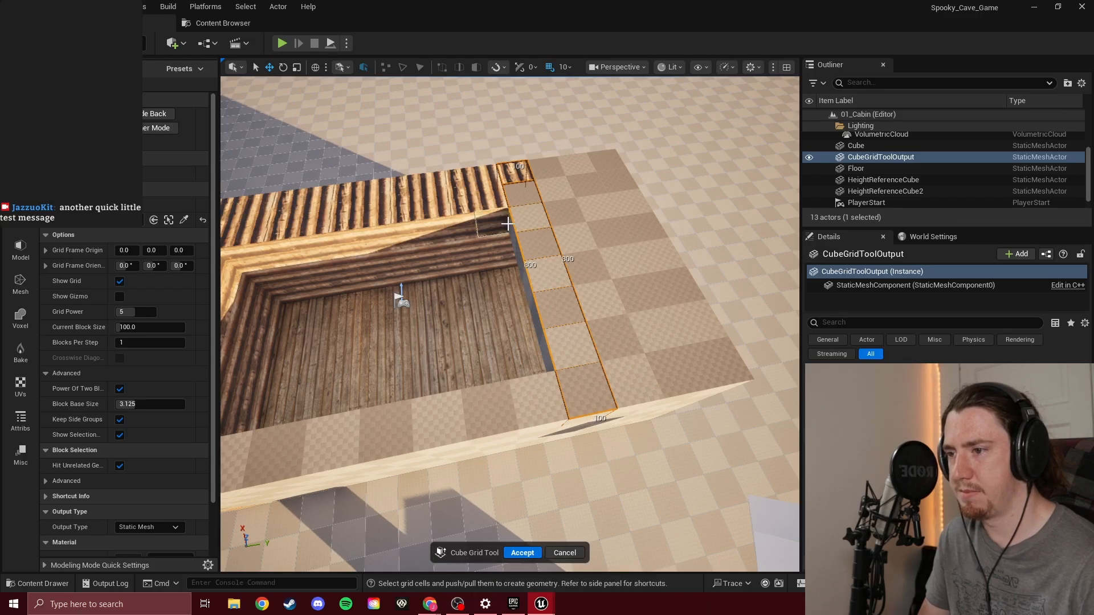
# Select the cabin's entire 1200 × 600 interior floor, including the checkered extension, in the cube grid
pyautogui.moveTo(510, 225); pyautogui.dragTo(678, 302)
pyautogui.moveTo(605, 285); pyautogui.dragTo(626, 296, button='right')
pyautogui.press('w')
pyautogui.moveTo(585, 171); pyautogui.dragTo(706, 398)
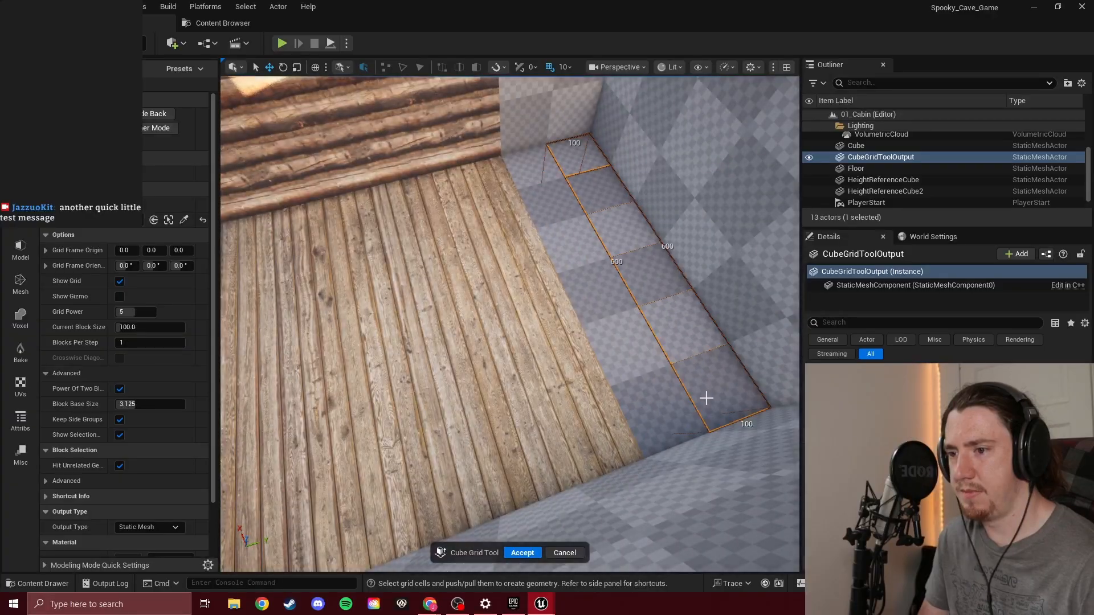
pyautogui.press('s')
pyautogui.moveTo(665, 346); pyautogui.dragTo(646, 308, button='right')
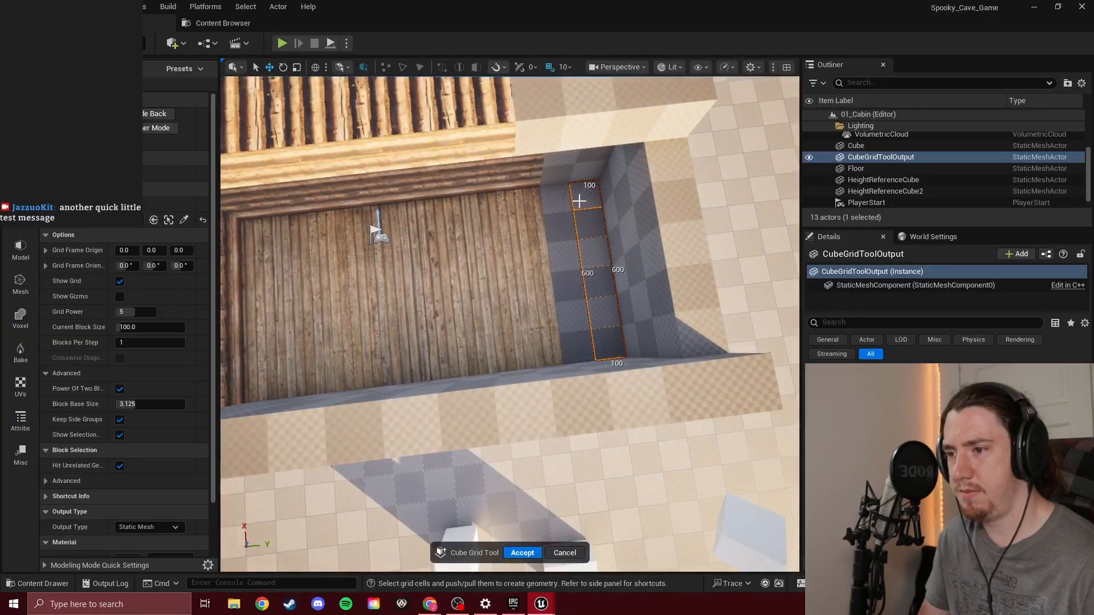
pyautogui.moveTo(273, 220); pyautogui.dragTo(258, 382)
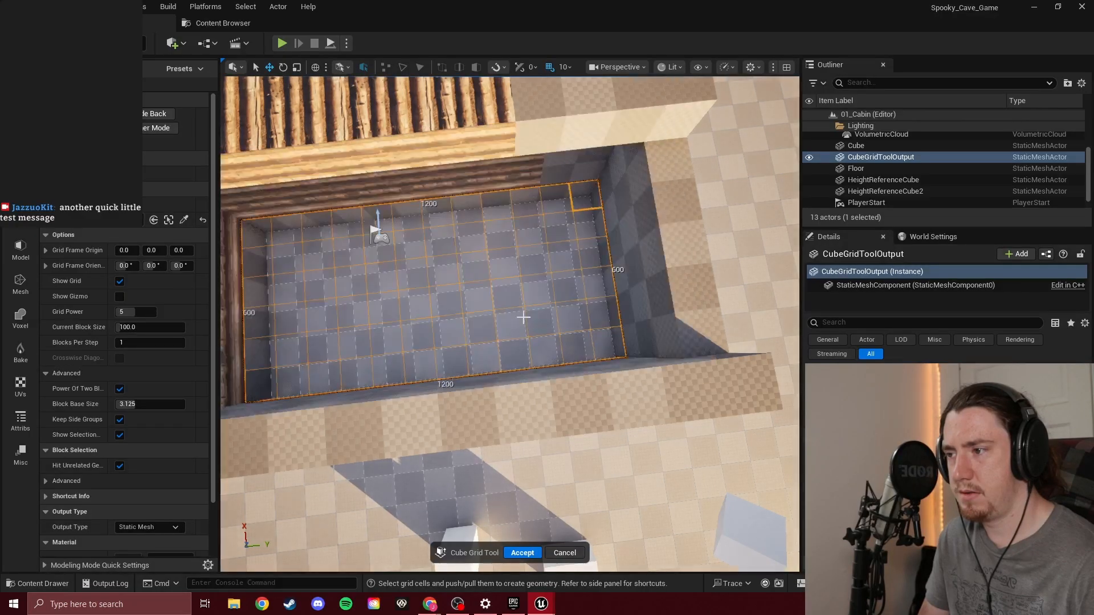
# Push the selected floor down below the base of the log walls
pyautogui.press('q')
pyautogui.press('q')
pyautogui.press('q')
pyautogui.press('w')
pyautogui.moveTo(594, 279); pyautogui.dragTo(594, 279, button='right')
pyautogui.press('d')
pyautogui.moveTo(497, 351); pyautogui.dragTo(497, 351, button='right')
# Pull the floor back up to its original level so it is one uniform surface, and accept the Cube Grid edit
pyautogui.press('e')
pyautogui.press('e')
pyautogui.press('w')
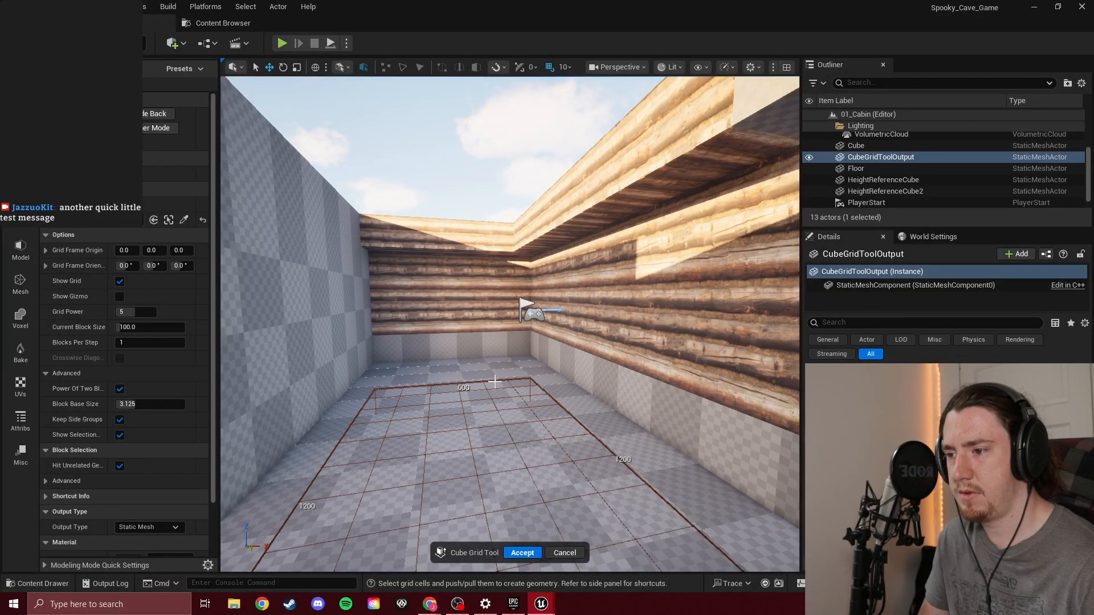
pyautogui.press('e')
pyautogui.press('w')
pyautogui.moveTo(500, 363); pyautogui.dragTo(501, 363, button='right')
pyautogui.press('w')
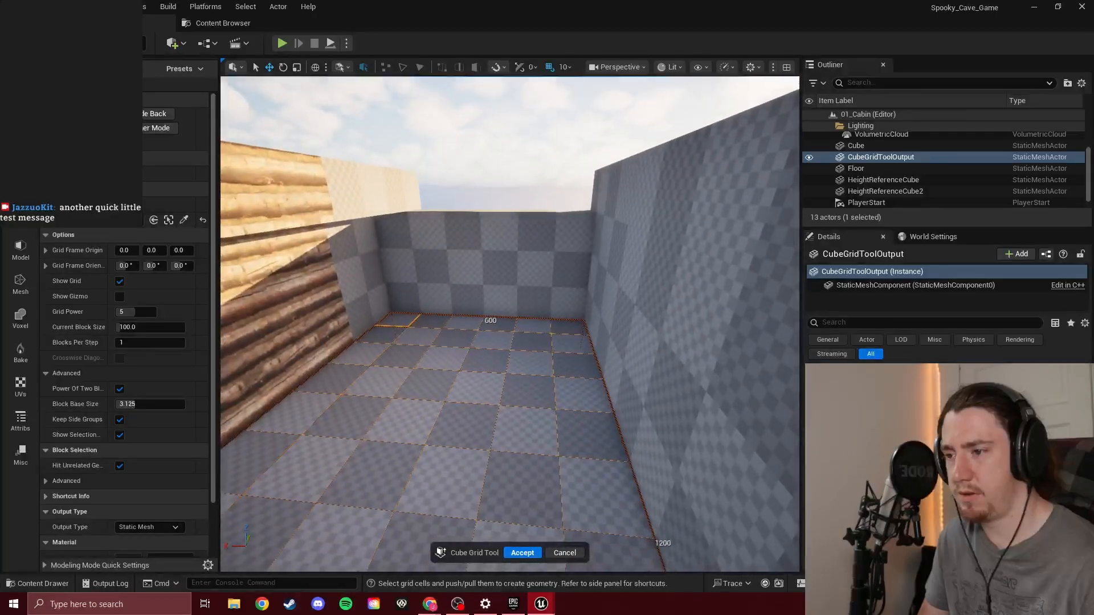
pyautogui.moveTo(503, 384)
pyautogui.keyDown('ctrl'); pyautogui.mouseDown()
pyautogui.moveTo(502, 406)
pyautogui.moveTo(491, 384)
pyautogui.mouseUp(); pyautogui.keyUp('ctrl')
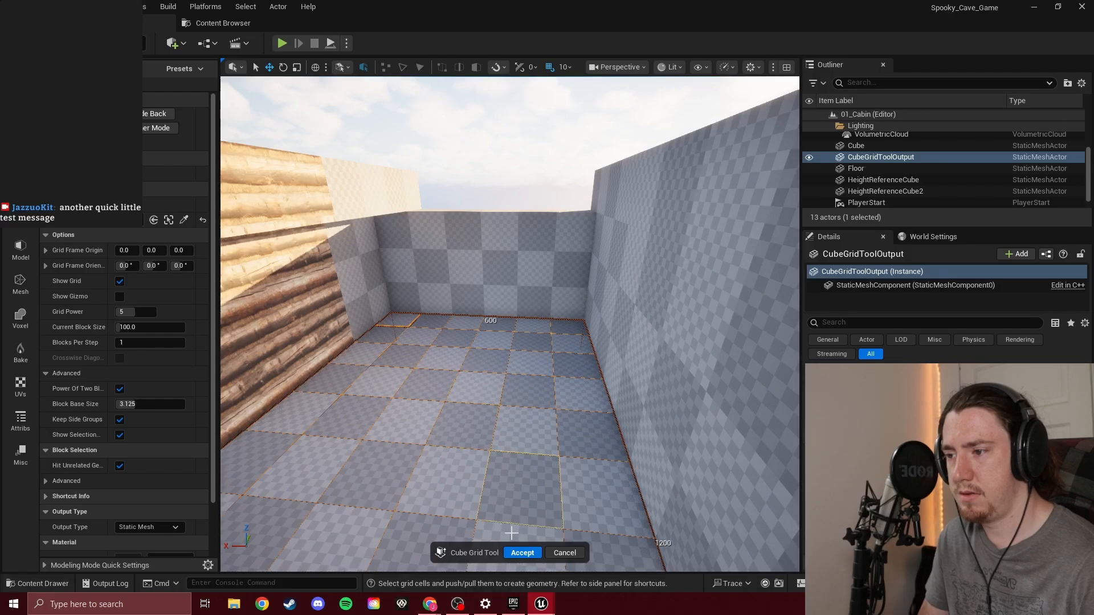
pyautogui.click(531, 553)
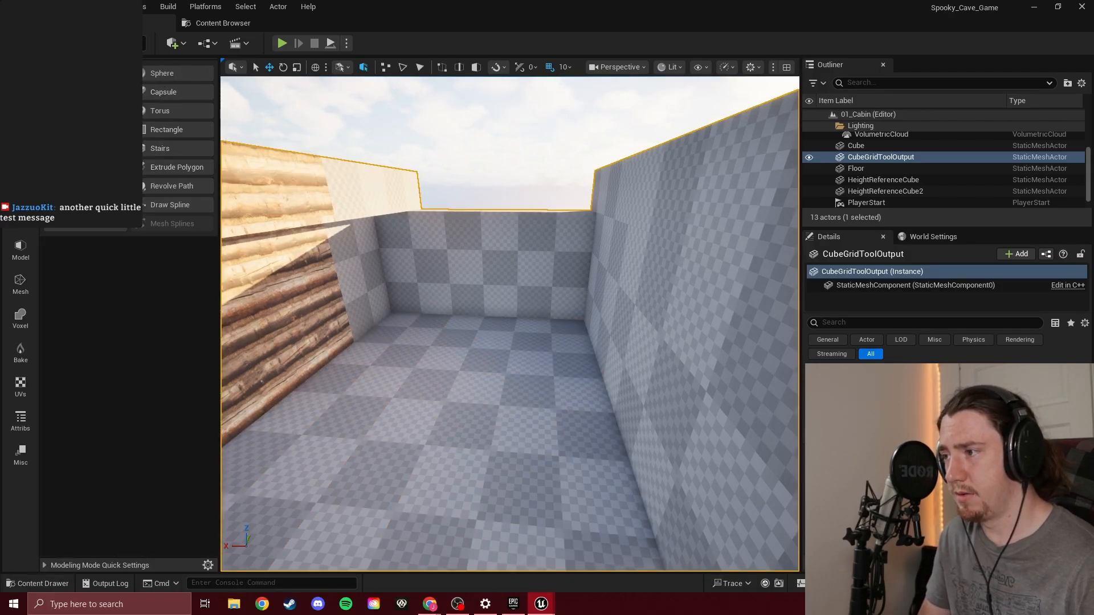
# Start Edit Materials, brush-select the whole cabin floor and assign it the active material MI_udlmecoew
pyautogui.click(20, 421)
pyautogui.click(179, 131)
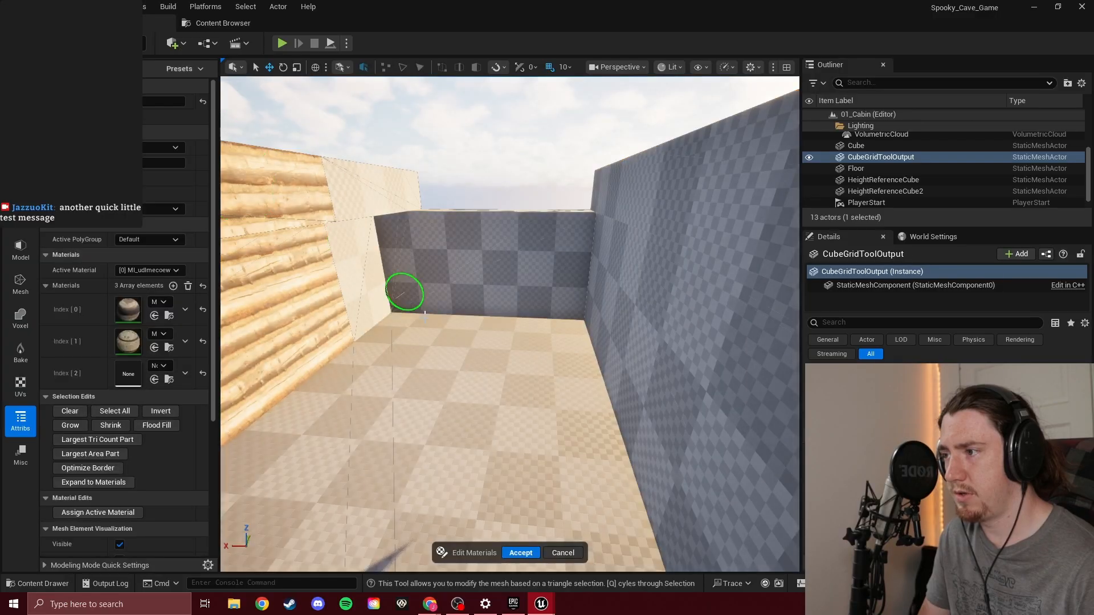
pyautogui.click(429, 343)
pyautogui.click(369, 391)
pyautogui.moveTo(532, 347); pyautogui.dragTo(245, 393, button='right')
pyautogui.click(497, 278)
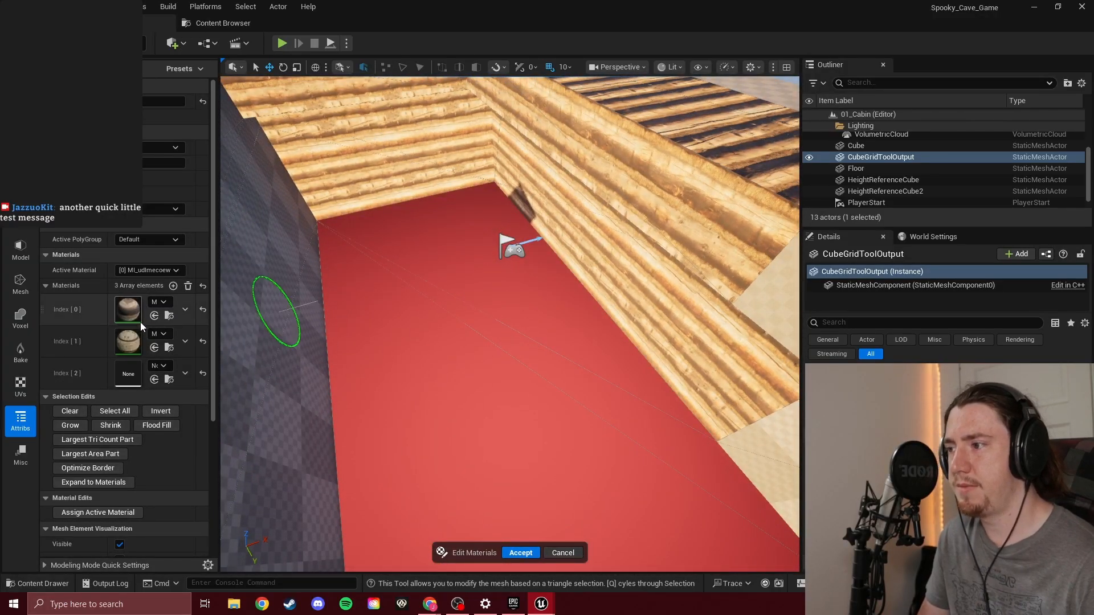
pyautogui.click(98, 512)
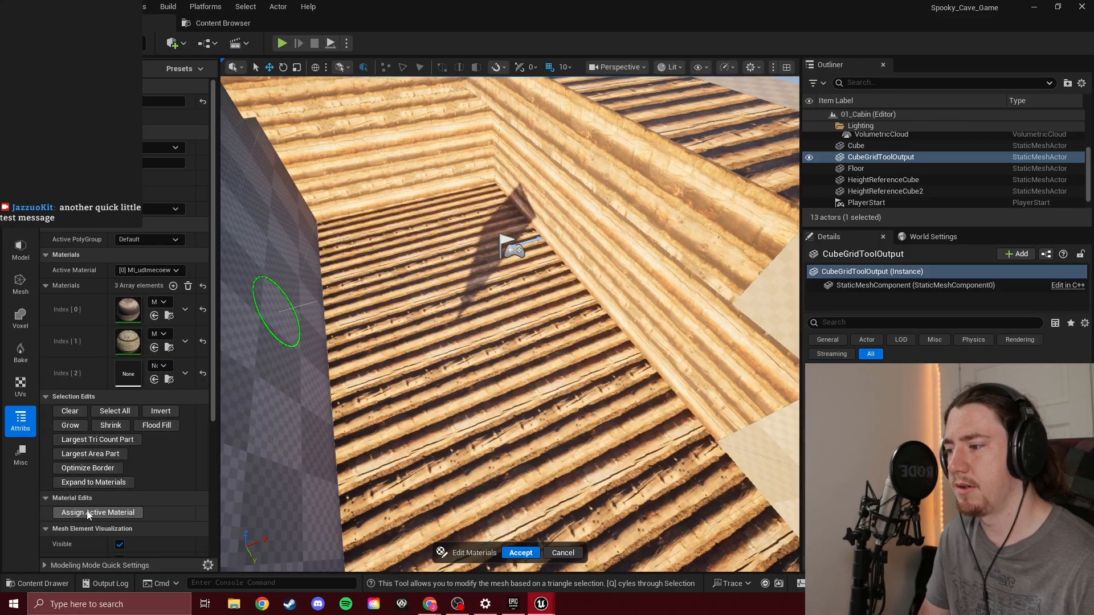
# Set the active material to MI_vlzhdbwdy, reselect the whole floor and assign the material to it
pyautogui.click(150, 270)
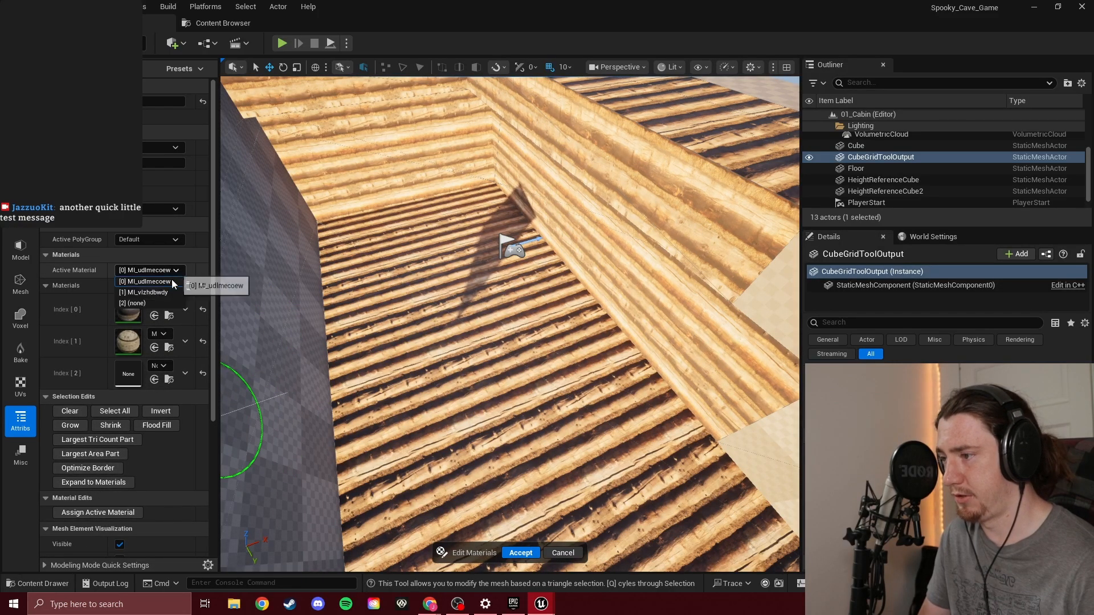
pyautogui.click(167, 293)
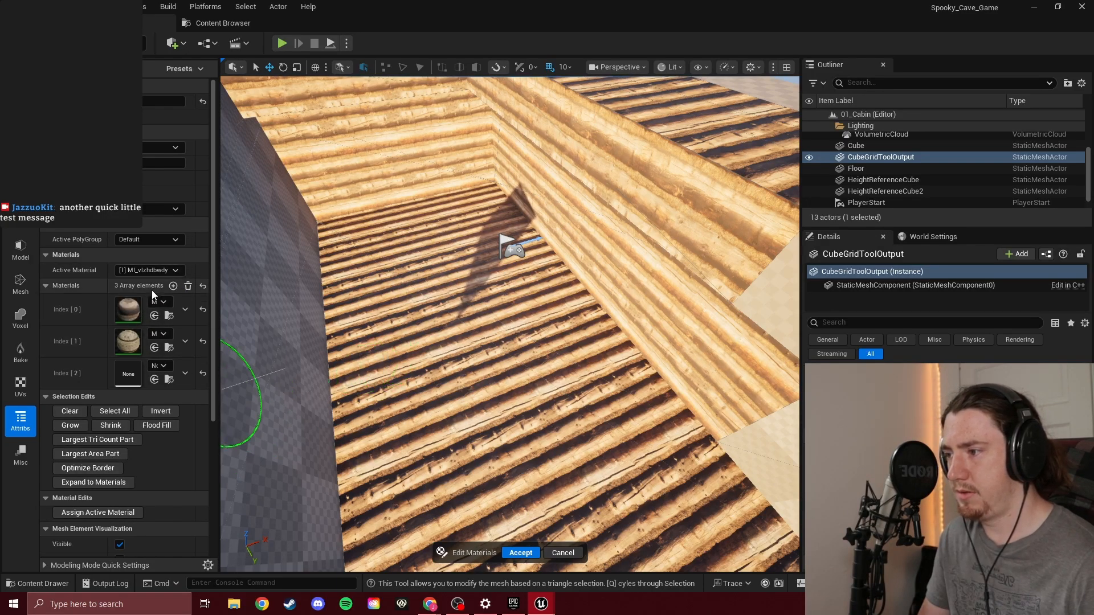
pyautogui.moveTo(485, 212); pyautogui.dragTo(396, 360)
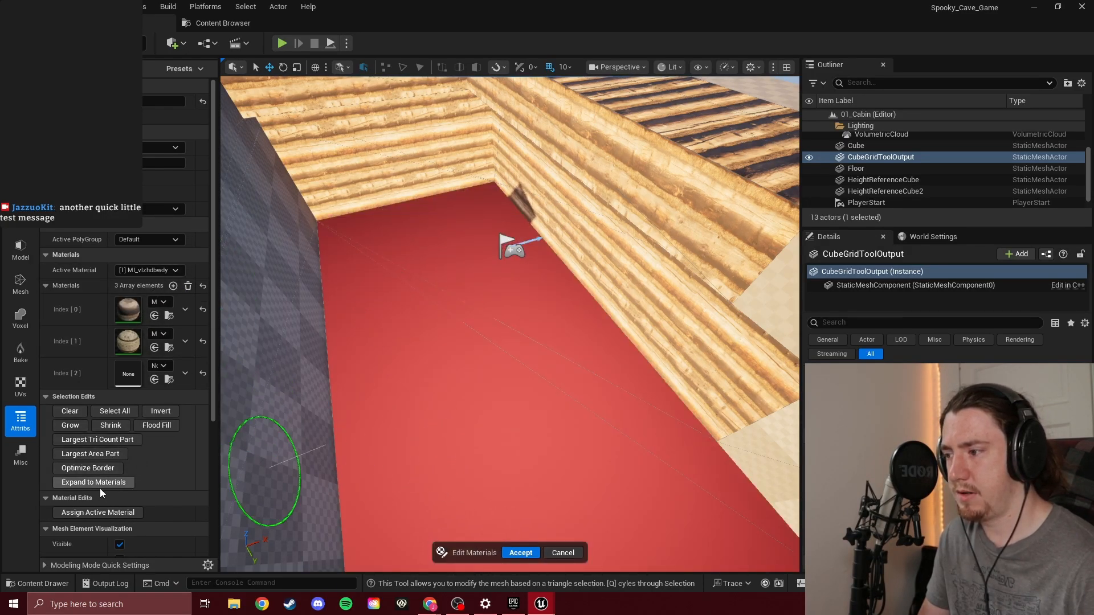
pyautogui.click(131, 515)
pyautogui.moveTo(281, 442); pyautogui.dragTo(370, 456, button='right')
pyautogui.moveTo(643, 422)
pyautogui.mouseDown(button='right')
pyautogui.moveTo(701, 388)
pyautogui.moveTo(692, 404)
pyautogui.moveTo(719, 399)
pyautogui.moveTo(575, 407)
pyautogui.mouseUp(button='right')
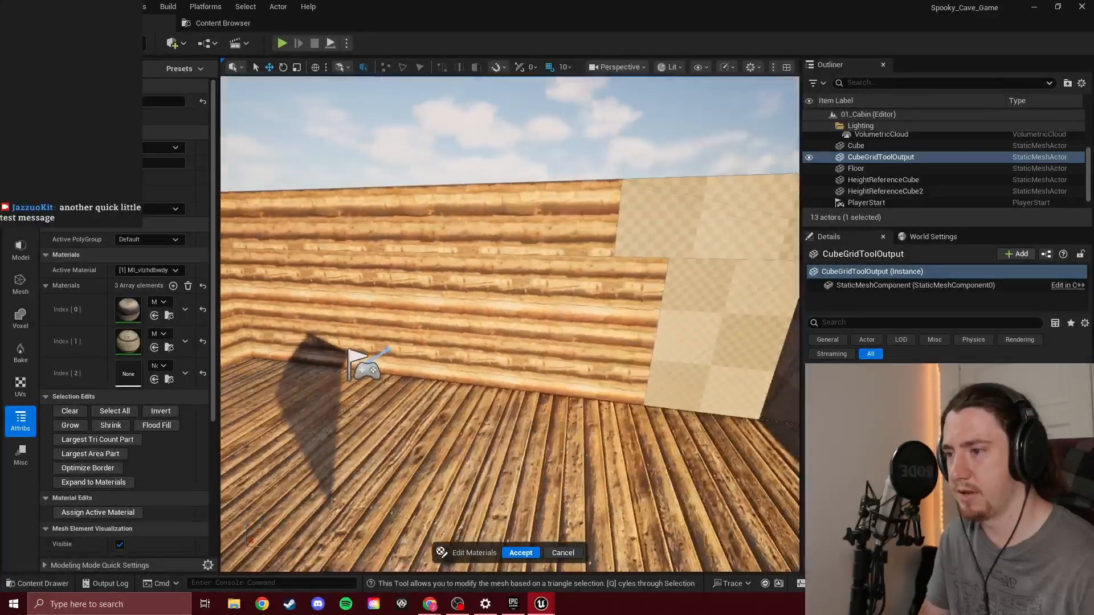
# Try selecting the checkered end panel of the log-lined wall by its face groups, and cancel Edit Materials
pyautogui.moveTo(716, 335); pyautogui.dragTo(734, 337)
pyautogui.moveTo(651, 317); pyautogui.dragTo(739, 322, button='right')
pyautogui.press('a')
pyautogui.moveTo(549, 320); pyautogui.dragTo(513, 327, button='right')
pyautogui.press('s')
pyautogui.press('w')
pyautogui.press('s')
pyautogui.moveTo(514, 266)
pyautogui.mouseDown(button='right')
pyautogui.moveTo(513, 310)
pyautogui.moveTo(544, 274)
pyautogui.mouseUp(button='right')
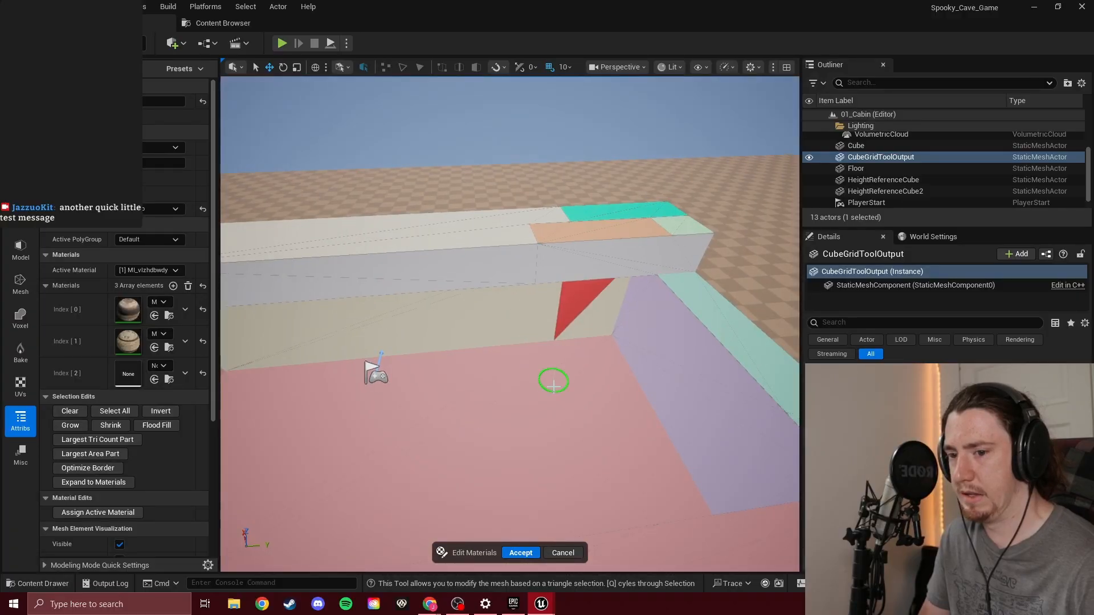
pyautogui.press('a')
pyautogui.moveTo(555, 379); pyautogui.dragTo(655, 370, button='right')
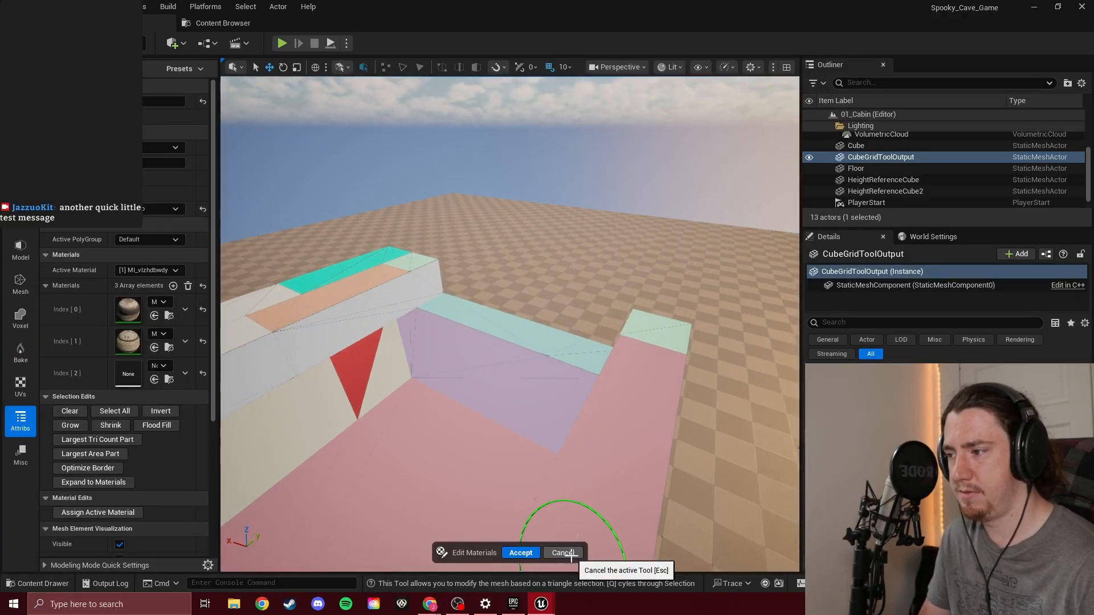
pyautogui.click(569, 554)
# Restart the Cube Grid Tool on the cabin mesh and bring the whole cabin into view
pyautogui.moveTo(511, 347); pyautogui.dragTo(384, 408, button='right')
pyautogui.press('w')
pyautogui.press('s')
pyautogui.click(20, 80)
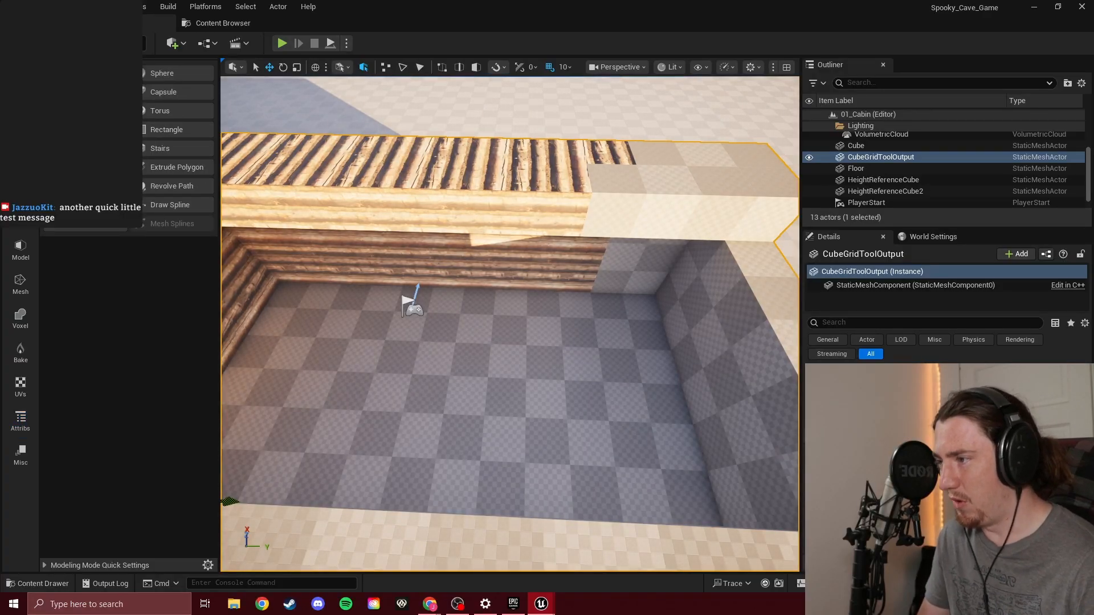
pyautogui.click(86, 167)
pyautogui.moveTo(627, 296); pyautogui.dragTo(707, 257, button='right')
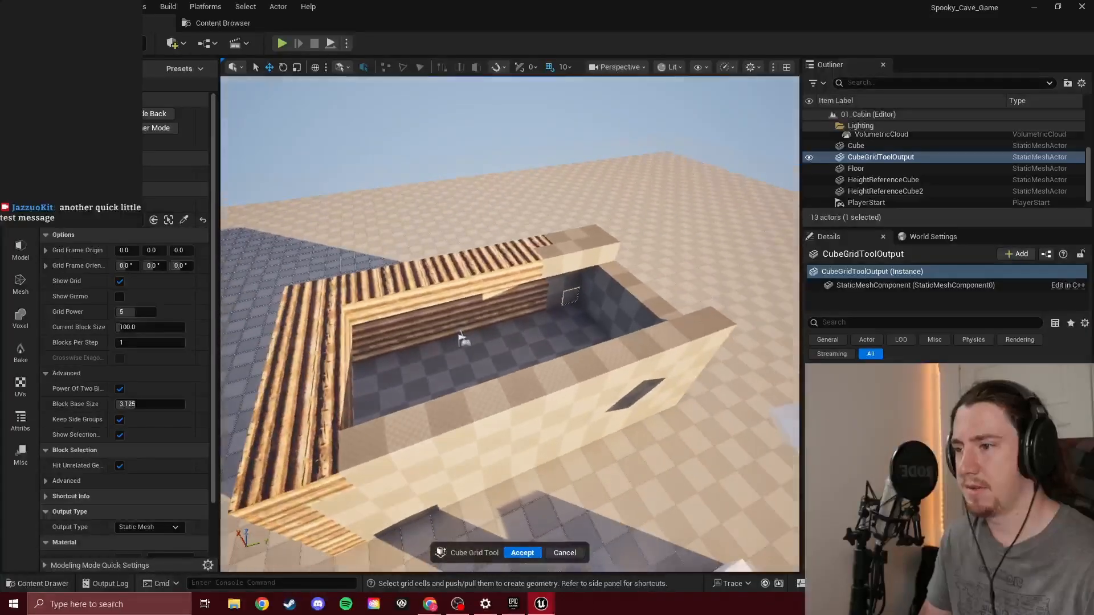
# Rebuild the top of the long log wall as plain blocks along its 1400 length, and undo the last two operations
pyautogui.moveTo(606, 254); pyautogui.dragTo(610, 253, button='right')
pyautogui.moveTo(453, 272); pyautogui.dragTo(291, 325)
pyautogui.moveTo(448, 320); pyautogui.dragTo(536, 310, button='right')
pyautogui.keyDown('ctrl'); pyautogui.moveTo(545, 316); pyautogui.dragTo(456, 325); pyautogui.keyUp('ctrl')
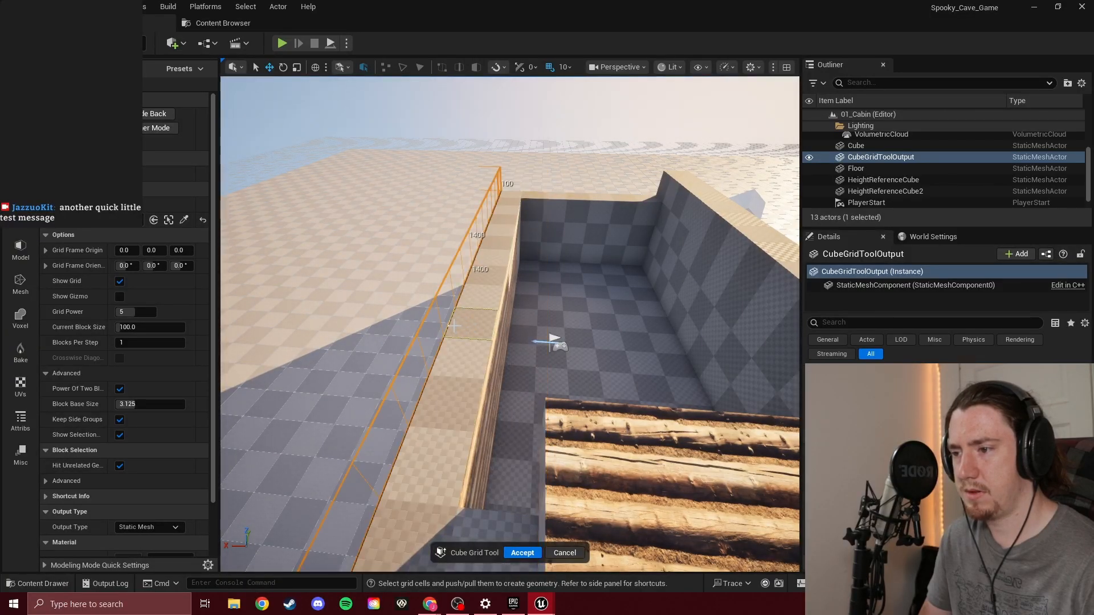
pyautogui.hotkey('ctrl', 'z')
pyautogui.hotkey('ctrl', 'z')
# Rebuild the 600 by 200 log-textured top at the cabin's end as plain blocks
pyautogui.moveTo(603, 340); pyautogui.dragTo(743, 336, button='right')
pyautogui.moveTo(565, 393); pyautogui.dragTo(567, 511)
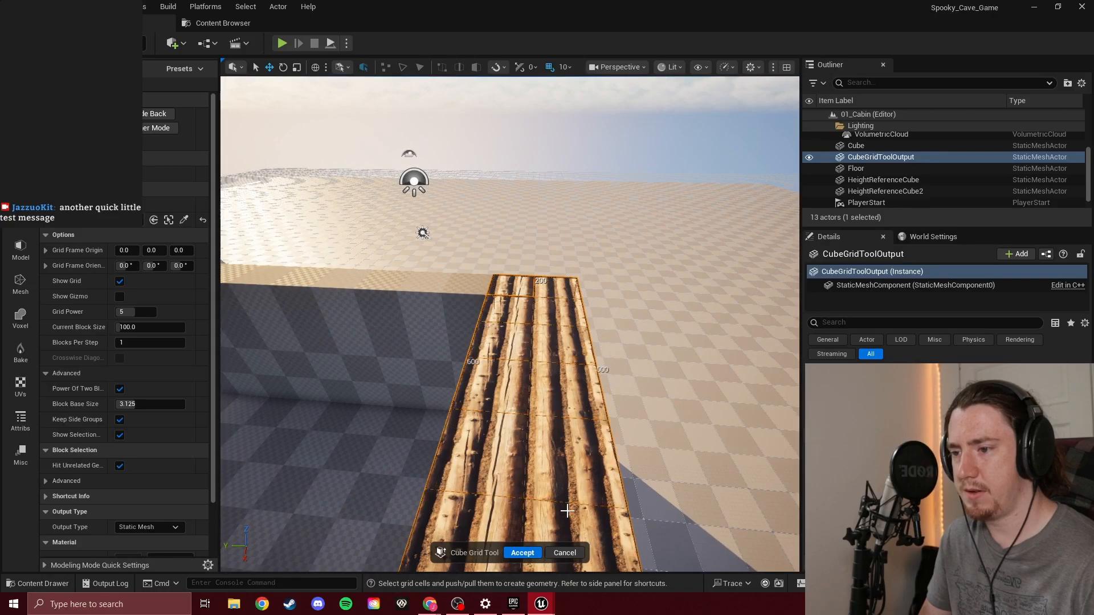
pyautogui.moveTo(581, 420); pyautogui.dragTo(502, 468, button='right')
pyautogui.keyDown('ctrl'); pyautogui.moveTo(567, 349); pyautogui.dragTo(568, 373); pyautogui.keyUp('ctrl')
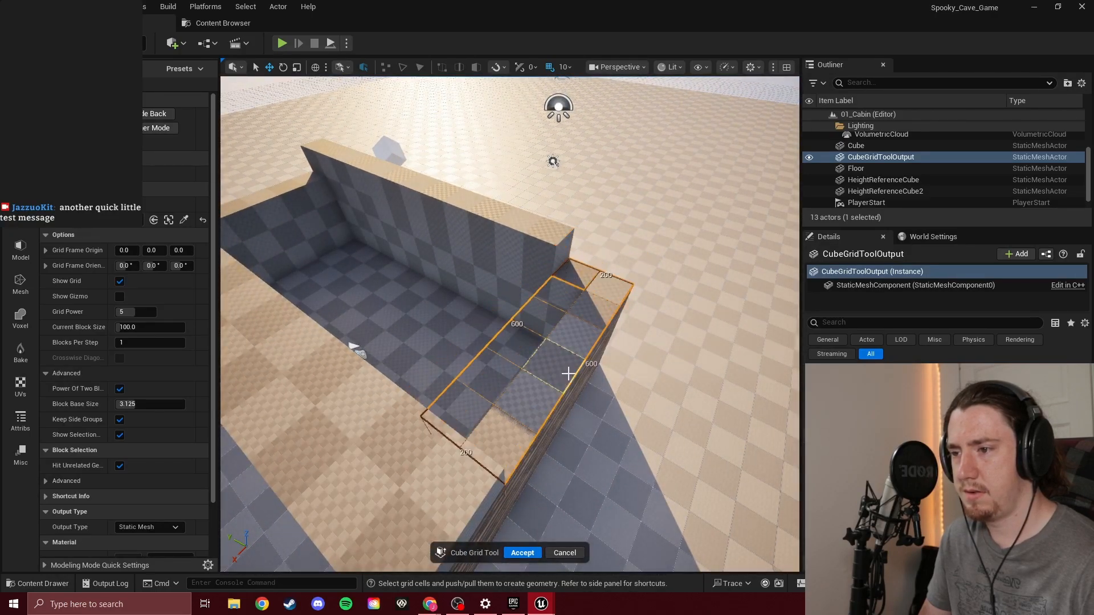
pyautogui.keyDown('ctrl'); pyautogui.moveTo(560, 383); pyautogui.dragTo(552, 357); pyautogui.keyUp('ctrl')
# Try selecting a 900 by 100 strip along the upper part of the long log wall from inside the cabin
pyautogui.press('w')
pyautogui.moveTo(575, 342); pyautogui.dragTo(741, 279, button='right')
pyautogui.press('w')
pyautogui.moveTo(626, 310); pyautogui.dragTo(453, 324, button='right')
pyautogui.press('s')
pyautogui.press('w')
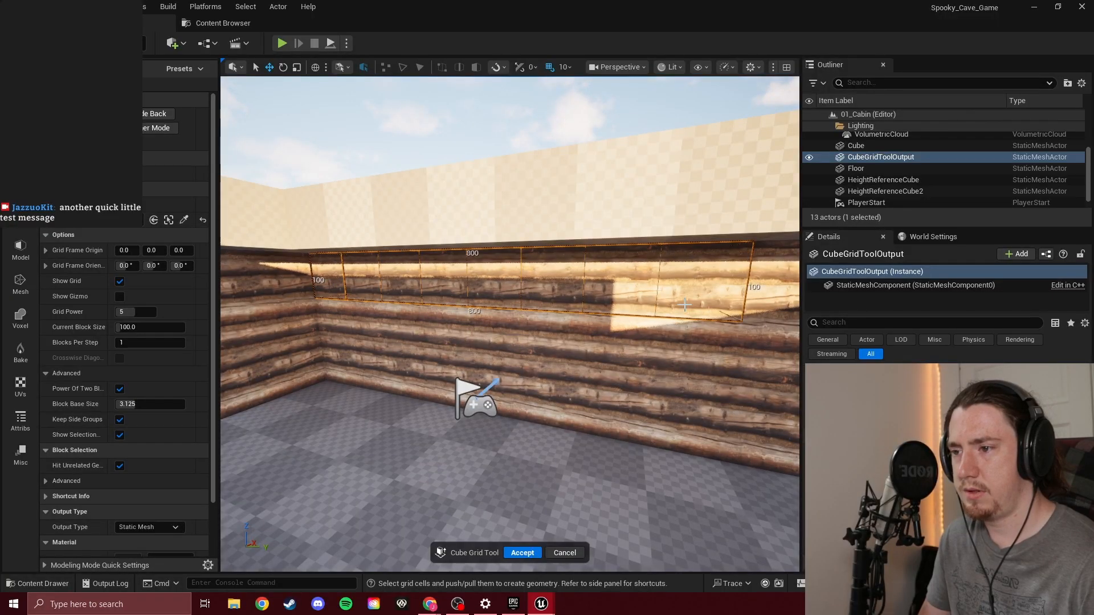
pyautogui.press('s')
pyautogui.moveTo(701, 326)
pyautogui.mouseDown(button='right')
pyautogui.moveTo(766, 322)
pyautogui.moveTo(718, 329)
pyautogui.mouseUp(button='right')
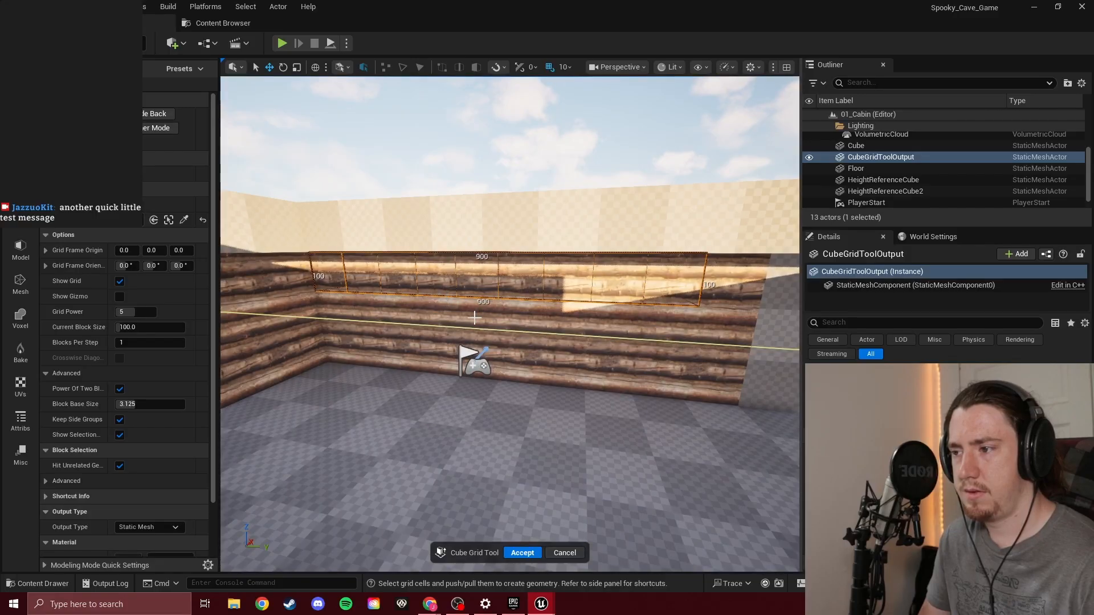
# Select the 1200 by 300 inner face of the long log wall and push it outward to remove that wall section
pyautogui.press('s')
pyautogui.moveTo(474, 318); pyautogui.dragTo(507, 318, button='right')
pyautogui.press('w')
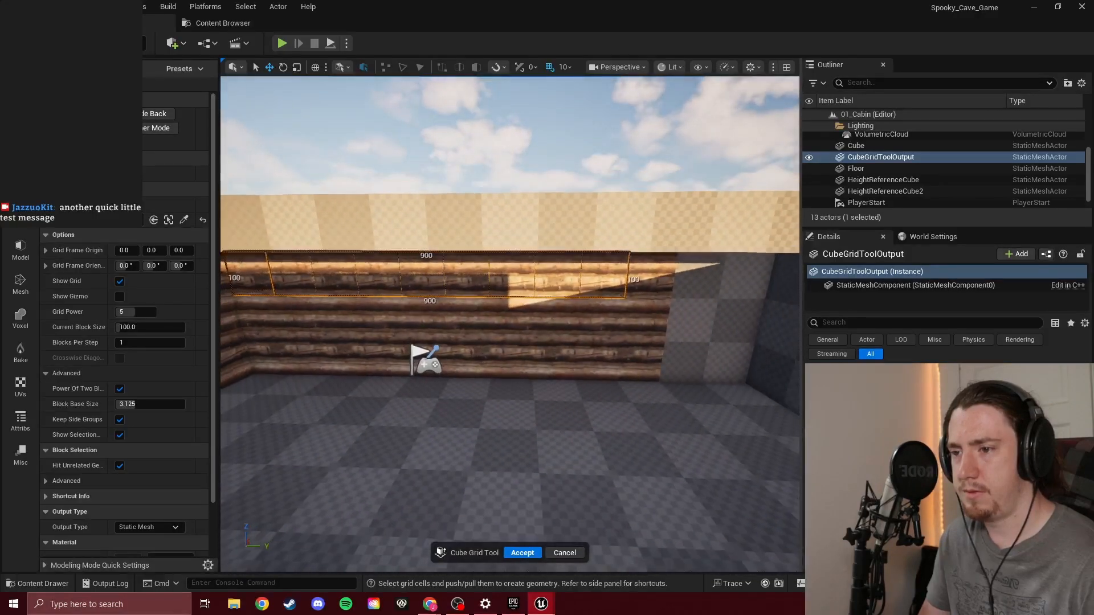
pyautogui.press('s')
pyautogui.moveTo(740, 279); pyautogui.dragTo(735, 280, button='right')
pyautogui.press('w')
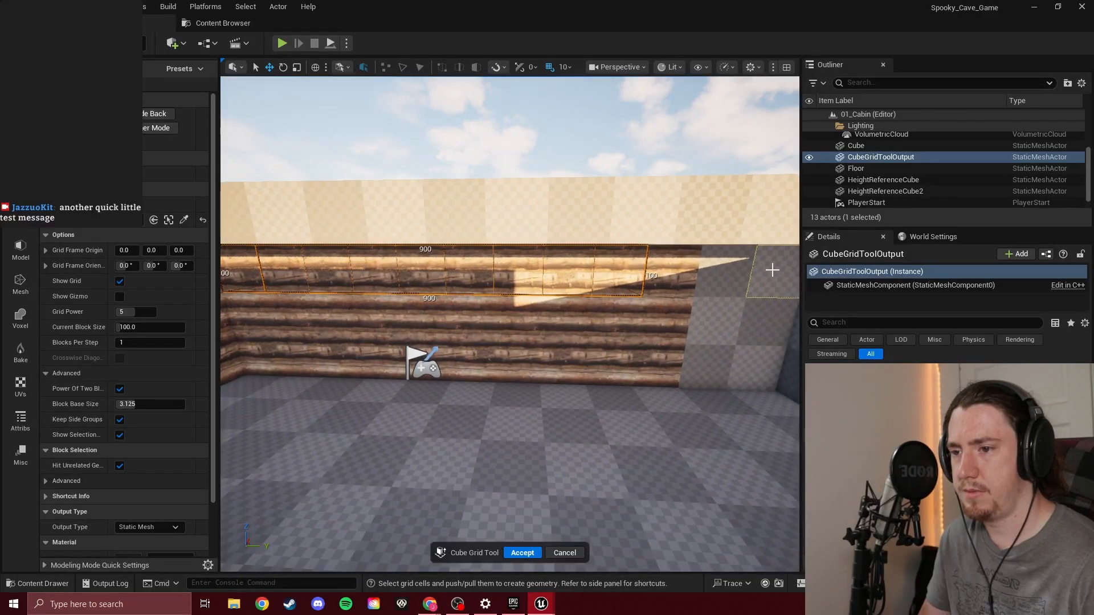
pyautogui.moveTo(772, 275); pyautogui.dragTo(252, 350)
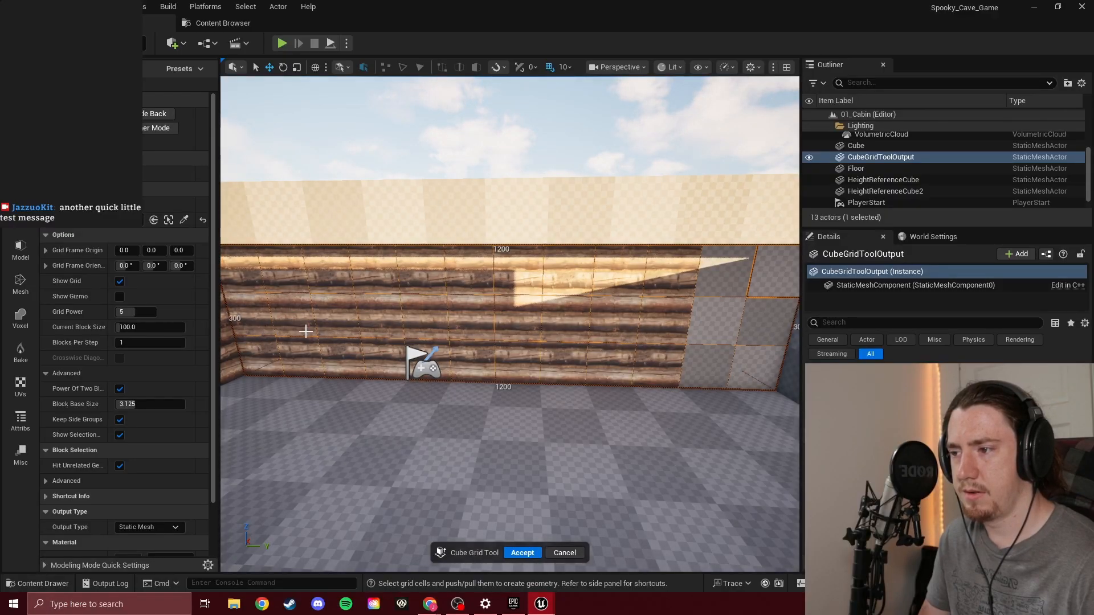
pyautogui.press('q')
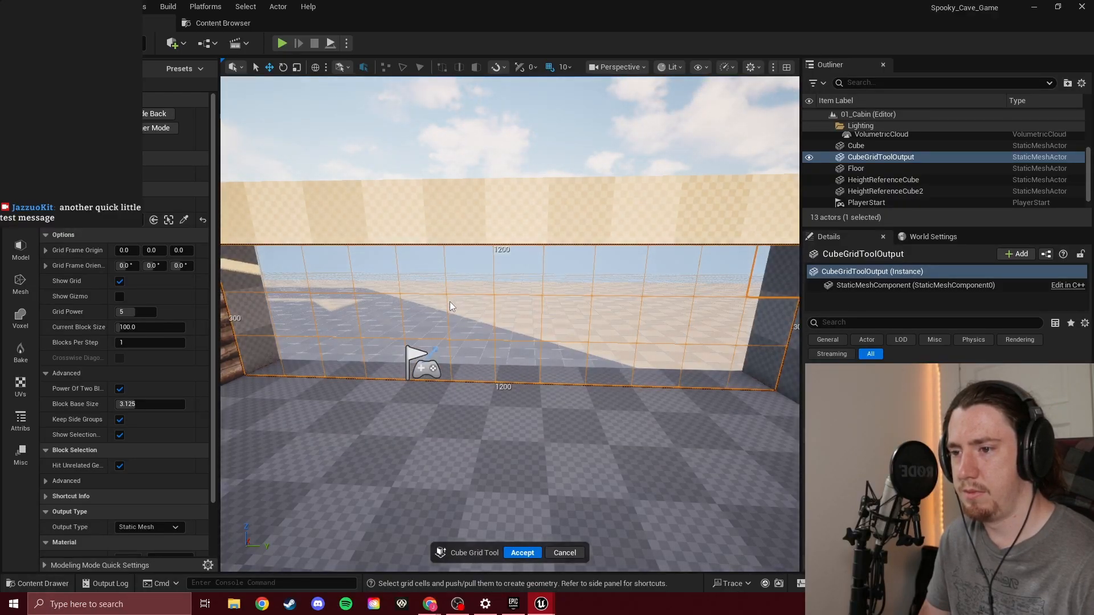
pyautogui.press('q')
pyautogui.press('q')
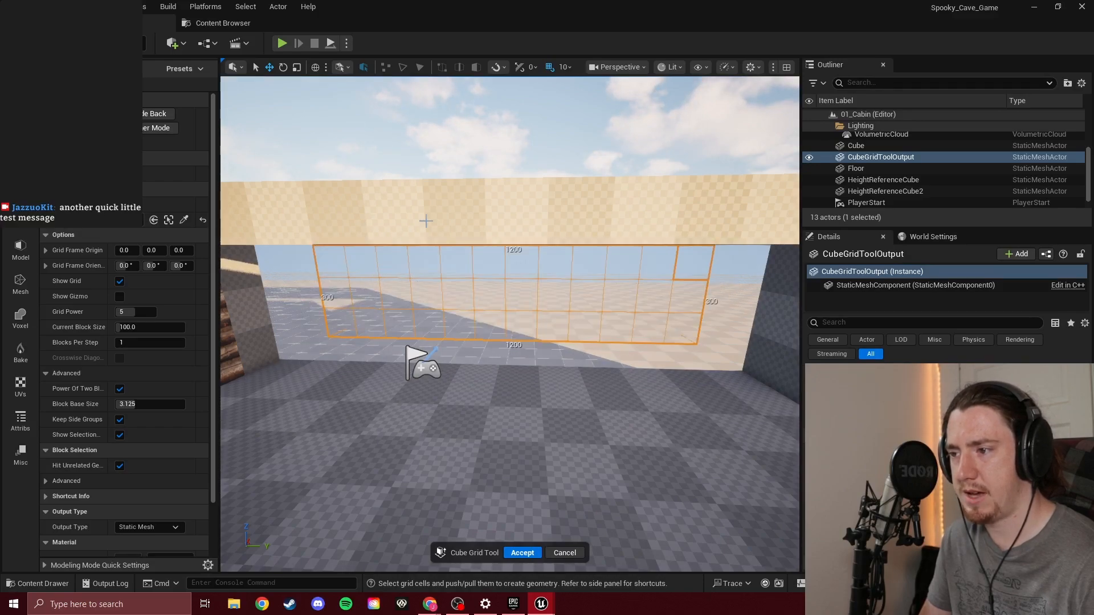
# Try filling the 1200 by 300 wall opening by pulling blocks back in, and undo the attempts
pyautogui.press('e')
pyautogui.hotkey('ctrl', 'y')
pyautogui.hotkey('ctrl', 'z')
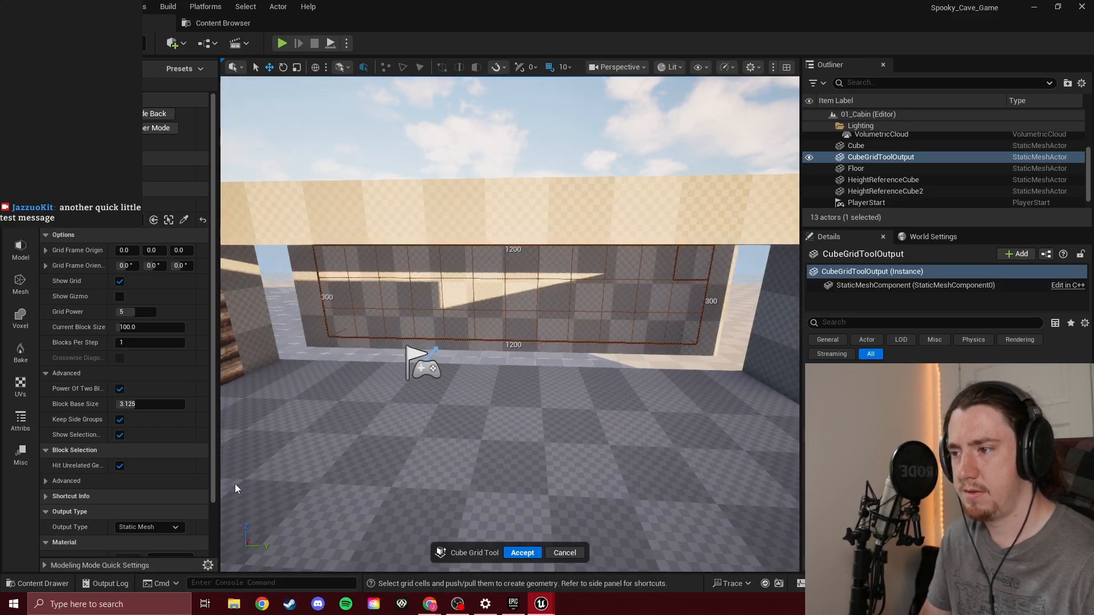
pyautogui.hotkey('ctrl', 'z')
pyautogui.press('d')
pyautogui.moveTo(506, 289); pyautogui.dragTo(336, 295, button='right')
pyautogui.press('e')
pyautogui.press('e')
pyautogui.press('s')
pyautogui.press('d')
pyautogui.moveTo(552, 308); pyautogui.dragTo(493, 314, button='right')
pyautogui.hotkey('ctrl', 'z')
pyautogui.hotkey('ctrl', 'z')
pyautogui.hotkey('ctrl', 'z')
# Select the 1200 by 100 base strip of the opening and pull it up three blocks to rebuild the wall
pyautogui.press('w')
pyautogui.press('d')
pyautogui.moveTo(618, 326); pyautogui.dragTo(462, 474)
pyautogui.moveTo(485, 435); pyautogui.dragTo(382, 459, button='right')
pyautogui.press('s')
pyautogui.moveTo(531, 408); pyautogui.dragTo(610, 384)
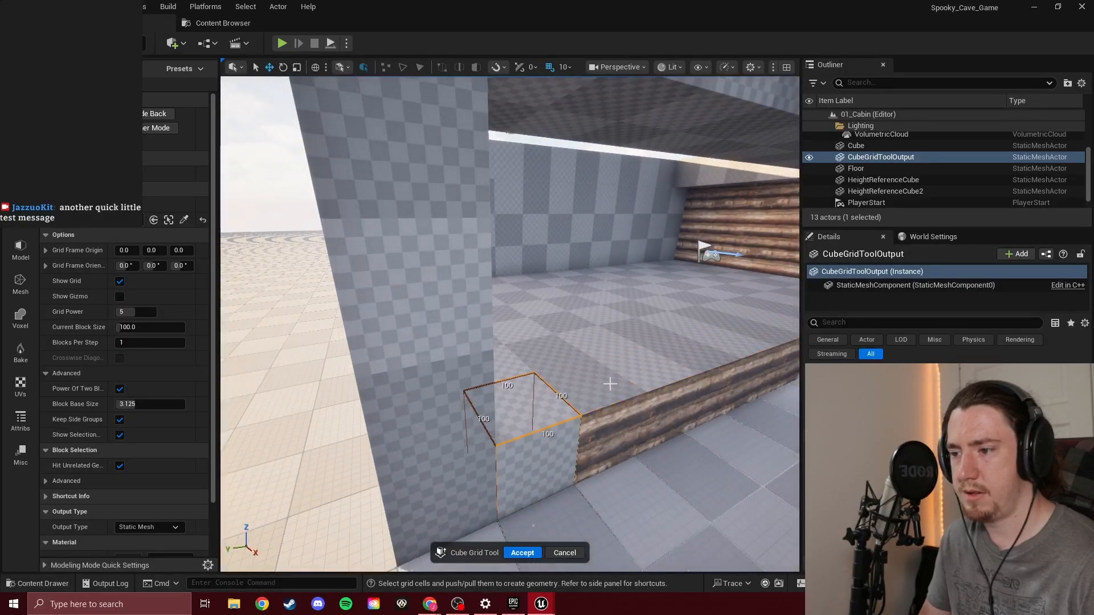
pyautogui.moveTo(695, 345); pyautogui.dragTo(761, 322, button='right')
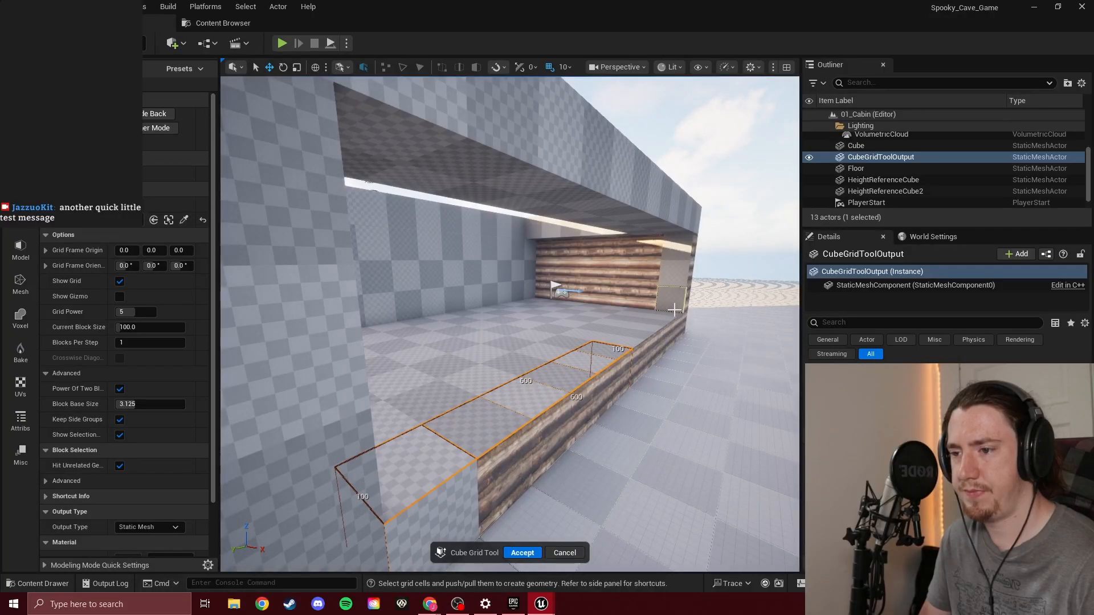
pyautogui.moveTo(674, 314); pyautogui.dragTo(472, 425)
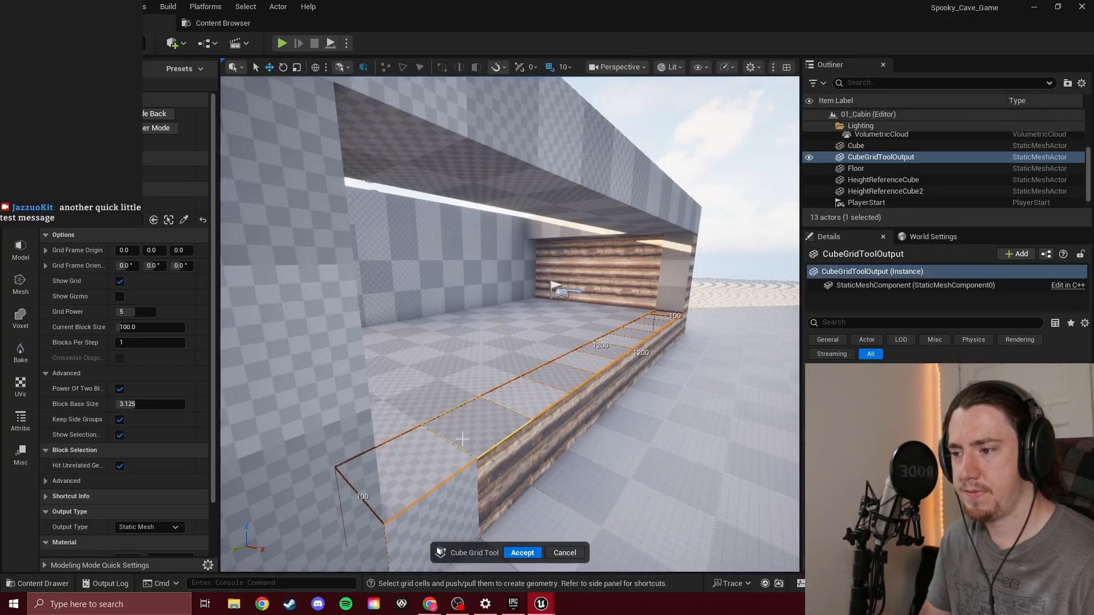
pyautogui.press('e')
pyautogui.press('e')
pyautogui.press('e')
# Raise the 500 by 100 top of the short end wall by one block, check its inner faces, and accept the Cube Grid edits
pyautogui.moveTo(473, 312); pyautogui.dragTo(136, 324, button='right')
pyautogui.click(514, 295)
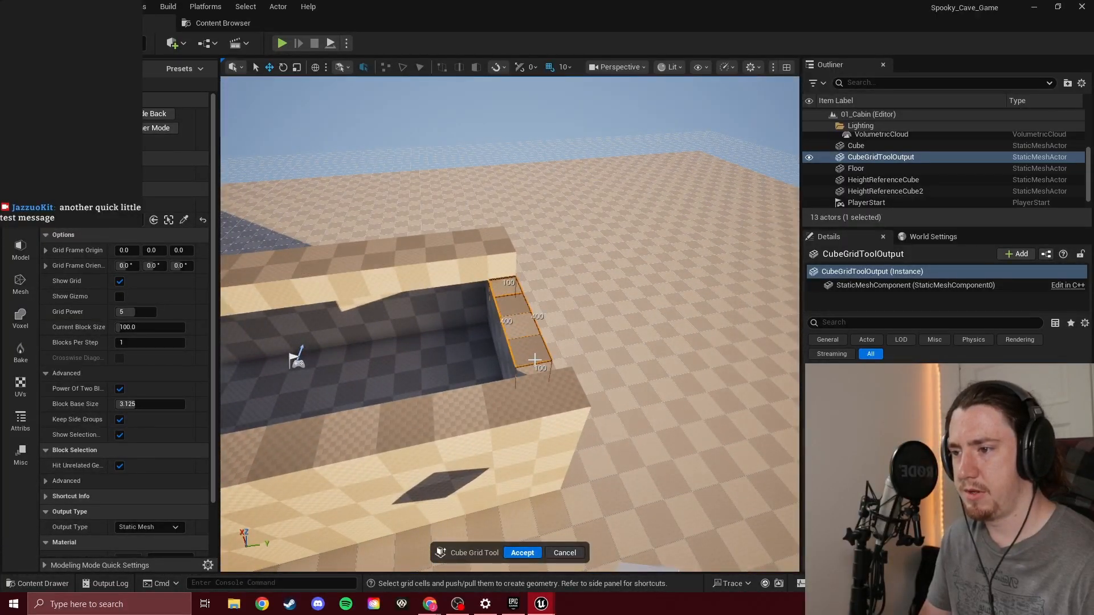
pyautogui.press('e')
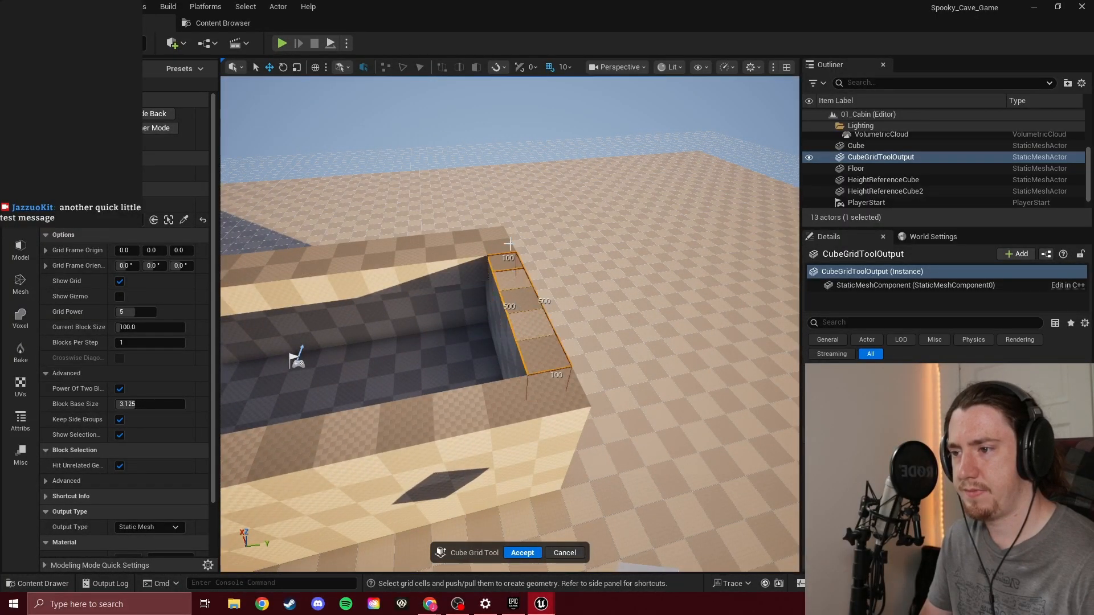
pyautogui.moveTo(482, 269); pyautogui.dragTo(495, 296)
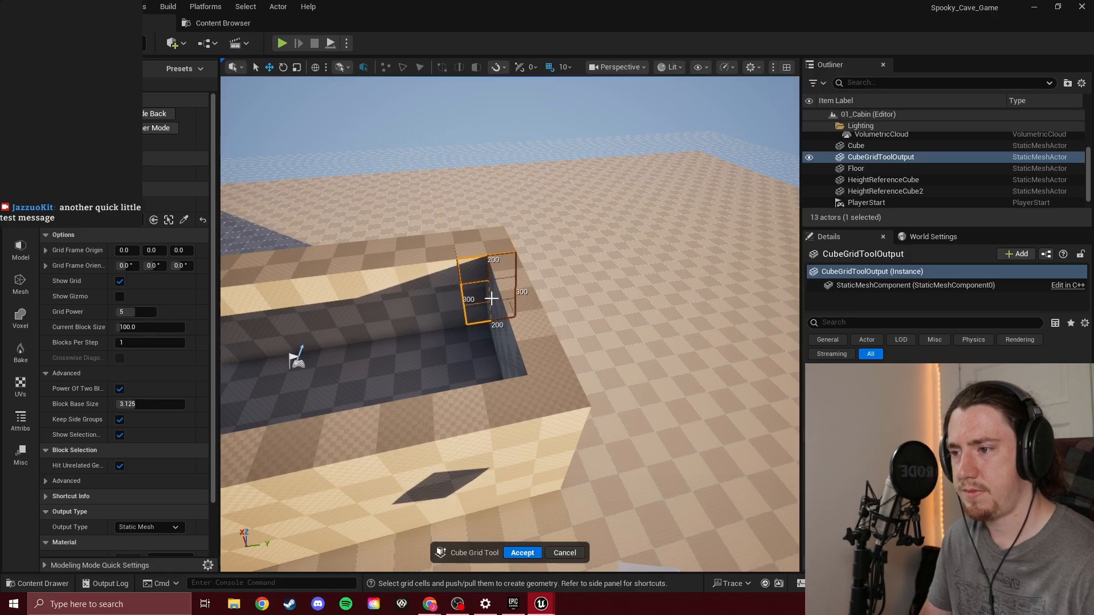
pyautogui.moveTo(478, 315); pyautogui.dragTo(575, 308, button='right')
pyautogui.moveTo(581, 227); pyautogui.dragTo(348, 290)
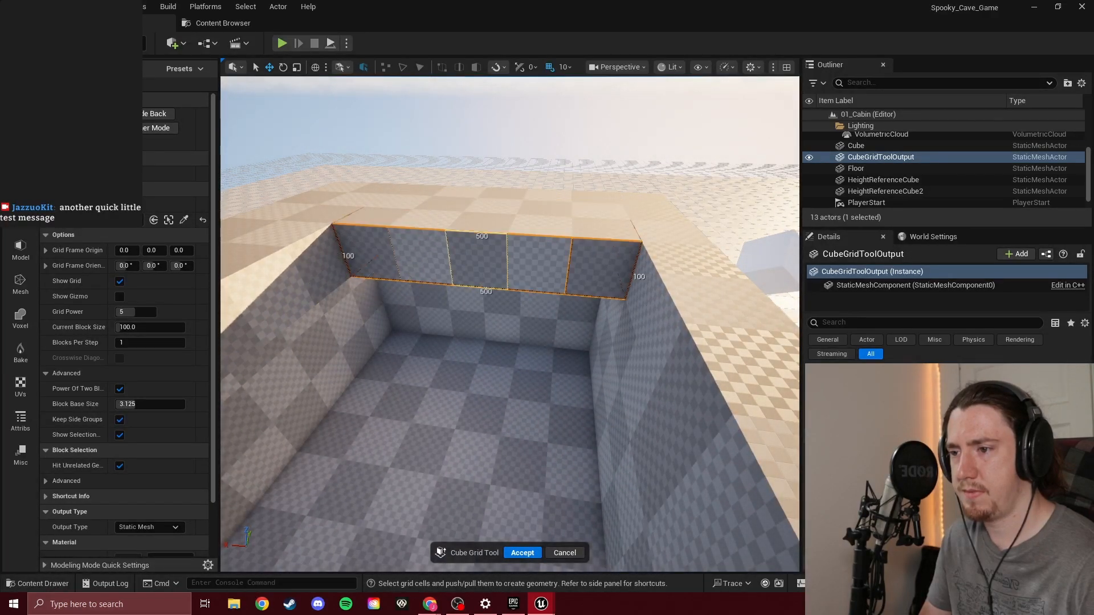
pyautogui.moveTo(349, 290); pyautogui.dragTo(228, 294, button='right')
pyautogui.moveTo(529, 265); pyautogui.dragTo(435, 357, button='right')
pyautogui.click(530, 552)
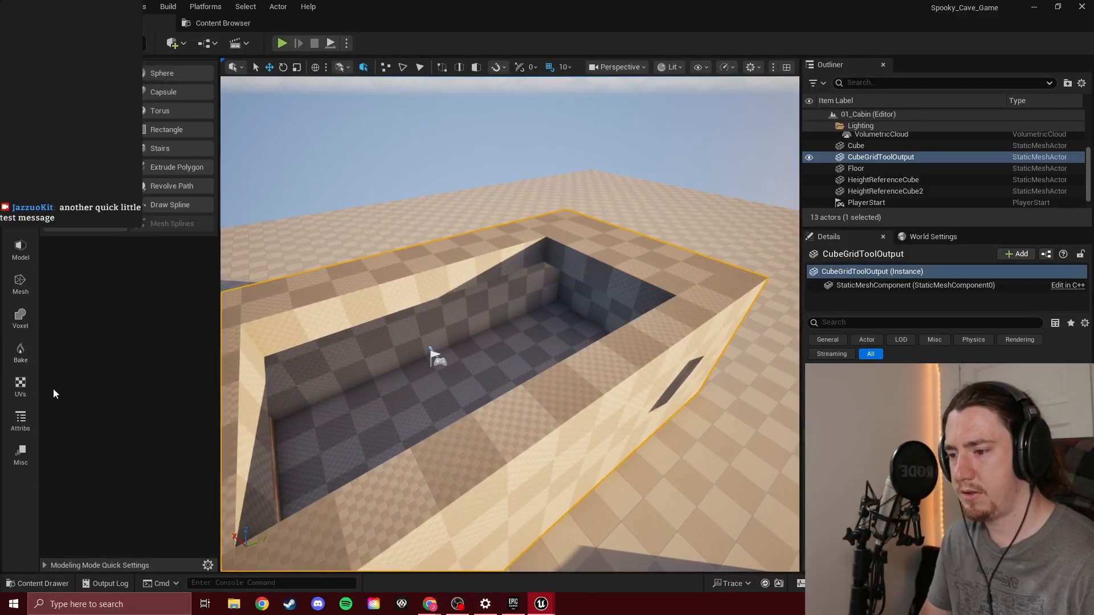
# Start Edit Materials on the cabin mesh, select the whole floor, and assign MI_vlzhdbwdy to it
pyautogui.click(17, 421)
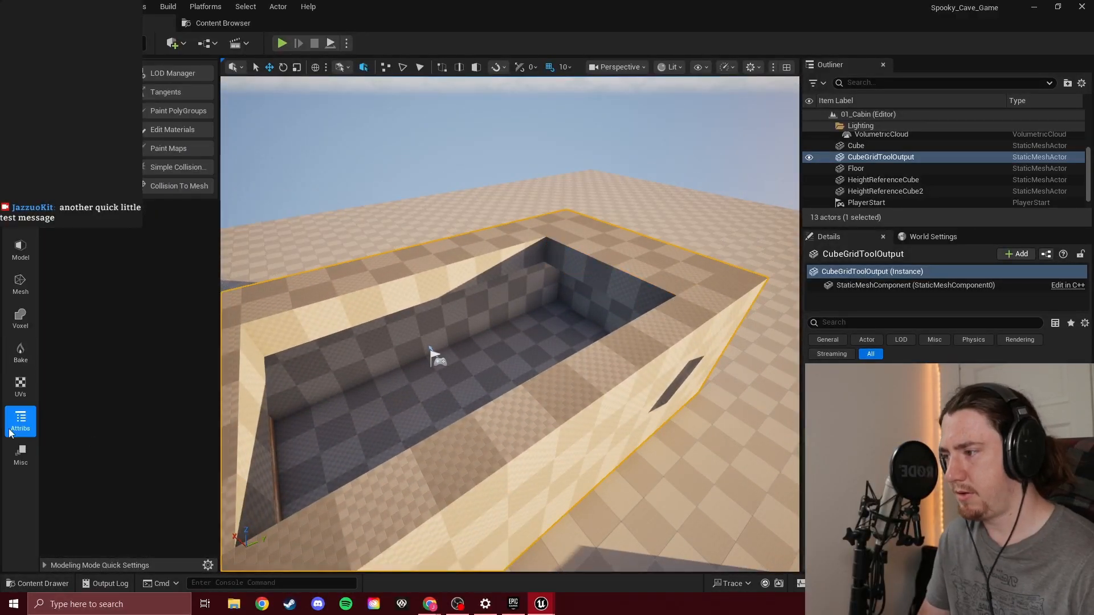
pyautogui.click(176, 131)
pyautogui.moveTo(509, 315)
pyautogui.mouseDown(button='right')
pyautogui.moveTo(503, 288)
pyautogui.moveTo(498, 405)
pyautogui.moveTo(513, 328)
pyautogui.mouseUp(button='right')
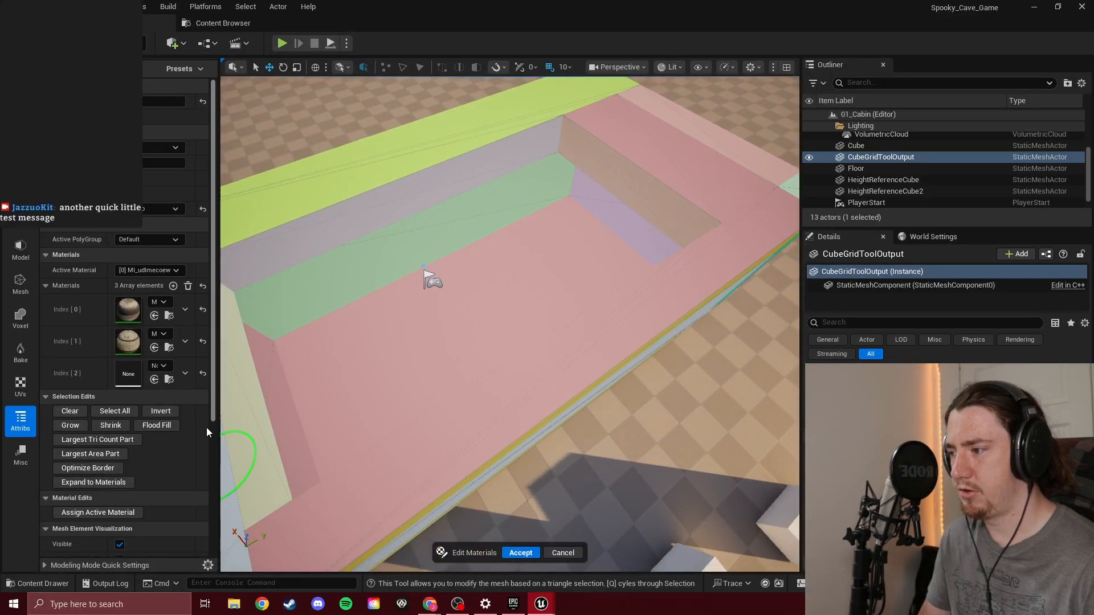
pyautogui.click(378, 337)
pyautogui.click(528, 311)
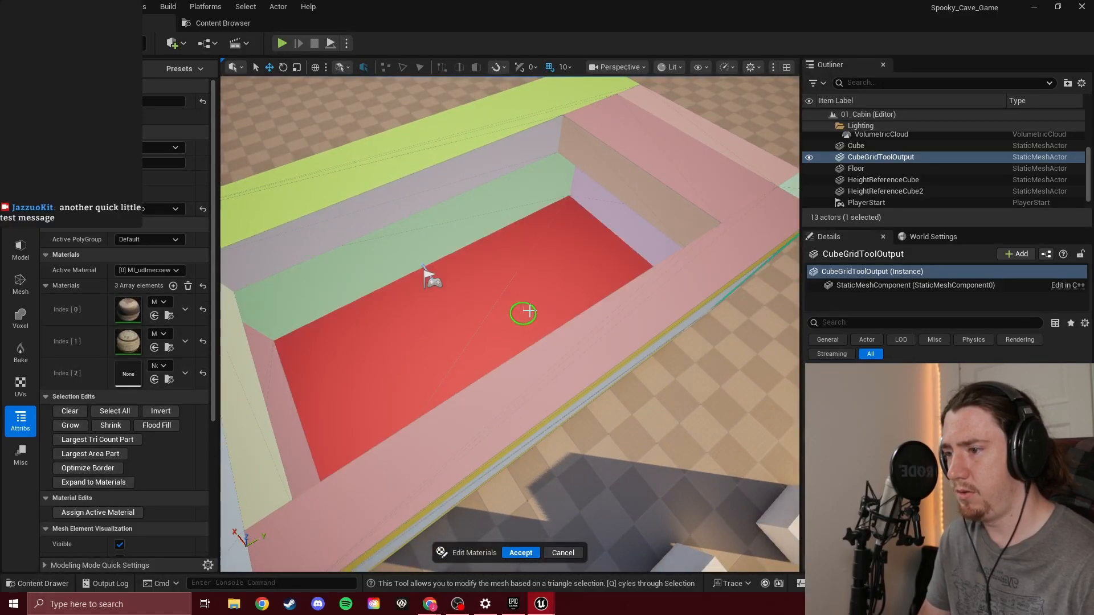
pyautogui.click(175, 272)
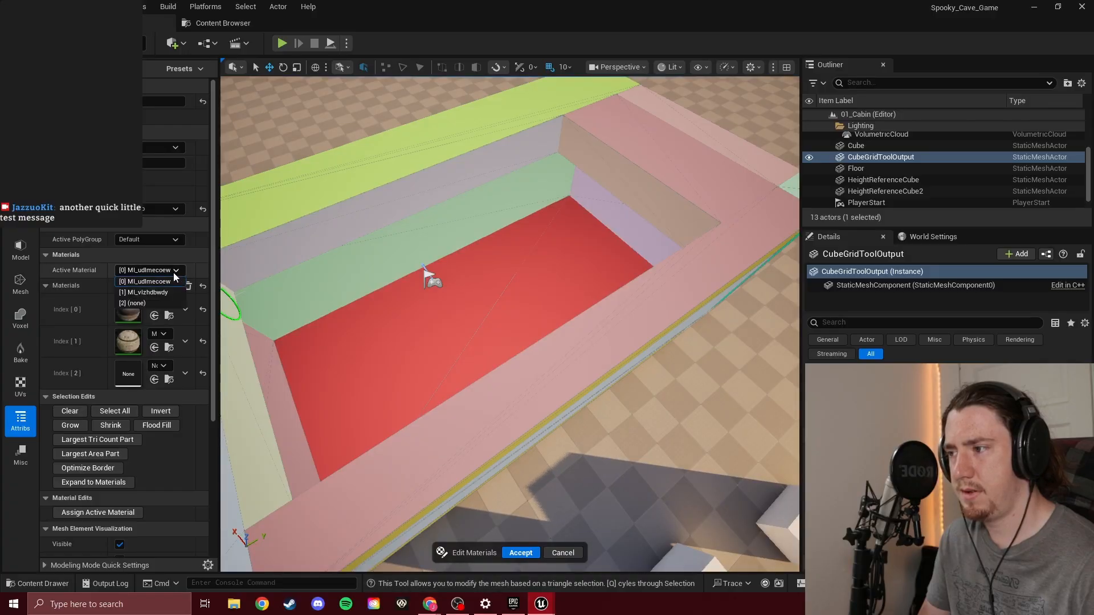
pyautogui.click(167, 294)
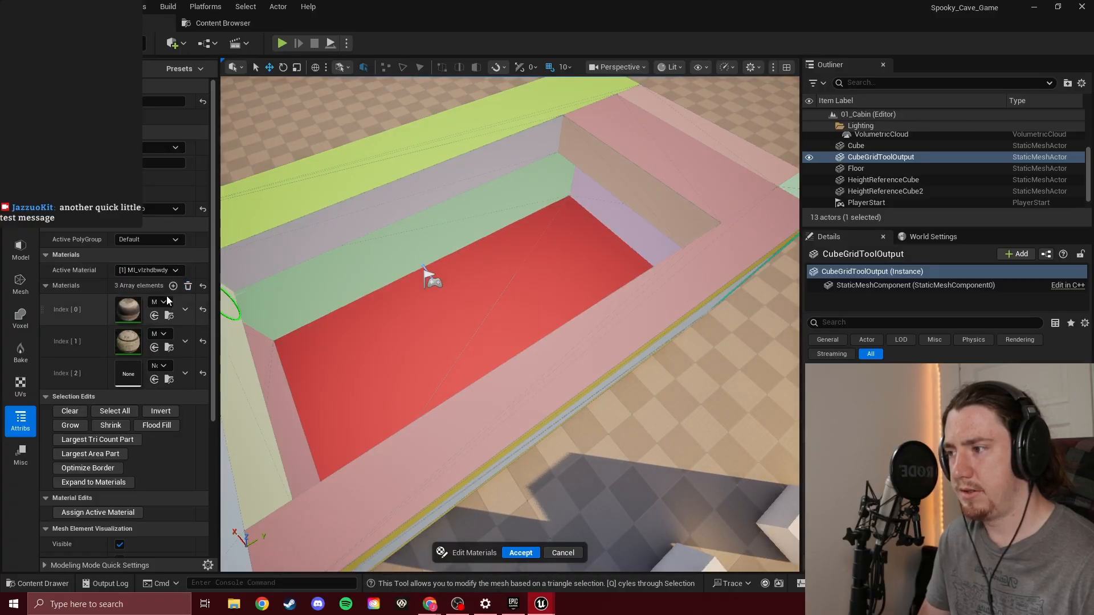
pyautogui.click(118, 514)
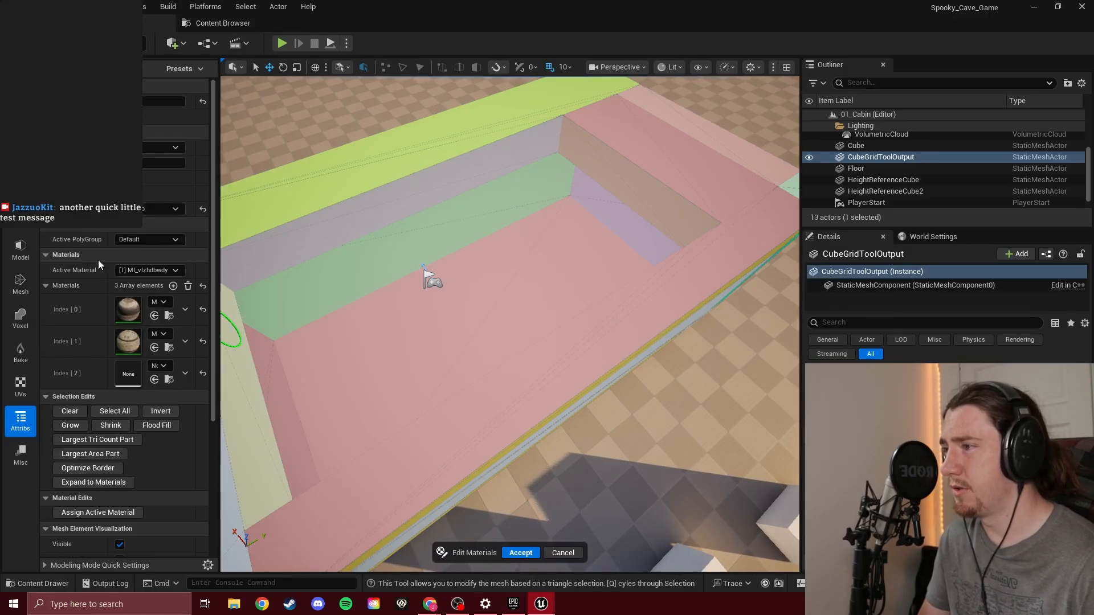
# Select the lower inner face of the long wall behind the player start and assign MI_udlmecoew to it
pyautogui.scroll(-5, 87, 369)
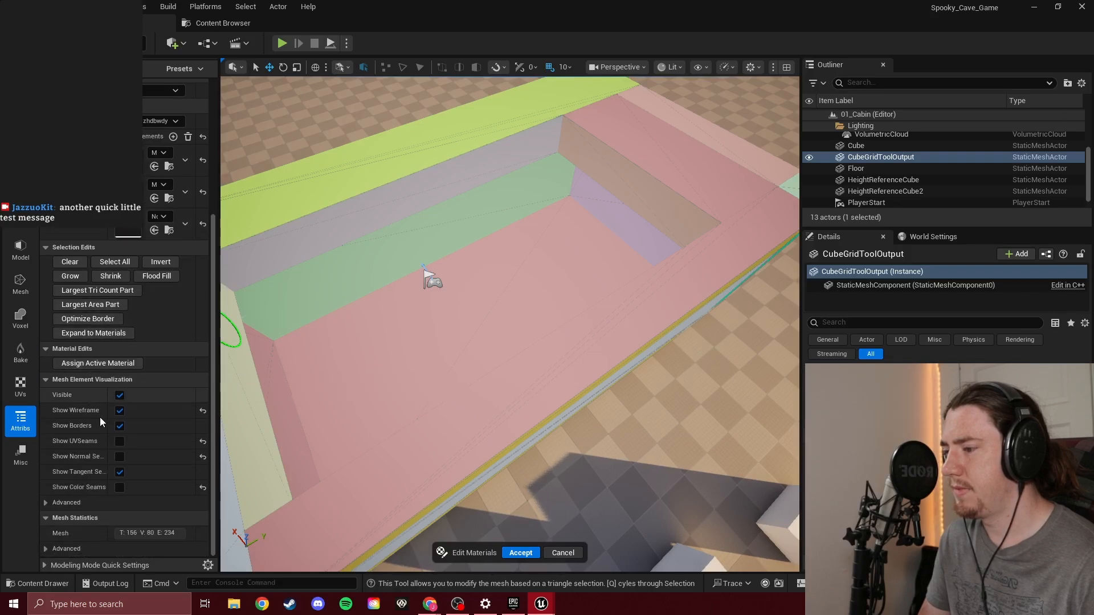
pyautogui.scroll(4, 118, 459)
pyautogui.scroll(1, 114, 466)
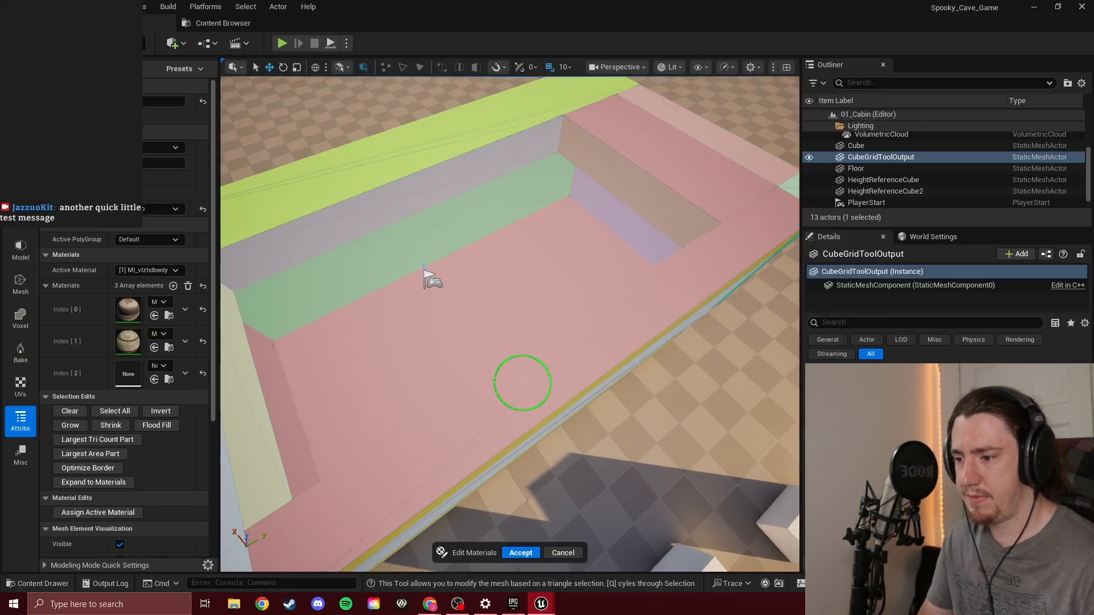
pyautogui.scroll(5, 515, 359)
pyautogui.moveTo(510, 347); pyautogui.dragTo(513, 296, button='right')
pyautogui.click(386, 303)
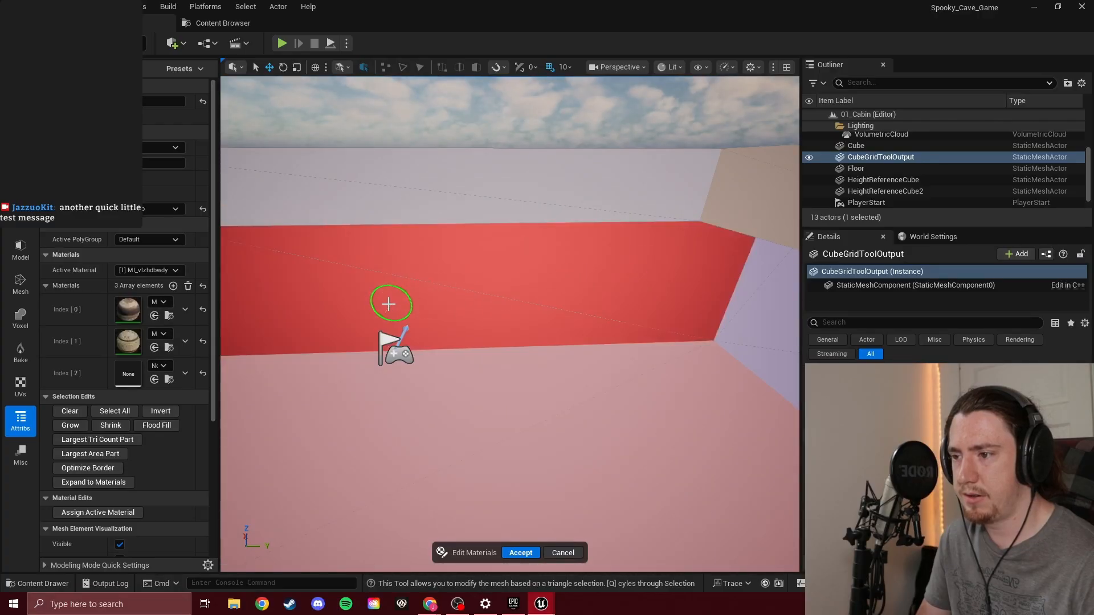
pyautogui.click(150, 271)
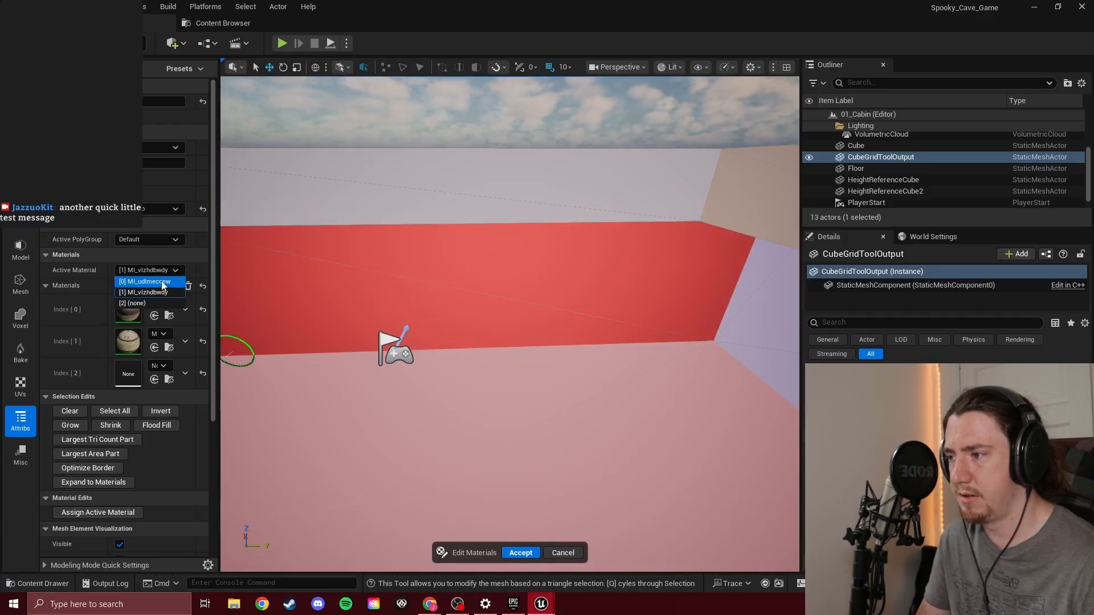
pyautogui.click(148, 281)
pyautogui.click(118, 513)
# Select the lower inner faces of both end walls and the other long wall, including its upper strip, and assign MI_udlmecoew to them
pyautogui.moveTo(512, 296); pyautogui.dragTo(513, 296, button='right')
pyautogui.click(365, 234)
pyautogui.moveTo(418, 254); pyautogui.dragTo(540, 278)
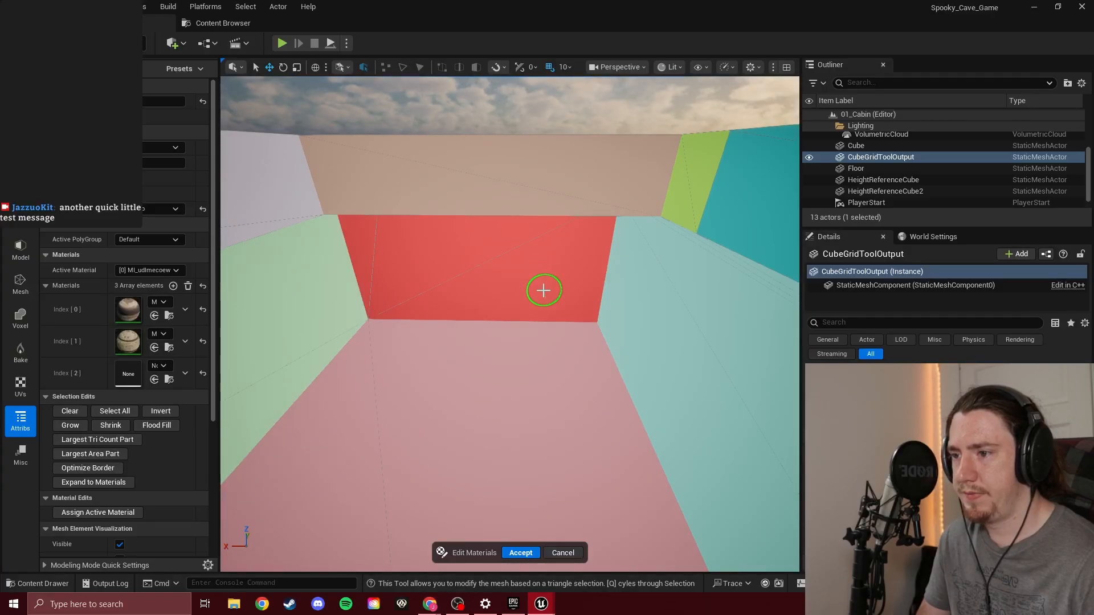
pyautogui.moveTo(437, 291); pyautogui.dragTo(440, 298, button='right')
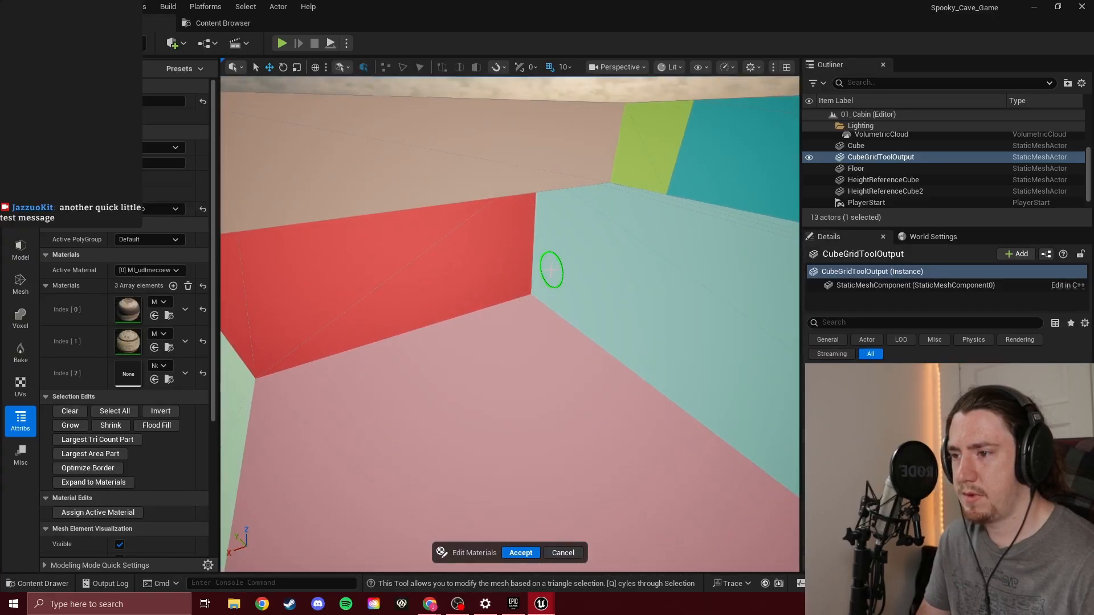
pyautogui.moveTo(564, 266)
pyautogui.mouseDown()
pyautogui.moveTo(682, 246)
pyautogui.moveTo(642, 296)
pyautogui.mouseUp()
pyautogui.moveTo(642, 296); pyautogui.dragTo(642, 296, button='right')
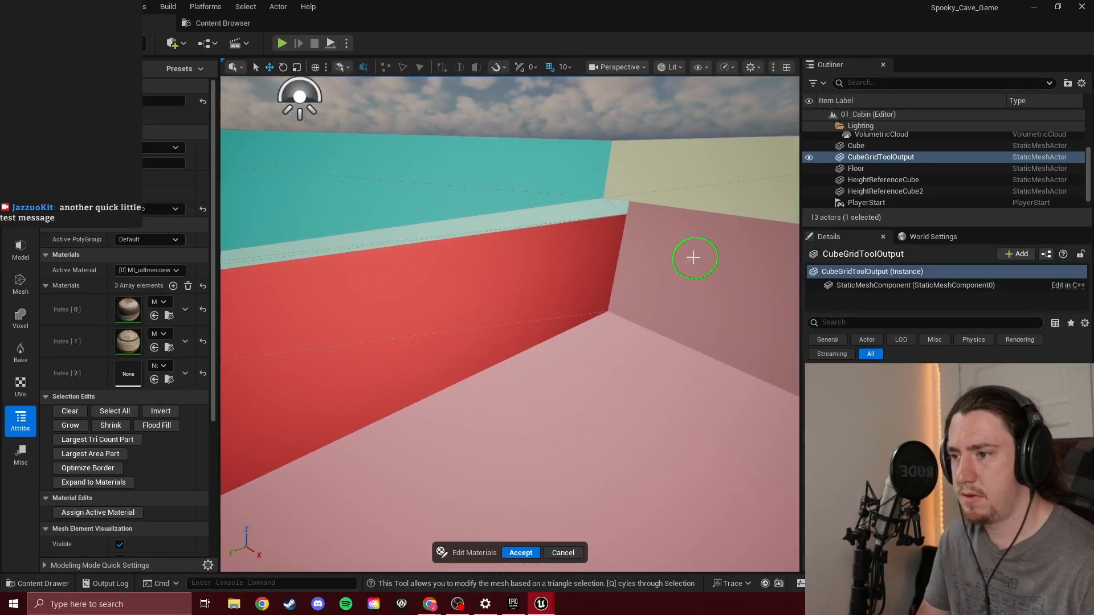
pyautogui.moveTo(578, 224); pyautogui.dragTo(472, 233)
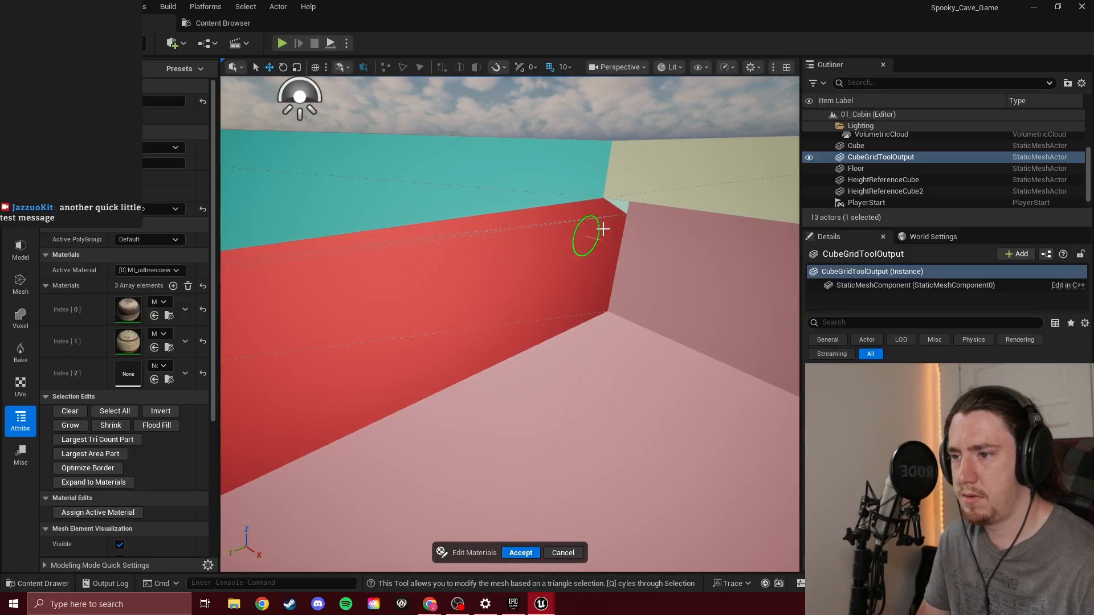
pyautogui.moveTo(570, 285); pyautogui.dragTo(557, 289, button='right')
pyautogui.moveTo(556, 289)
pyautogui.mouseDown()
pyautogui.moveTo(471, 232)
pyautogui.moveTo(418, 257)
pyautogui.mouseUp()
pyautogui.click(554, 224)
pyautogui.moveTo(554, 223)
pyautogui.mouseDown(button='right')
pyautogui.moveTo(552, 298)
pyautogui.moveTo(598, 374)
pyautogui.moveTo(741, 371)
pyautogui.mouseUp(button='right')
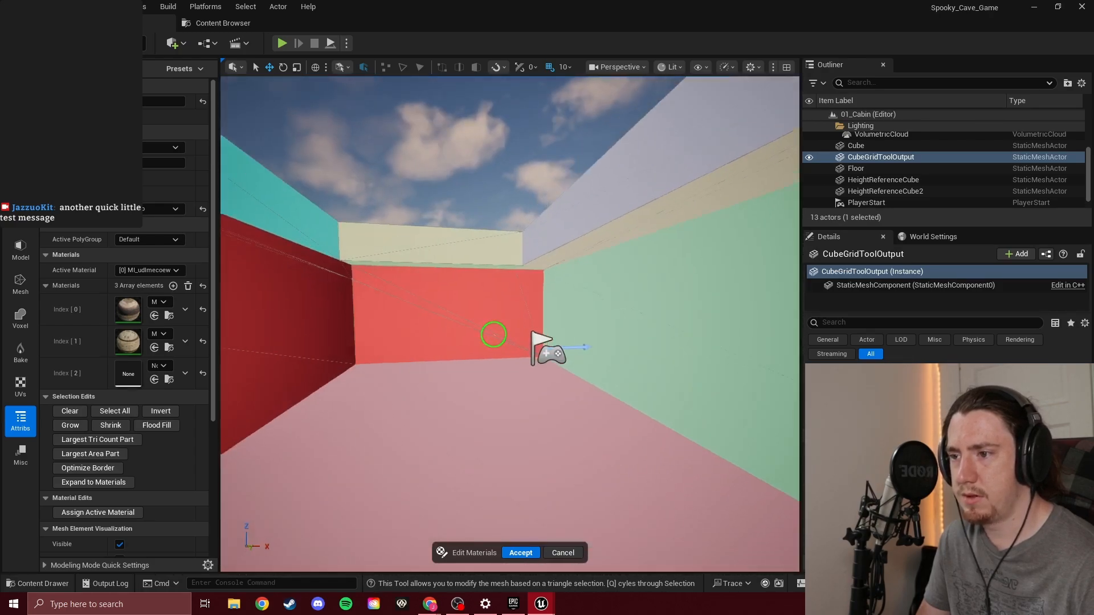
pyautogui.moveTo(511, 274); pyautogui.dragTo(516, 273, button='right')
pyautogui.press('a')
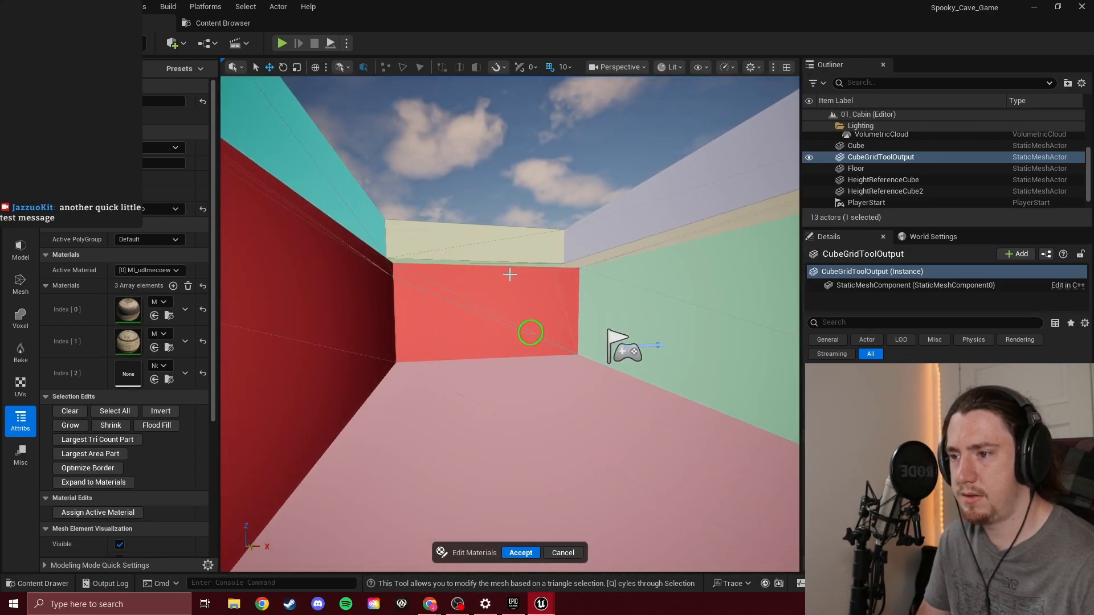
pyautogui.click(109, 513)
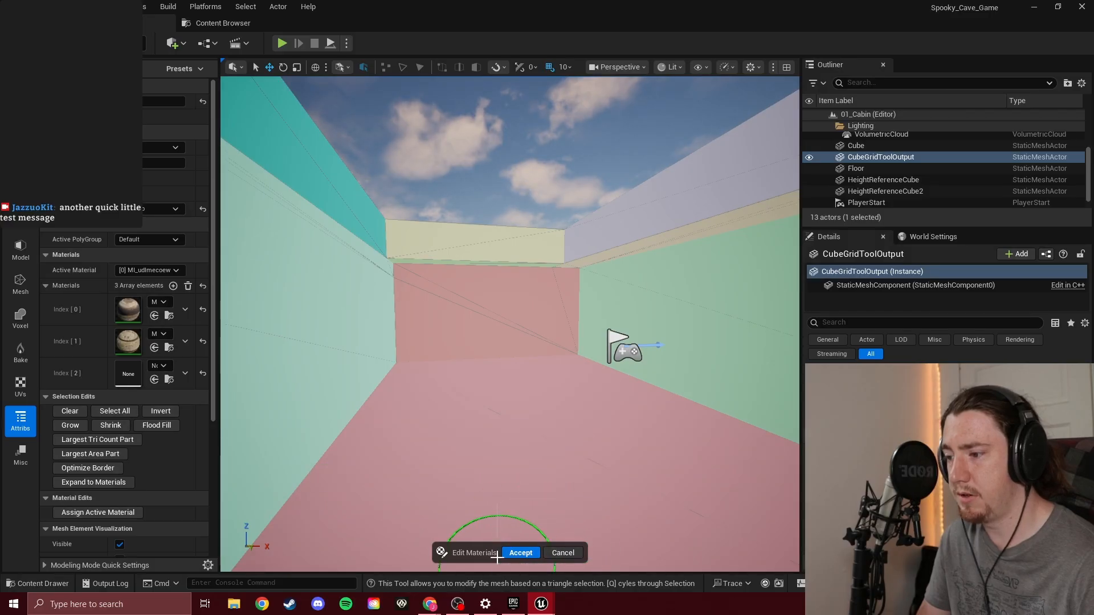
# Accept the material edits and check the wood floor and log walls from above and inside the cabin
pyautogui.click(529, 553)
pyautogui.moveTo(527, 423); pyautogui.dragTo(741, 399, button='right')
pyautogui.press('w')
pyautogui.moveTo(510, 324); pyautogui.dragTo(530, 371, button='right')
pyautogui.press('w')
pyautogui.press('s')
pyautogui.press('w')
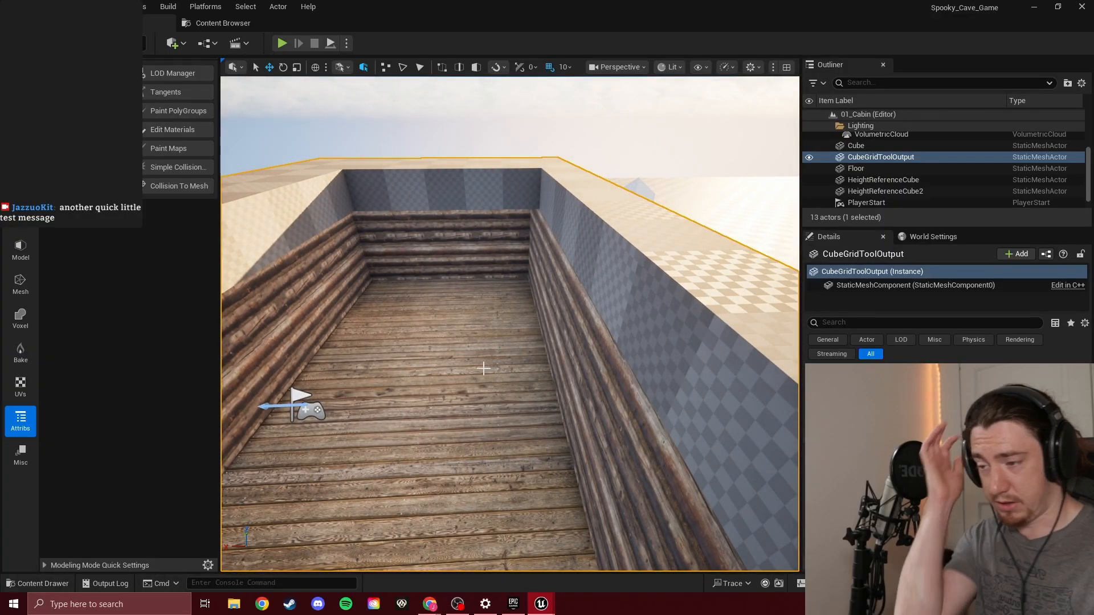
pyautogui.moveTo(391, 276); pyautogui.dragTo(290, 298, button='right')
pyautogui.press('w')
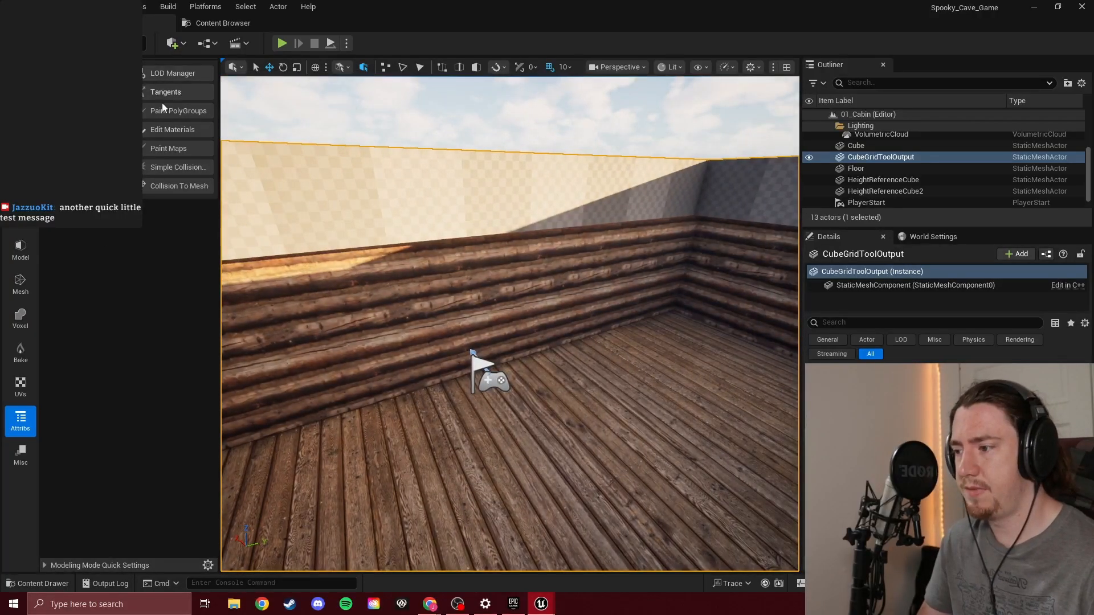
# Restart Edit Materials on the cabin mesh and look through the advanced mesh element visualization settings
pyautogui.click(179, 134)
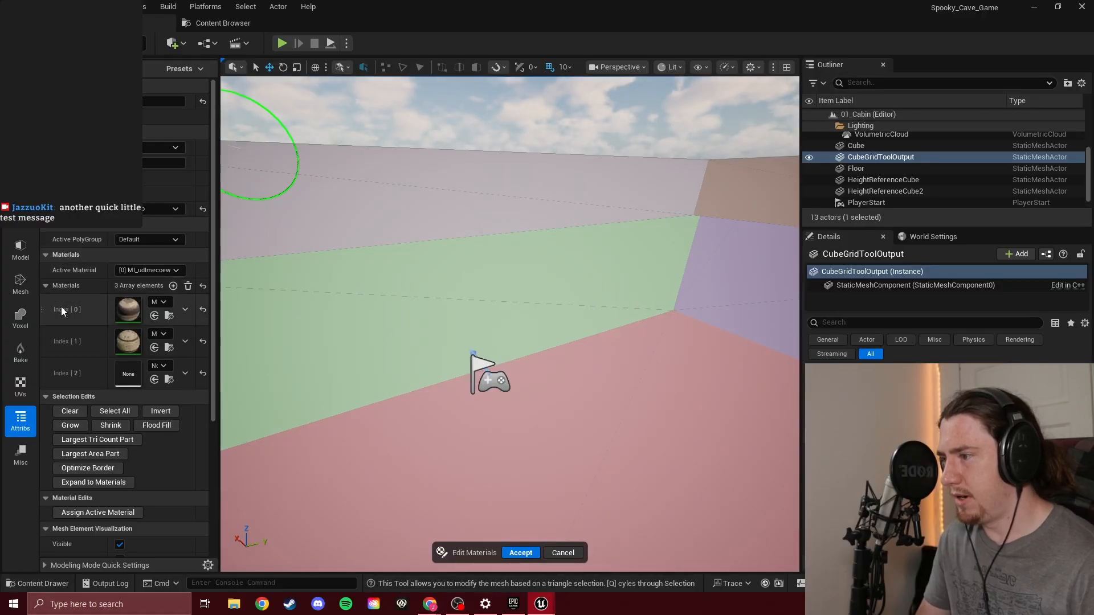
pyautogui.scroll(-5, 79, 452)
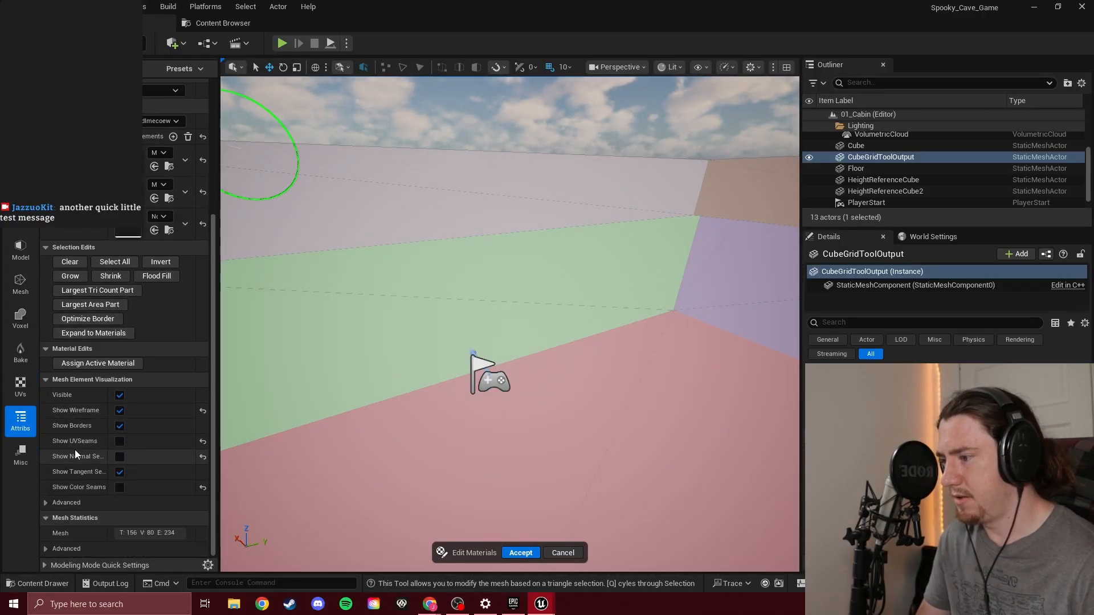
pyautogui.click(44, 503)
pyautogui.scroll(-3, 63, 494)
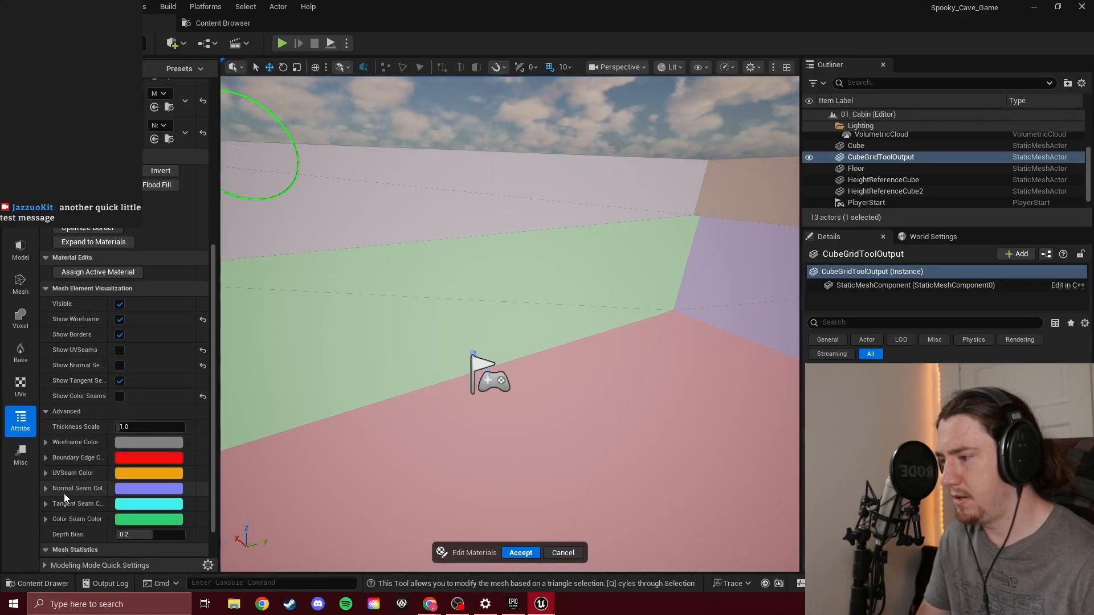
pyautogui.click(44, 405)
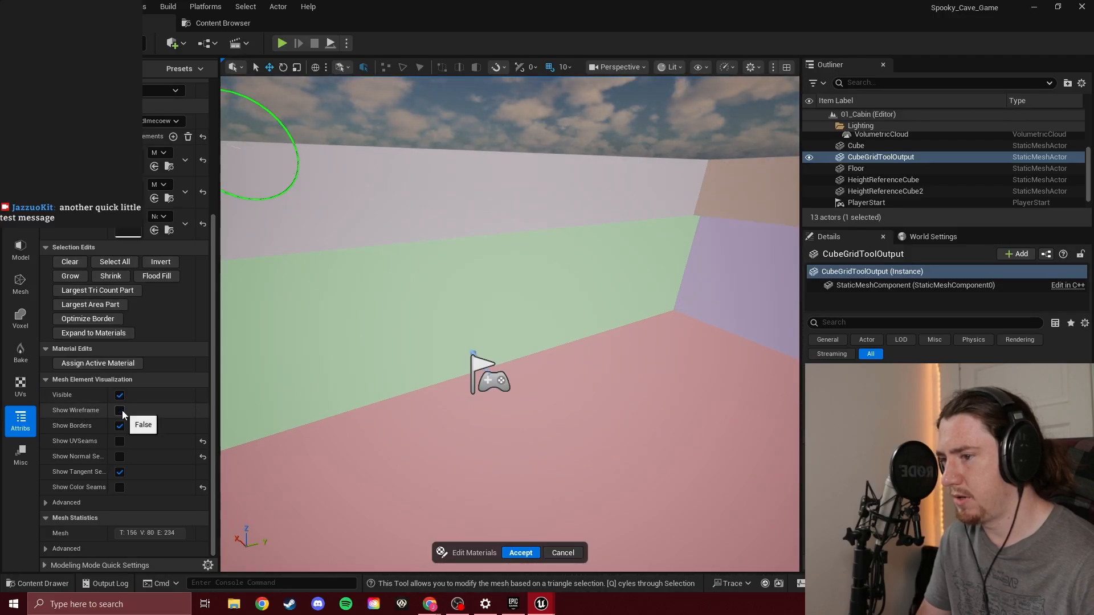
# Try switching the tangent seam, overall visibility, UV seam and normal seam display options
pyautogui.click(120, 472)
pyautogui.click(120, 472)
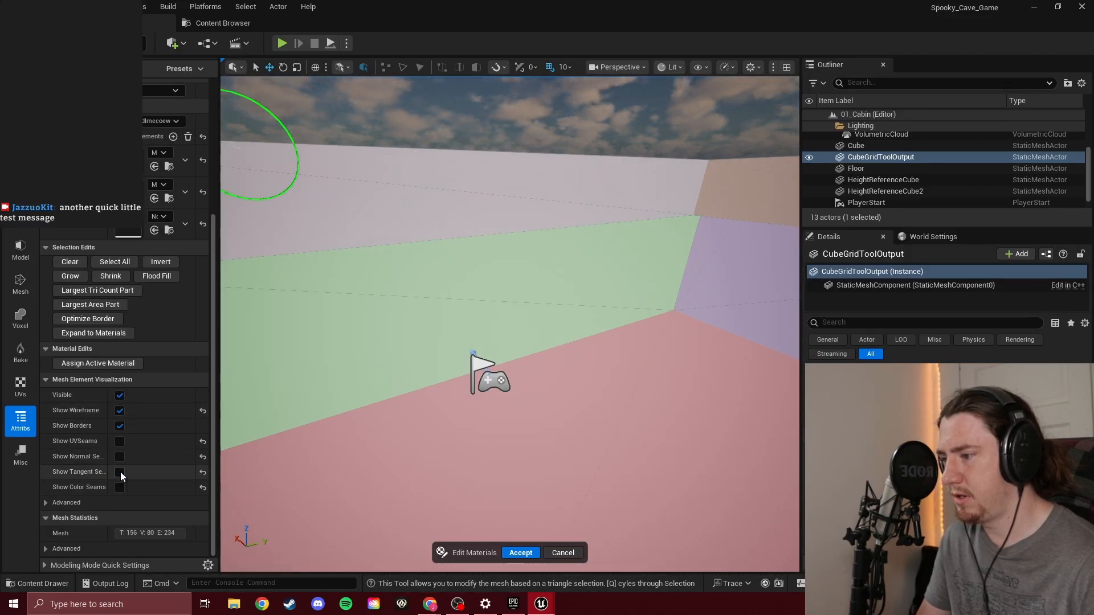
pyautogui.click(119, 395)
pyautogui.click(119, 396)
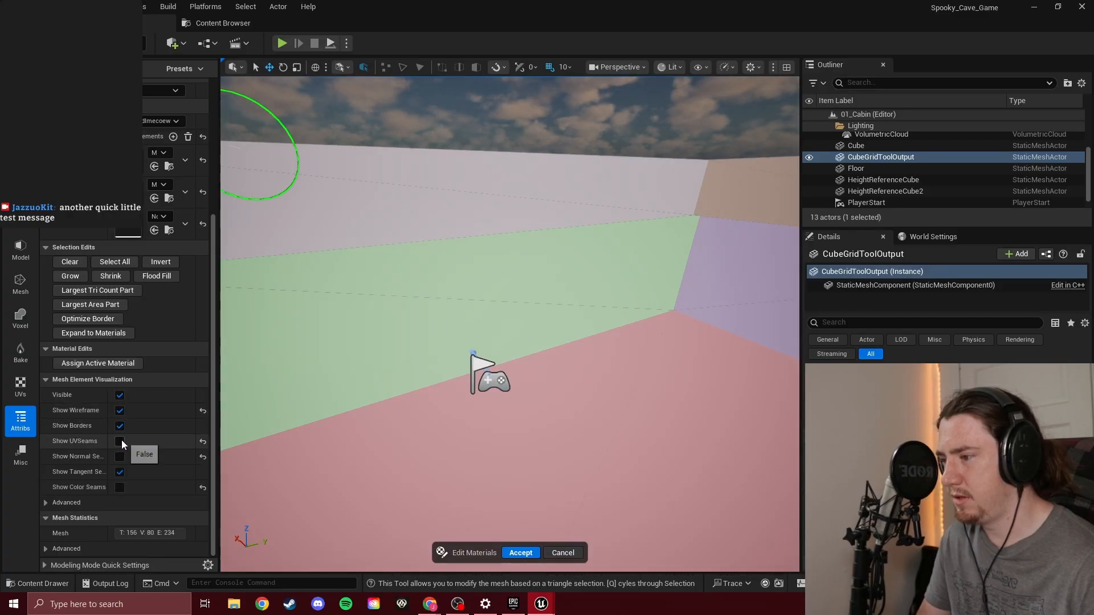
pyautogui.click(120, 441)
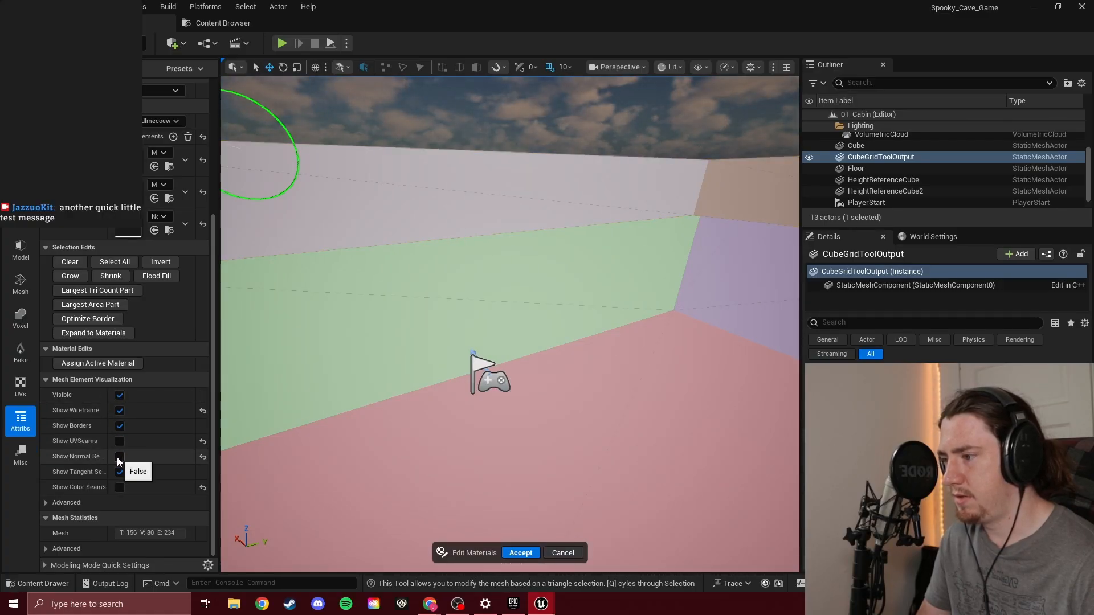
pyautogui.click(120, 458)
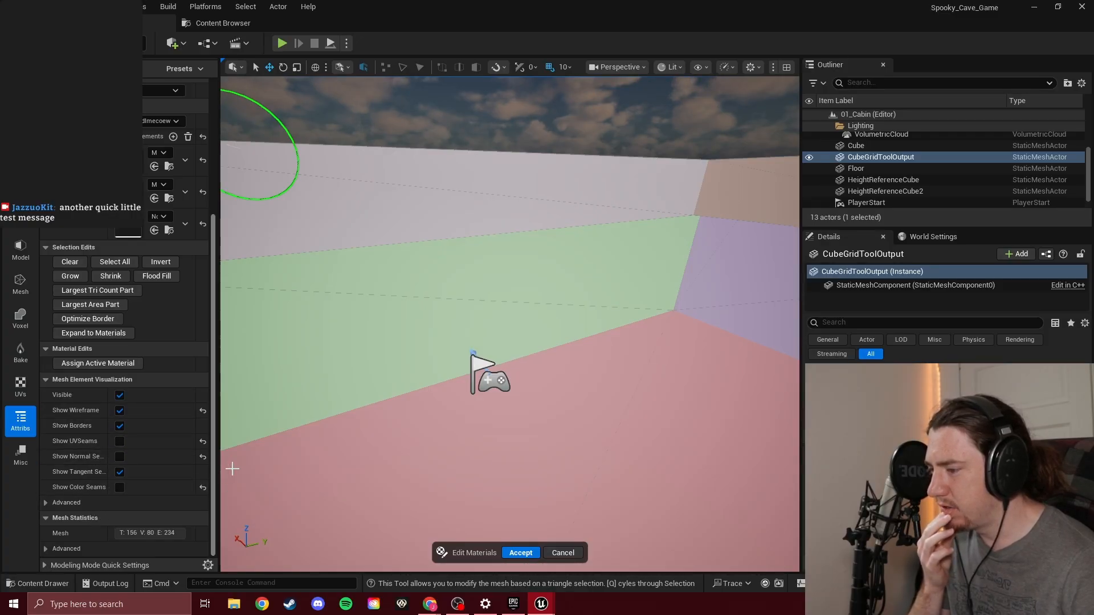
# Reset the color seam, normal seam and UV seam display options to their defaults, keeping the wireframe shown
pyautogui.click(203, 488)
pyautogui.click(203, 457)
pyautogui.click(203, 441)
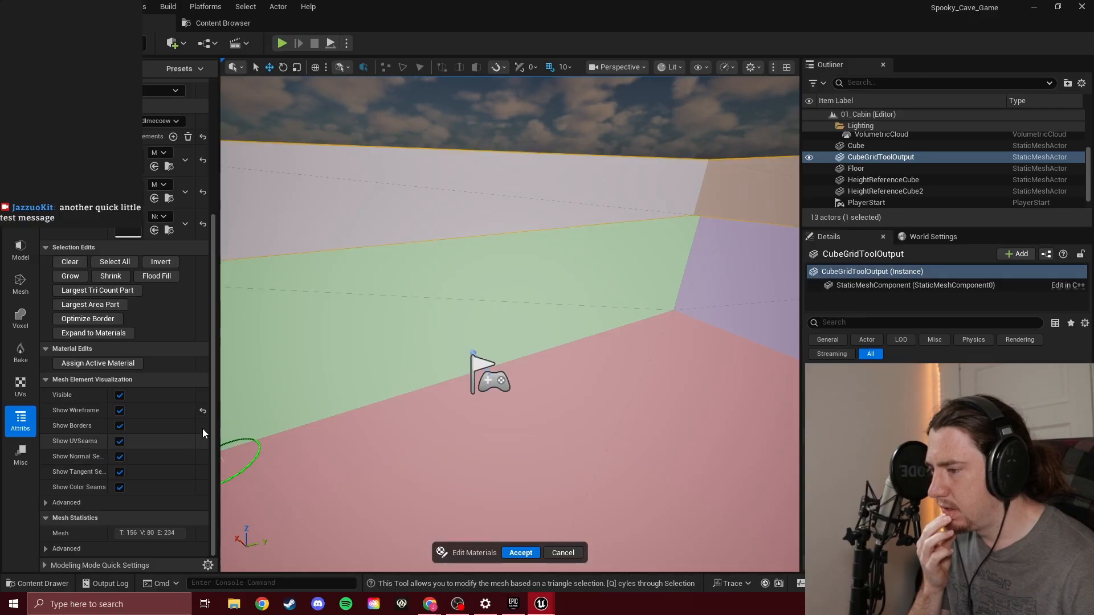
pyautogui.click(120, 410)
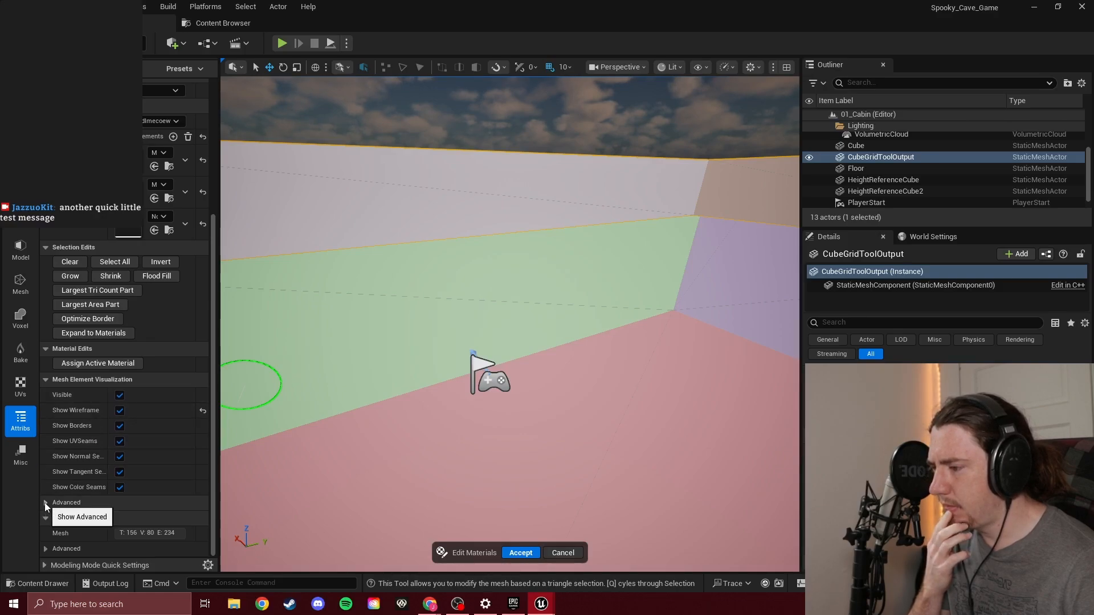
# Examine the advanced mesh statistics, the modeling mode quick settings and the seam visualization colors
pyautogui.click(46, 548)
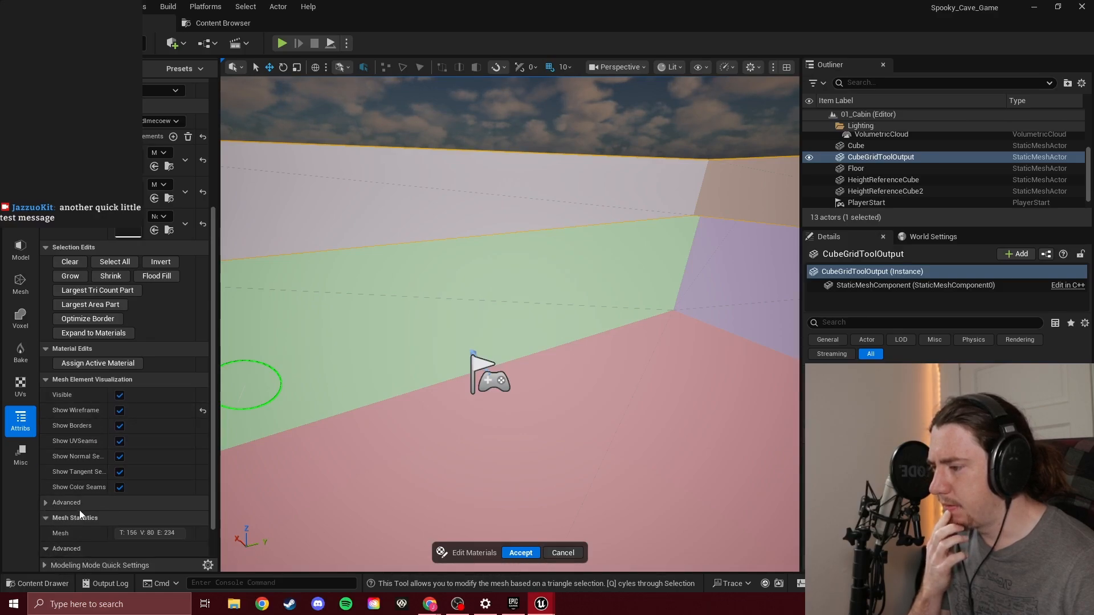
pyautogui.click(41, 566)
pyautogui.scroll(-1, 94, 505)
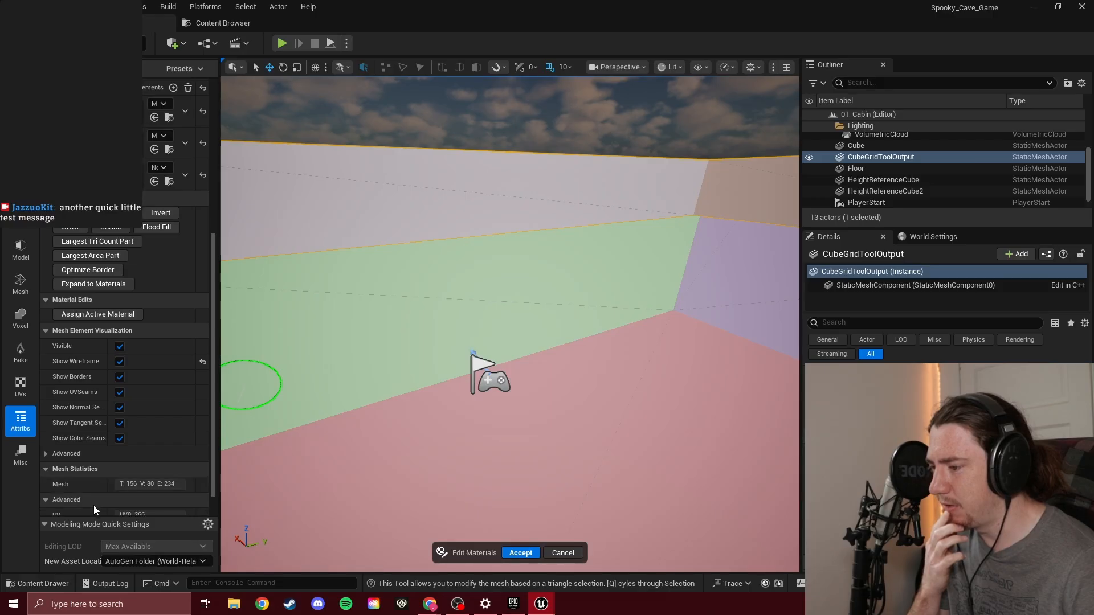
pyautogui.click(46, 454)
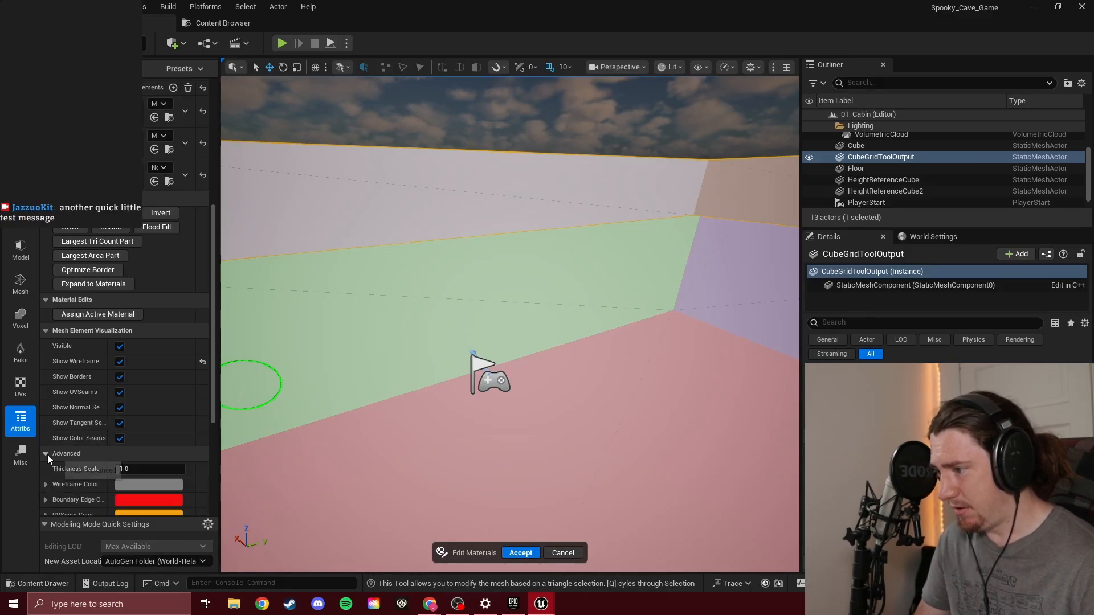
pyautogui.scroll(-5, 108, 425)
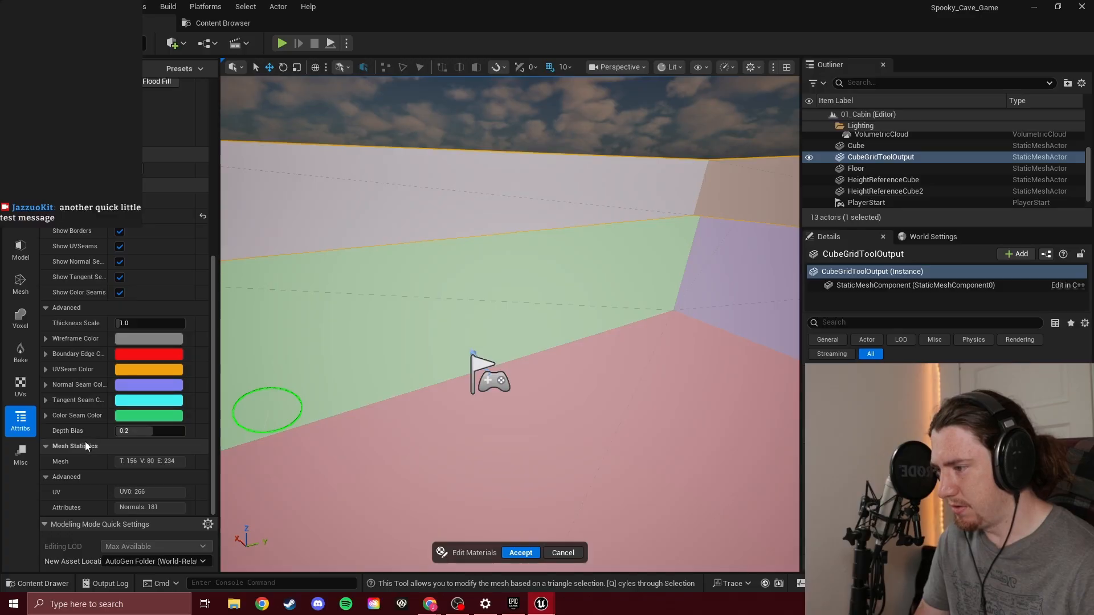
pyautogui.scroll(4, 85, 443)
pyautogui.scroll(7, 140, 377)
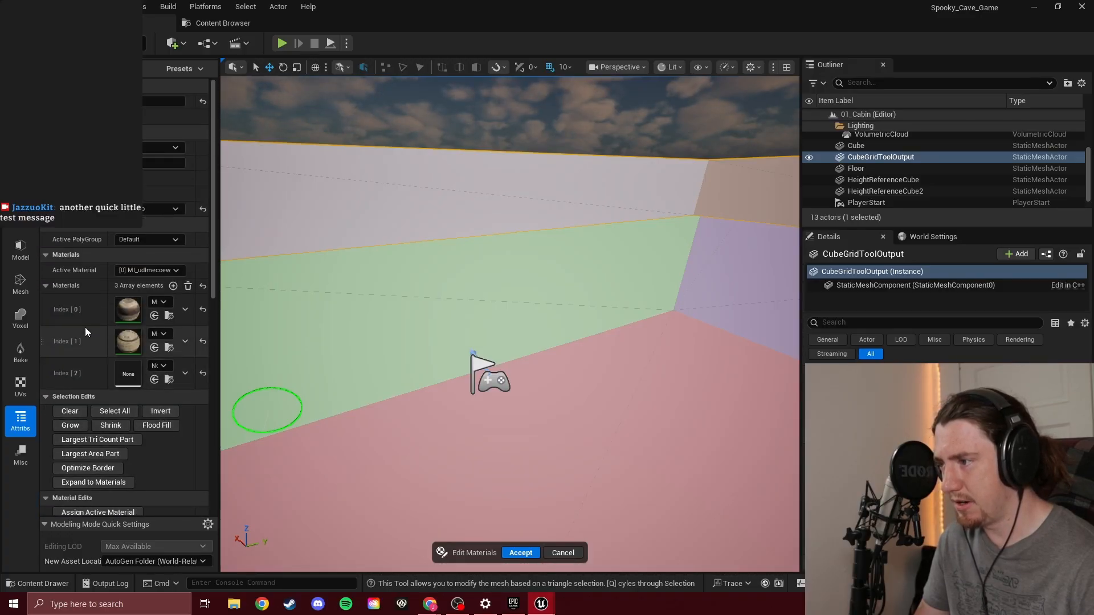
# Preview the mesh faces colored by Material ID, switch to displaying the assigned materials, and accept the material edits
pyautogui.click(143, 147)
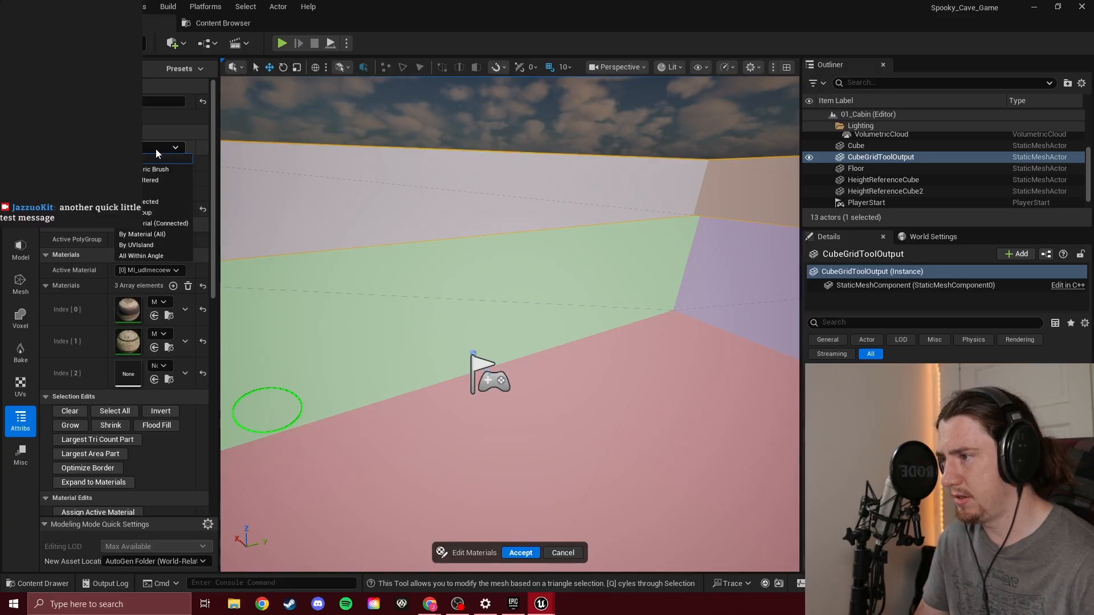
pyautogui.click(155, 149)
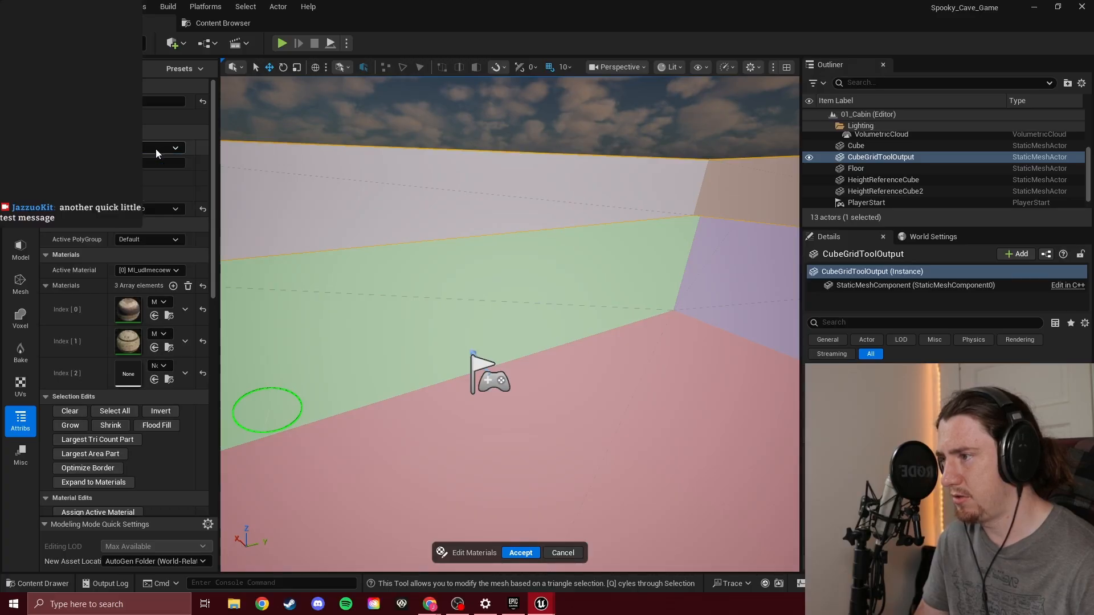
pyautogui.click(162, 210)
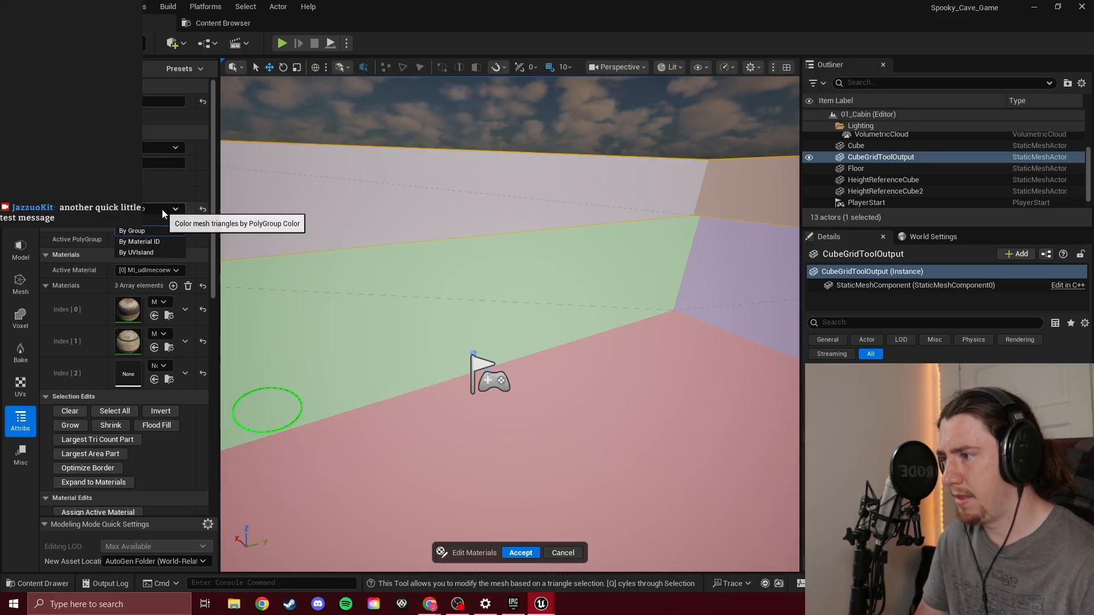
pyautogui.click(163, 243)
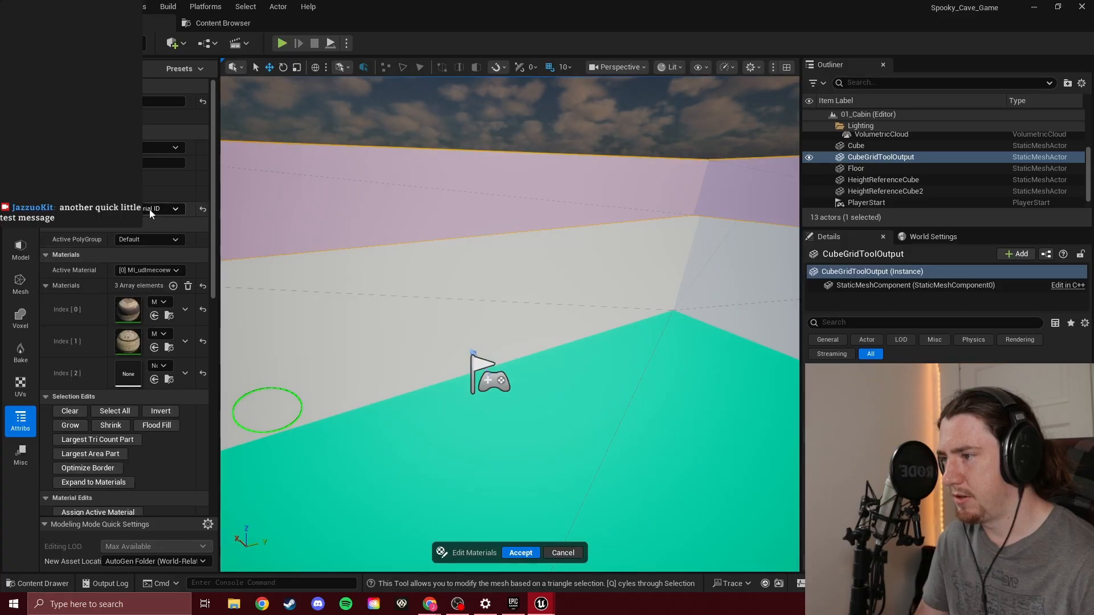
pyautogui.click(149, 209)
pyautogui.click(154, 217)
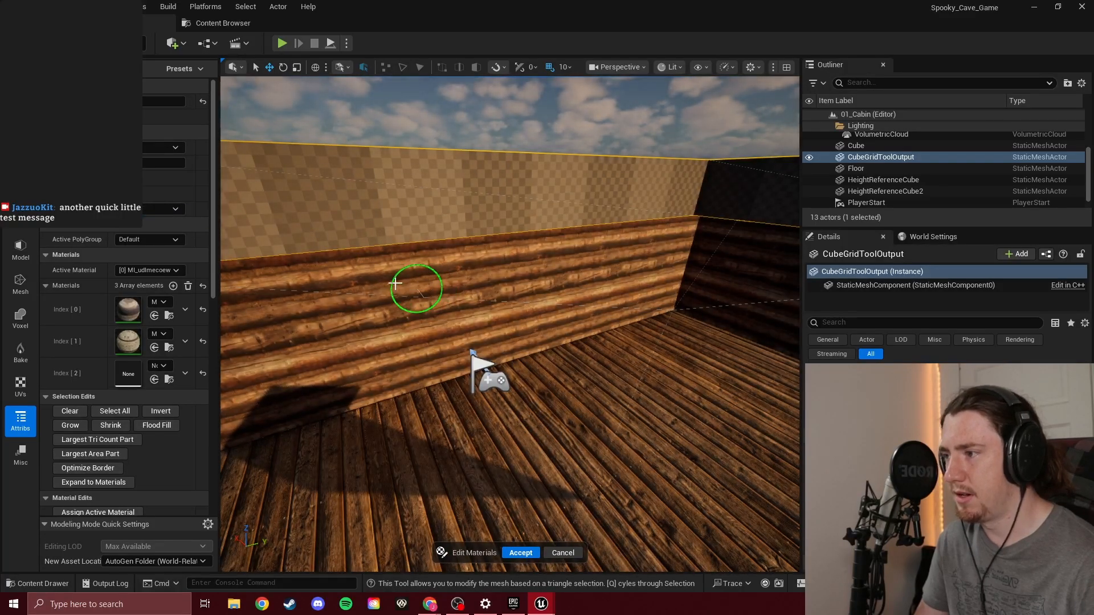
pyautogui.moveTo(380, 261); pyautogui.dragTo(400, 271, button='right')
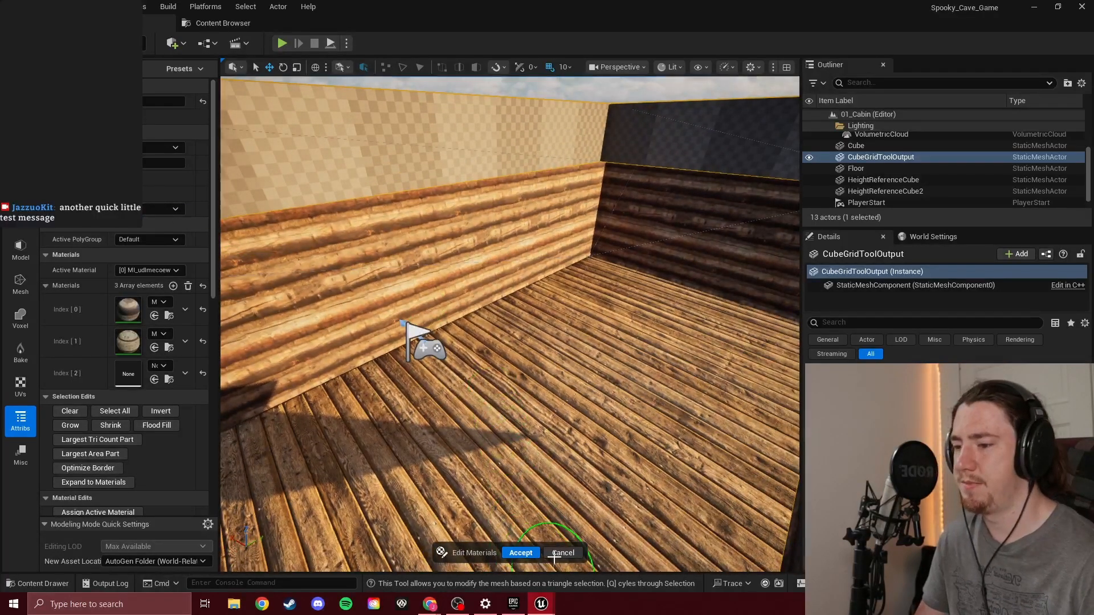
pyautogui.click(525, 553)
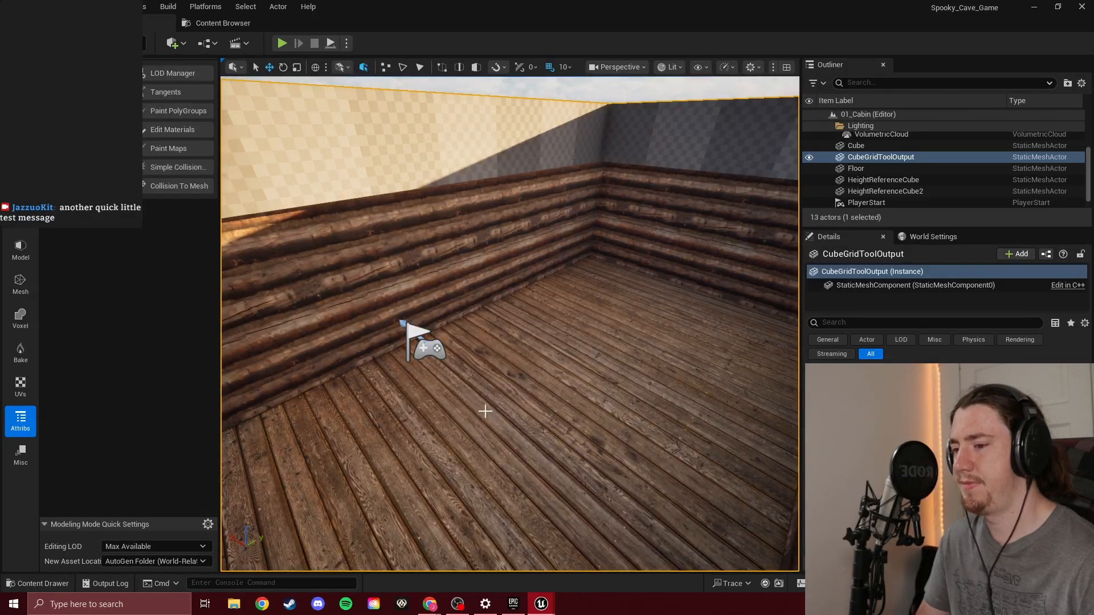
# Open Fab, search all products for "desk", and browse the results
pyautogui.moveTo(488, 317)
pyautogui.mouseDown(button='right')
pyautogui.moveTo(488, 365)
pyautogui.moveTo(464, 336)
pyautogui.moveTo(547, 336)
pyautogui.moveTo(604, 353)
pyautogui.moveTo(576, 325)
pyautogui.moveTo(501, 317)
pyautogui.moveTo(530, 296)
pyautogui.moveTo(501, 312)
pyautogui.mouseUp(button='right')
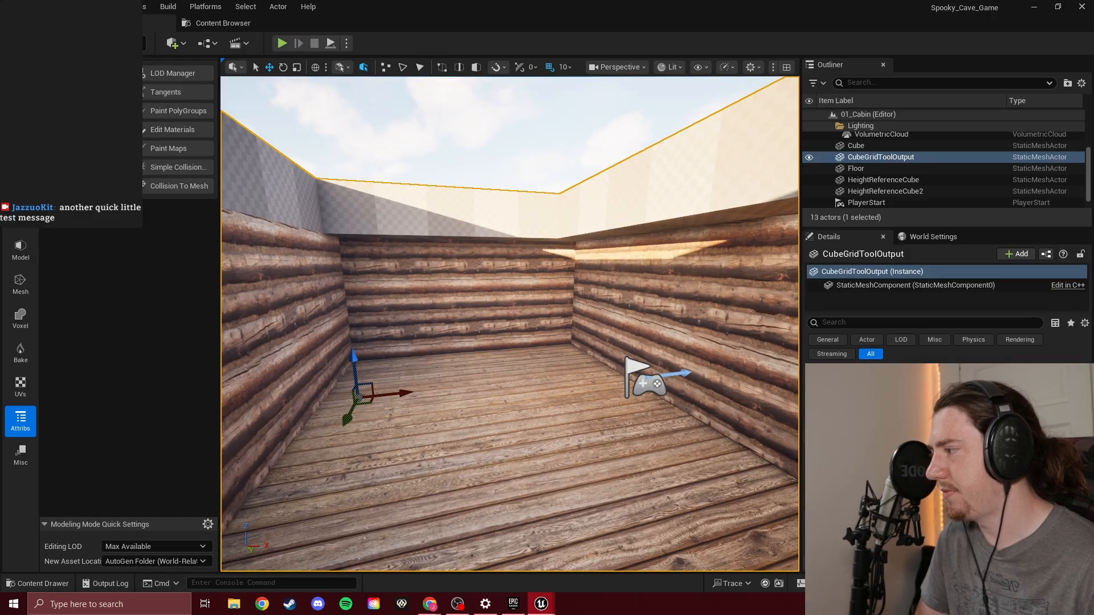
pyautogui.moveTo(322, 207); pyautogui.dragTo(746, 192)
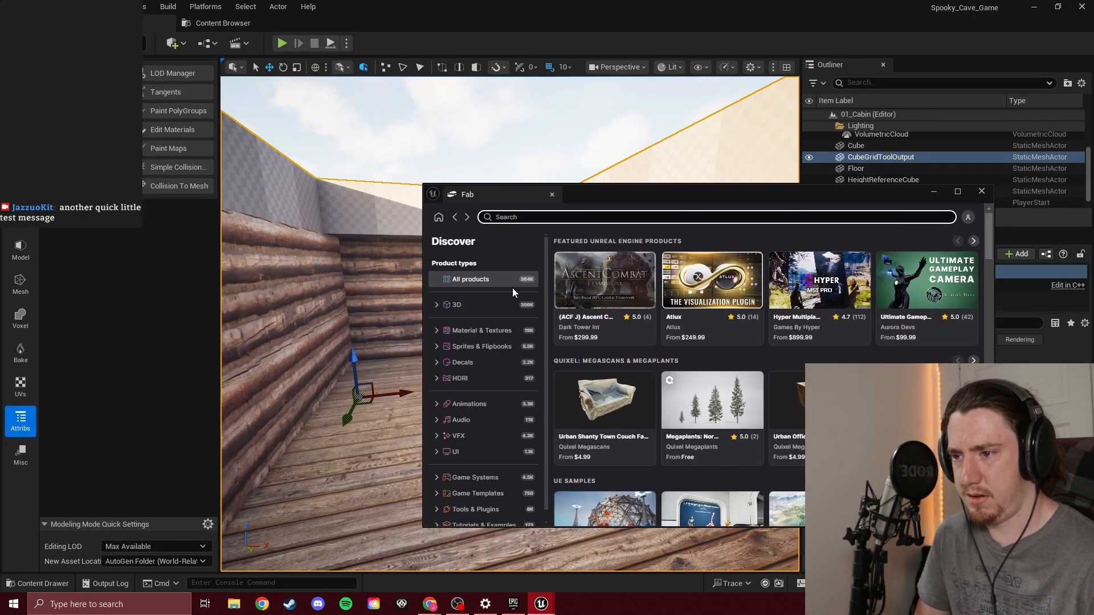
pyautogui.scroll(-1, 456, 376)
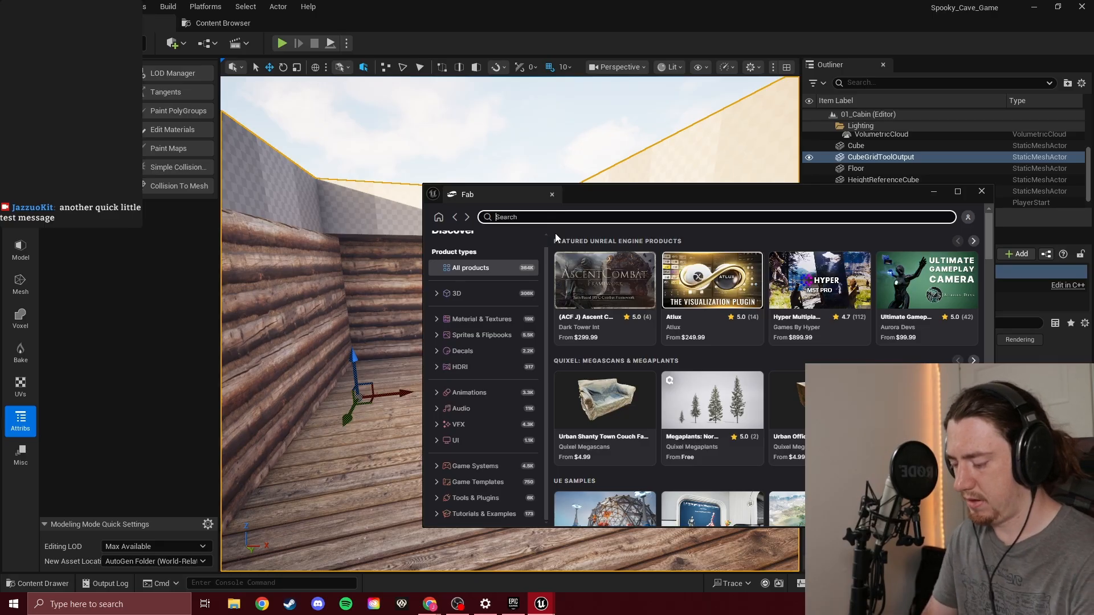
pyautogui.write('desk')
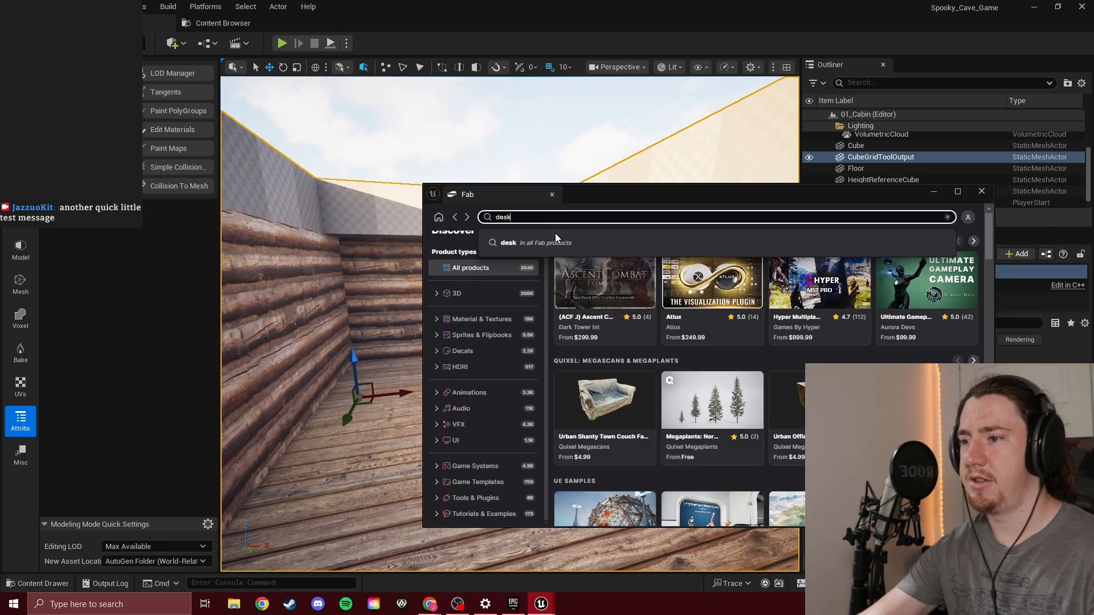
pyautogui.click(555, 240)
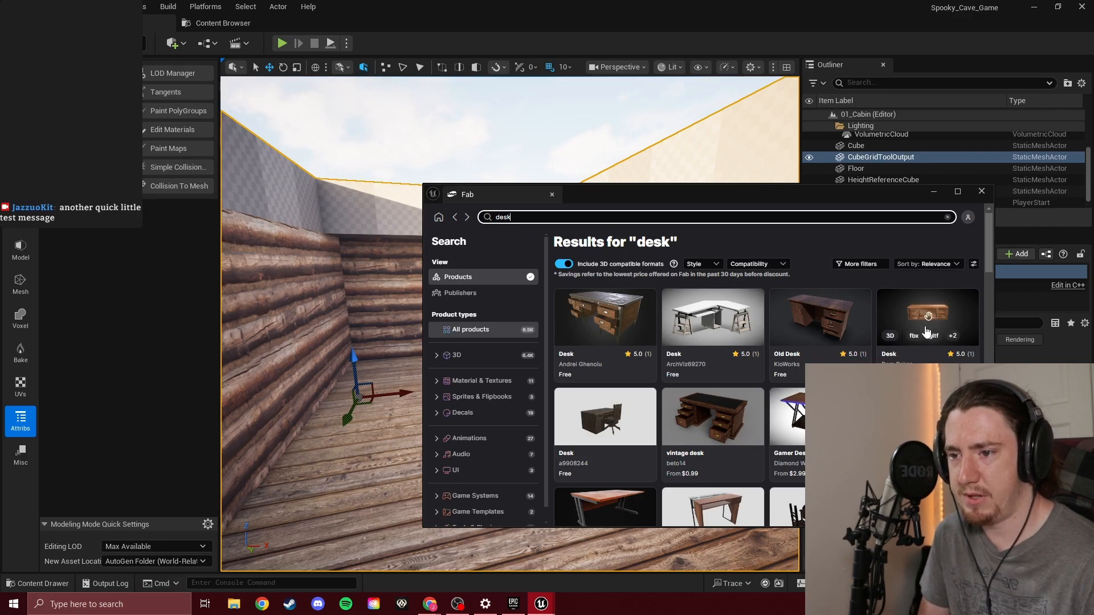
pyautogui.scroll(-4, 820, 287)
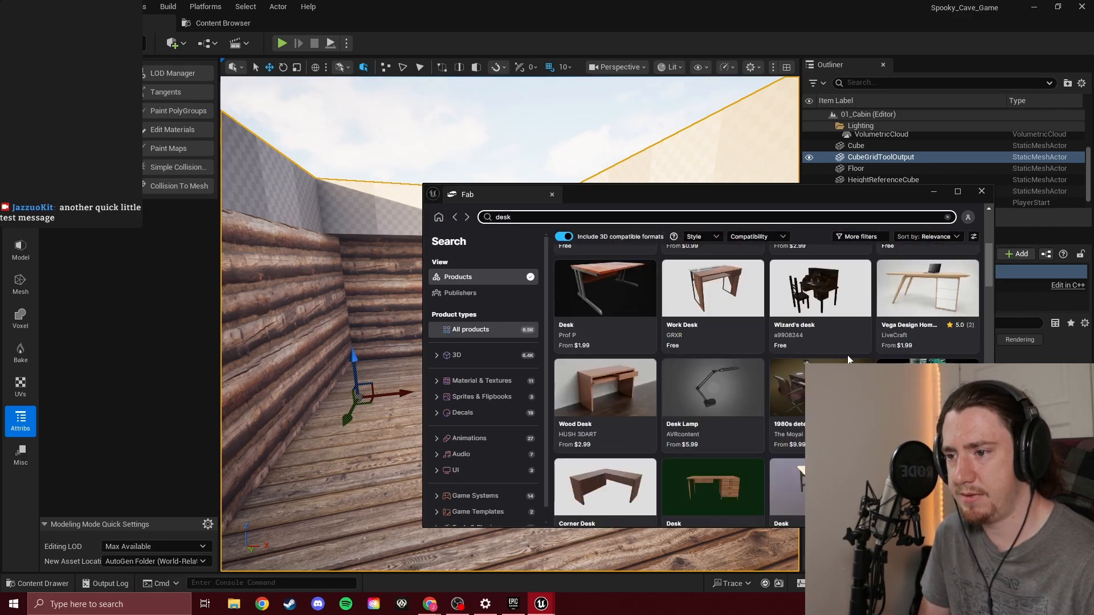
# Search Fab for "table" and open the product page of the free Horror Table
pyautogui.click(637, 215)
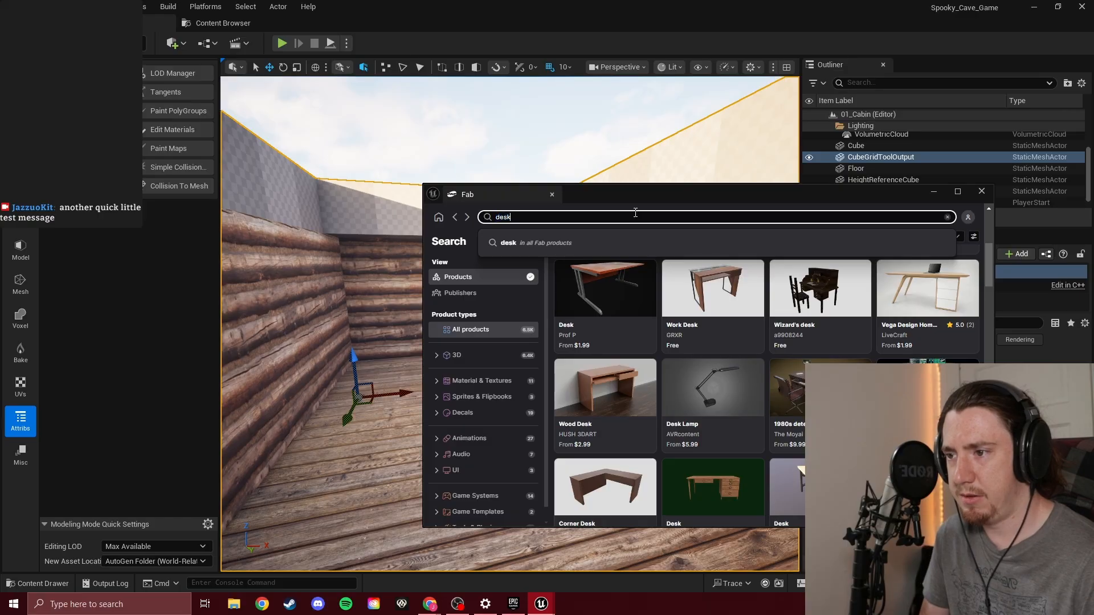
pyautogui.press('BackSpace')
pyautogui.press('BackSpace')
pyautogui.press('BackSpace')
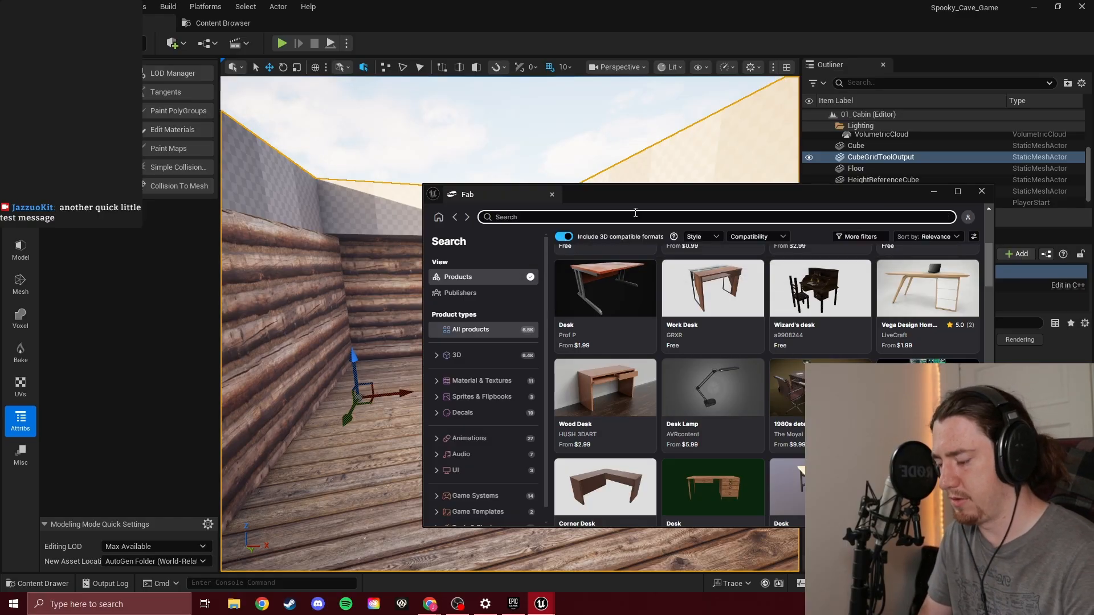
pyautogui.write('table')
pyautogui.press('Return')
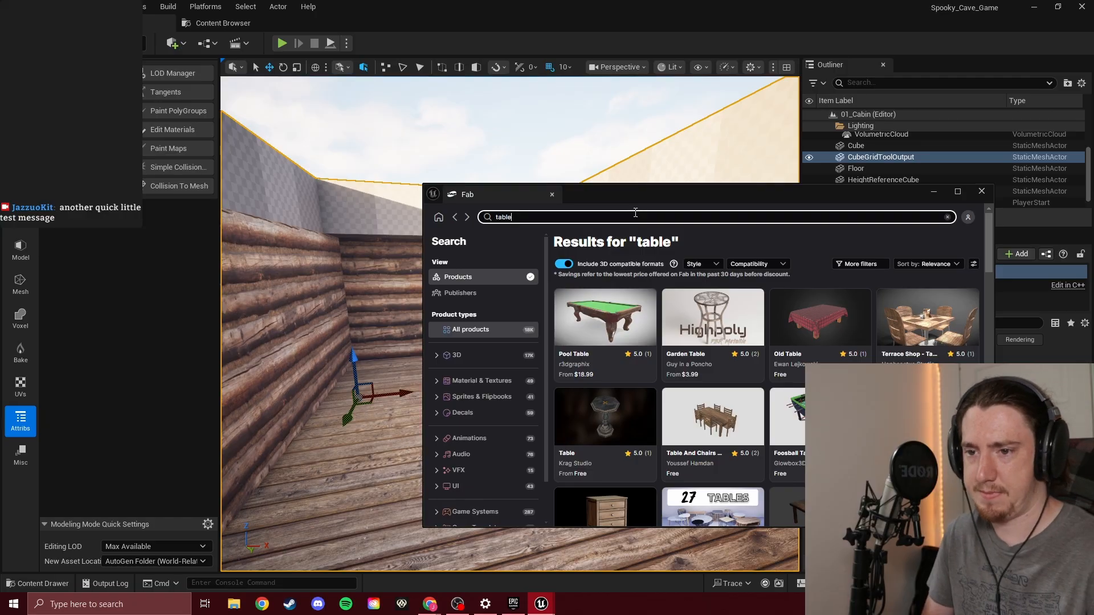
pyautogui.scroll(-2, 619, 384)
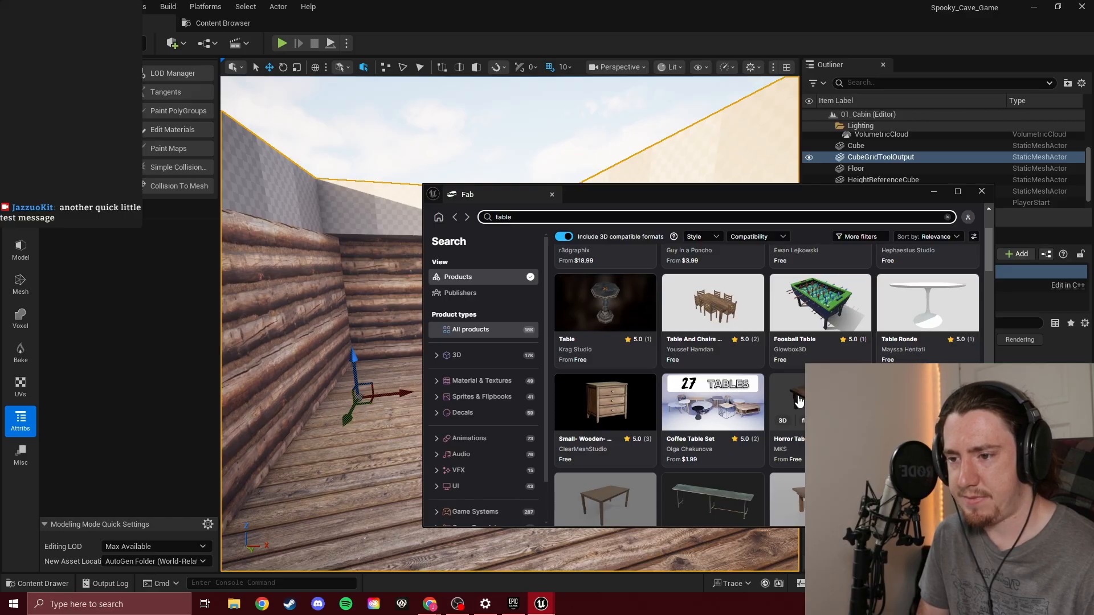
pyautogui.click(798, 401)
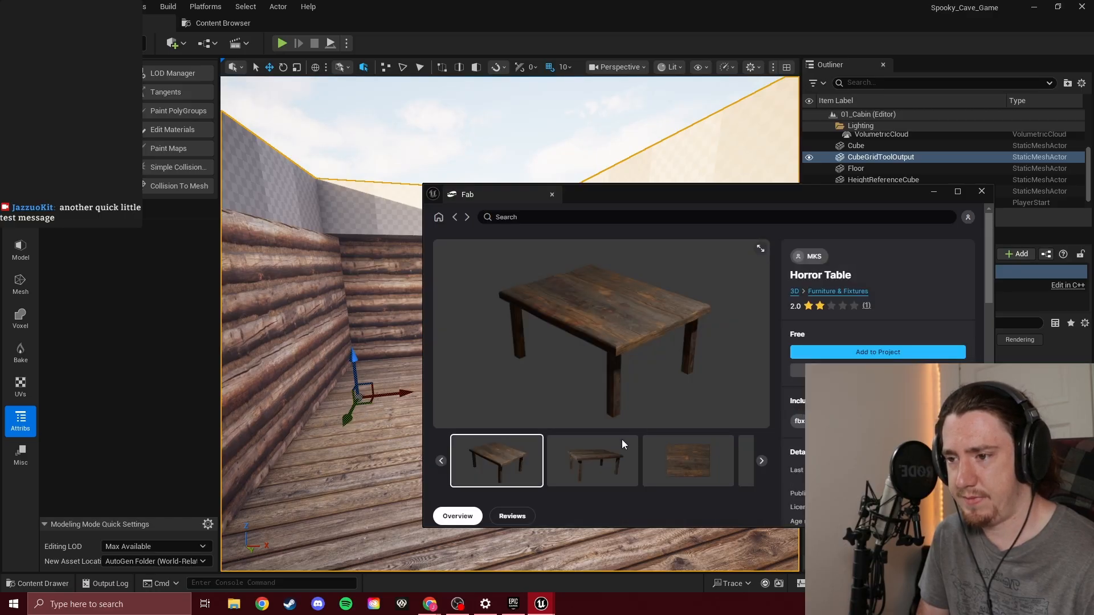
# Look through the Horror Table's preview images, including the tabletop and underside views
pyautogui.click(624, 447)
pyautogui.click(679, 460)
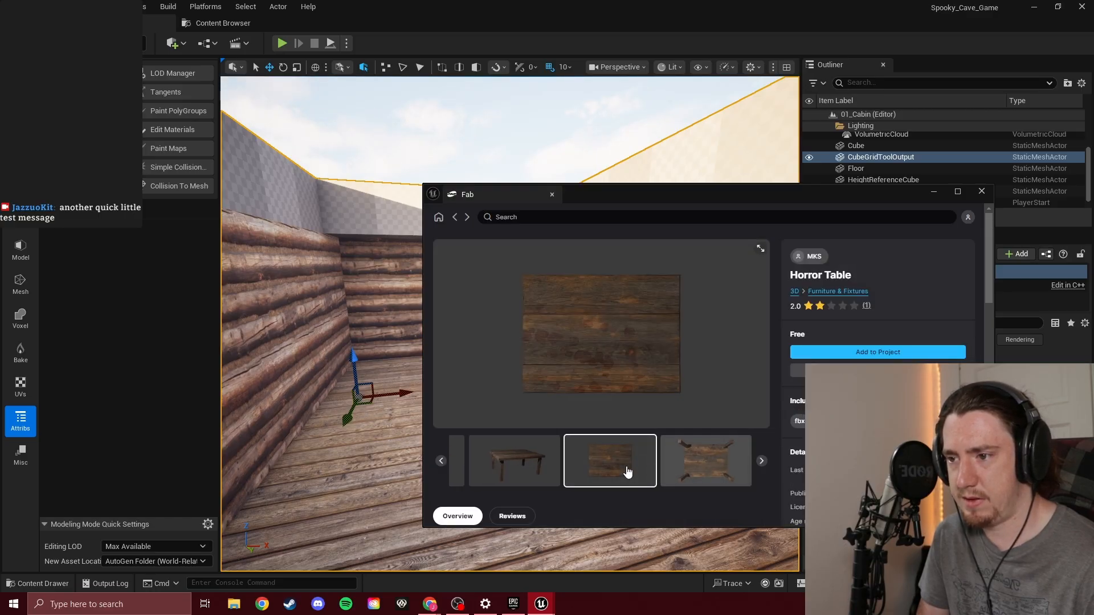
pyautogui.click(710, 462)
pyautogui.click(502, 476)
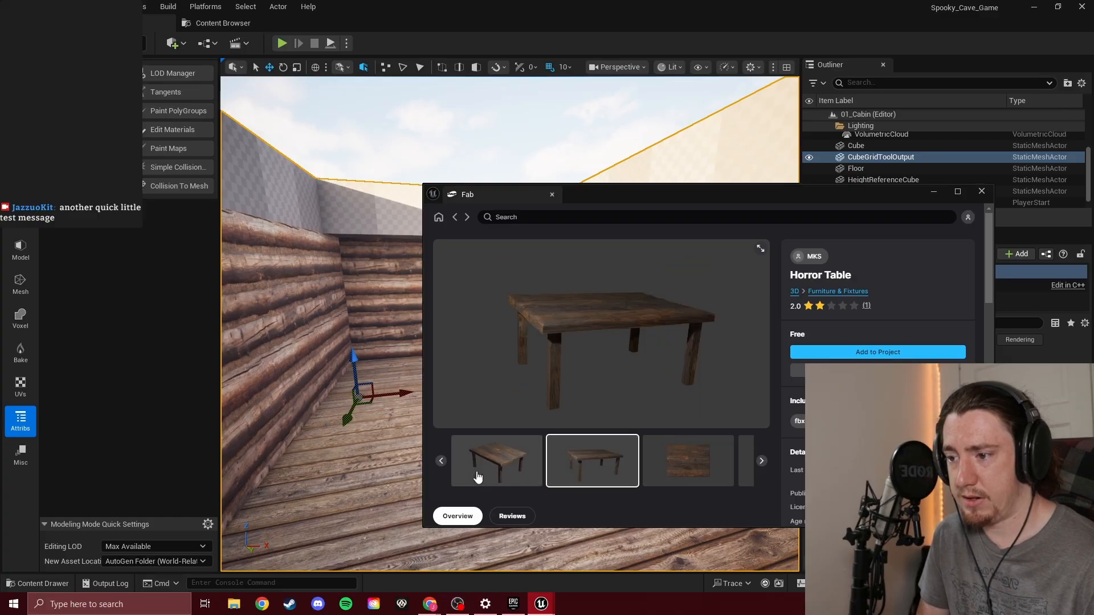
pyautogui.click(471, 475)
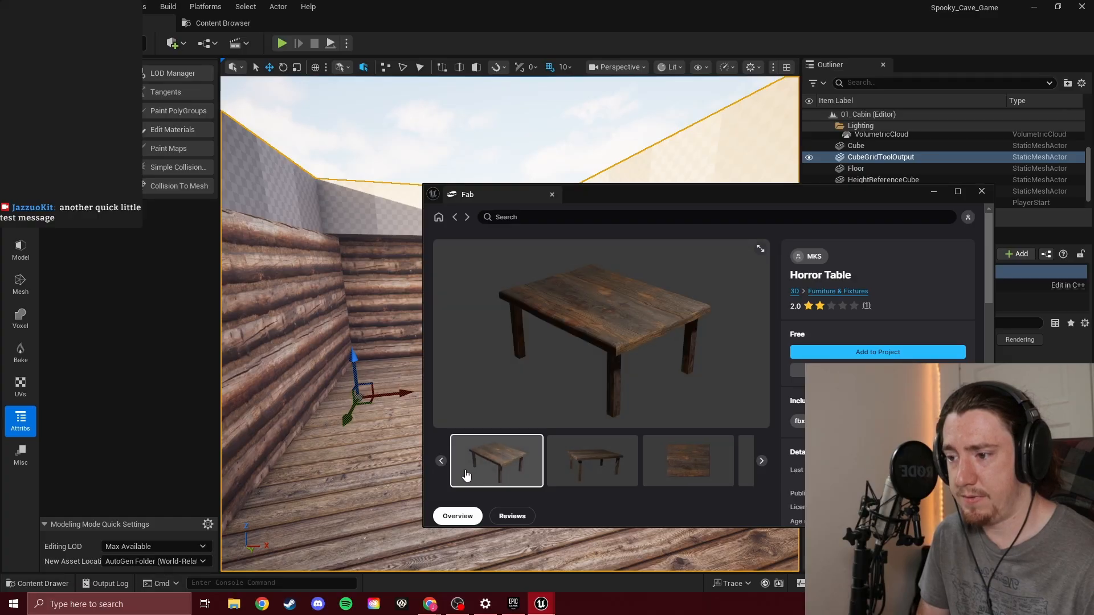
# Add the free Horror Table to the project under the Fab End User License Agreement and return to the level, closing the Content Browser
pyautogui.click(917, 354)
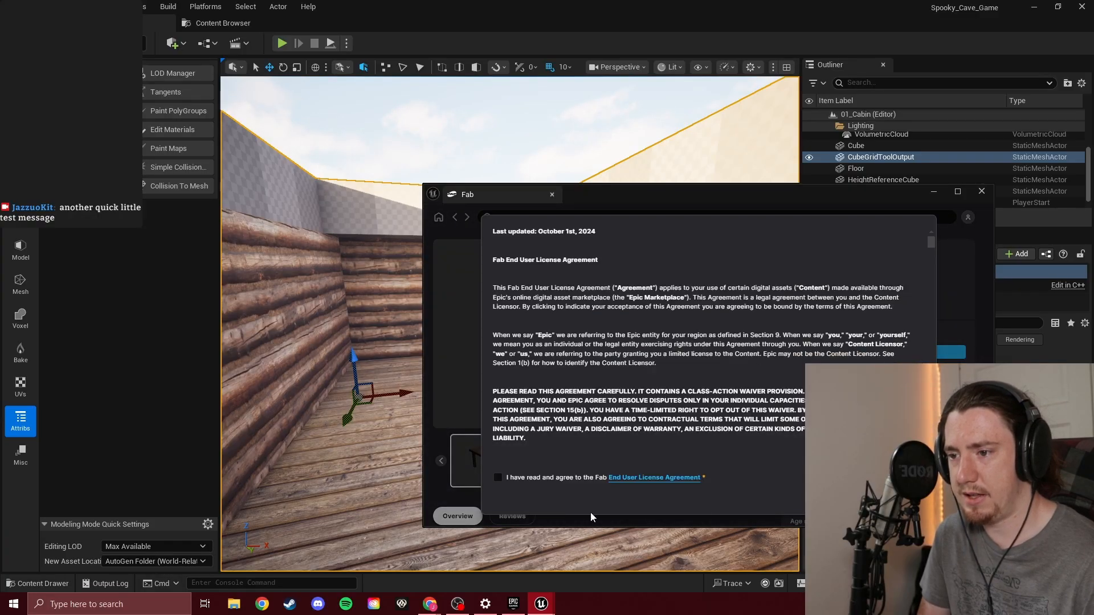
pyautogui.click(900, 495)
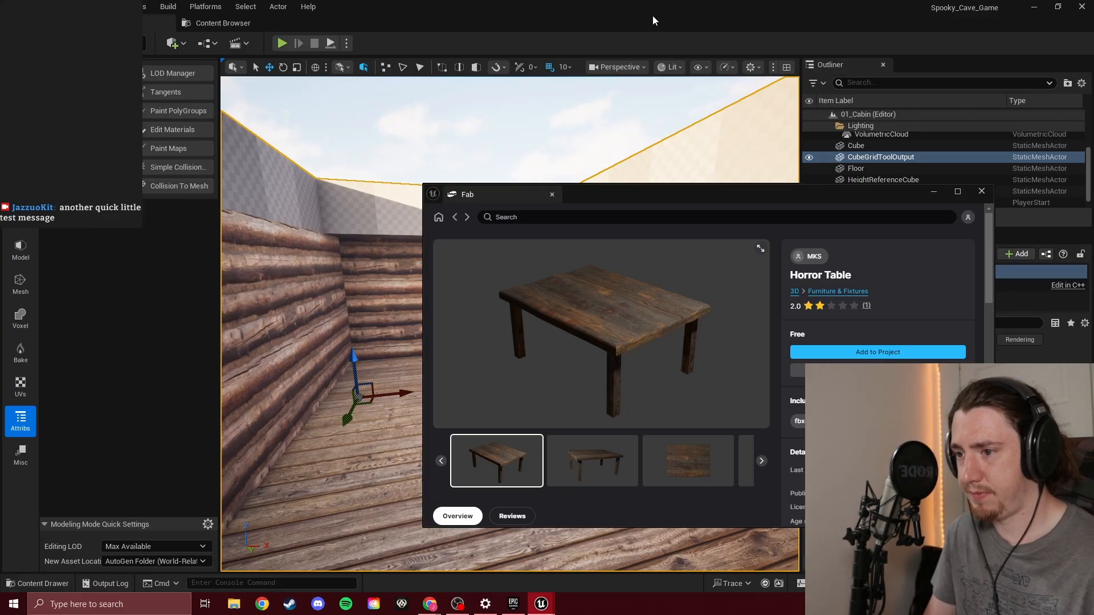
pyautogui.moveTo(874, 195); pyautogui.dragTo(0, 197)
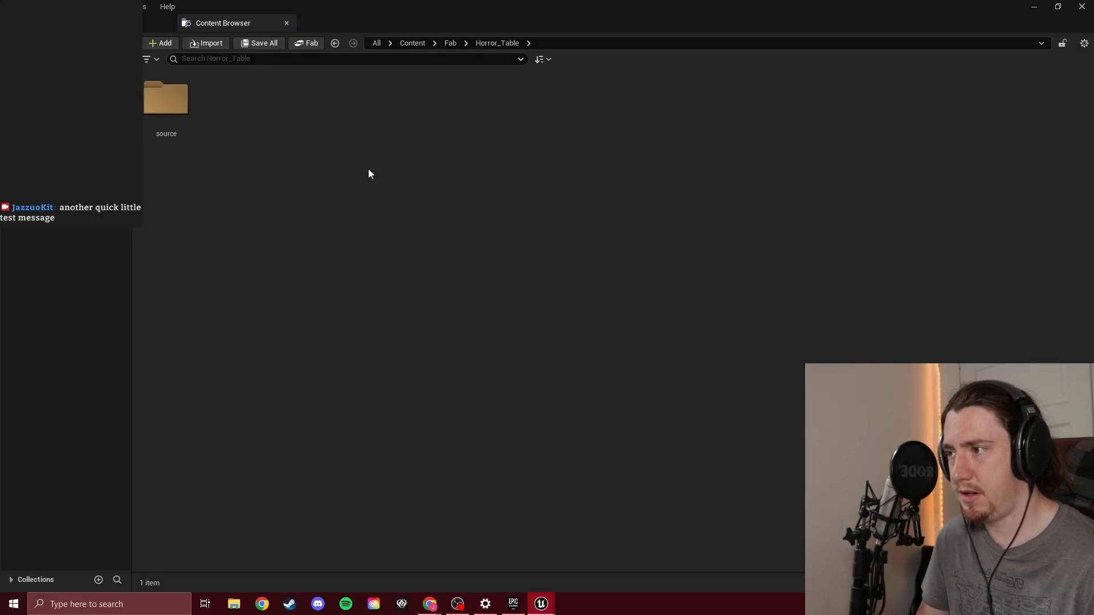
pyautogui.click(122, 23)
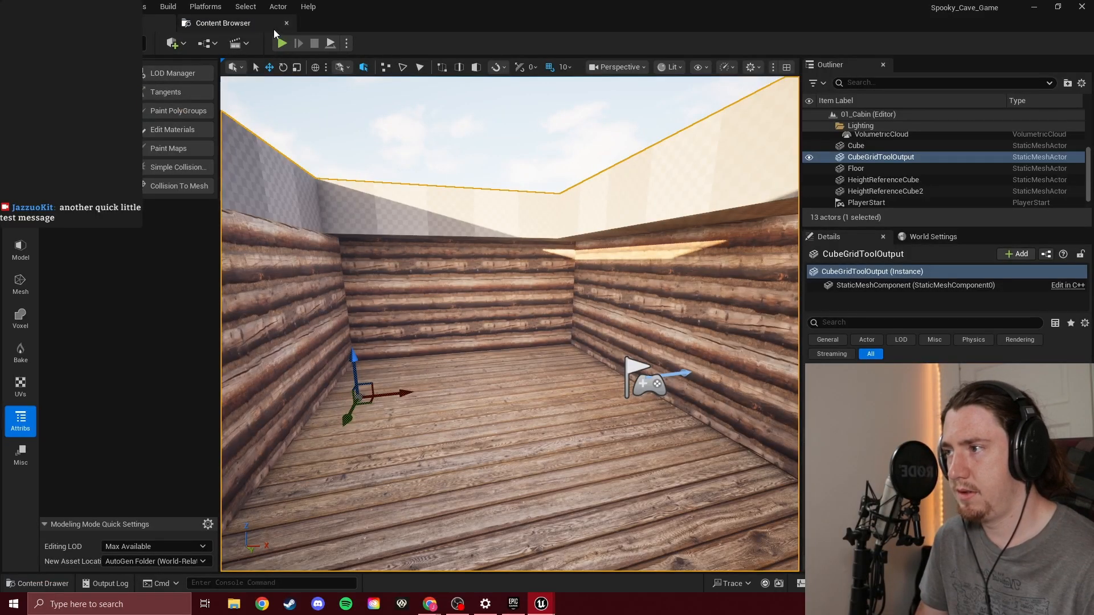
pyautogui.click(286, 22)
# Inspect the Materials, StaticMeshes and Textures folders inside the imported Horror_Table source folder
pyautogui.hotkey('ctrl', 'space')
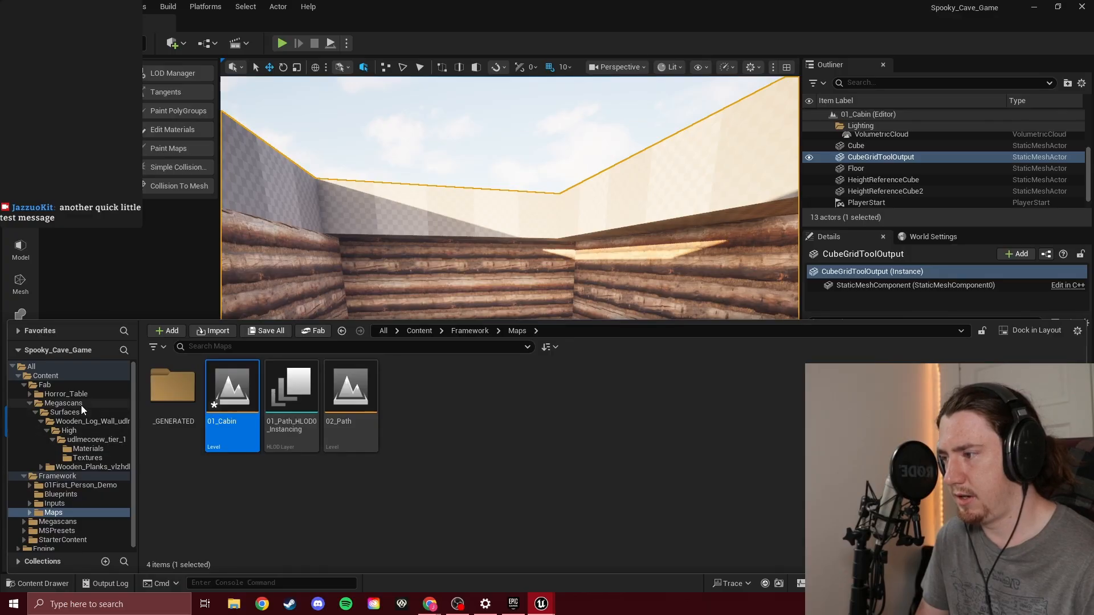
pyautogui.click(80, 395)
pyautogui.doubleClick(162, 392)
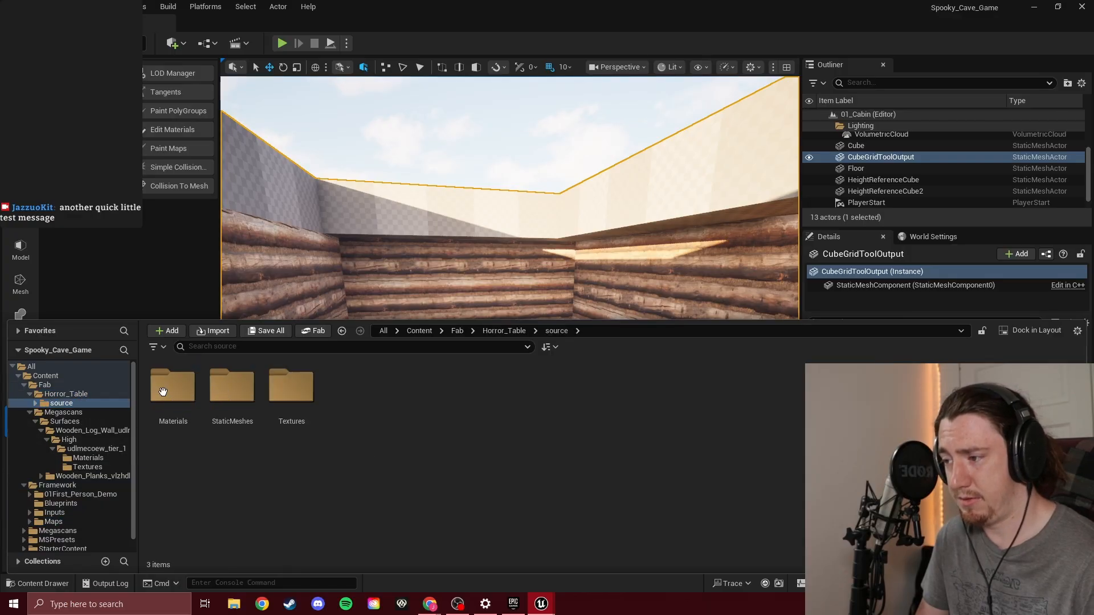
pyautogui.doubleClick(171, 392)
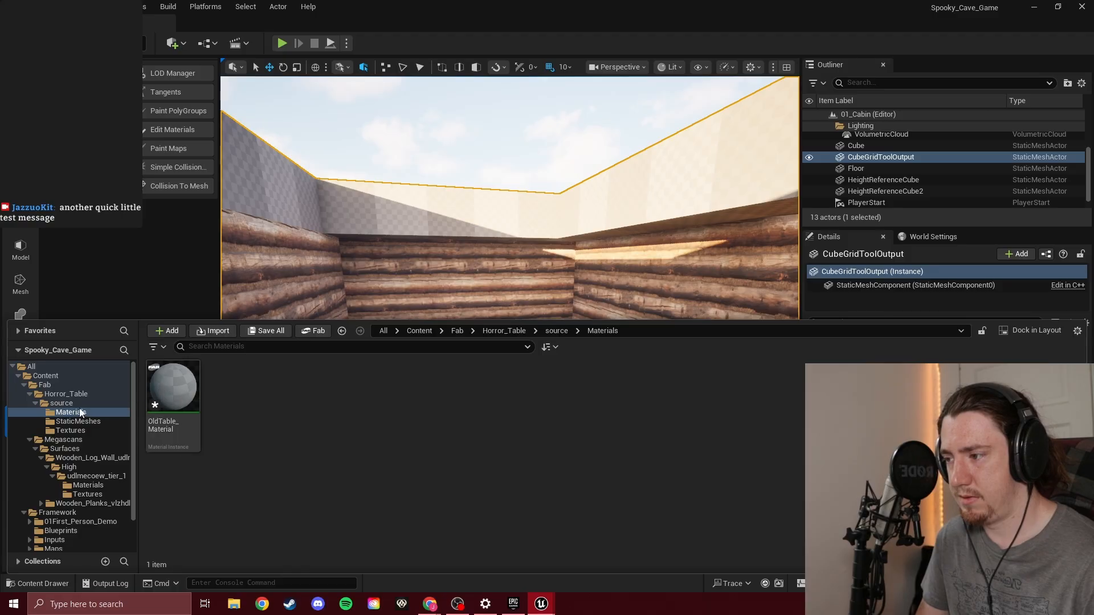
pyautogui.click(62, 403)
pyautogui.doubleClick(222, 387)
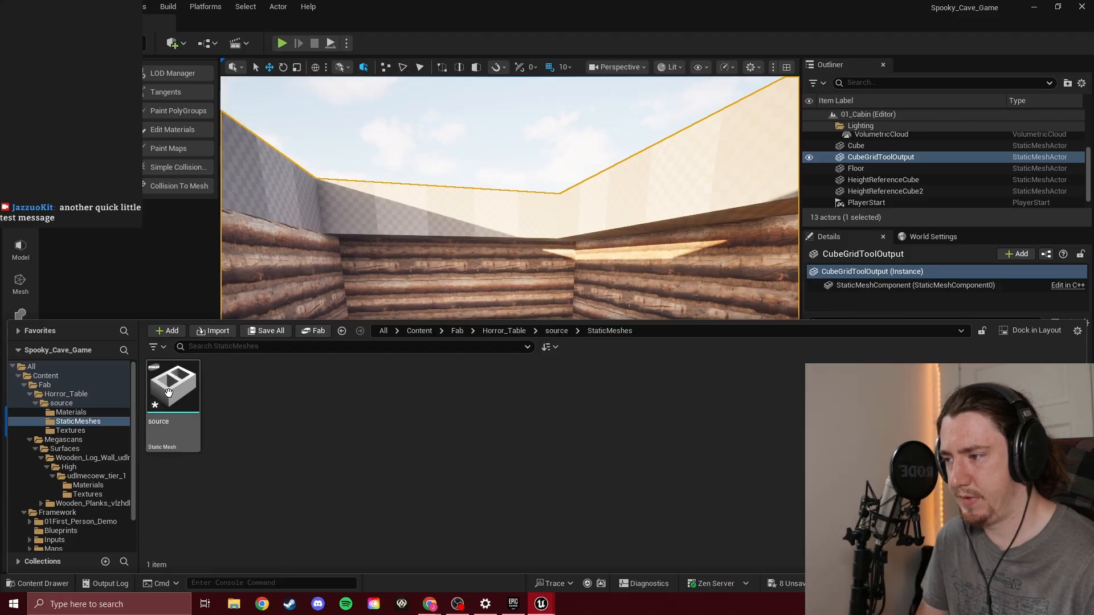
pyautogui.click(80, 412)
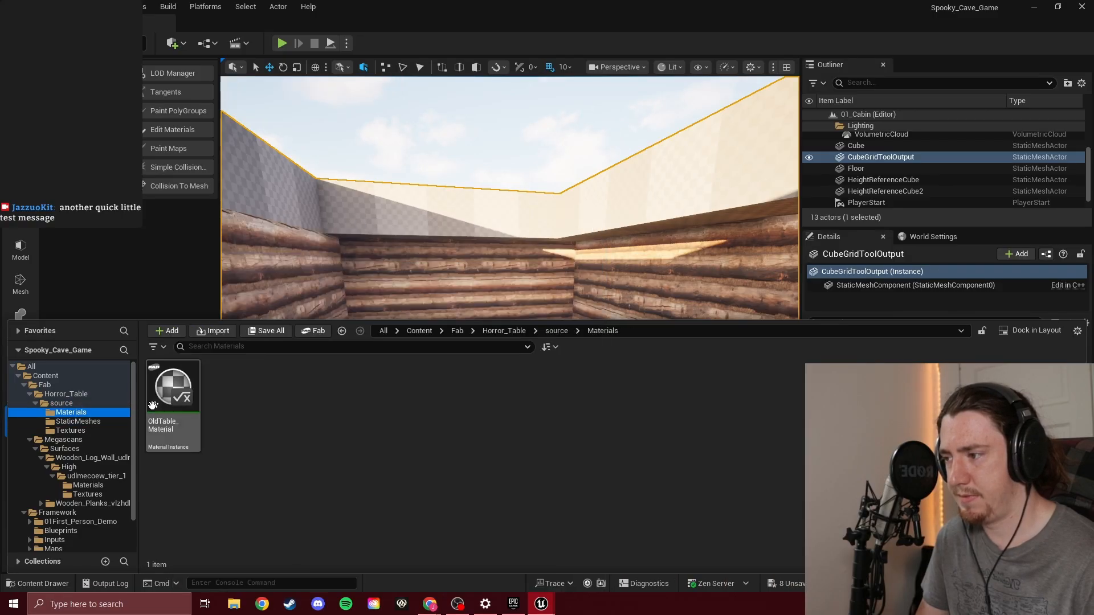
pyautogui.click(90, 402)
pyautogui.click(91, 430)
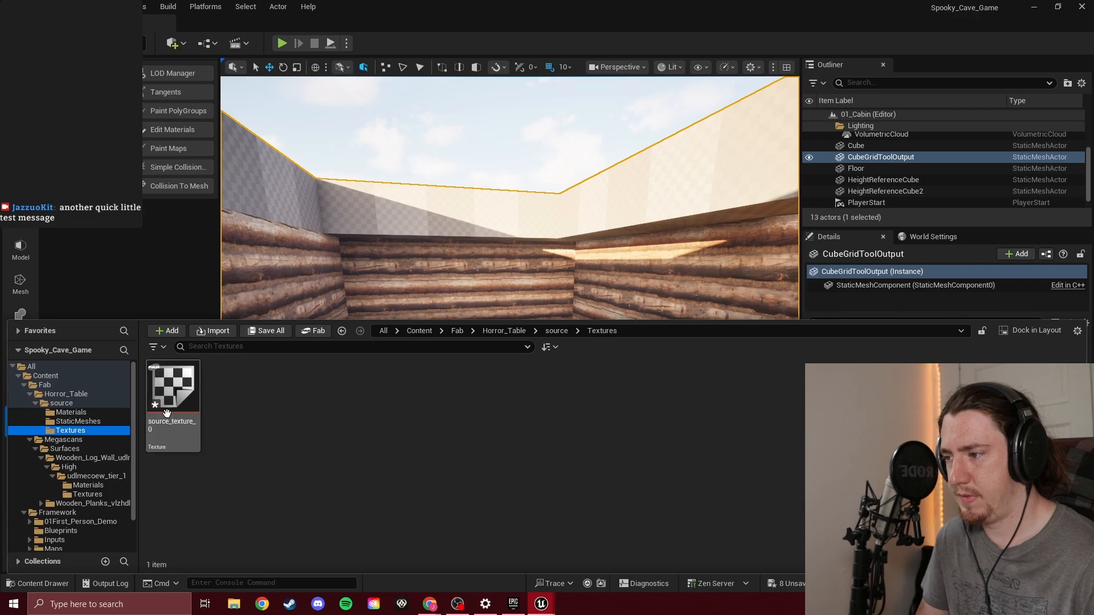
pyautogui.click(81, 410)
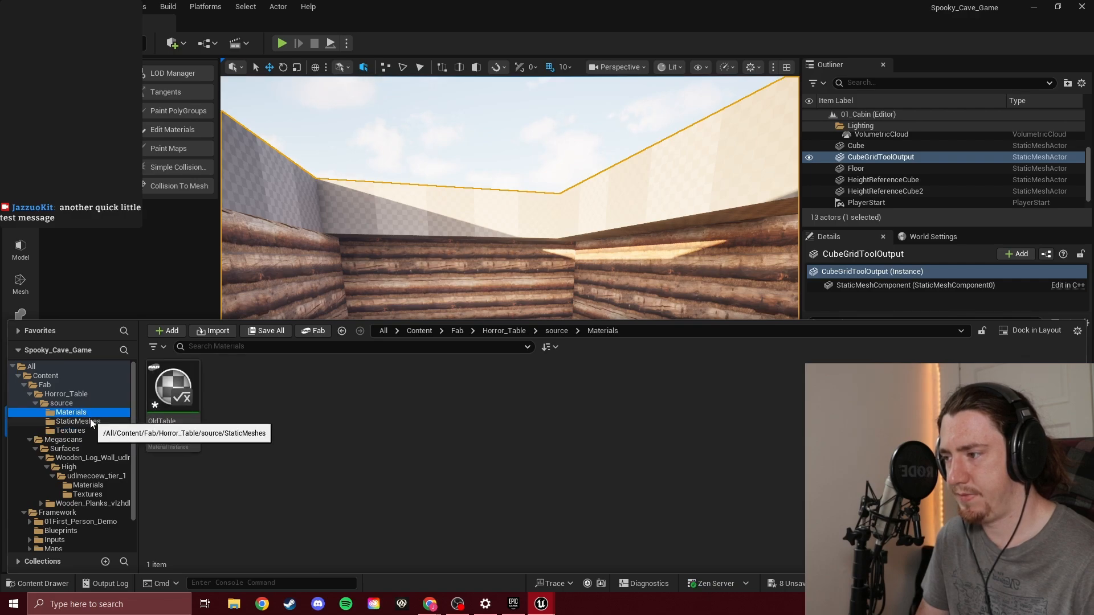
pyautogui.click(60, 402)
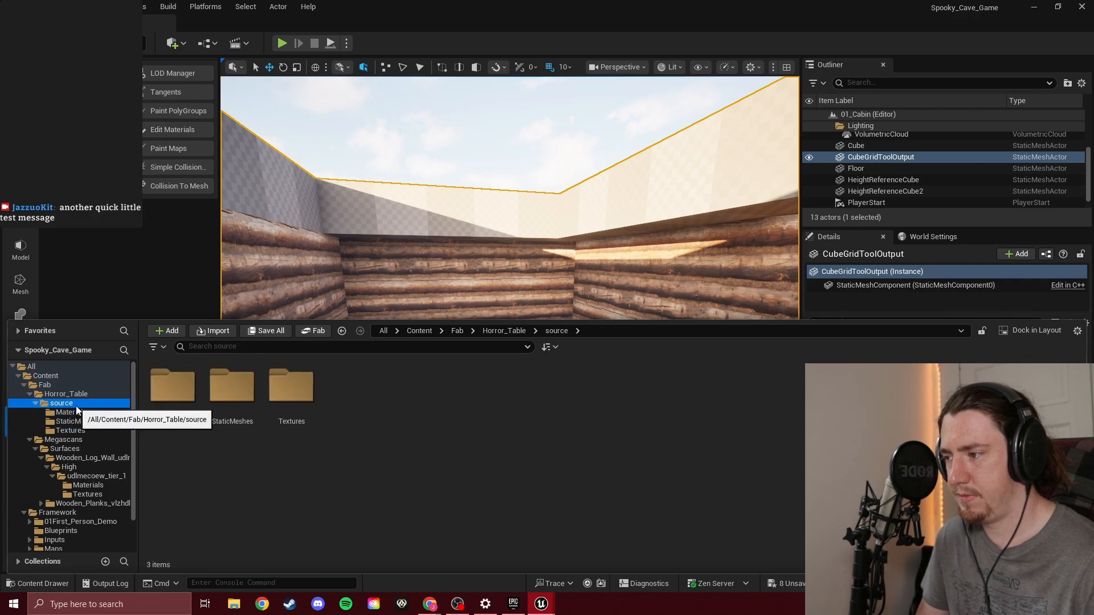
pyautogui.doubleClick(243, 388)
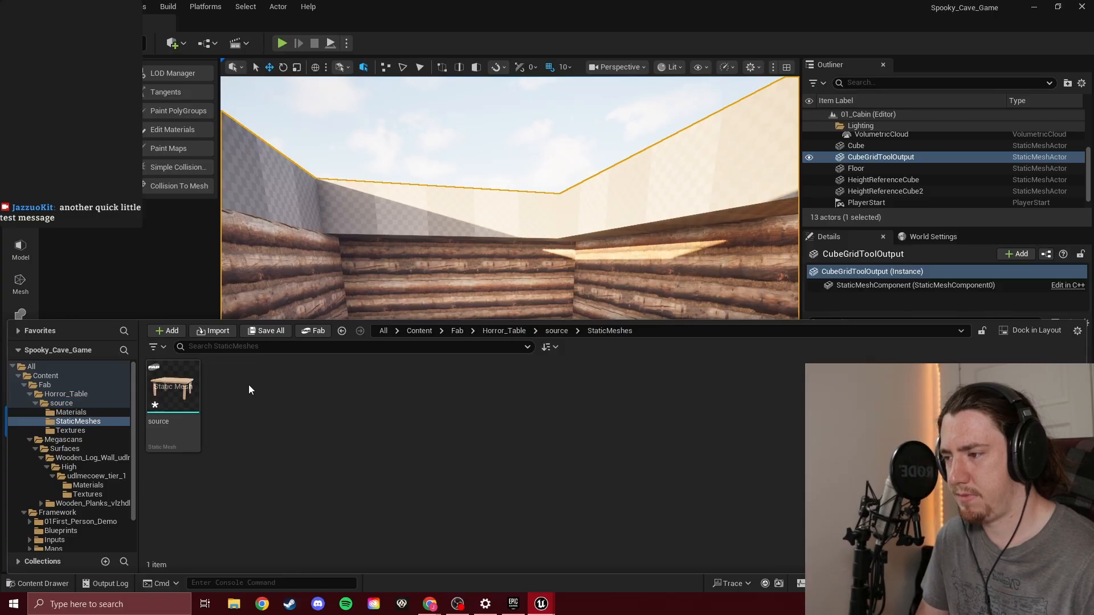
# Place the Horror_Table source static mesh on the wooden floor inside the cabin
pyautogui.hotkey('ctrl', 'space')
pyautogui.press('s')
pyautogui.moveTo(337, 425)
pyautogui.mouseDown(button='right')
pyautogui.moveTo(328, 447)
pyautogui.moveTo(337, 425)
pyautogui.mouseUp(button='right')
pyautogui.hotkey('ctrl', 'space')
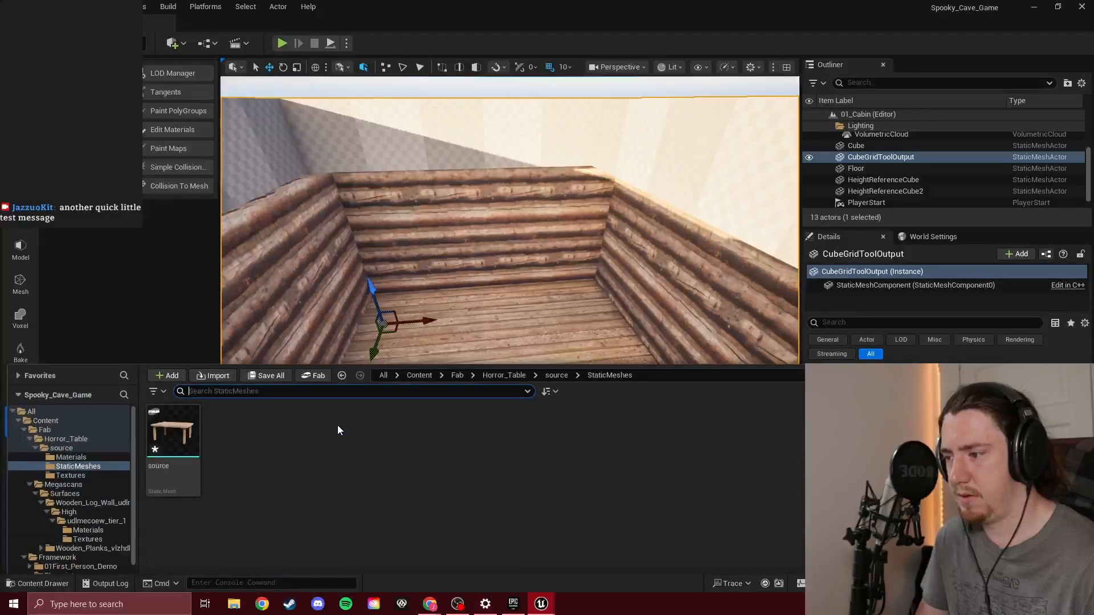
pyautogui.moveTo(174, 393); pyautogui.dragTo(507, 343)
pyautogui.moveTo(507, 344); pyautogui.dragTo(490, 367, button='right')
pyautogui.press('w')
pyautogui.press('s')
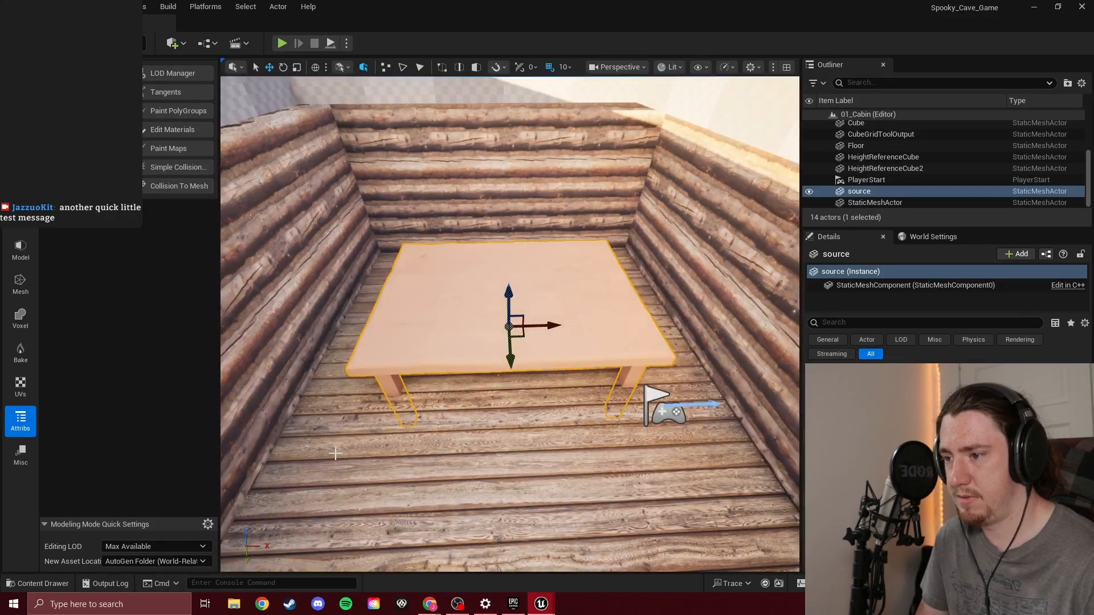
# Try to apply OldTable_Material from the Horror_Table materials to the placed table
pyautogui.hotkey('ctrl', 'space')
pyautogui.click(69, 412)
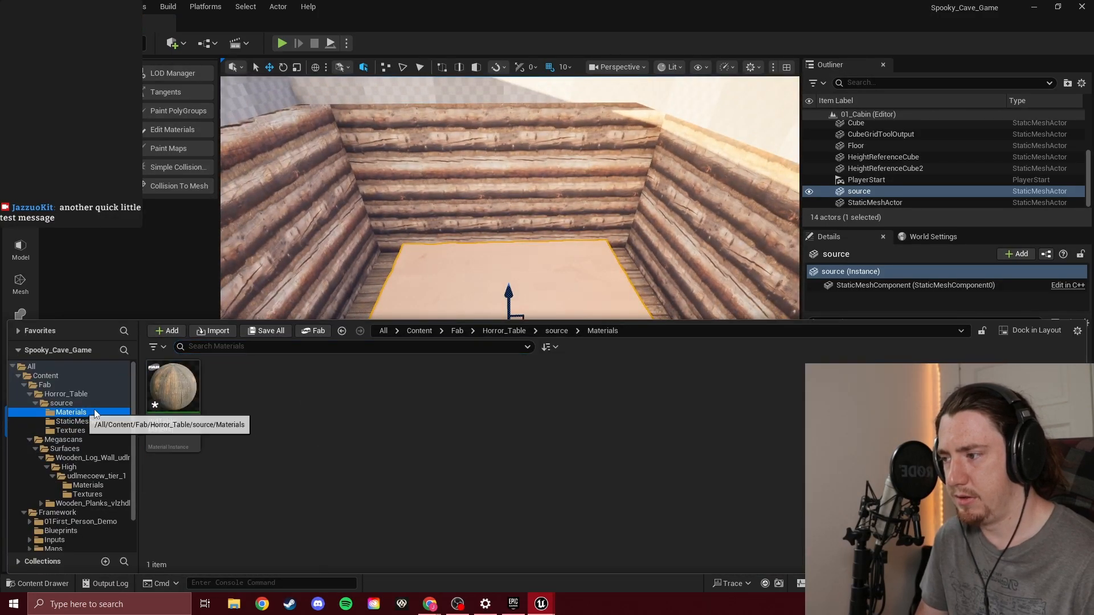
pyautogui.moveTo(172, 388); pyautogui.dragTo(513, 239)
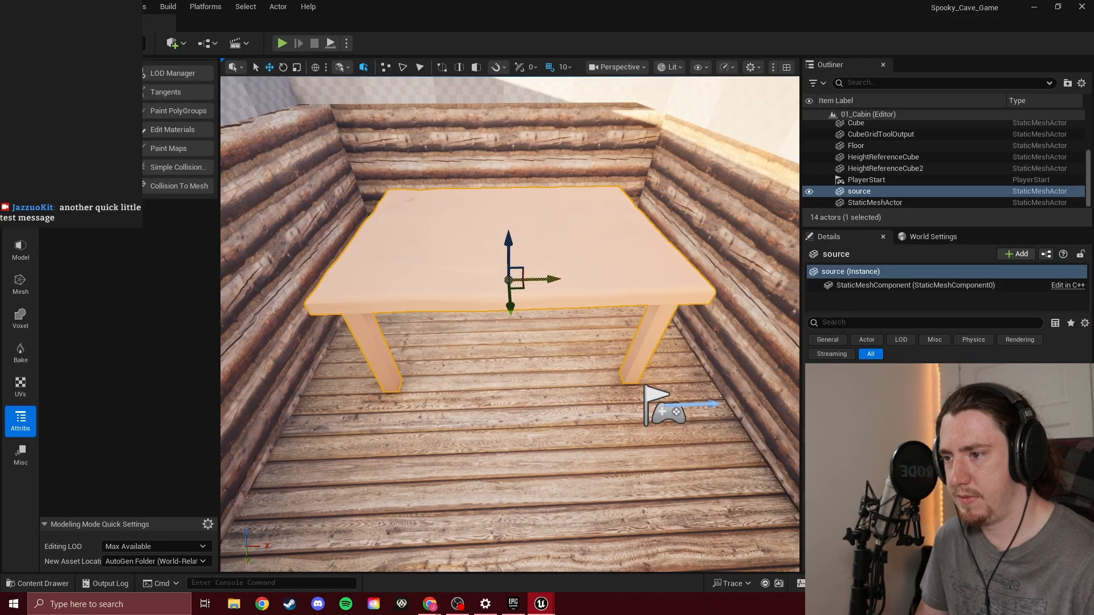
# Move the table through the cabin wall onto the open floor outside
pyautogui.moveTo(551, 279); pyautogui.dragTo(226, 287)
pyautogui.press('f')
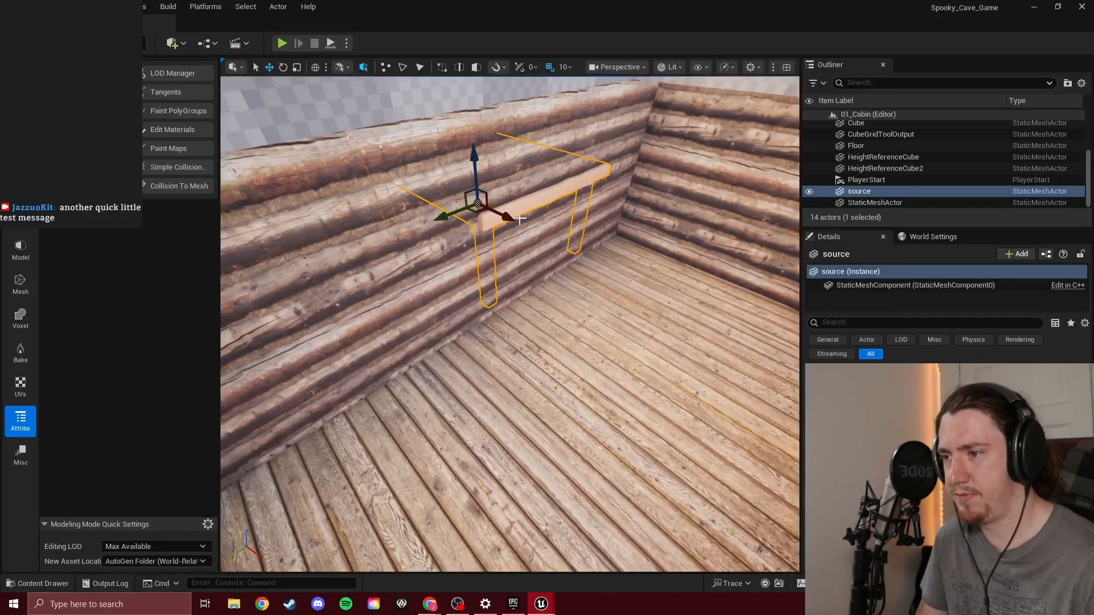
pyautogui.moveTo(510, 217); pyautogui.dragTo(316, 135)
pyautogui.press('w')
pyautogui.moveTo(317, 135); pyautogui.dragTo(416, 330, button='right')
pyautogui.press('s')
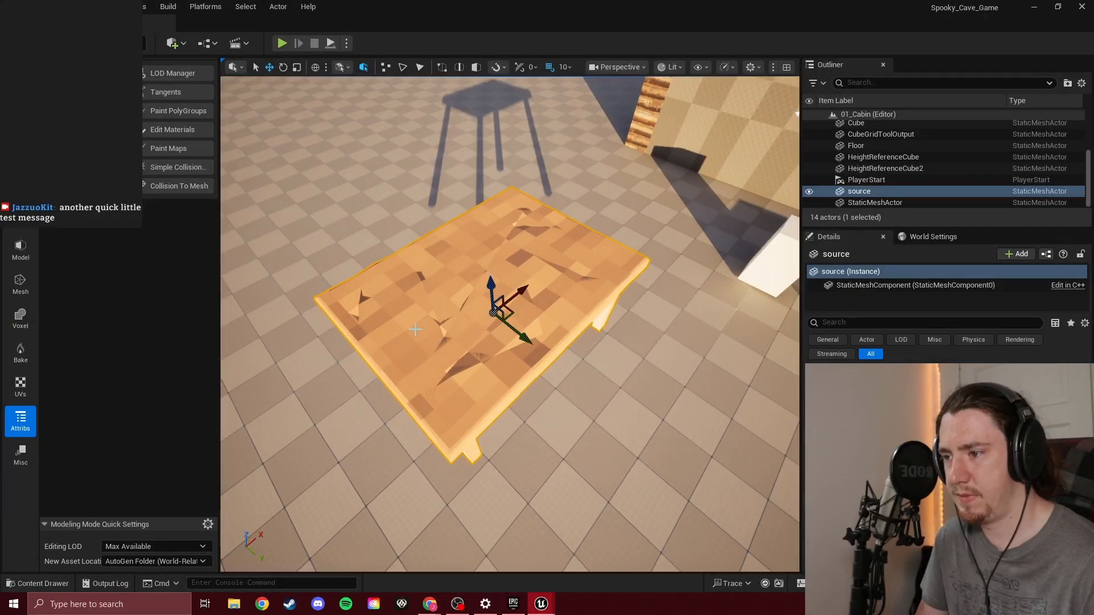
# Try to apply the source_texture_0 texture to the table outside the cabin
pyautogui.hotkey('ctrl', 'space')
pyautogui.click(85, 431)
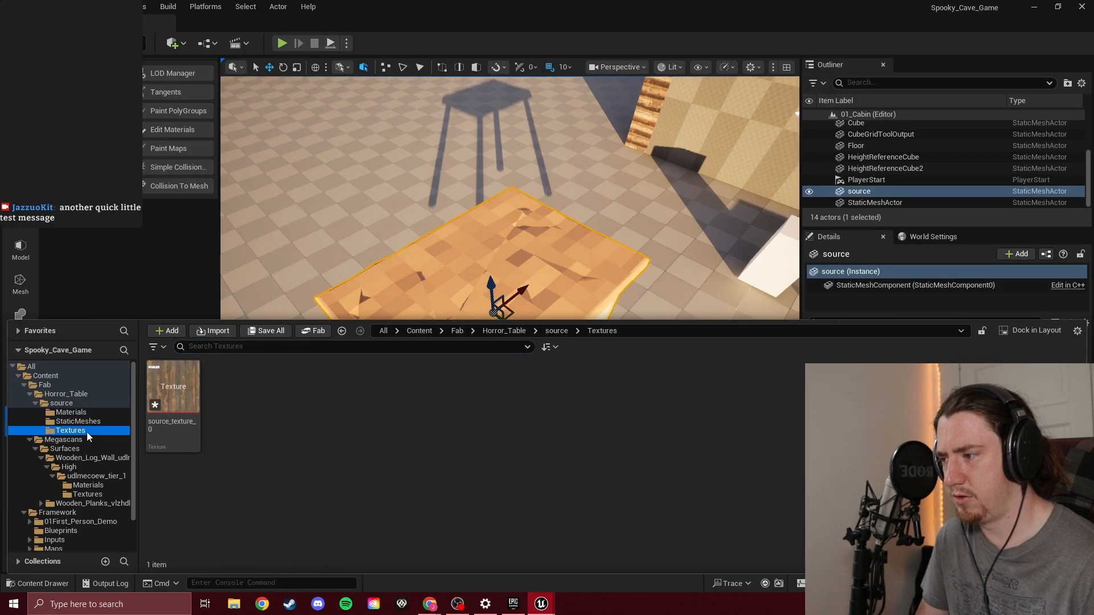
pyautogui.moveTo(174, 392); pyautogui.dragTo(475, 289)
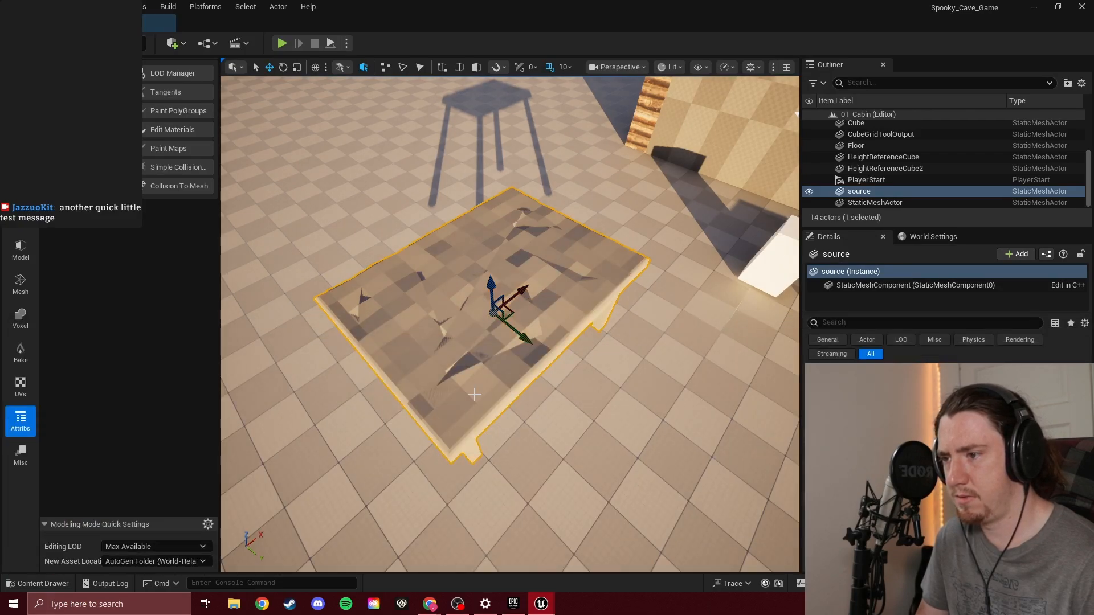
# Delete the imported table from the level
pyautogui.moveTo(483, 329); pyautogui.dragTo(412, 336, button='right')
pyautogui.press('d')
pyautogui.press('Delete')
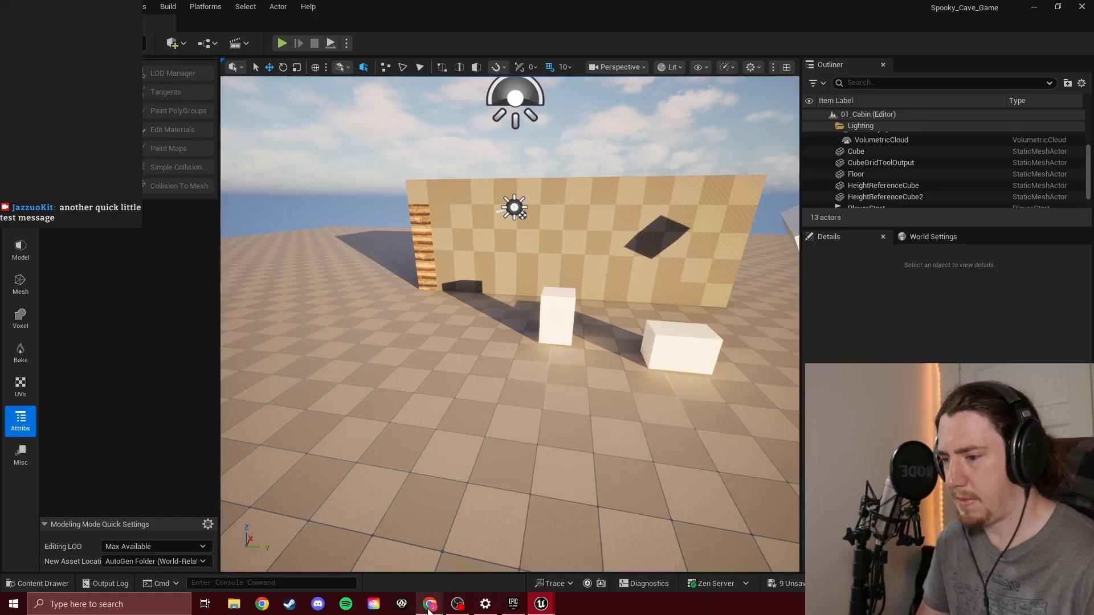
# Switch to Chrome and play the video on the Unreal Engine 5 guided tour page
pyautogui.moveTo(429, 605)
pyautogui.click(435, 557)
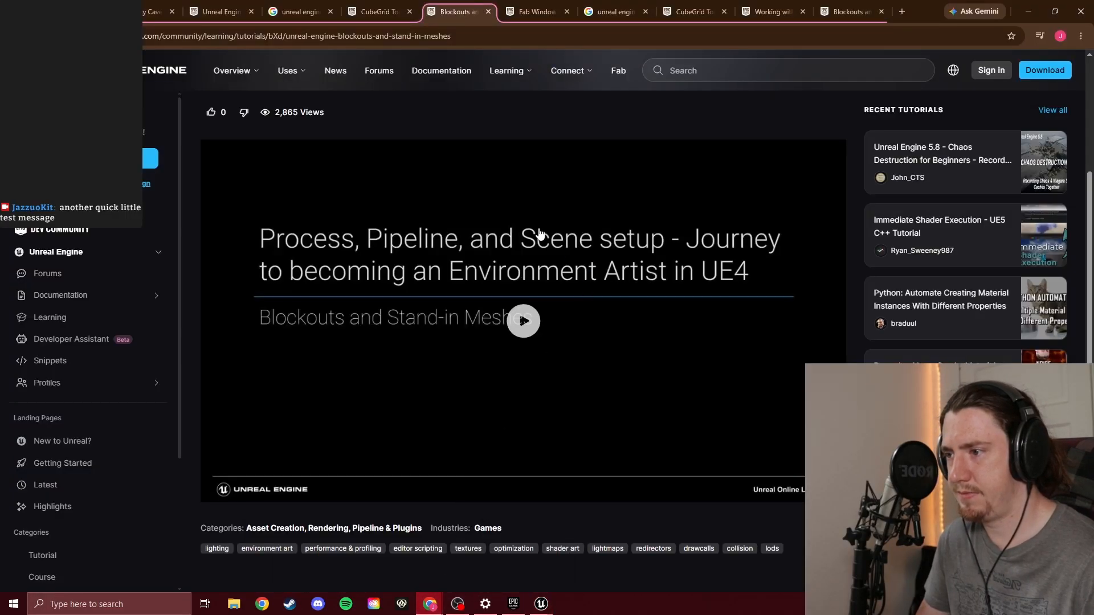
pyautogui.click(222, 12)
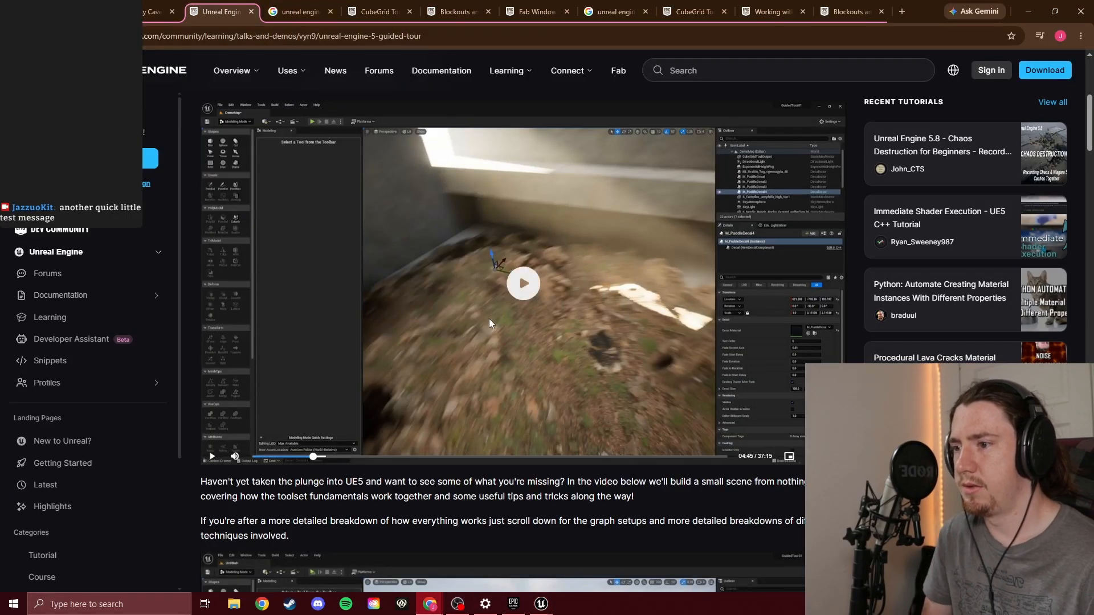
pyautogui.click(530, 298)
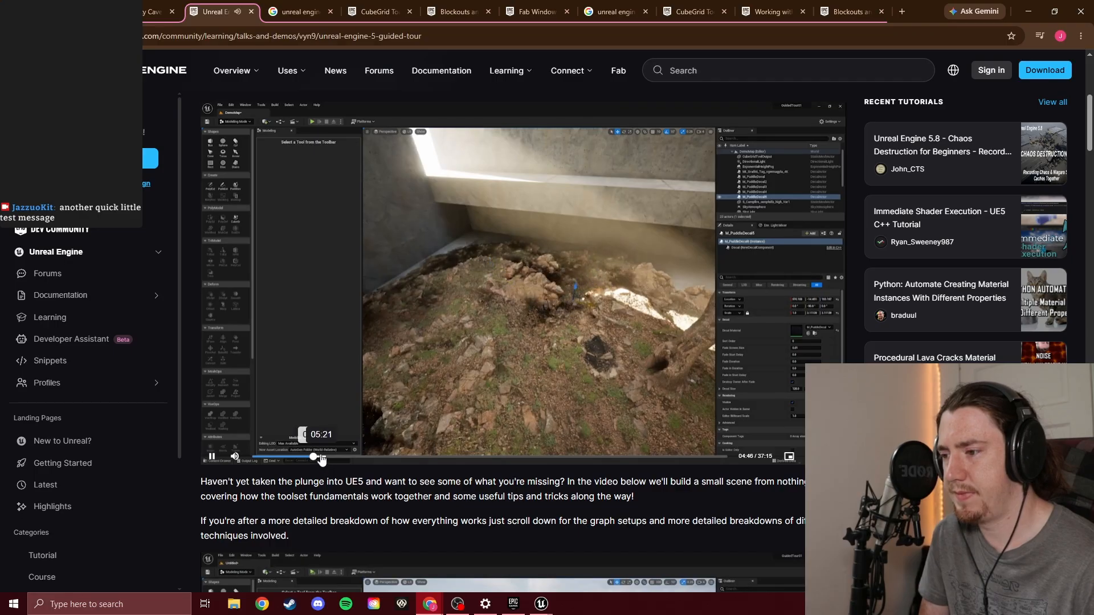
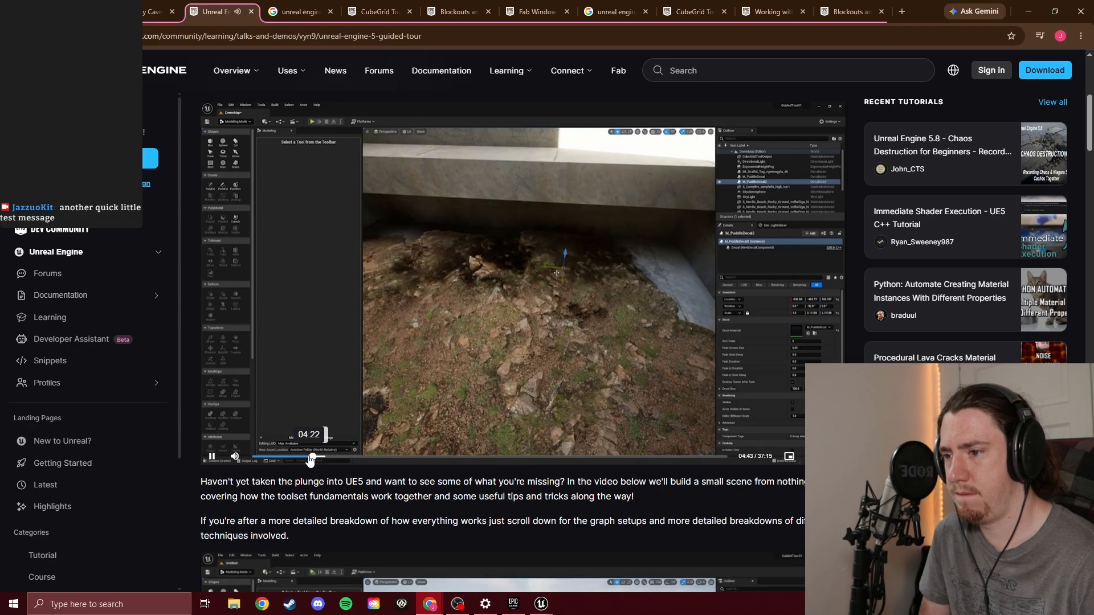
# Rewind the guided tour video to the part on placing imported Bridge assets and pause it at 03:49
pyautogui.click(310, 457)
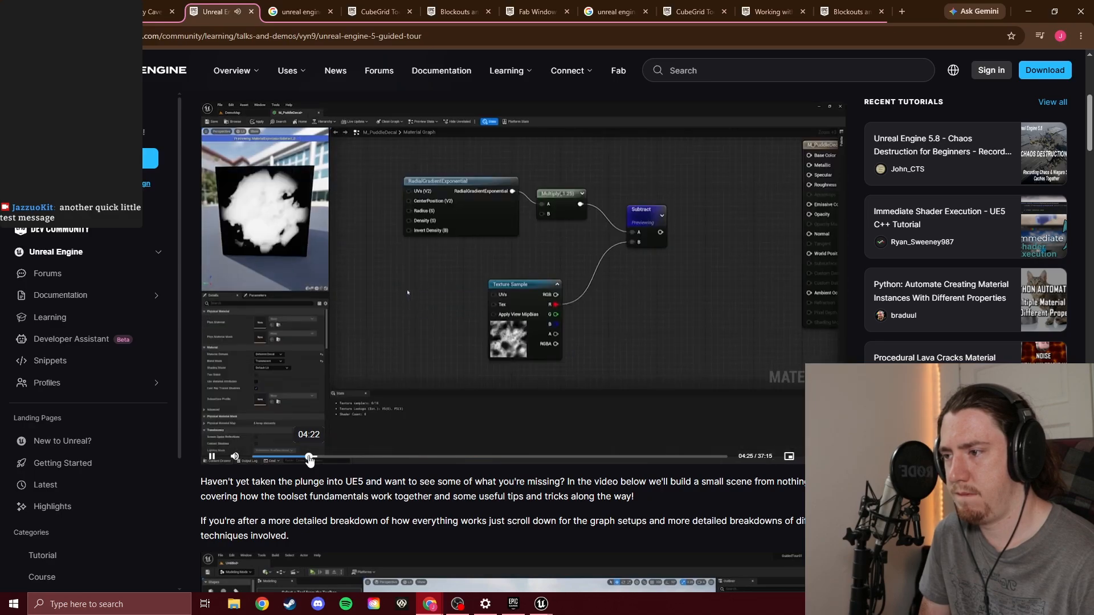
pyautogui.press('Left')
pyautogui.press('Left')
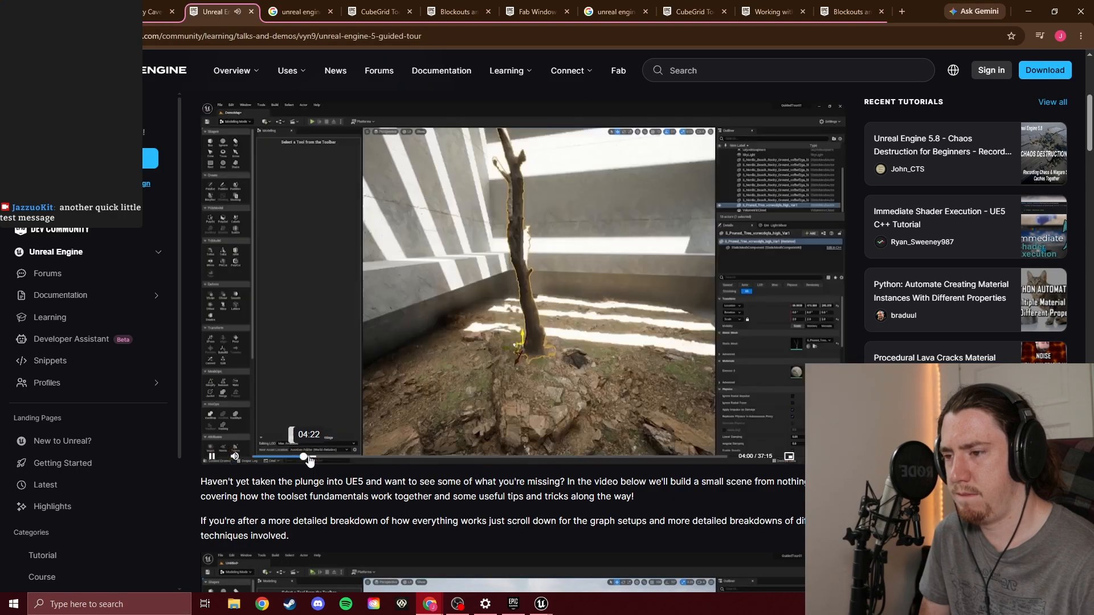
pyautogui.press('Left')
pyautogui.press('Left')
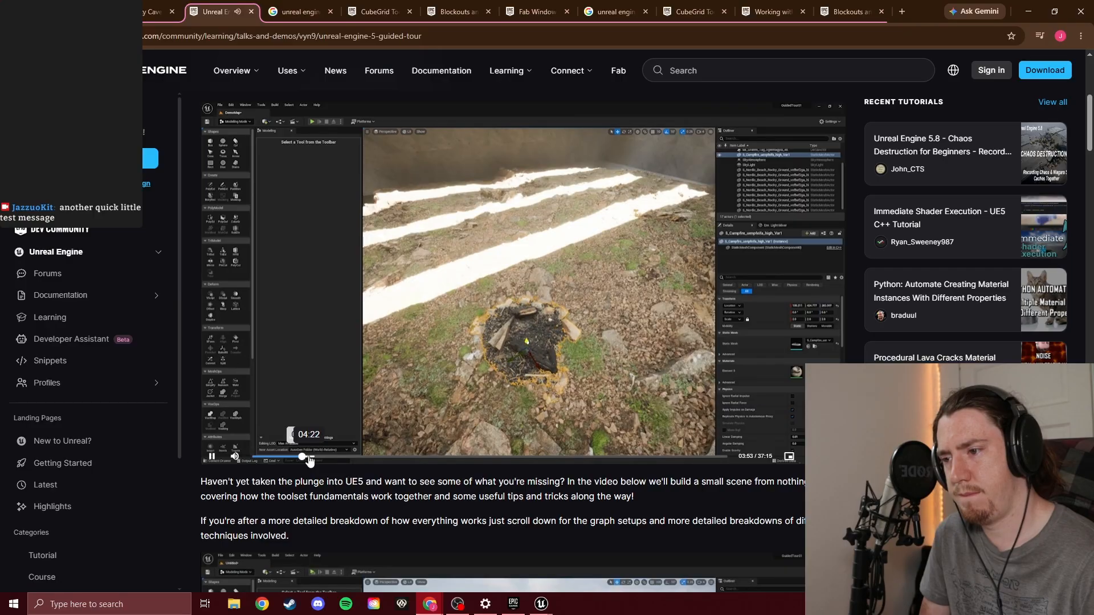
pyautogui.press('Left')
pyautogui.press('Left')
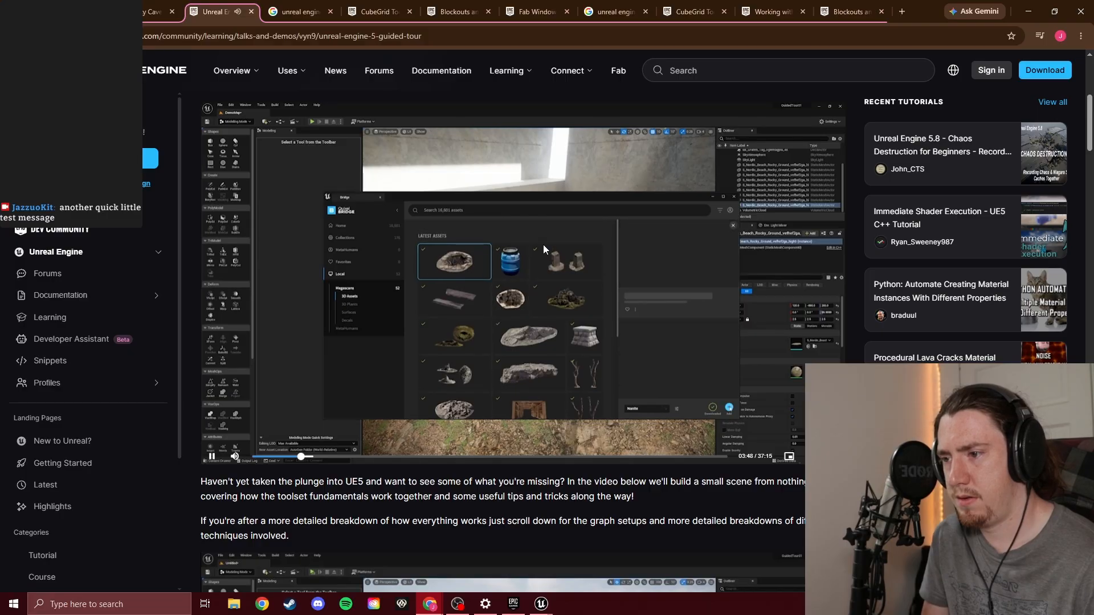
pyautogui.click(550, 301)
pyautogui.click(544, 292)
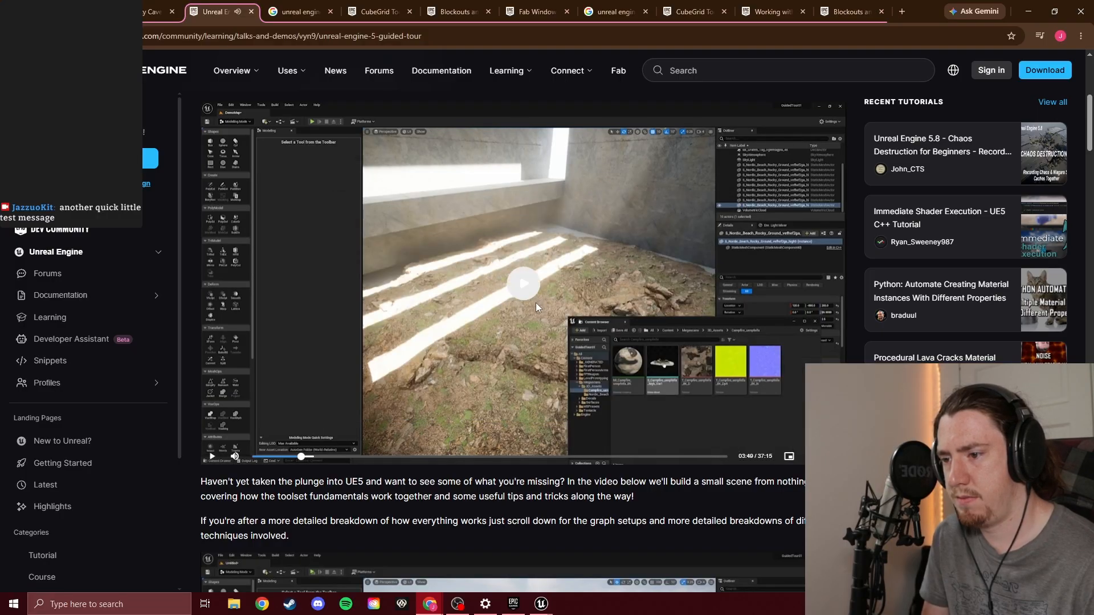
# Switch to the Unreal Editor and look through the Fab content folders, including Megascans Surfaces and Horror_Table
pyautogui.click(541, 604)
pyautogui.click(580, 556)
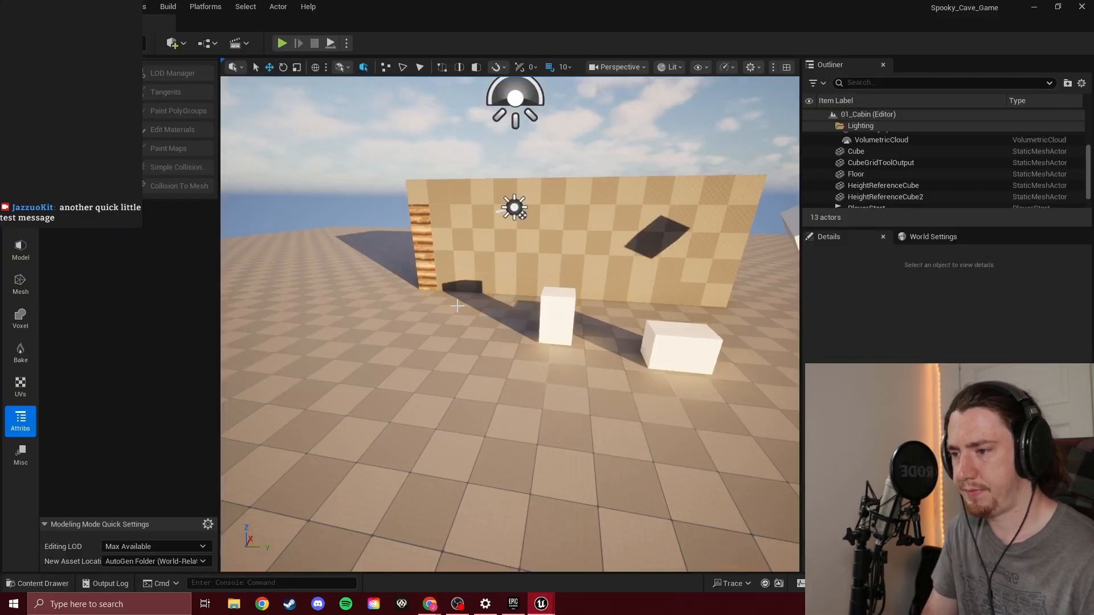
pyautogui.click(307, 442)
pyautogui.hotkey('ctrl', 'space')
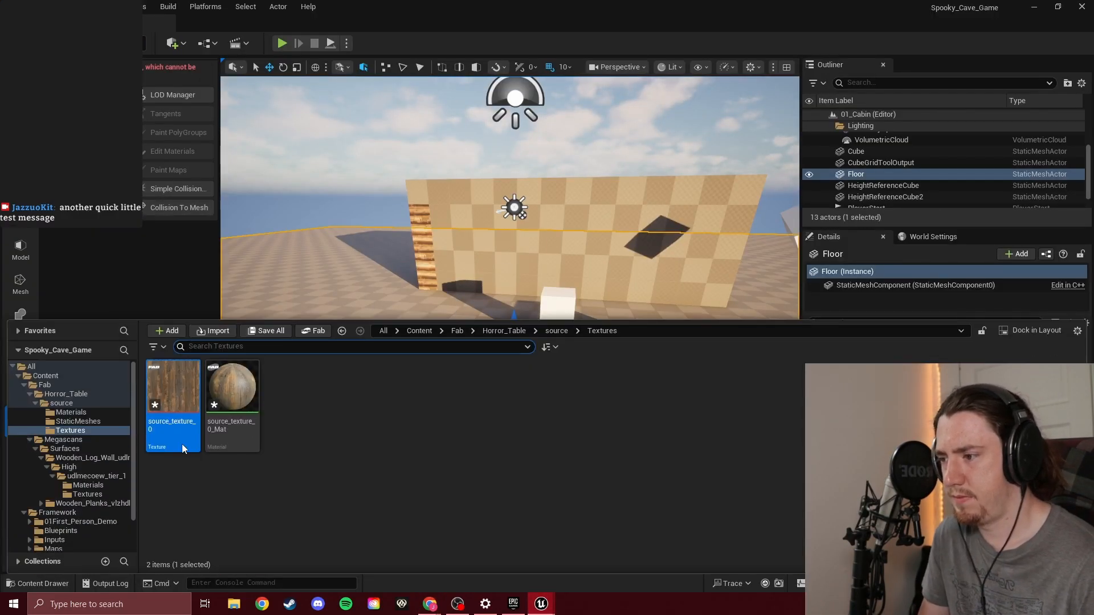
pyautogui.click(75, 401)
pyautogui.click(67, 393)
pyautogui.click(61, 386)
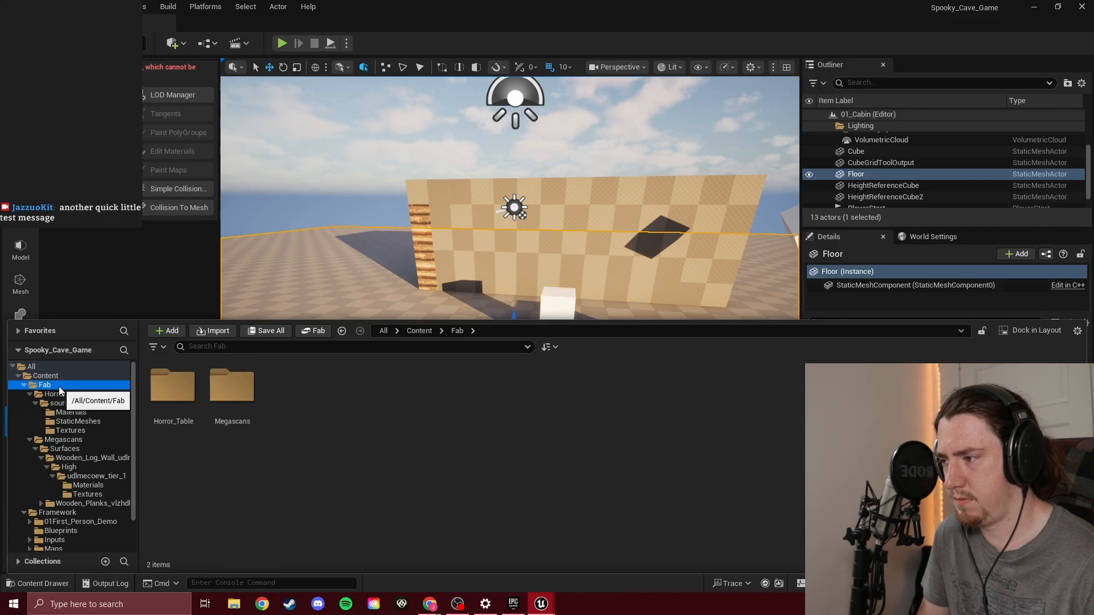
pyautogui.doubleClick(232, 386)
pyautogui.doubleClick(173, 386)
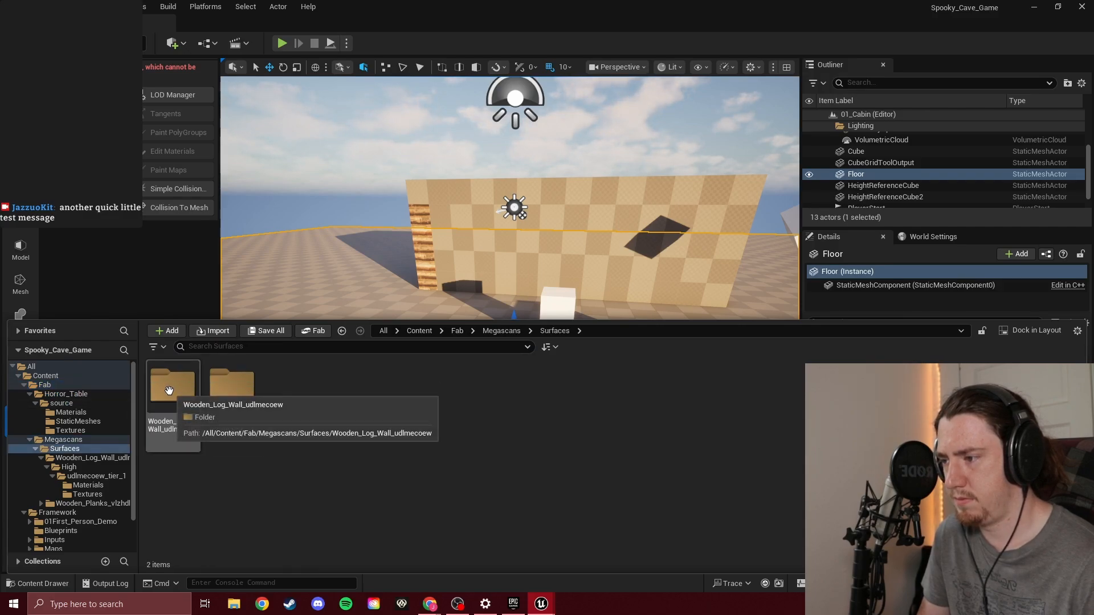
pyautogui.click(80, 439)
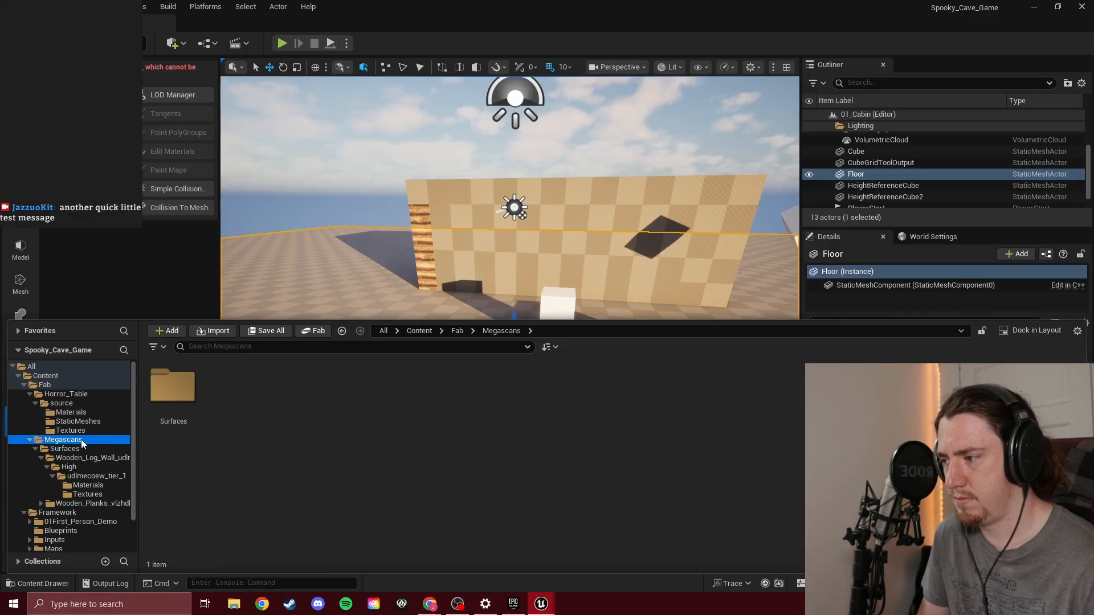
pyautogui.click(61, 402)
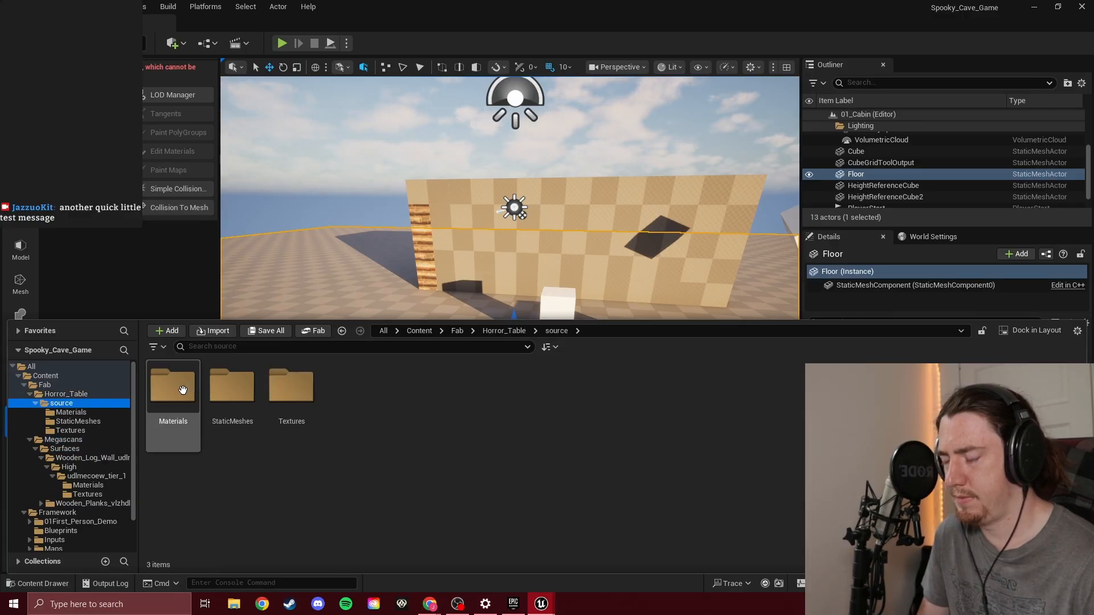
pyautogui.click(66, 394)
pyautogui.moveTo(179, 384); pyautogui.dragTo(396, 390)
pyautogui.hotkey('ctrl', 'space')
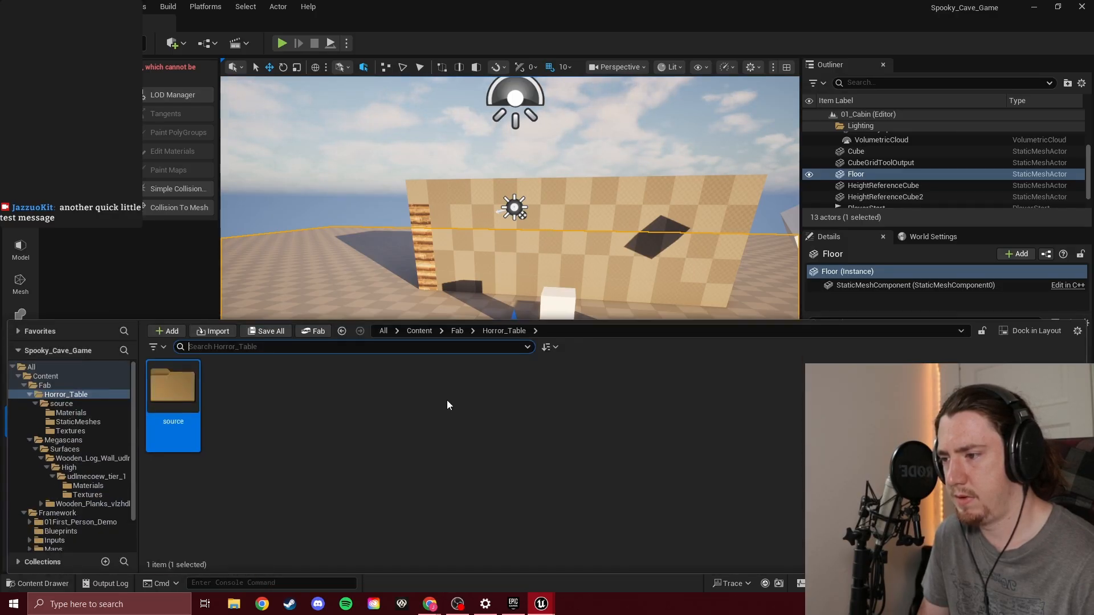
# Examine the static meshes, textures and materials in the Horror_Table source folder
pyautogui.click(49, 384)
pyautogui.click(49, 369)
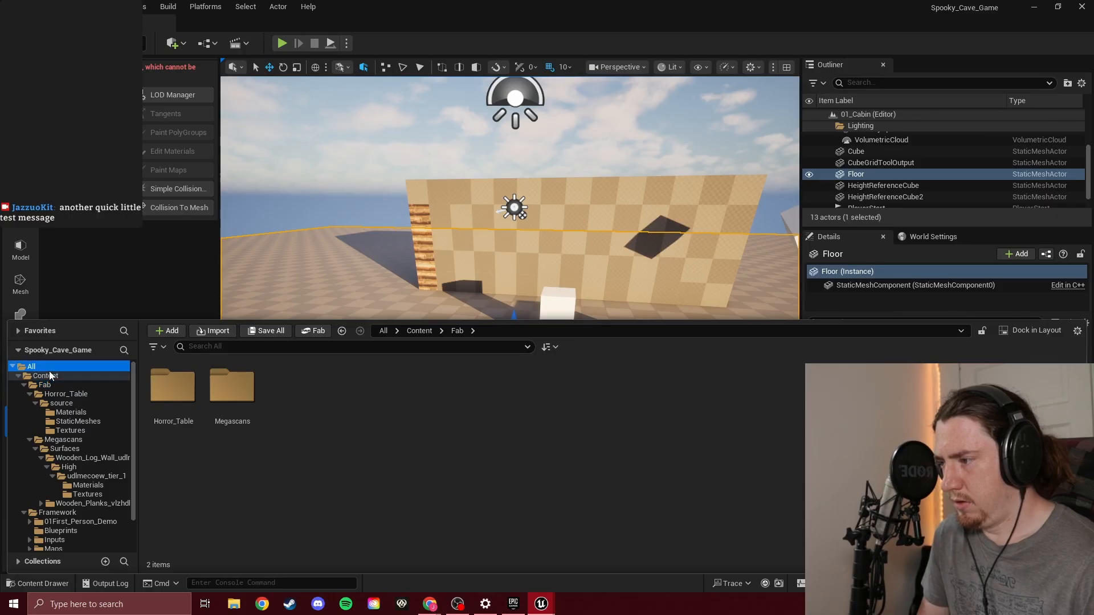
pyautogui.doubleClick(192, 386)
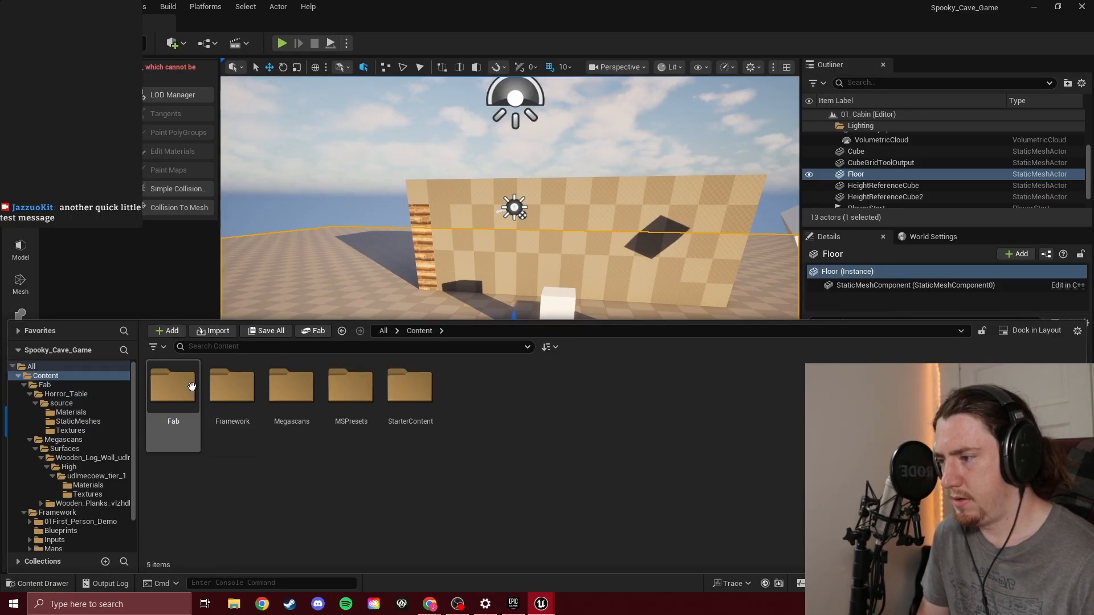
pyautogui.doubleClick(192, 387)
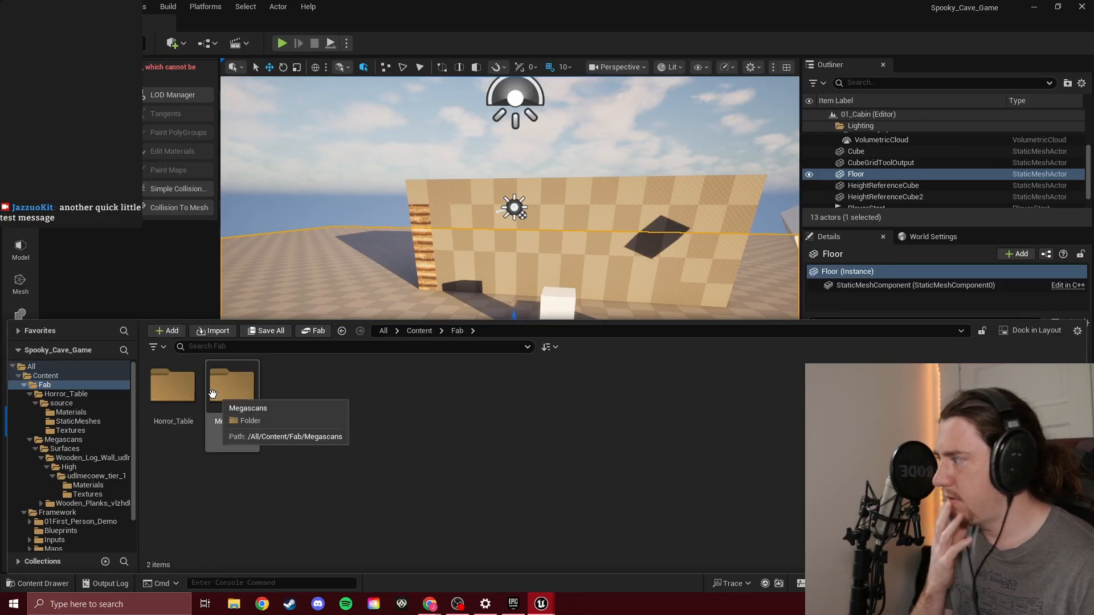
pyautogui.click(190, 397)
pyautogui.doubleClick(190, 397)
pyautogui.doubleClick(190, 397)
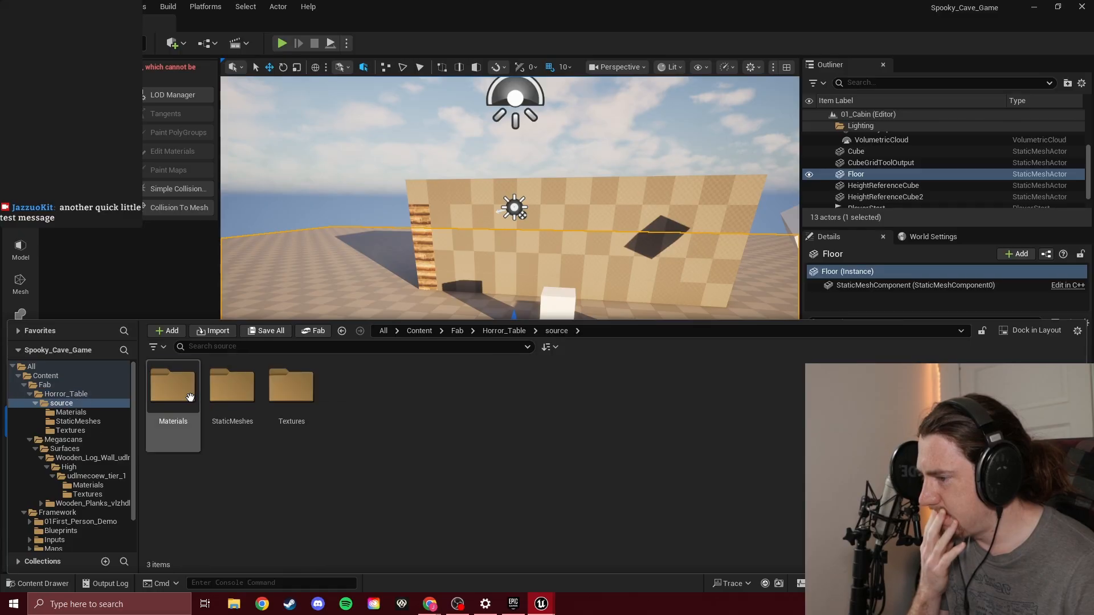
pyautogui.click(258, 400)
pyautogui.doubleClick(258, 401)
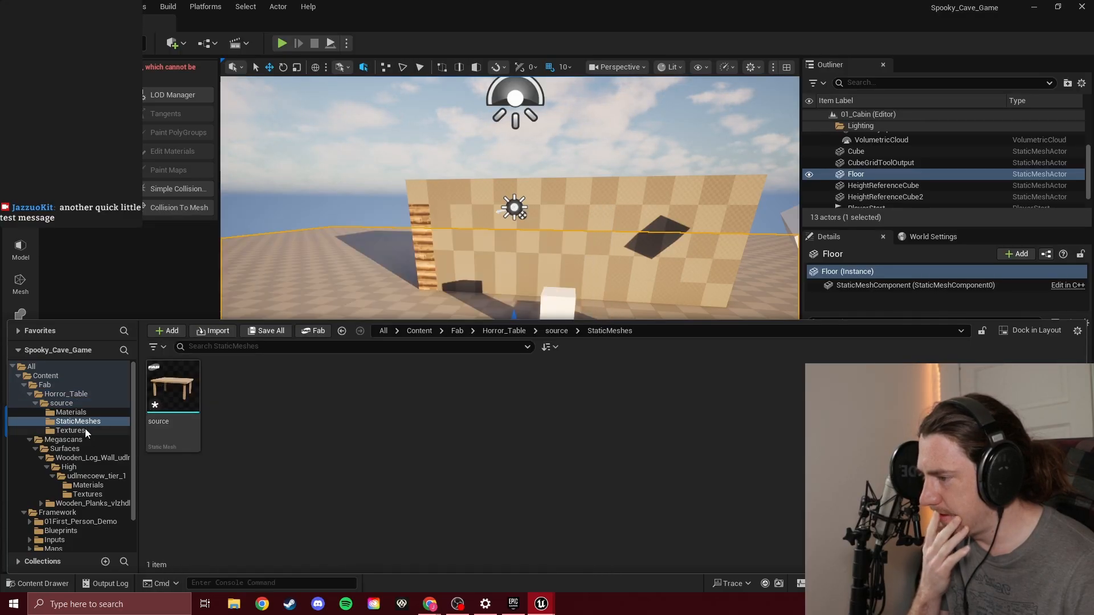
pyautogui.click(87, 430)
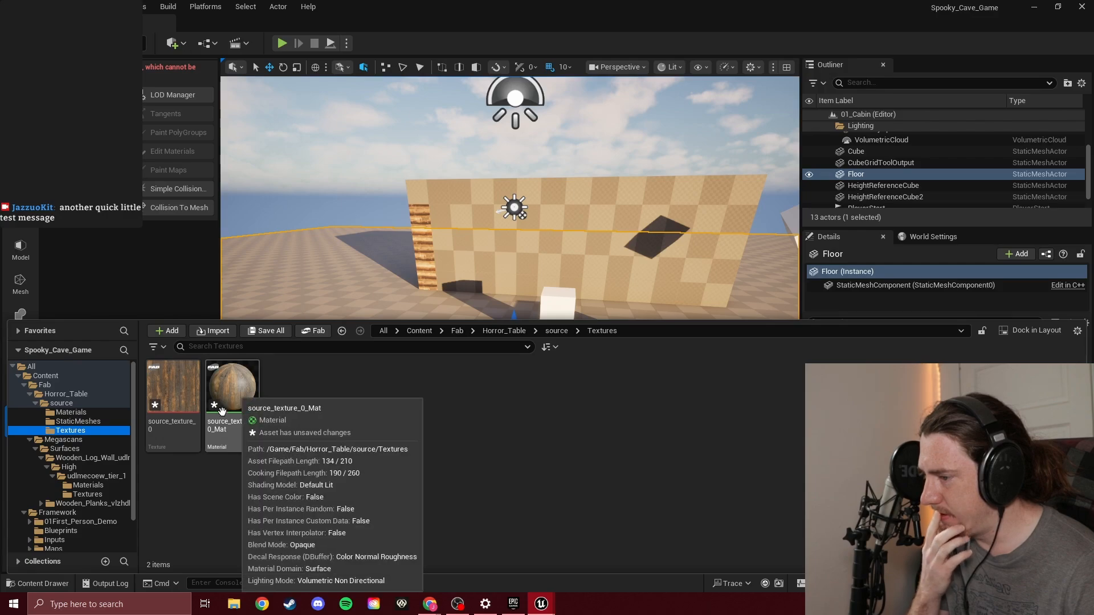
pyautogui.click(108, 422)
pyautogui.click(102, 410)
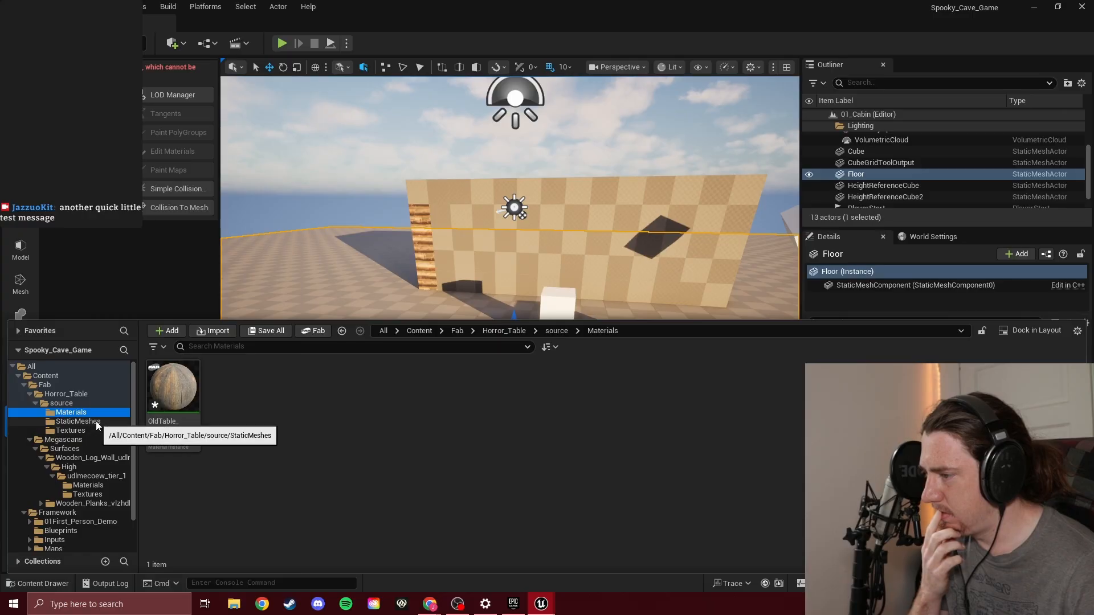
# Place the source static mesh from the Horror_Table StaticMeshes folder on the open floor outside the cabin
pyautogui.click(100, 422)
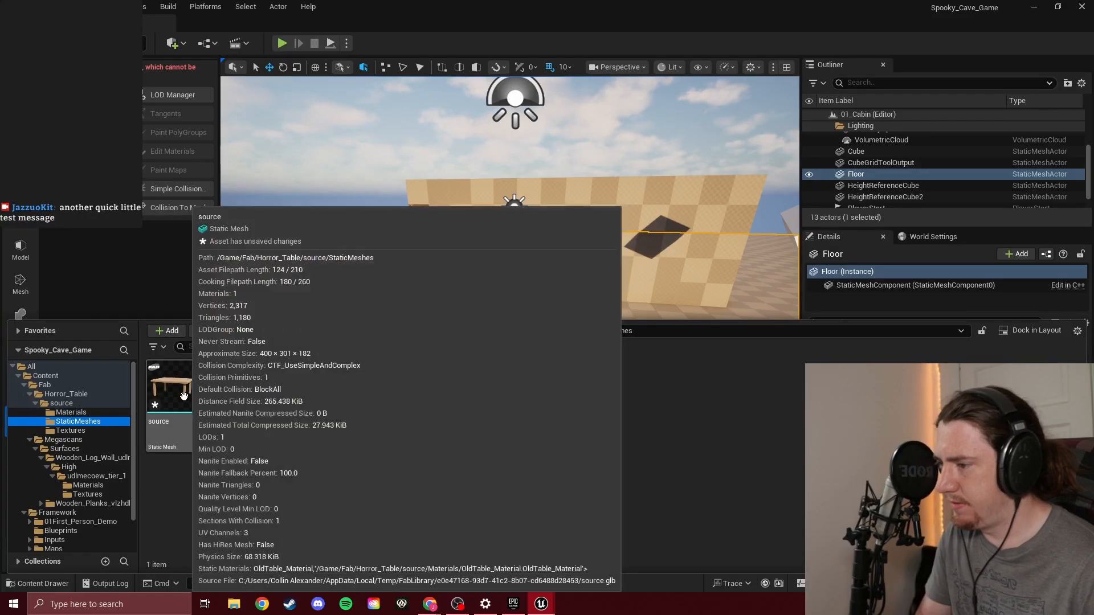
pyautogui.click(186, 401)
pyautogui.moveTo(299, 375); pyautogui.dragTo(378, 420)
pyautogui.moveTo(378, 420); pyautogui.dragTo(318, 469, button='right')
pyautogui.press('w')
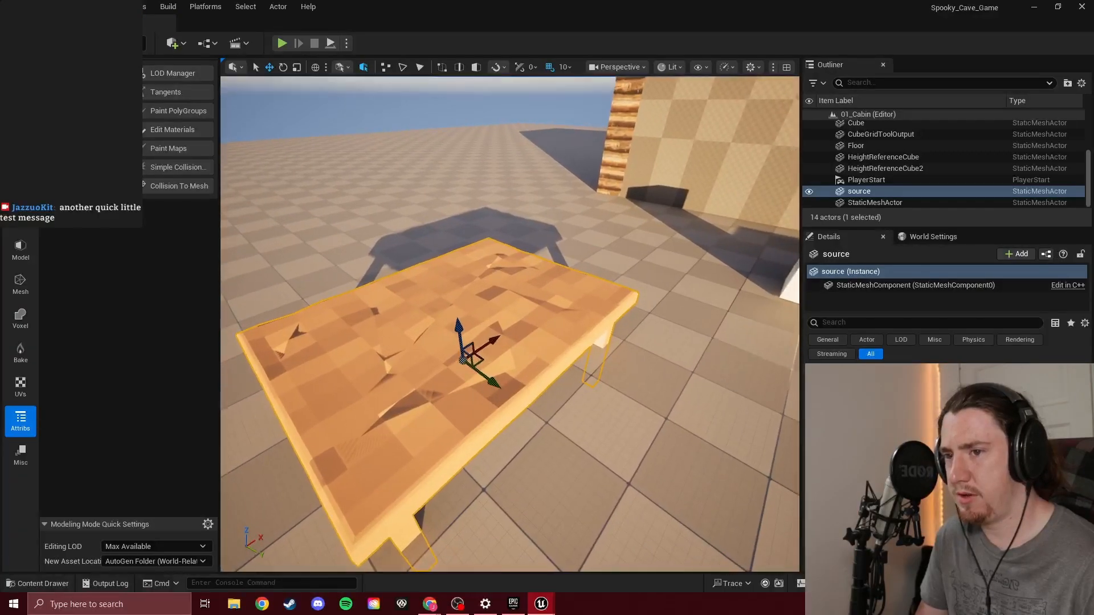
pyautogui.click(449, 385)
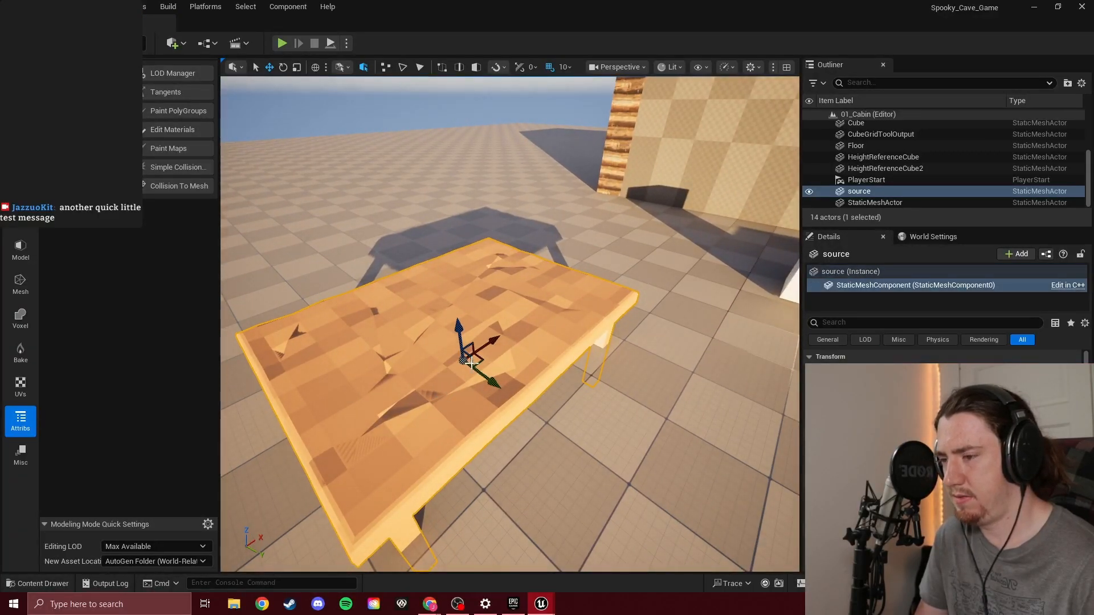
# Check which static mesh and material are assigned to the table's StaticMeshComponent
pyautogui.doubleClick(877, 197)
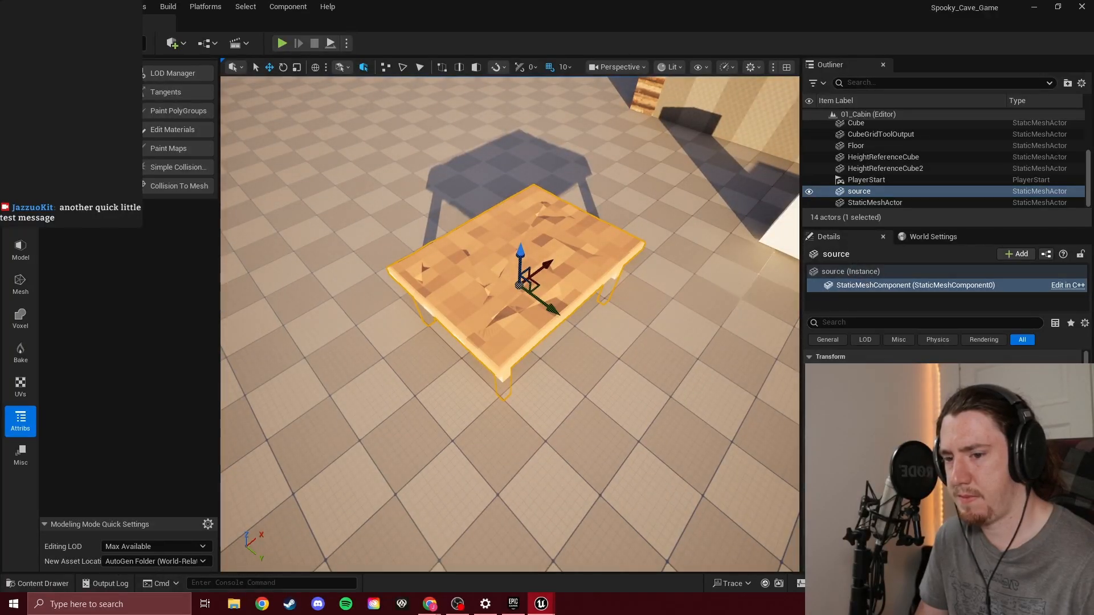
pyautogui.click(1000, 452)
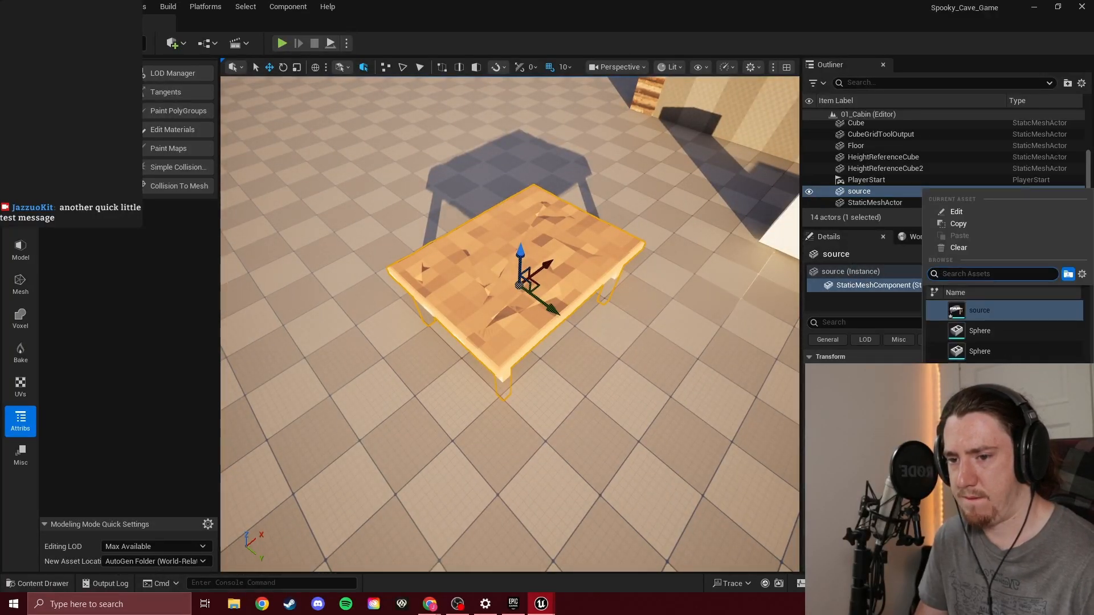
pyautogui.press('Escape')
pyautogui.click(1000, 516)
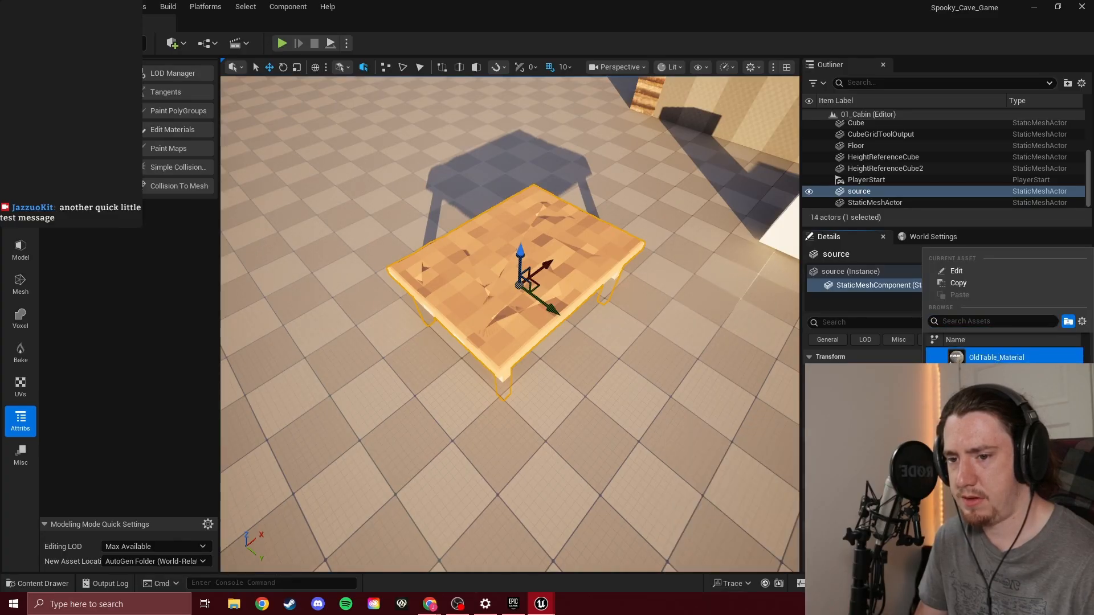
pyautogui.press('Escape')
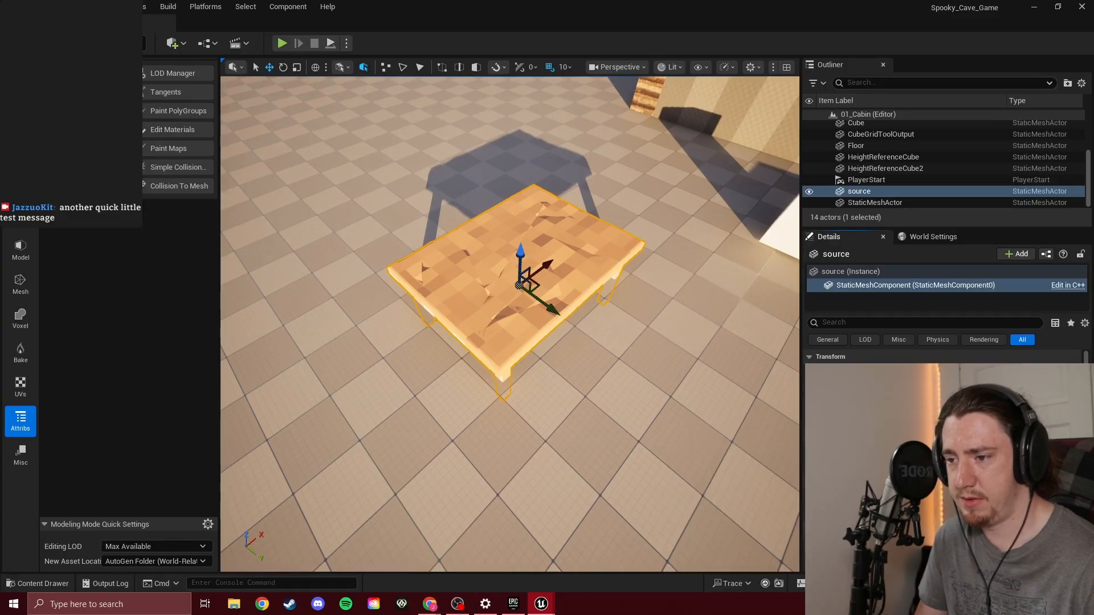
# Play the level briefly inside the cabin, stop it, and go back to inspecting the table outside
pyautogui.moveTo(621, 410); pyautogui.dragTo(631, 404, button='right')
pyautogui.click(284, 46)
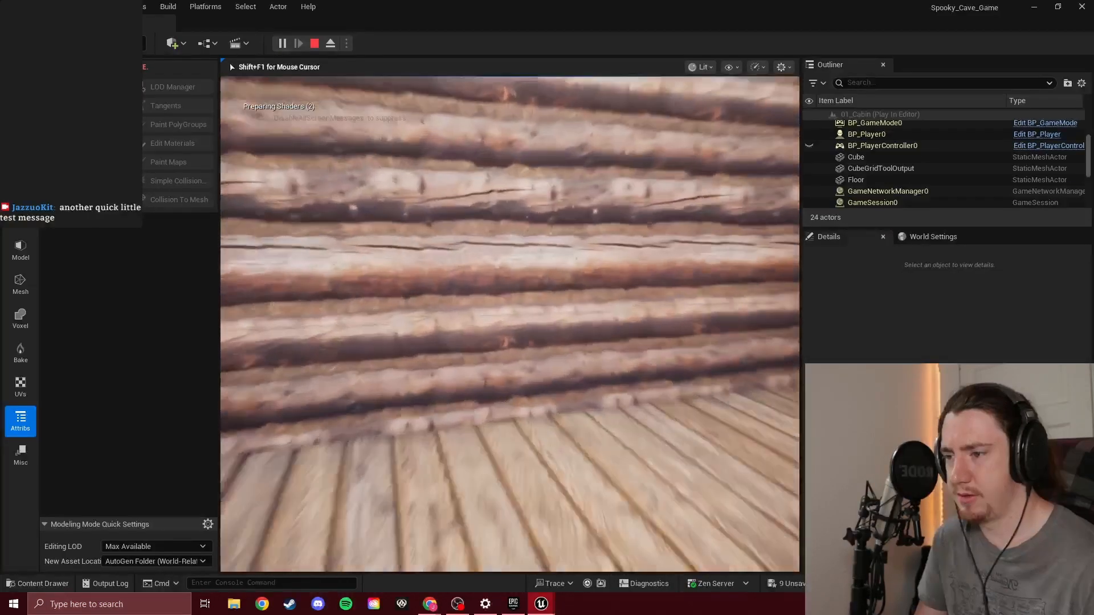
pyautogui.press('Escape')
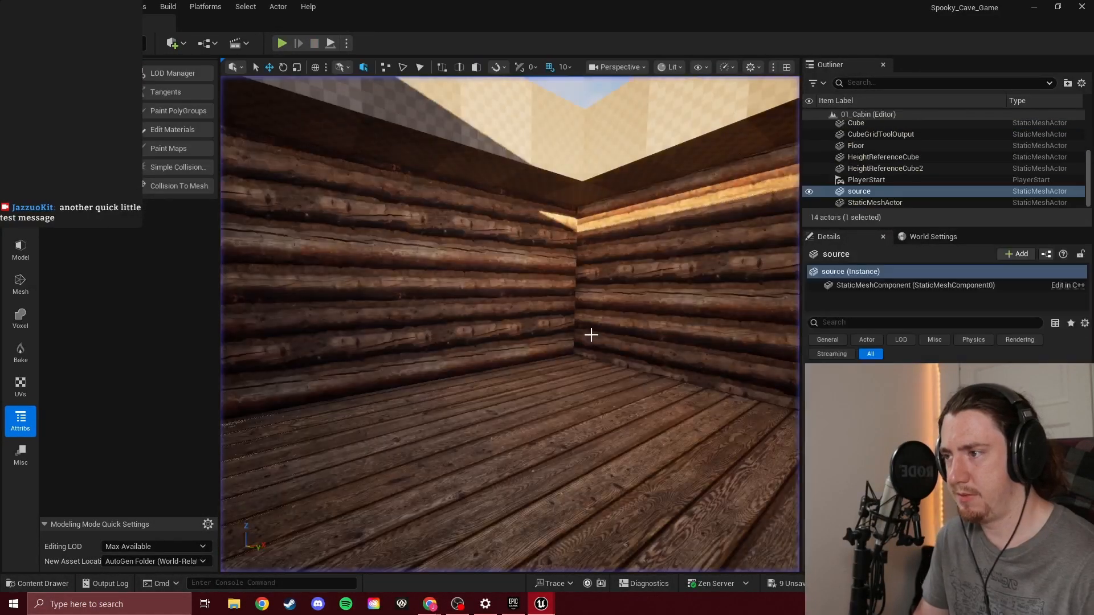
pyautogui.moveTo(591, 335); pyautogui.dragTo(627, 399, button='right')
pyautogui.press('w')
pyautogui.press('s')
pyautogui.press('w')
pyautogui.press('a')
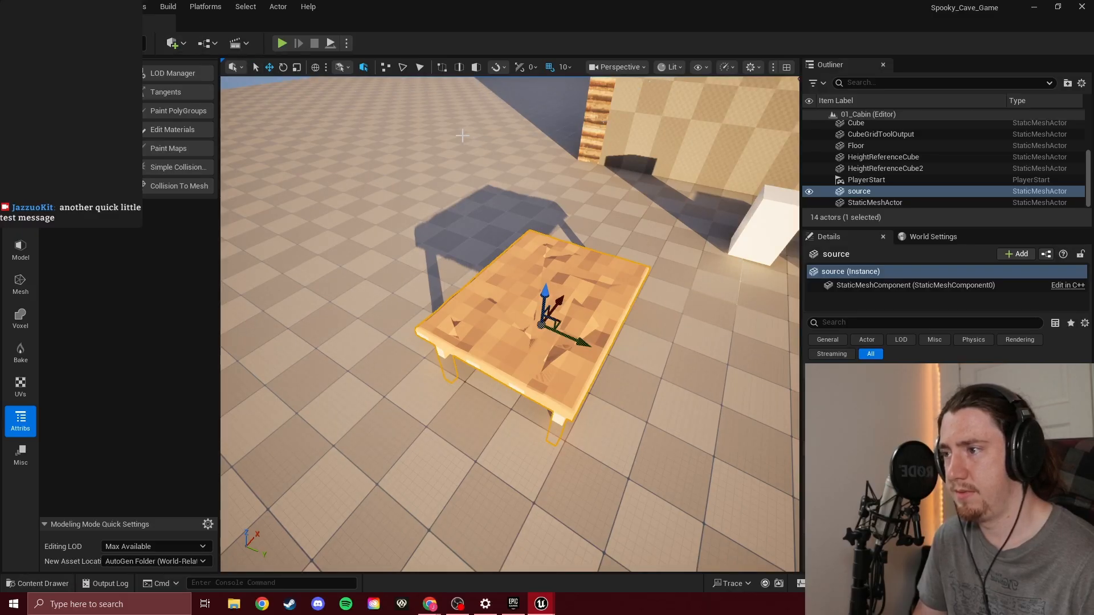
# Switch the editor from Modeling mode to Selection mode
pyautogui.press('1')
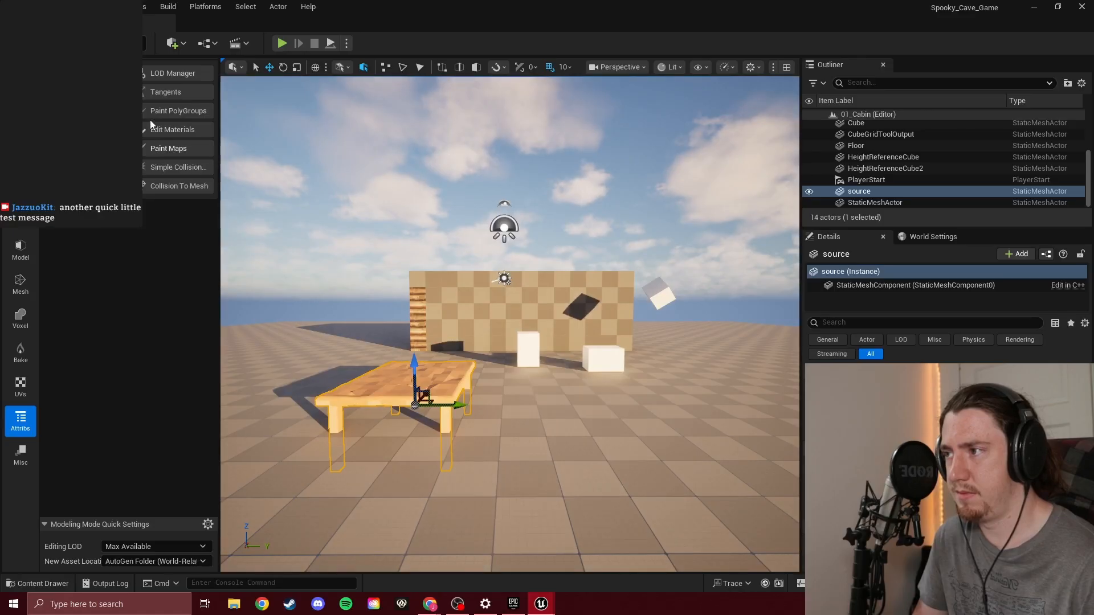
pyautogui.click(122, 43)
pyautogui.click(131, 61)
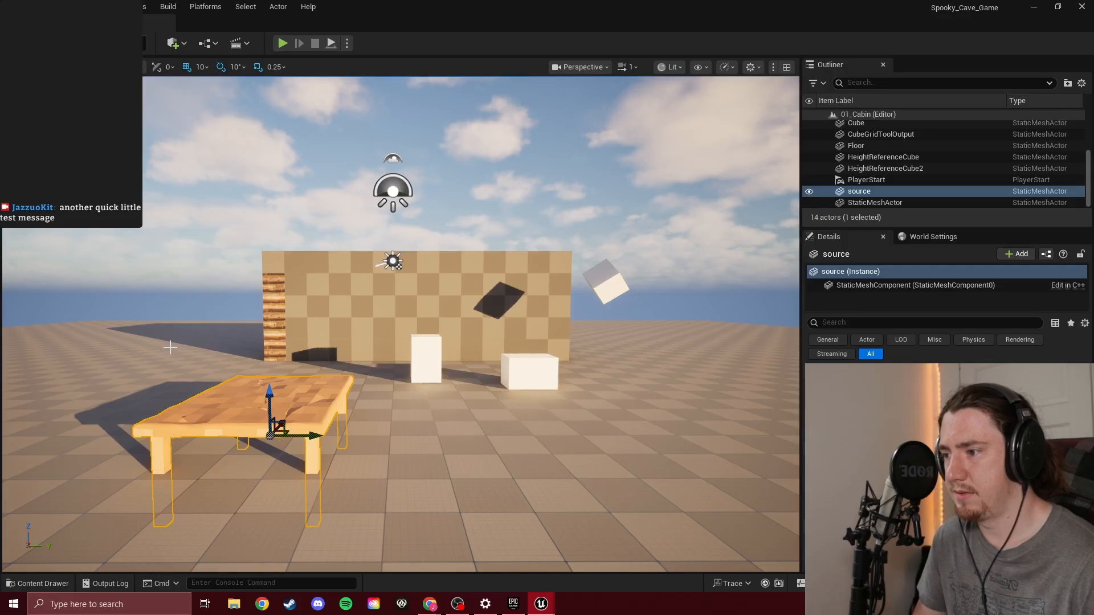
# Raise the table so its legs rise out of the floor, and shift it slightly sideways
pyautogui.moveTo(271, 397); pyautogui.dragTo(268, 390)
pyautogui.moveTo(270, 428); pyautogui.dragTo(274, 405)
pyautogui.click(401, 401)
pyautogui.moveTo(400, 401); pyautogui.dragTo(307, 400, button='right')
pyautogui.click(396, 384)
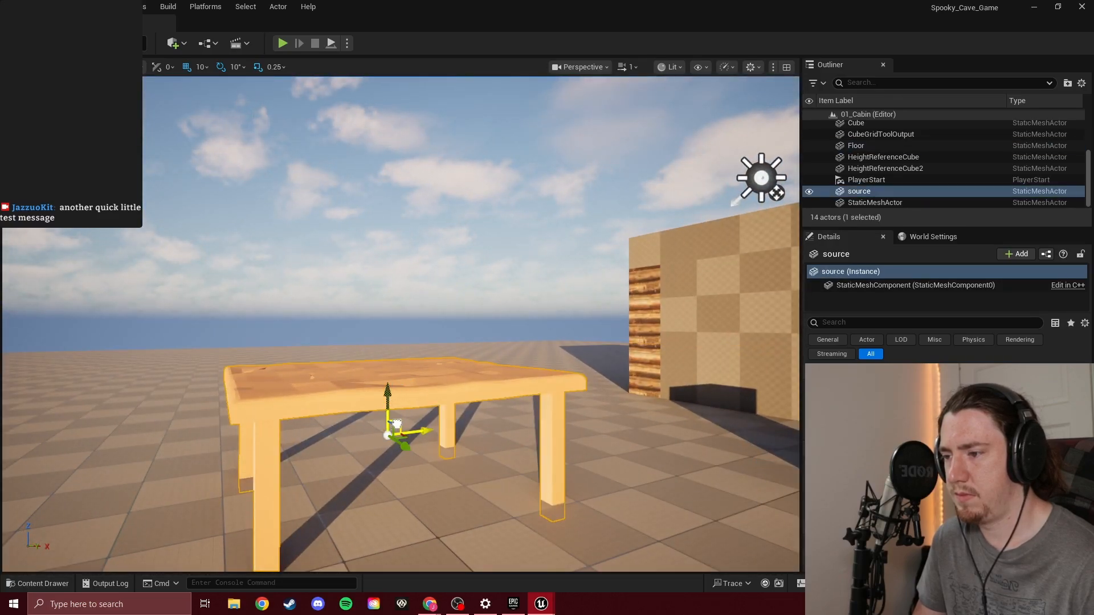
pyautogui.moveTo(397, 424); pyautogui.dragTo(365, 434)
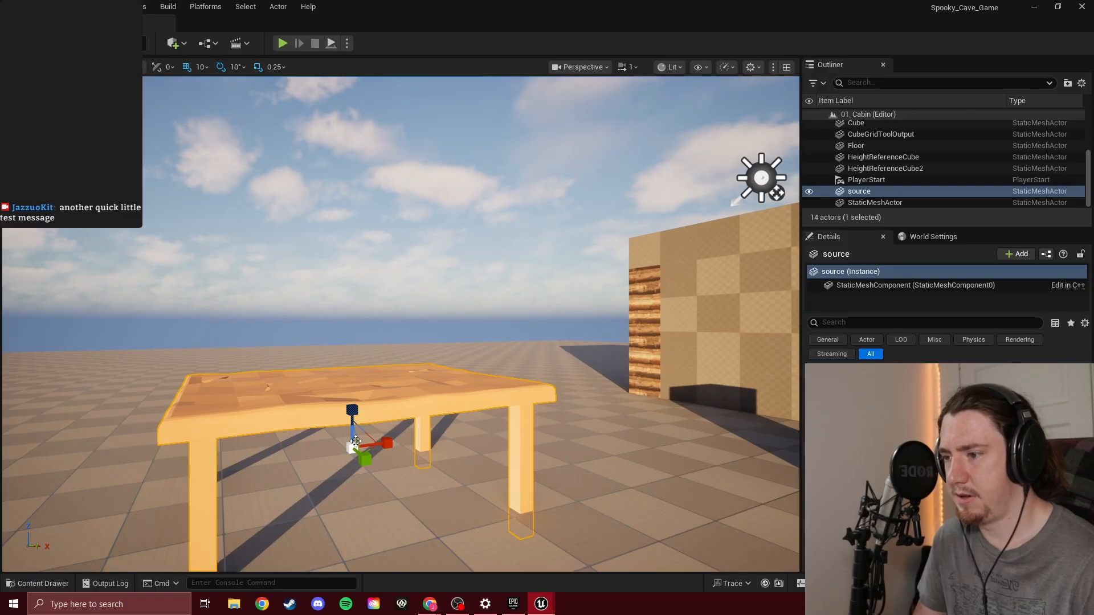
# Scale the table down uniformly and inspect it from above
pyautogui.moveTo(352, 448); pyautogui.dragTo(325, 464)
pyautogui.moveTo(402, 348); pyautogui.dragTo(453, 444, button='right')
# Delete the scaled-down table from the level
pyautogui.press('Escape')
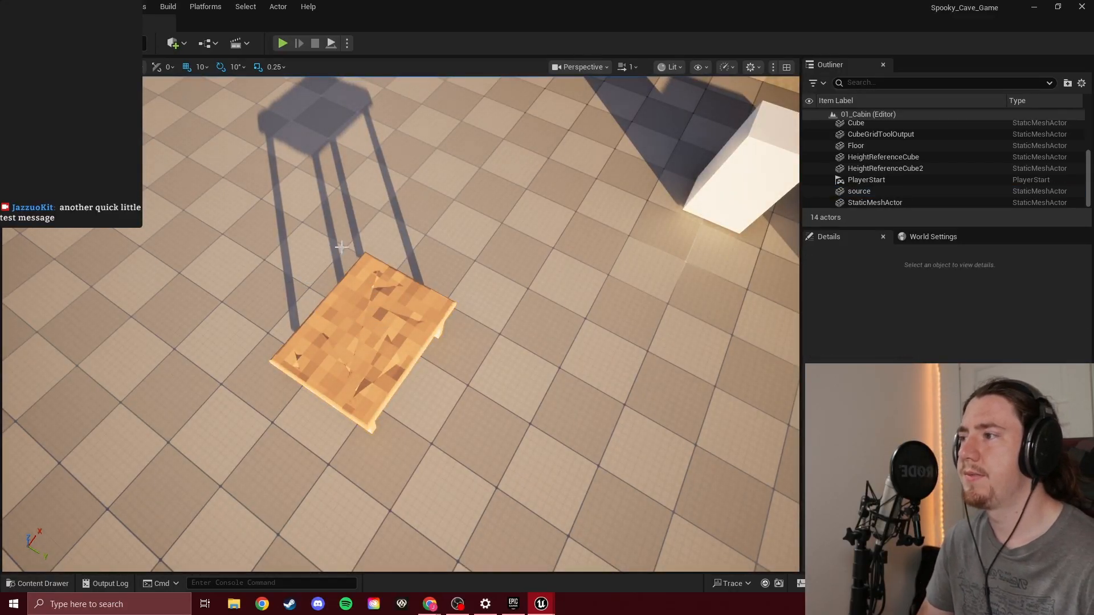
pyautogui.click(431, 304)
pyautogui.press('Delete')
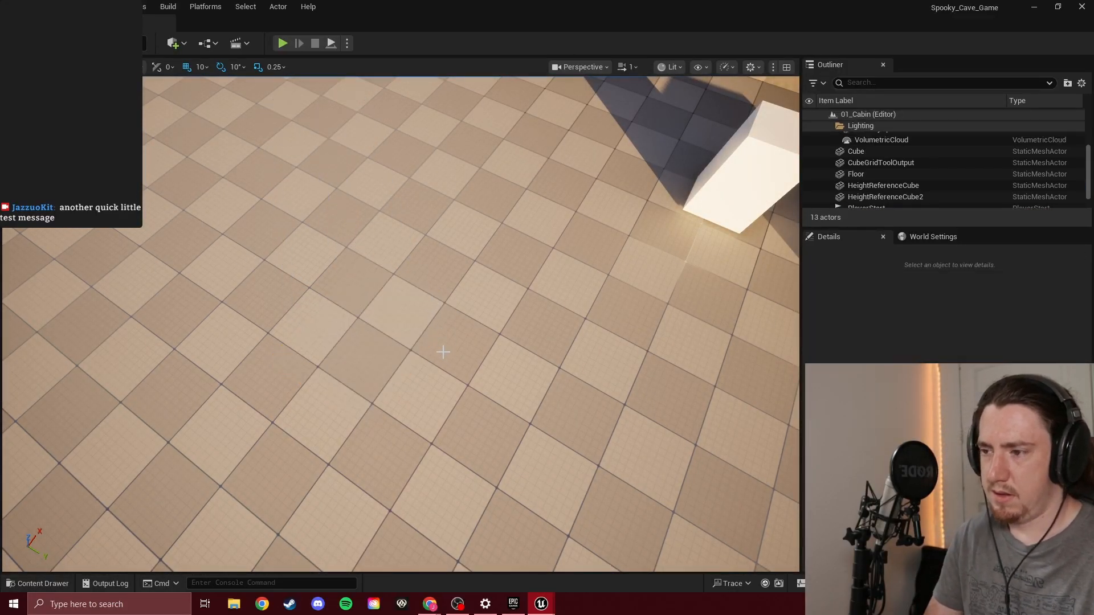
# Try to delete the Horror_Table folder from the project's Fab content folder
pyautogui.hotkey('ctrl', 'space')
pyautogui.click(71, 412)
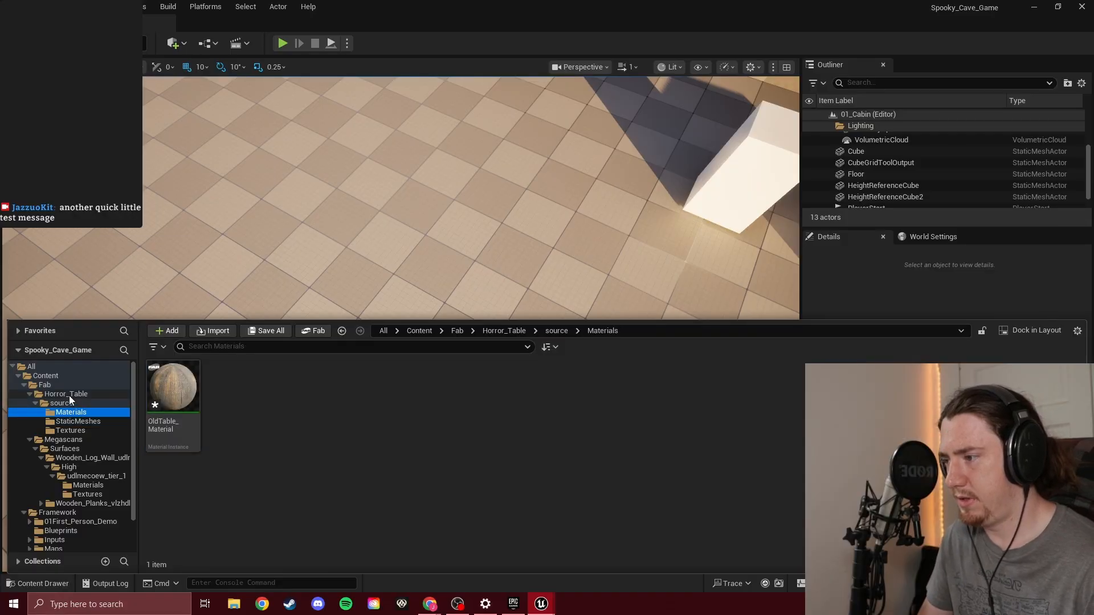
pyautogui.click(67, 394)
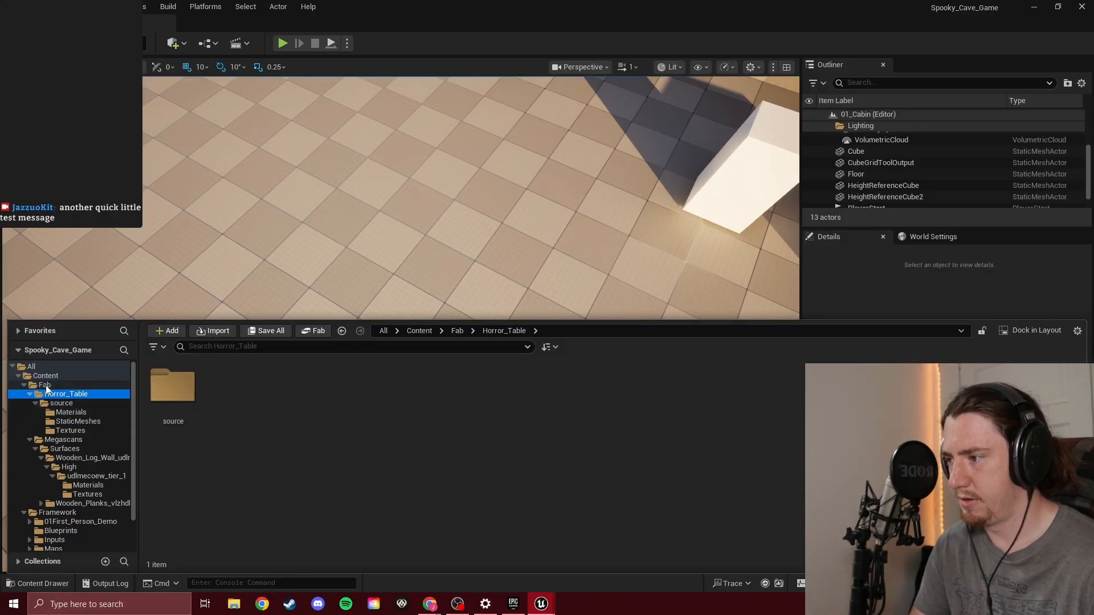
pyautogui.click(44, 385)
pyautogui.click(197, 418)
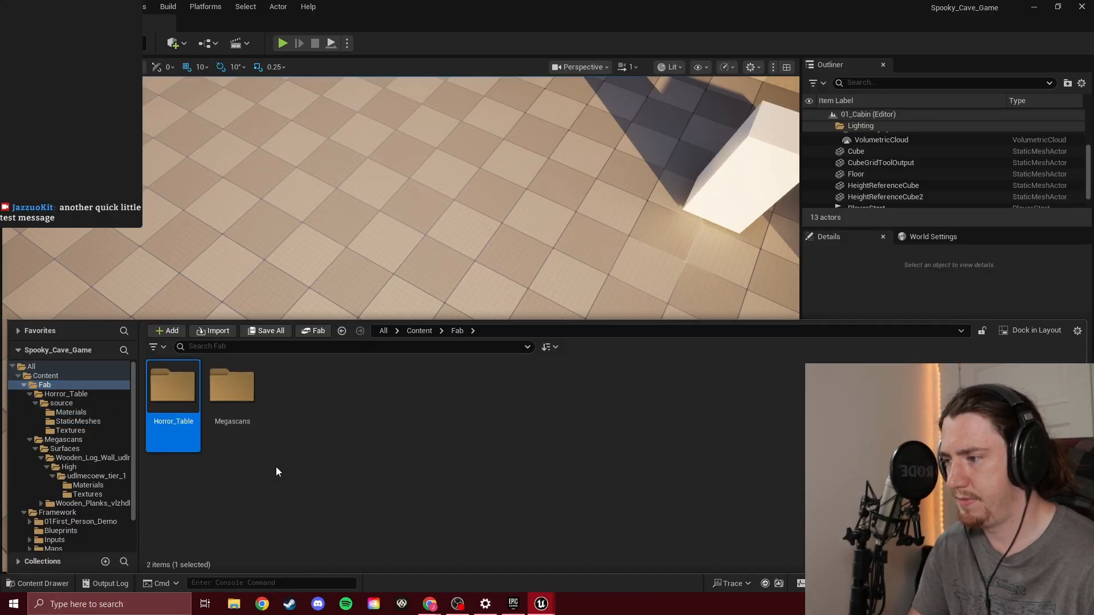
pyautogui.press('Delete')
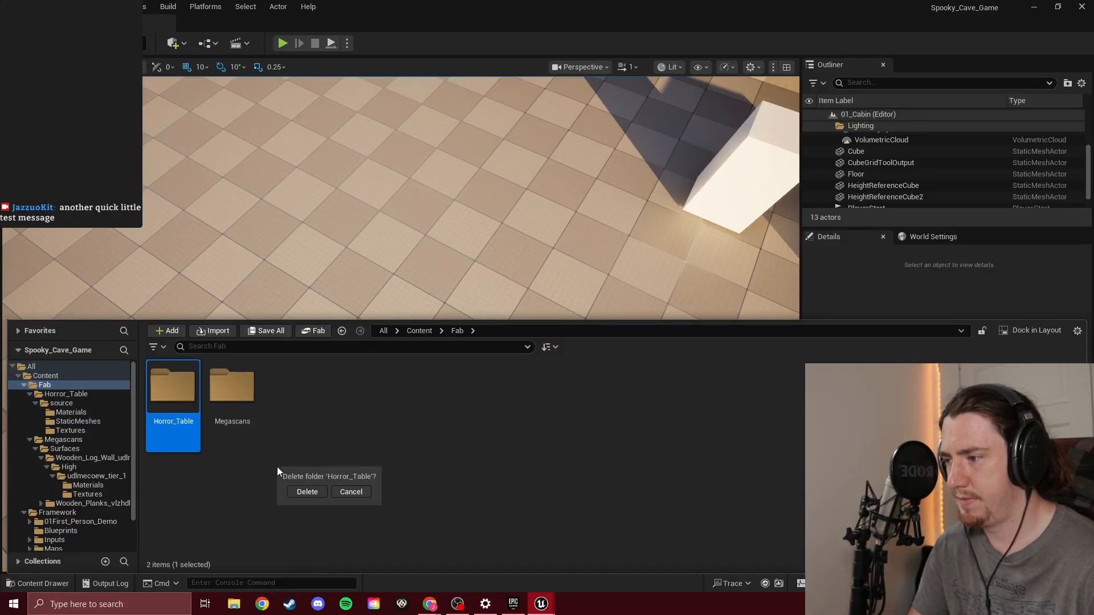
pyautogui.click(317, 496)
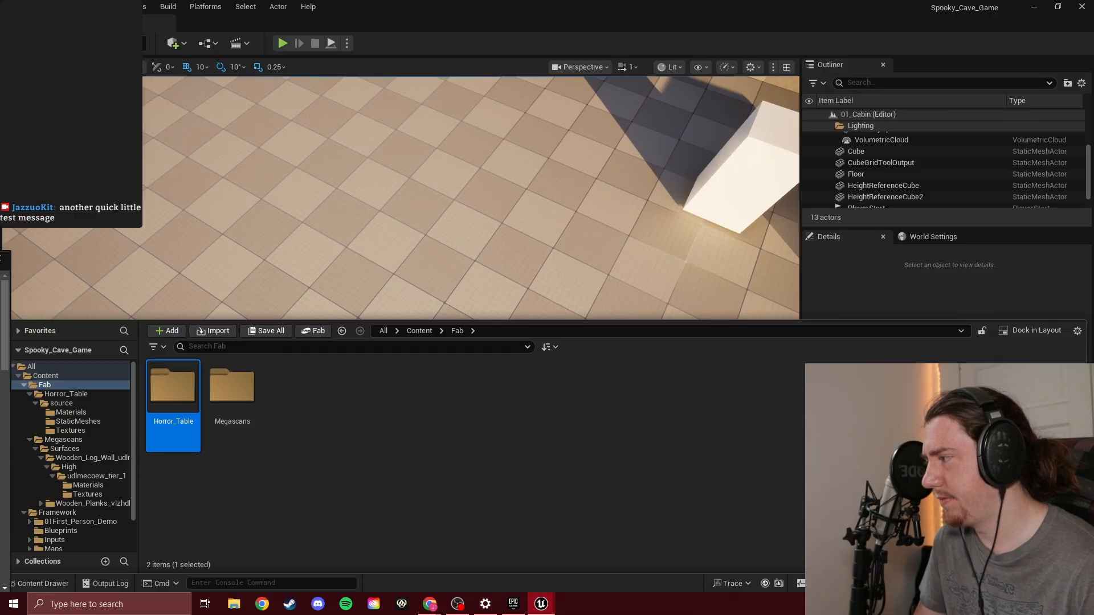
pyautogui.click(193, 399)
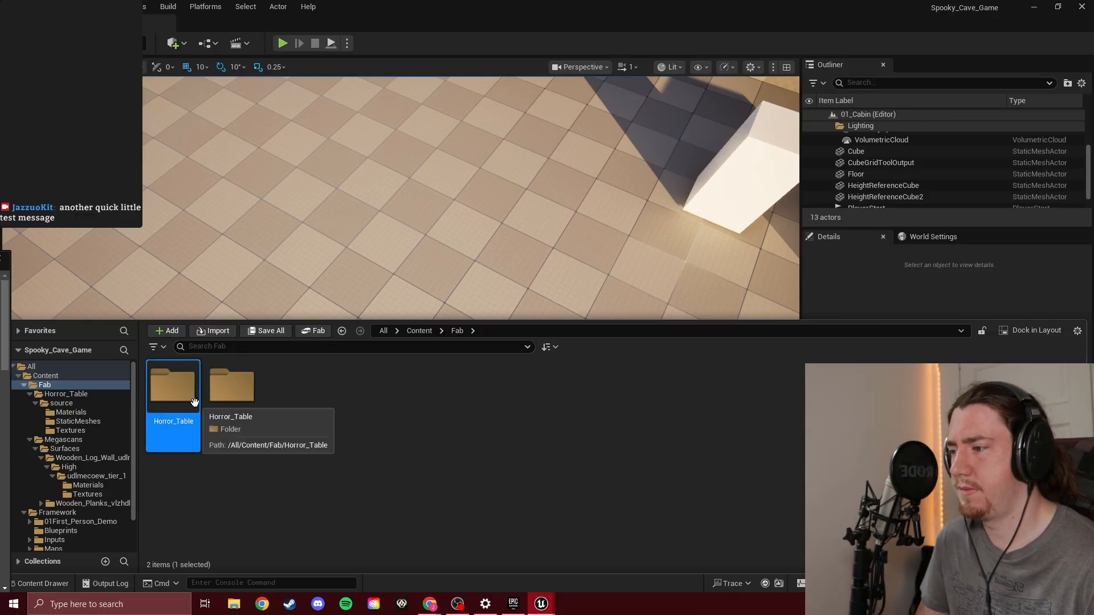
pyautogui.press('Delete')
pyautogui.click(226, 429)
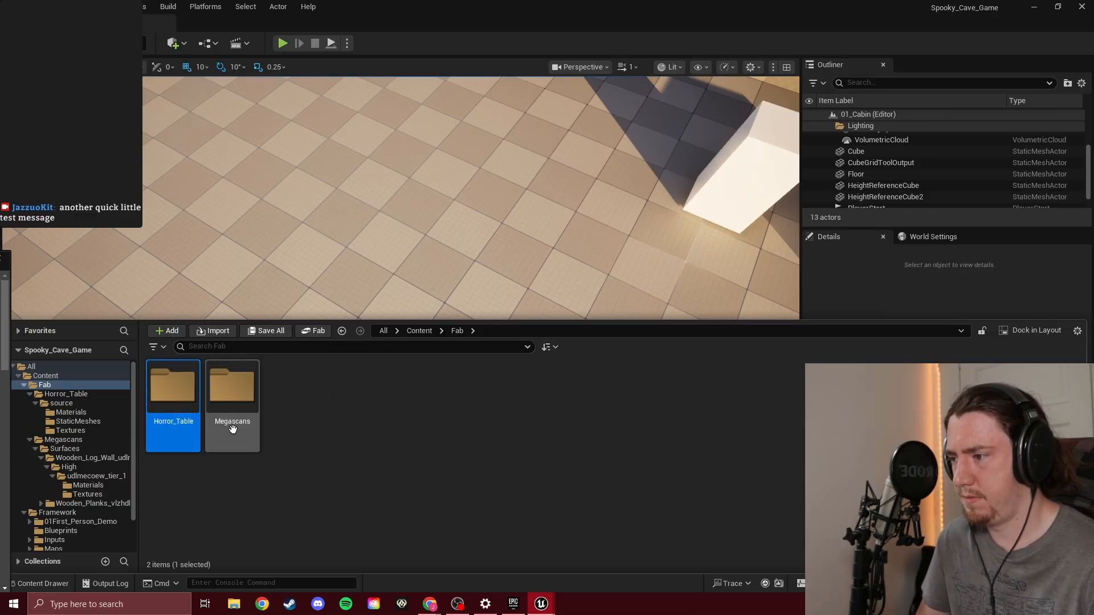
# Examine the Megascans Surfaces content, including the Wooden_Planks material and the Wooden_Log_Wall folder
pyautogui.click(45, 385)
pyautogui.doubleClick(224, 402)
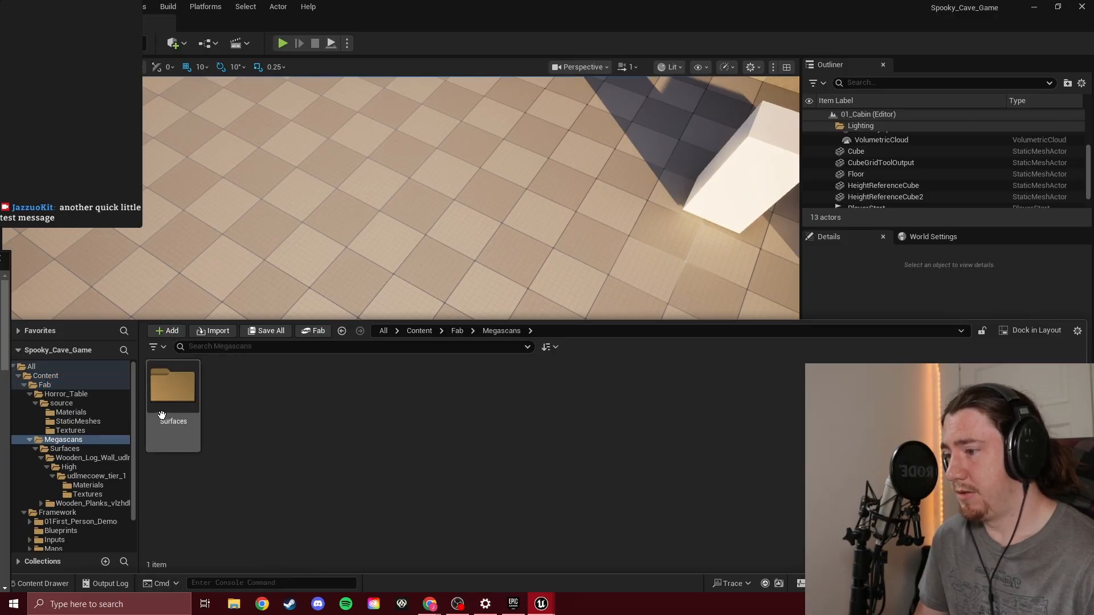
pyautogui.doubleClick(173, 388)
pyautogui.doubleClick(235, 404)
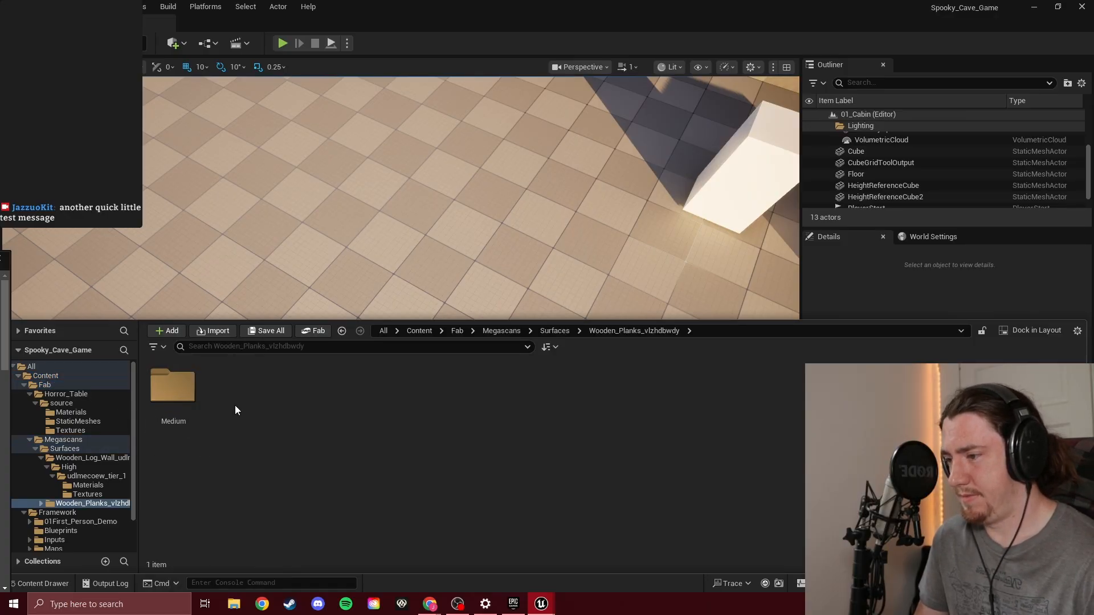
pyautogui.doubleClick(171, 388)
pyautogui.doubleClick(167, 390)
pyautogui.doubleClick(167, 391)
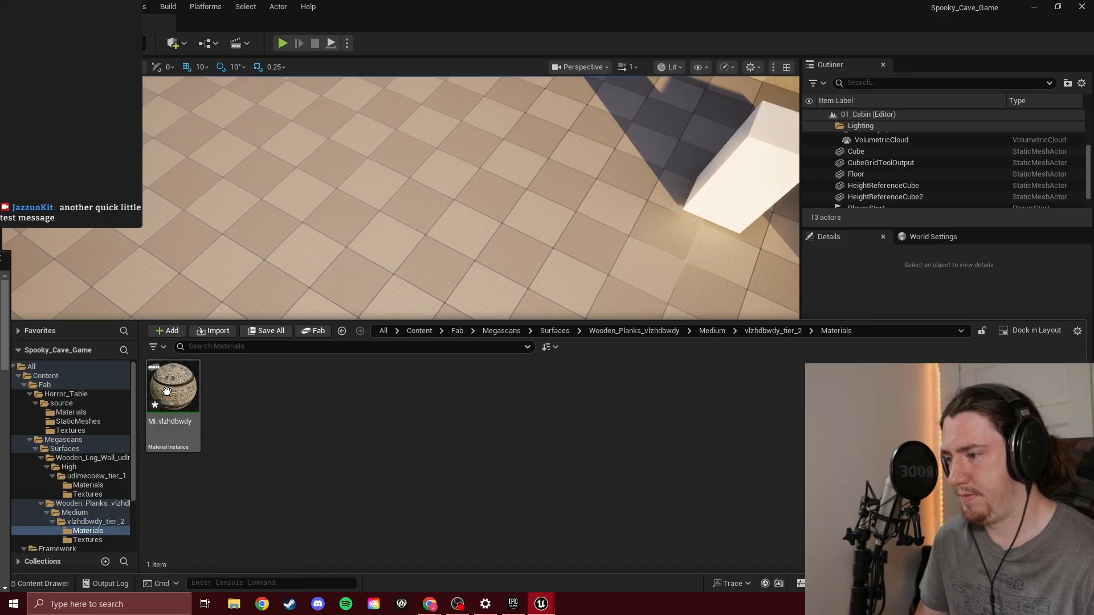
pyautogui.click(88, 458)
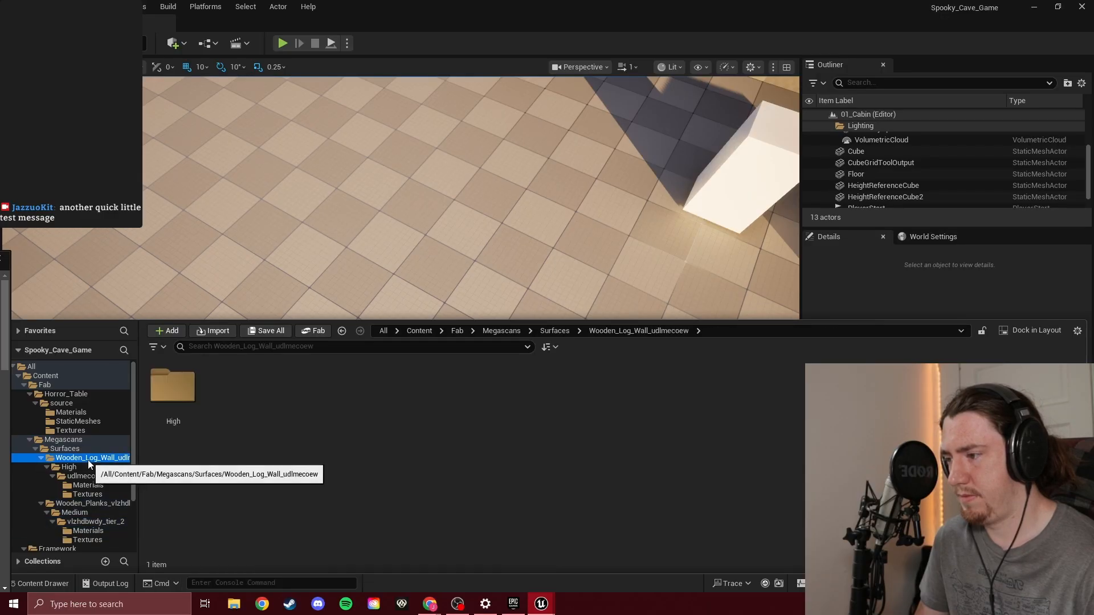
pyautogui.click(82, 449)
pyautogui.click(65, 439)
# Return to the cabin interior and save the level
pyautogui.moveTo(478, 304); pyautogui.dragTo(564, 324, button='right')
pyautogui.press('s')
pyautogui.press('w')
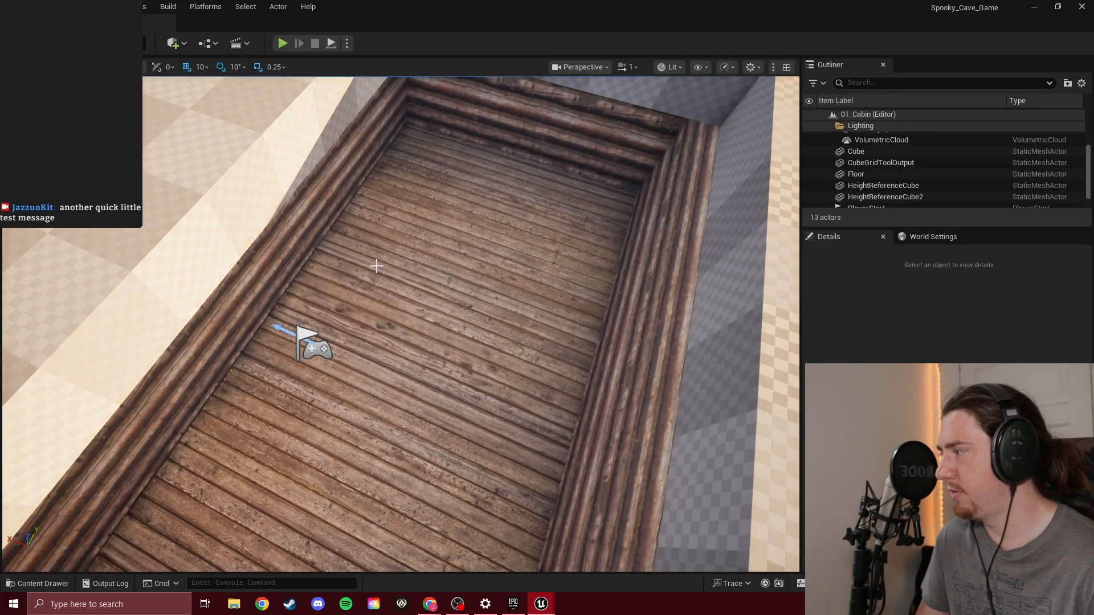
pyautogui.moveTo(376, 264); pyautogui.dragTo(377, 319, button='right')
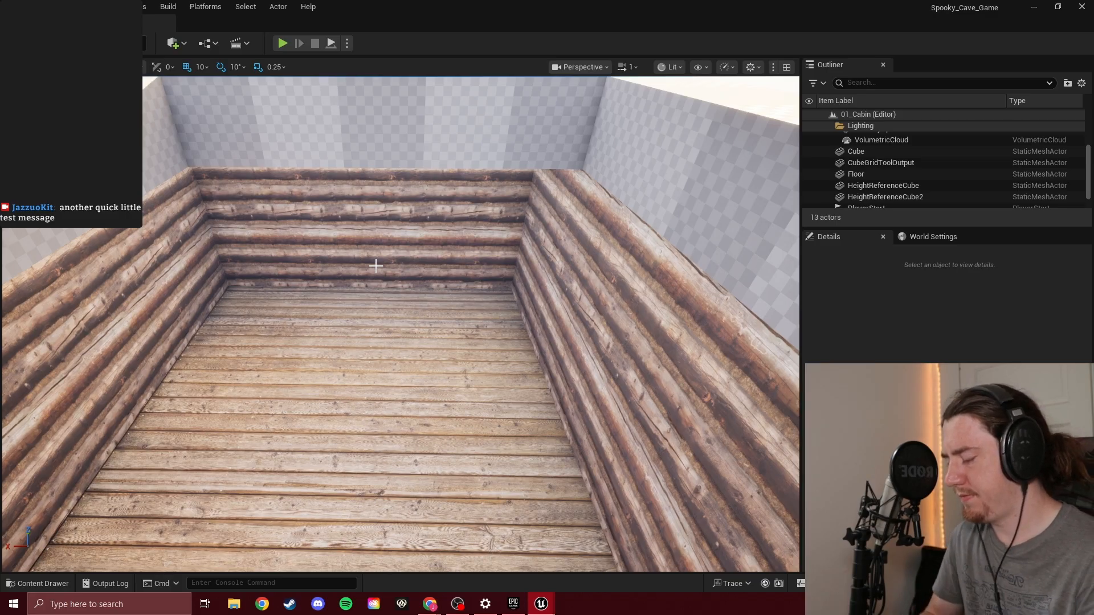
pyautogui.hotkey('ctrl', 's')
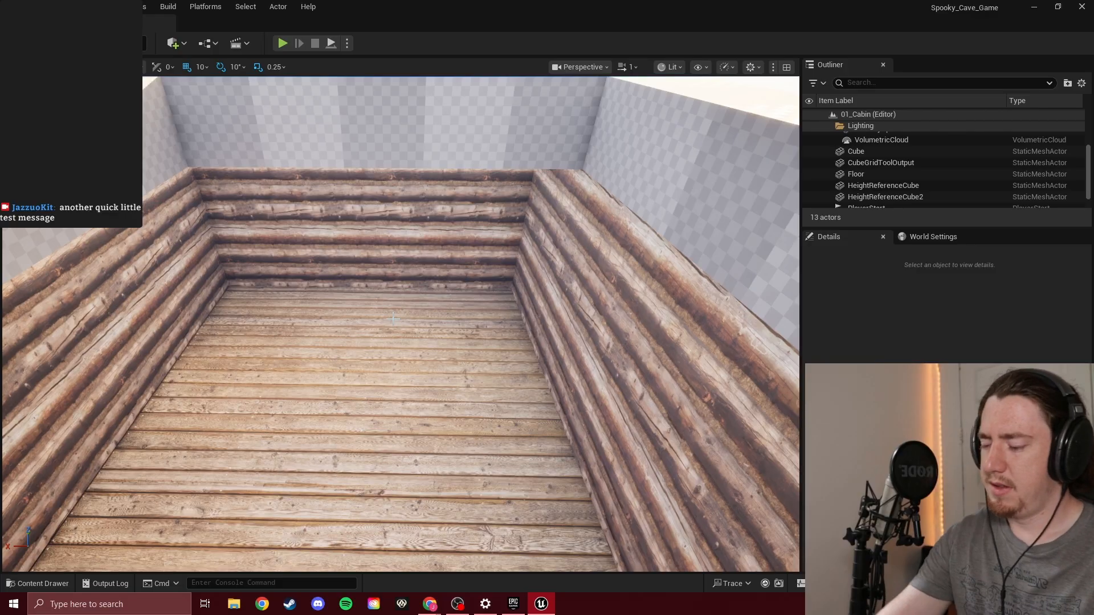
# Examine the cabin's log walls from inside and its overall shape from above
pyautogui.moveTo(393, 319); pyautogui.dragTo(516, 185, button='right')
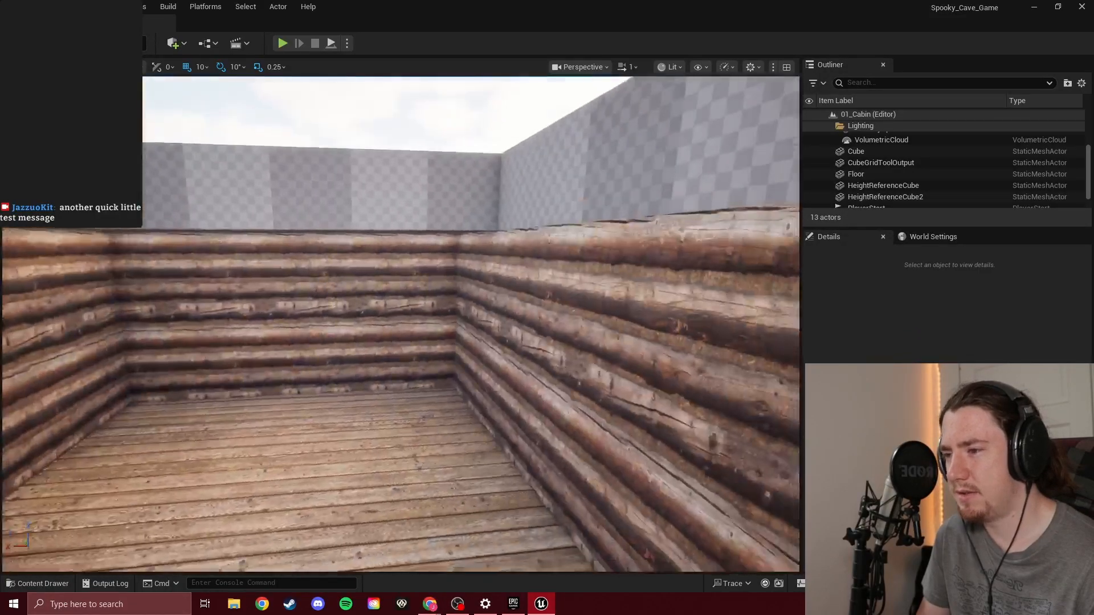
pyautogui.moveTo(515, 185); pyautogui.dragTo(783, 254, button='right')
pyautogui.press('s')
pyautogui.press('s')
pyautogui.press('a')
pyautogui.press('s')
pyautogui.moveTo(394, 319)
pyautogui.mouseDown(button='right')
pyautogui.moveTo(401, 288)
pyautogui.moveTo(406, 317)
pyautogui.mouseUp(button='right')
pyautogui.press('w')
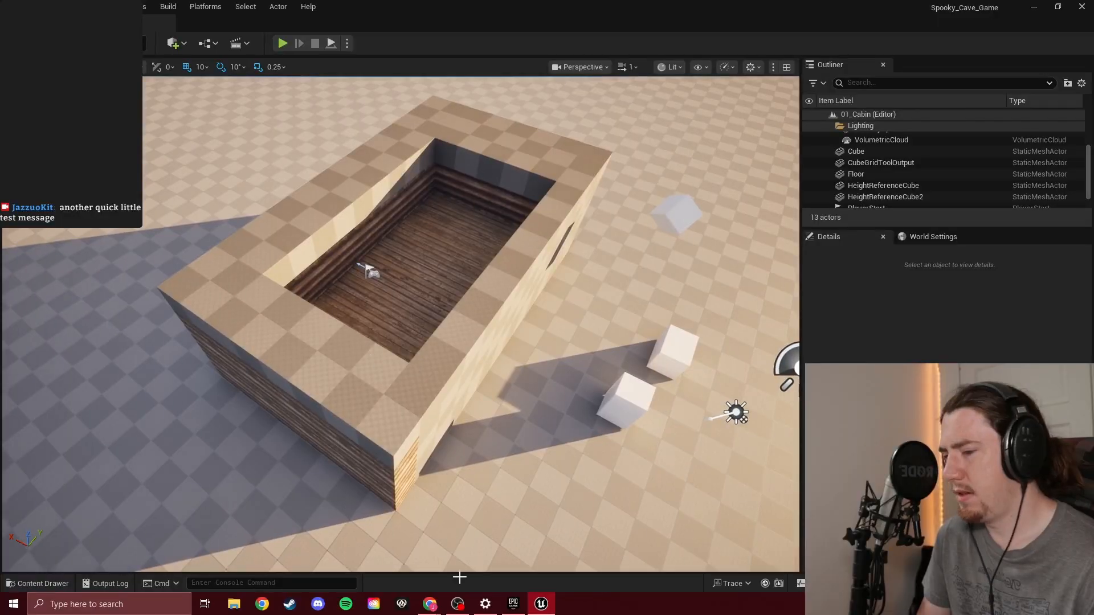
# Bring up the Day 13 YouTube video in Chrome, move its window off the editor's screen, and return to Unreal Editor
pyautogui.moveTo(429, 604)
pyautogui.click(521, 562)
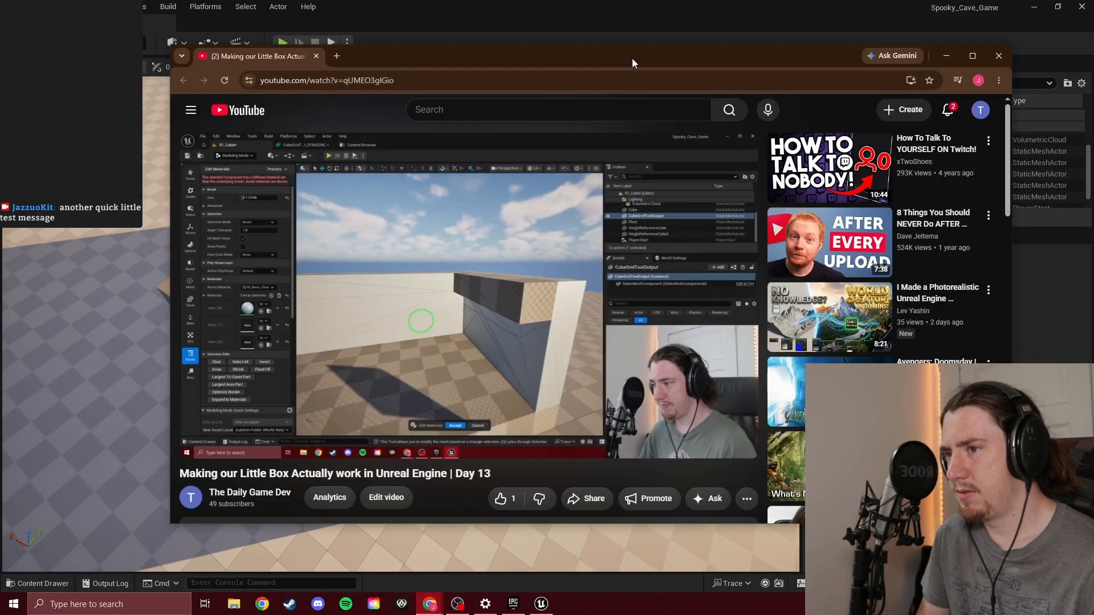
pyautogui.moveTo(631, 59); pyautogui.dragTo(0, 134)
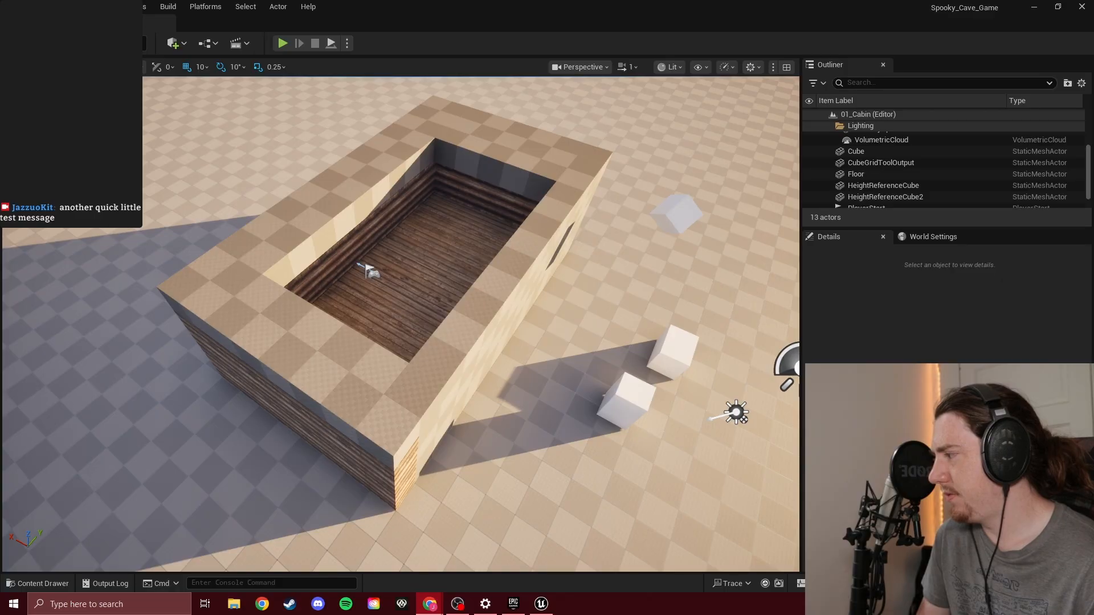
pyautogui.hotkey('alt', 'Tab')
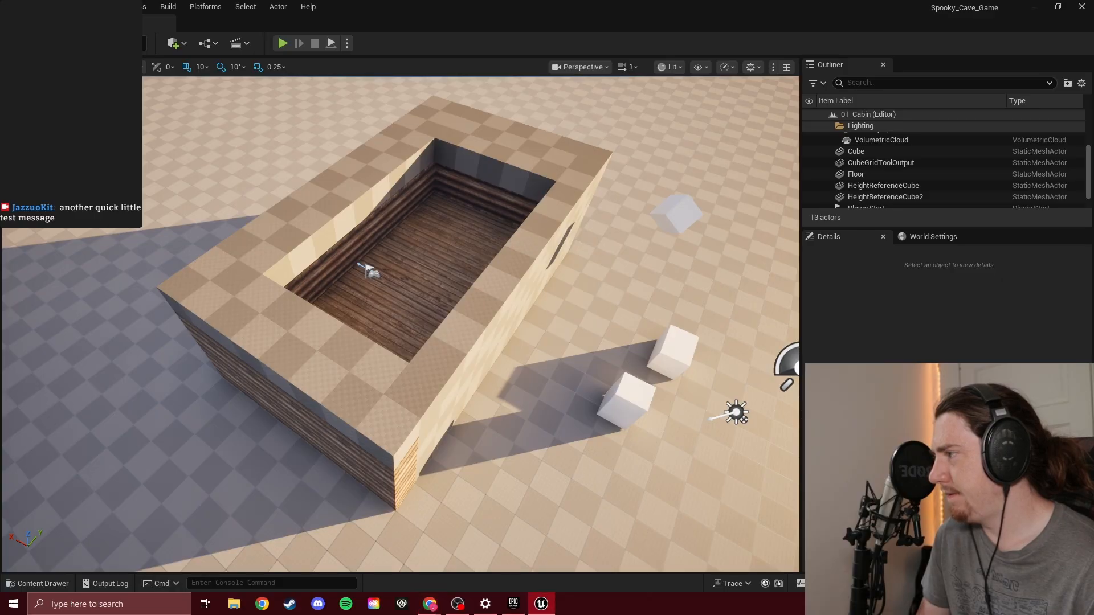
# Examine the cabin's exterior and the surrounding reference cubes from several angles
pyautogui.click(314, 235)
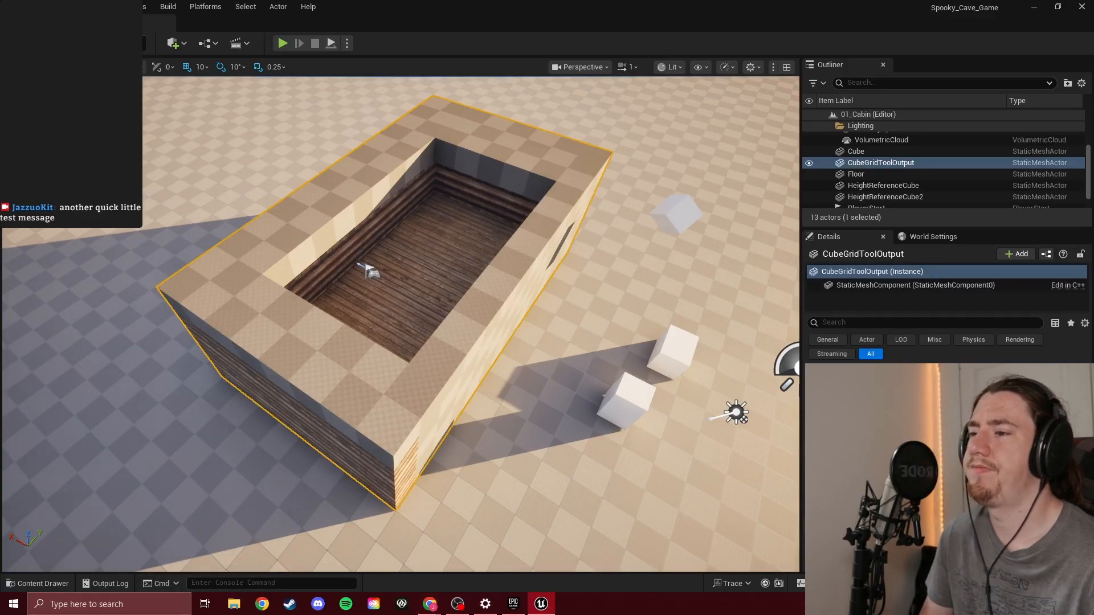
pyautogui.click(640, 257)
pyautogui.moveTo(640, 257); pyautogui.dragTo(633, 212, button='right')
pyautogui.click(284, 123)
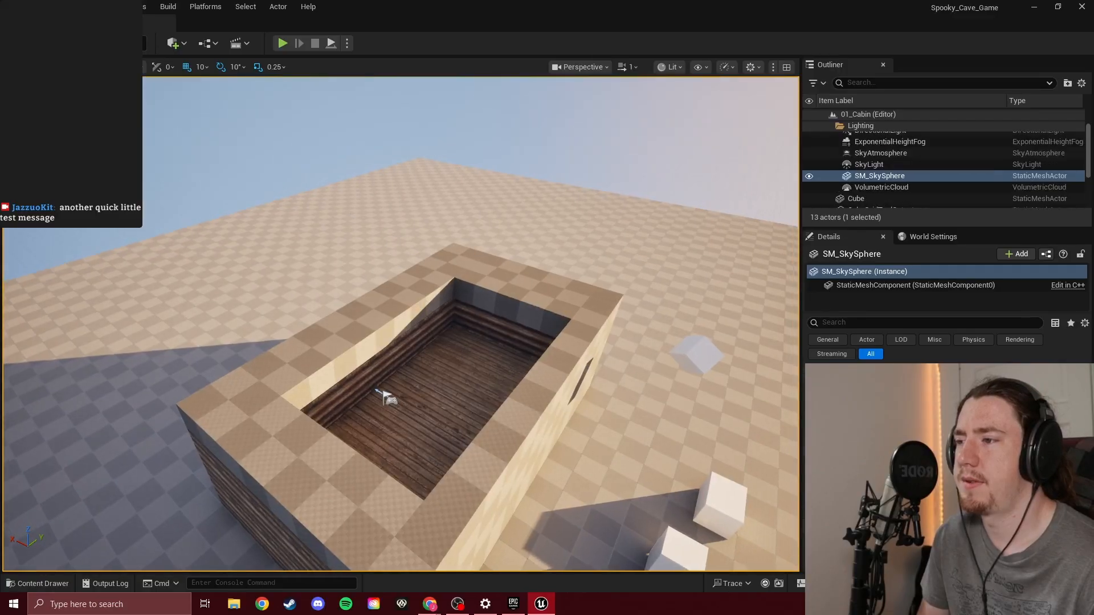
pyautogui.press('w')
pyautogui.moveTo(285, 123); pyautogui.dragTo(695, 140, button='right')
pyautogui.press('d')
pyautogui.press('a')
pyautogui.press('d')
pyautogui.press('e')
pyautogui.press('s')
pyautogui.press('a')
pyautogui.press('a')
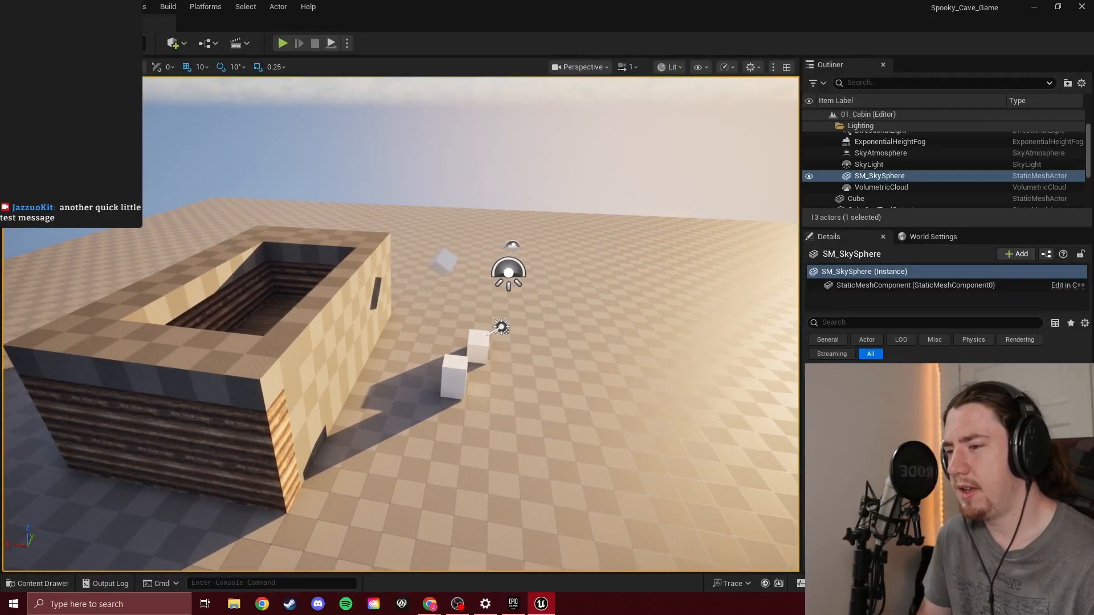
pyautogui.press('a')
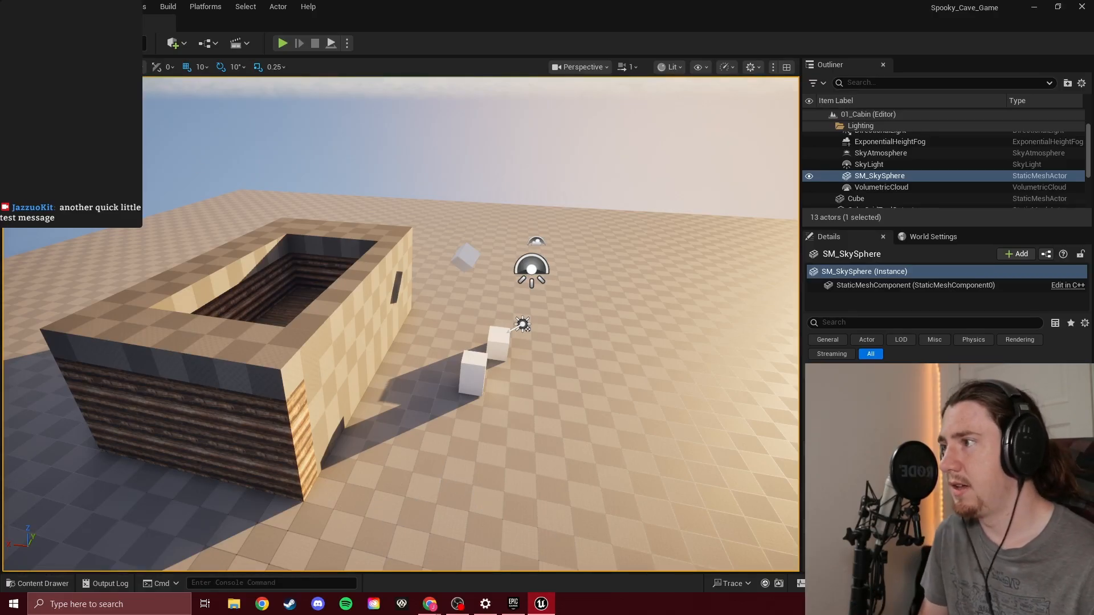
# Open the Fab marketplace window in the editor and search it for "bed"
pyautogui.click(39, 6)
pyautogui.moveTo(62, 7)
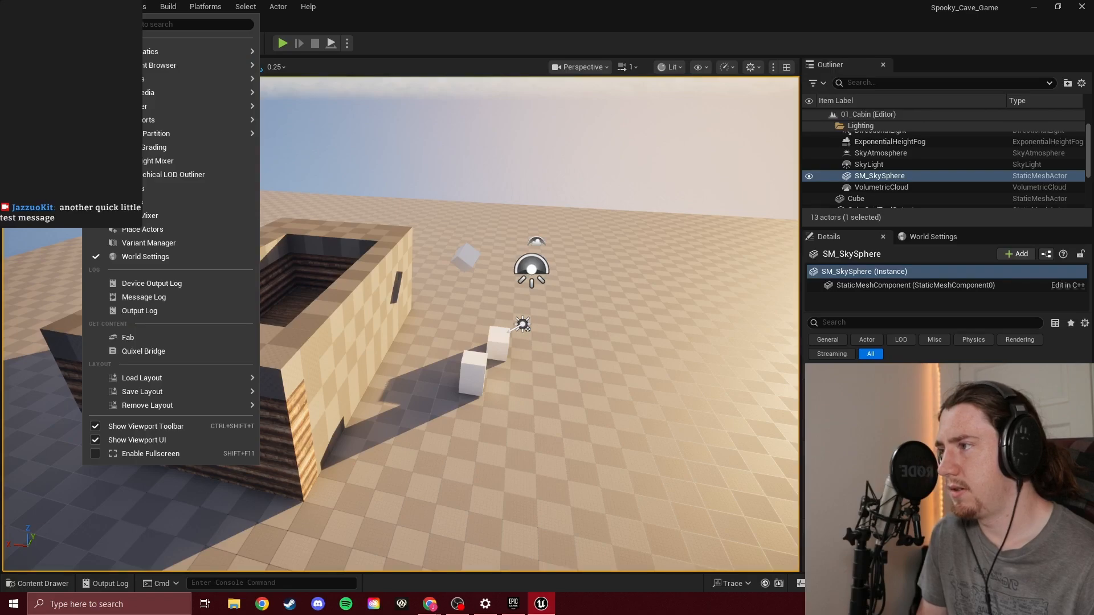
pyautogui.click(101, 7)
pyautogui.click(101, 7)
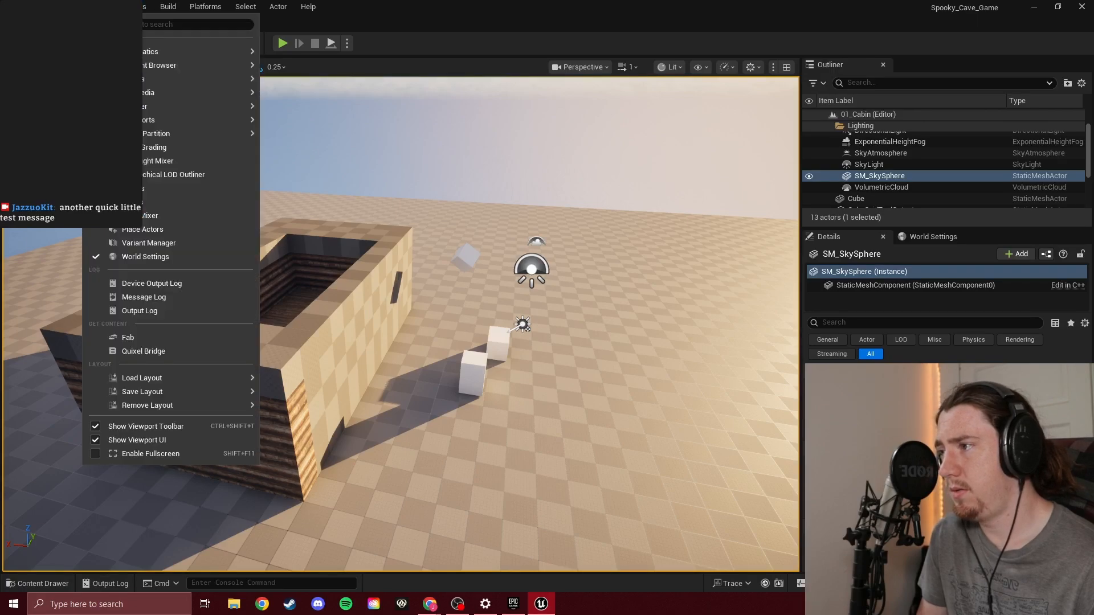
pyautogui.click(146, 343)
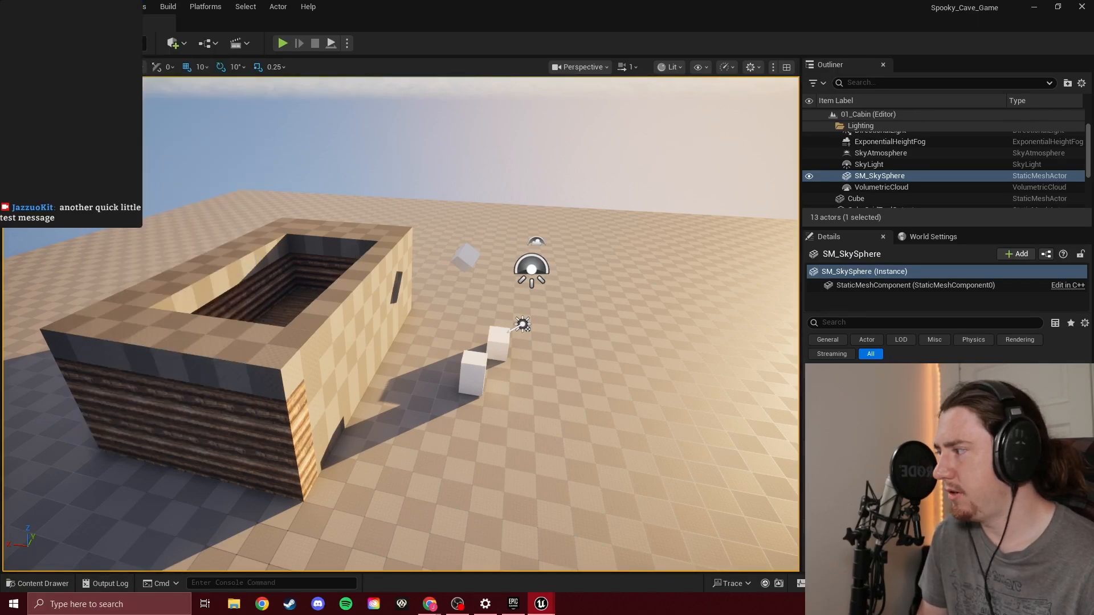
pyautogui.moveTo(110, 240); pyautogui.dragTo(610, 185)
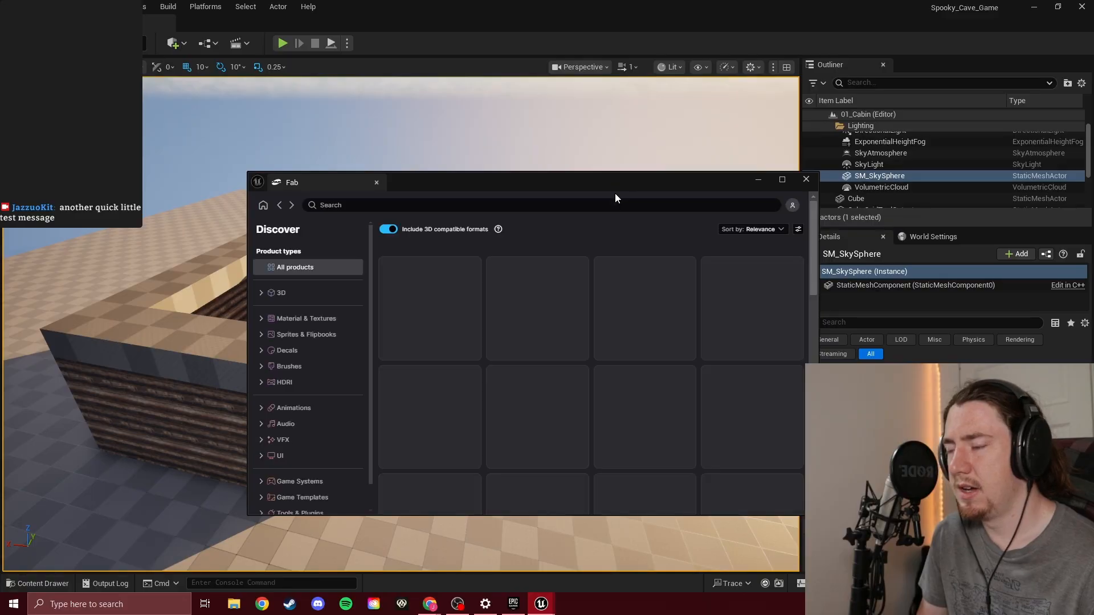
pyautogui.click(574, 204)
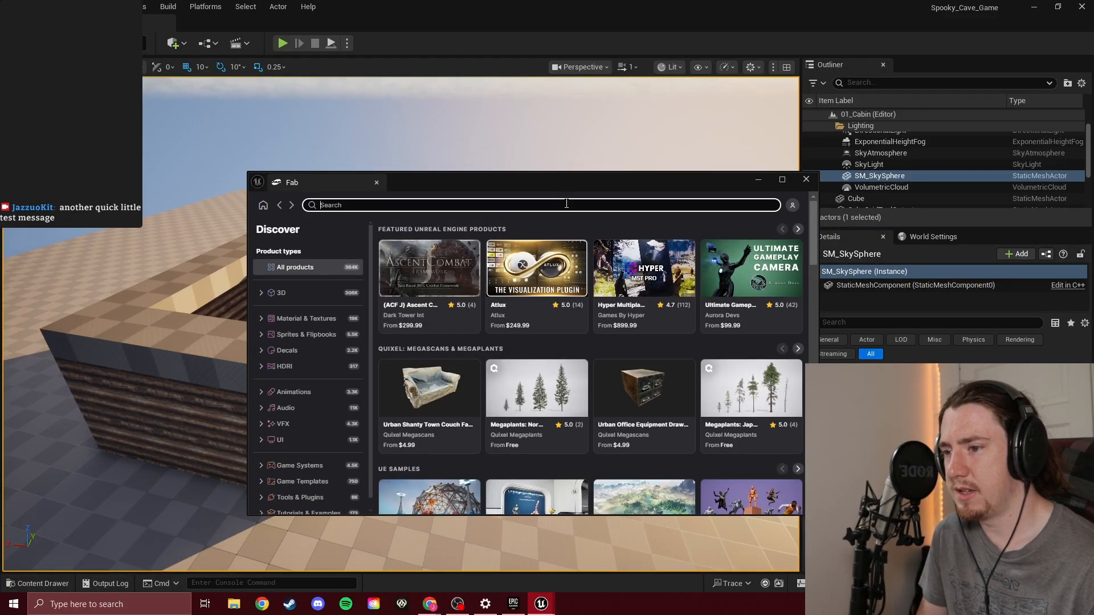
pyautogui.write('bed')
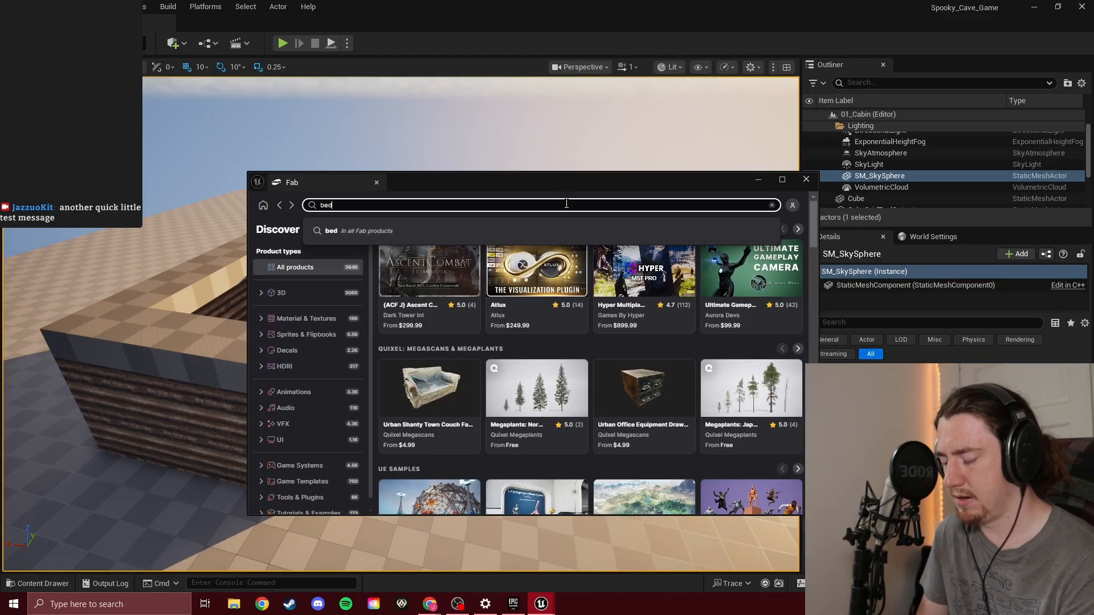
pyautogui.press('Return')
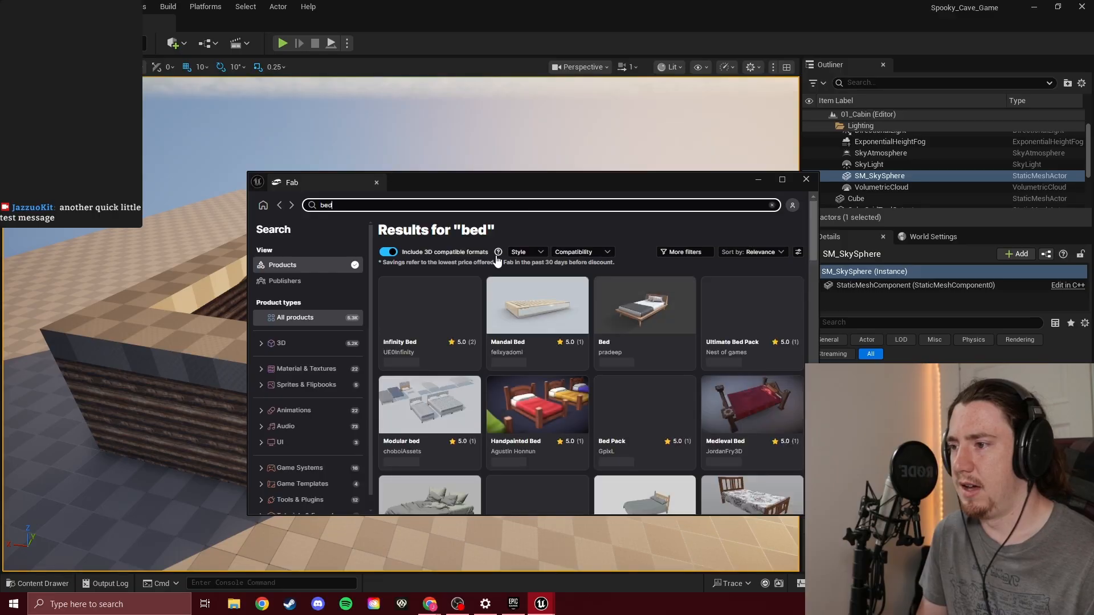
# Move the Fab window aside so the cabin stays visible, and bring its plank floor into view from above
pyautogui.moveTo(489, 259)
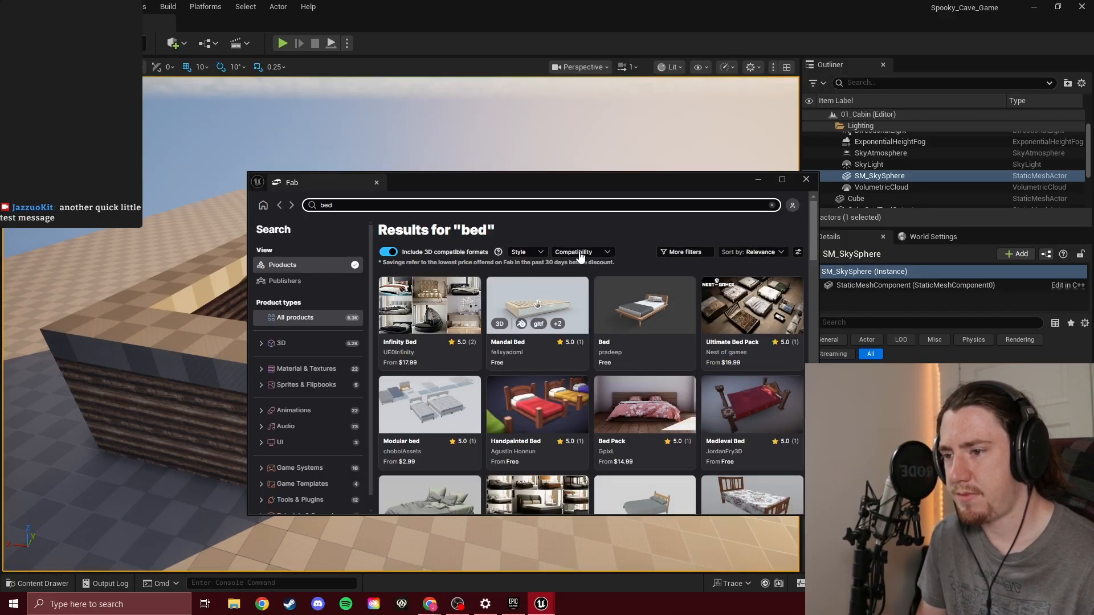
pyautogui.moveTo(576, 179); pyautogui.dragTo(872, 183)
pyautogui.moveTo(456, 273); pyautogui.dragTo(342, 336, button='right')
pyautogui.press('w')
pyautogui.press('w')
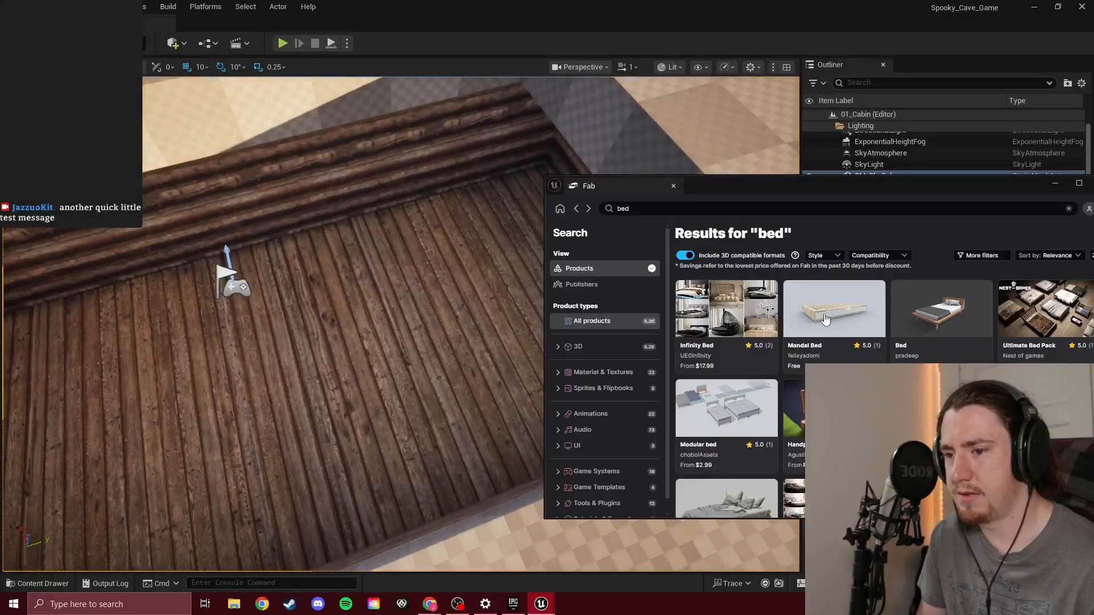
# Look through the Fab bed results and restrict them to free products with the price filter
pyautogui.scroll(-3, 826, 320)
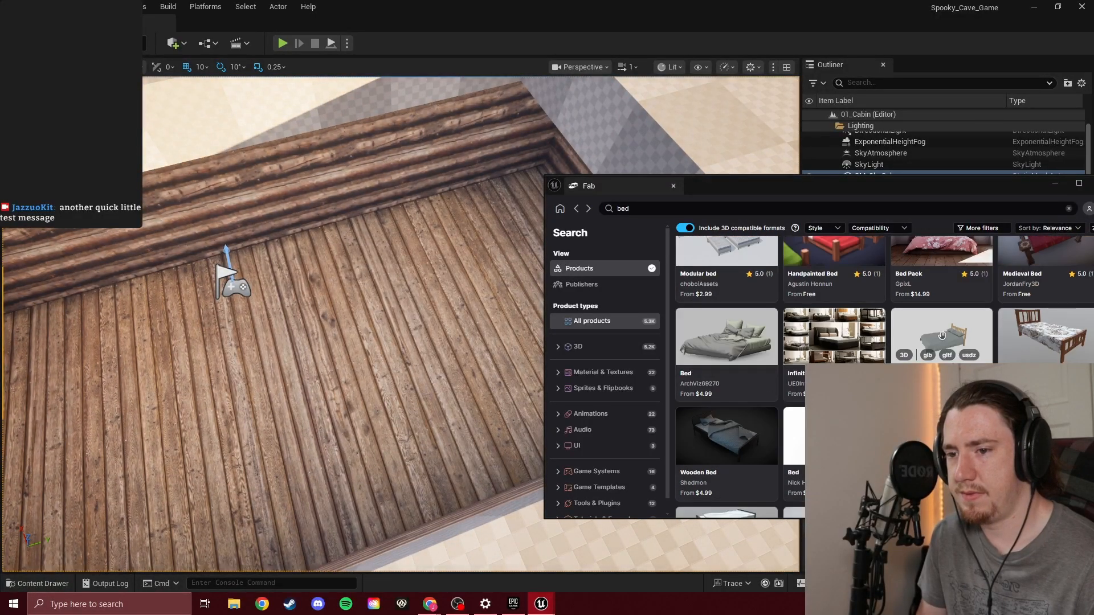
pyautogui.scroll(-3, 899, 283)
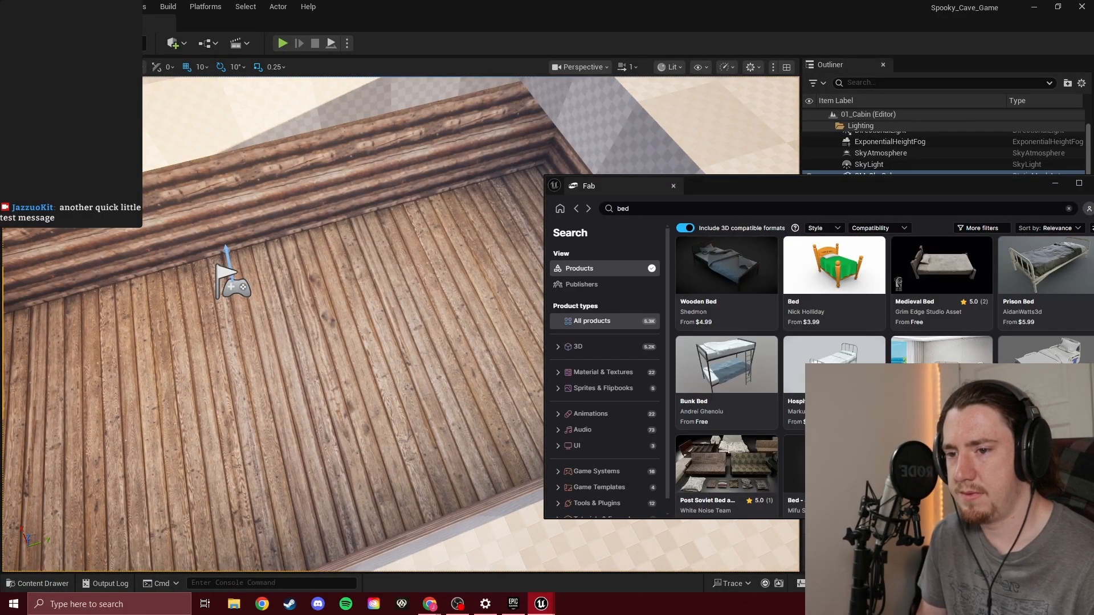
pyautogui.scroll(1, 751, 321)
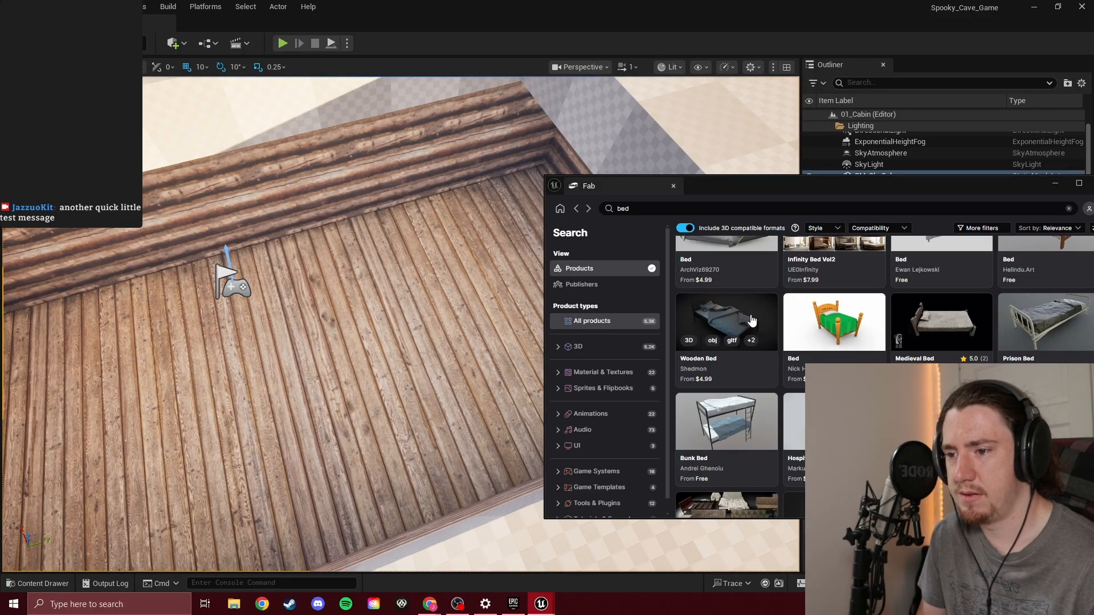
pyautogui.scroll(-4, 751, 321)
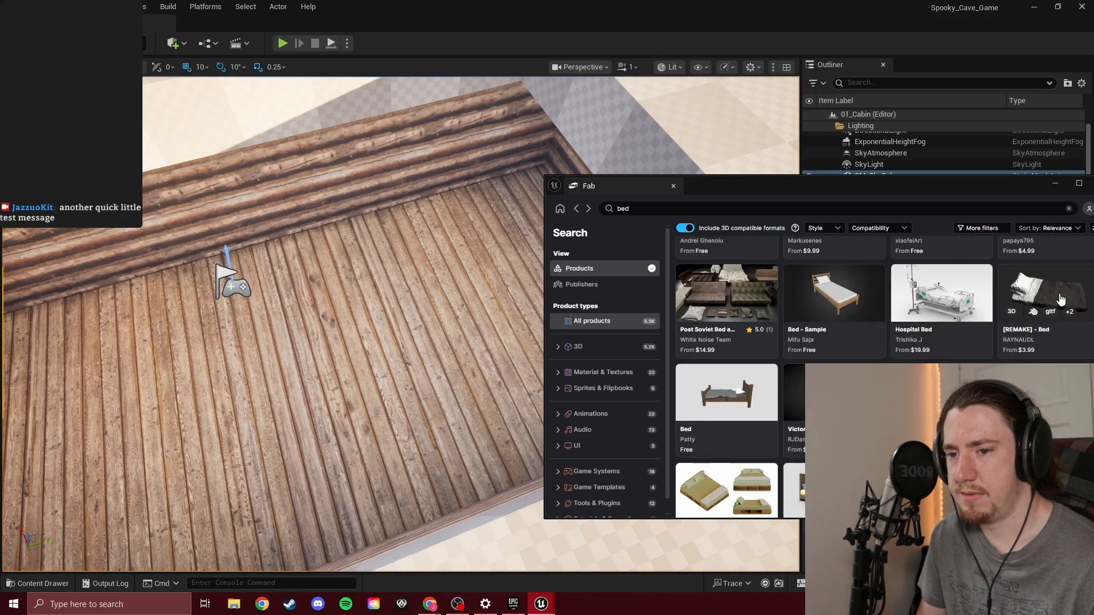
pyautogui.click(990, 230)
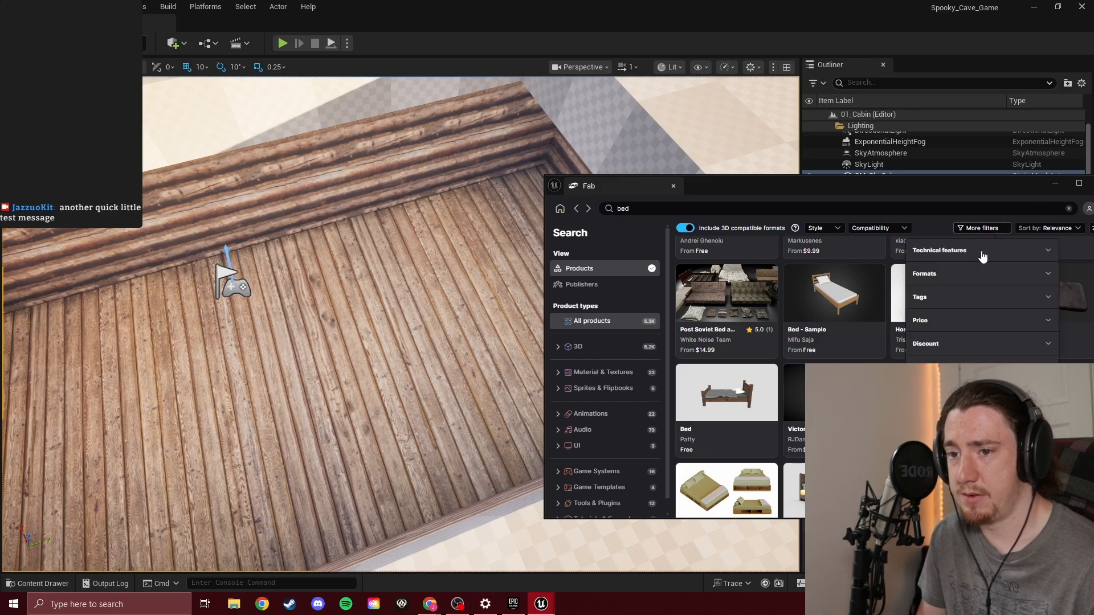
pyautogui.click(943, 325)
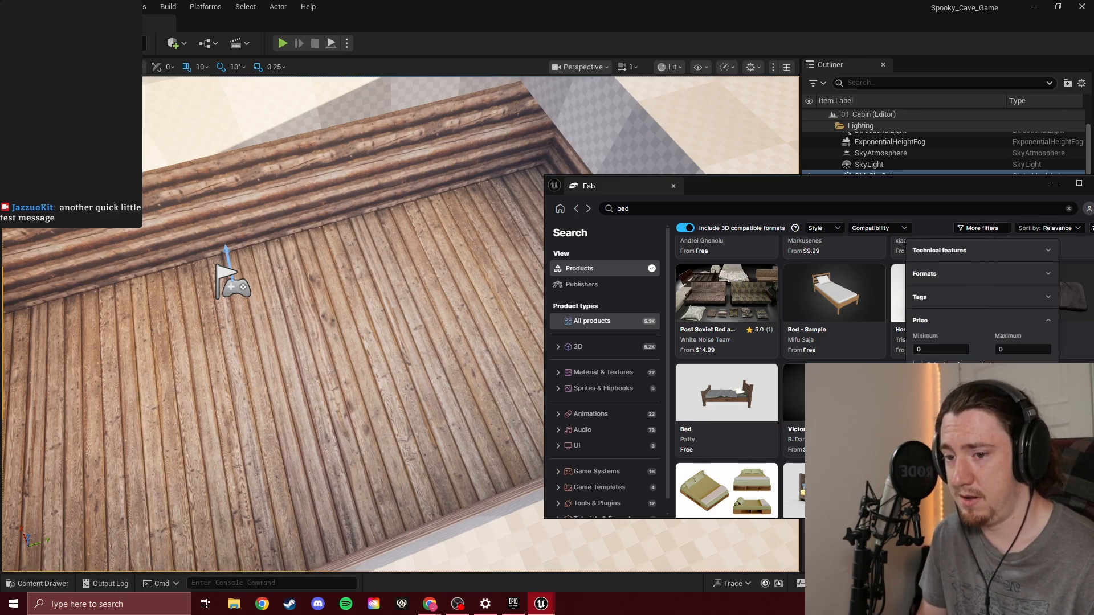
pyautogui.click(918, 365)
pyautogui.click(997, 229)
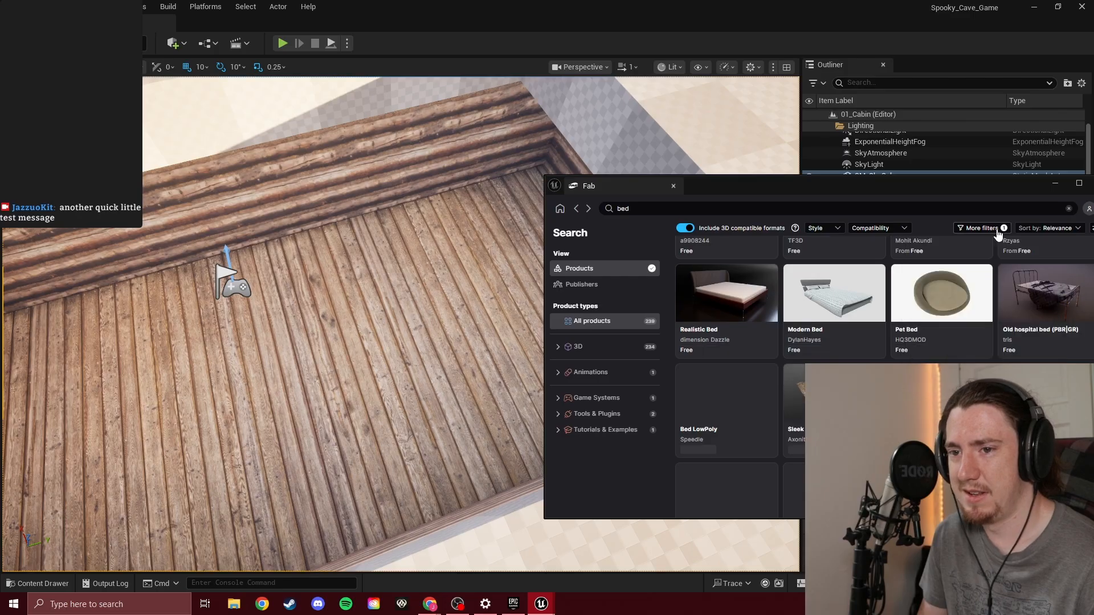
# Browse the free bed results for a model that suits the rustic log cabin
pyautogui.scroll(3, 881, 333)
pyautogui.scroll(5, 882, 333)
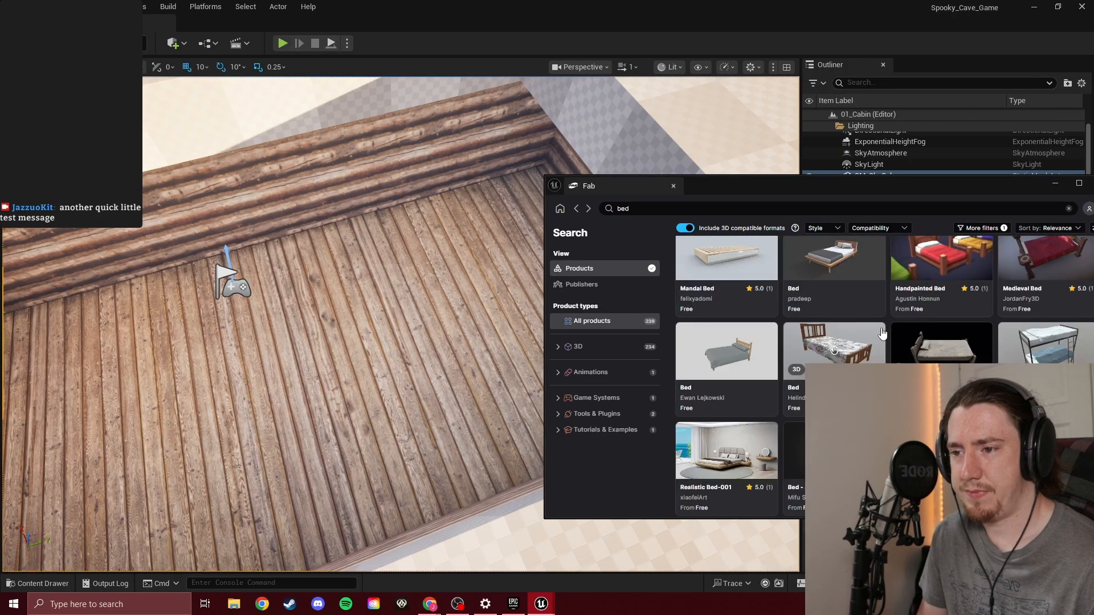
pyautogui.scroll(1, 882, 334)
pyautogui.scroll(-1, 1025, 341)
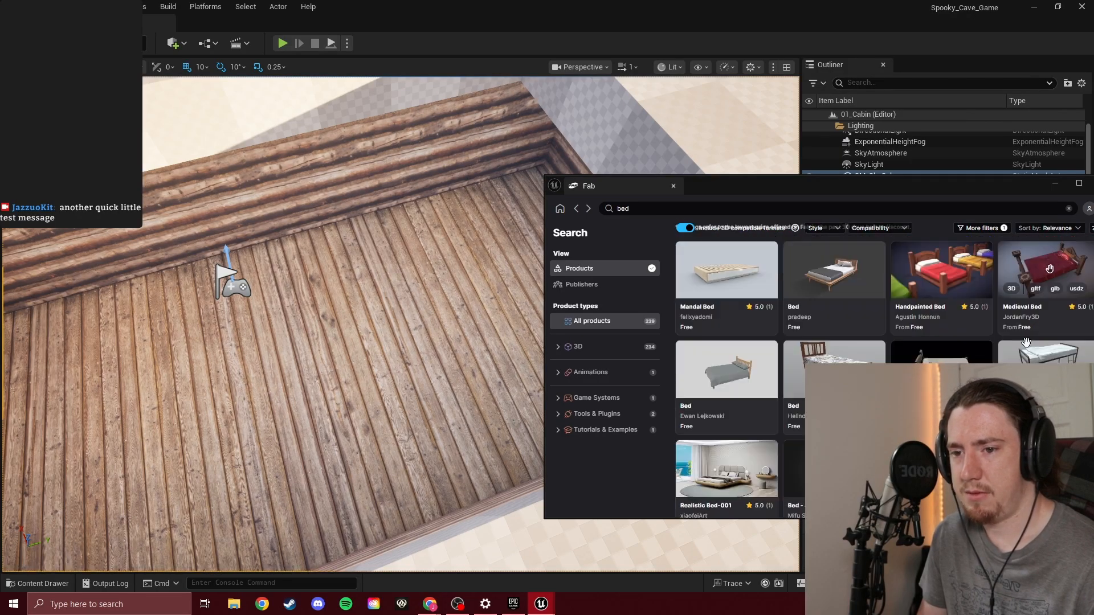
pyautogui.scroll(-1, 1025, 342)
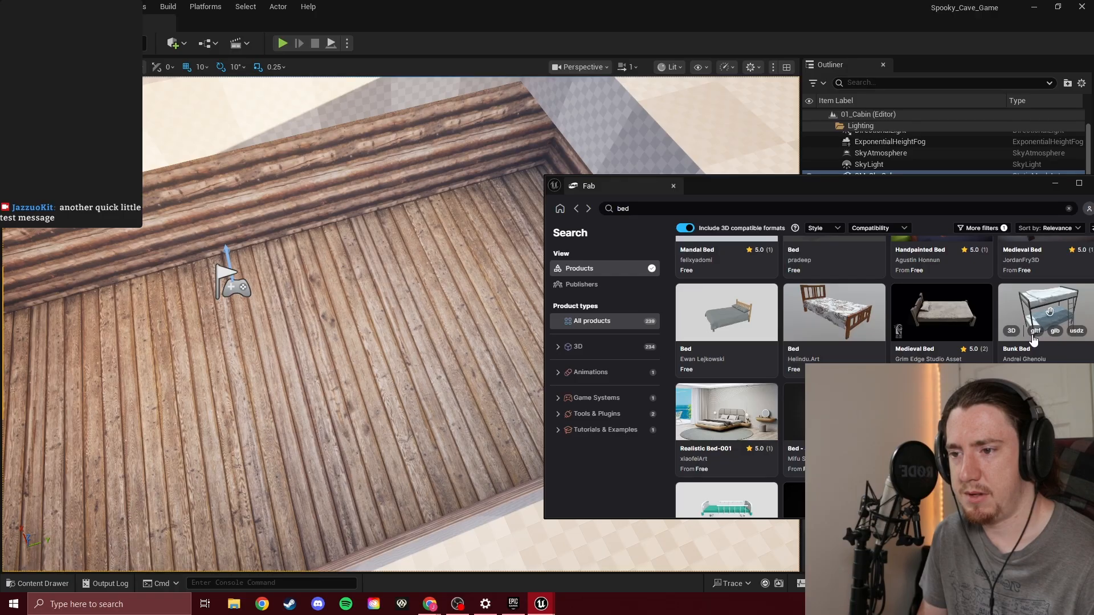
pyautogui.scroll(-2, 1034, 340)
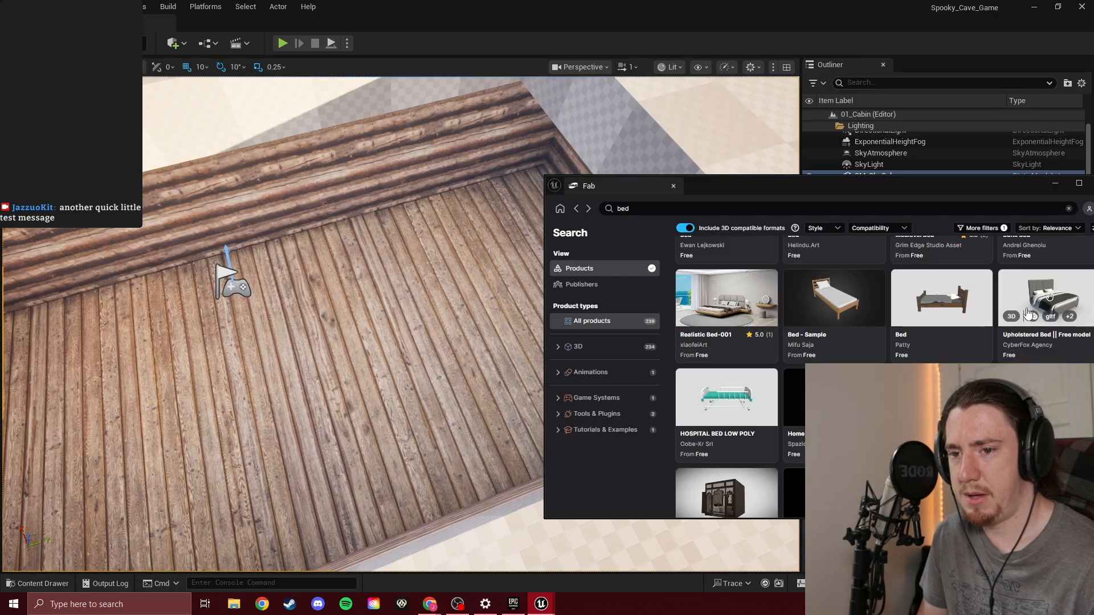
pyautogui.scroll(-2, 1028, 314)
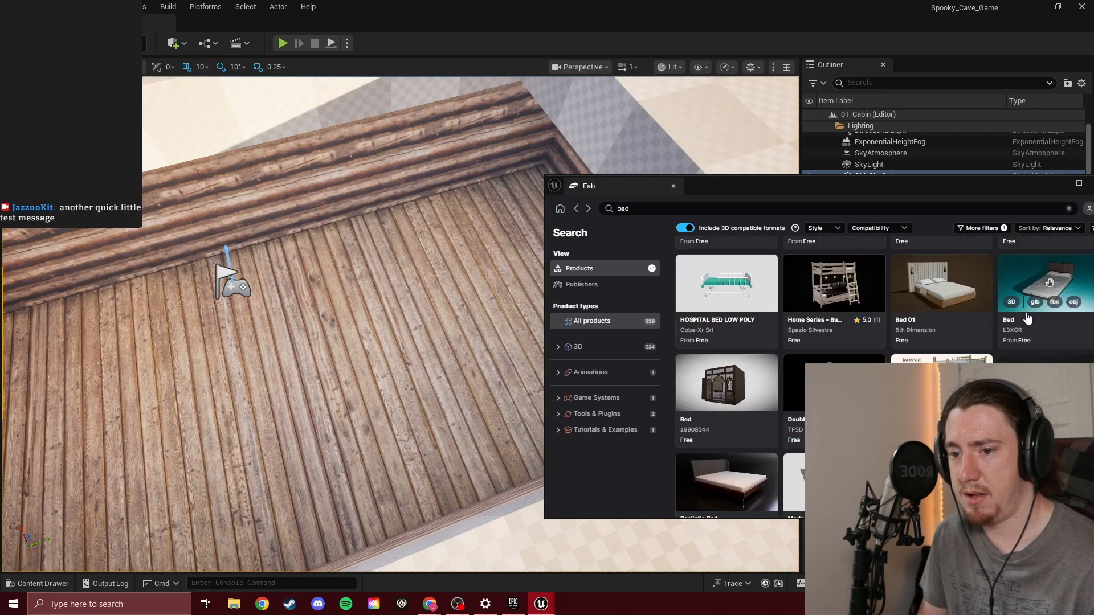
pyautogui.scroll(-1, 1020, 344)
pyautogui.scroll(-2, 1012, 344)
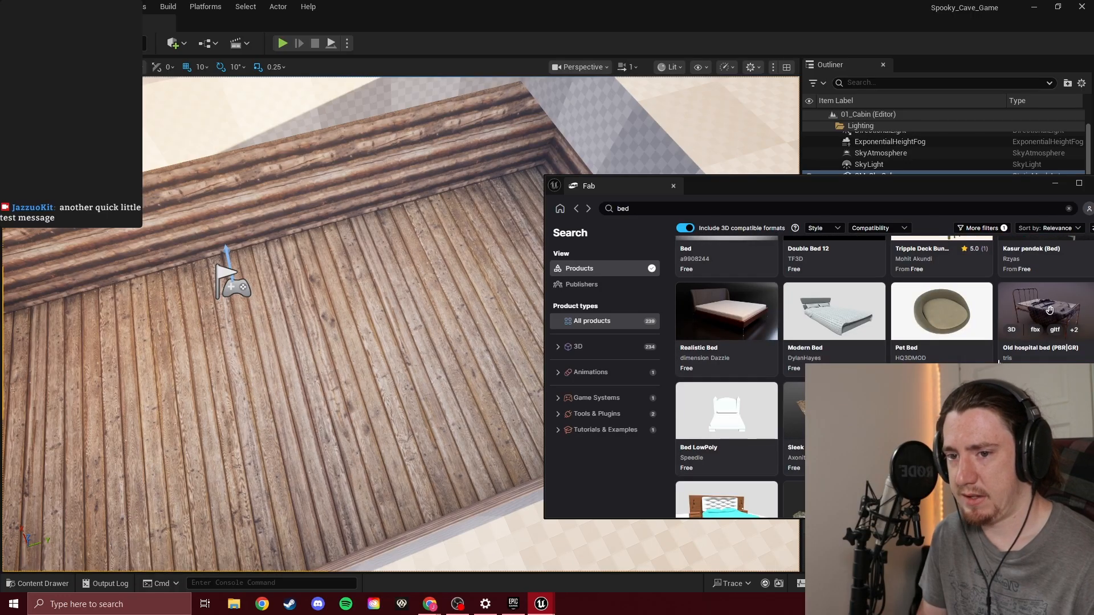
pyautogui.scroll(-1, 994, 359)
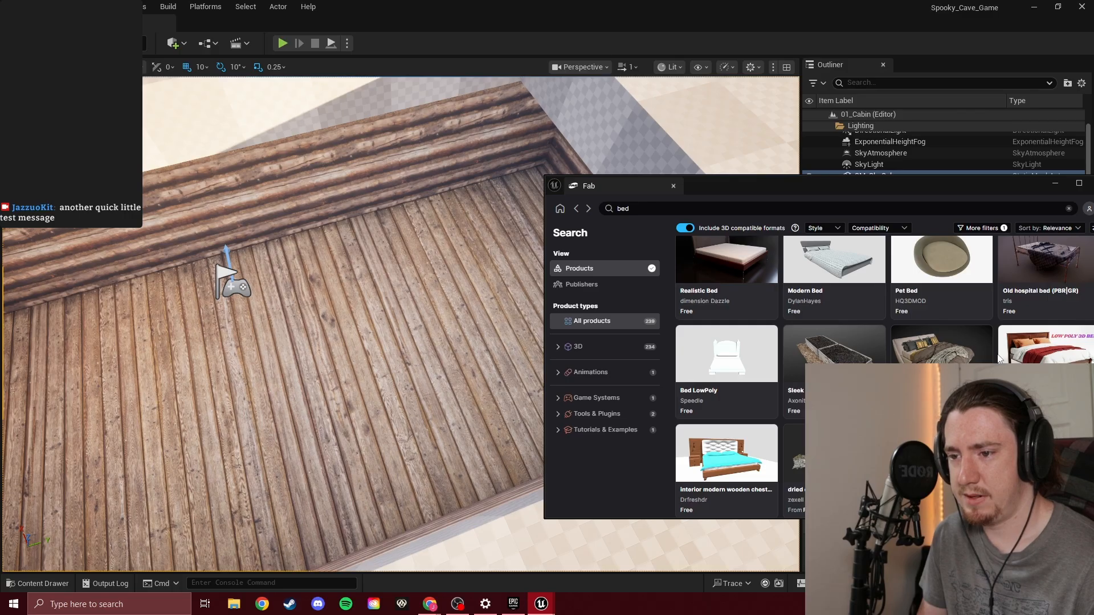
pyautogui.scroll(-2, 997, 358)
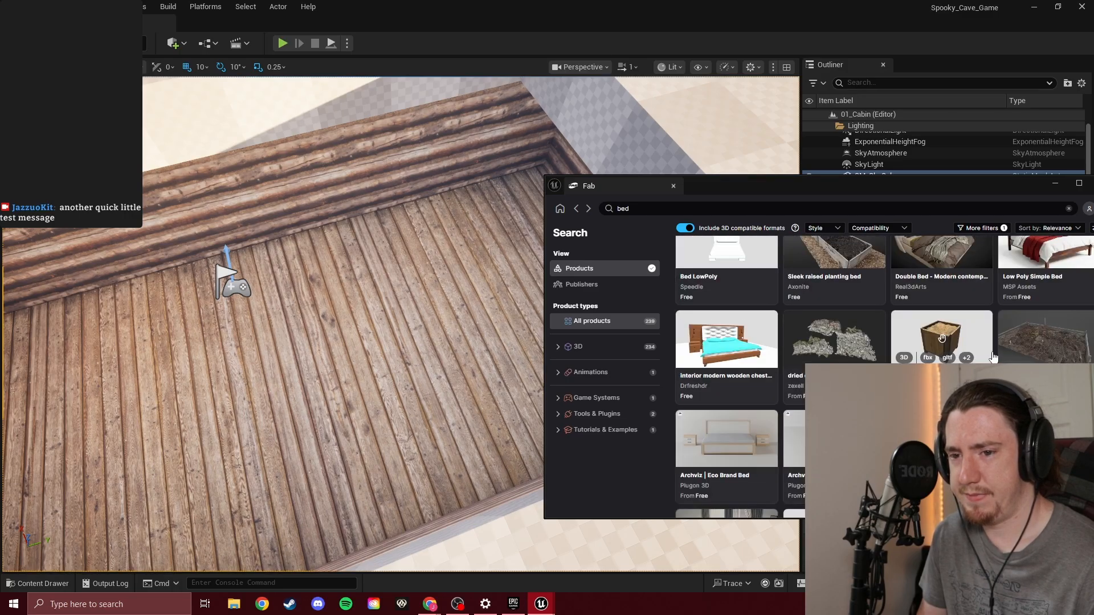
pyautogui.scroll(-3, 992, 357)
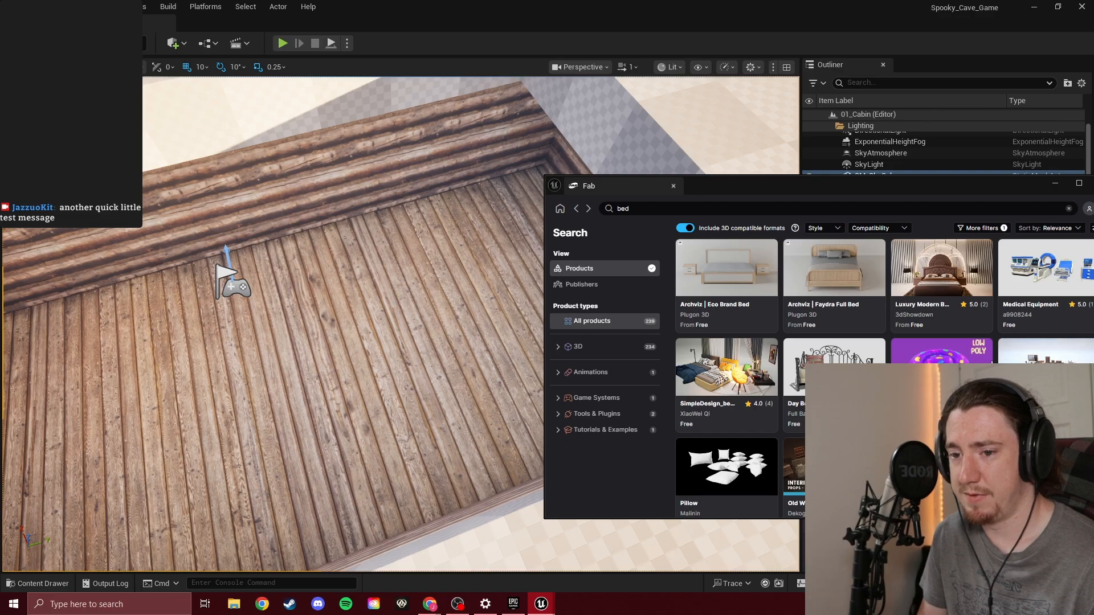
pyautogui.scroll(-1, 993, 357)
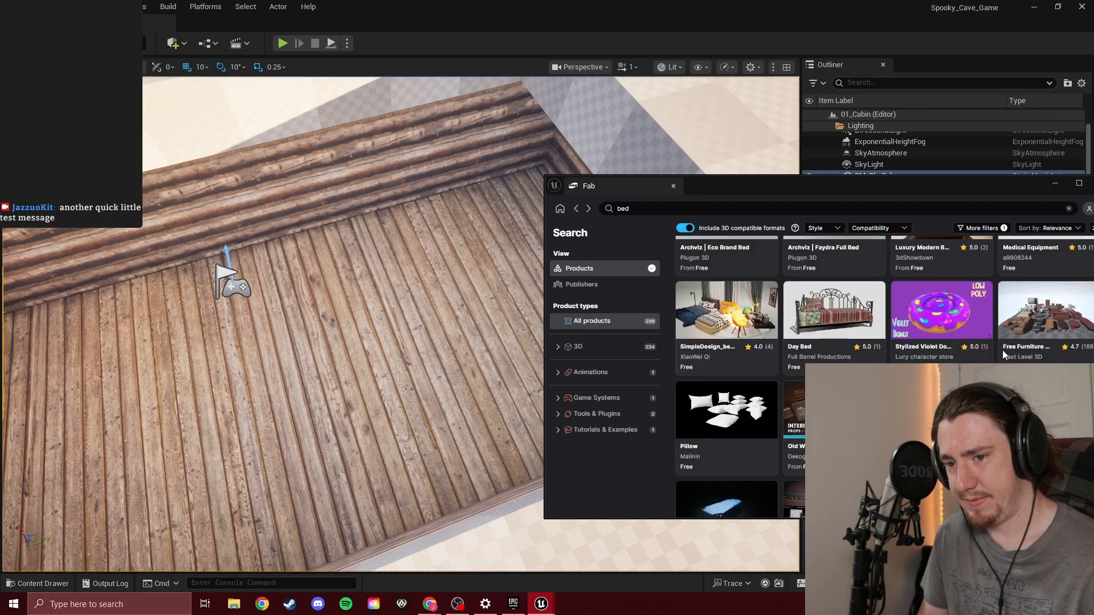
pyautogui.scroll(-3, 1032, 325)
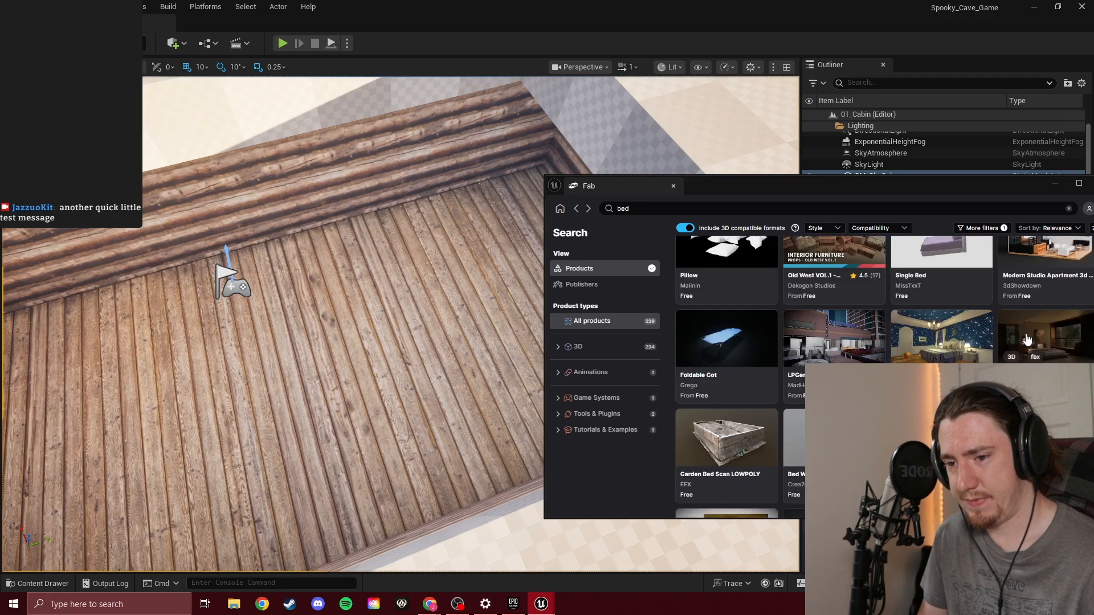
pyautogui.scroll(-3, 1027, 340)
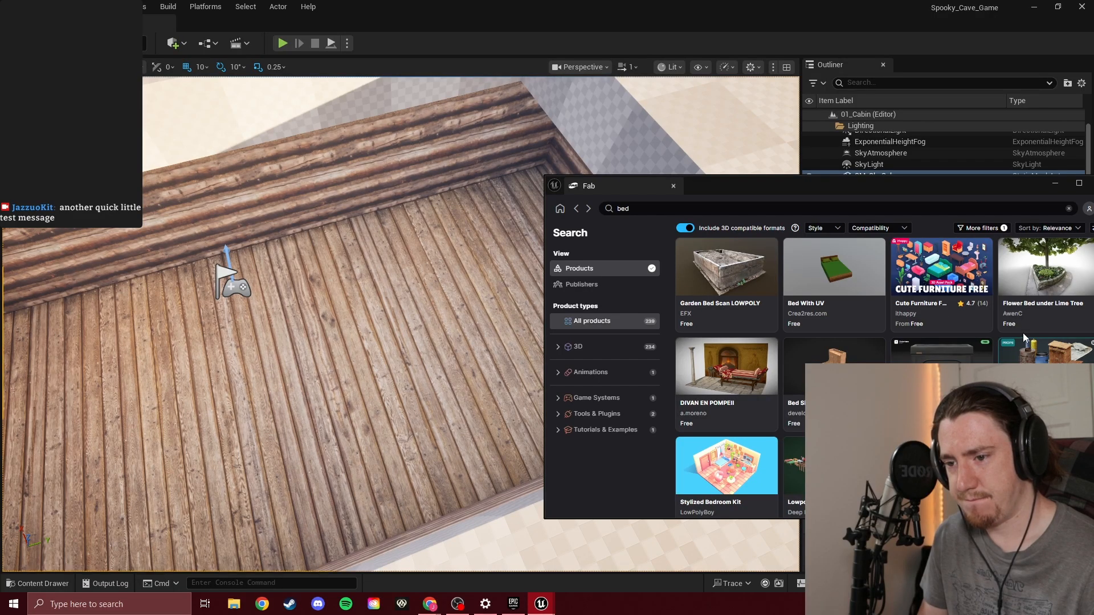
pyautogui.scroll(-2, 1023, 333)
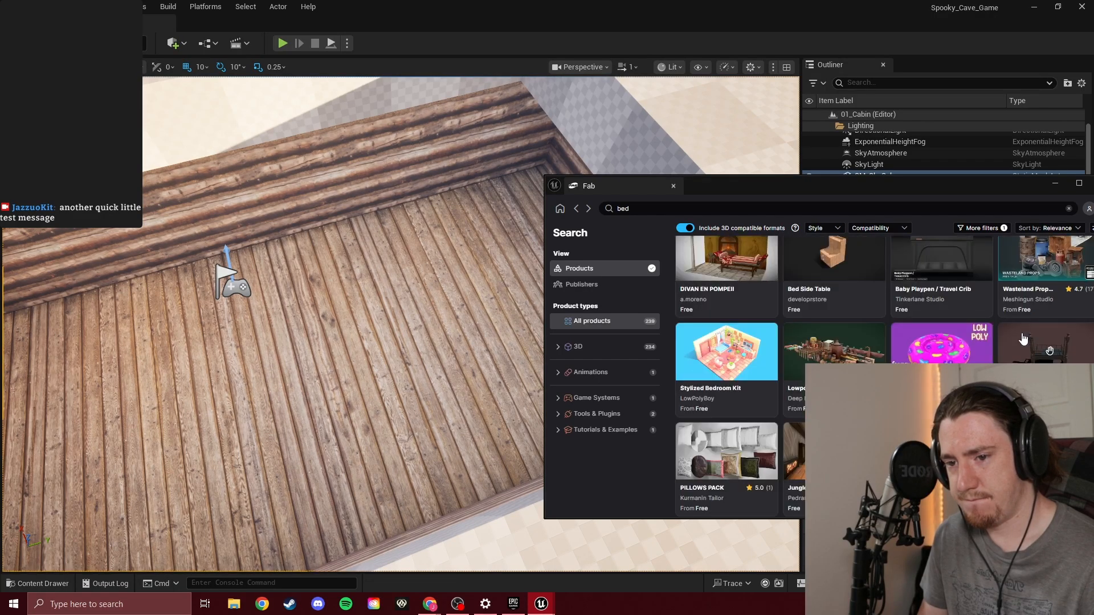
pyautogui.scroll(-3, 1023, 339)
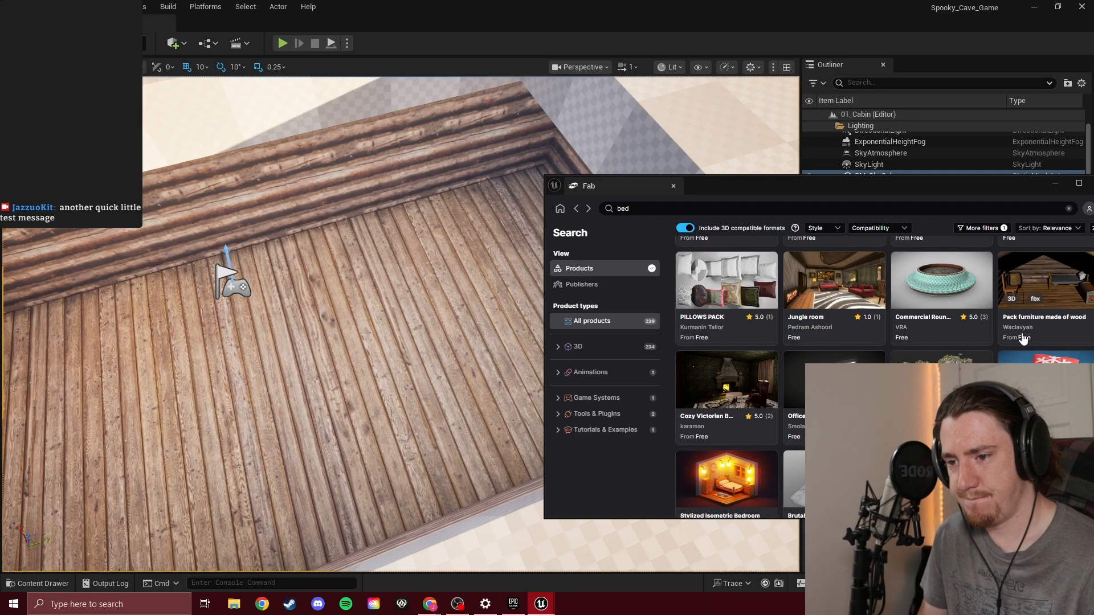
pyautogui.scroll(-2, 1022, 335)
pyautogui.scroll(-2, 1021, 333)
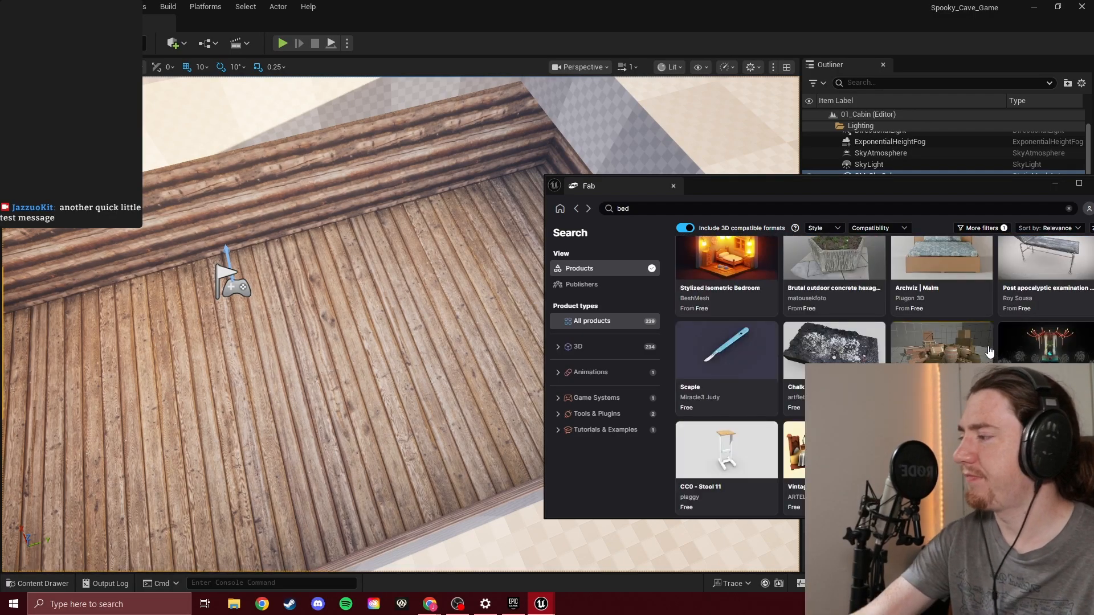
pyautogui.scroll(-3, 989, 352)
pyautogui.scroll(-1, 989, 352)
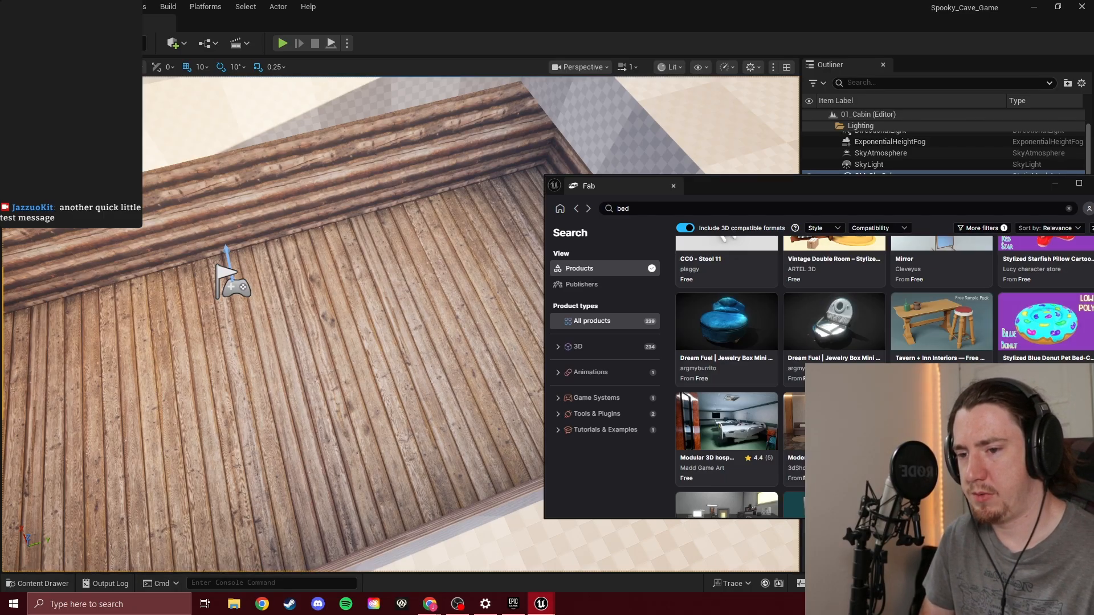
# Add the free Military Trenches Emplacement Roof Wood asset to the project, accepting the Fab End User License Agreement, and minimize the Fab window
pyautogui.click(946, 421)
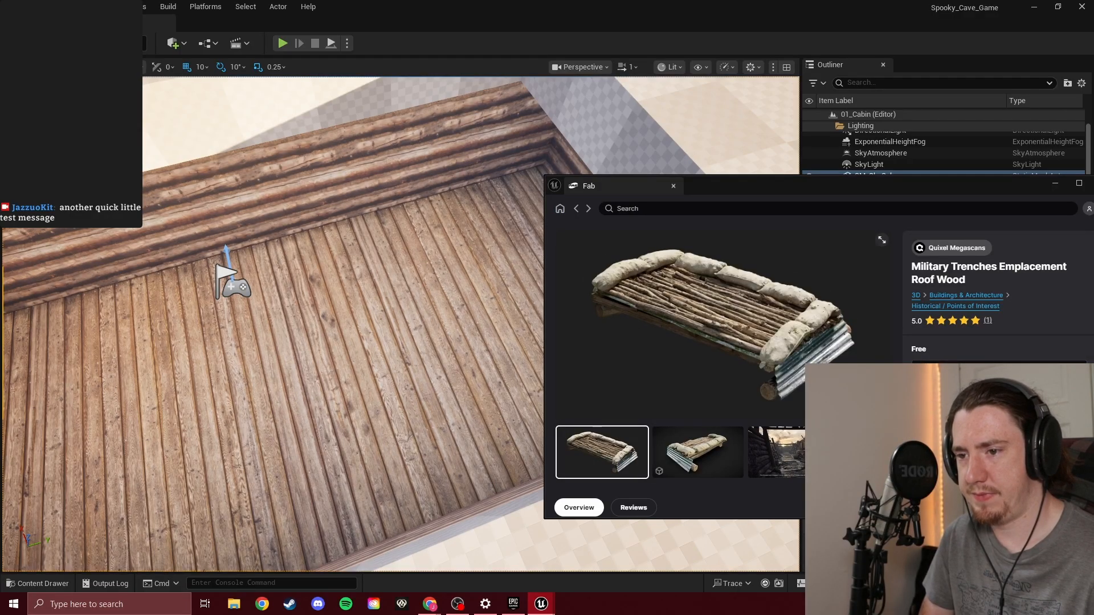
pyautogui.click(772, 445)
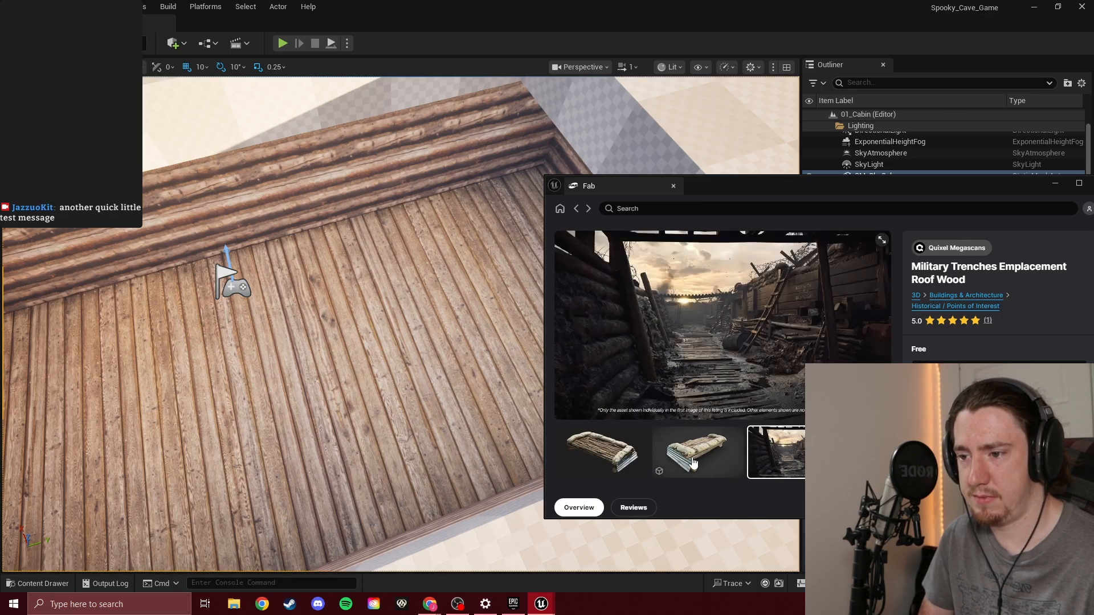
pyautogui.click(601, 463)
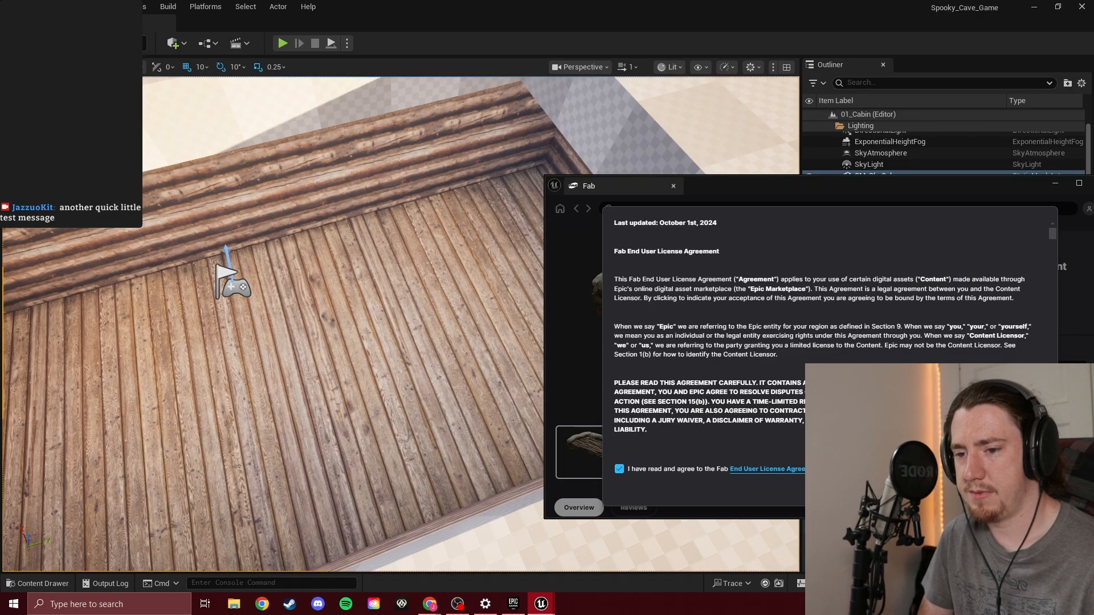
pyautogui.click(1020, 483)
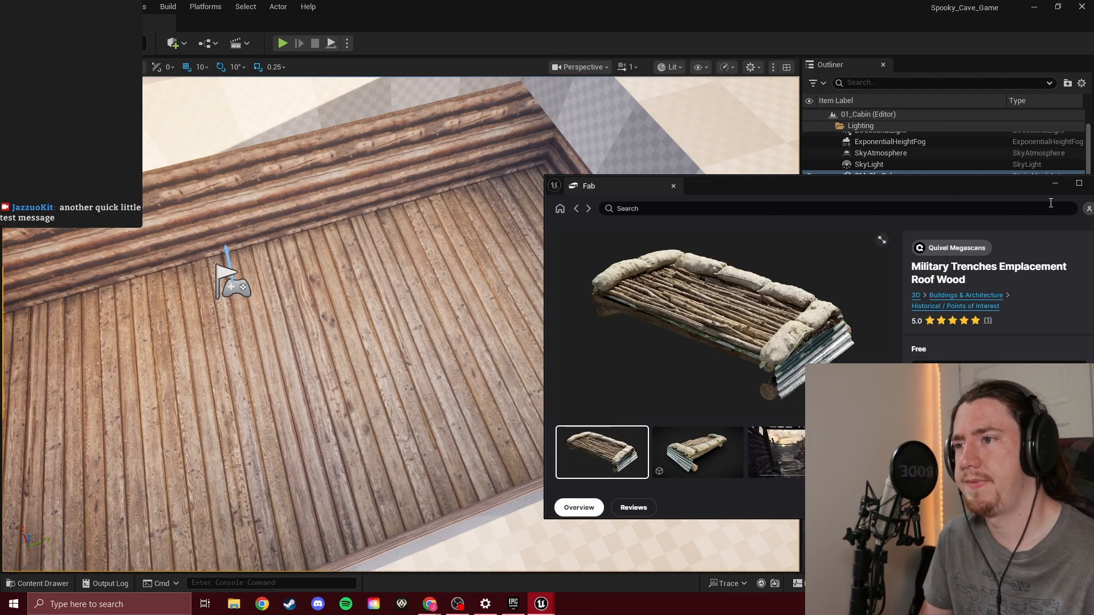
pyautogui.click(1055, 183)
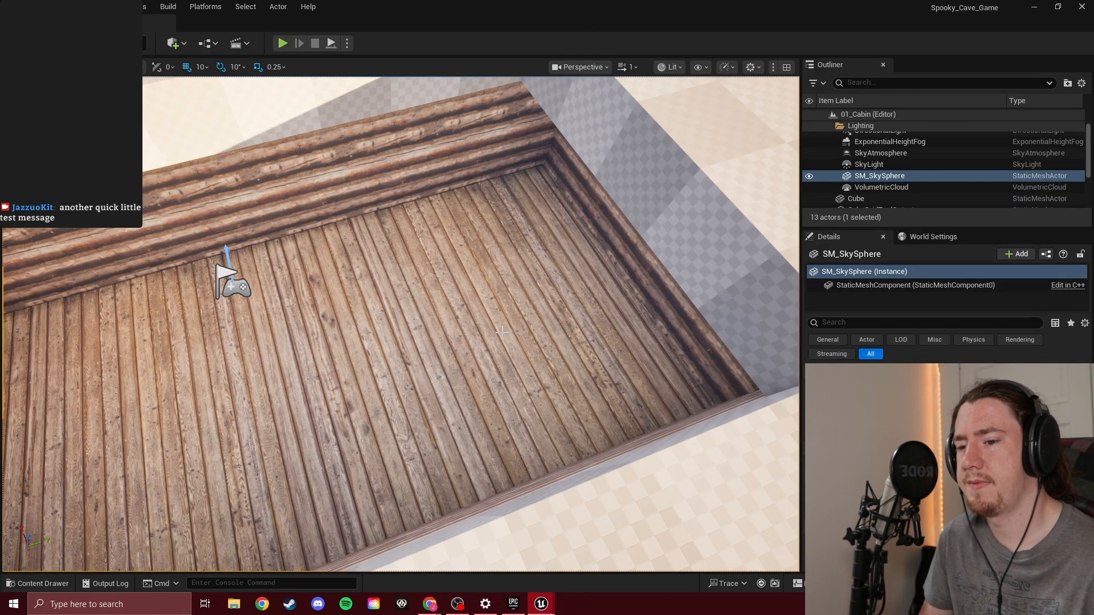
# Open the StaticMeshes folder of the Military Trenches Emplacement Roof Wood asset under the Megascans 3D content
pyautogui.moveTo(502, 332); pyautogui.dragTo(284, 288, button='right')
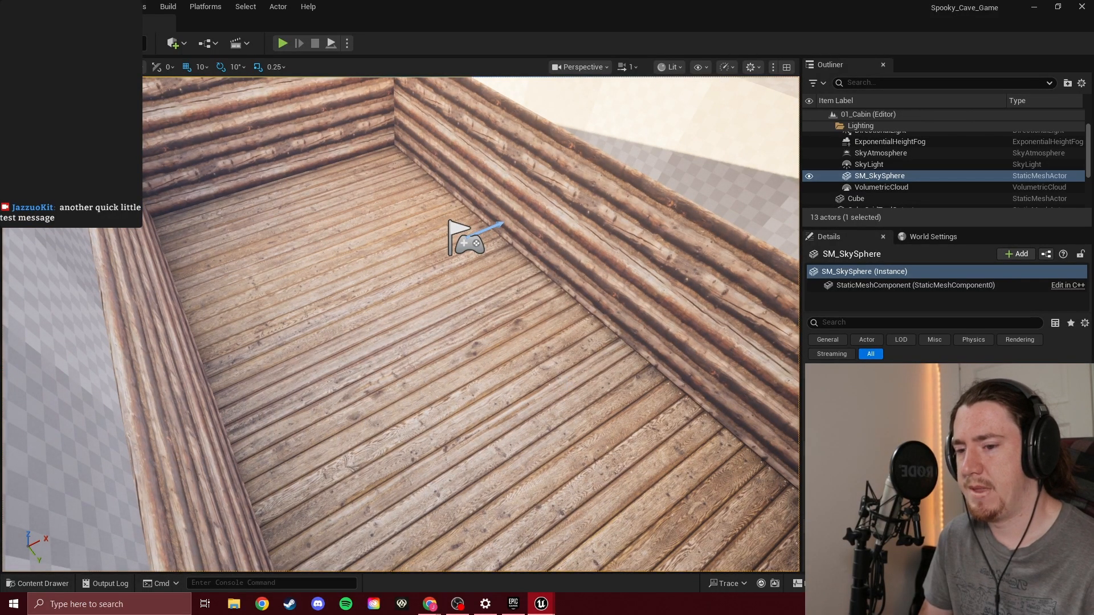
pyautogui.moveTo(620, 416); pyautogui.dragTo(561, 427, button='right')
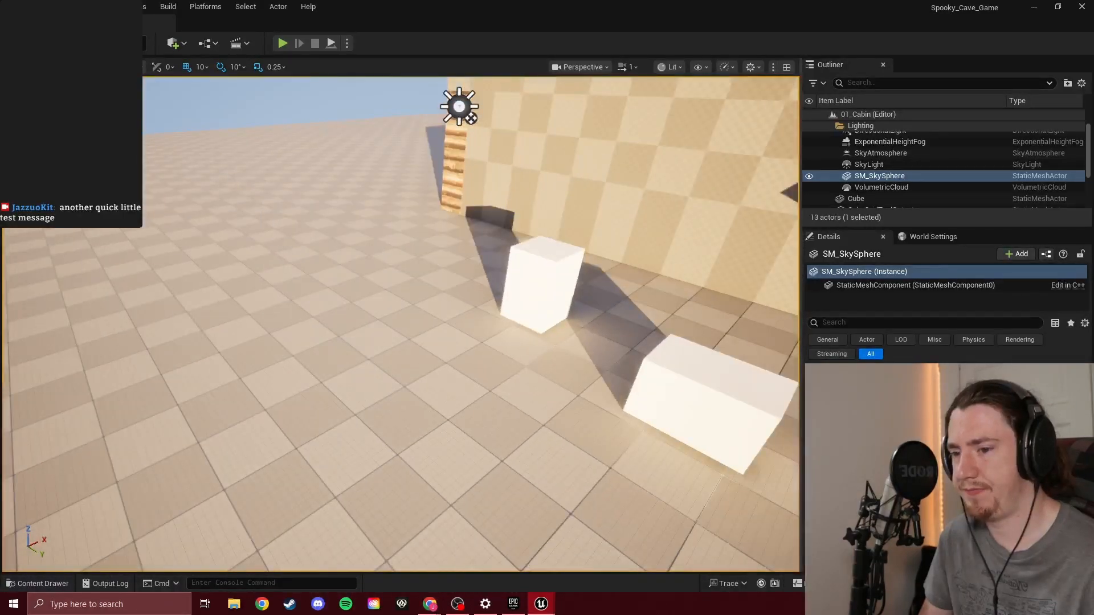
pyautogui.hotkey('ctrl', 'space')
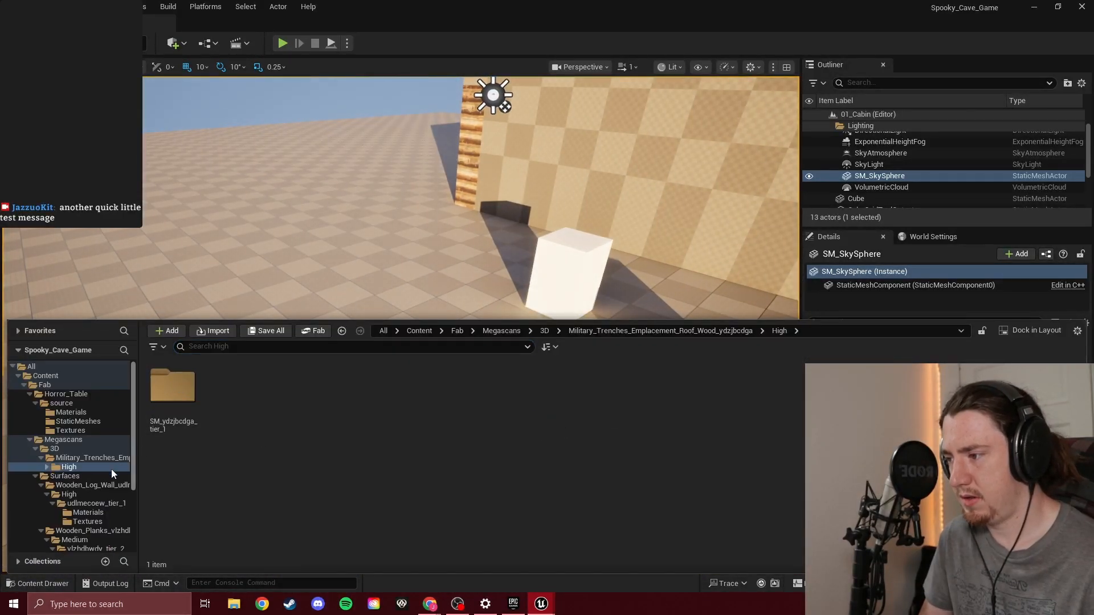
pyautogui.click(87, 457)
pyautogui.click(73, 441)
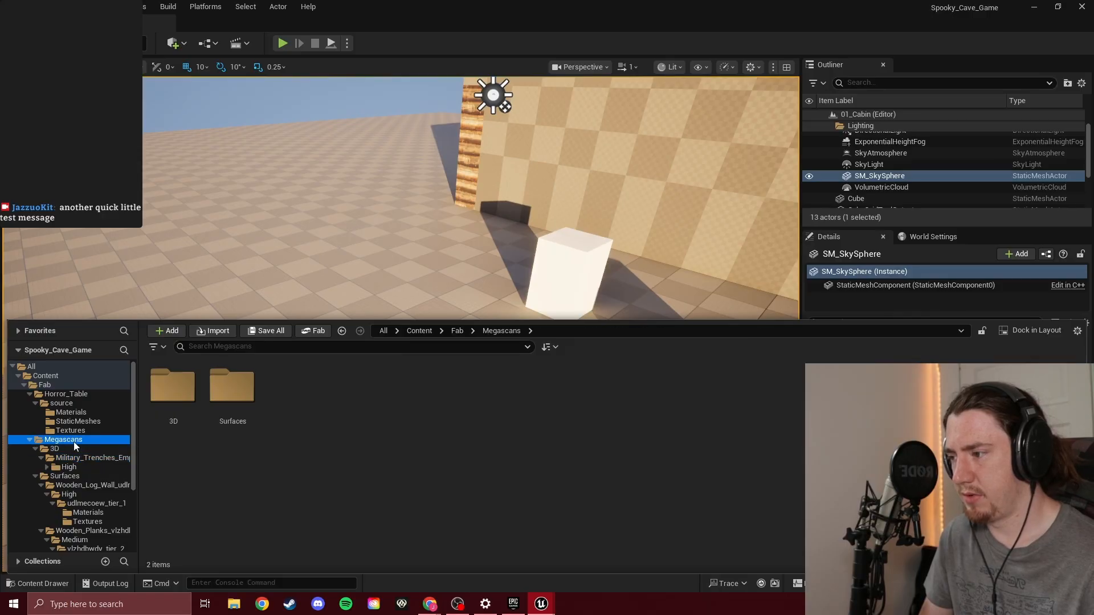
pyautogui.doubleClick(187, 398)
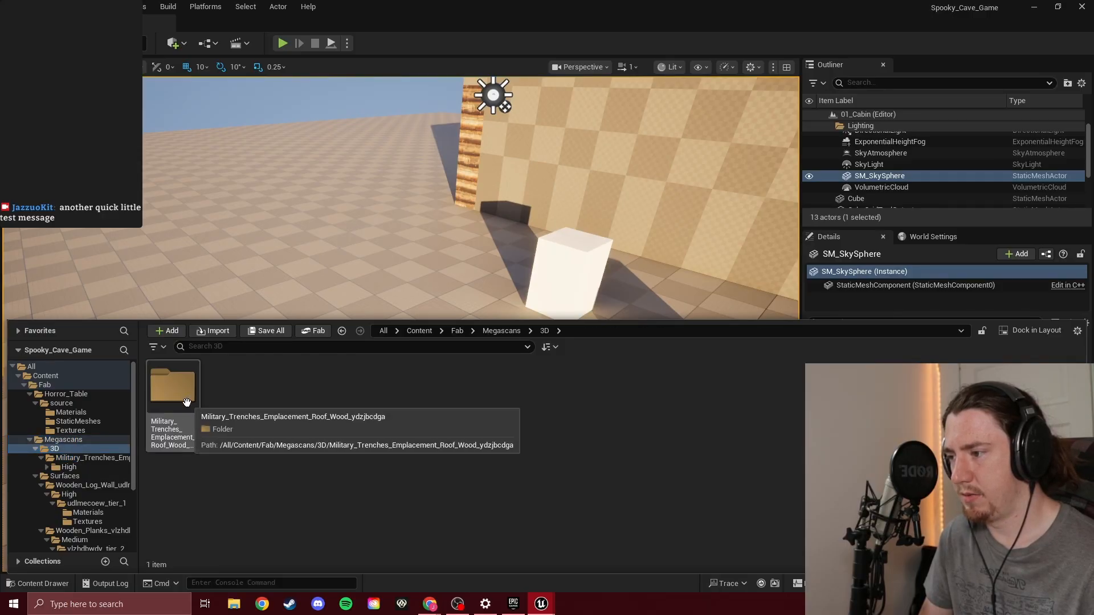
pyautogui.doubleClick(187, 403)
pyautogui.doubleClick(187, 402)
pyautogui.doubleClick(186, 402)
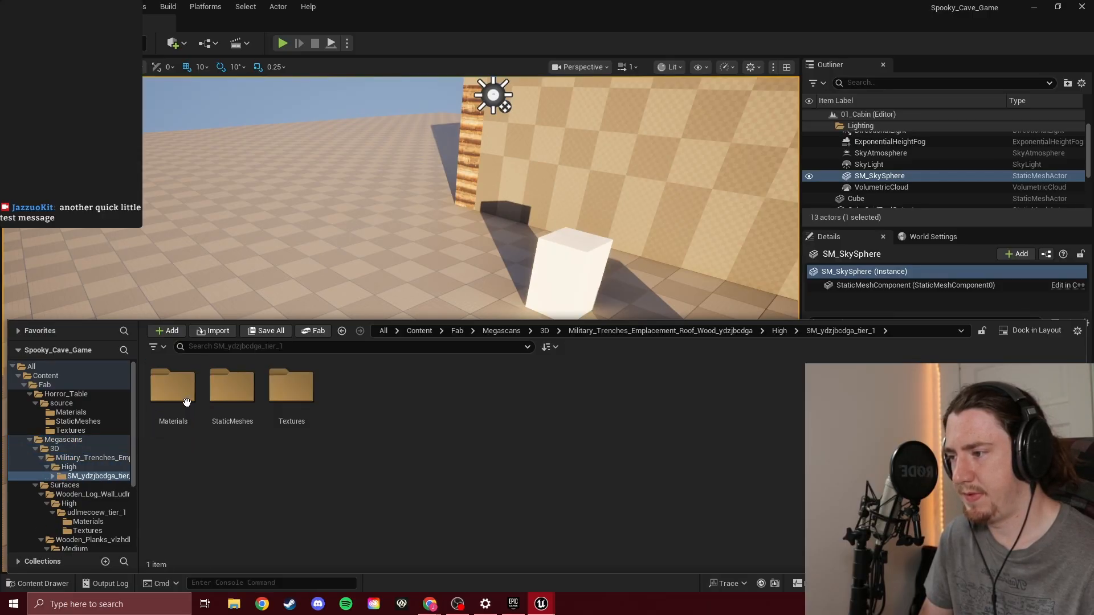
pyautogui.doubleClick(227, 396)
# Try to place the SM_ydzjbcdga_tier_1 folder from the roof asset's High folder into the level
pyautogui.click(79, 449)
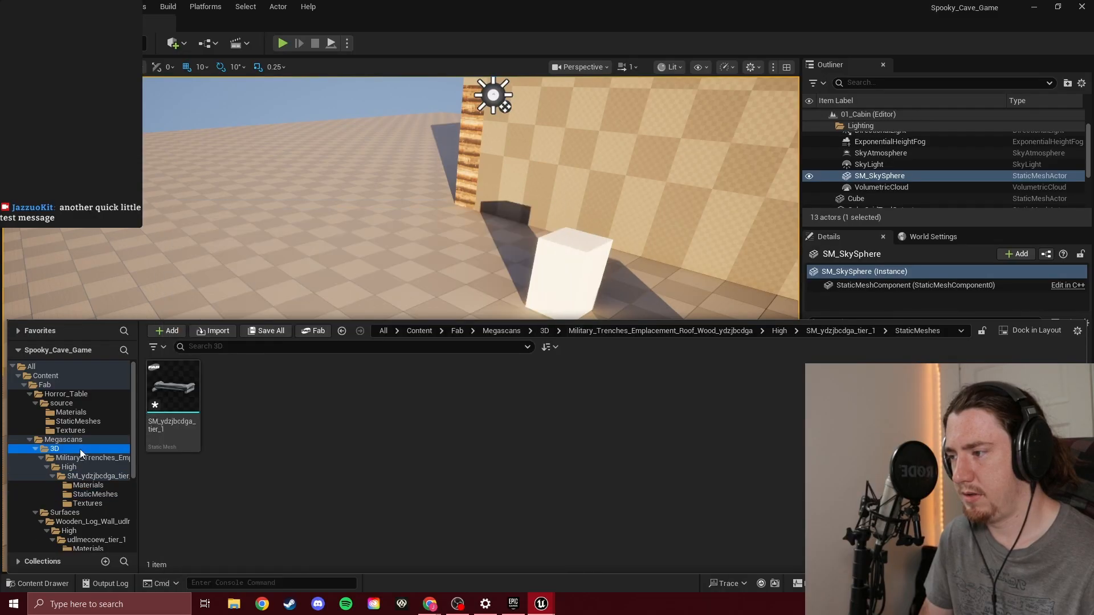
pyautogui.click(87, 439)
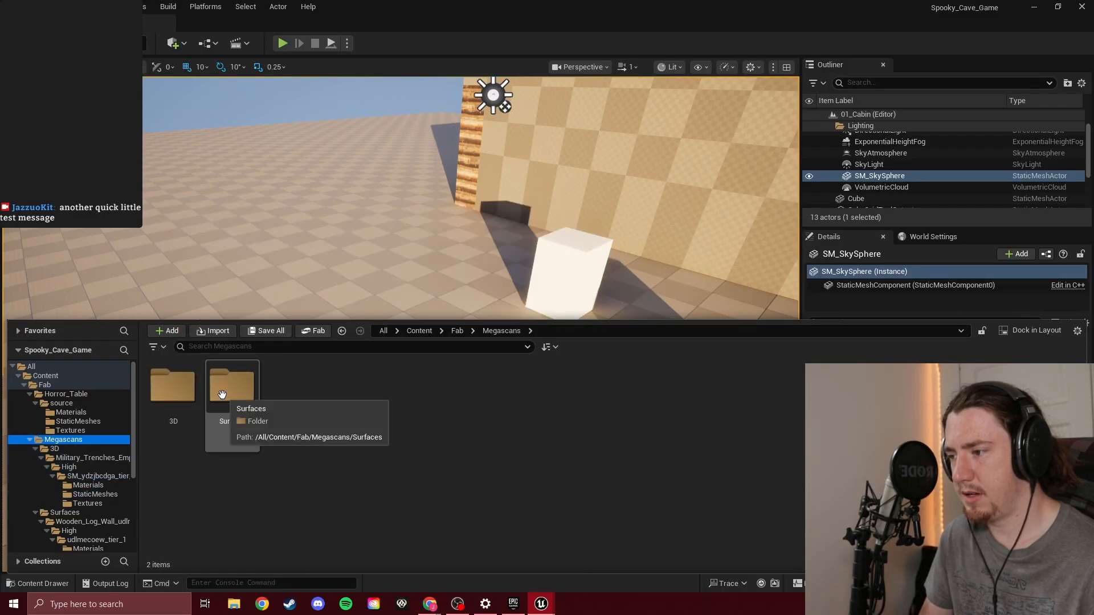
pyautogui.doubleClick(175, 404)
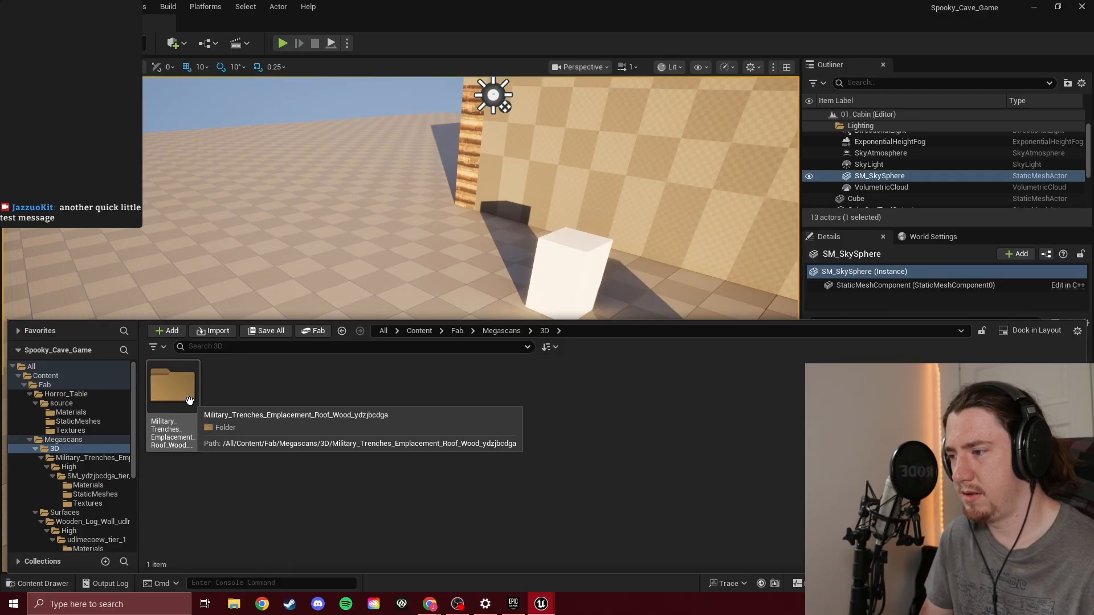
pyautogui.doubleClick(190, 400)
pyautogui.doubleClick(189, 400)
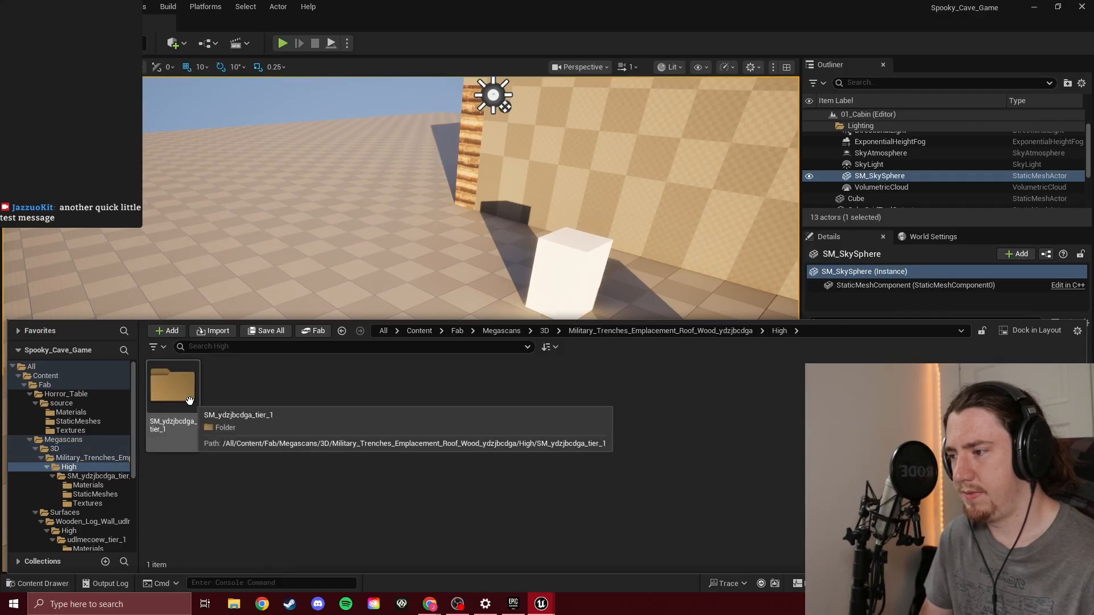
pyautogui.moveTo(190, 400); pyautogui.dragTo(353, 336)
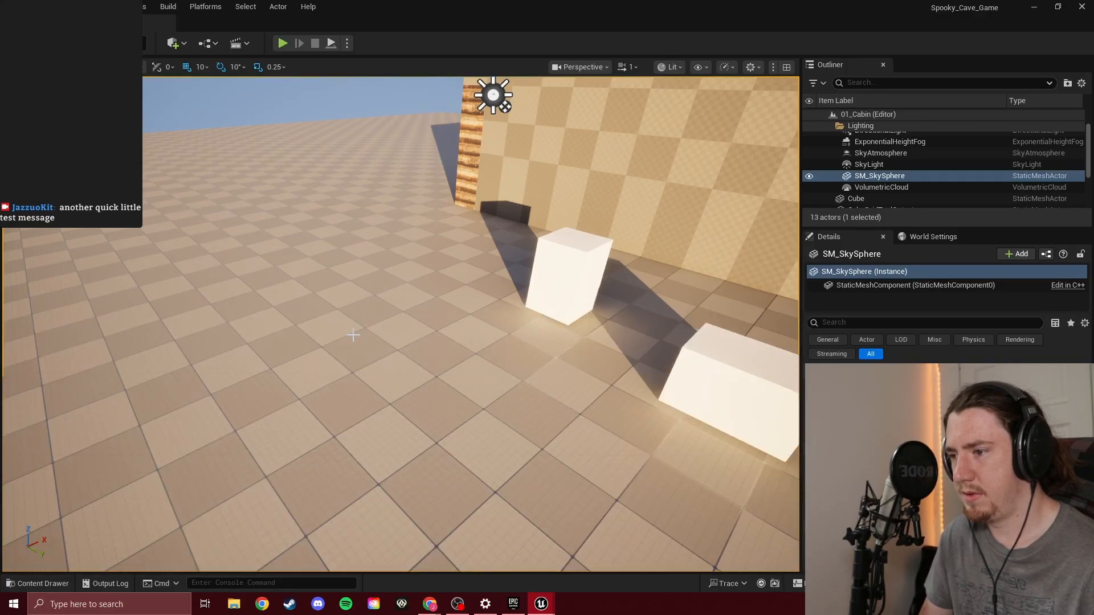
# Place the static mesh SM_ydzjbcdga_tier_1 from the roof asset's StaticMeshes folder on the open floor outside the cabin
pyautogui.hotkey('ctrl', 'space')
pyautogui.doubleClick(190, 400)
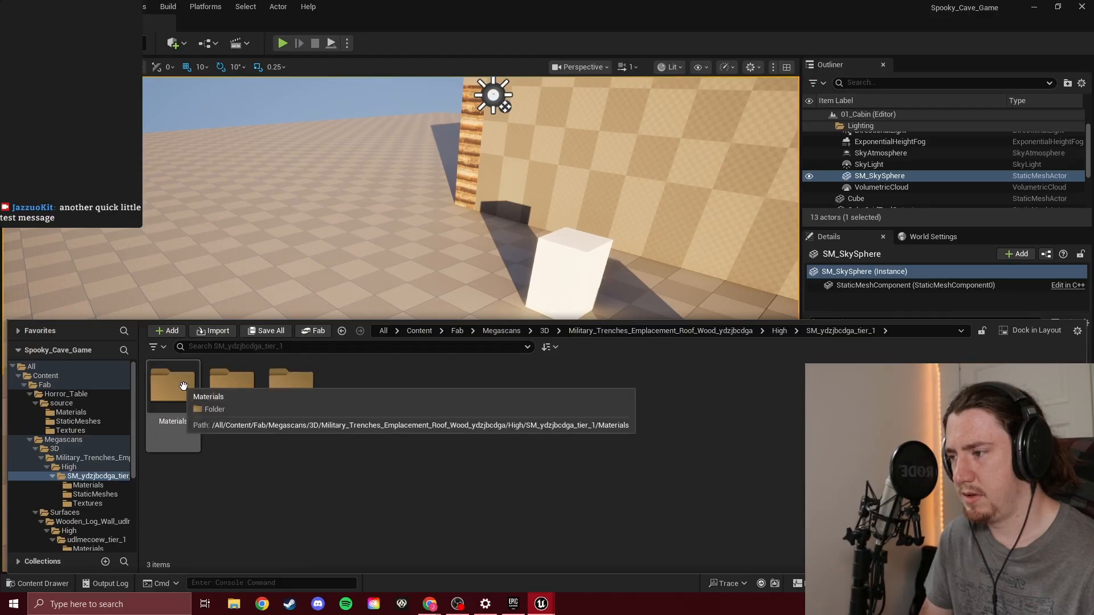
pyautogui.doubleClick(230, 389)
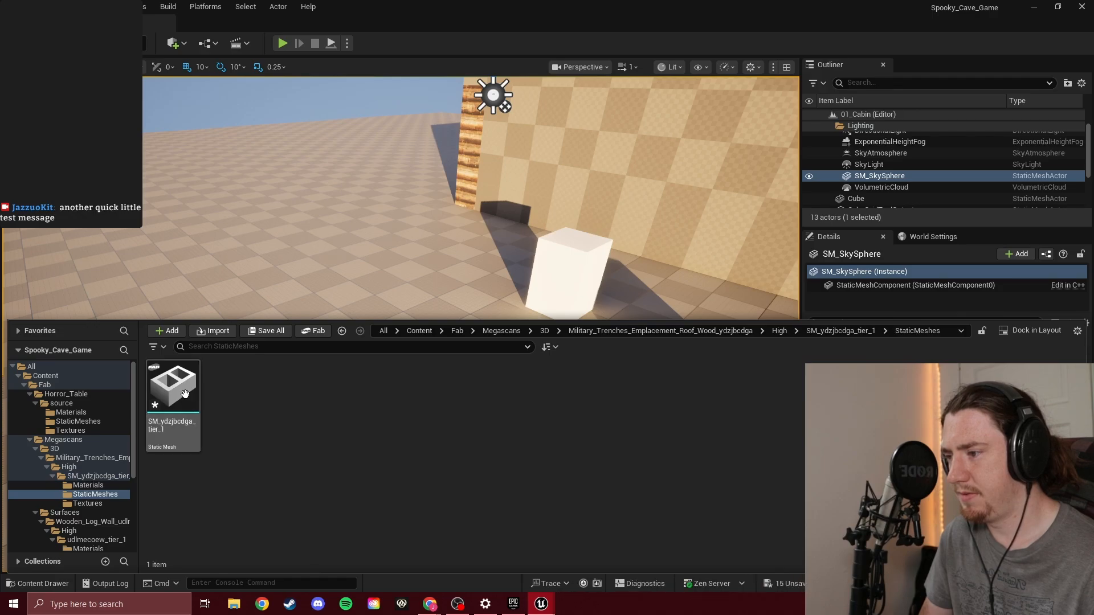
pyautogui.moveTo(179, 394); pyautogui.dragTo(350, 362)
pyautogui.moveTo(350, 363); pyautogui.dragTo(429, 351, button='right')
# Rotate the sandbagged wooden roof piece about its vertical axis so its long side faces a new direction
pyautogui.press('w')
pyautogui.press('s')
pyautogui.press('w')
pyautogui.press('s')
pyautogui.press('a')
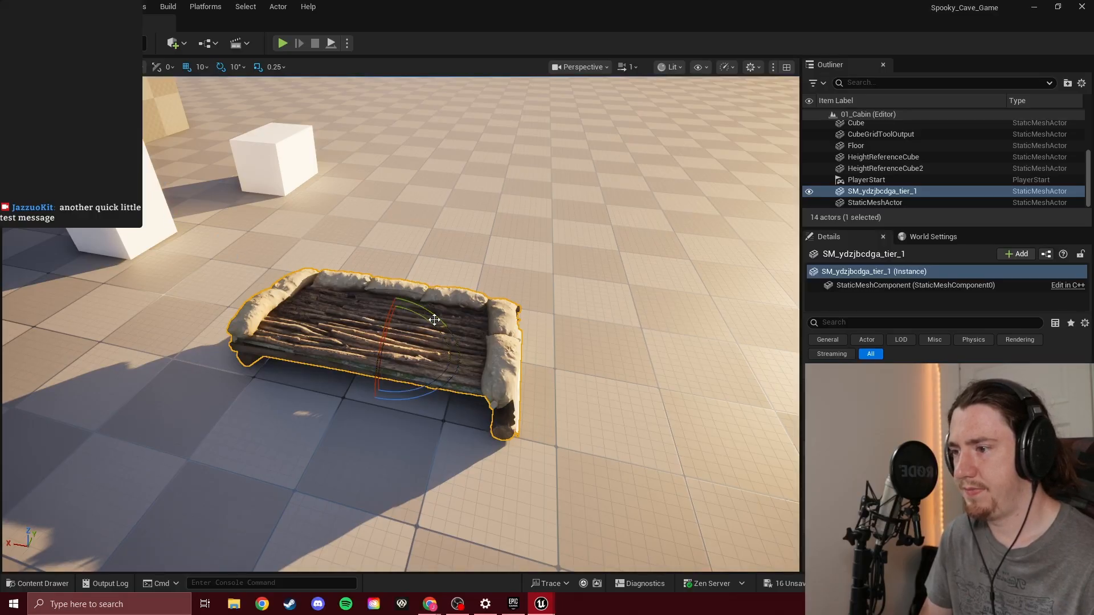
pyautogui.moveTo(423, 395); pyautogui.dragTo(348, 401)
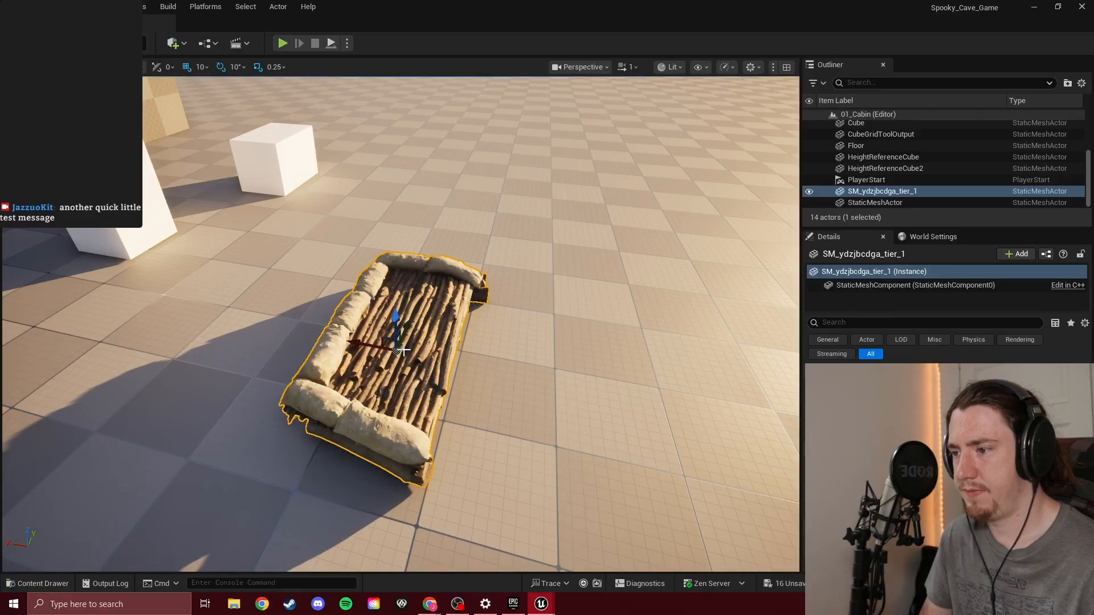
# Adjust the wooden roof piece's height so that its supporting logs sit at floor level
pyautogui.moveTo(398, 318); pyautogui.dragTo(398, 295)
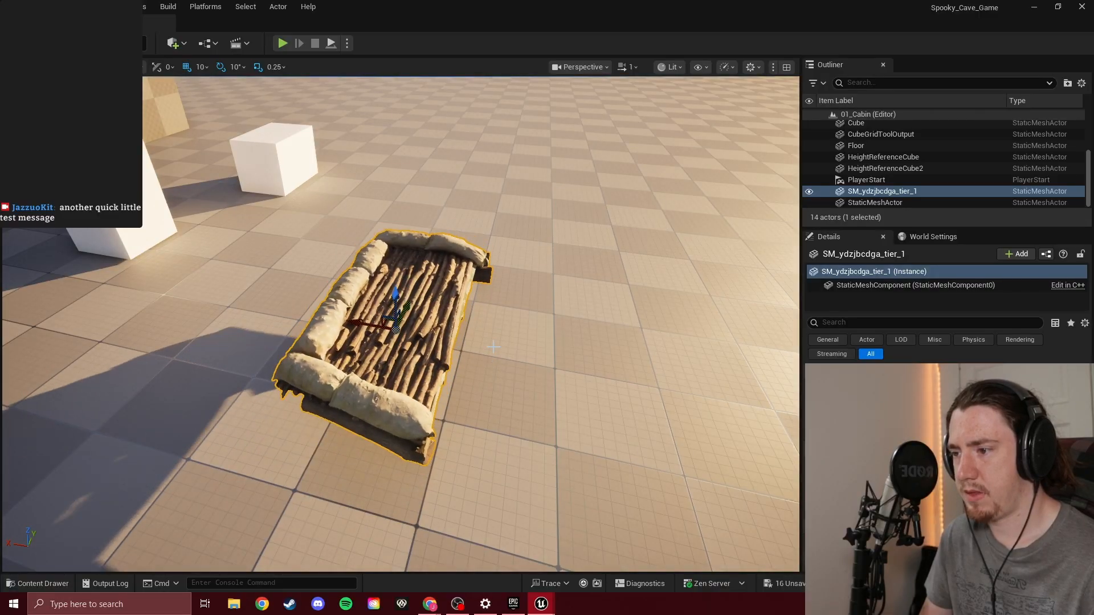
pyautogui.moveTo(399, 294); pyautogui.dragTo(445, 258, button='right')
pyautogui.moveTo(424, 242); pyautogui.dragTo(423, 281)
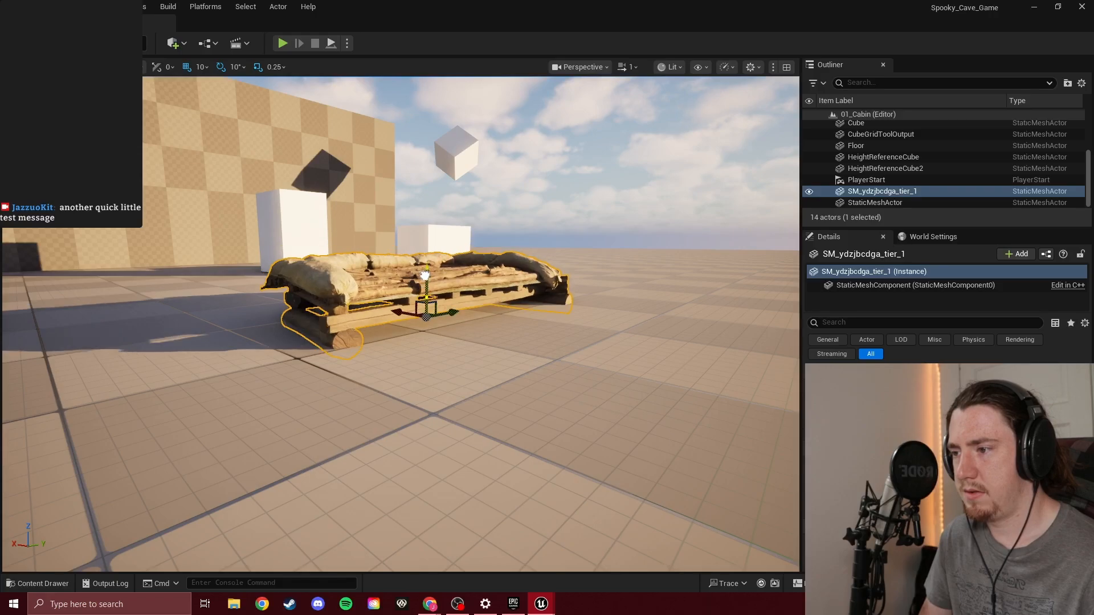
pyautogui.moveTo(504, 319)
pyautogui.mouseDown(button='right')
pyautogui.moveTo(501, 273)
pyautogui.moveTo(507, 342)
pyautogui.moveTo(504, 319)
pyautogui.mouseUp(button='right')
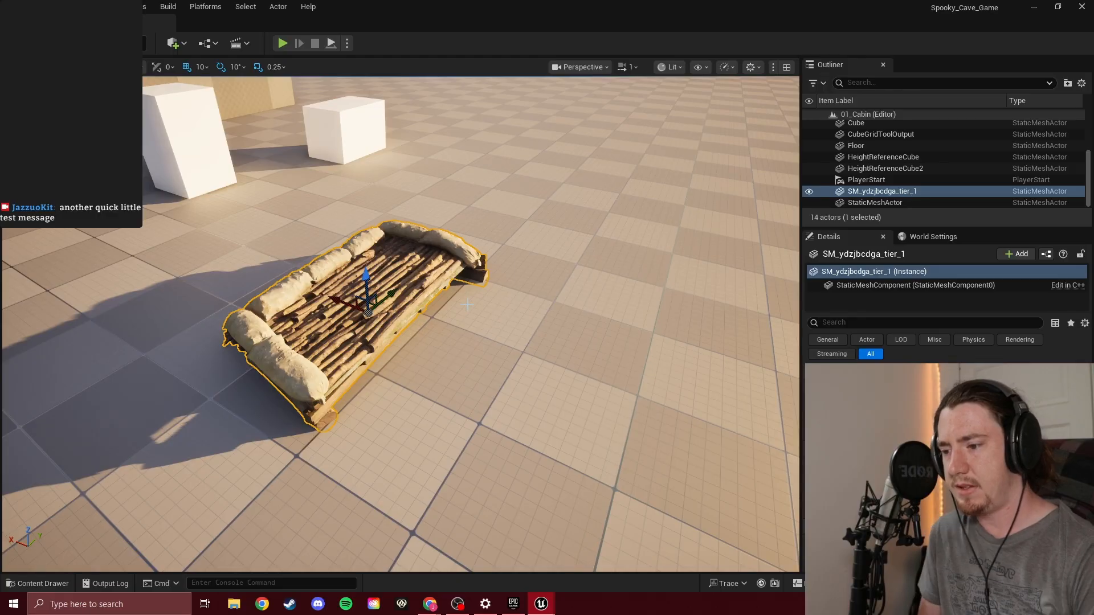
# Bring back the Fab window, leave the roof product page, move the window clear of the webcam area and search for "desk"
pyautogui.click(571, 548)
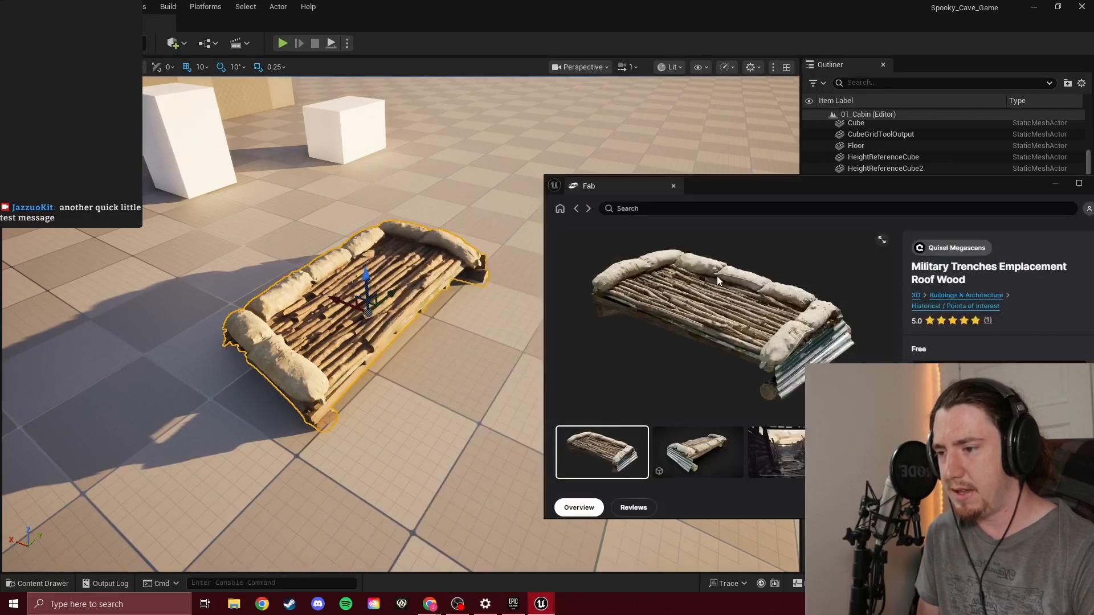
pyautogui.click(569, 211)
pyautogui.moveTo(794, 194); pyautogui.dragTo(643, 186)
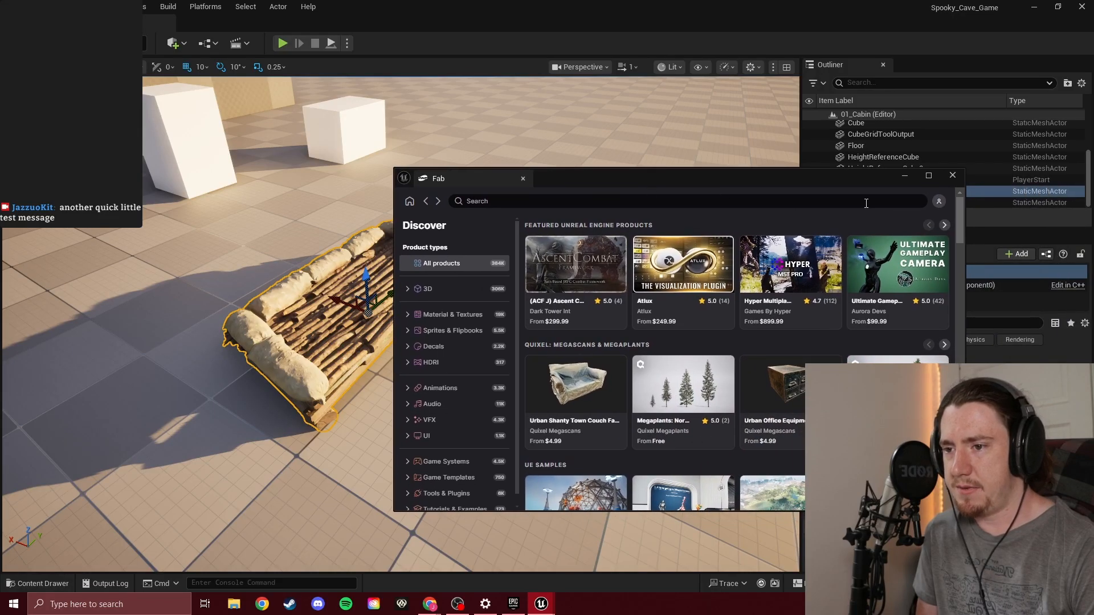
pyautogui.click(568, 203)
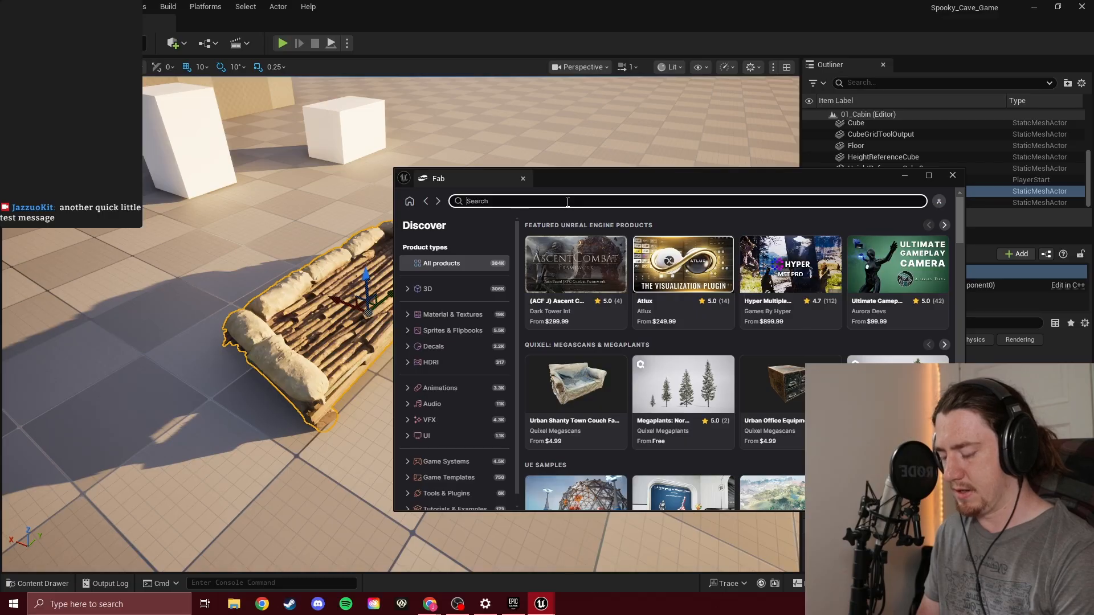
pyautogui.write('desk')
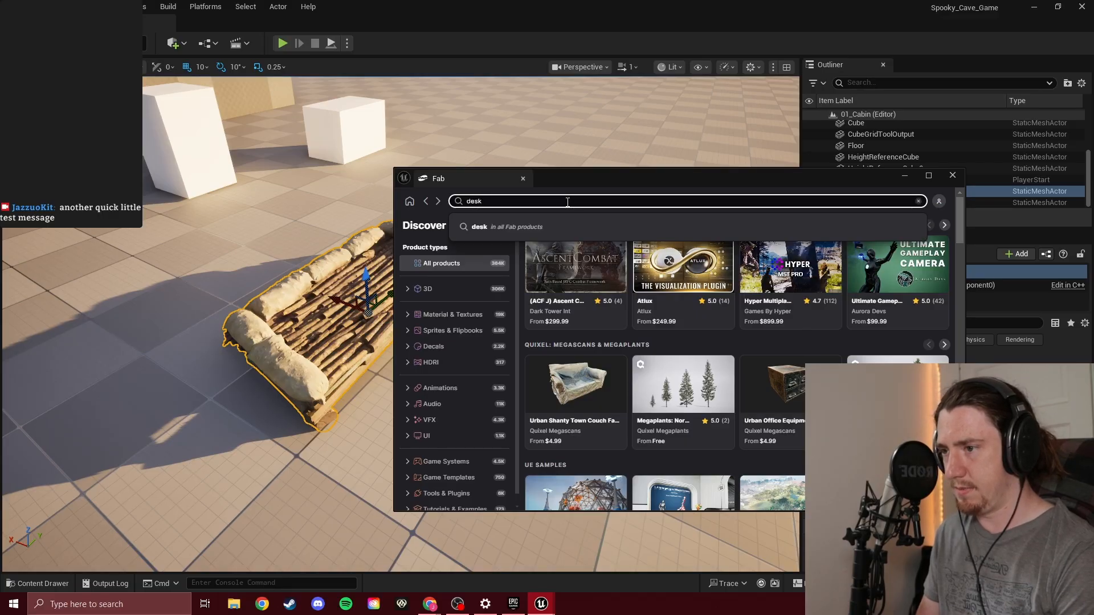
pyautogui.press('Return')
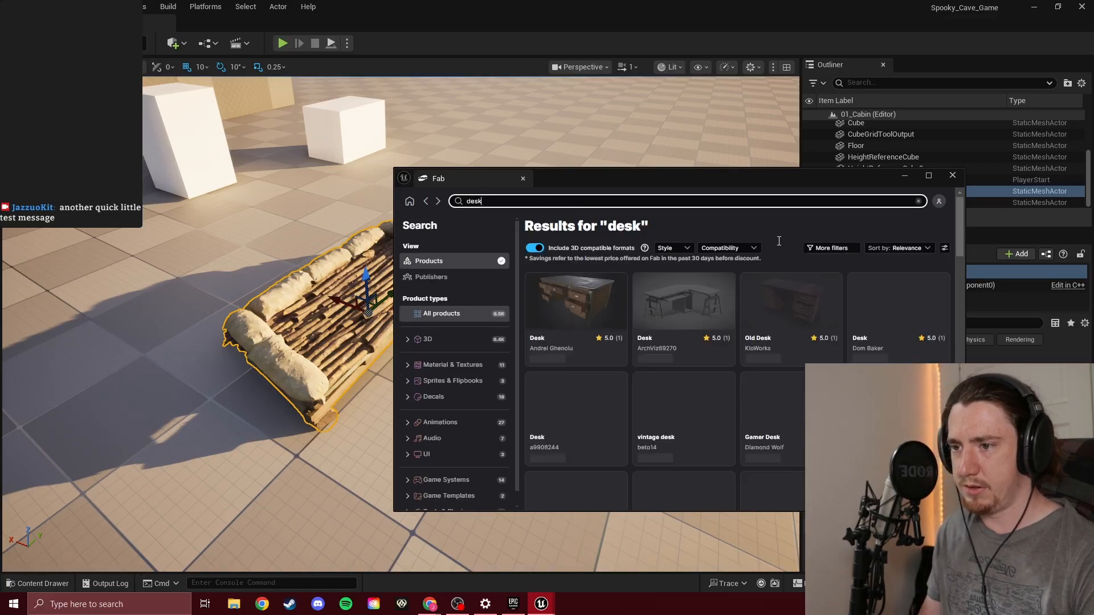
# Filter the desk results to show only products by the publishers Quixel Megaplants and Quixel Megascans
pyautogui.click(848, 249)
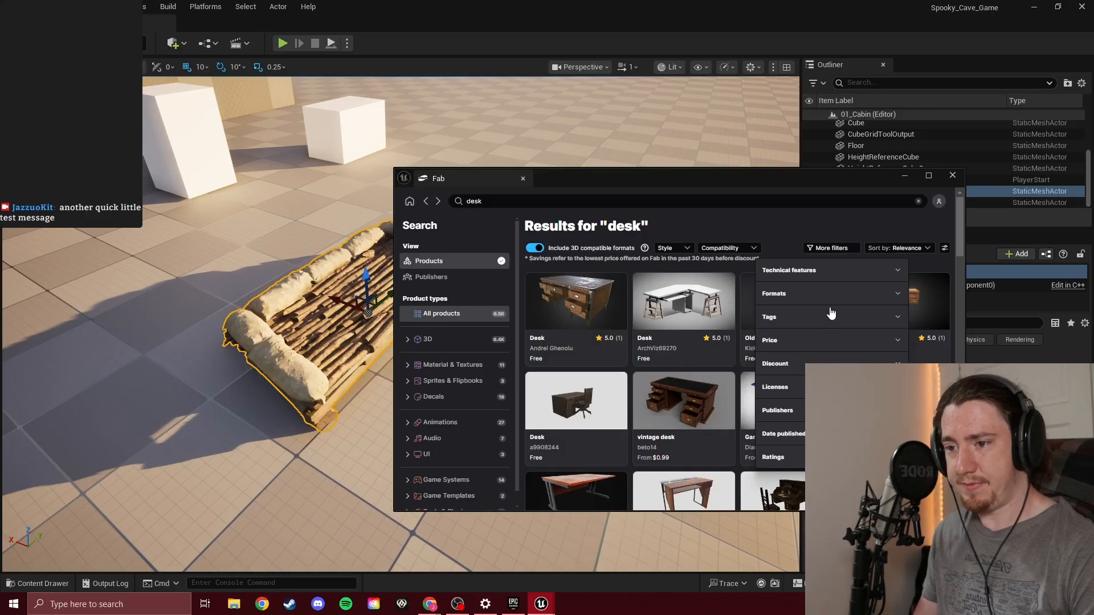
pyautogui.click(849, 410)
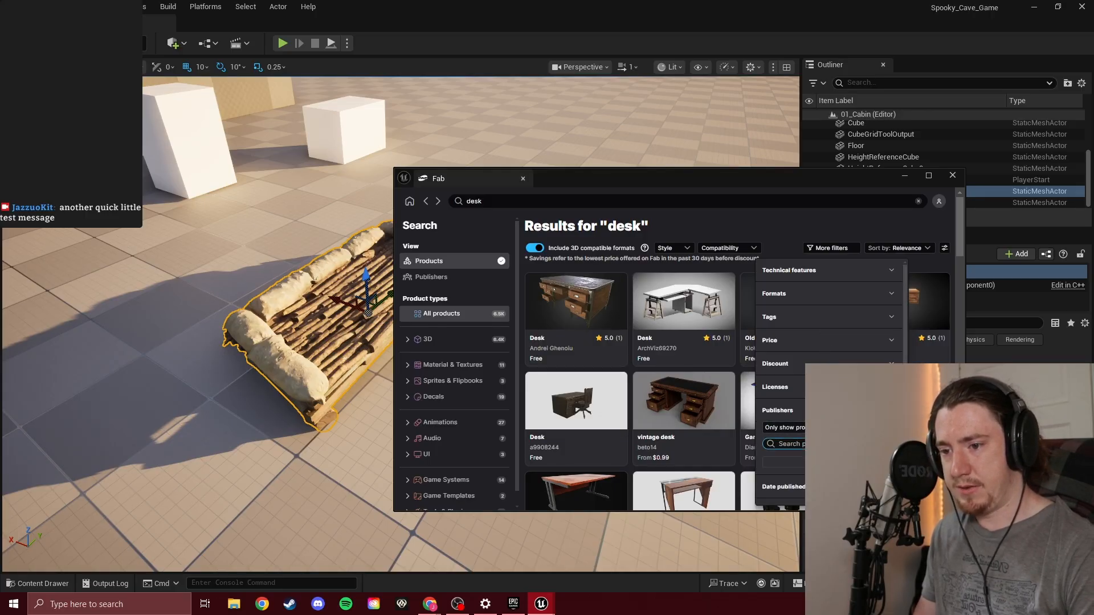
pyautogui.write('qui')
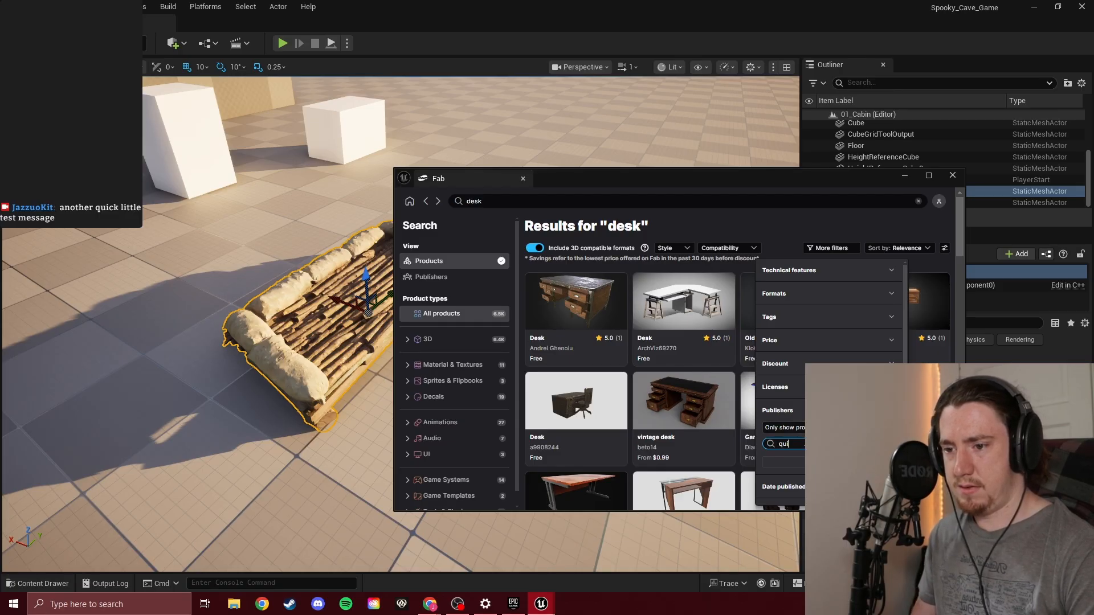
pyautogui.write('xel')
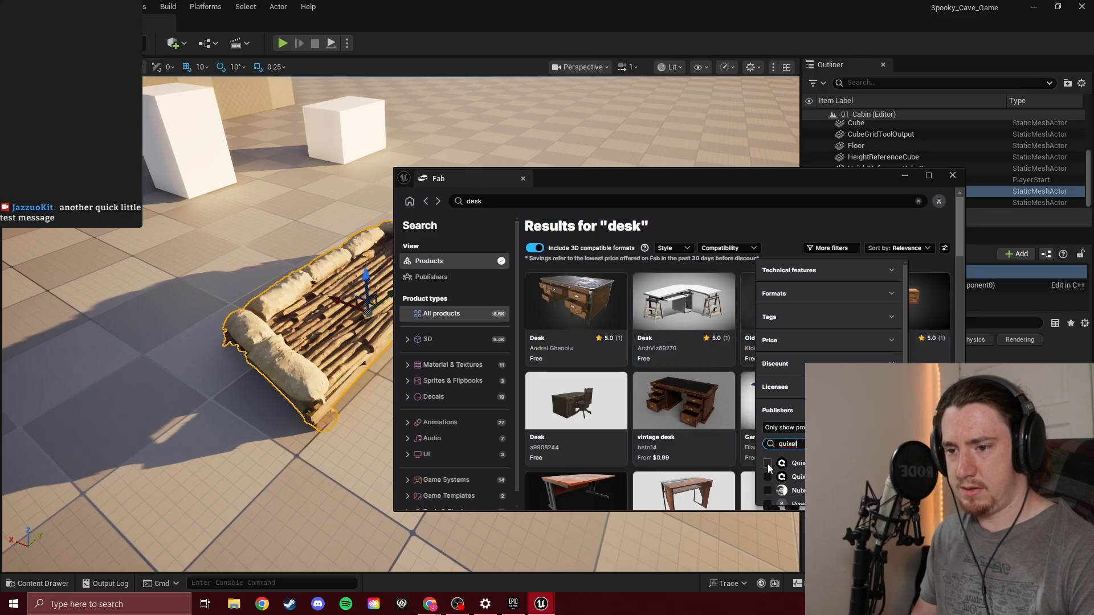
pyautogui.click(768, 464)
pyautogui.click(788, 476)
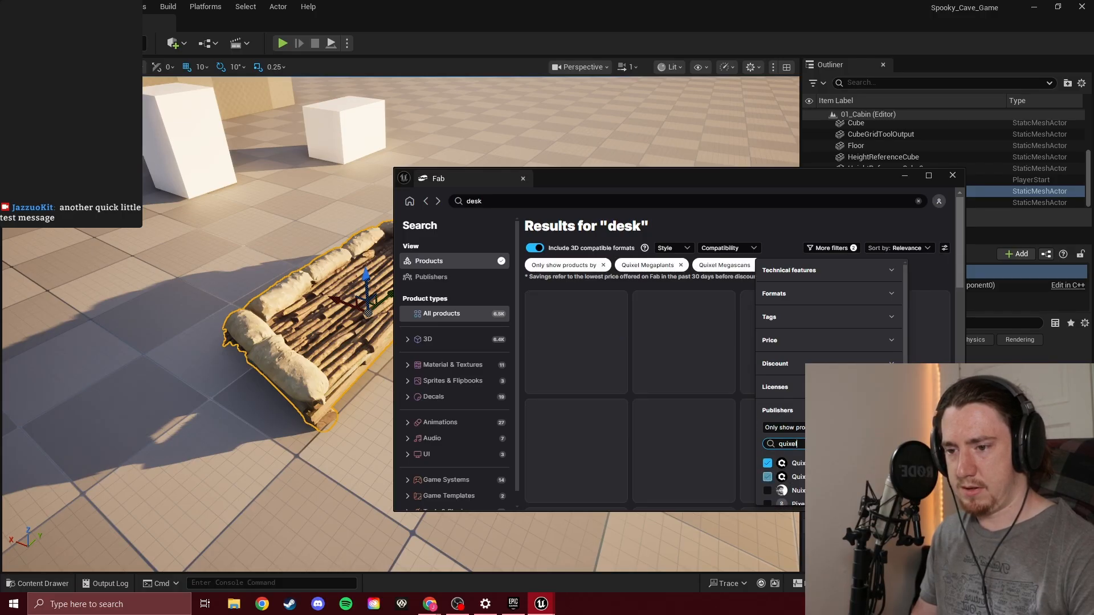
pyautogui.scroll(-2, 792, 433)
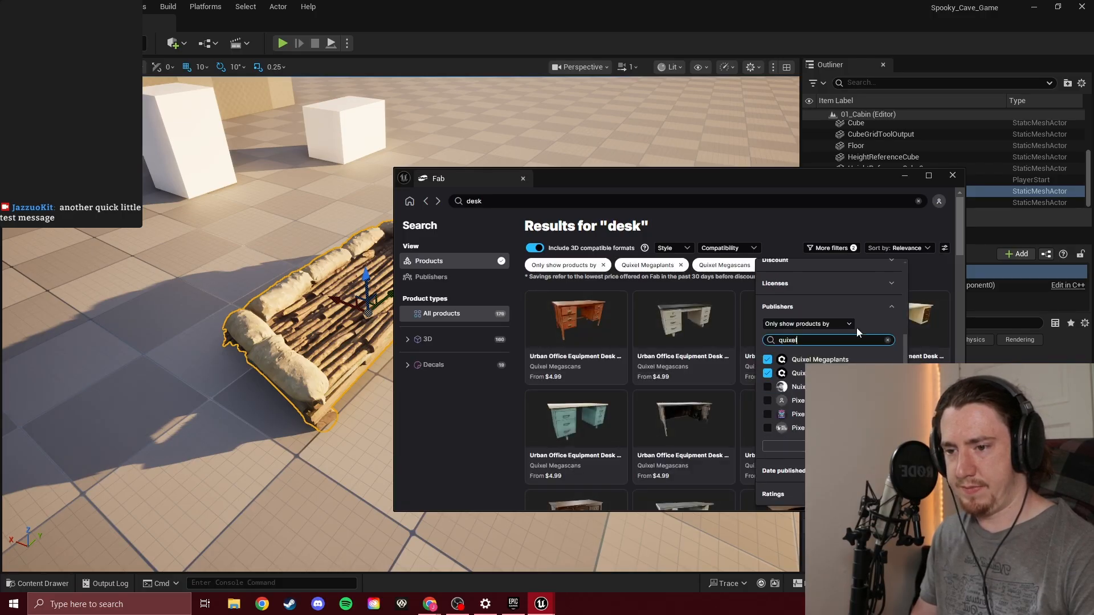
pyautogui.click(852, 249)
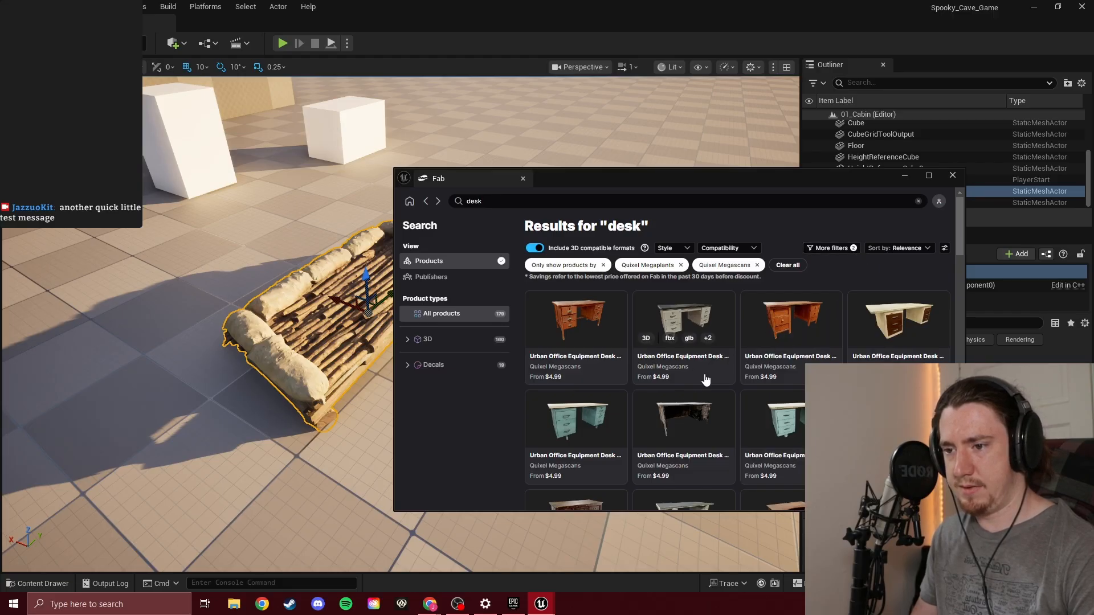
# Restrict the Quixel desk results to free products and open the Wooden Table With Drawer product page
pyautogui.click(842, 249)
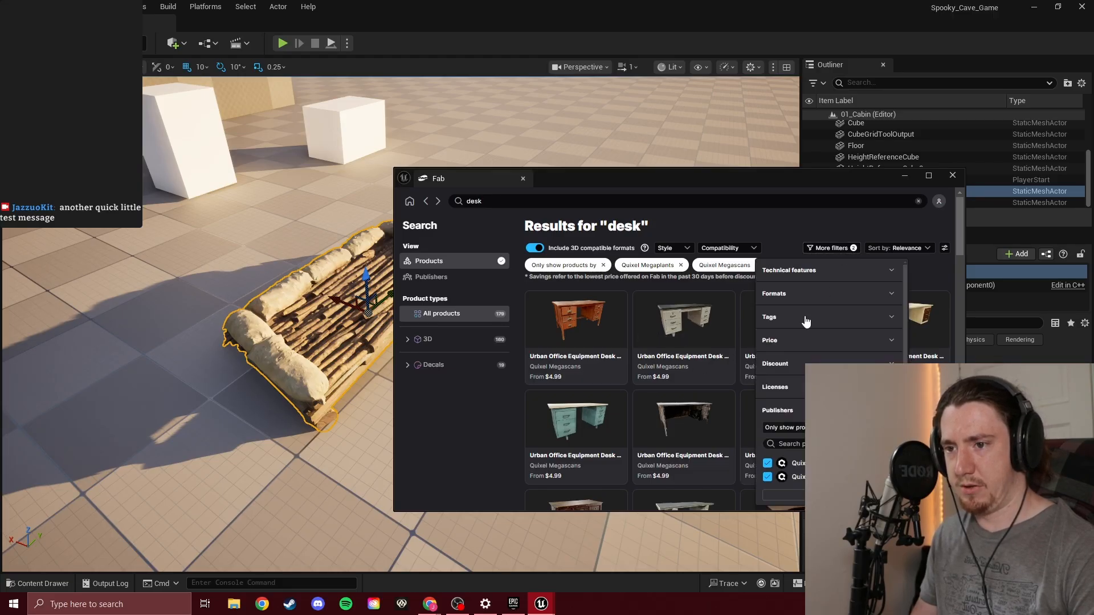
pyautogui.click(805, 340)
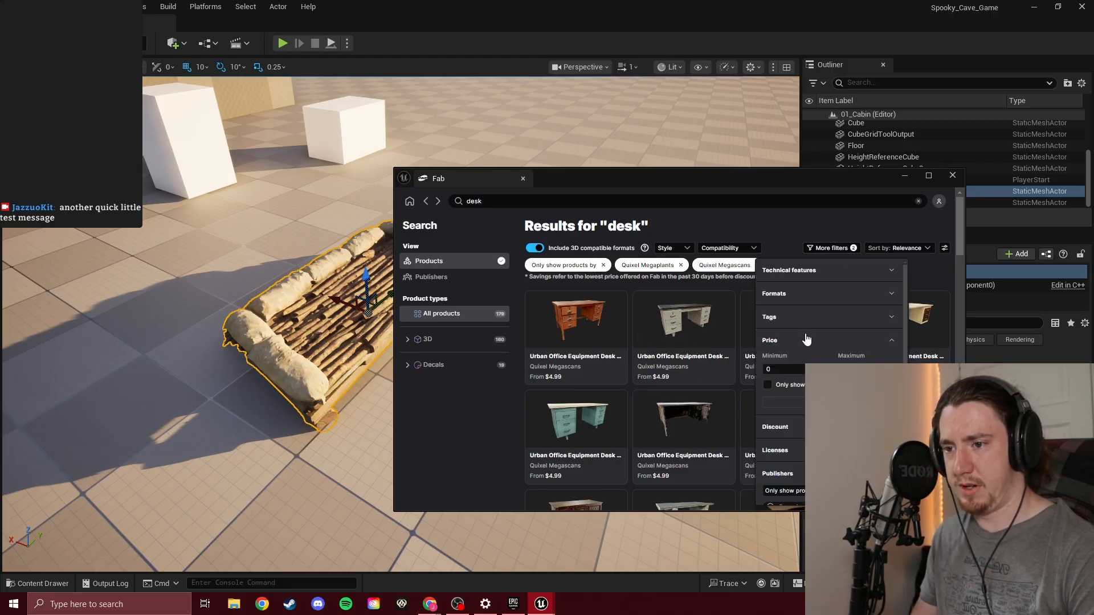
pyautogui.click(769, 387)
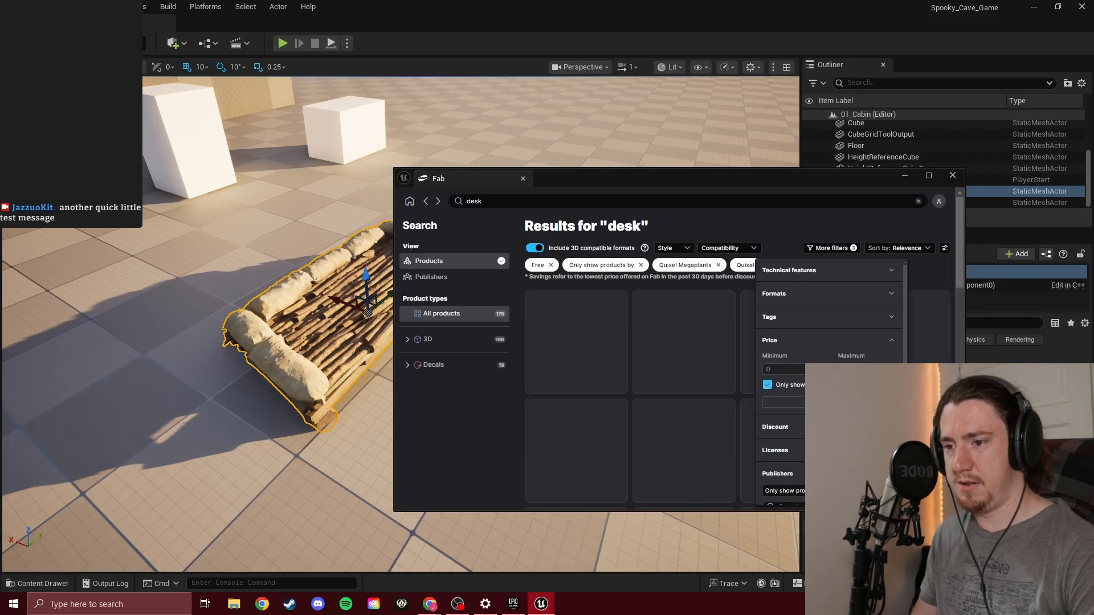
pyautogui.click(844, 250)
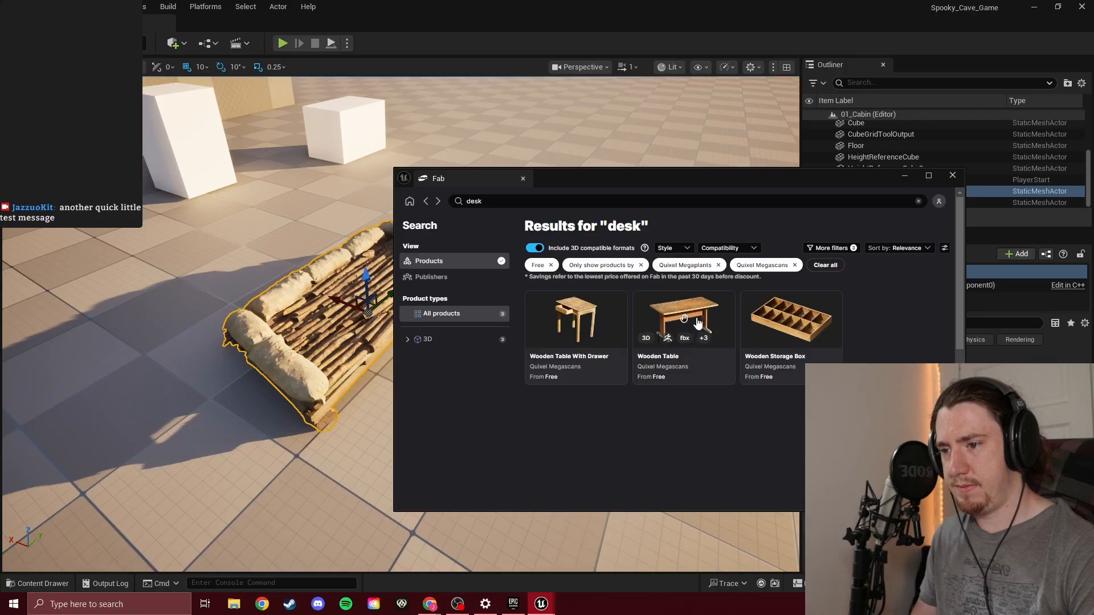
pyautogui.click(590, 321)
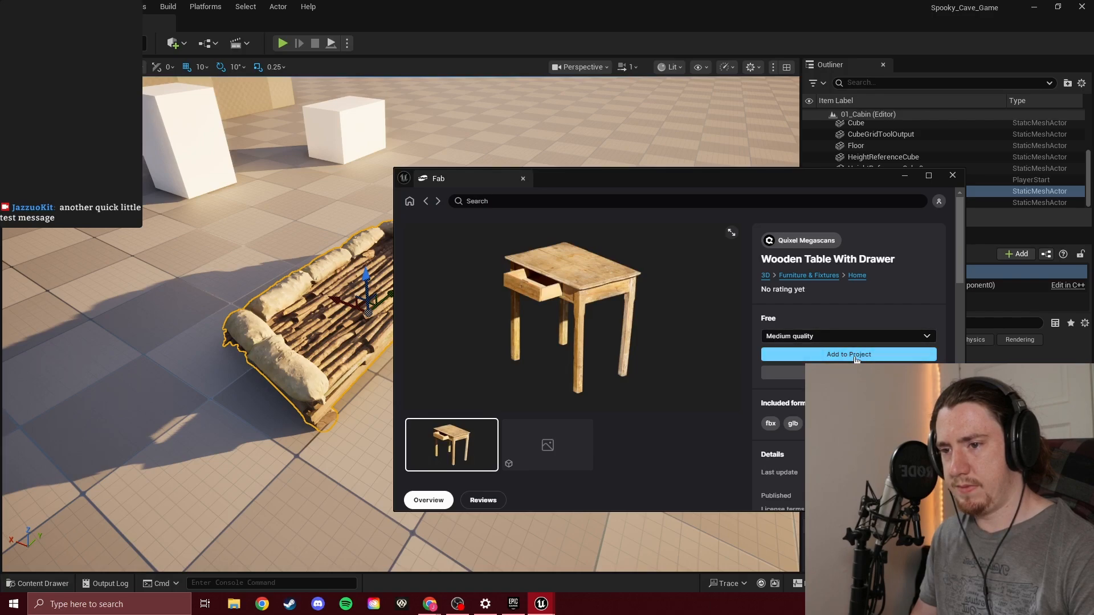
# Add the Wooden Table With Drawer to the project at medium quality, return to the level and minimize the Fab window
pyautogui.click(855, 356)
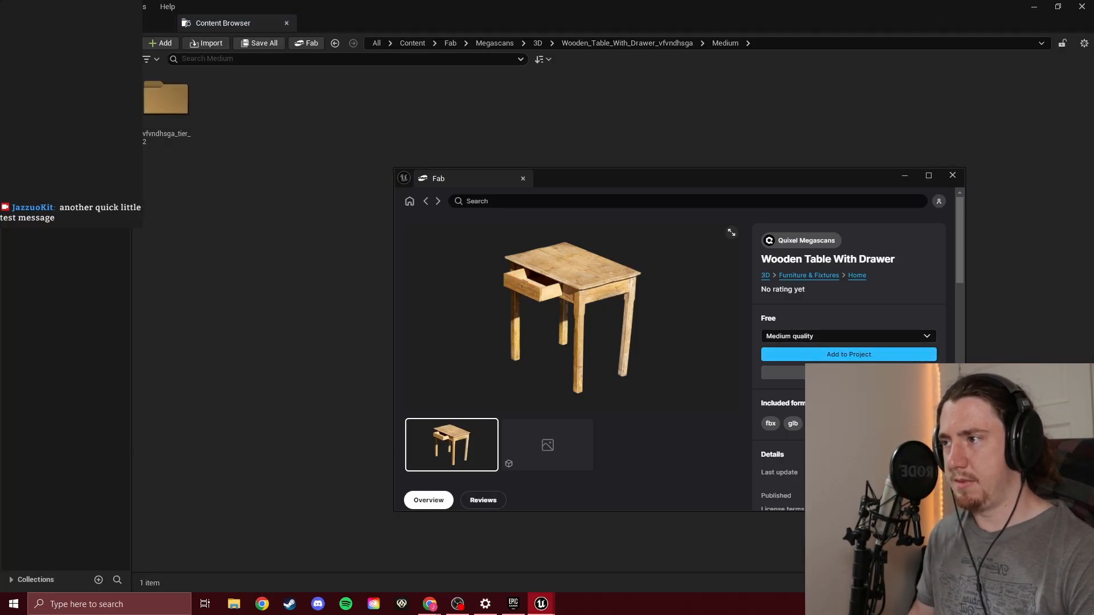
pyautogui.click(111, 22)
pyautogui.click(904, 177)
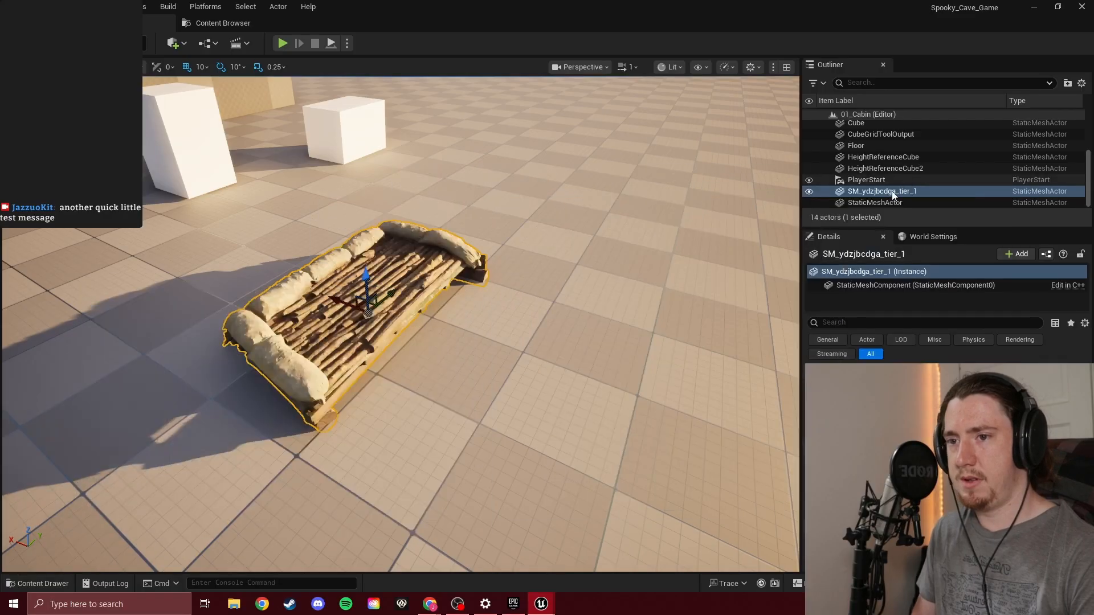
# Browse the project content to the StaticMeshes folder of the Megascans Wooden Table With Drawer asset
pyautogui.click(512, 361)
pyautogui.hotkey('ctrl', 'space')
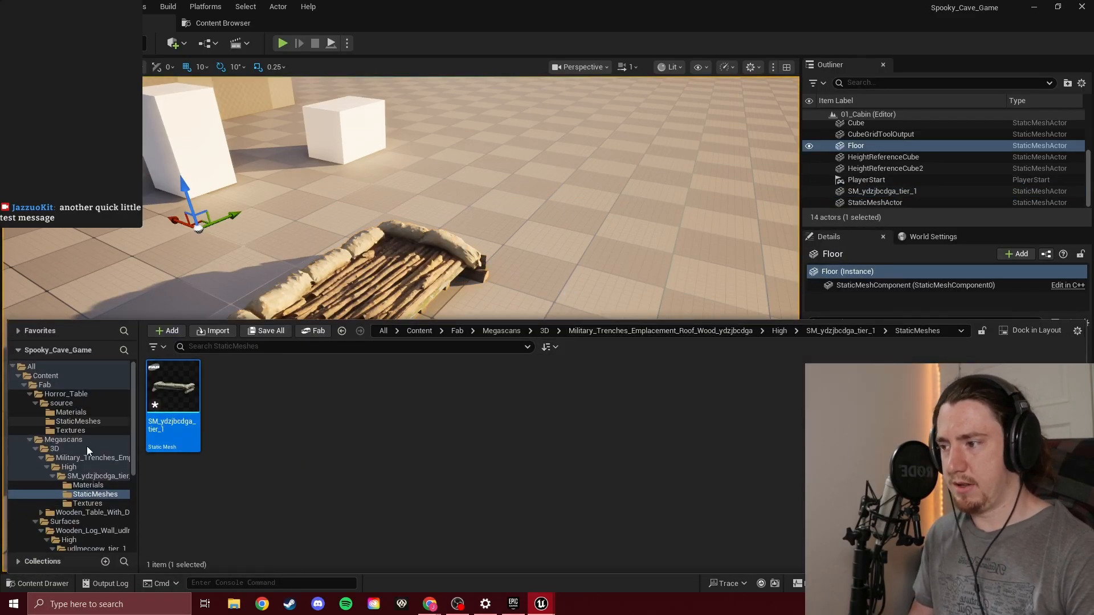
pyautogui.click(63, 439)
pyautogui.doubleClick(173, 388)
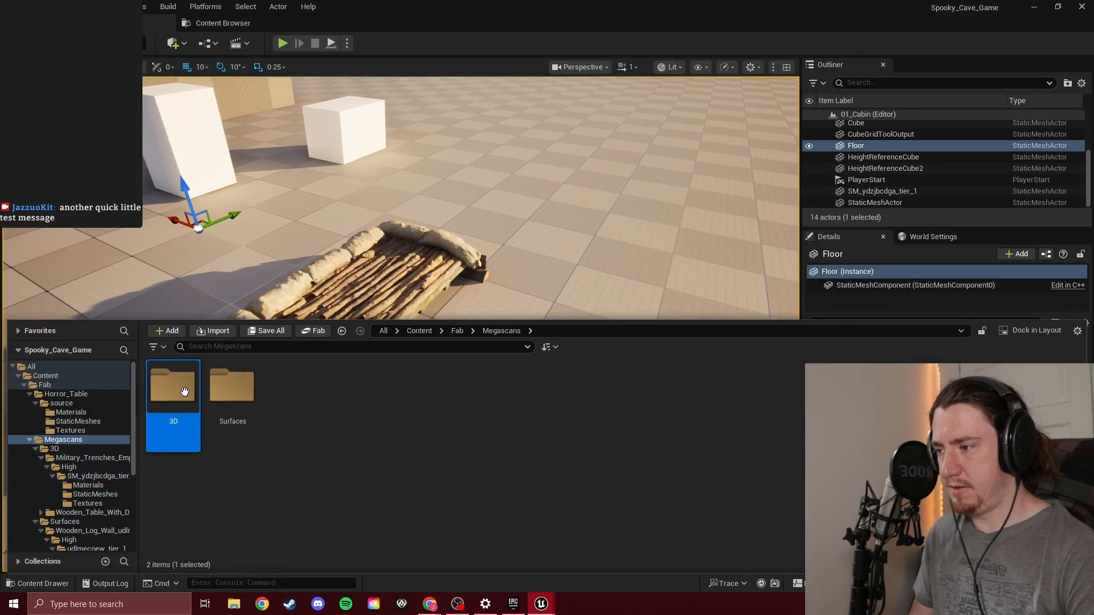
pyautogui.doubleClick(245, 393)
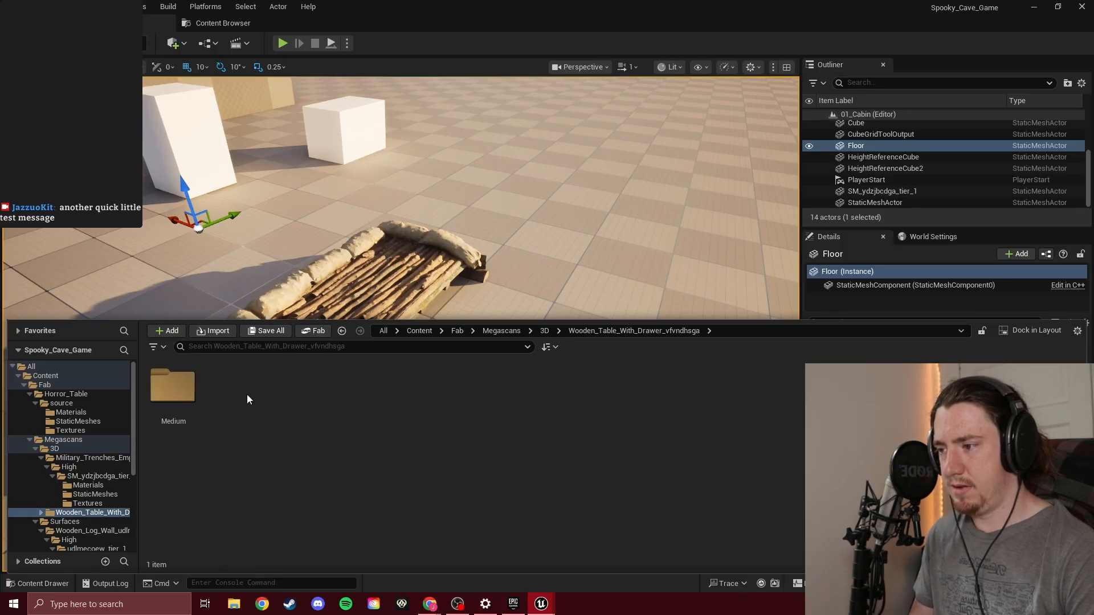
pyautogui.doubleClick(177, 398)
pyautogui.doubleClick(178, 398)
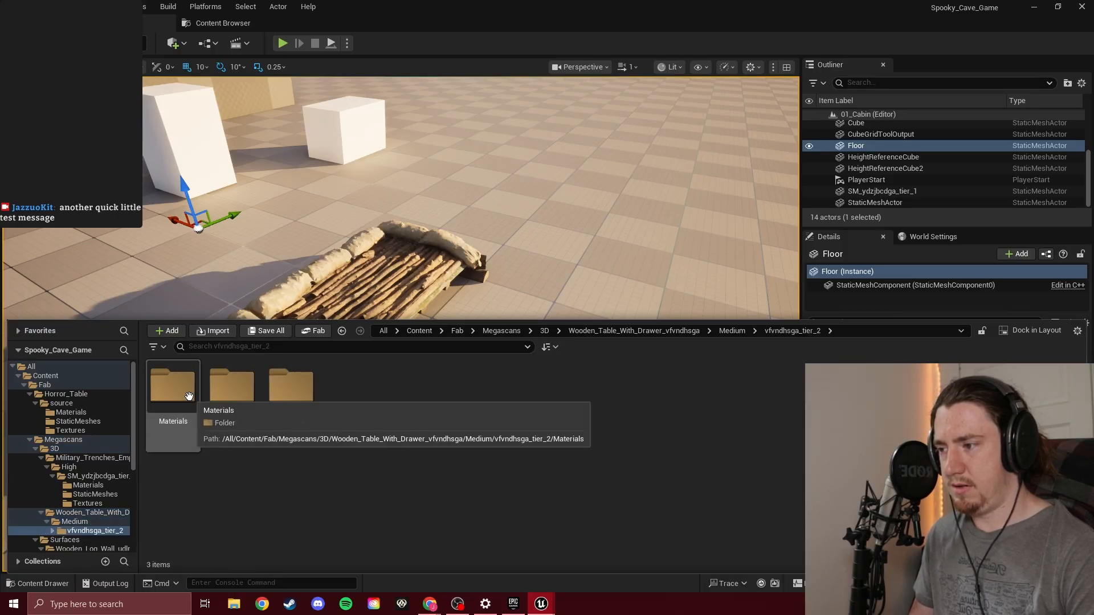
pyautogui.click(188, 396)
pyautogui.doubleClick(188, 396)
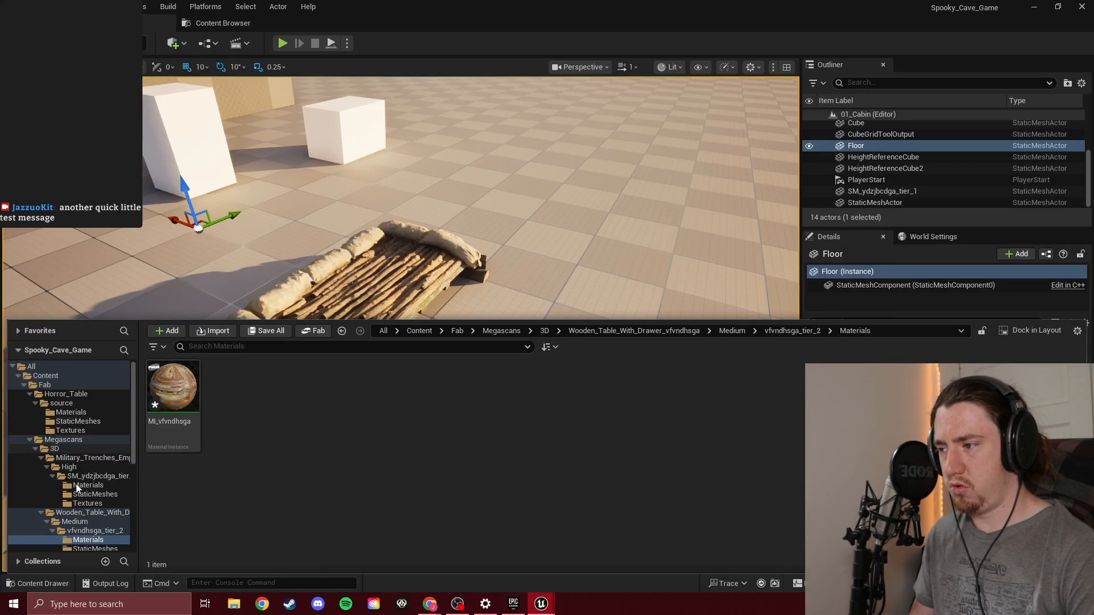
pyautogui.click(94, 523)
pyautogui.doubleClick(174, 388)
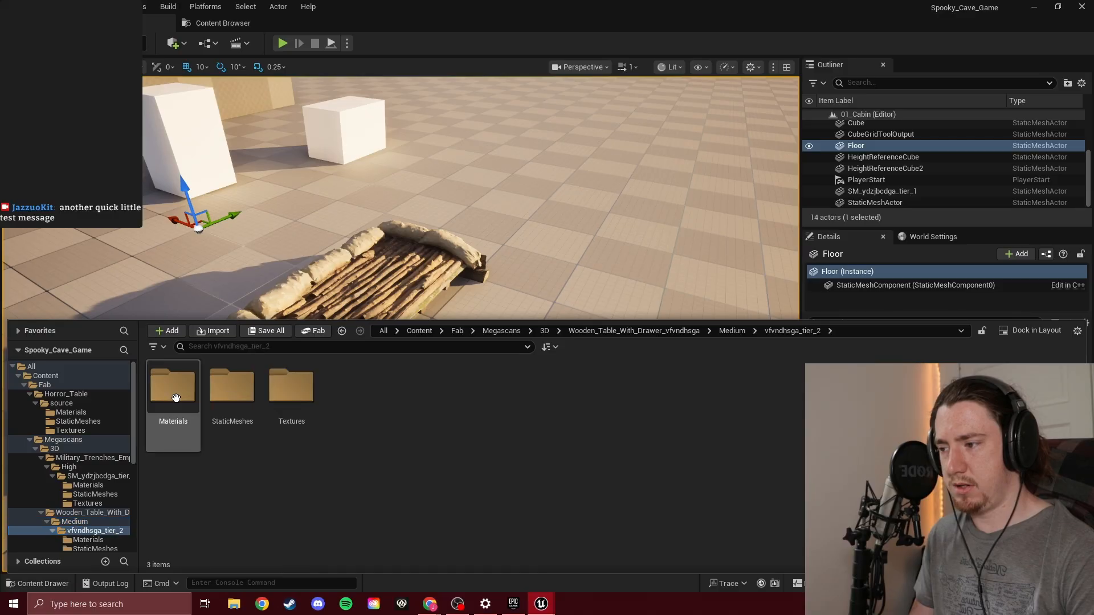
pyautogui.doubleClick(235, 392)
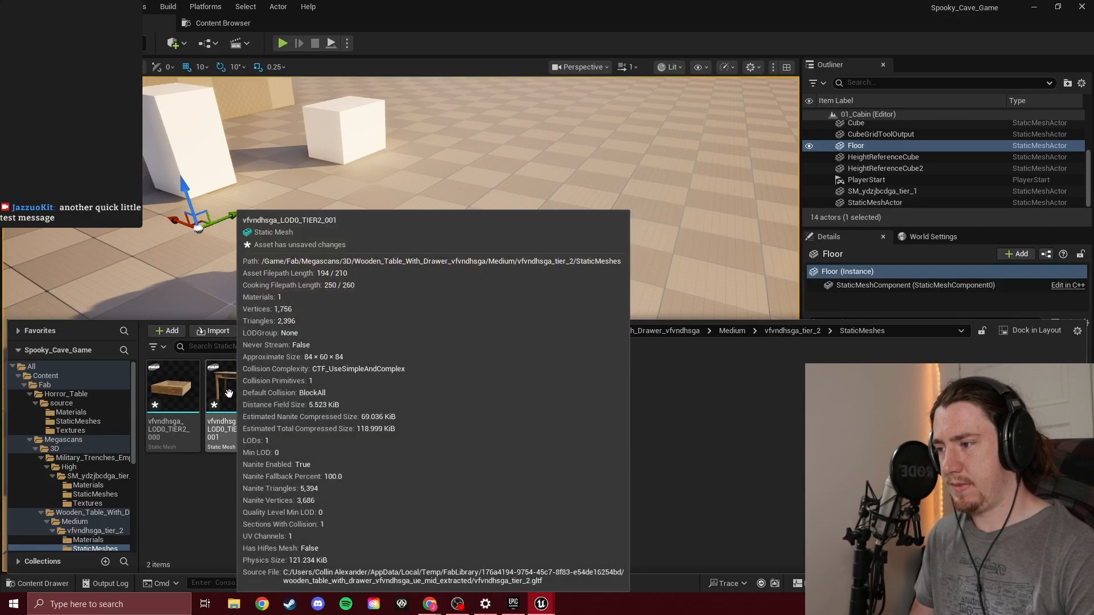
# Place the table body mesh vfvndhsga_LOD0_TIER2_001 on the floor beside the wooden roof piece and inspect it
pyautogui.moveTo(236, 397); pyautogui.dragTo(613, 304)
pyautogui.moveTo(614, 304); pyautogui.dragTo(505, 353, button='right')
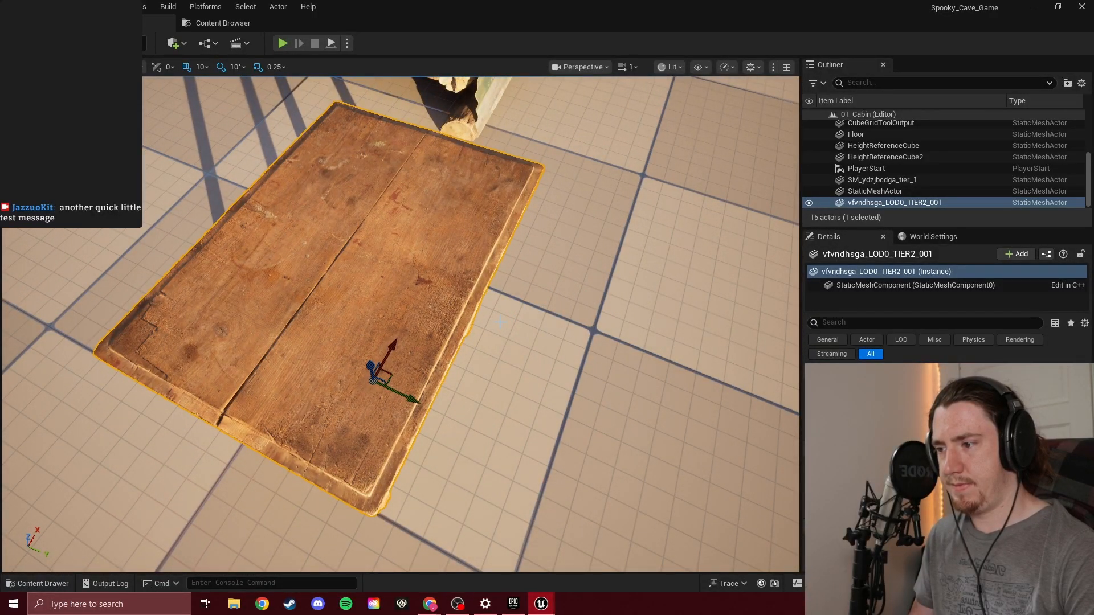
pyautogui.moveTo(500, 322); pyautogui.dragTo(436, 268, button='right')
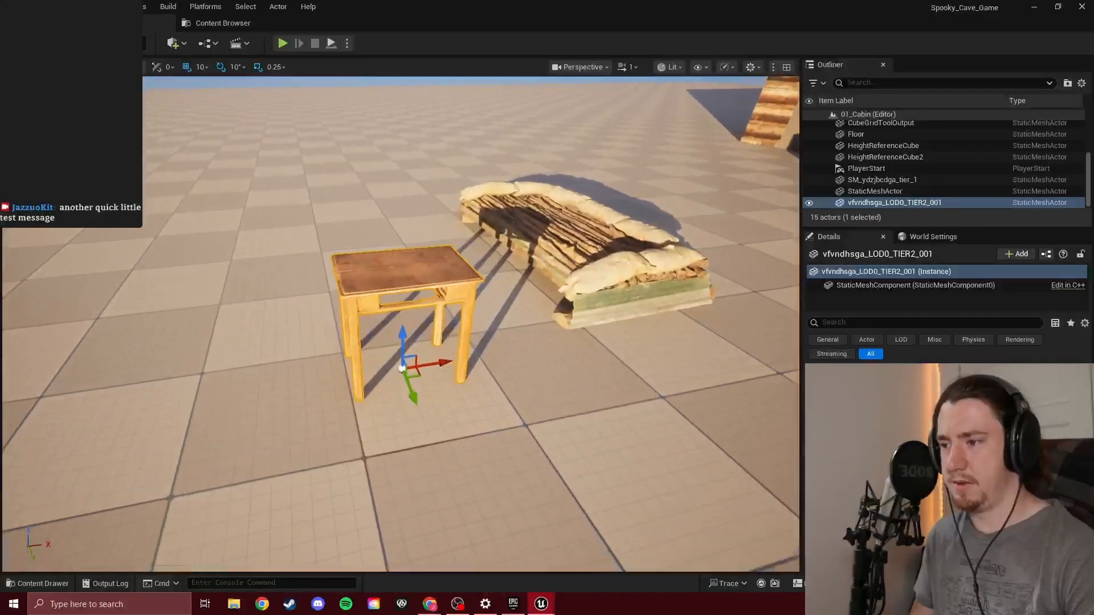
pyautogui.moveTo(431, 388); pyautogui.dragTo(435, 373, button='right')
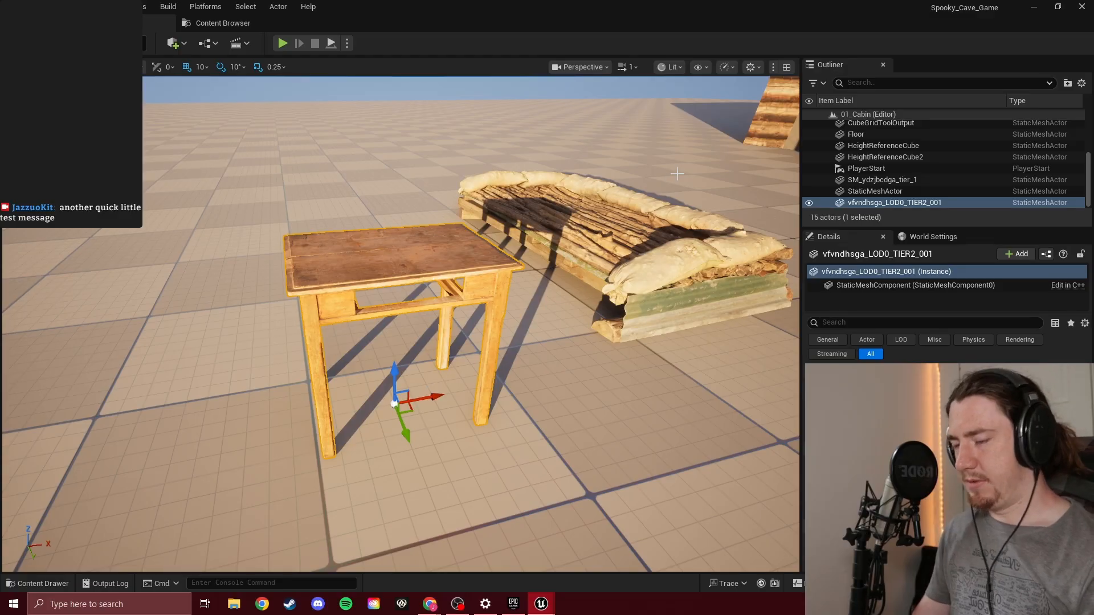
# Delete the wooden roof piece SM_ydzjbcdga_tier_1 from the level
pyautogui.click(613, 231)
pyautogui.moveTo(402, 283); pyautogui.dragTo(521, 333, button='right')
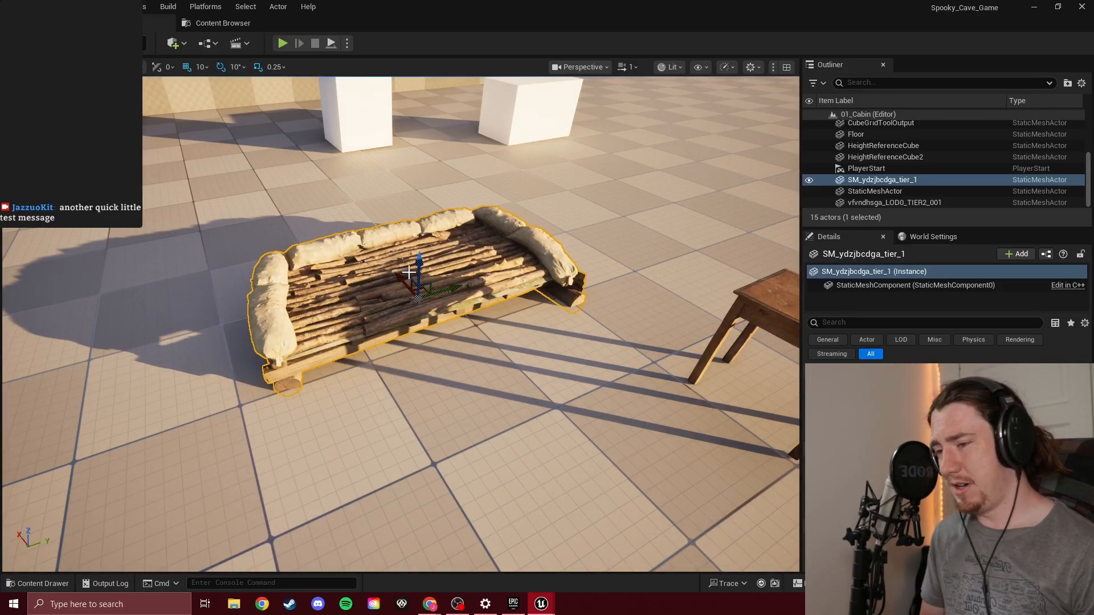
pyautogui.press('Delete')
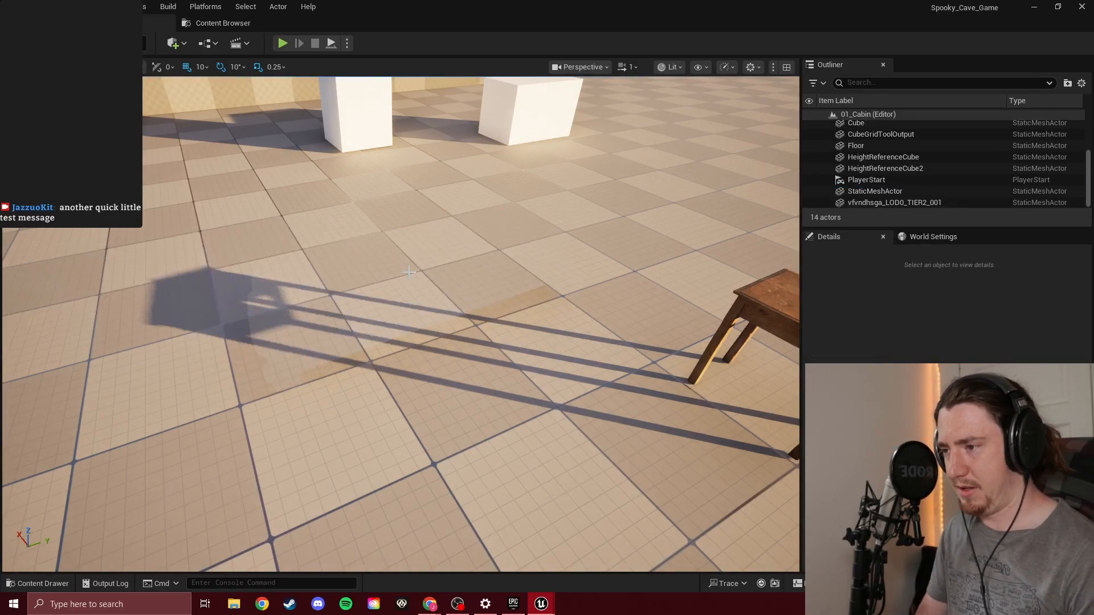
# Rotate the PlayerStart inside the cabin by 90 degrees
pyautogui.press('s')
pyautogui.moveTo(436, 247); pyautogui.dragTo(424, 195, button='right')
pyautogui.press('w')
pyautogui.press('s')
pyautogui.press('w')
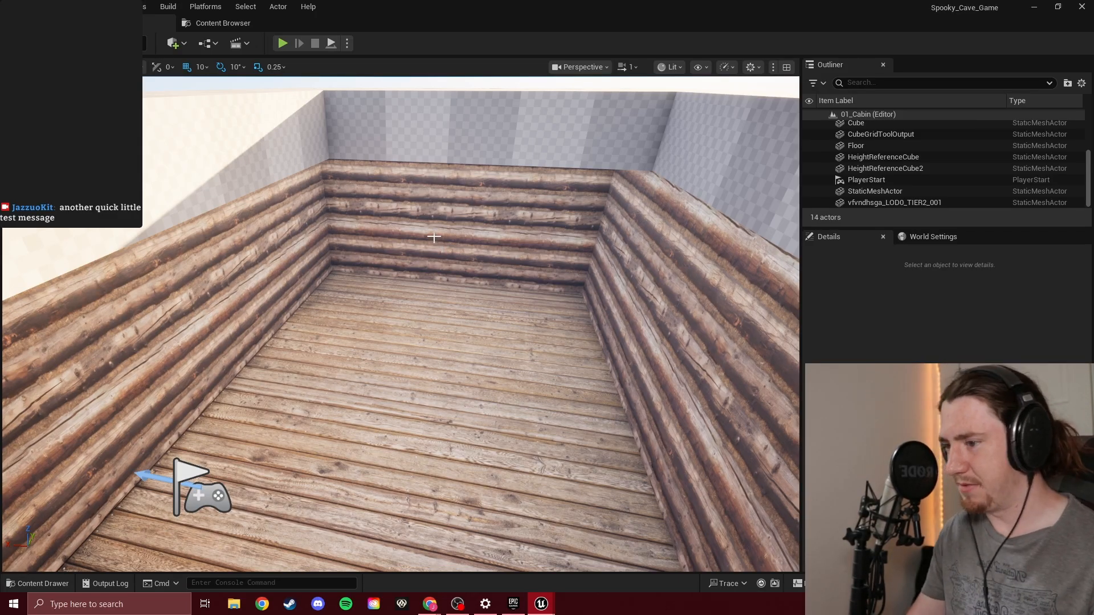
pyautogui.moveTo(443, 243); pyautogui.dragTo(471, 256, button='right')
pyautogui.click(440, 268)
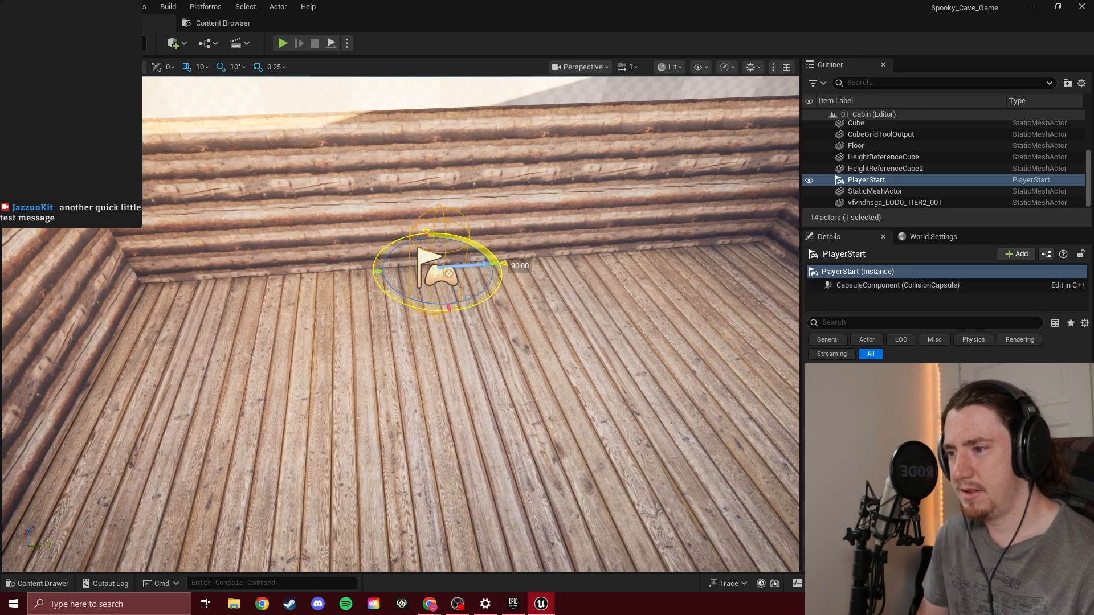
pyautogui.moveTo(511, 317); pyautogui.dragTo(511, 317)
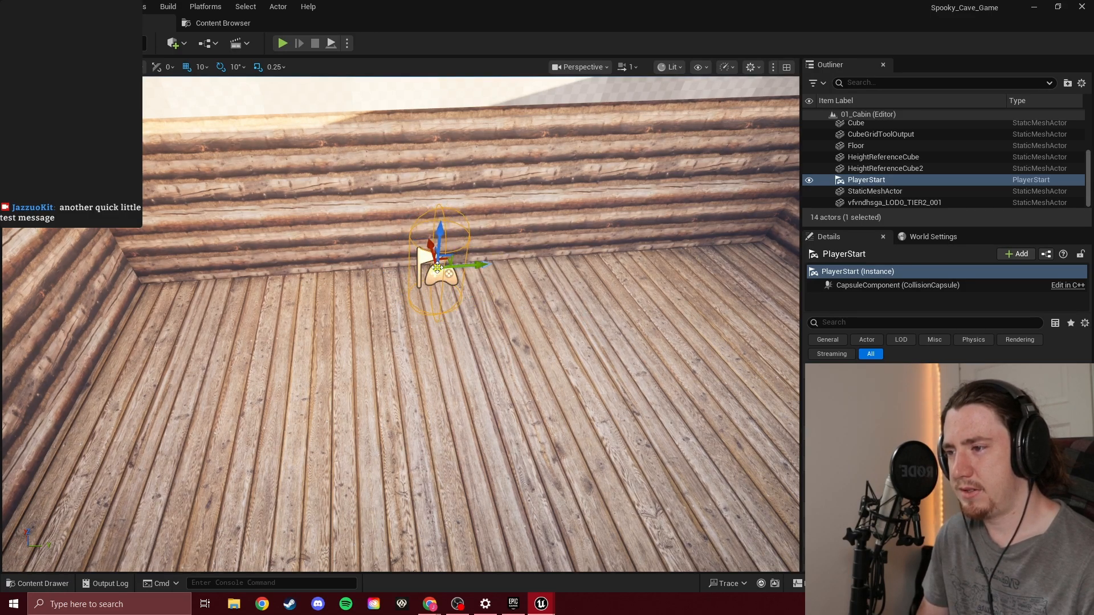
# Reposition the PlayerStart across the cabin floor near the corner of the log walls
pyautogui.moveTo(438, 268)
pyautogui.mouseDown()
pyautogui.moveTo(78, 440)
pyautogui.moveTo(97, 399)
pyautogui.moveTo(401, 337)
pyautogui.moveTo(448, 286)
pyautogui.mouseUp()
pyautogui.moveTo(464, 266); pyautogui.dragTo(495, 261, button='right')
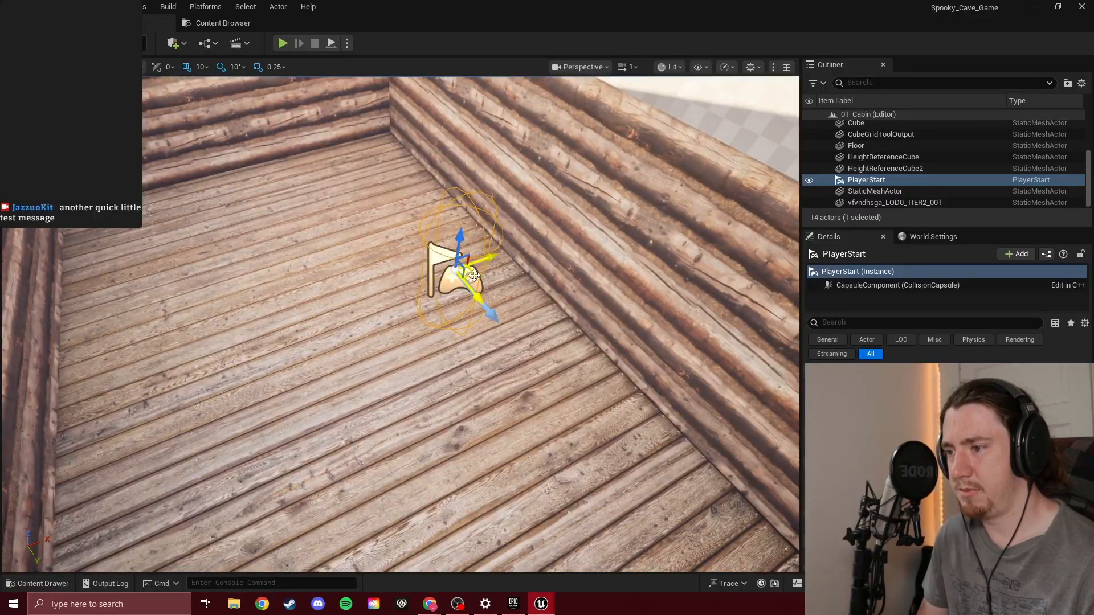
pyautogui.moveTo(470, 277); pyautogui.dragTo(146, 242)
pyautogui.moveTo(145, 242); pyautogui.dragTo(51, 199, button='right')
pyautogui.moveTo(462, 277)
pyautogui.mouseDown(button='right')
pyautogui.moveTo(467, 313)
pyautogui.moveTo(510, 327)
pyautogui.moveTo(462, 277)
pyautogui.mouseUp(button='right')
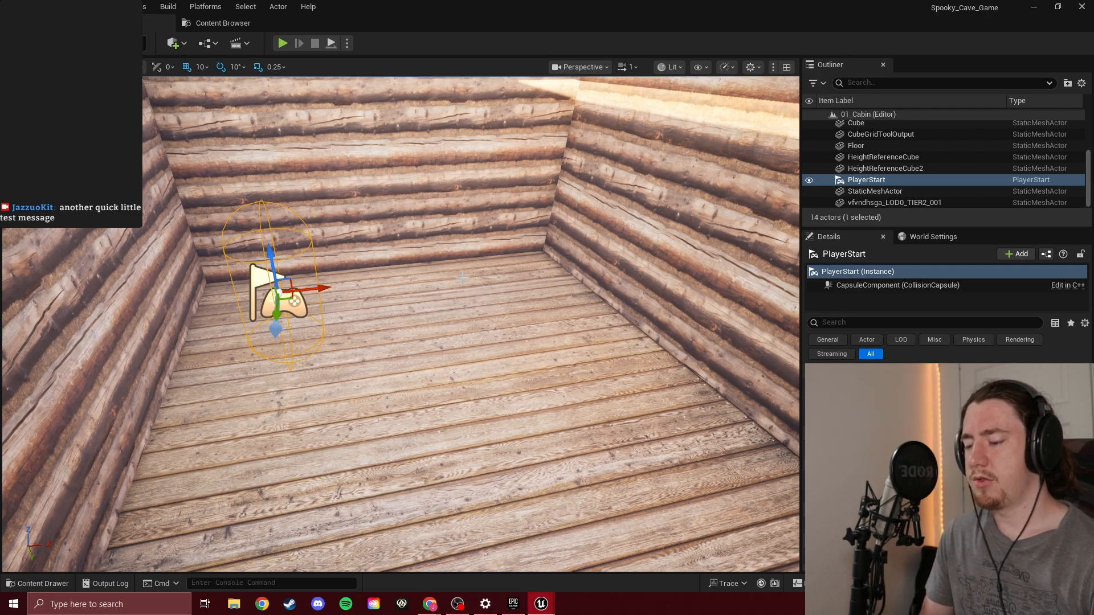
# Switch to the browser planning board, review the Create Level - 01 Prologue Home card, close it and return to the Unreal level
pyautogui.moveTo(430, 604)
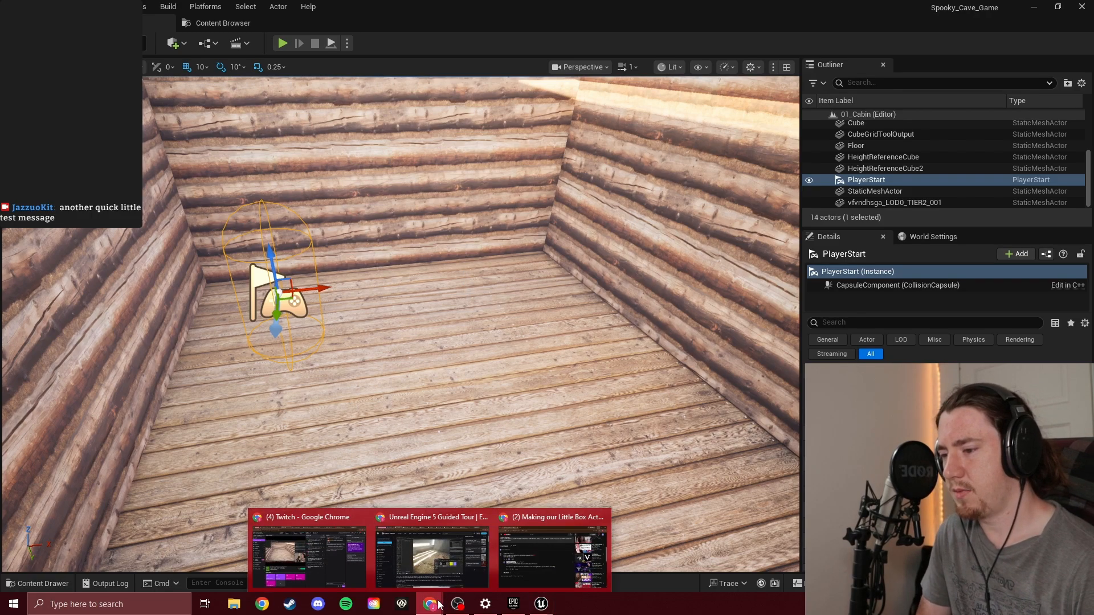
pyautogui.click(433, 554)
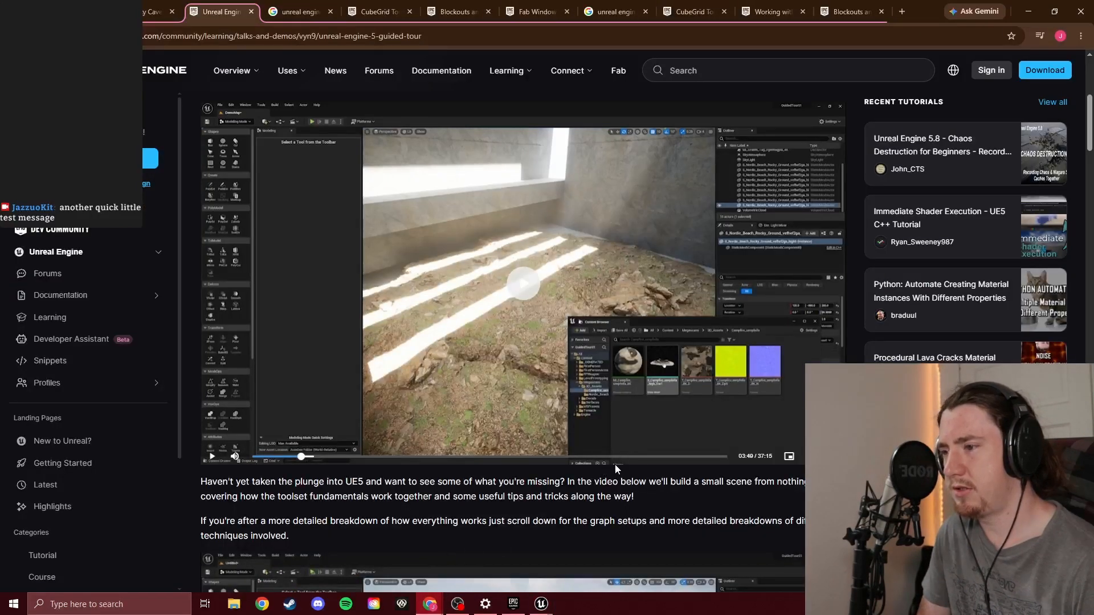
pyautogui.click(160, 6)
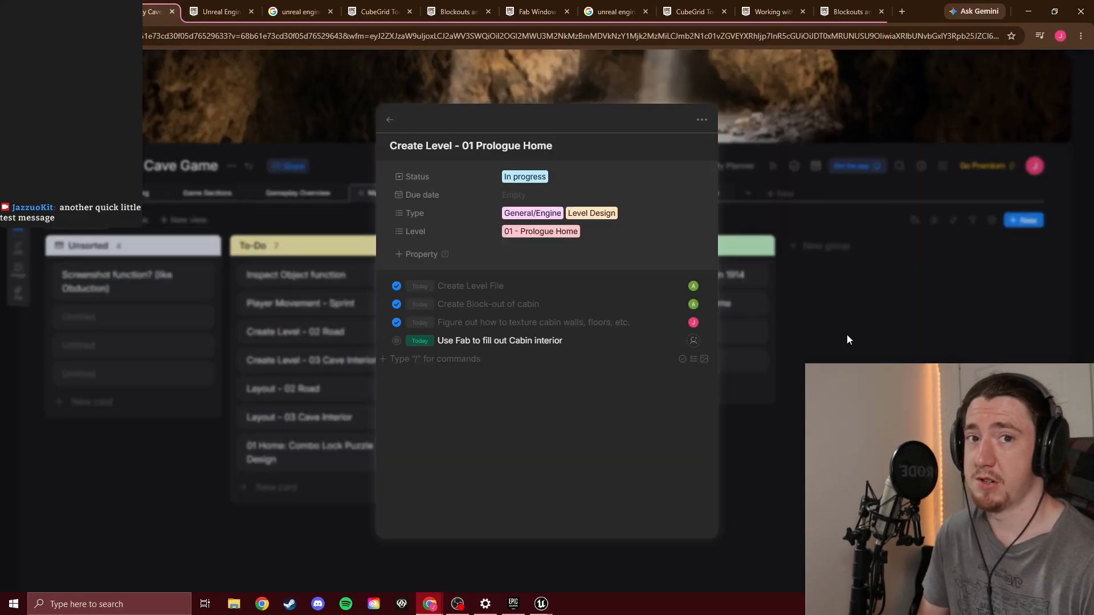
pyautogui.click(812, 353)
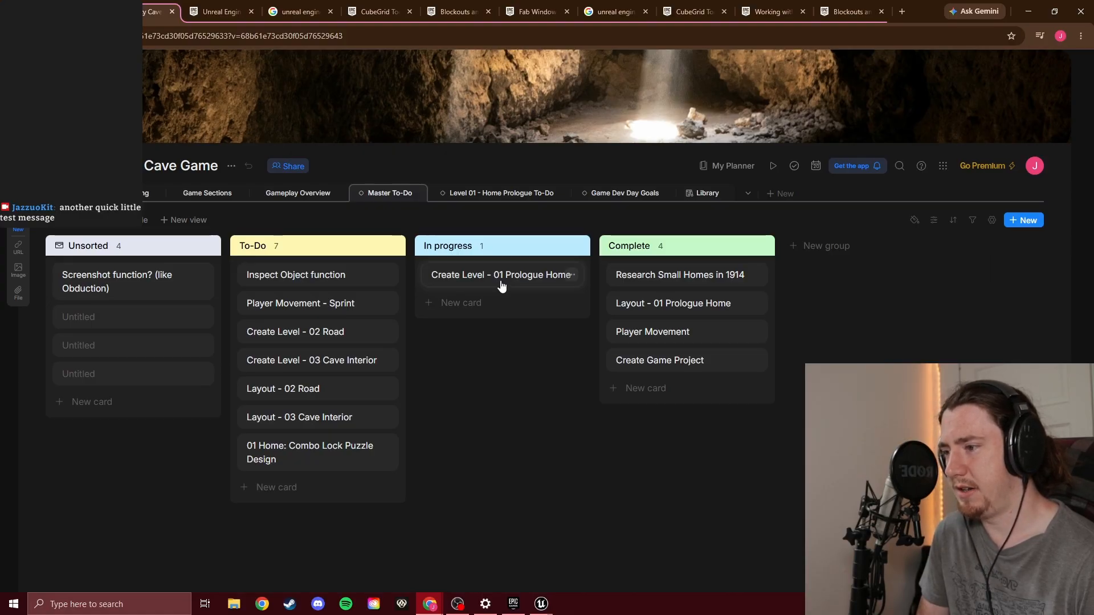
pyautogui.moveTo(556, 610)
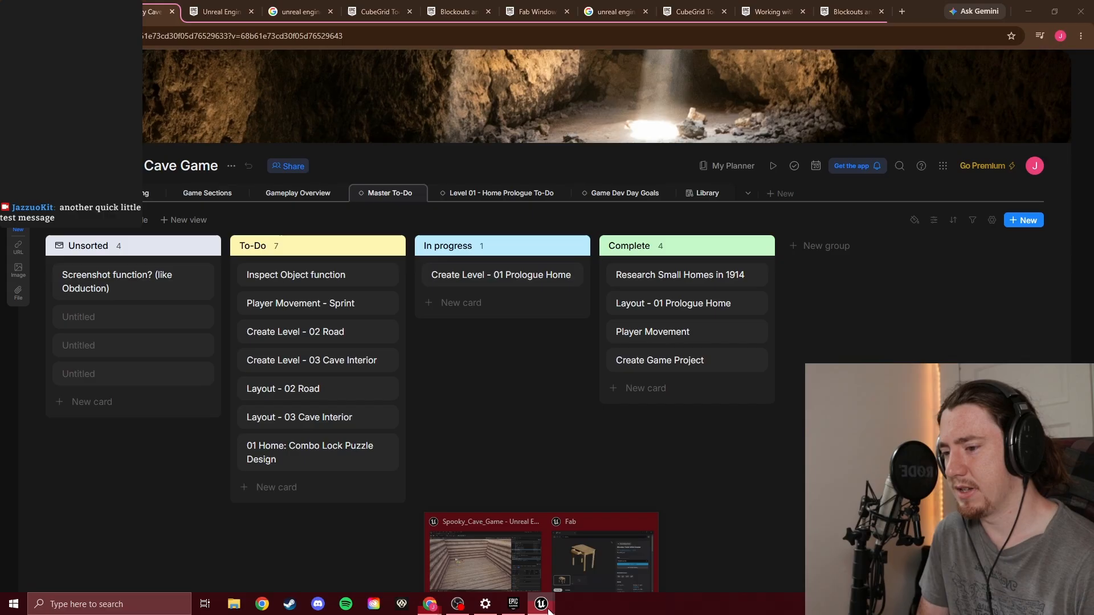
pyautogui.click(545, 571)
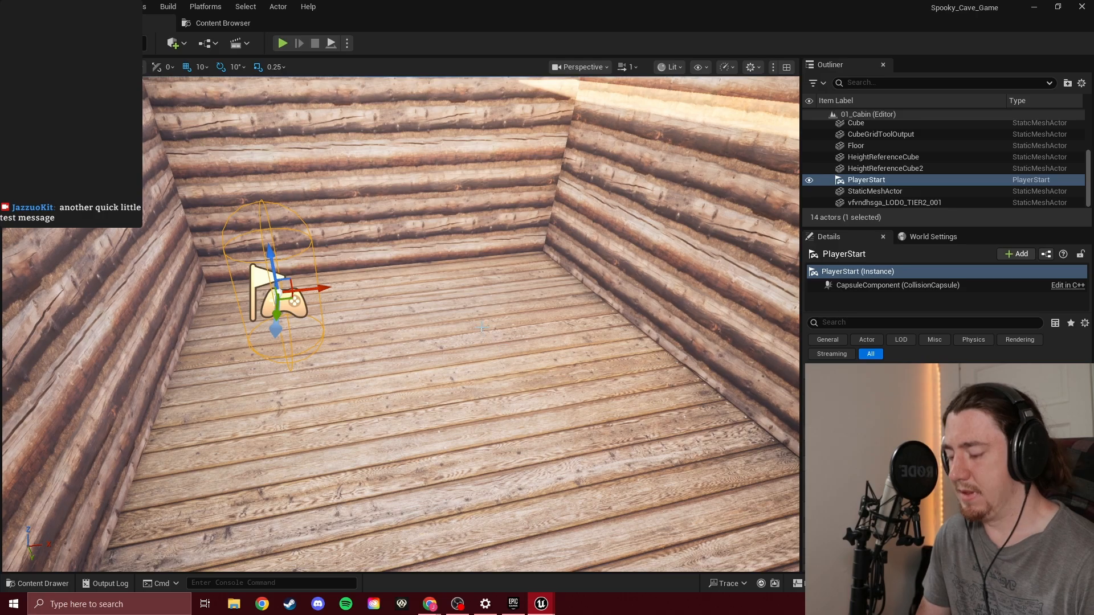
# Examine the cabin interior from several viewpoints to judge how the floor space can be furnished
pyautogui.moveTo(481, 327); pyautogui.dragTo(433, 297, button='right')
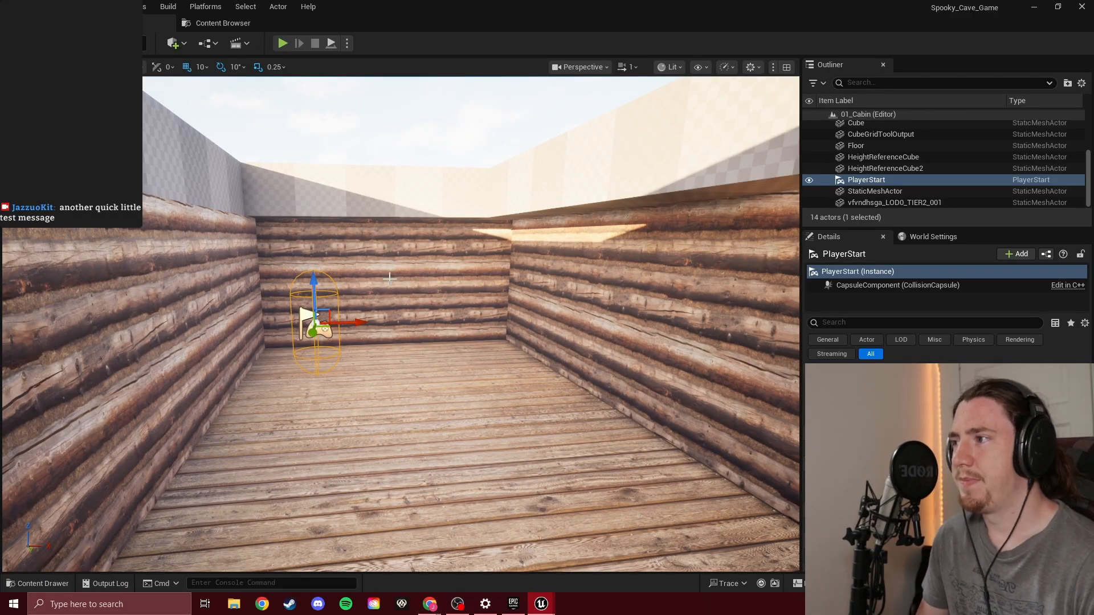
pyautogui.moveTo(436, 310); pyautogui.dragTo(457, 335, button='right')
pyautogui.press('w')
pyautogui.press('s')
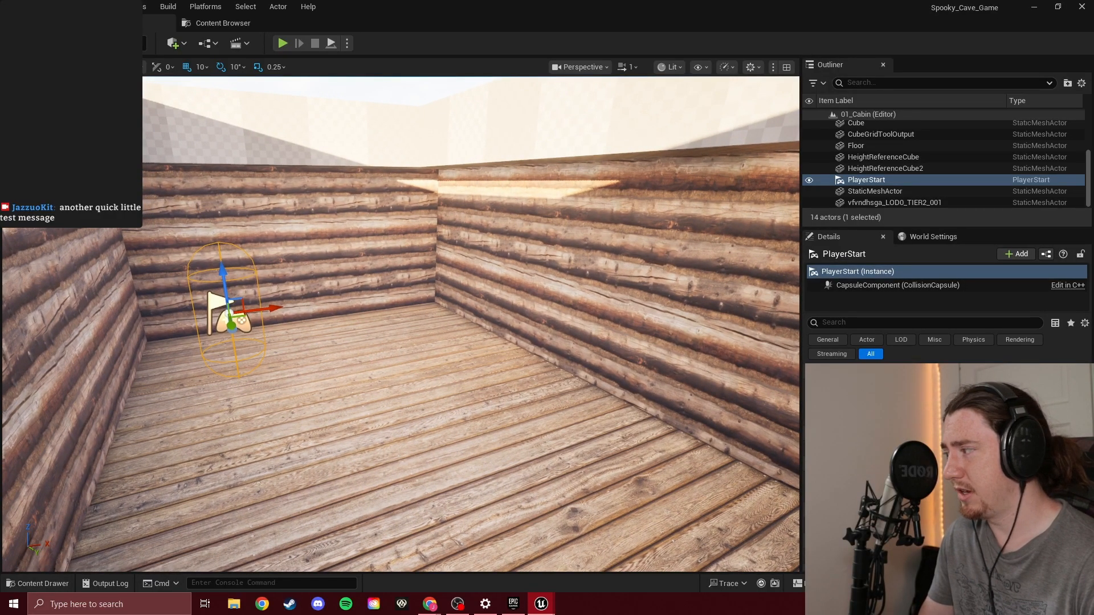
pyautogui.moveTo(457, 334); pyautogui.dragTo(458, 335, button='right')
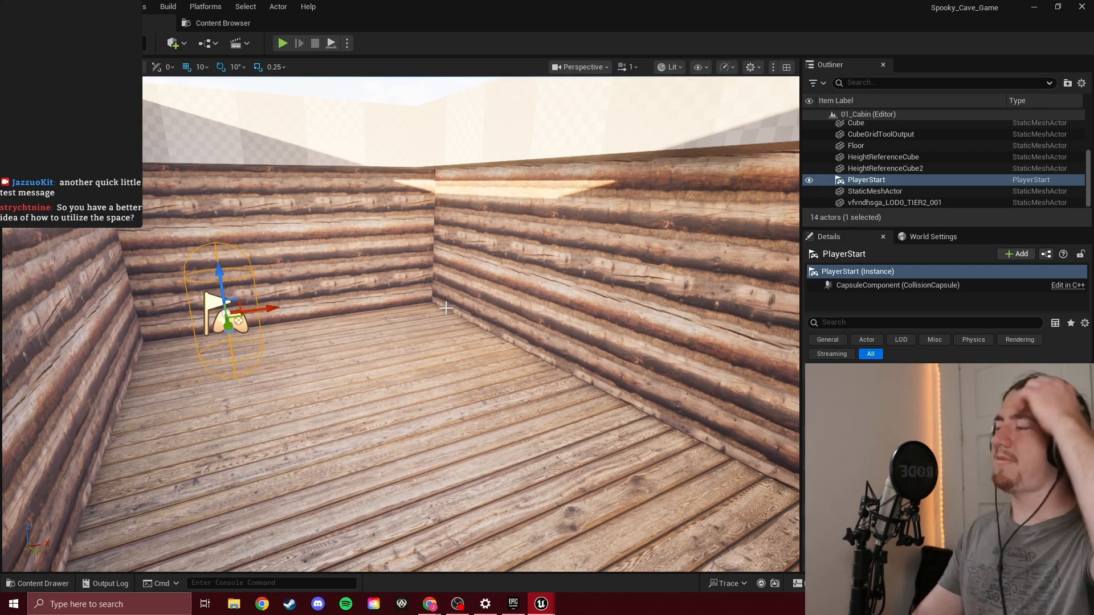
pyautogui.moveTo(445, 308); pyautogui.dragTo(444, 336, button='right')
pyautogui.press('w')
pyautogui.press('s')
pyautogui.press('s')
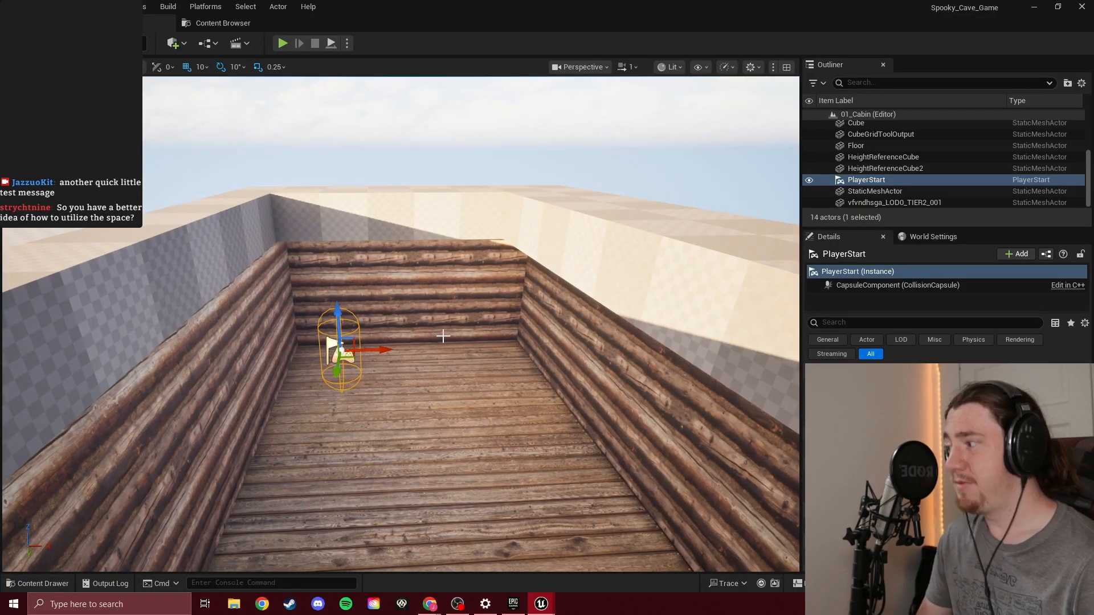
# Open the Megascans 3D folder in the project content to view the imported assets
pyautogui.hotkey('ctrl', 'space')
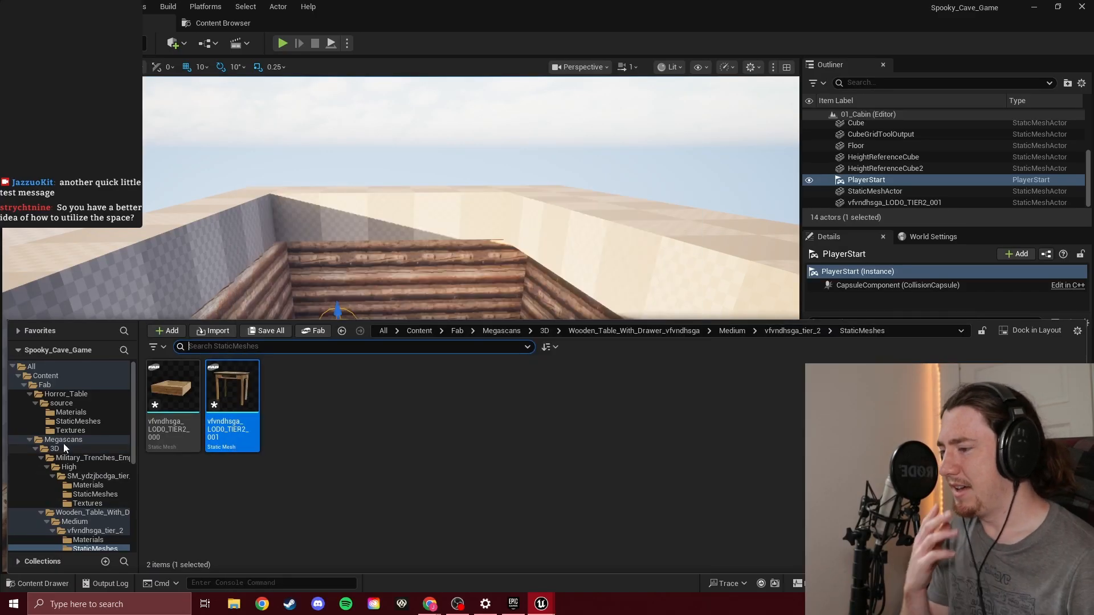
pyautogui.click(65, 442)
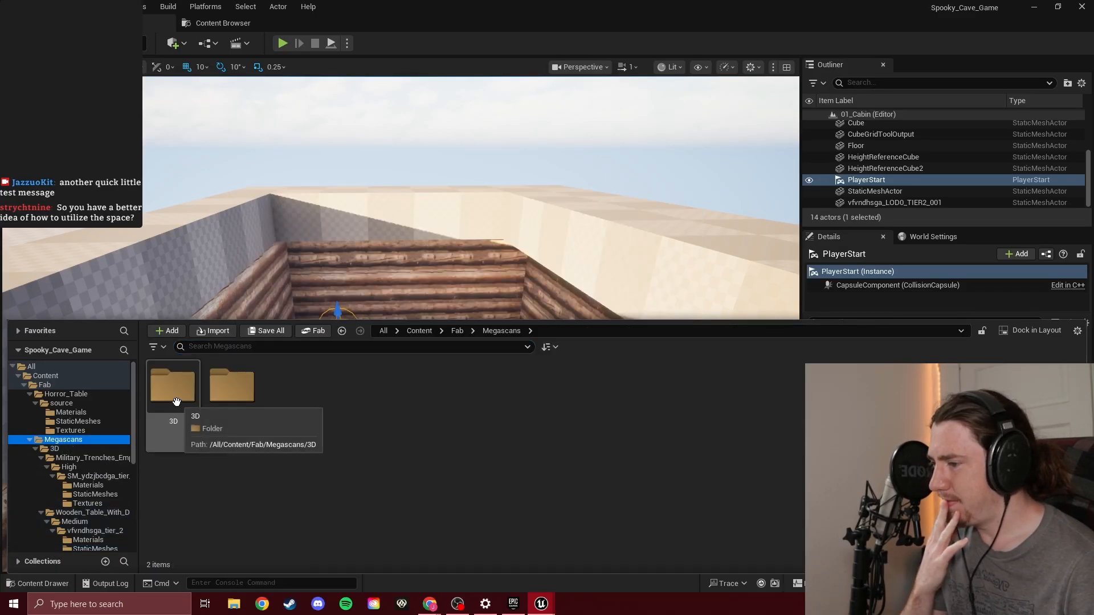
pyautogui.doubleClick(176, 401)
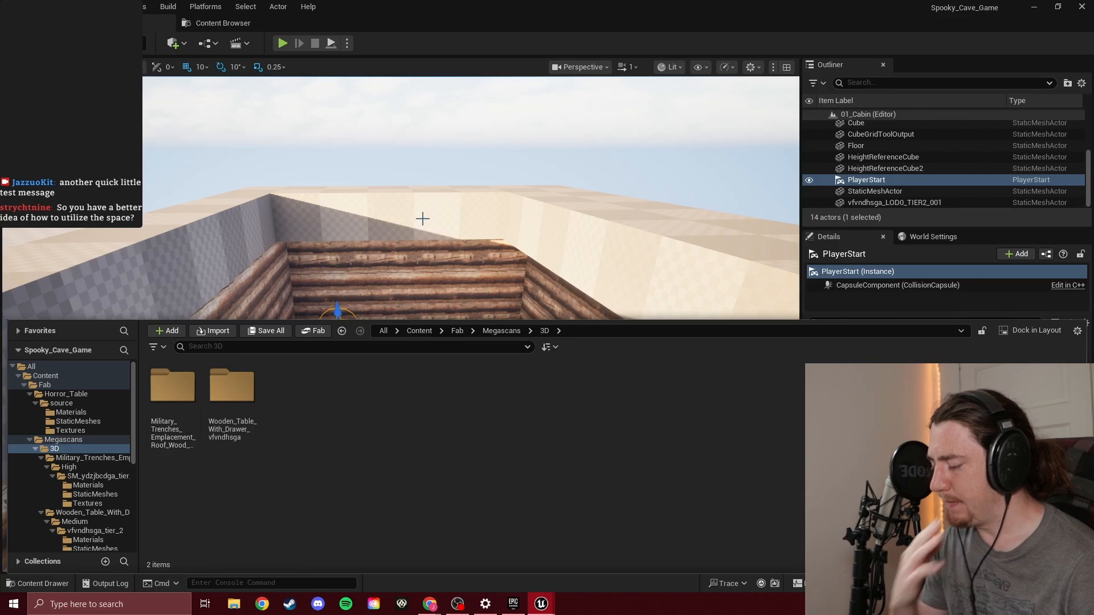
# Examine the open-topped cabin from outside and above to judge its overall shape and floor space
pyautogui.moveTo(423, 219); pyautogui.dragTo(1091, 229, button='right')
pyautogui.press('w')
pyautogui.press('s')
pyautogui.press('s')
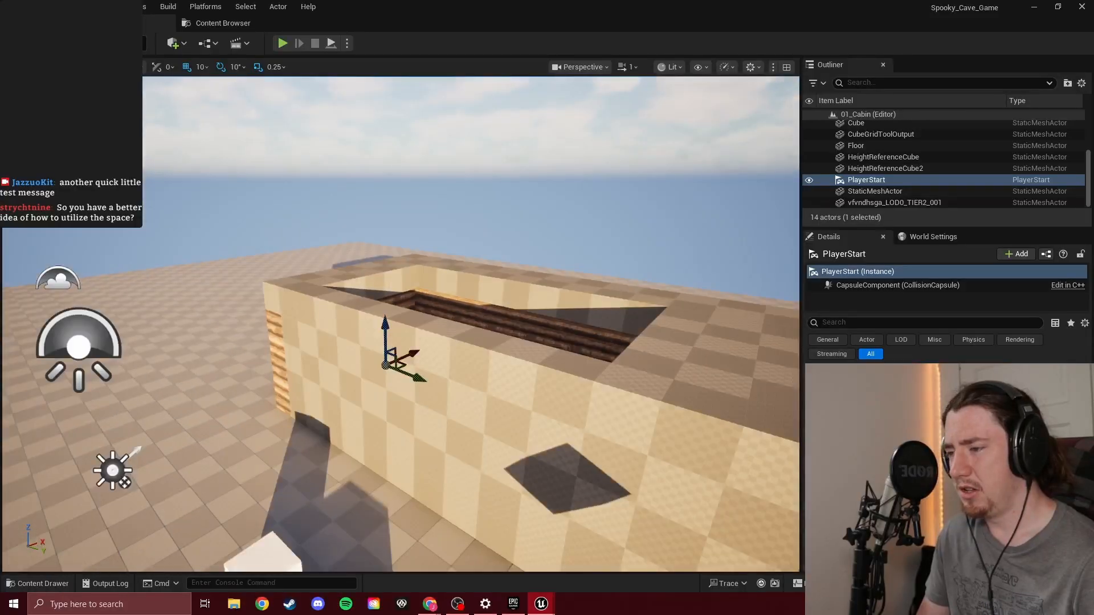
pyautogui.press('a')
pyautogui.moveTo(398, 325); pyautogui.dragTo(710, 320, button='right')
pyautogui.press('w')
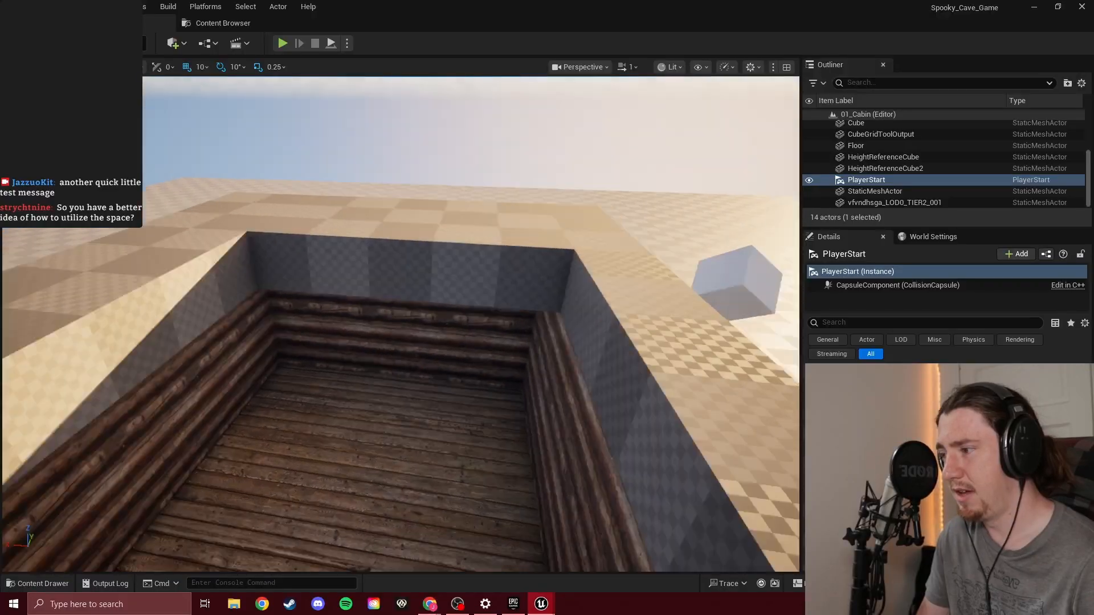
pyautogui.moveTo(399, 324); pyautogui.dragTo(912, 302, button='right')
pyautogui.press('s')
pyautogui.press('e')
pyautogui.press('a')
pyautogui.press('s')
pyautogui.press('a')
pyautogui.press('q')
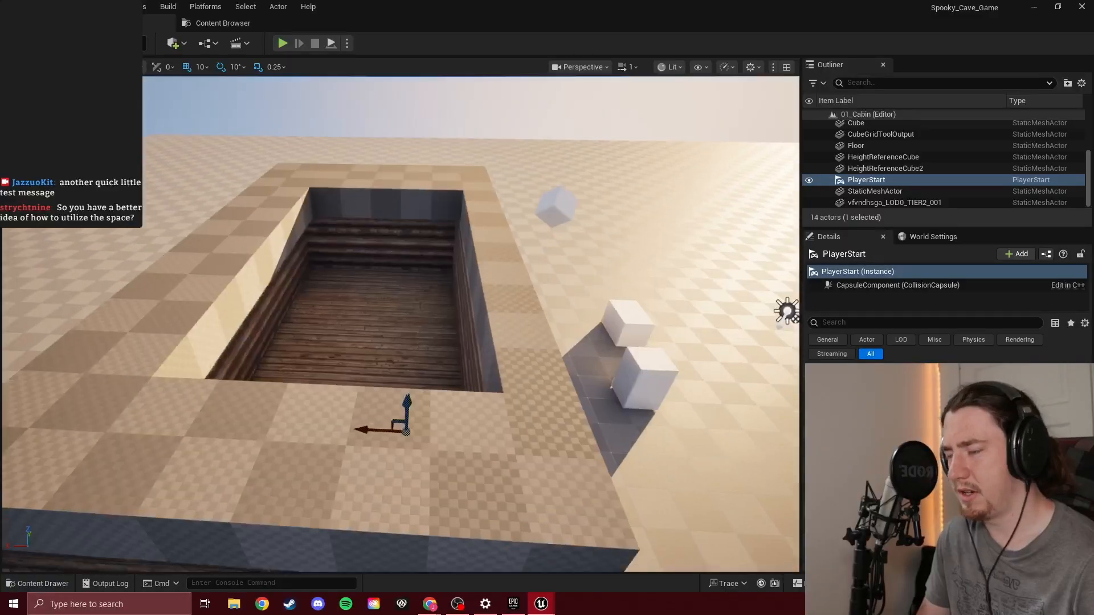
pyautogui.press('e')
pyautogui.moveTo(365, 254); pyautogui.dragTo(424, 218, button='right')
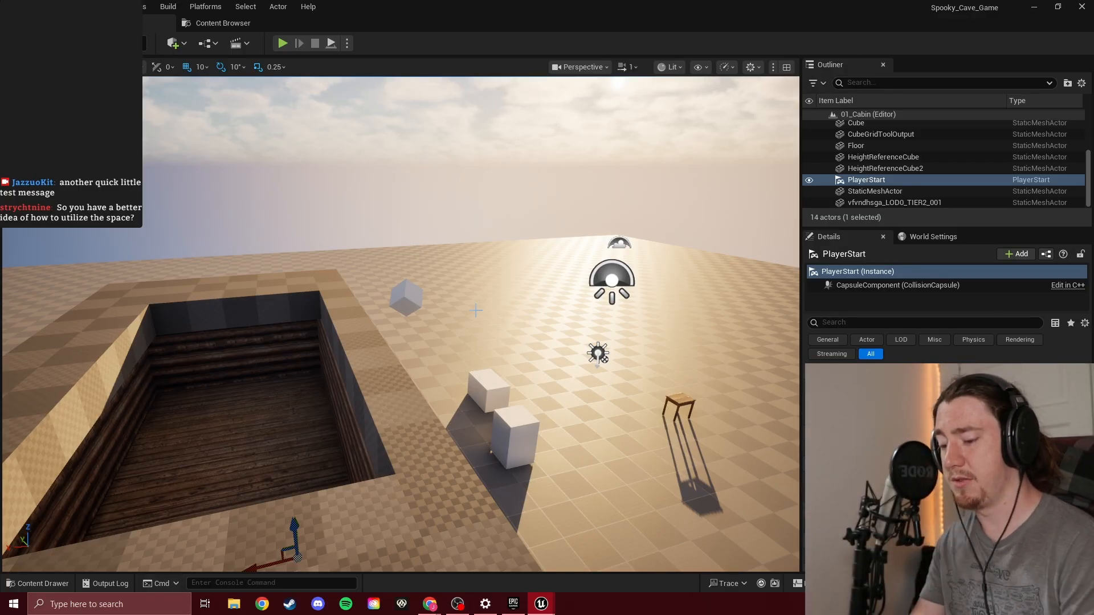
pyautogui.press('w')
pyautogui.moveTo(458, 321); pyautogui.dragTo(910, 328, button='right')
pyautogui.press('s')
pyautogui.press('w')
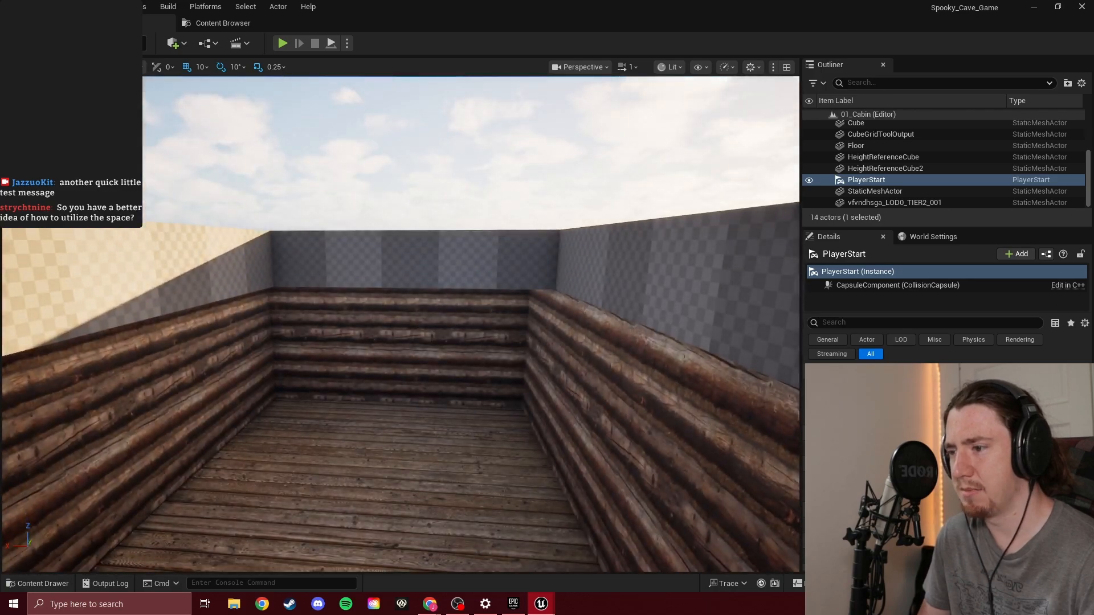
# Inspect the log walls and plank floor inside the cabin around the PlayerStart
pyautogui.moveTo(401, 324); pyautogui.dragTo(515, 320, button='right')
pyautogui.press('w')
pyautogui.press('w')
pyautogui.press('w')
pyautogui.press('w')
pyautogui.press('s')
pyautogui.press('w')
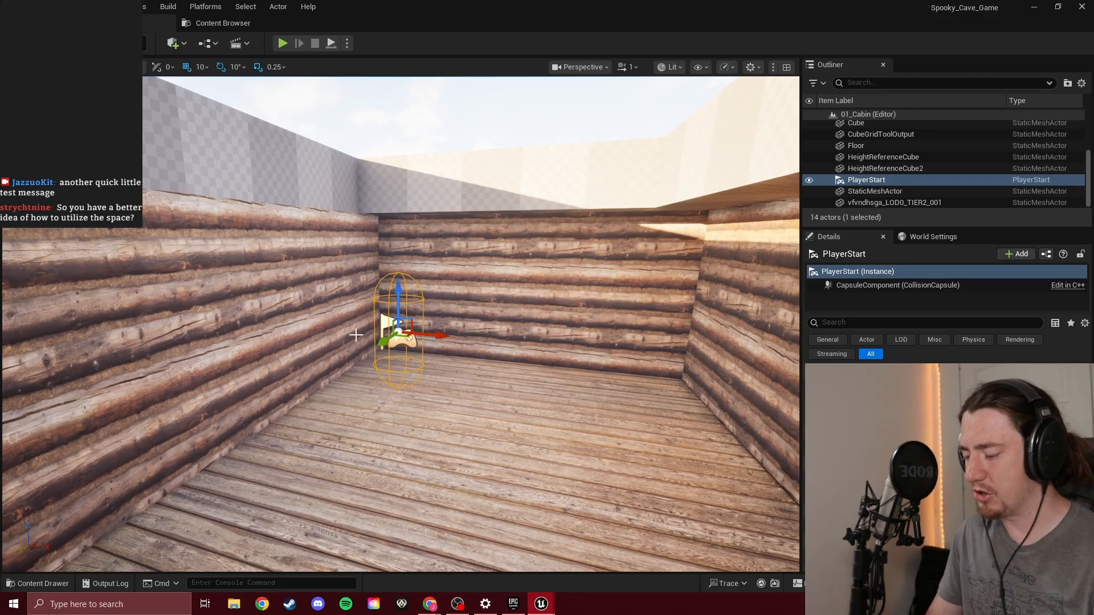
pyautogui.moveTo(446, 317); pyautogui.dragTo(399, 367, button='right')
pyautogui.press('w')
pyautogui.press('s')
pyautogui.press('s')
pyautogui.press('w')
pyautogui.press('w')
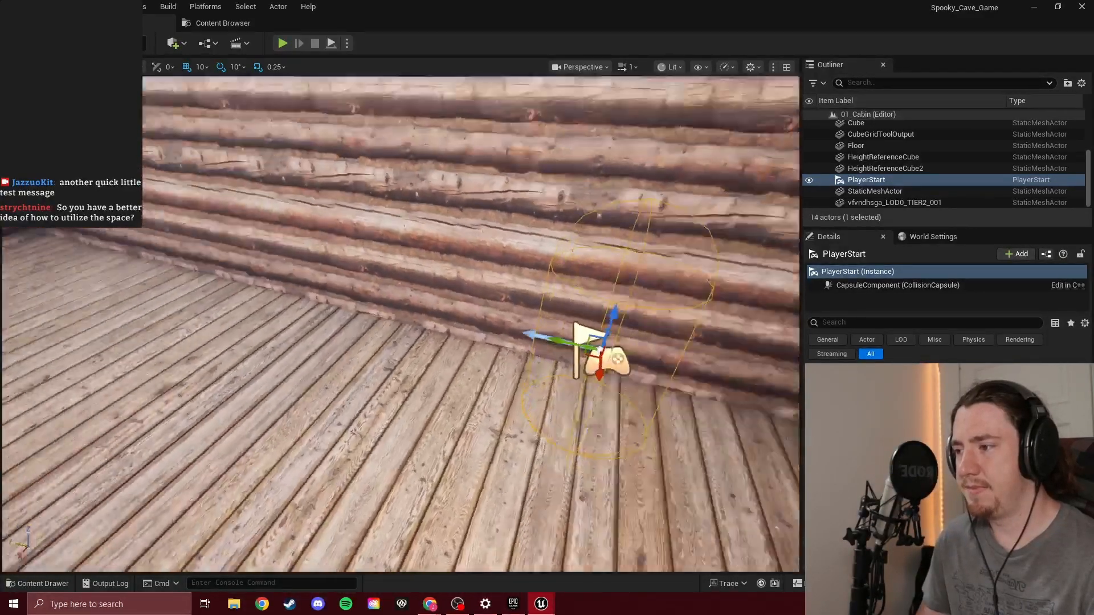
pyautogui.moveTo(541, 356); pyautogui.dragTo(442, 304, button='right')
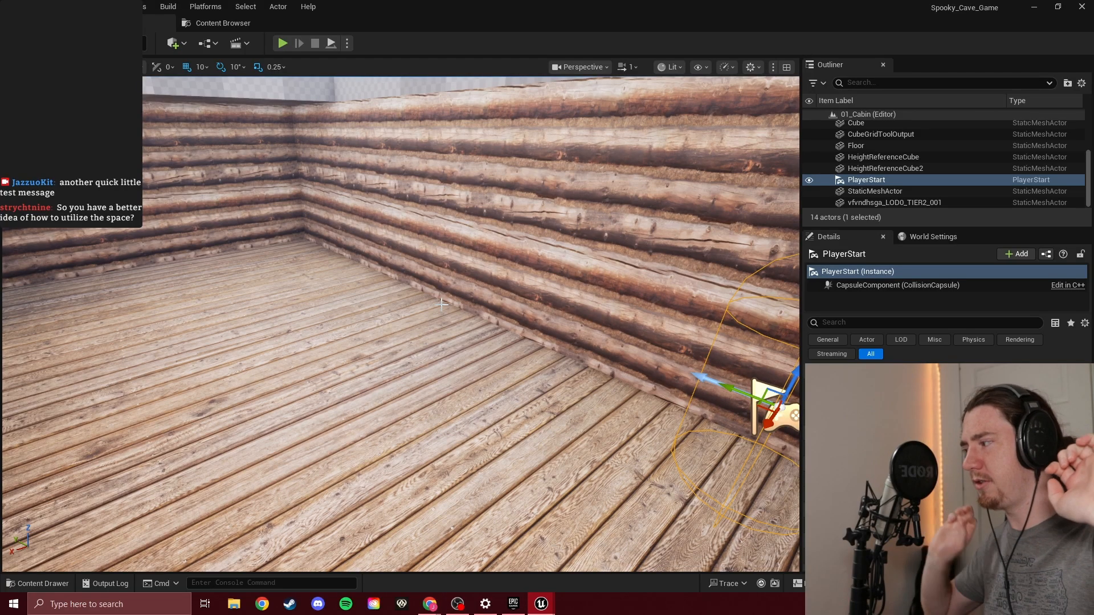
pyautogui.scroll(3, 442, 304)
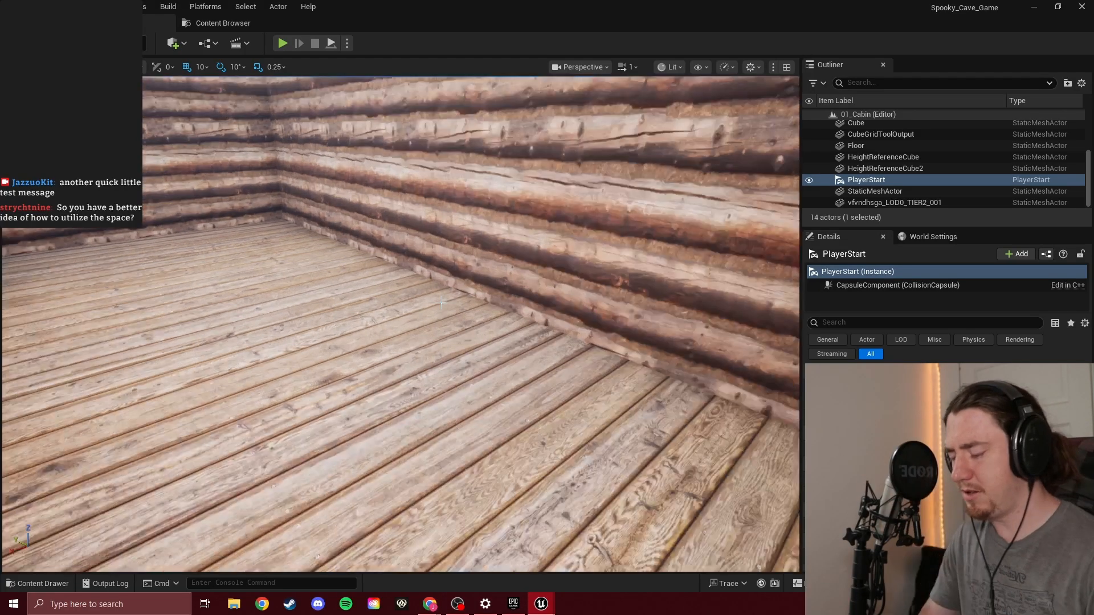
pyautogui.scroll(-10, 442, 303)
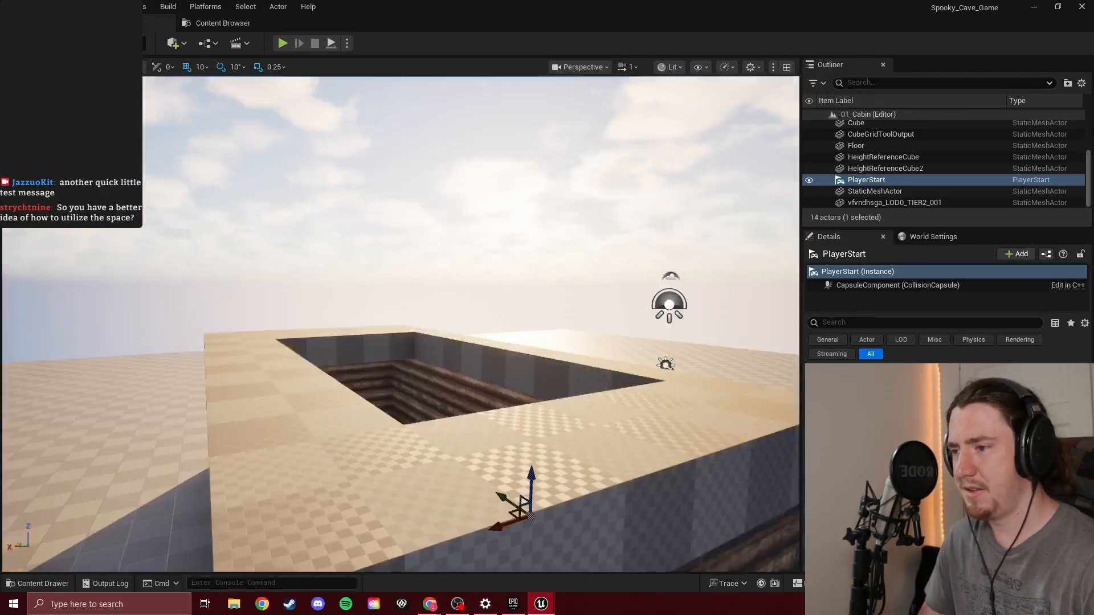
# Raise the viewport camera speed to 1.4 while viewing the cabin from several sides outside
pyautogui.moveTo(442, 304); pyautogui.dragTo(348, 351, button='right')
pyautogui.press('s')
pyautogui.scroll(1, 442, 304)
pyautogui.scroll(-1, 442, 304)
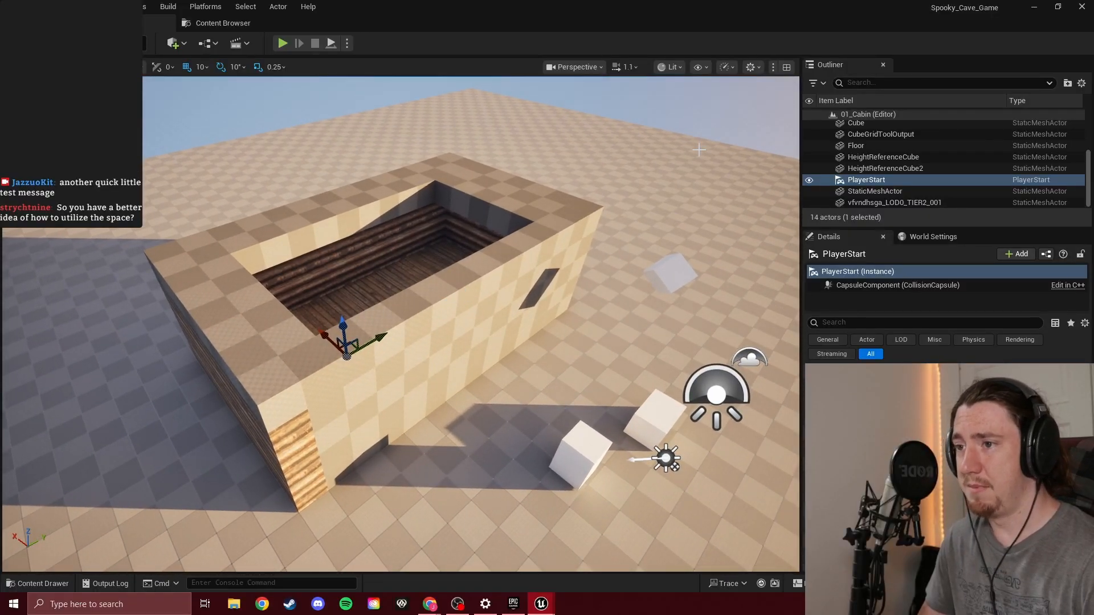
pyautogui.click(638, 69)
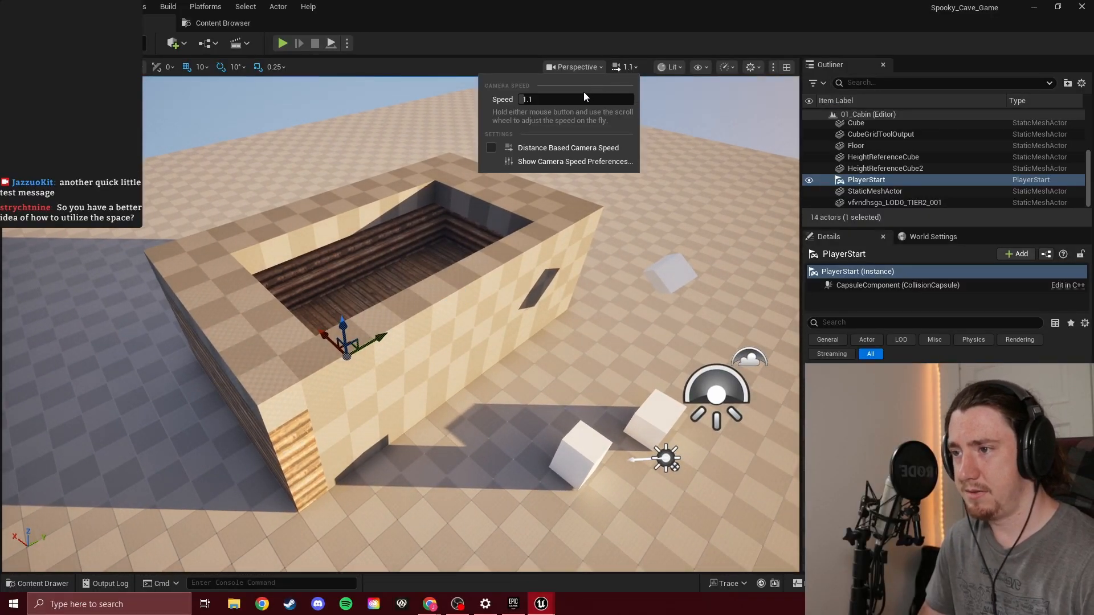
pyautogui.moveTo(513, 256); pyautogui.dragTo(673, 226, button='right')
pyautogui.press('a')
pyautogui.scroll(5, 513, 256)
pyautogui.press('a')
pyautogui.scroll(-2, 513, 257)
pyautogui.press('a')
pyautogui.scroll(-4, 513, 257)
pyautogui.press('w')
pyautogui.scroll(8, 513, 256)
pyautogui.press('e')
pyautogui.press('a')
pyautogui.press('a')
pyautogui.press('w')
pyautogui.press('s')
pyautogui.scroll(-5, 512, 256)
pyautogui.scroll(-1, 514, 165)
pyautogui.moveTo(513, 165); pyautogui.dragTo(537, 156, button='right')
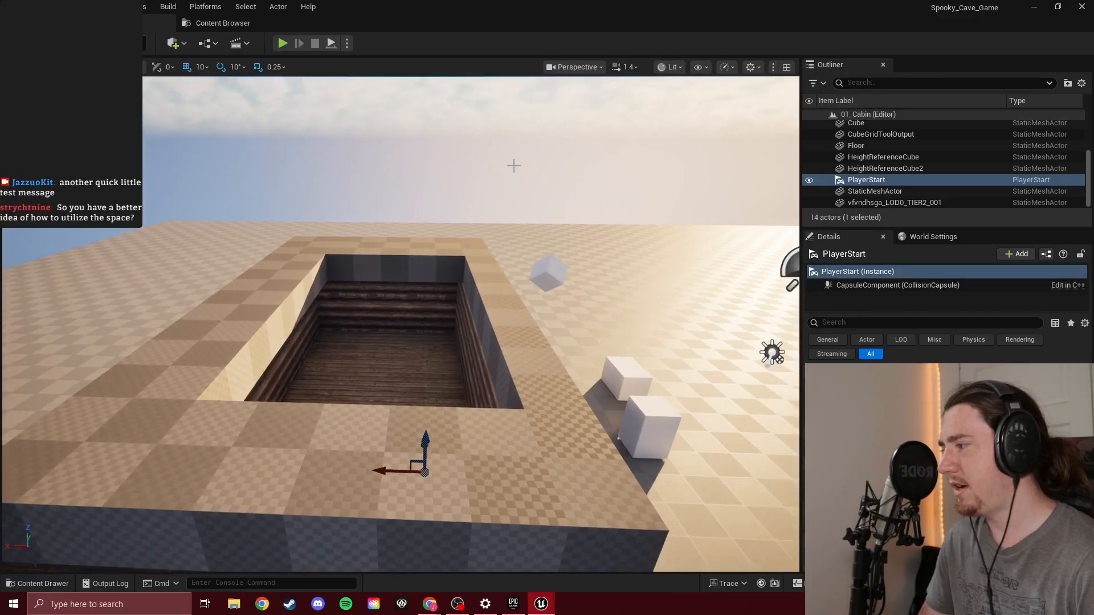
# Examine the cabin's floor area from overhead and from inside, facing the far log wall
pyautogui.moveTo(422, 255)
pyautogui.mouseDown(button='right')
pyautogui.moveTo(438, 232)
pyautogui.moveTo(433, 279)
pyautogui.moveTo(417, 300)
pyautogui.moveTo(417, 254)
pyautogui.mouseUp(button='right')
pyautogui.press('w')
pyautogui.press('s')
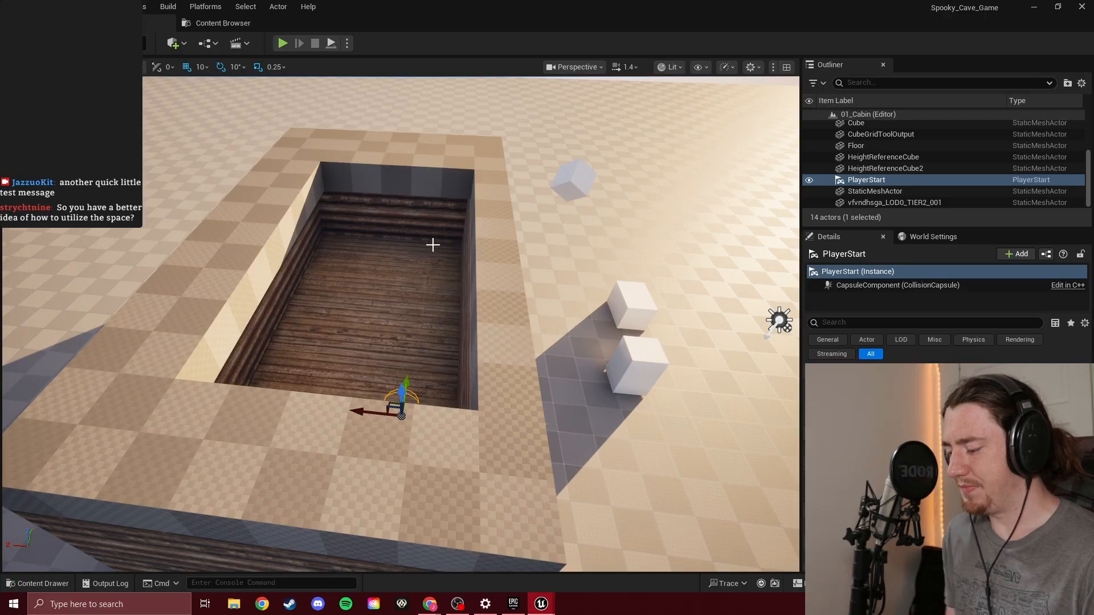
pyautogui.moveTo(433, 245); pyautogui.dragTo(587, 319, button='right')
pyautogui.press('w')
pyautogui.press('w')
pyautogui.press('w')
pyautogui.press('w')
pyautogui.press('s')
pyautogui.press('a')
pyautogui.press('e')
pyautogui.press('w')
pyautogui.press('e')
pyautogui.press('w')
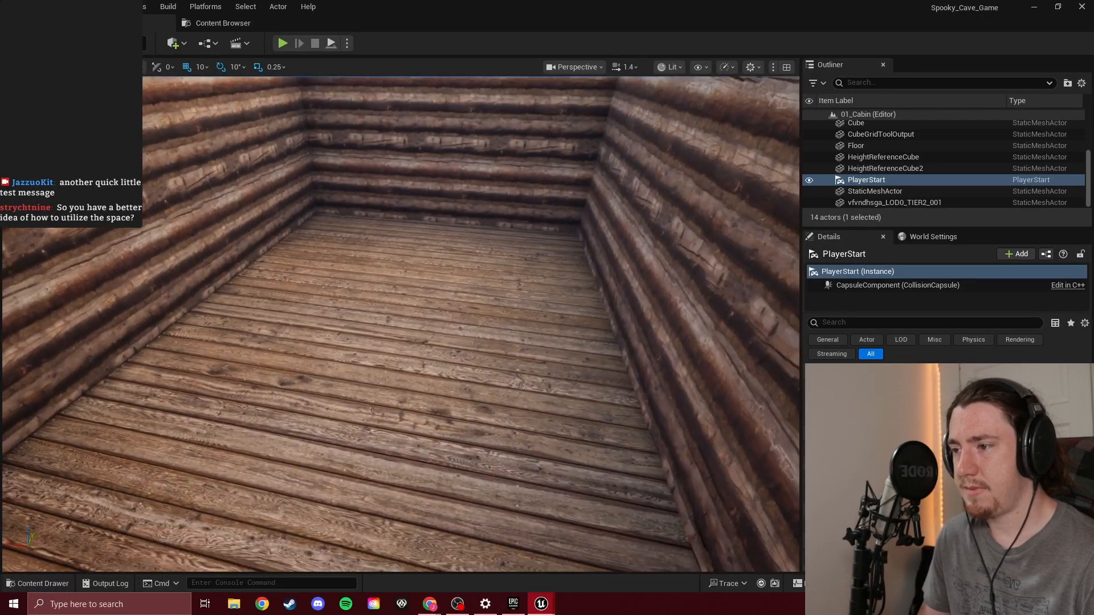
pyautogui.moveTo(423, 313); pyautogui.dragTo(422, 263, button='right')
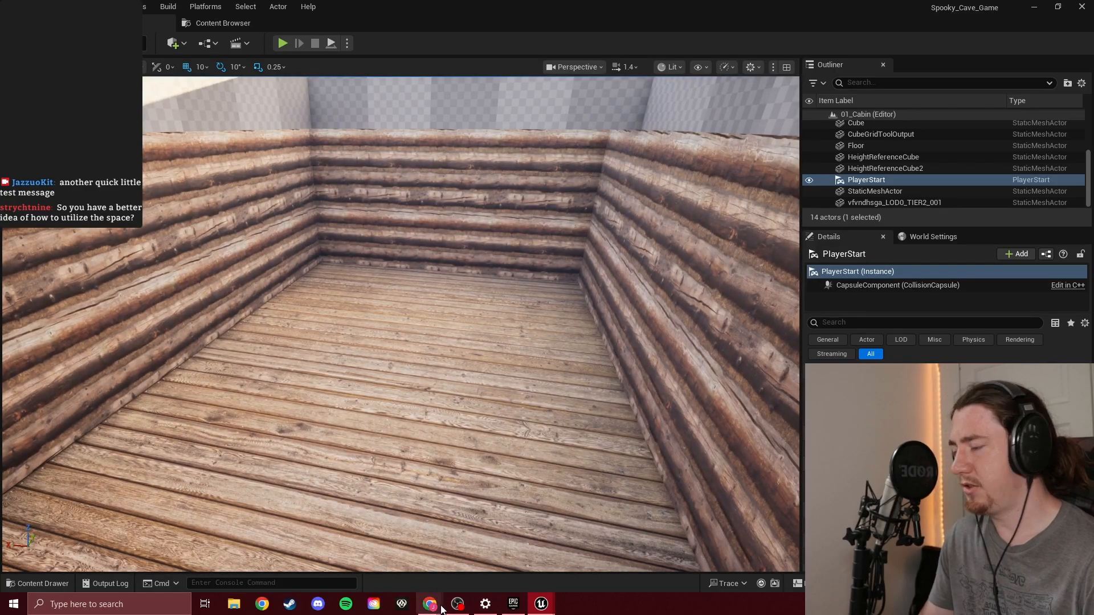
# Switch to the browser planning board, review the Master To-Do cards and return to the Unreal level
pyautogui.moveTo(433, 605)
pyautogui.click(417, 573)
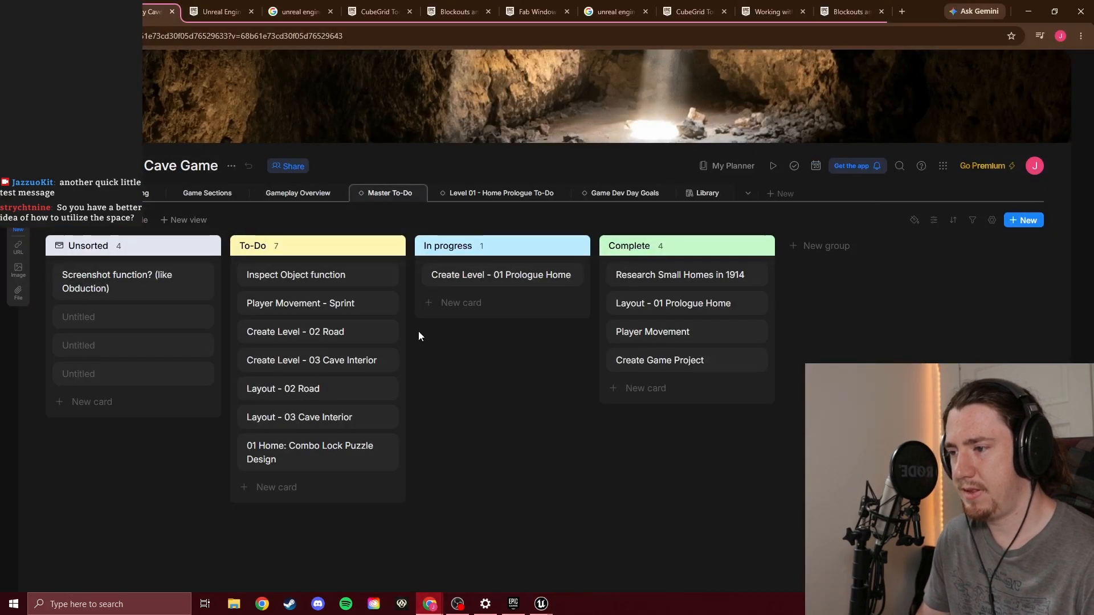
pyautogui.click(132, 194)
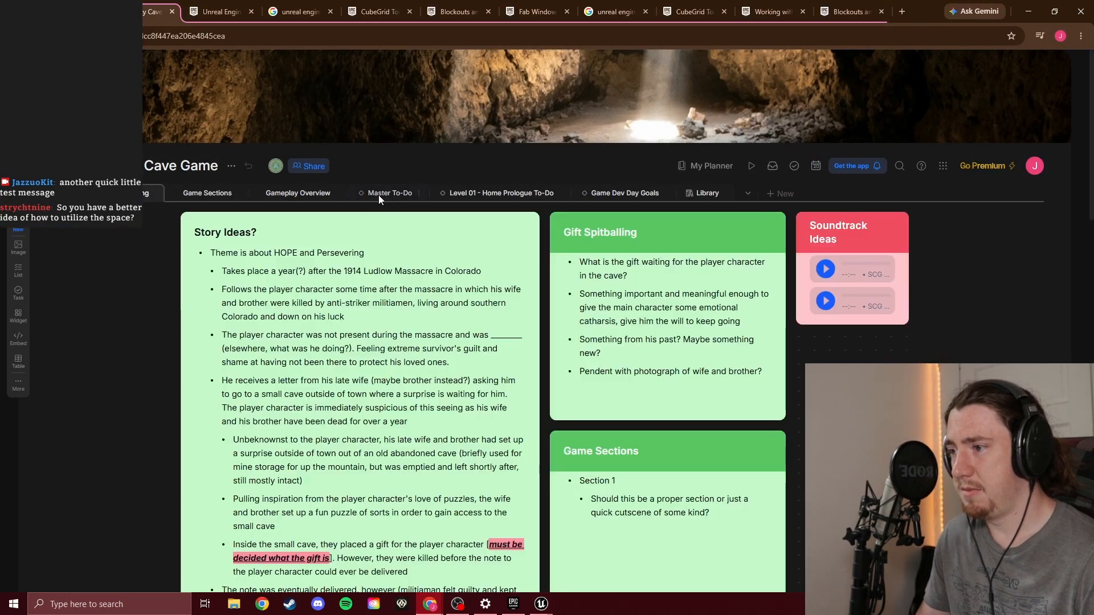
pyautogui.click(379, 195)
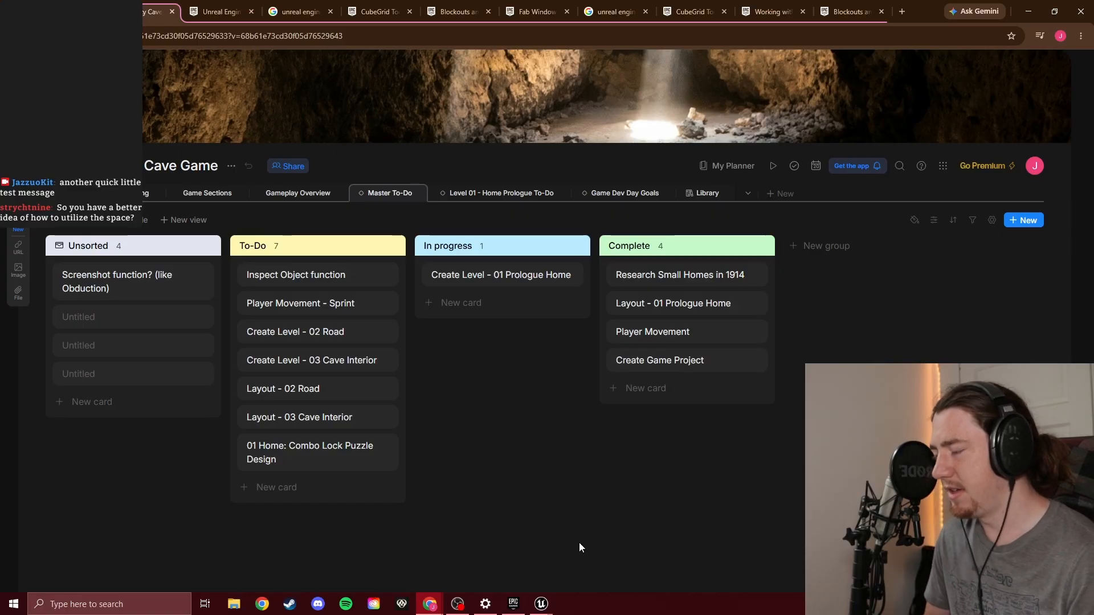
pyautogui.moveTo(544, 605)
pyautogui.click(512, 572)
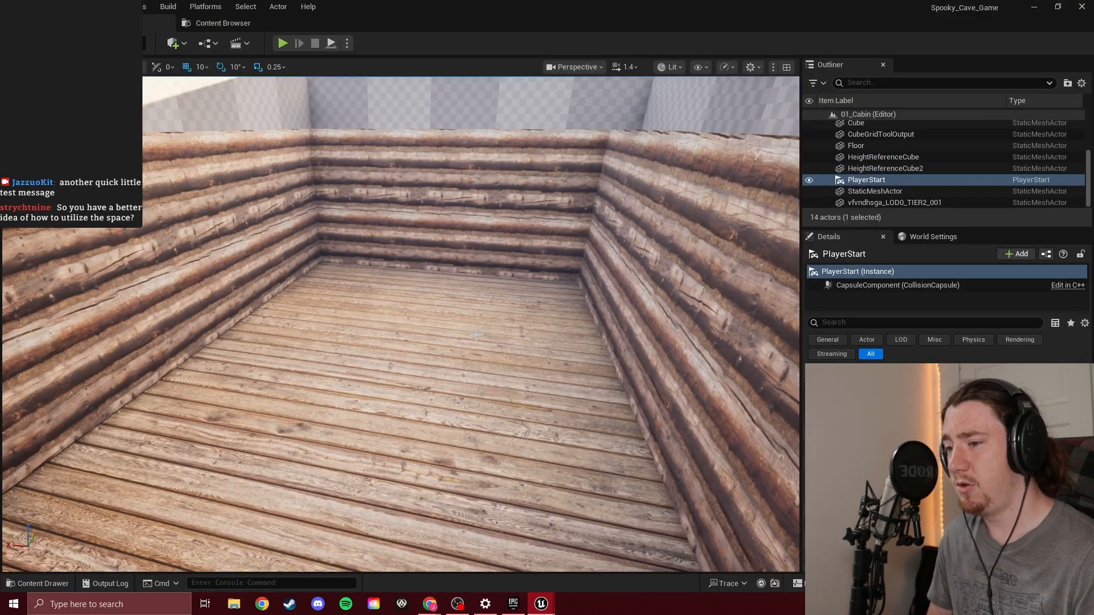
# Examine the full length of the cabin interior from above its open roof
pyautogui.press('s')
pyautogui.moveTo(472, 334); pyautogui.dragTo(442, 356, button='right')
pyautogui.press('e')
pyautogui.press('s')
pyautogui.press('s')
pyautogui.press('q')
pyautogui.press('e')
pyautogui.press('q')
pyautogui.press('w')
pyautogui.press('d')
pyautogui.press('w')
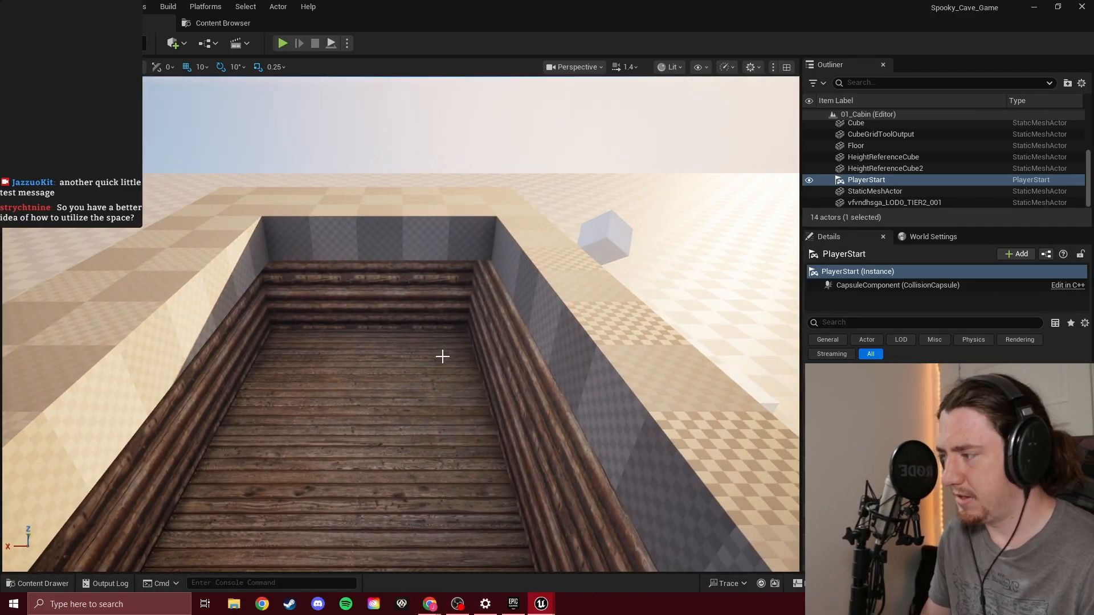